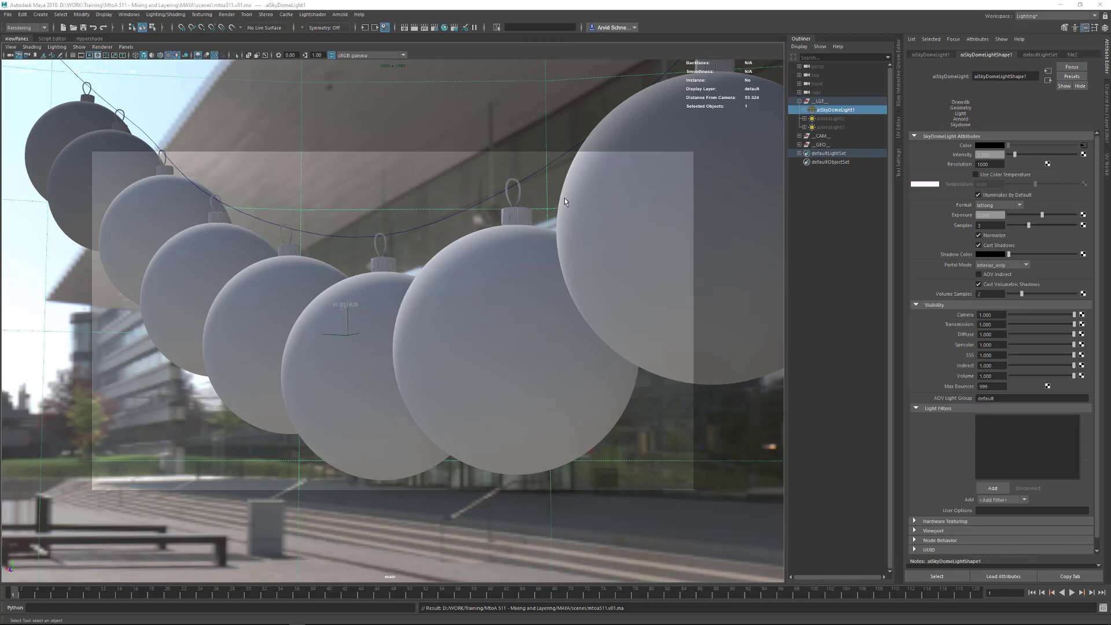
Inspect the ball and cap of the large ornament second from the front, and select the sky dome light
left_click(533, 302)
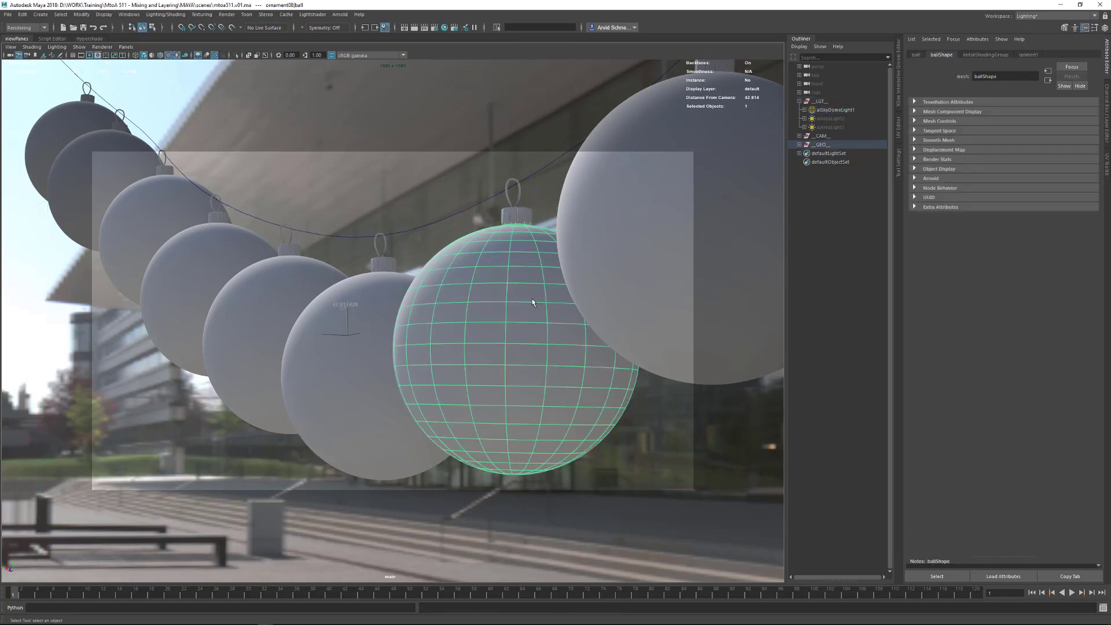
left_click(525, 217)
left_click(632, 439)
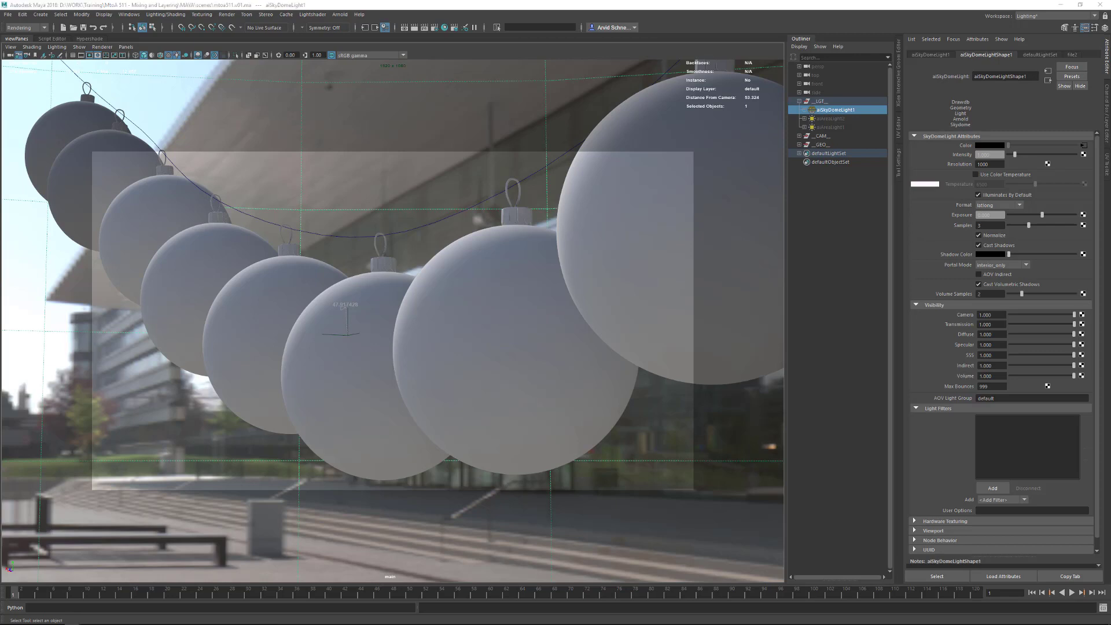
Switch to the browser with the Solid Angle YouTube channel and turn on its notifications
left_click_drag(1110, 95, 544, 89)
double_click(545, 91)
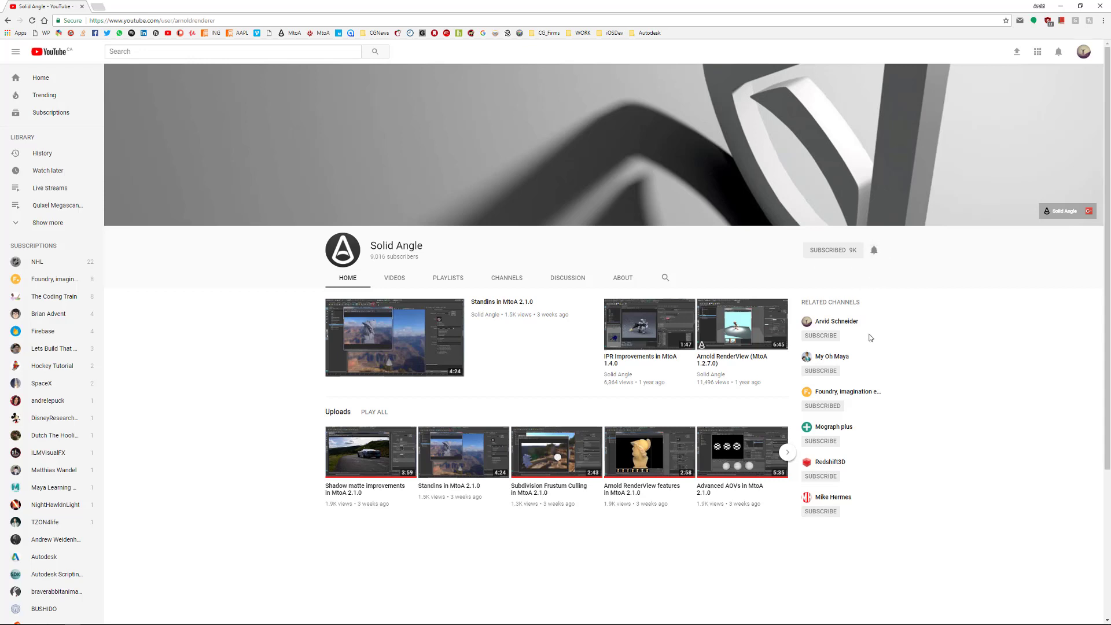
left_click(875, 252)
View the signed-in account's own YouTube channel, and put the browser away
left_click(1082, 58)
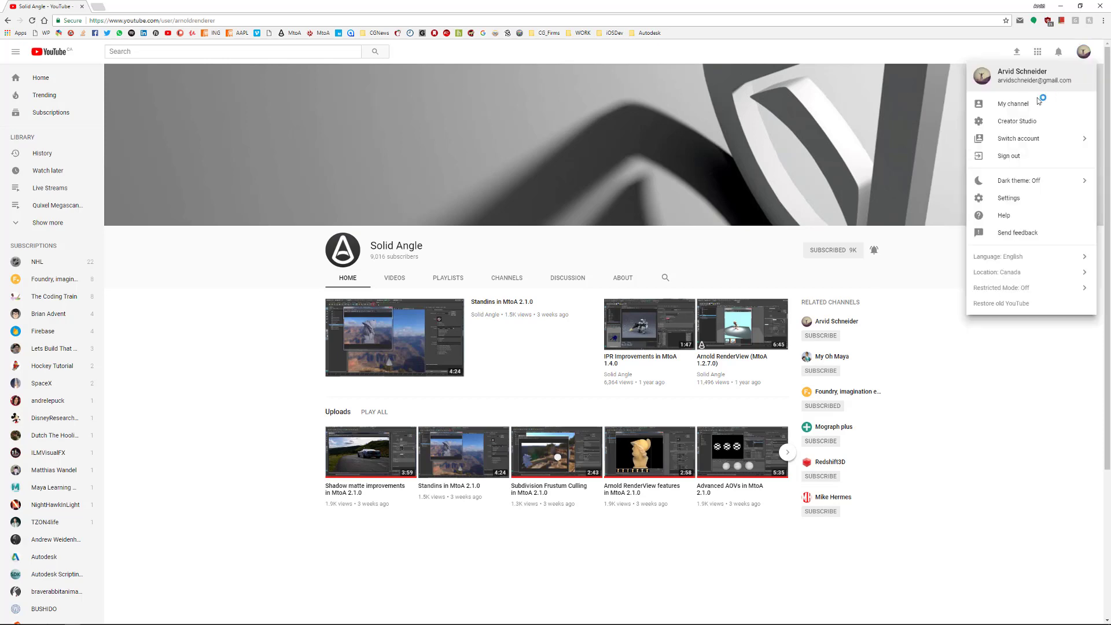
left_click(1040, 101)
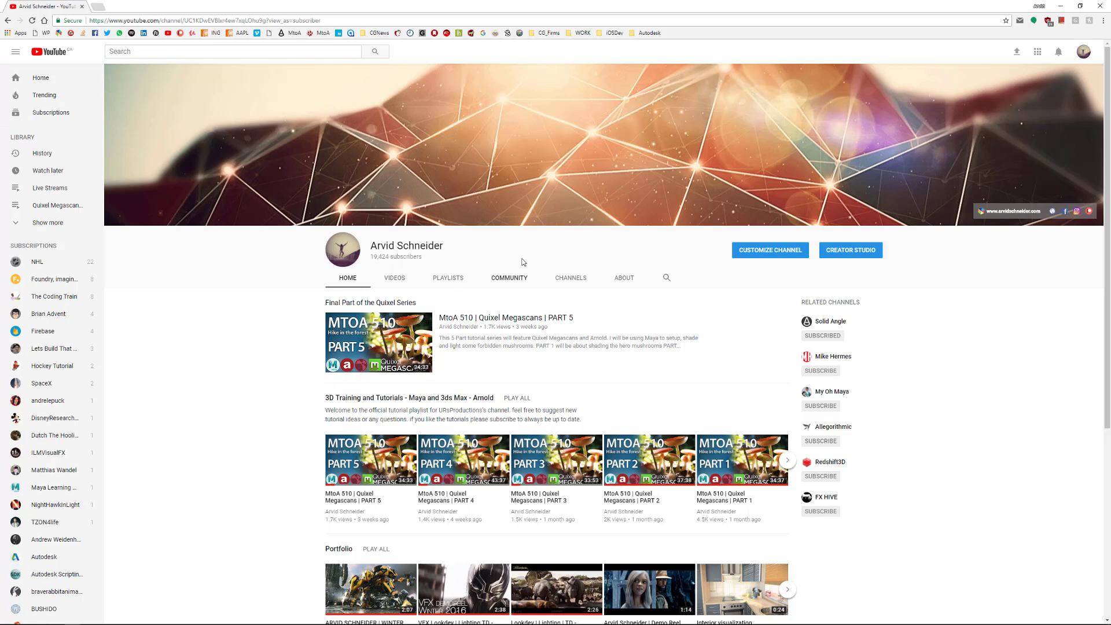
left_click(1060, 6)
Look through the reward tiers and recent posts on the creator's Patreon page, and put the browser away
left_click_drag(1110, 88, 694, 56)
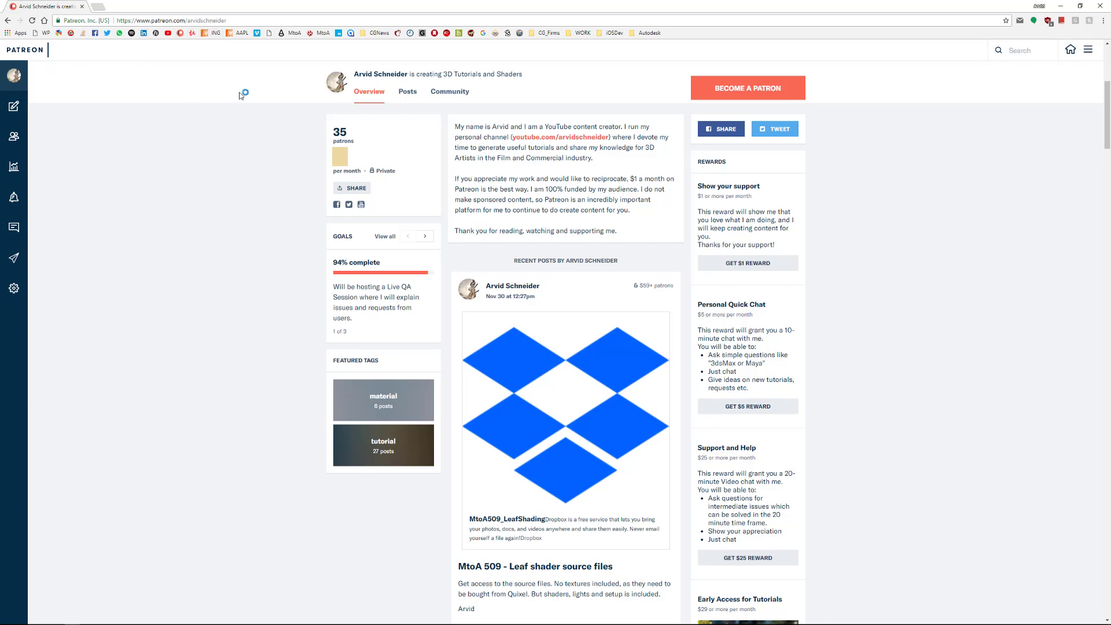
scroll(868, 260, "down", 15)
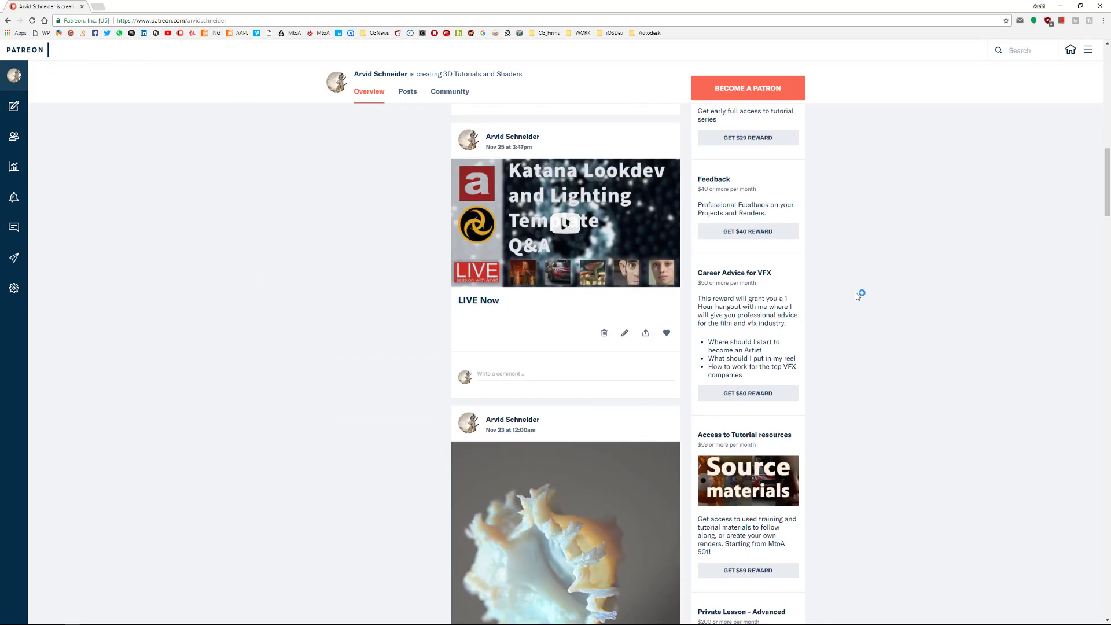
scroll(862, 324, "down", 4)
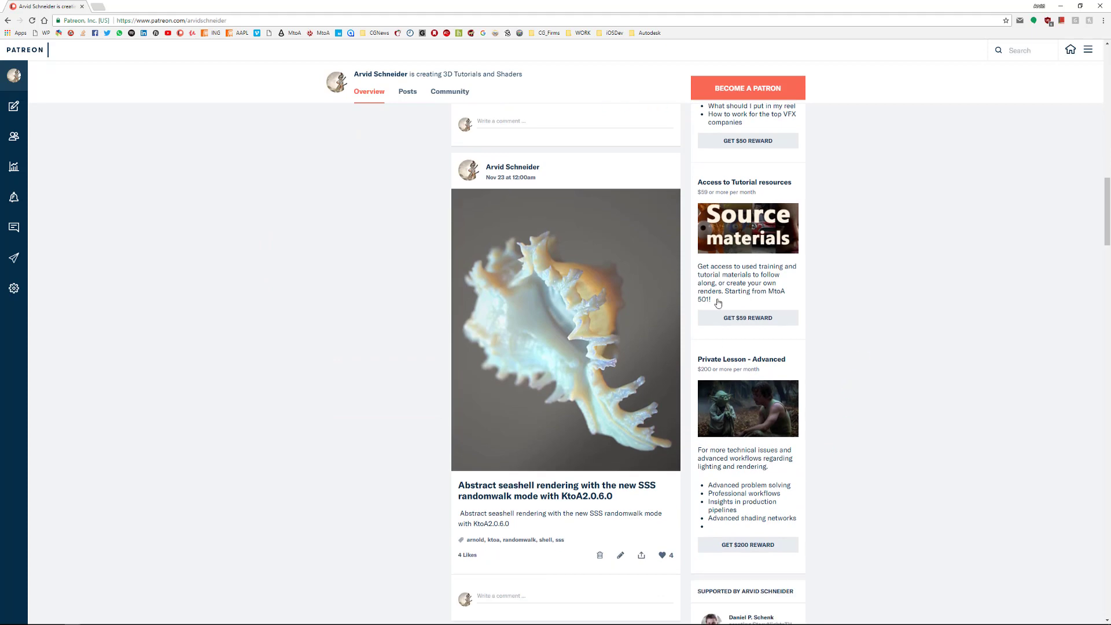
scroll(854, 306, "up", 6)
scroll(761, 341, "up", 3)
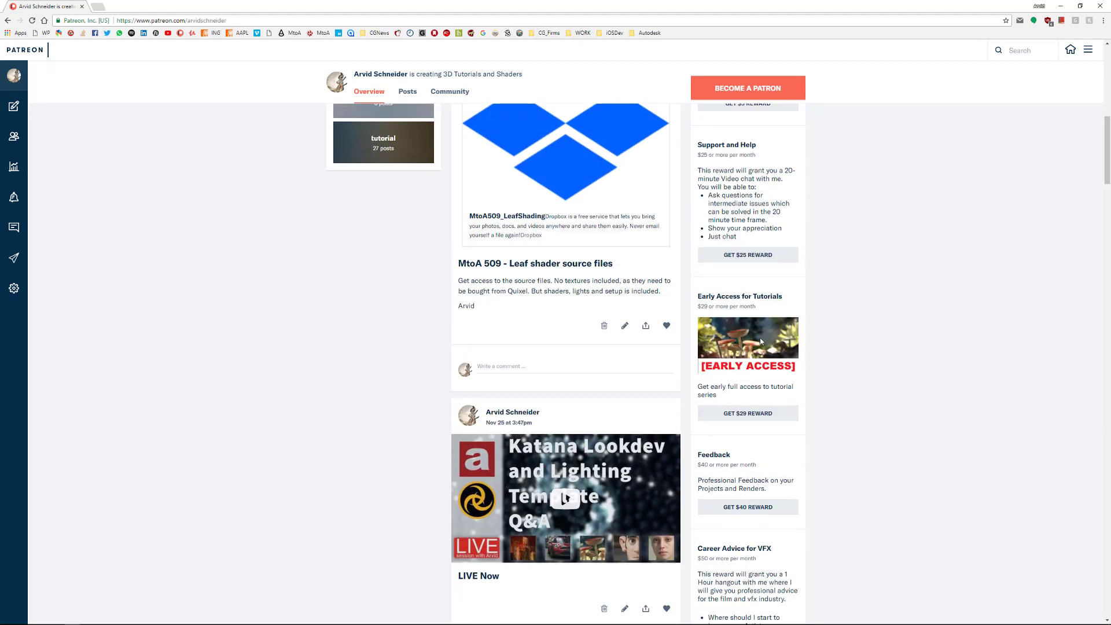
scroll(855, 265, "up", 3)
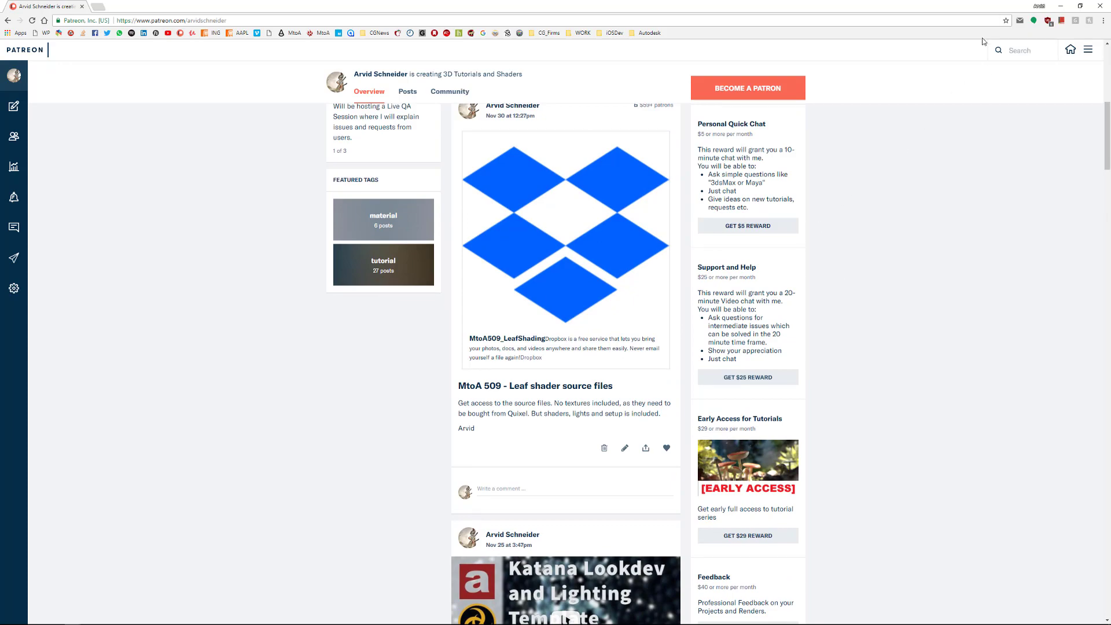
left_click(1061, 6)
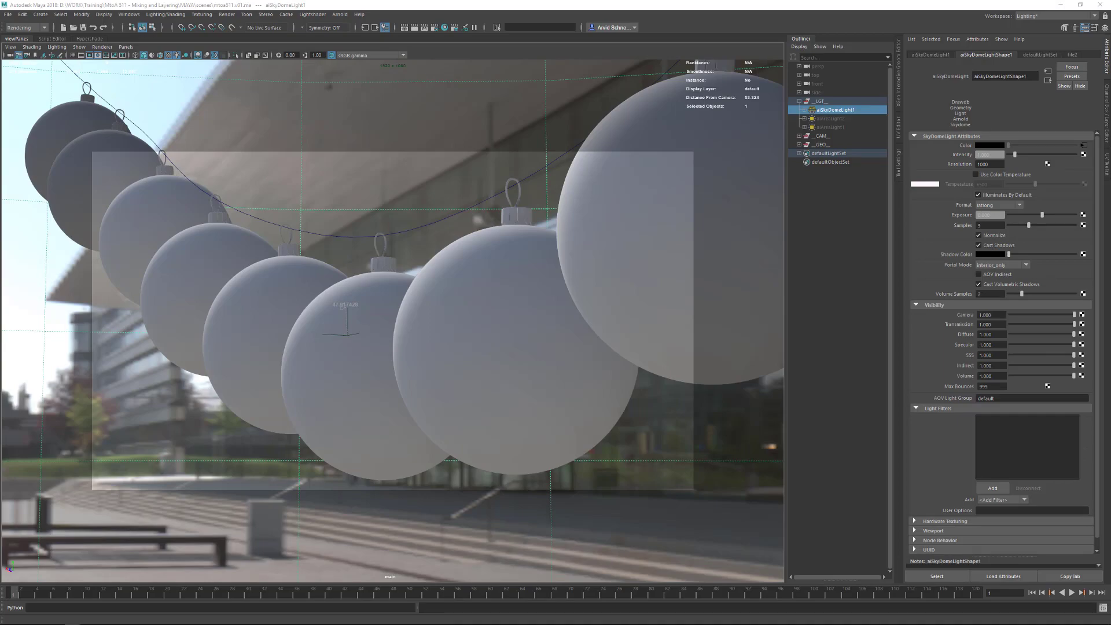
Look at the arnold and osl channels of the lightshader Slack workspace, and put the browser away
left_click_drag(1110, 84, 600, 87)
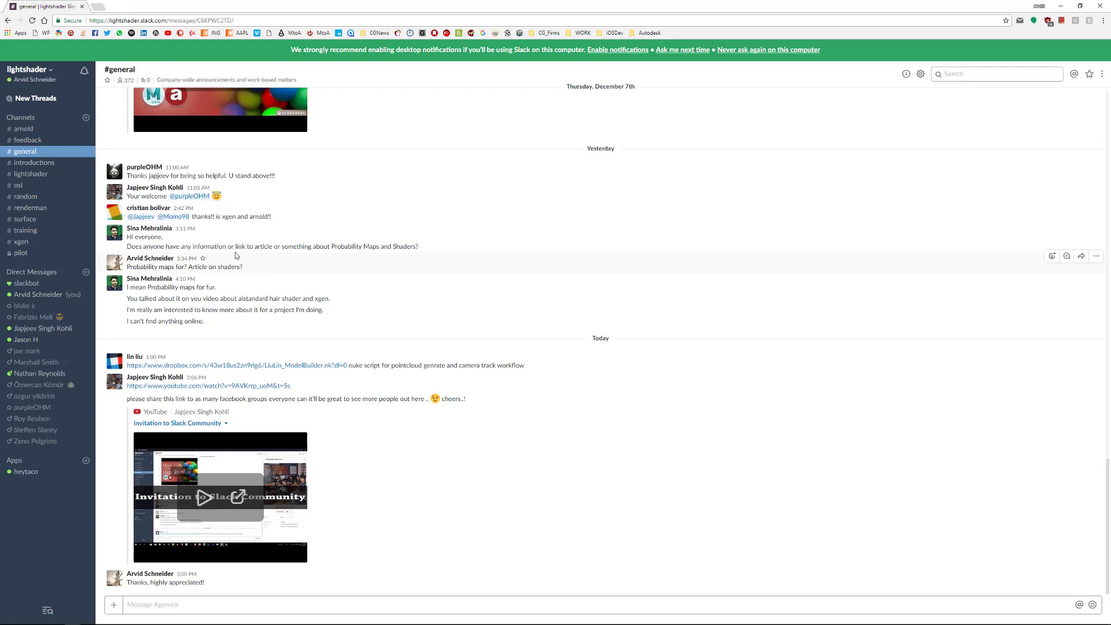
left_click(54, 134)
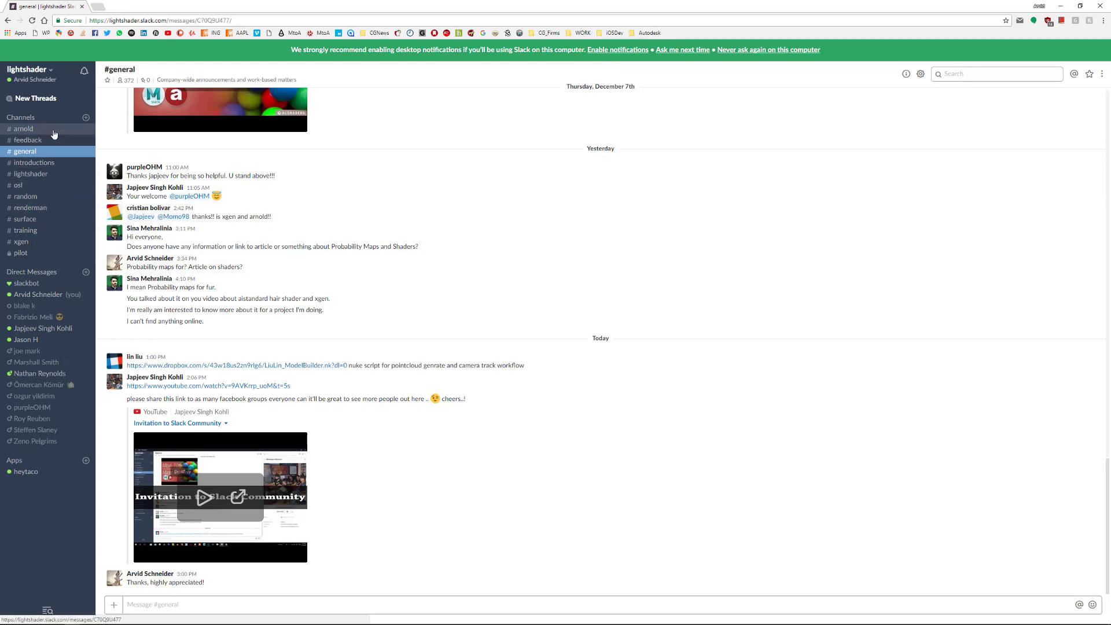
left_click(54, 130)
left_click(50, 186)
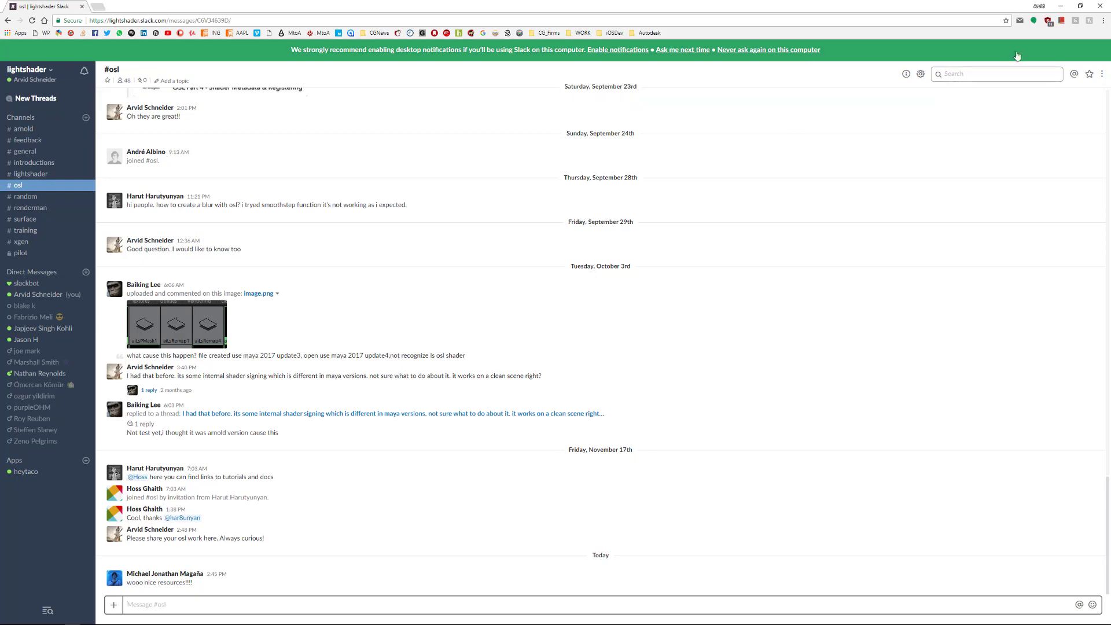
left_click(1061, 7)
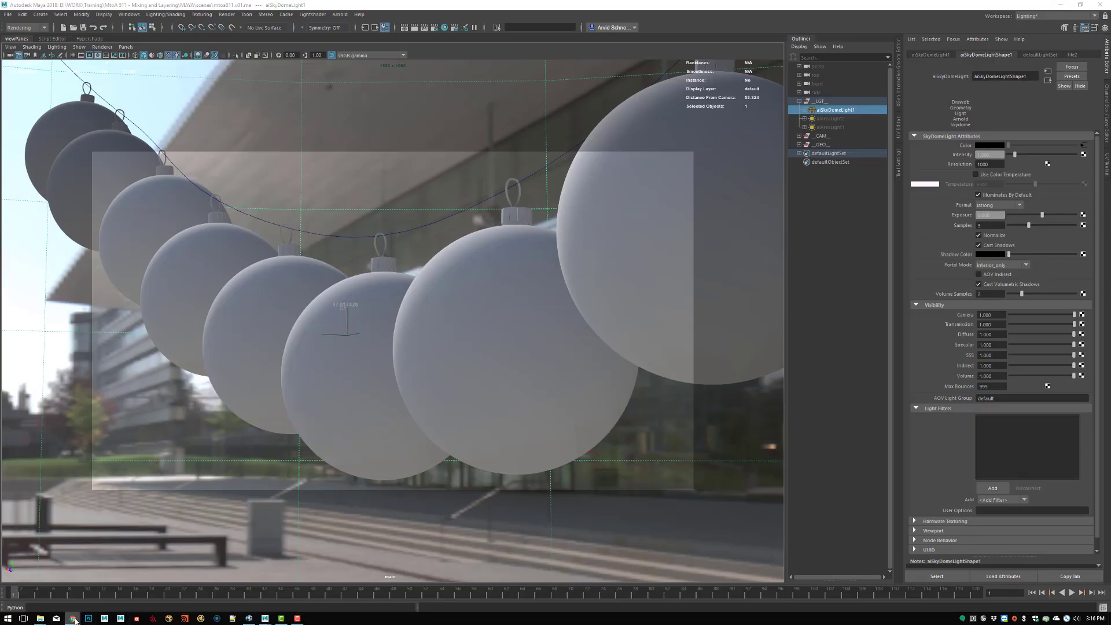
Review all the Christmas ornament reference images open in the browser, and return to Maya
left_click(70, 594)
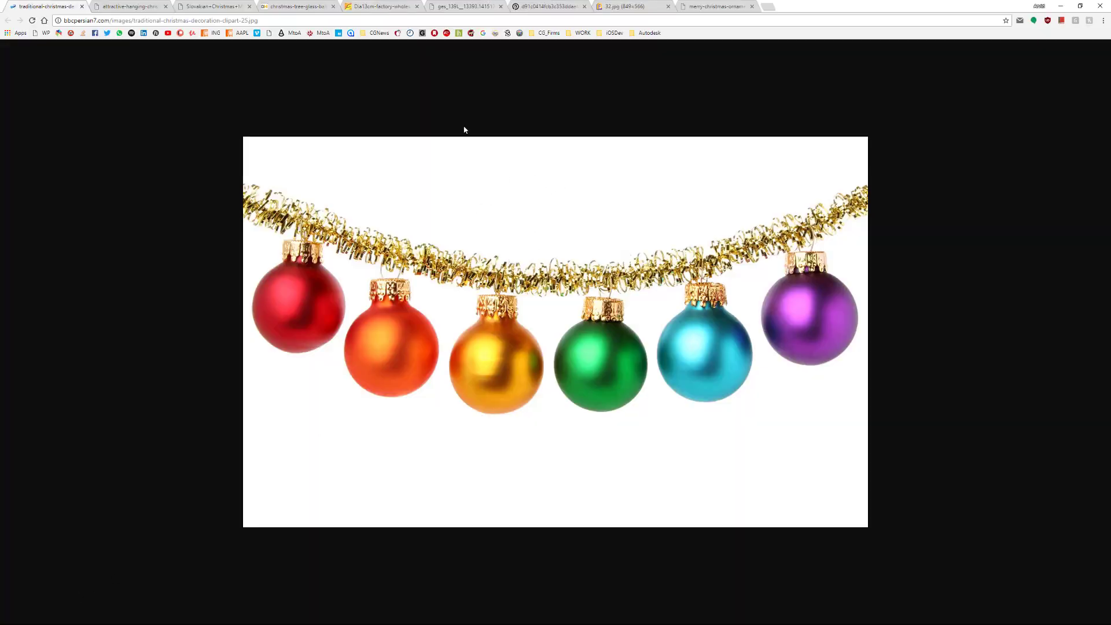
left_click(139, 12)
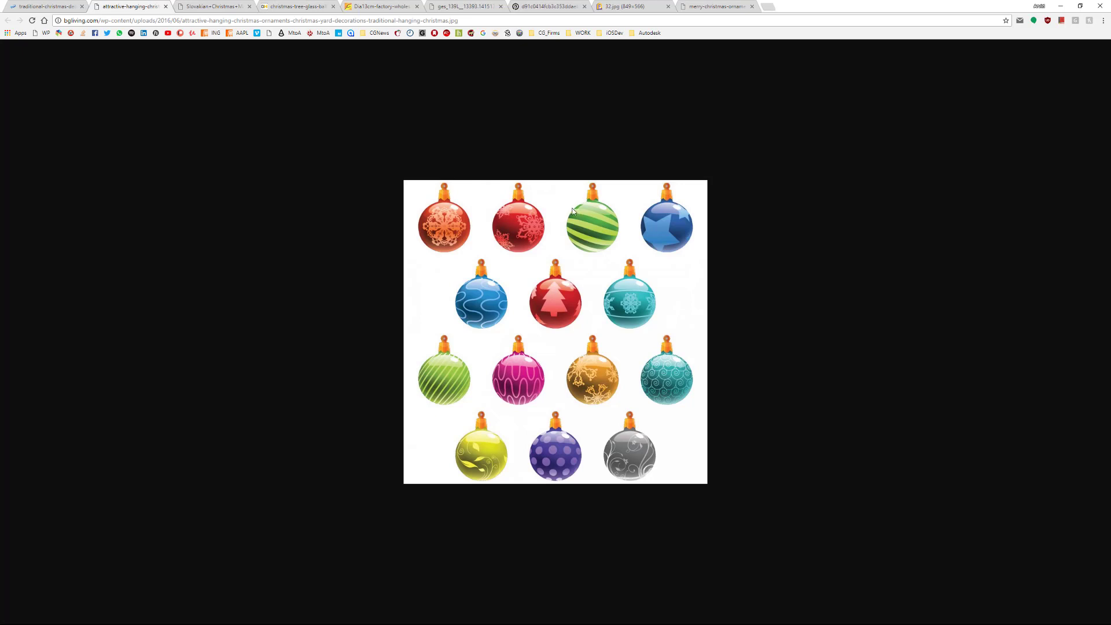
left_click(197, 6)
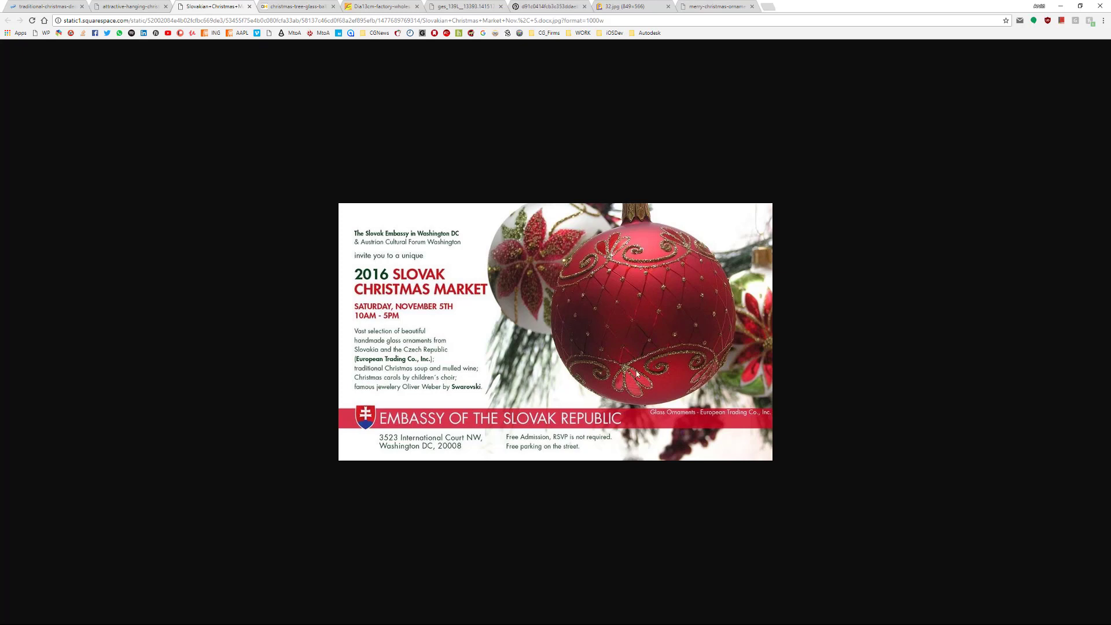
left_click(314, 8)
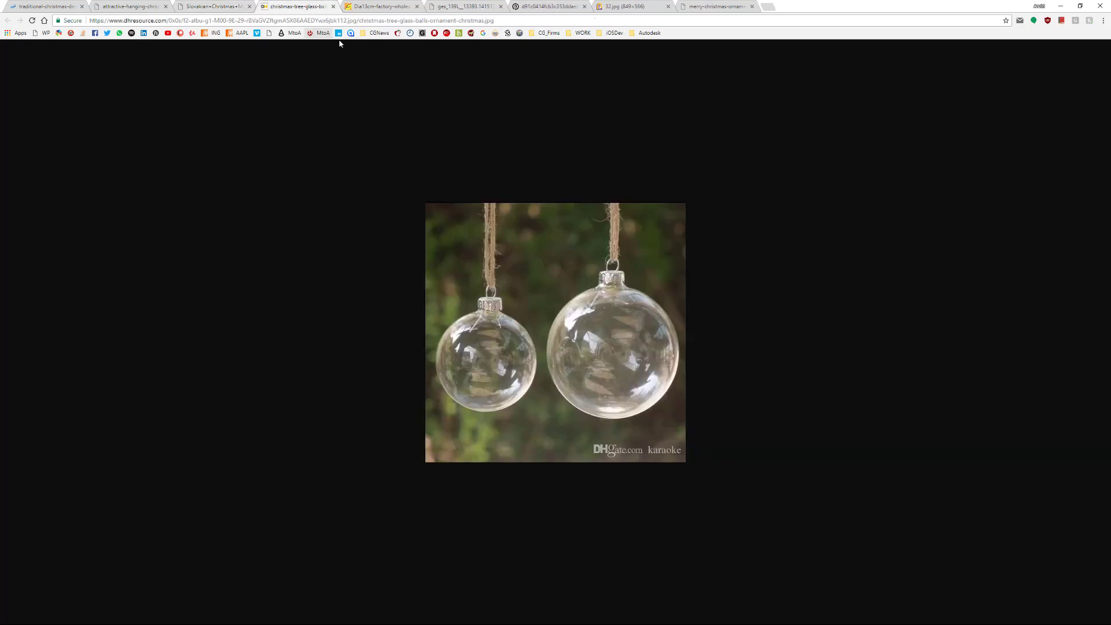
left_click(385, 8)
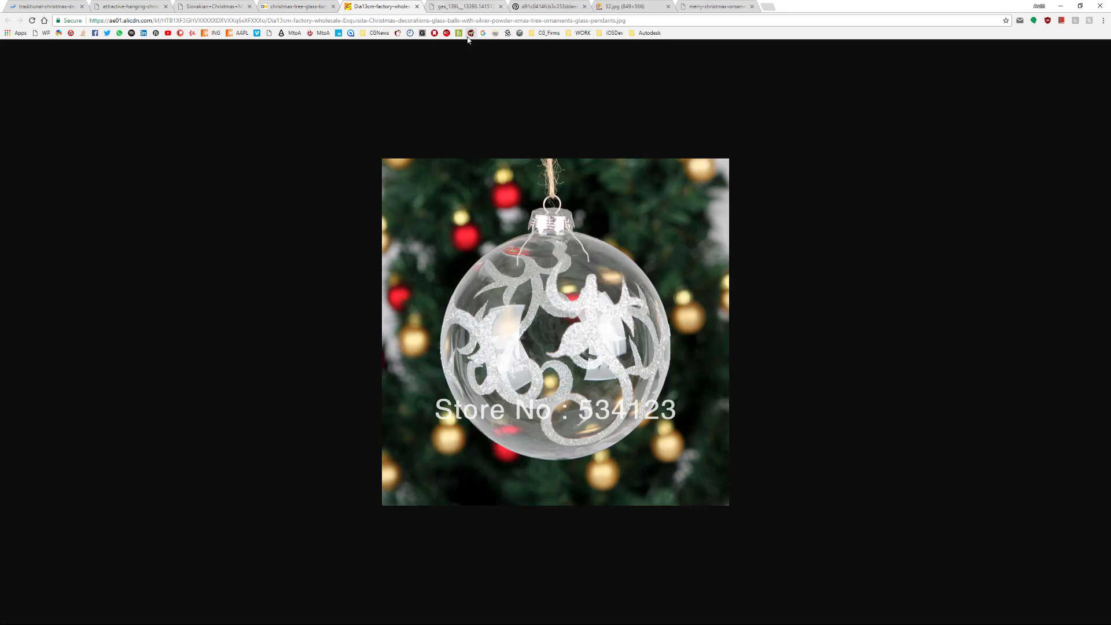
left_click(470, 7)
left_click(564, 8)
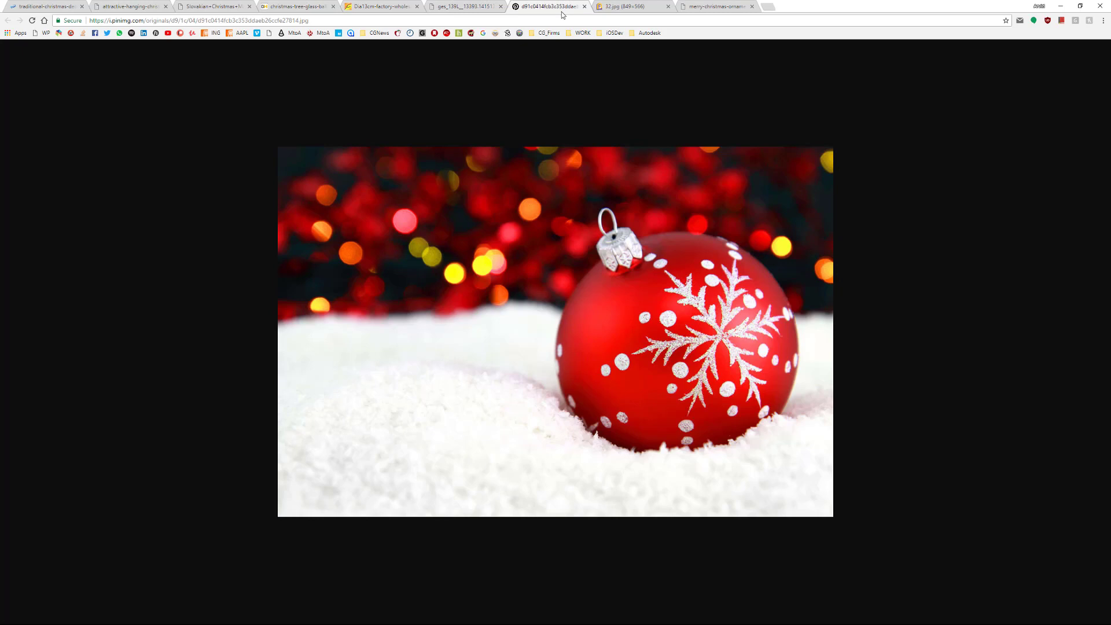
left_click(622, 8)
left_click(708, 7)
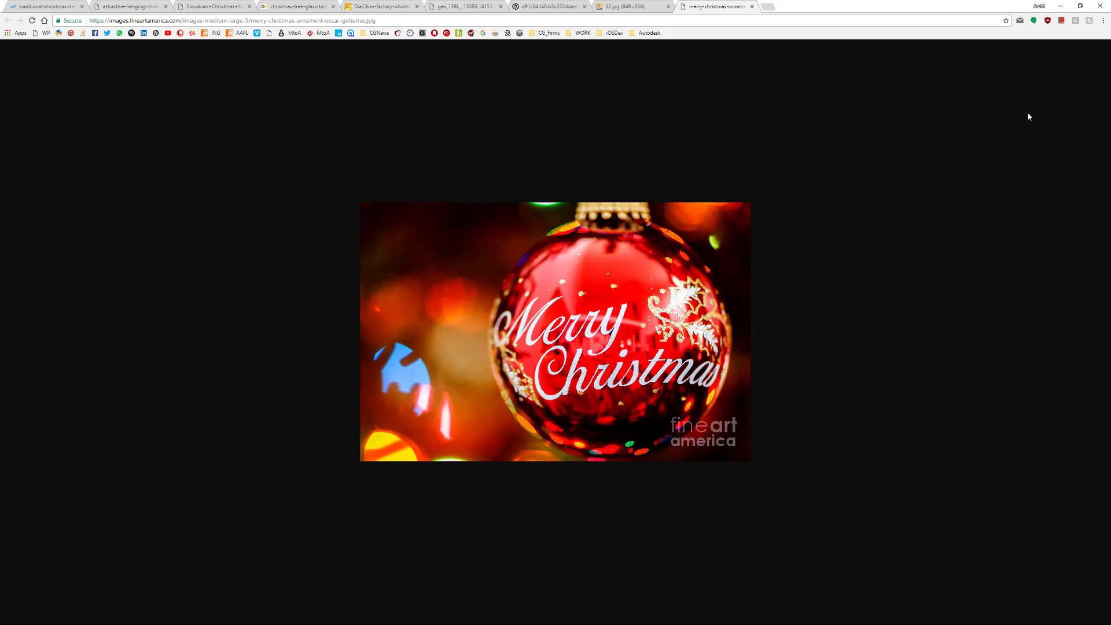
left_click(1061, 5)
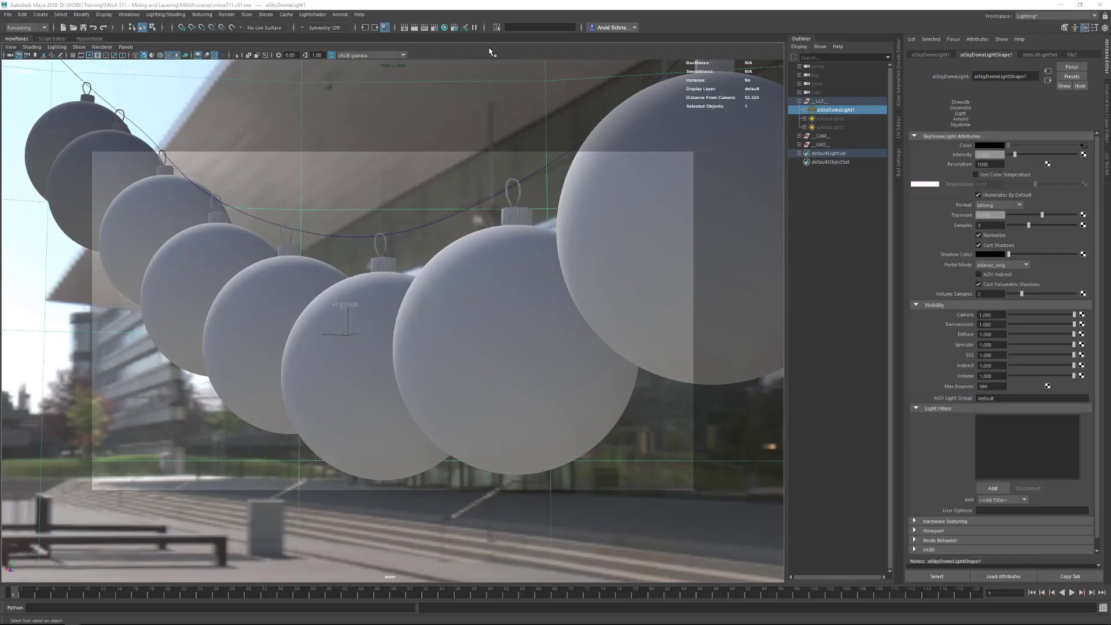
Open the Arnold RenderView on the ornament scene and reposition its window over the viewport
left_click(340, 15)
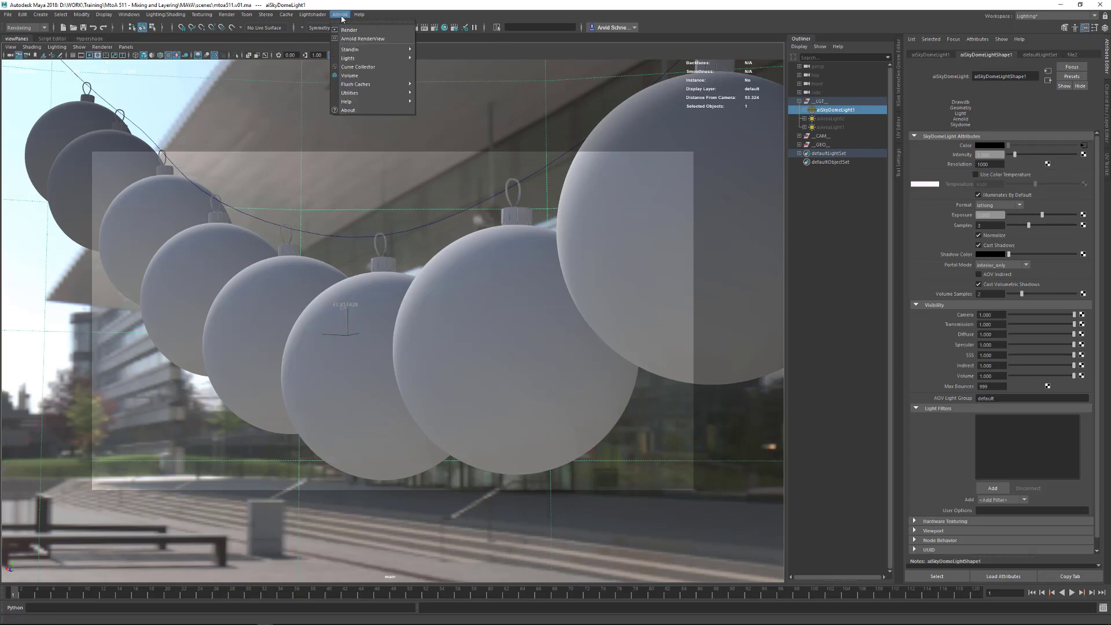
left_click(339, 14)
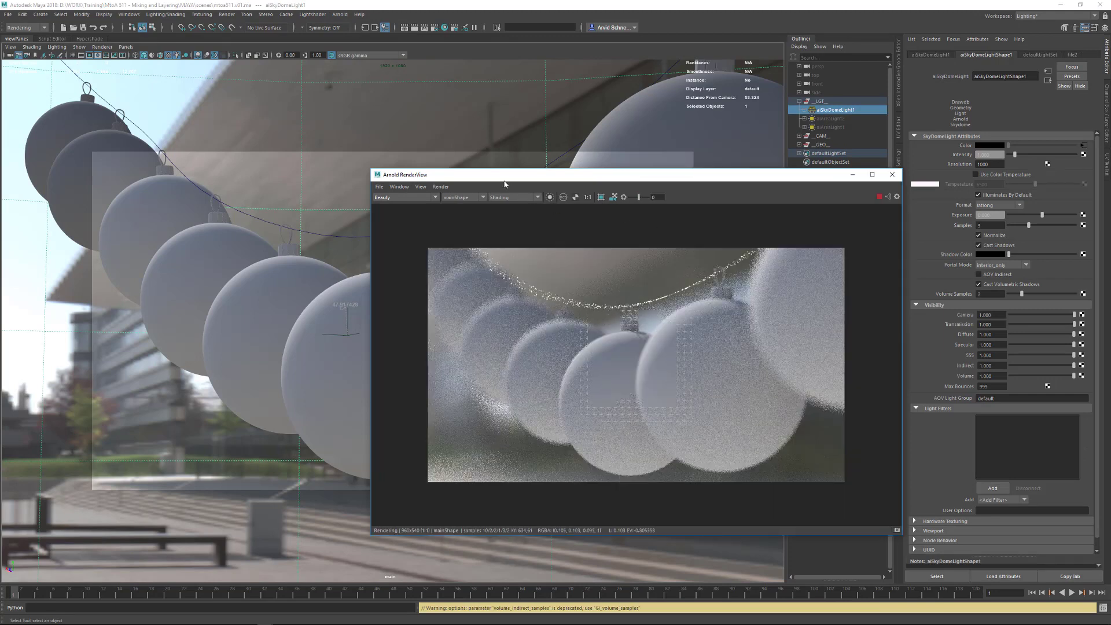
left_click_drag(475, 169, 337, 149)
Turn off the render tiles display in the Arnold RenderView and check the test resolution options
left_click(278, 160)
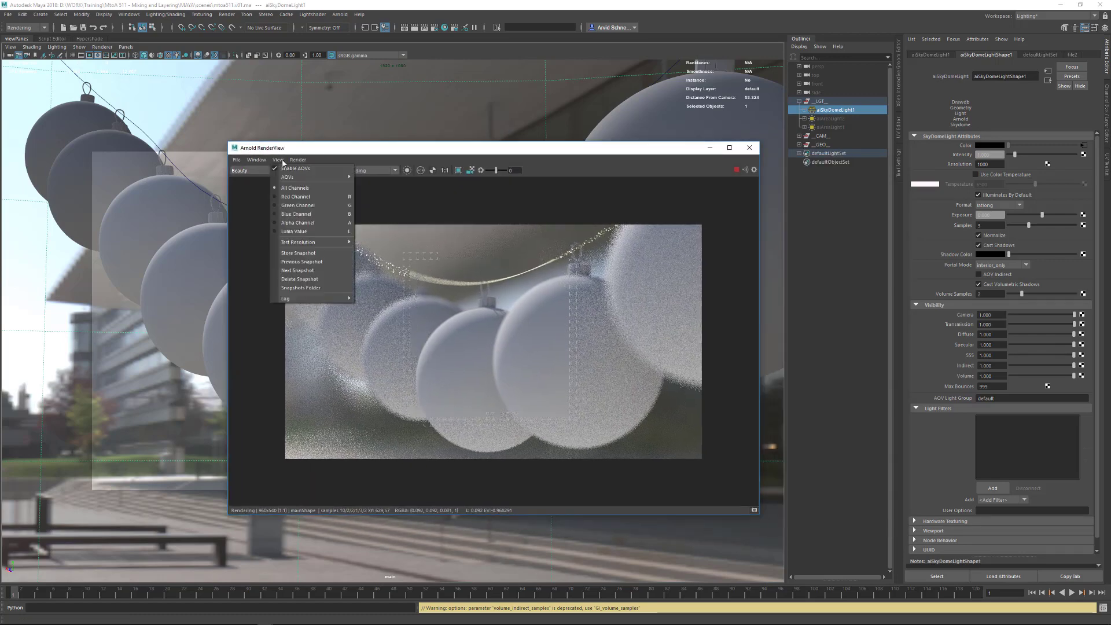
mouse_move(256, 159)
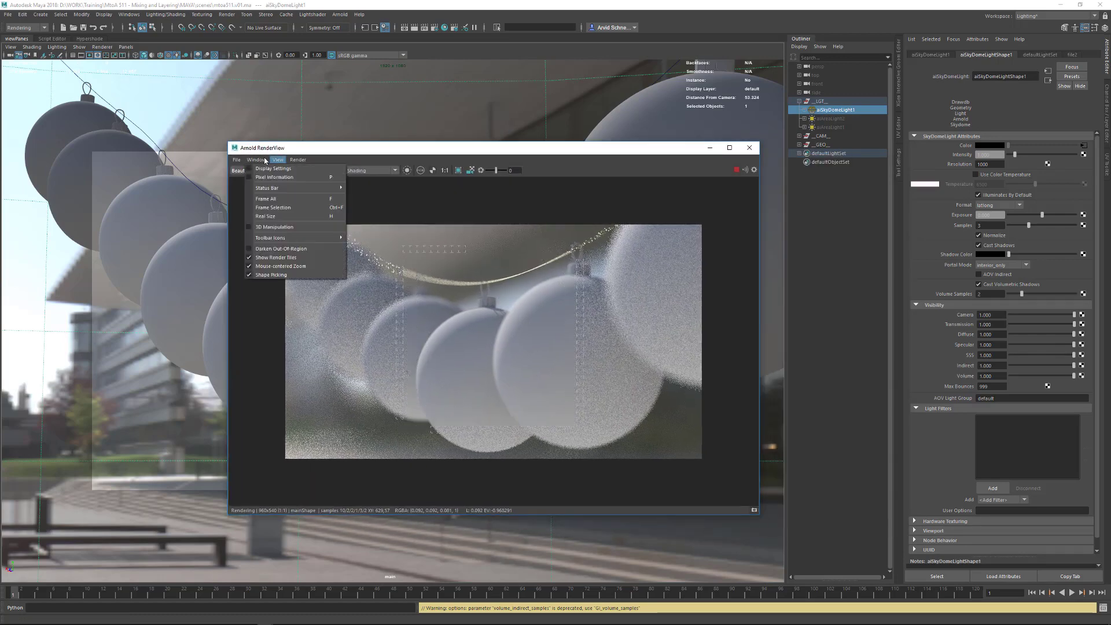
left_click(285, 258)
left_click(279, 159)
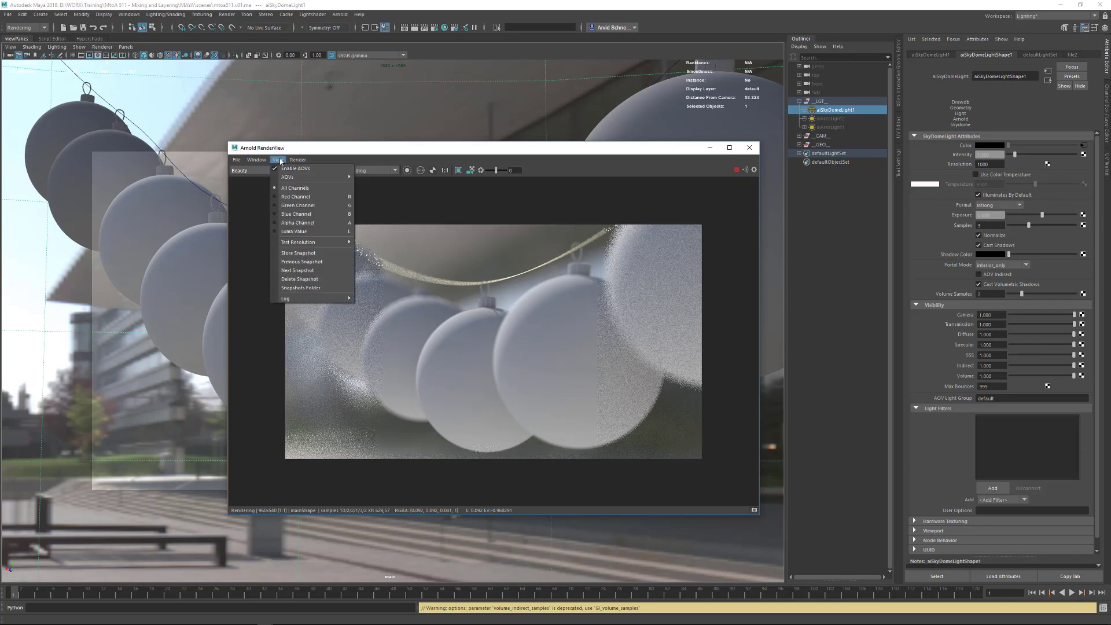
mouse_move(317, 243)
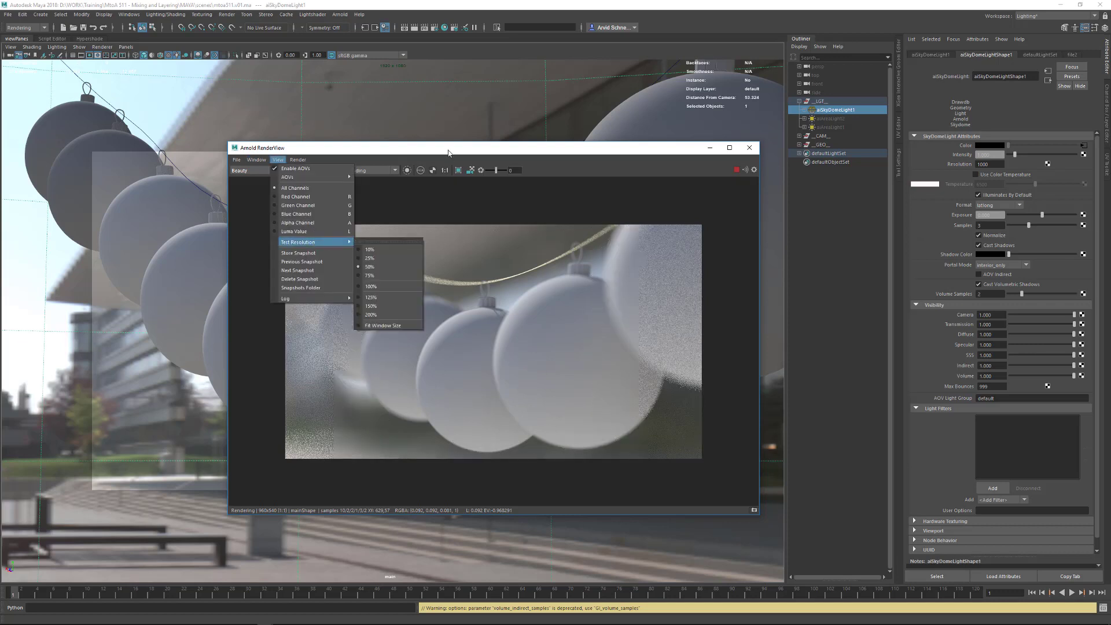
left_click(450, 150)
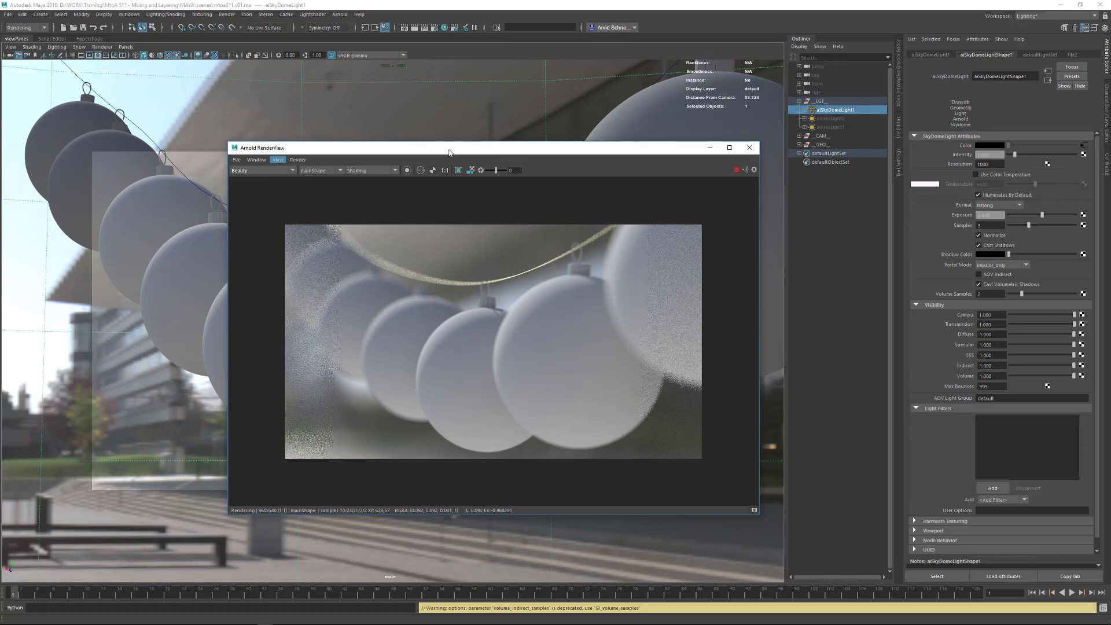
Set the Camera (AA) samples to 5 in the Arnold render settings
left_click(435, 27)
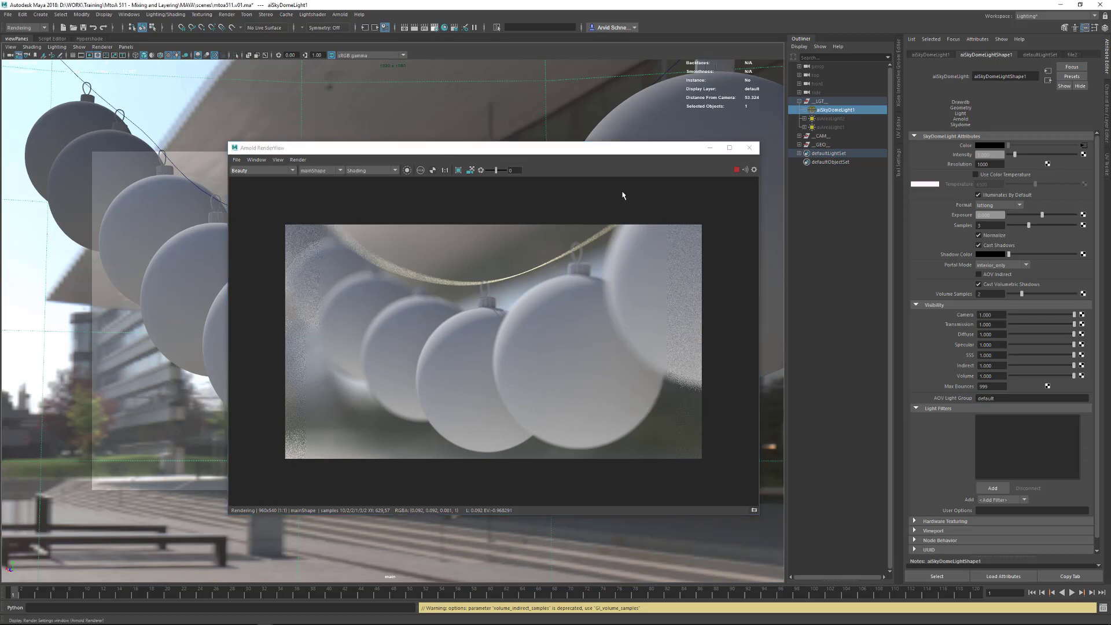
left_click(702, 109)
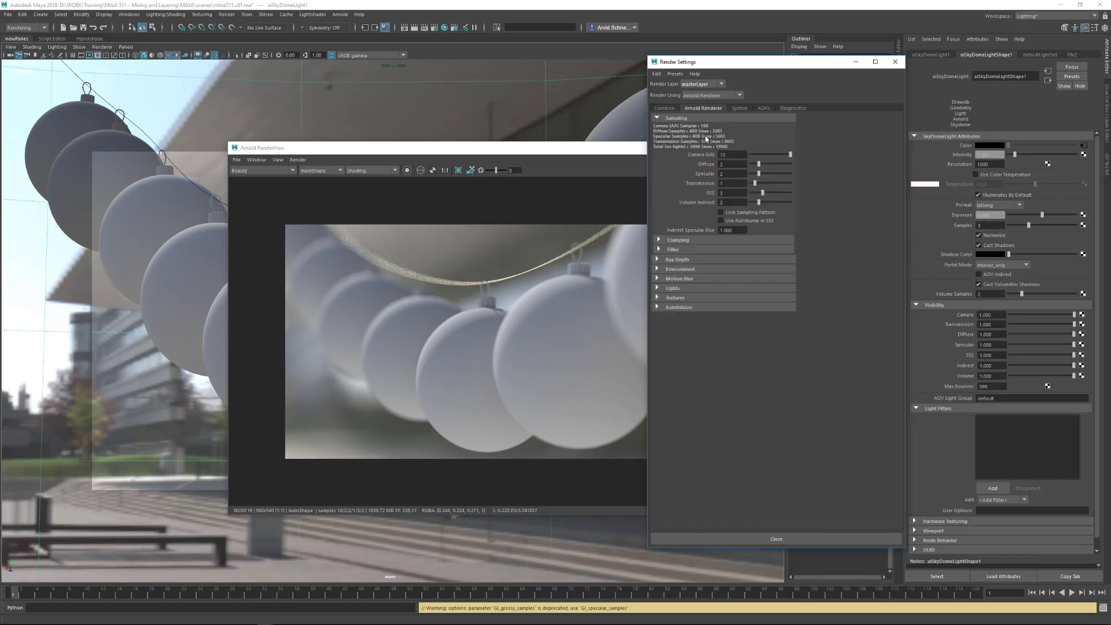
double_click(740, 154)
key("Return")
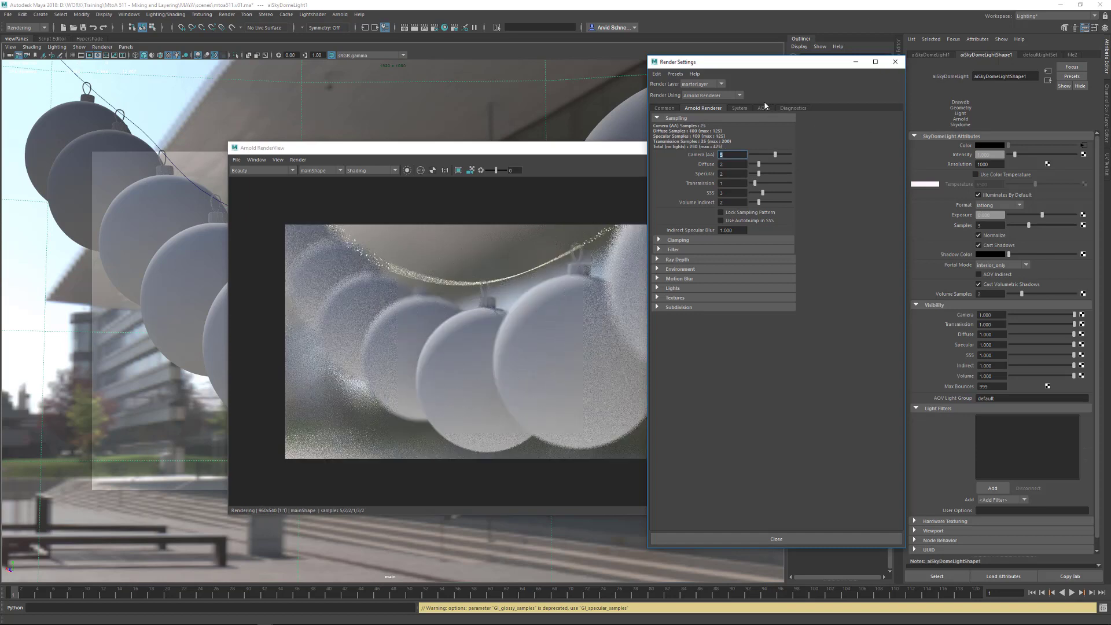
Set the Arnold render bucket size to 64 and close the render settings
left_click(793, 111)
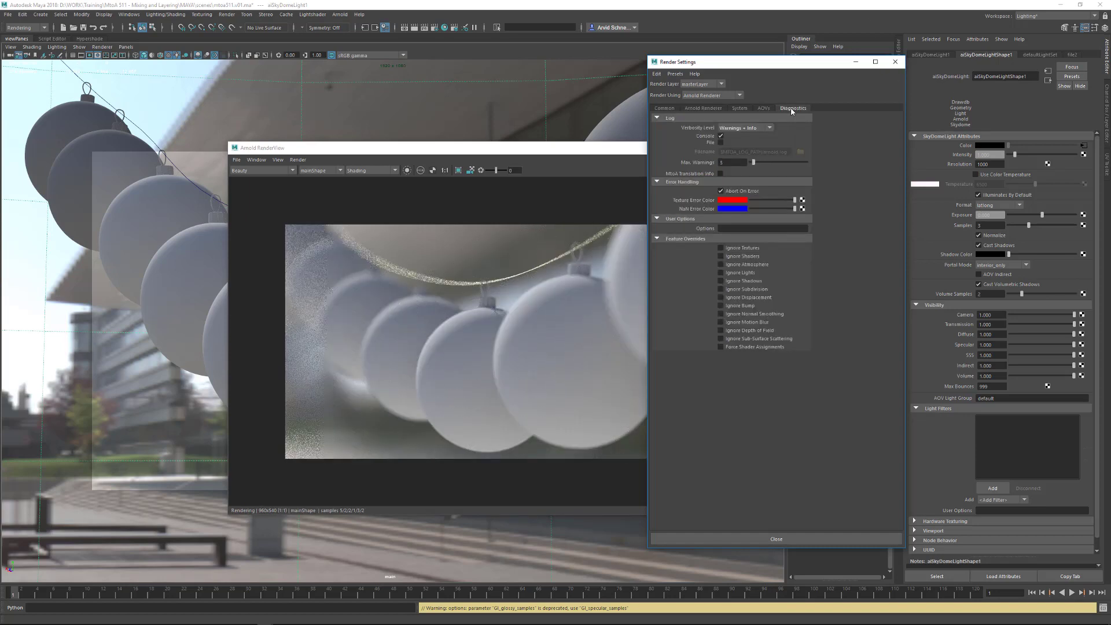
left_click(743, 111)
left_click(732, 220)
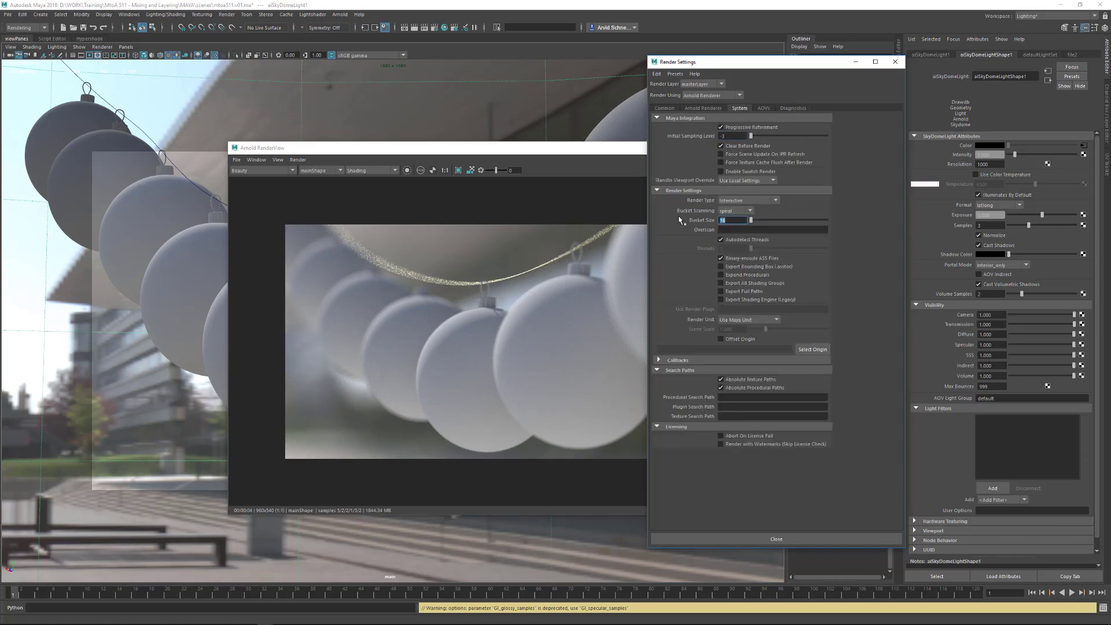
type("64")
key("Return")
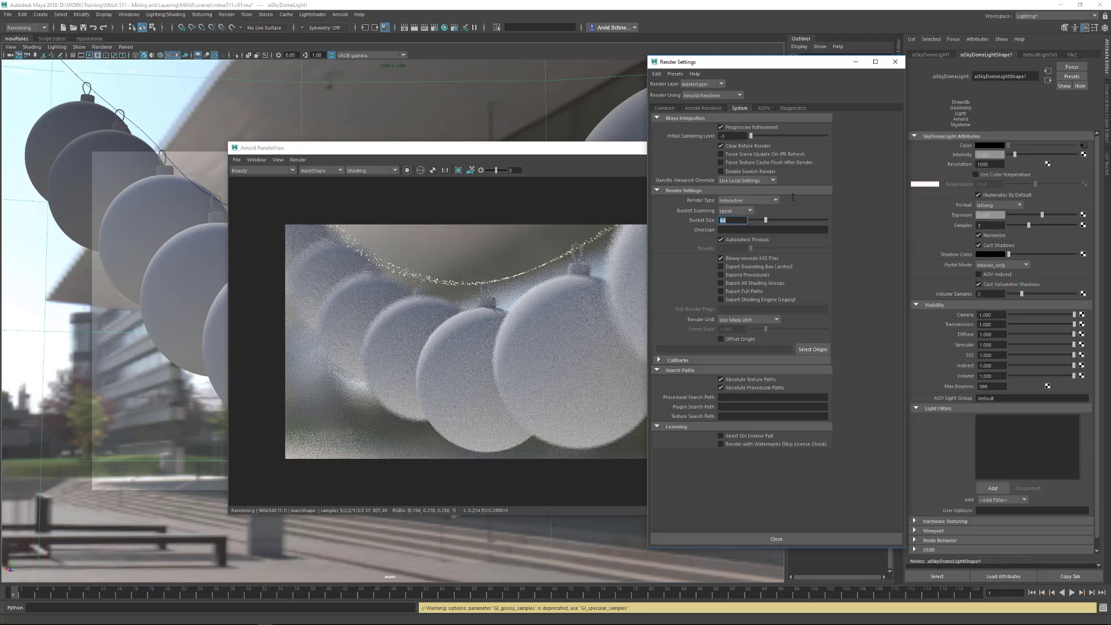
left_click(895, 61)
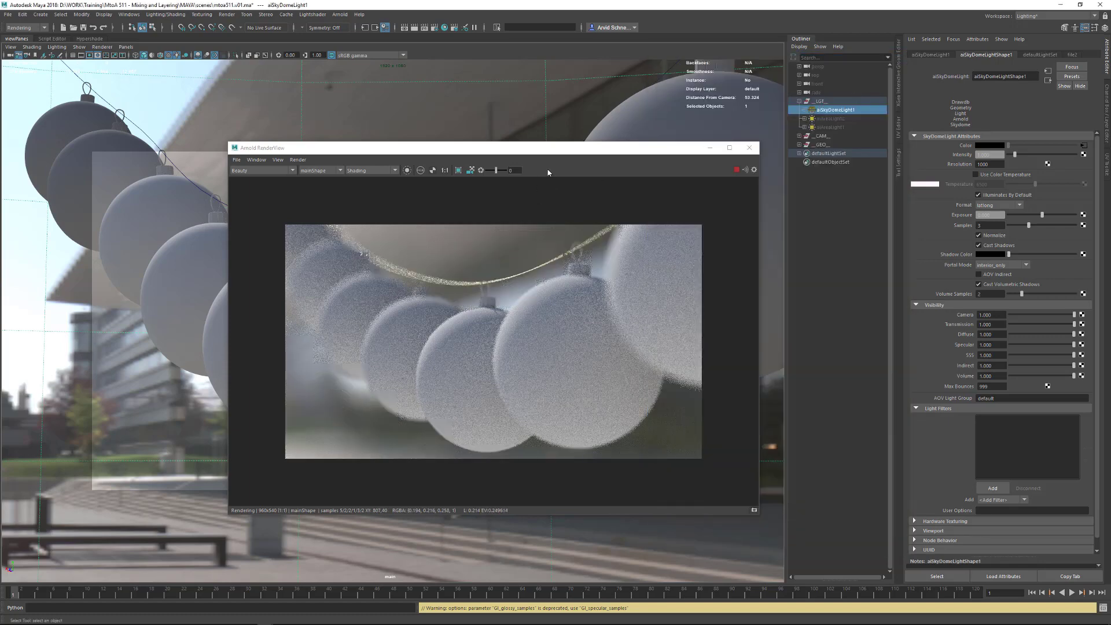
Turn on Ignore Depth of Field in the Arnold feature overrides and reposition the RenderView to inspect the sharp render
left_click_drag(517, 155, 475, 238)
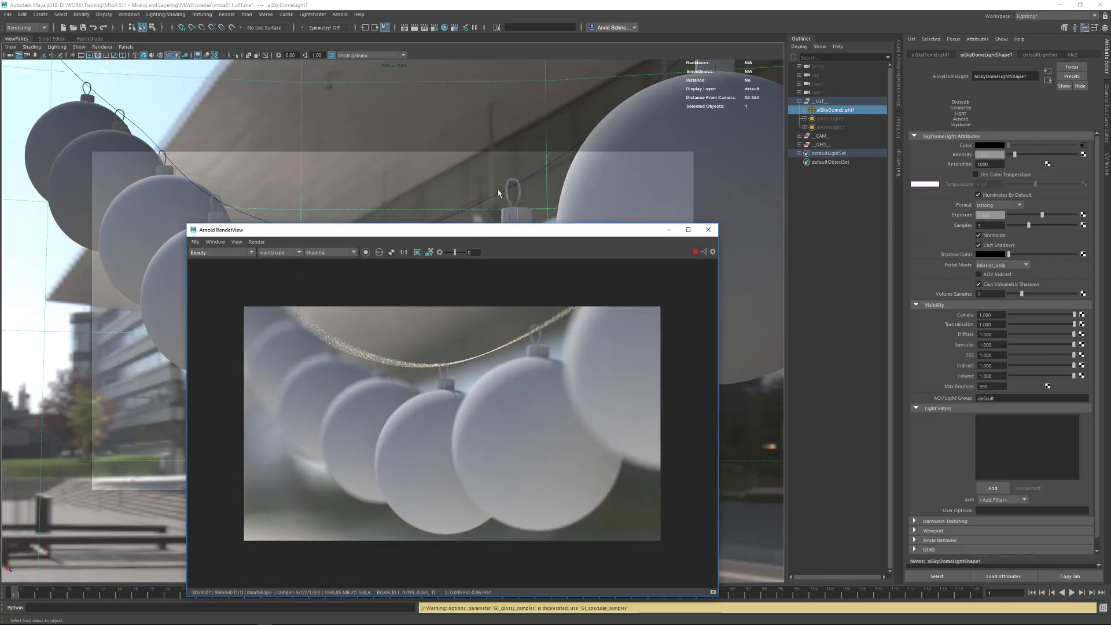
left_click(436, 29)
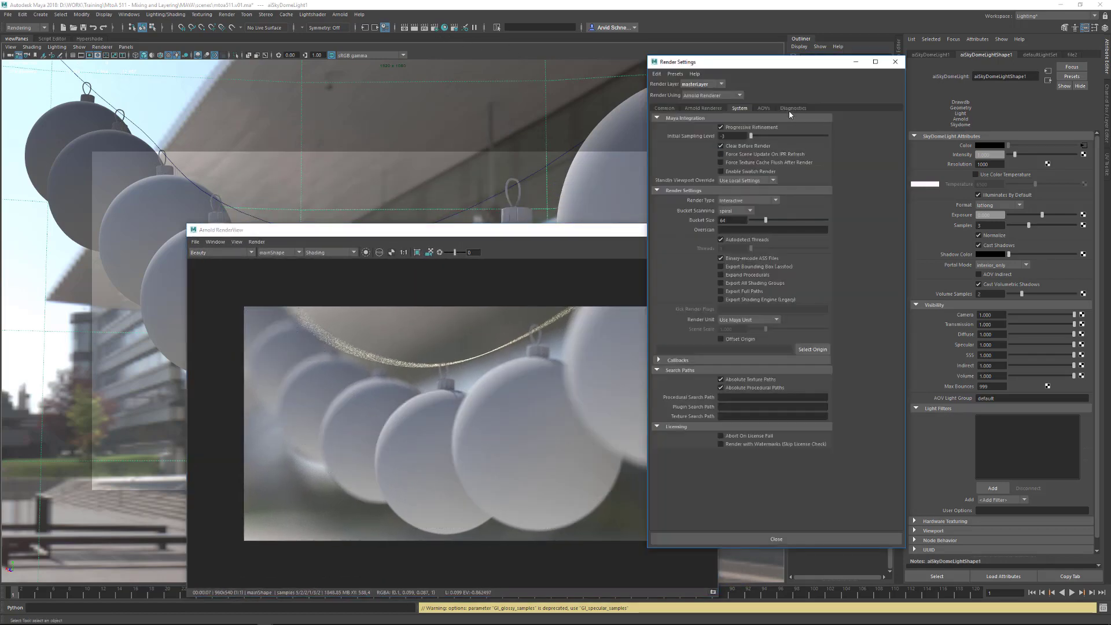
left_click(754, 330)
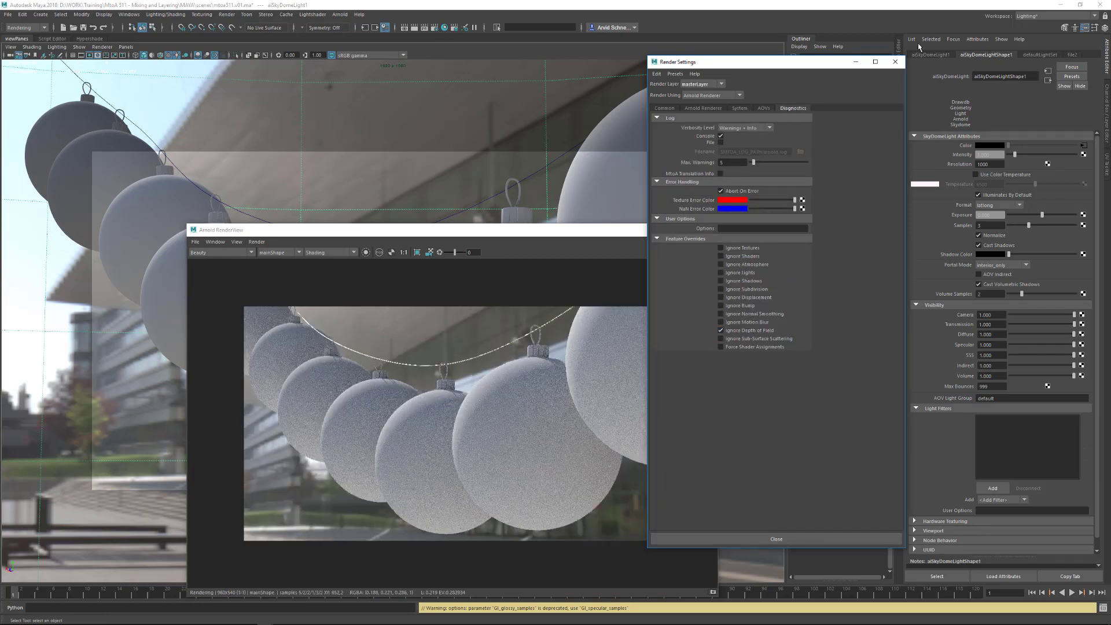
left_click(895, 62)
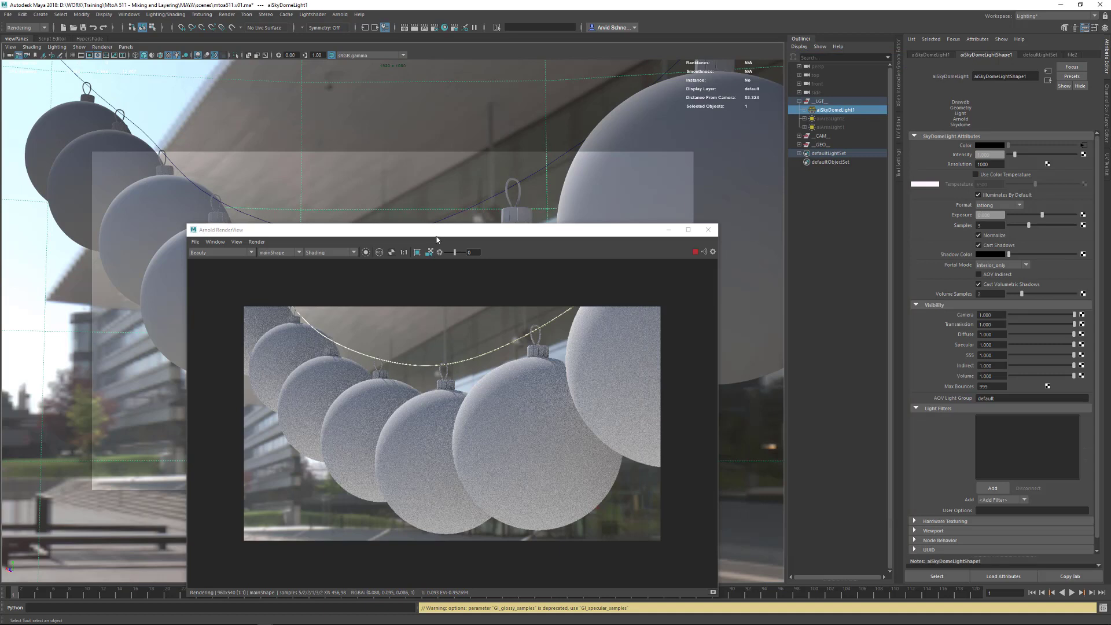
left_click_drag(445, 229, 474, 203)
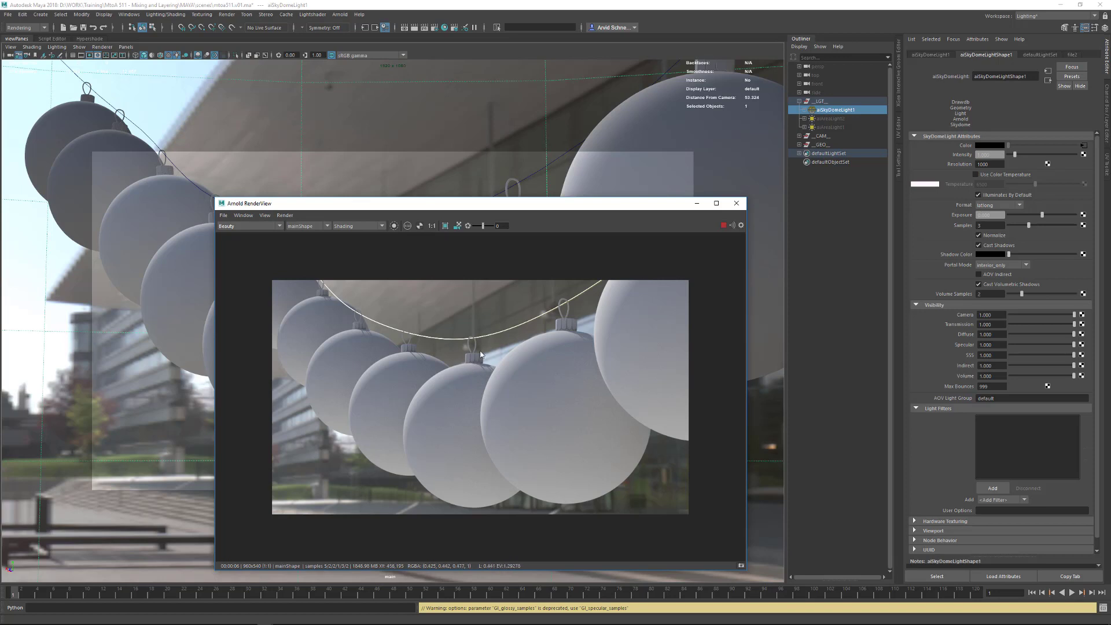
Close the Arnold RenderView, bring up the Hypershade, clear the selection and collapse the lights group in the Outliner
left_click(736, 203)
left_click(91, 38)
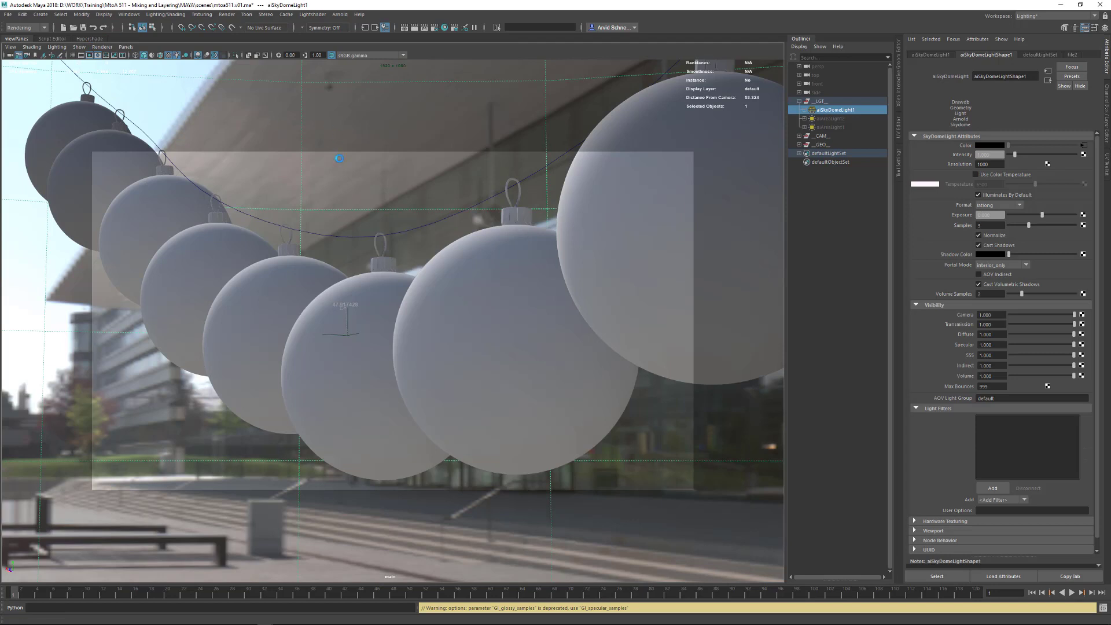
key("space")
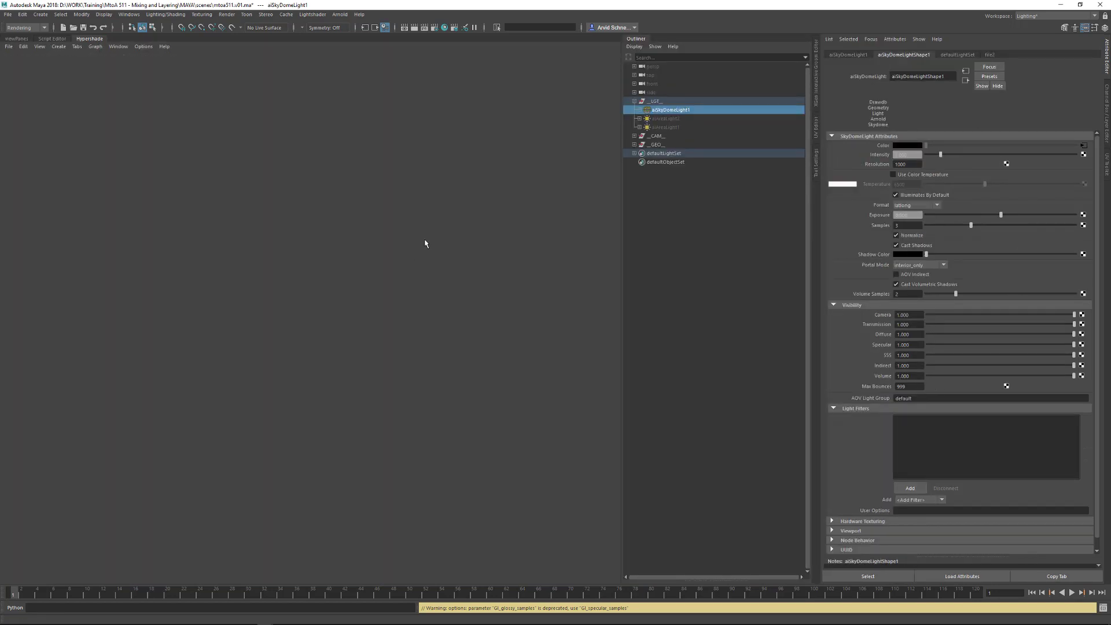
left_click(718, 270)
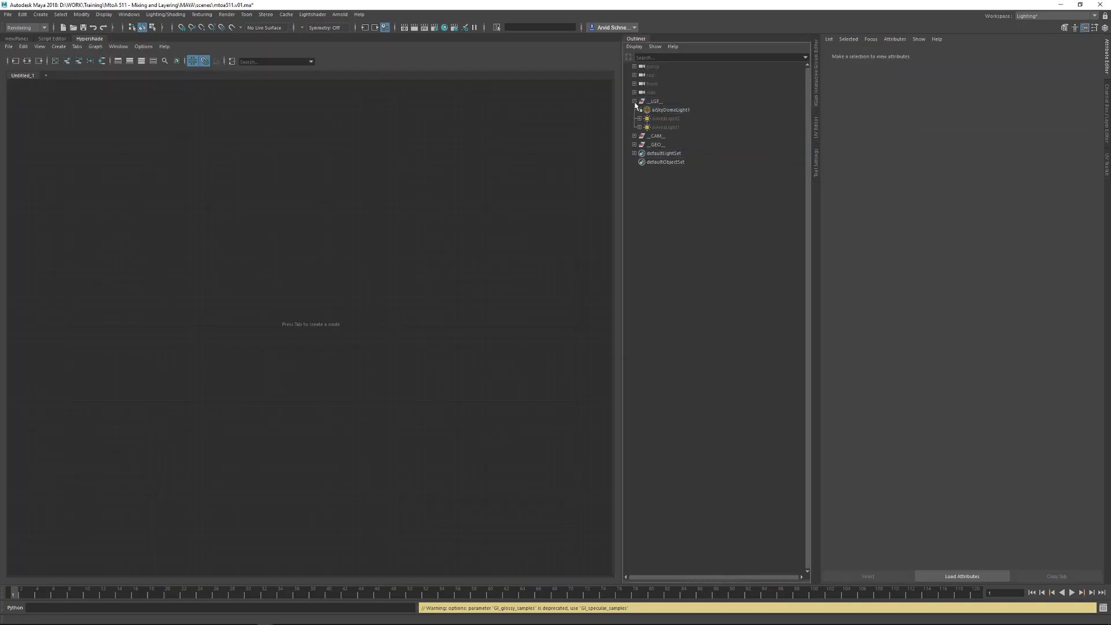
left_click(634, 102)
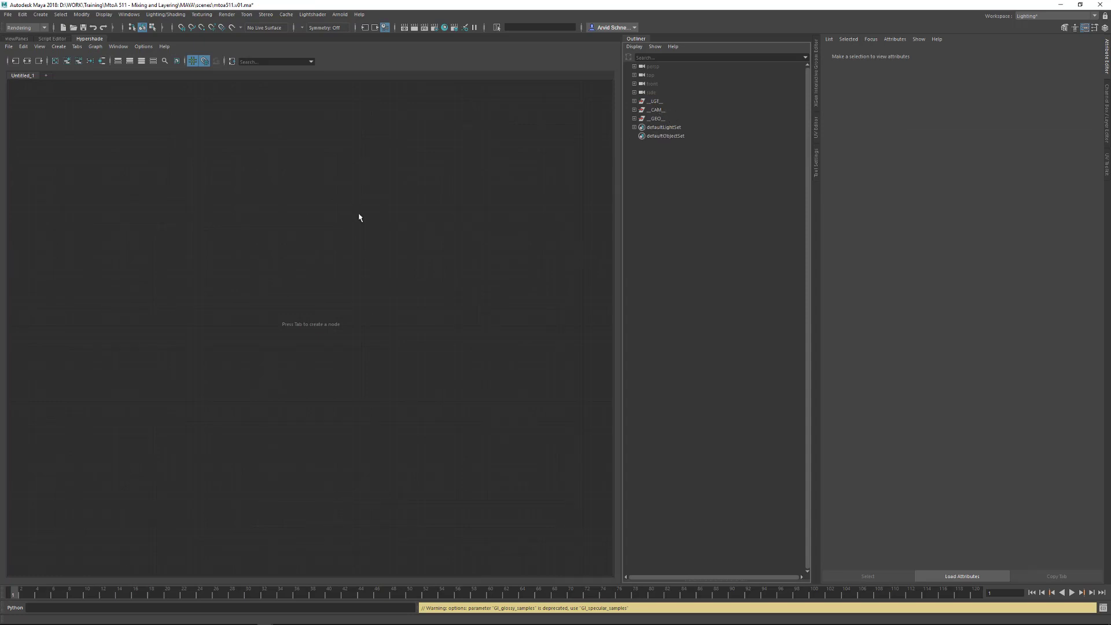
left_click(383, 242)
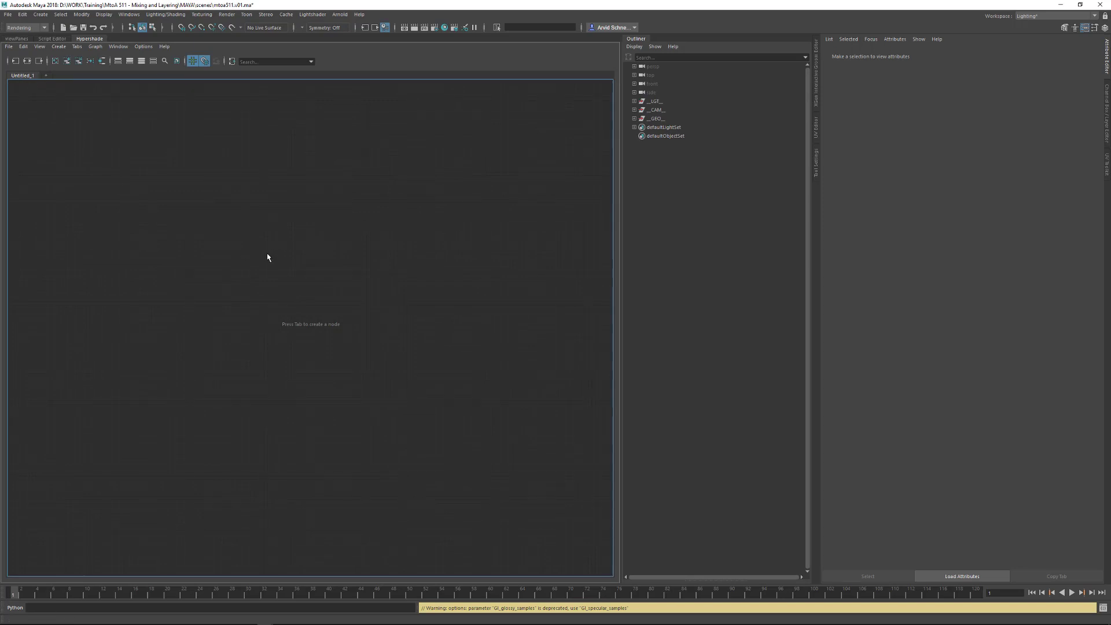
Create an aiStandardSurface shader node in the Hypershade graph
key("Tab")
type("mix")
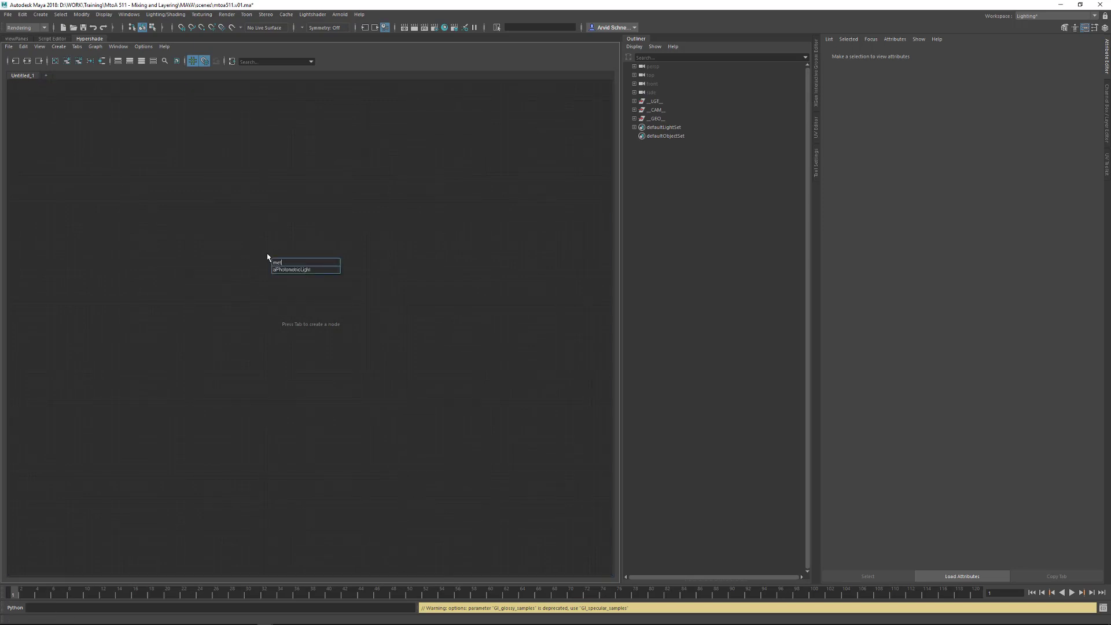
key("BackSpace")
key("BackSpace")
key("BackSpace")
type("surf")
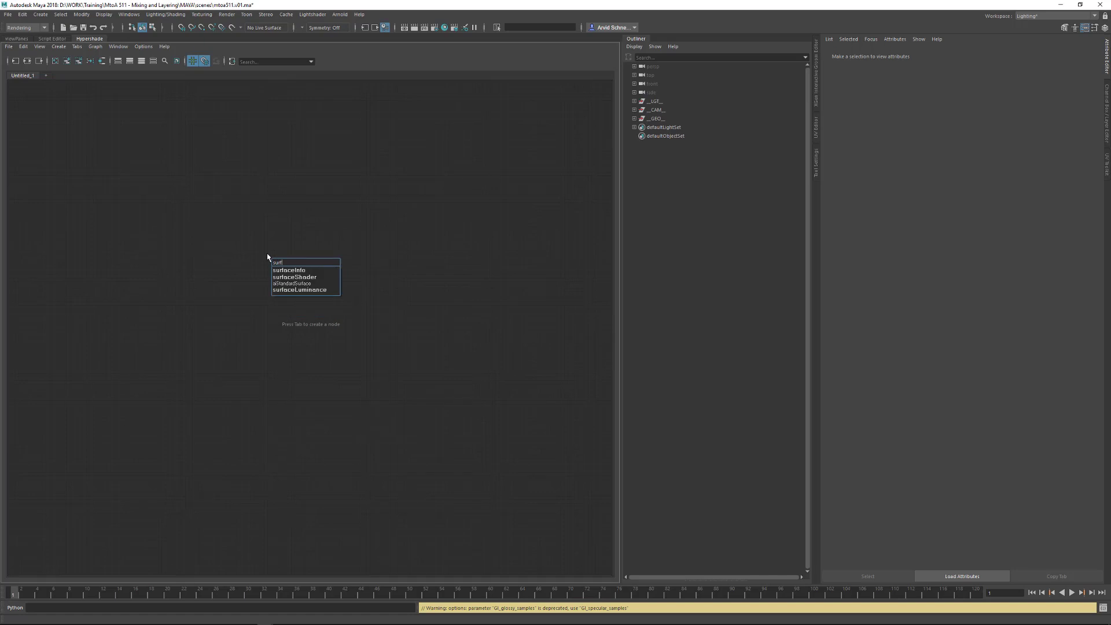
key("Down")
key("Down")
key("Down")
key("Return")
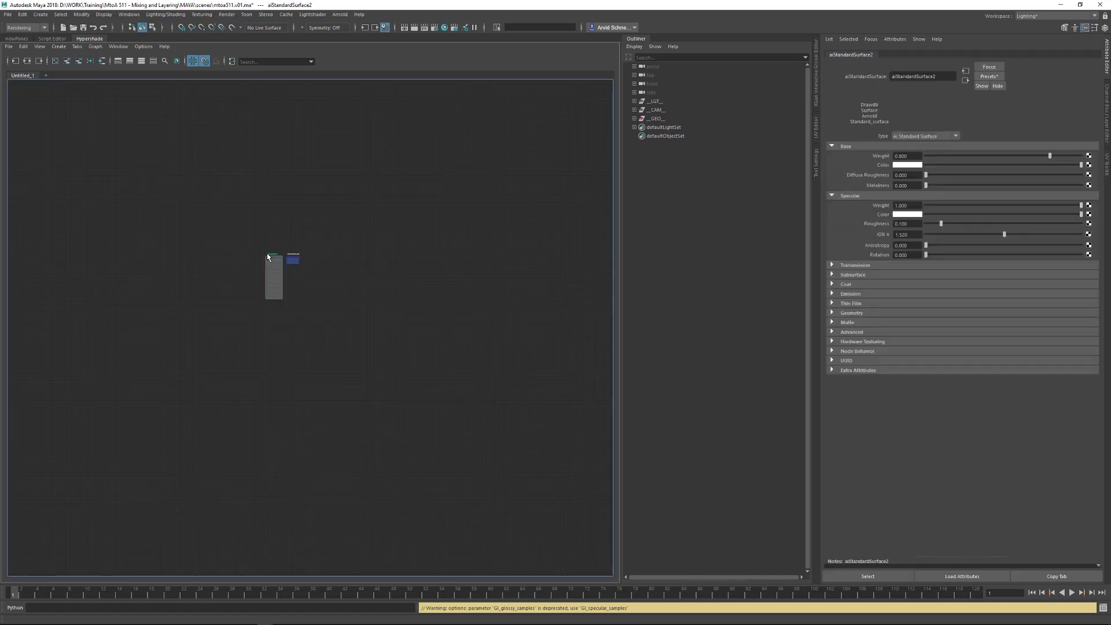
Rename the new standard surface shader as ai_metal
left_click(312, 357)
left_click_drag(330, 319, 336, 322)
key("a")
left_click(392, 280)
middle_click_drag(241, 193, 340, 246, "alt")
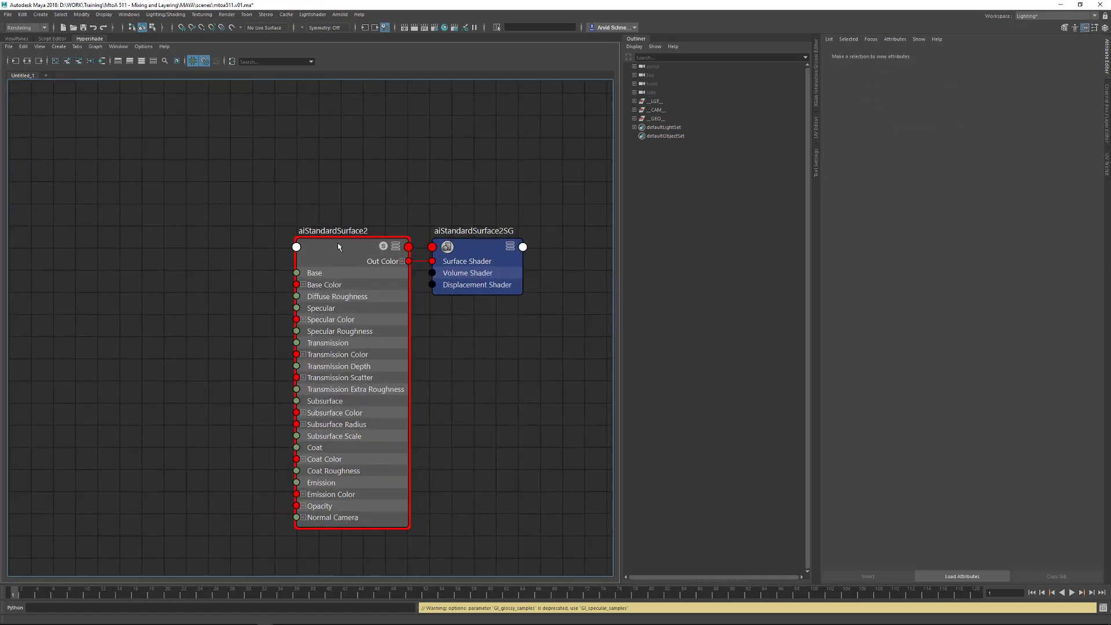
double_click(344, 233)
type("ai_met")
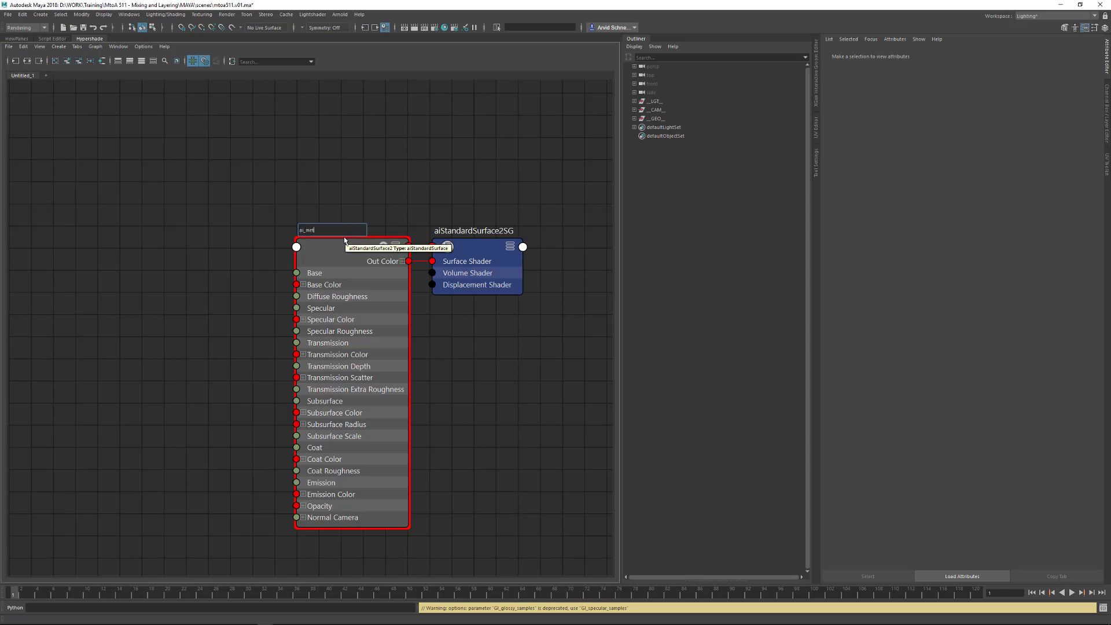
type("al")
key("Return")
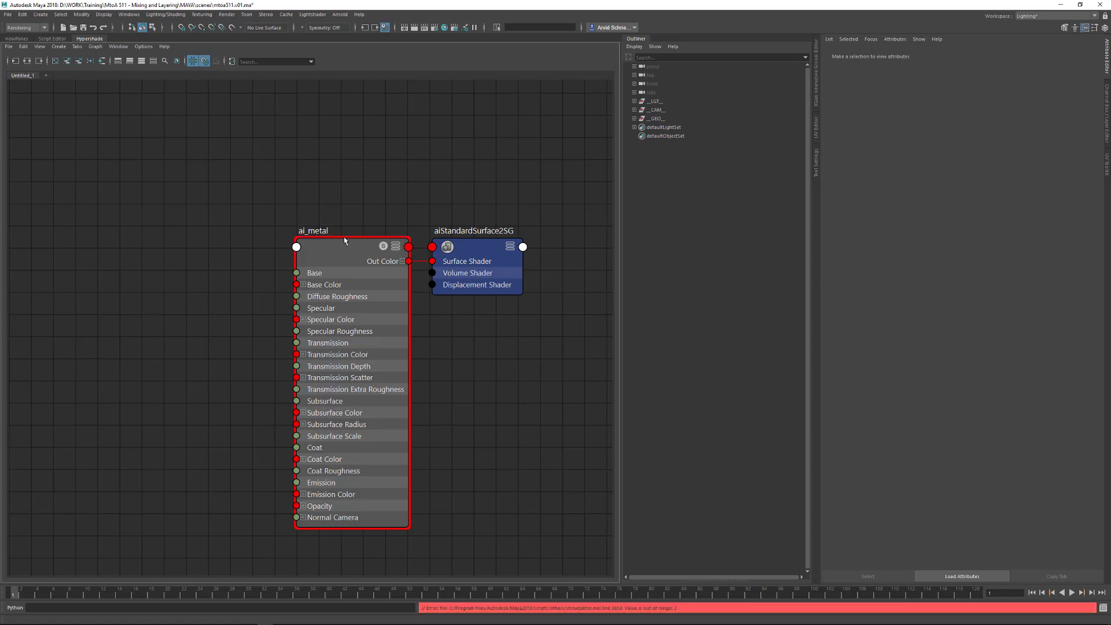
Move the shading group node away from ai_metal and rename it to match its shader with the Lightshaders helper
left_click_drag(478, 232, 497, 220)
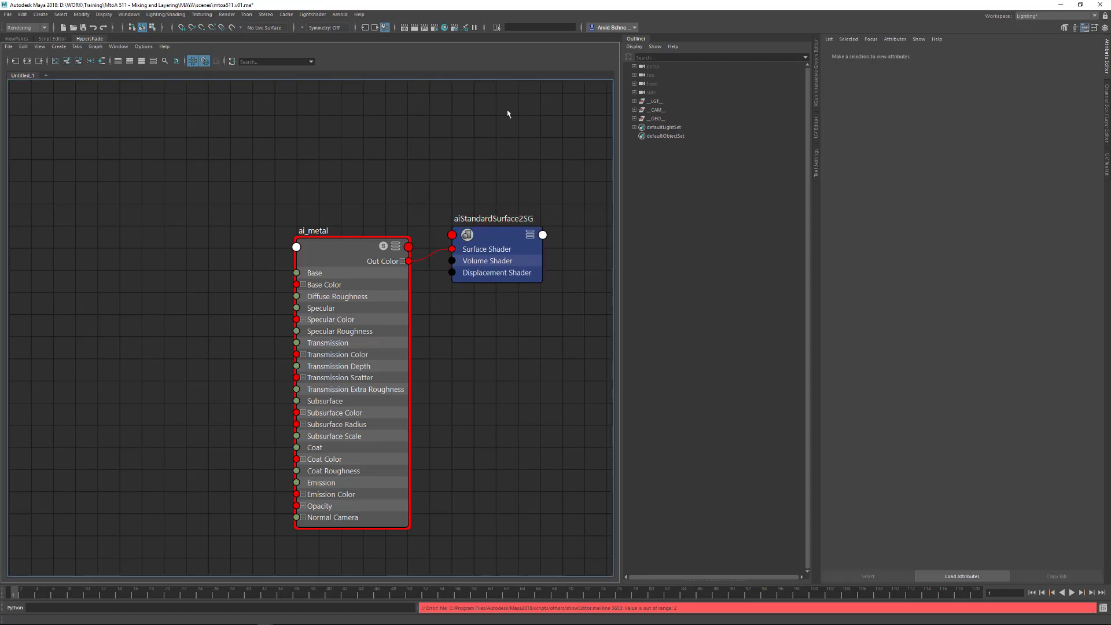
middle_click_drag(385, 194, 358, 198, "alt")
left_click_drag(453, 261, 475, 262)
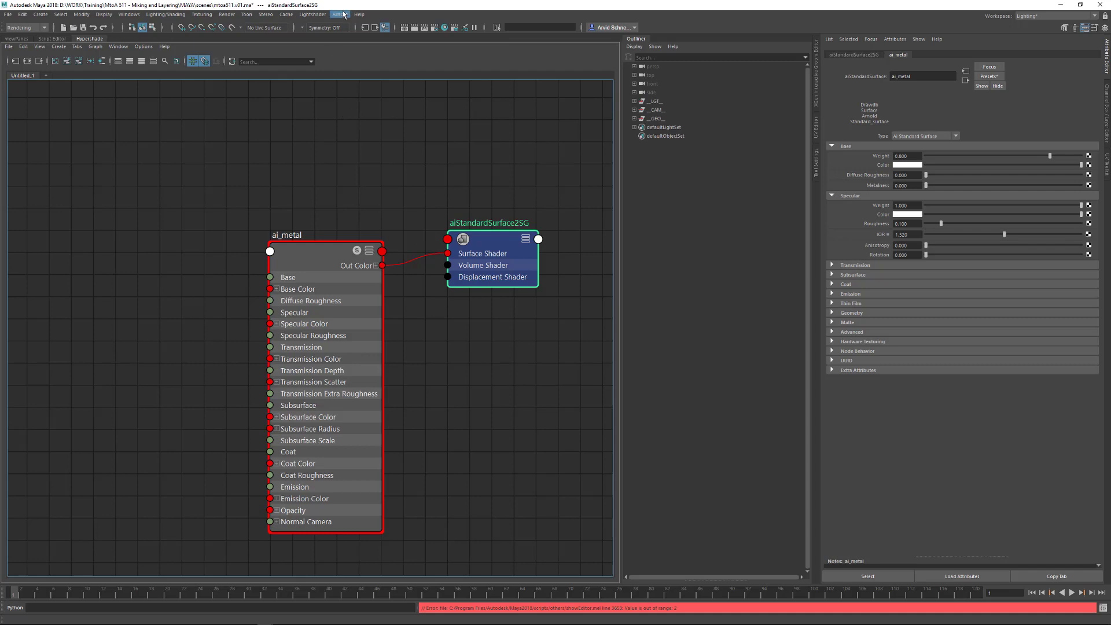
left_click(312, 15)
mouse_move(337, 29)
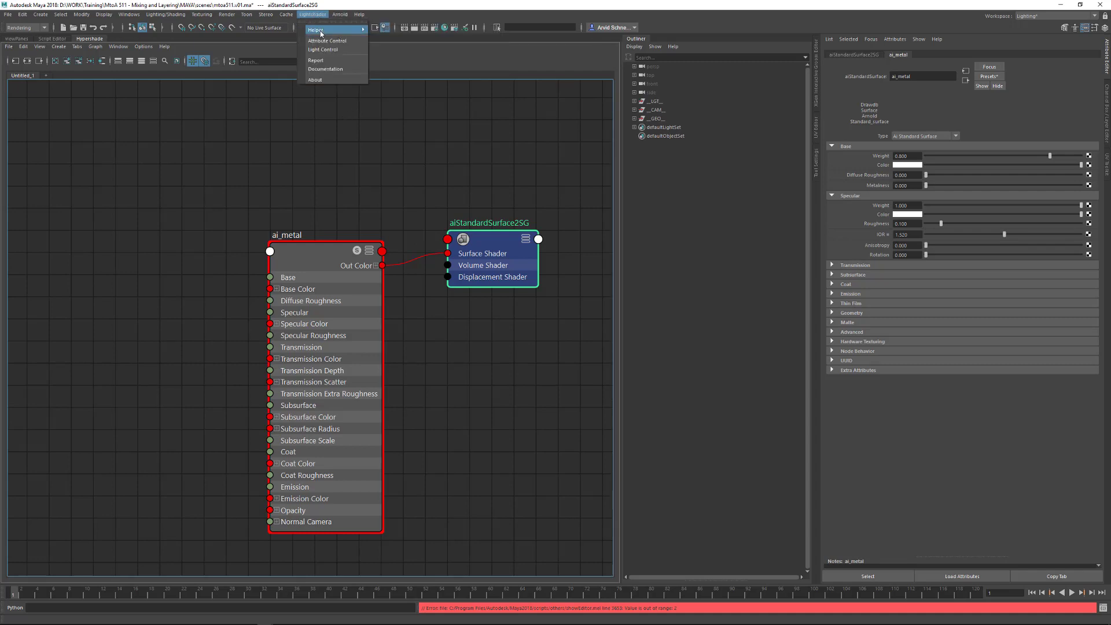
left_click(476, 57)
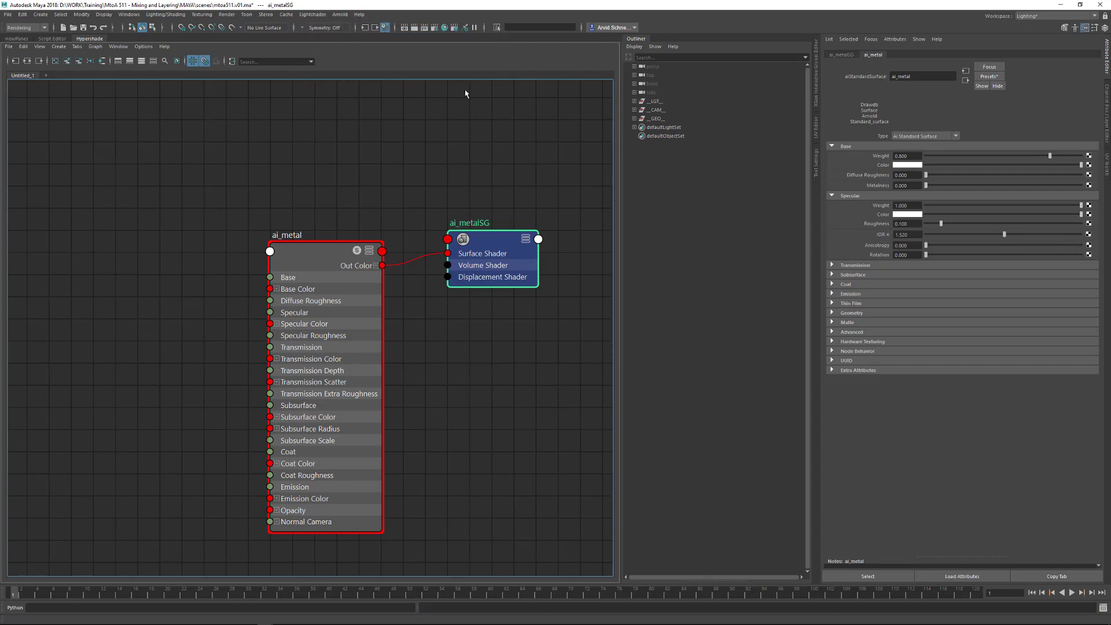
scroll(444, 173, "down", 3)
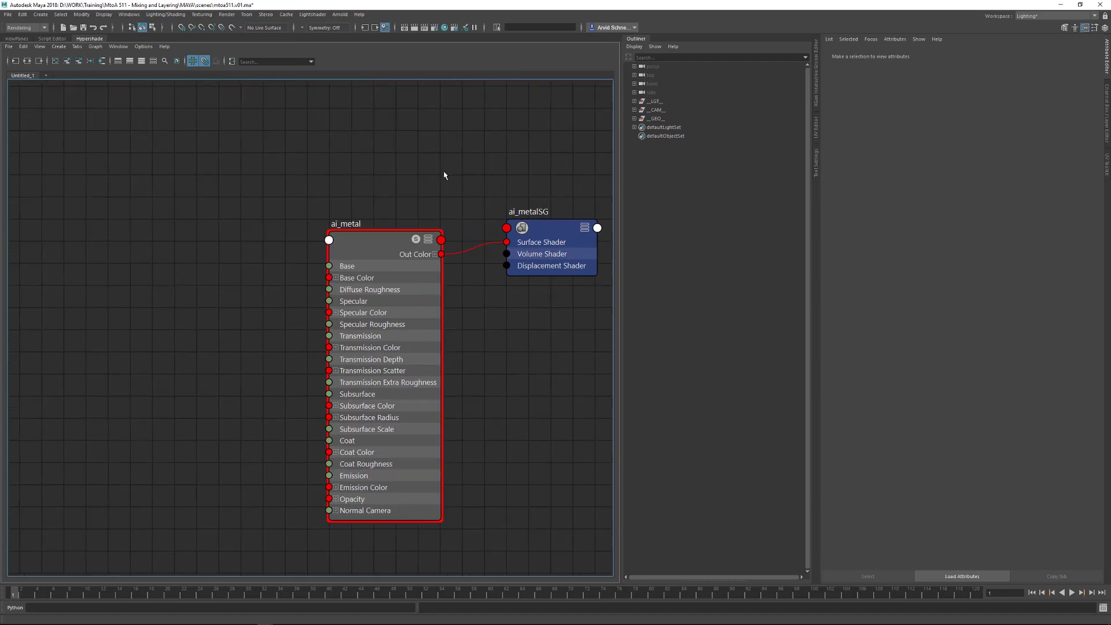
middle_click_drag(371, 180, 471, 201, "alt")
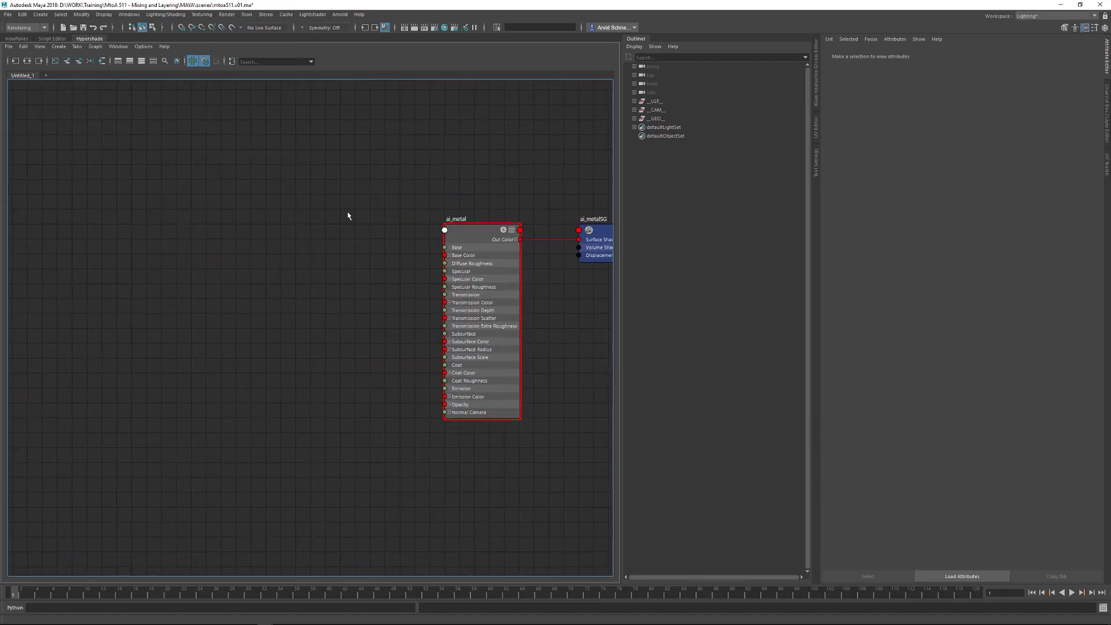
key("Tab")
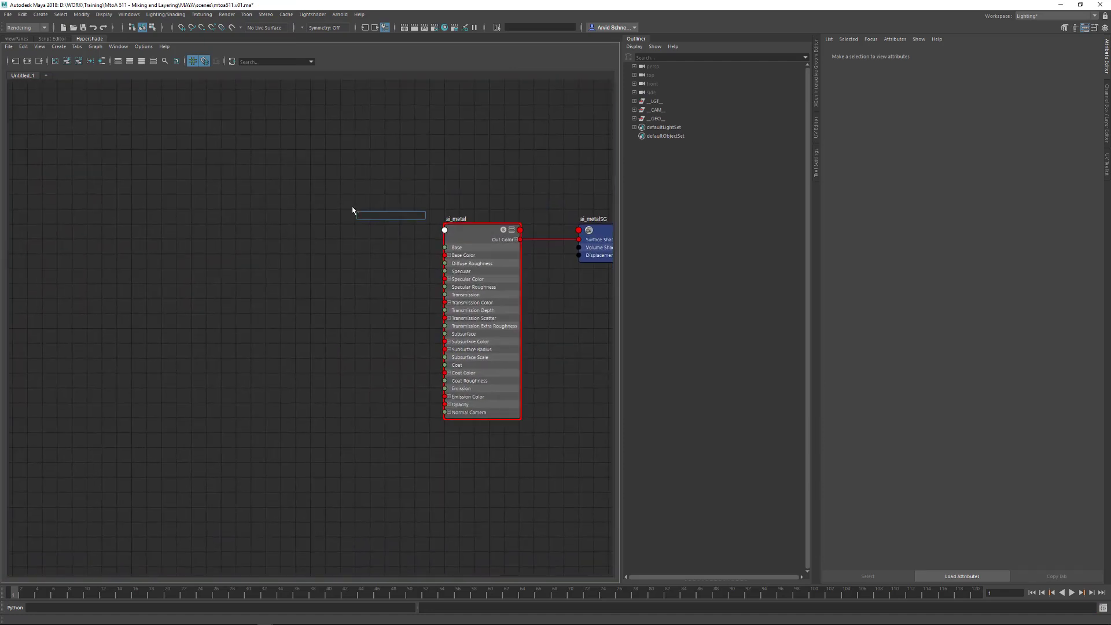
type("ai")
key("BackSpace")
key("BackSpace")
left_click(492, 142)
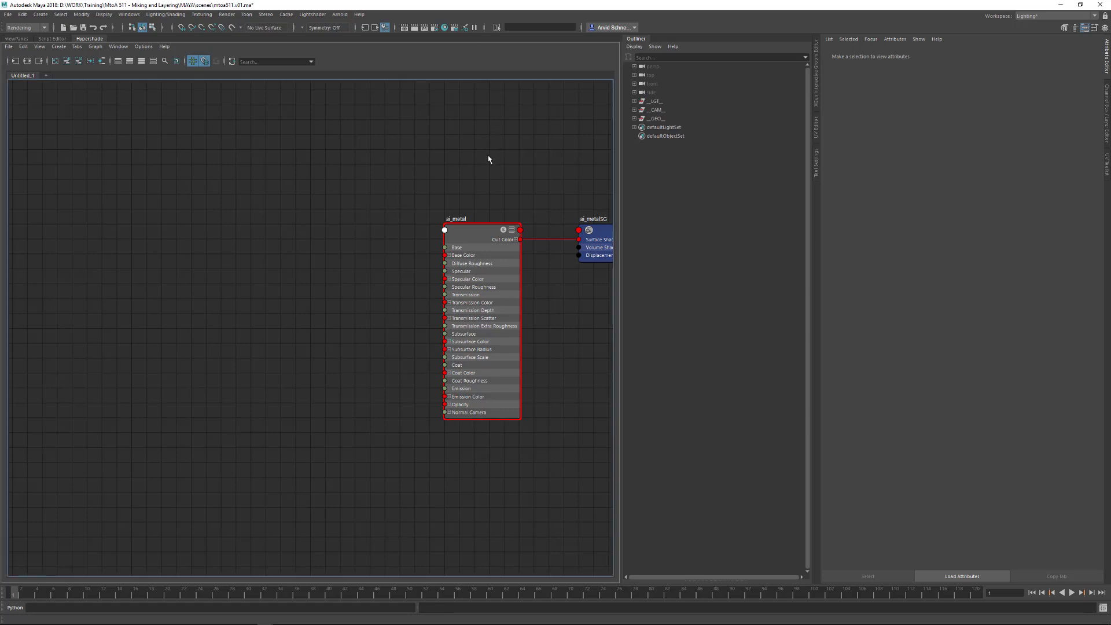
middle_click_drag(492, 167, 367, 205, "alt")
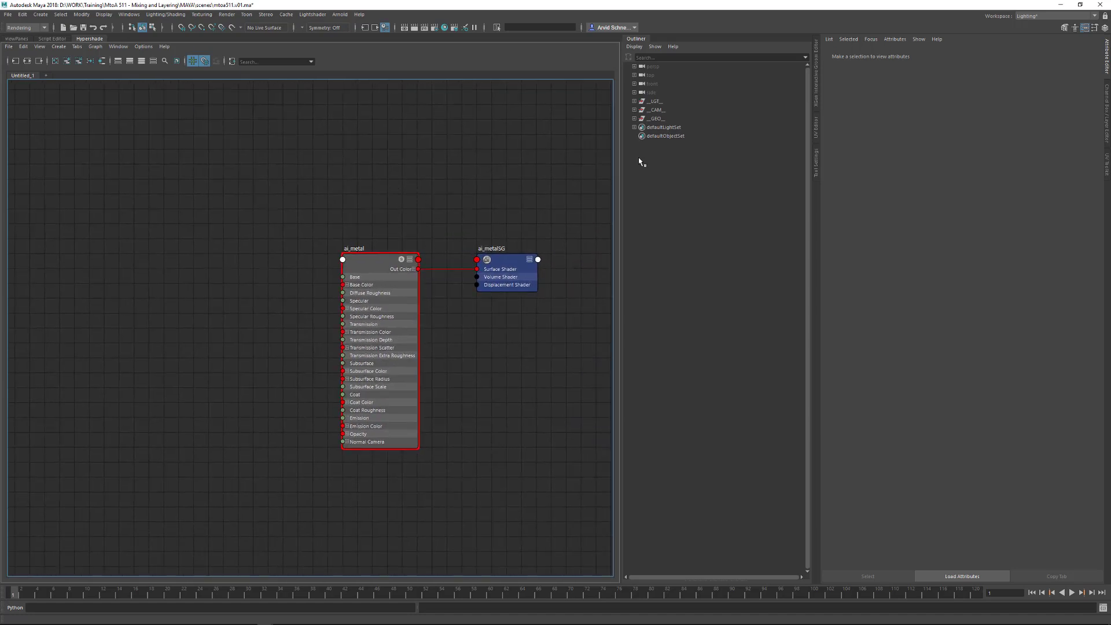
Select all the ornament loops by name and assign the ai_metal material to them
left_click(16, 39)
left_click(394, 222)
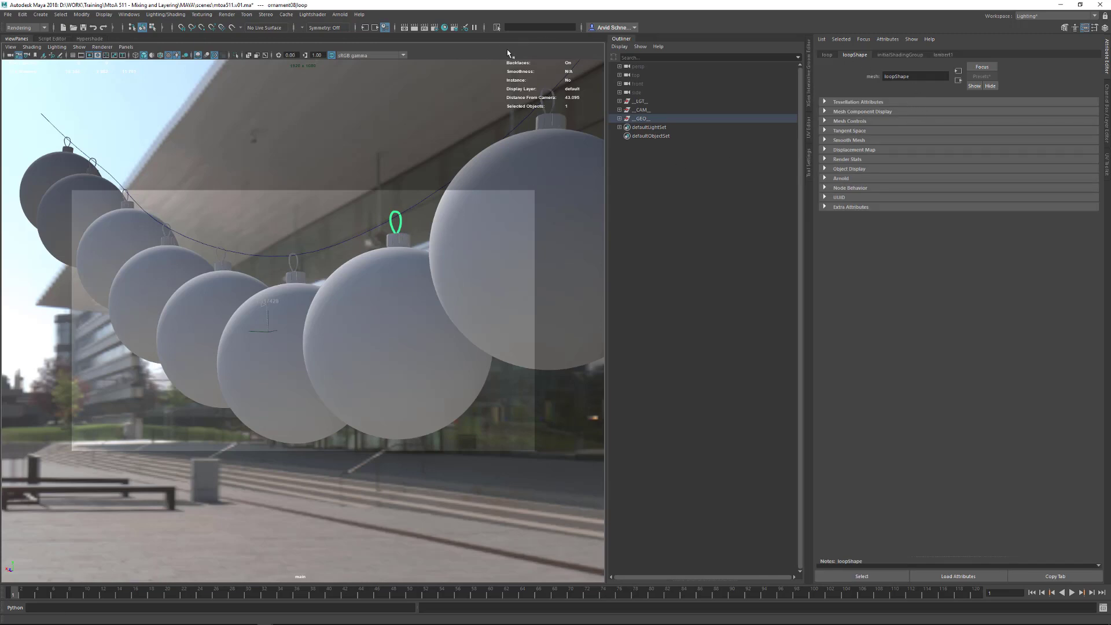
left_click(497, 27)
left_click(530, 26)
type("loo")
key("Return")
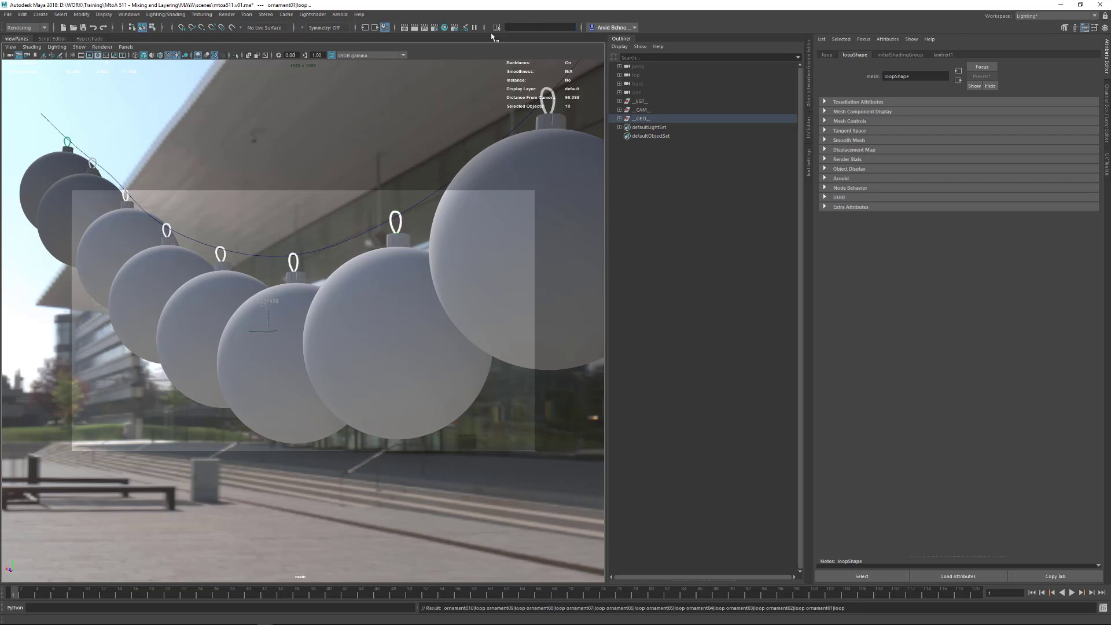
left_click(90, 38)
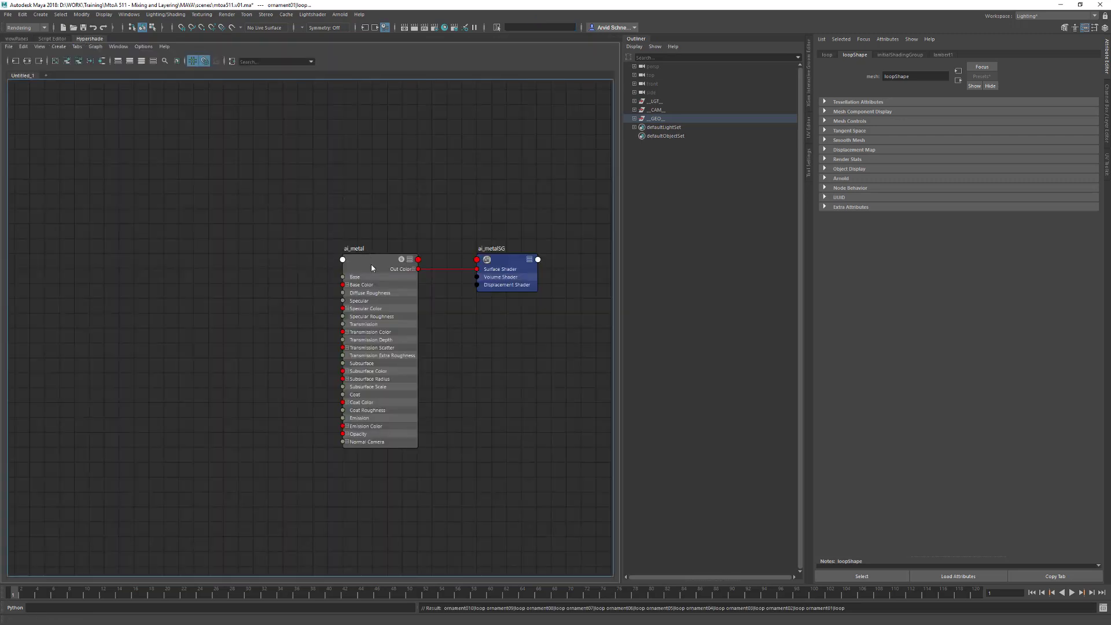
right_click_drag(372, 263, 384, 207)
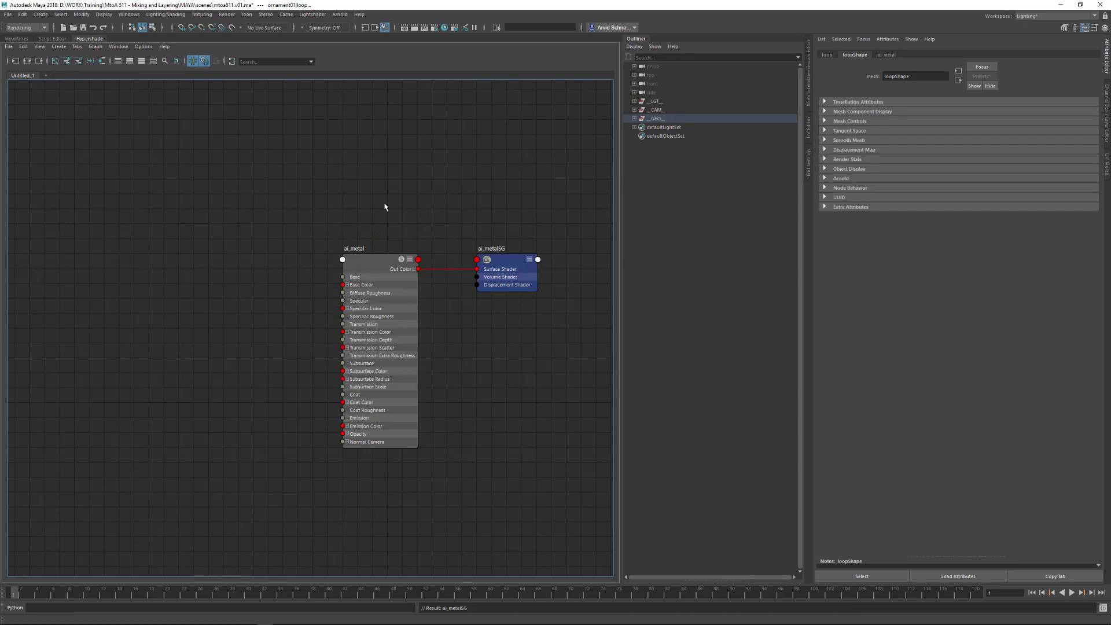
Select all the ornament caps with the name pattern *cap and assign the ai_metal material to them
left_click(16, 38)
left_click(397, 237)
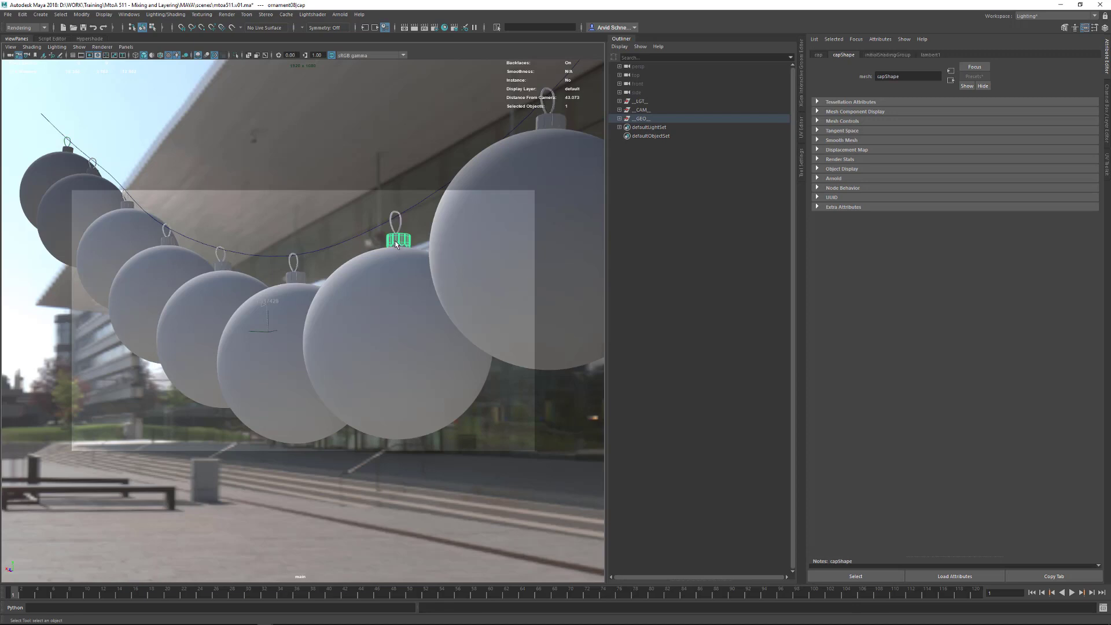
left_click(524, 27)
type("*cap")
key("Return")
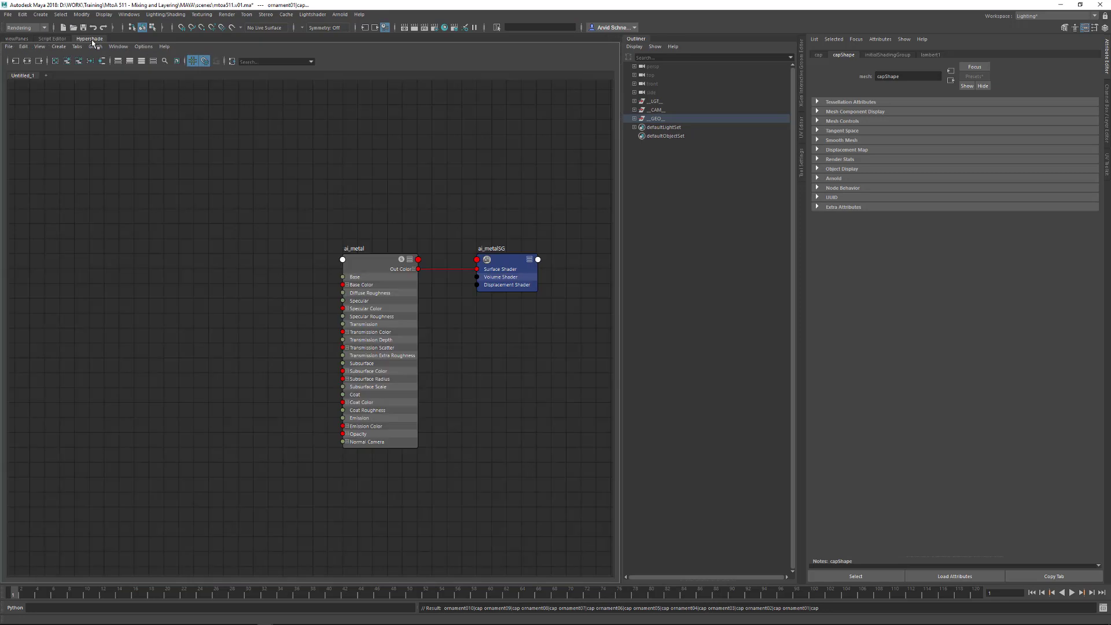
left_click(90, 38)
right_click_drag(373, 261, 382, 213)
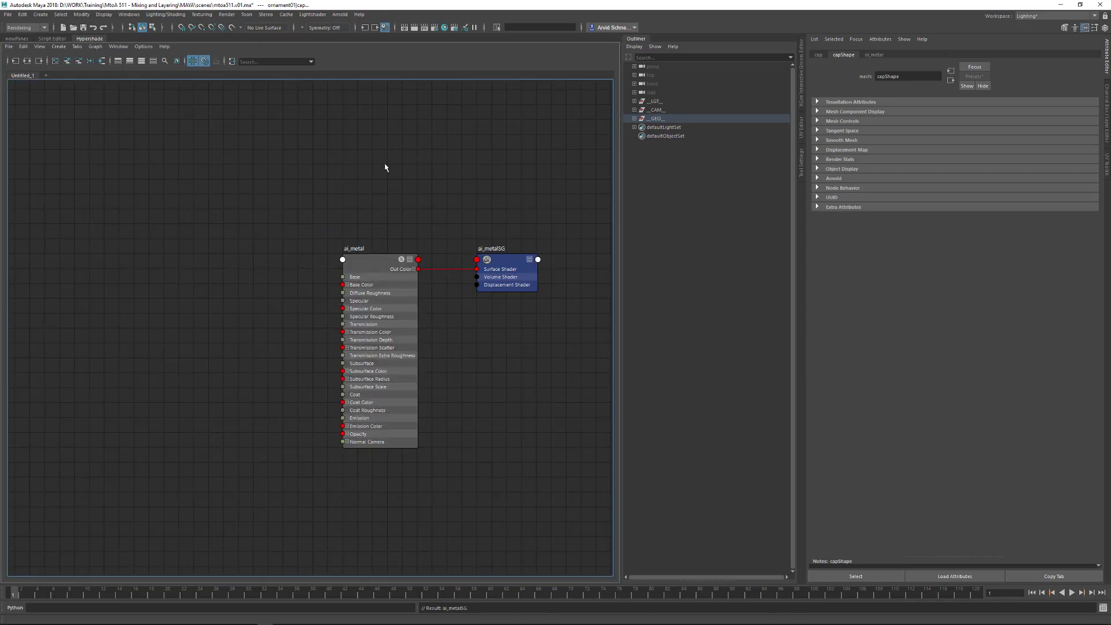
Save the scene and undo the slight move of the ai_metal node in the Hypershade graph
left_click_drag(364, 247, 350, 249)
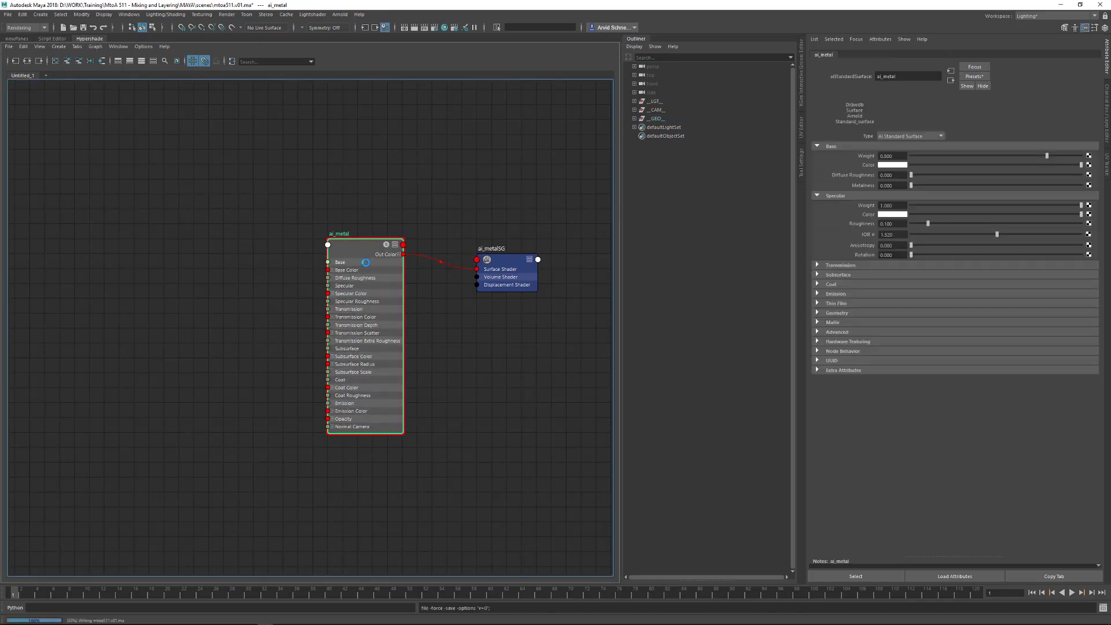
key("ctrl+s")
key("ctrl+z")
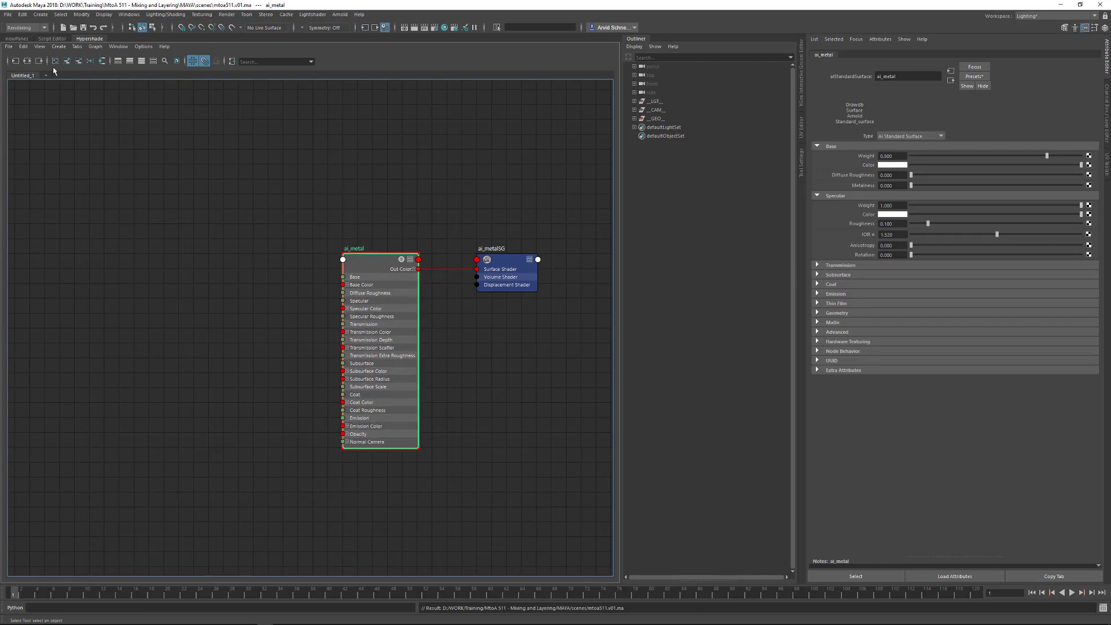
Select all the ornament balls by name in the camera view
left_click(17, 38)
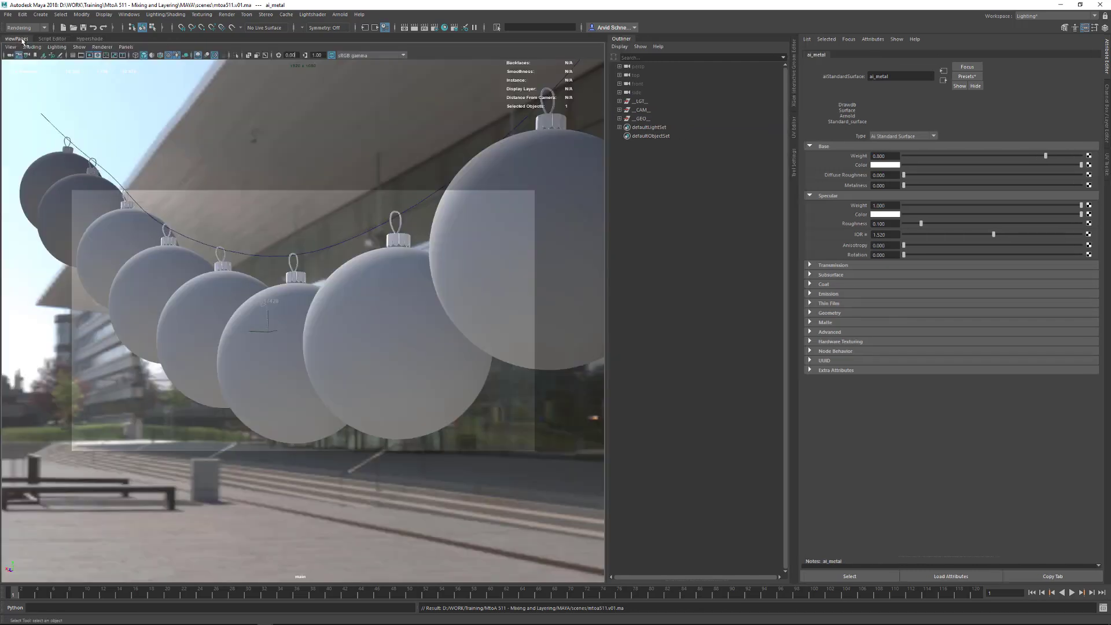
left_click(501, 281)
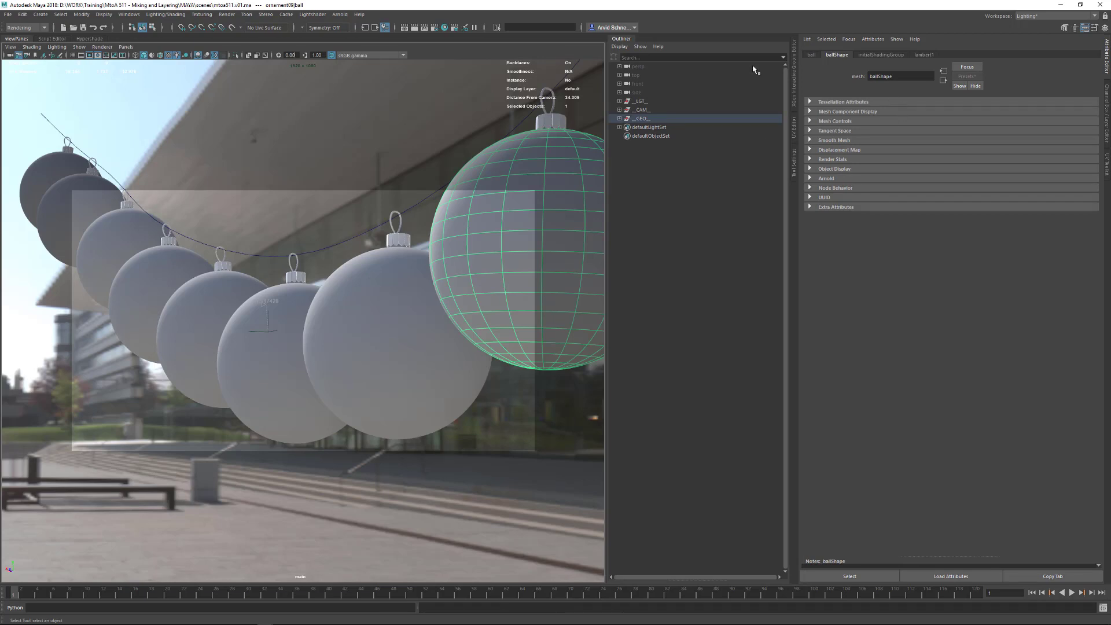
left_click(544, 24)
type("ball")
key("Return")
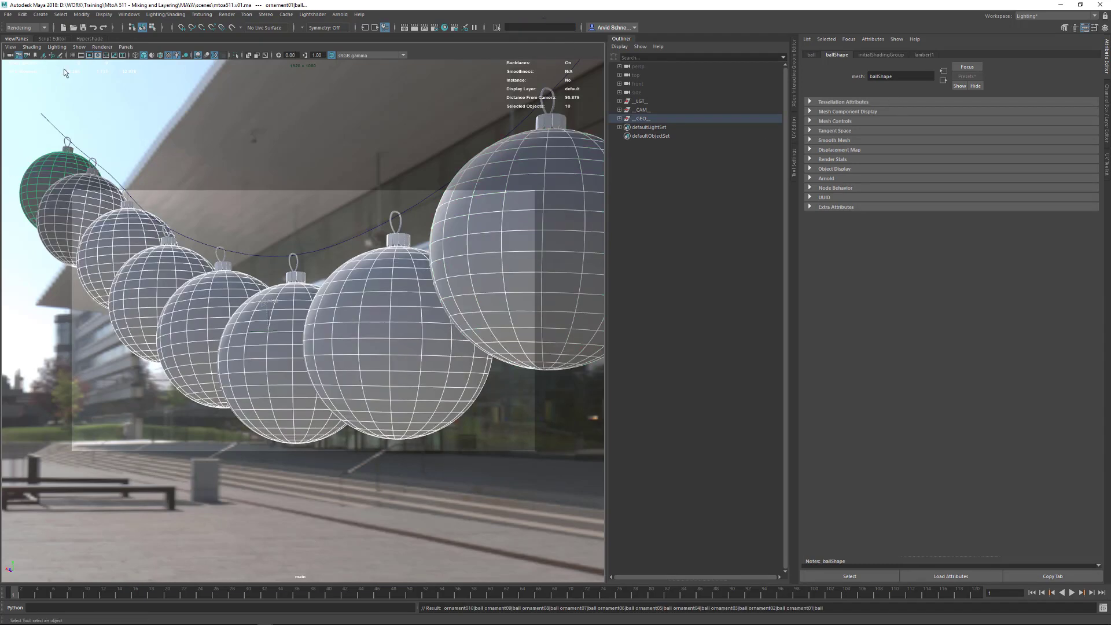
Create a second aiStandardSurface shader node below ai_metal in the Hypershade graph
left_click(90, 38)
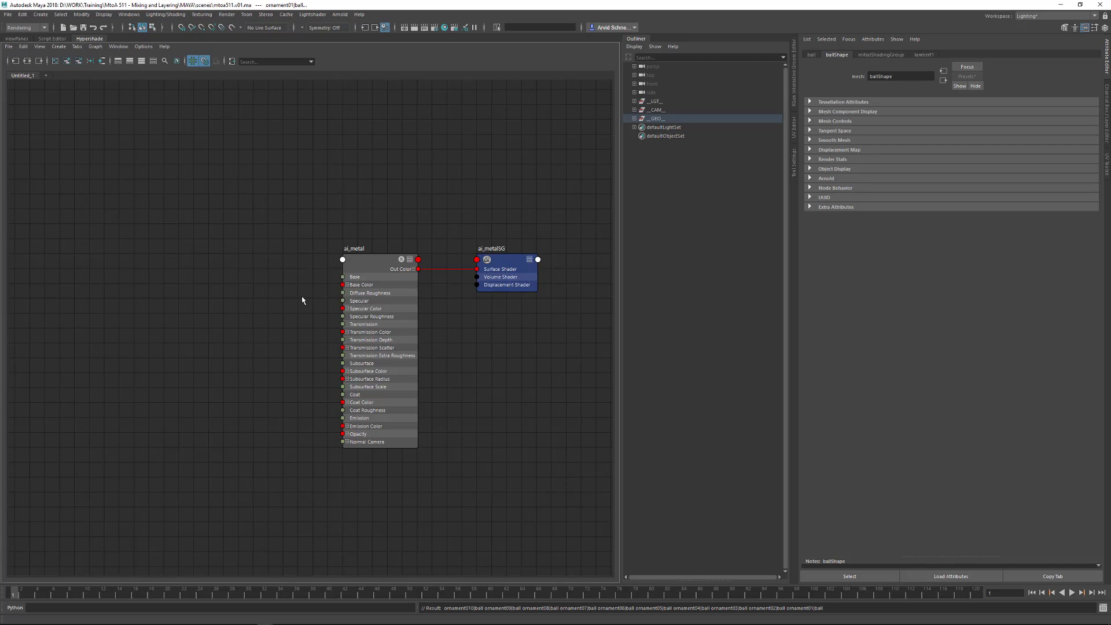
middle_click_drag(302, 301, 301, 151, "alt")
key("Tab")
type("s")
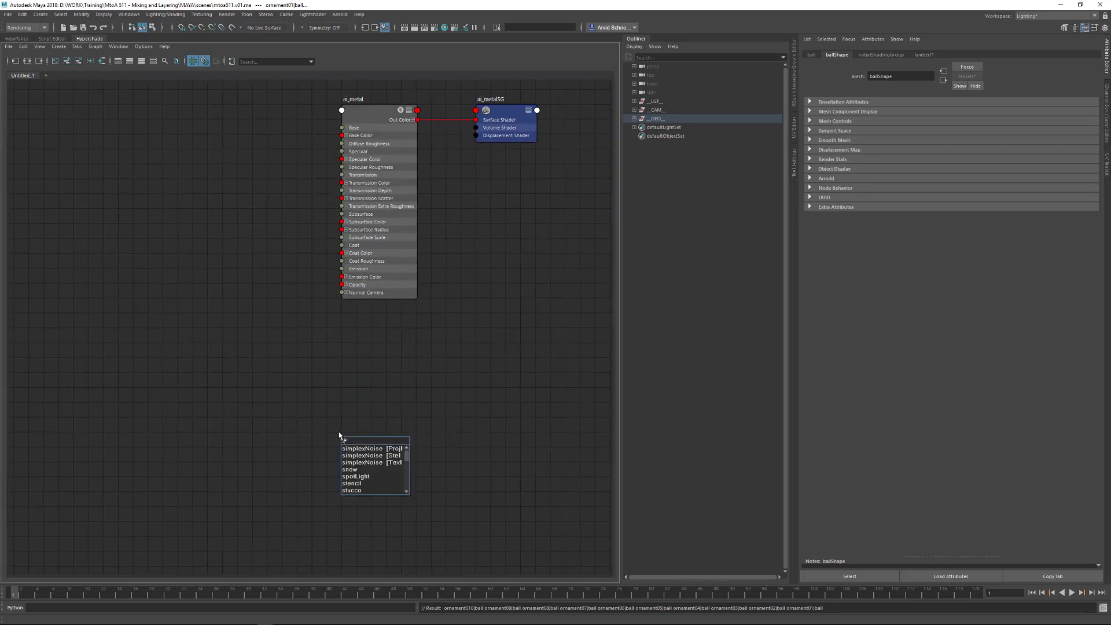
type("ta")
key("Down")
key("Return")
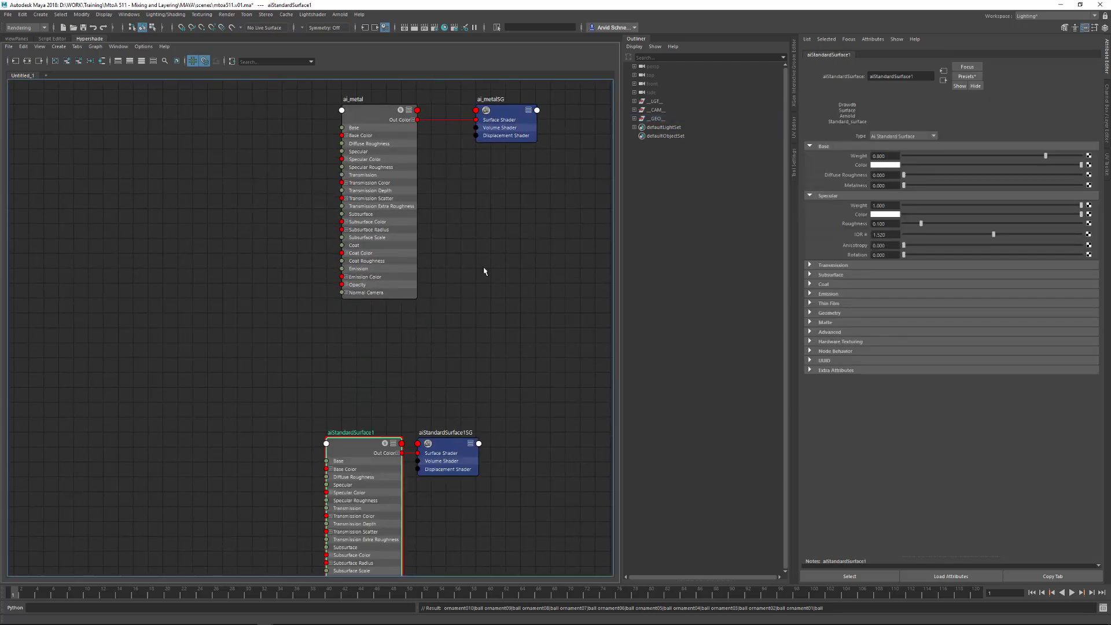
left_click(408, 410)
Select all the ornament balls by name and assign the new standard surface shader to them
left_click(17, 38)
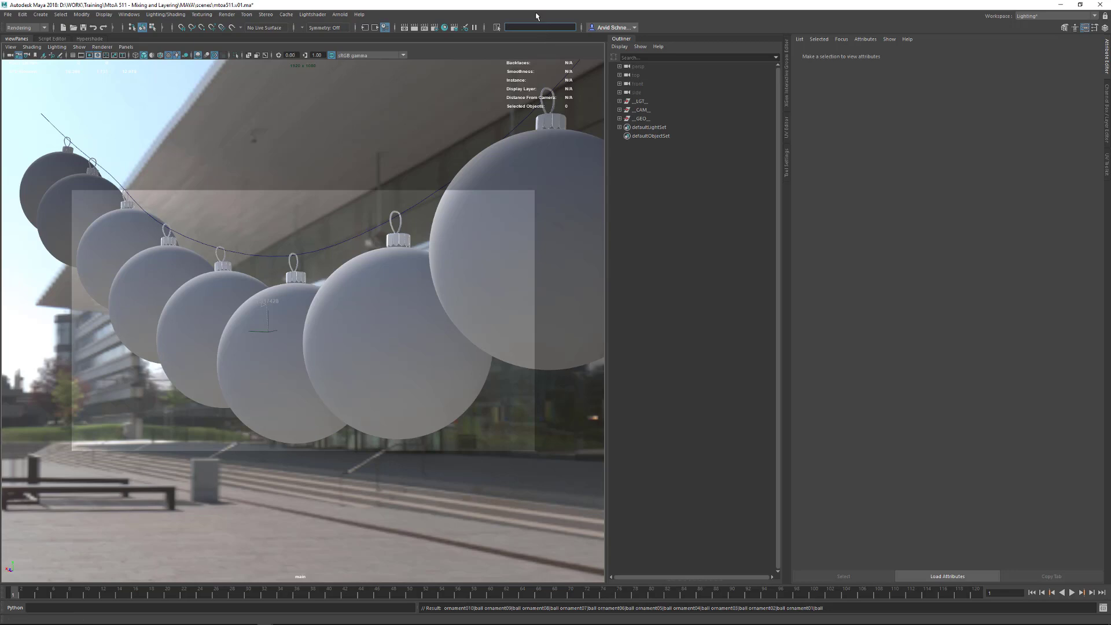
type("s")
key("Return")
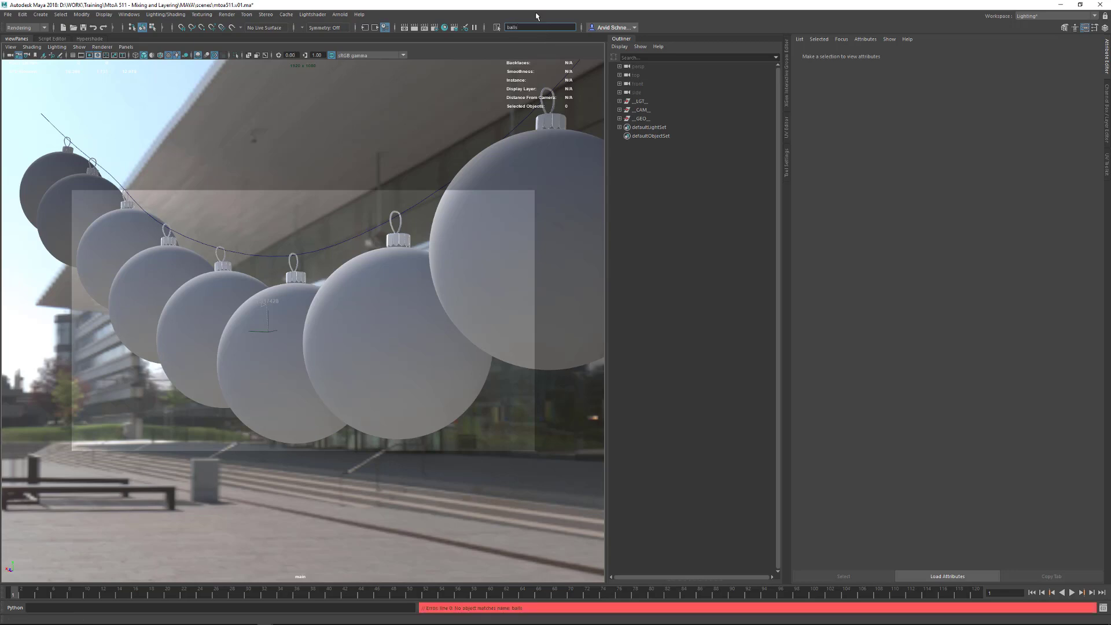
key("Return")
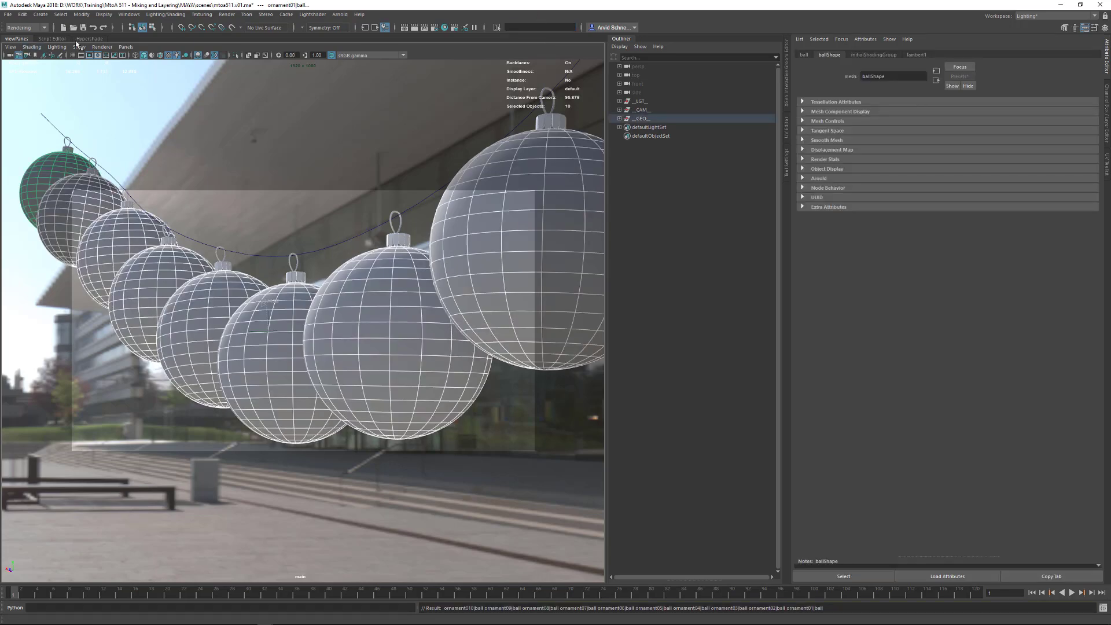
left_click(90, 38)
right_click_drag(356, 447, 356, 417)
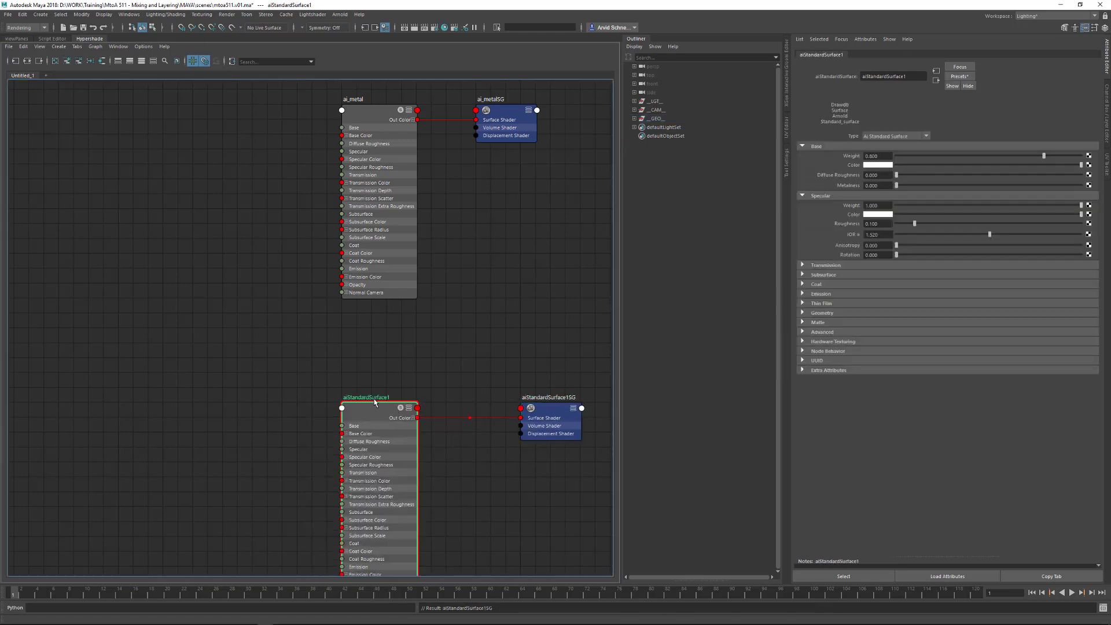
Rename the balls' standard surface shader as ai_base
double_click(376, 402)
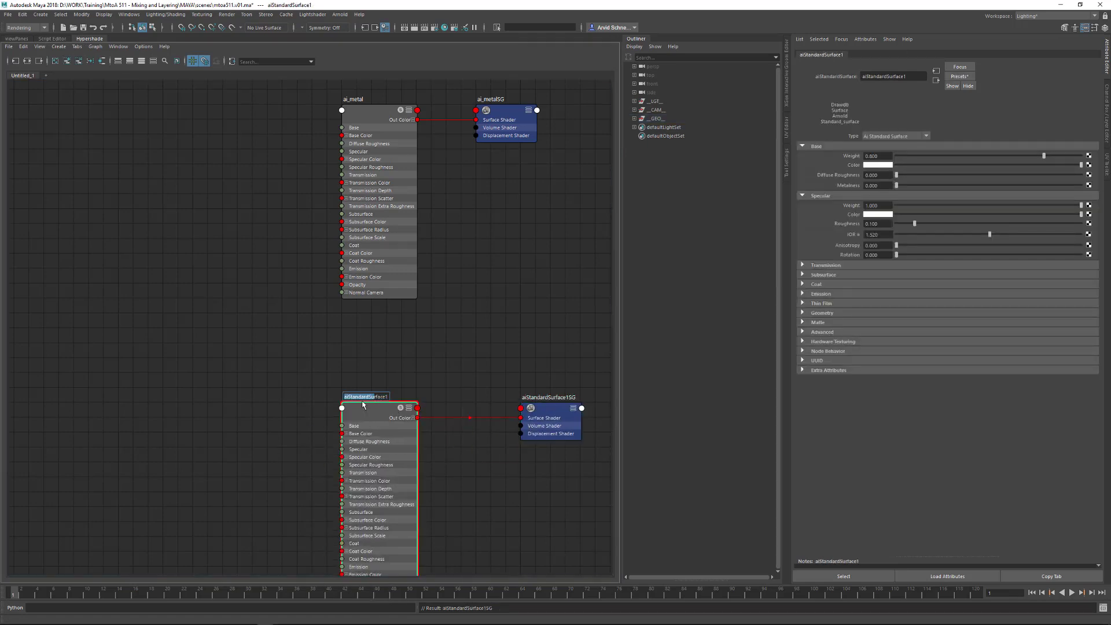
type("ai_base")
key("Return")
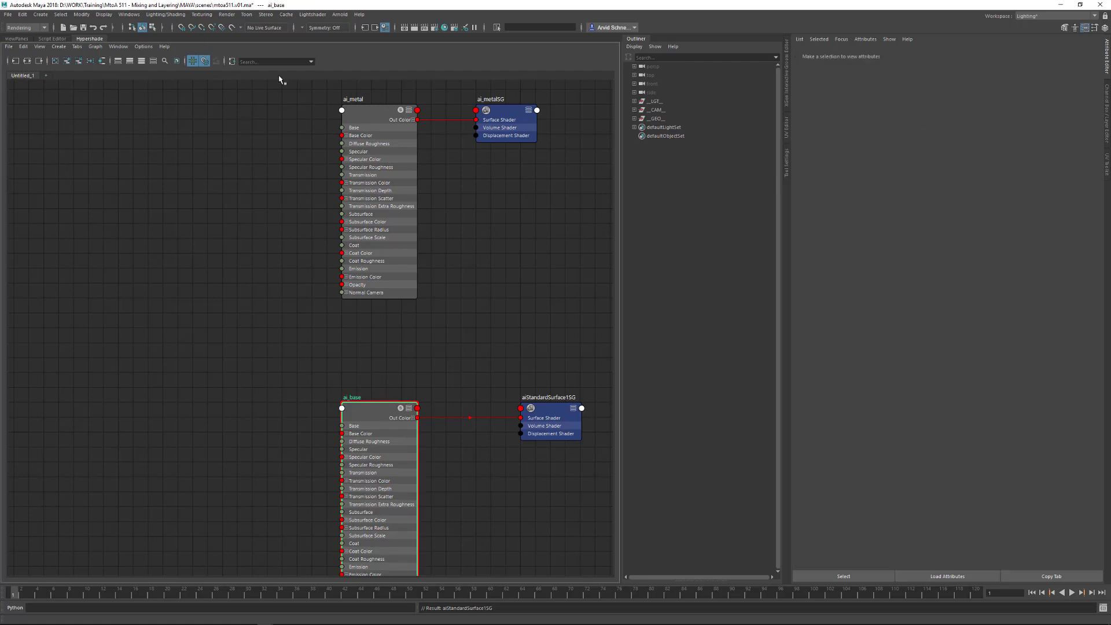
Rename all shading groups to match their shaders with the Lightshaders helper and save the scene
left_click(313, 15)
mouse_move(335, 30)
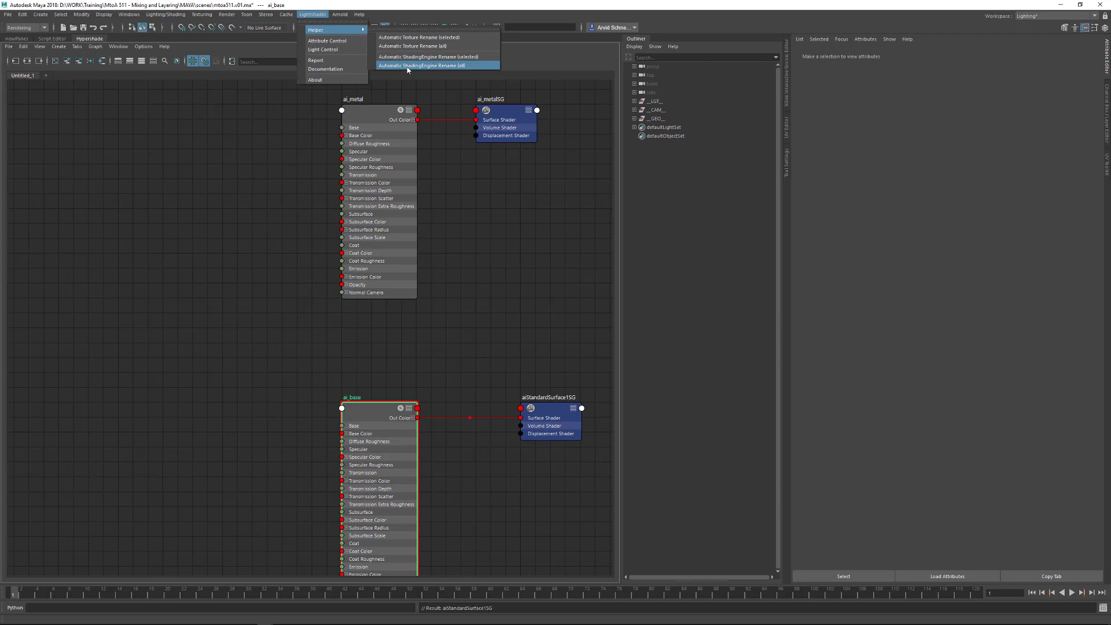
left_click(408, 65)
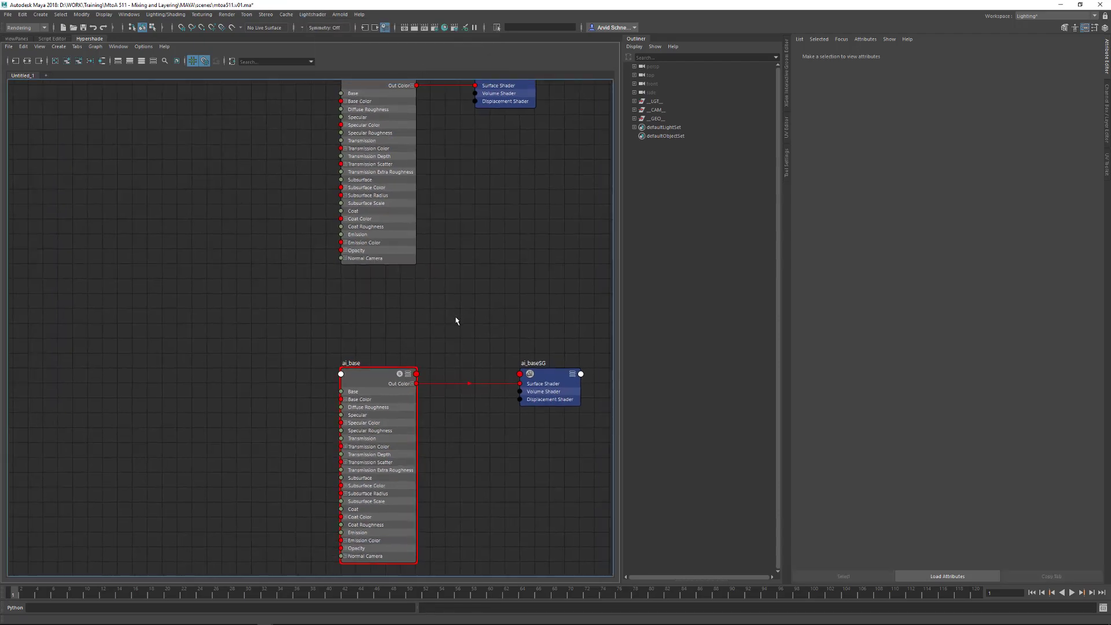
key("ctrl+s")
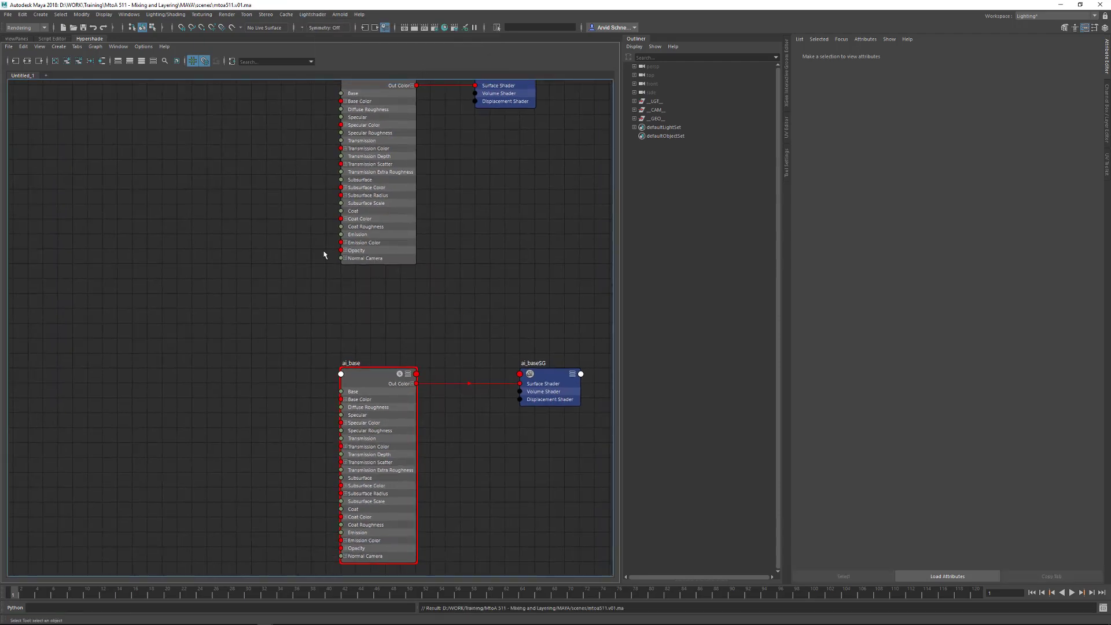
Open the Arnold RenderView and dock it below the Hypershade
left_click(341, 14)
left_click(354, 40)
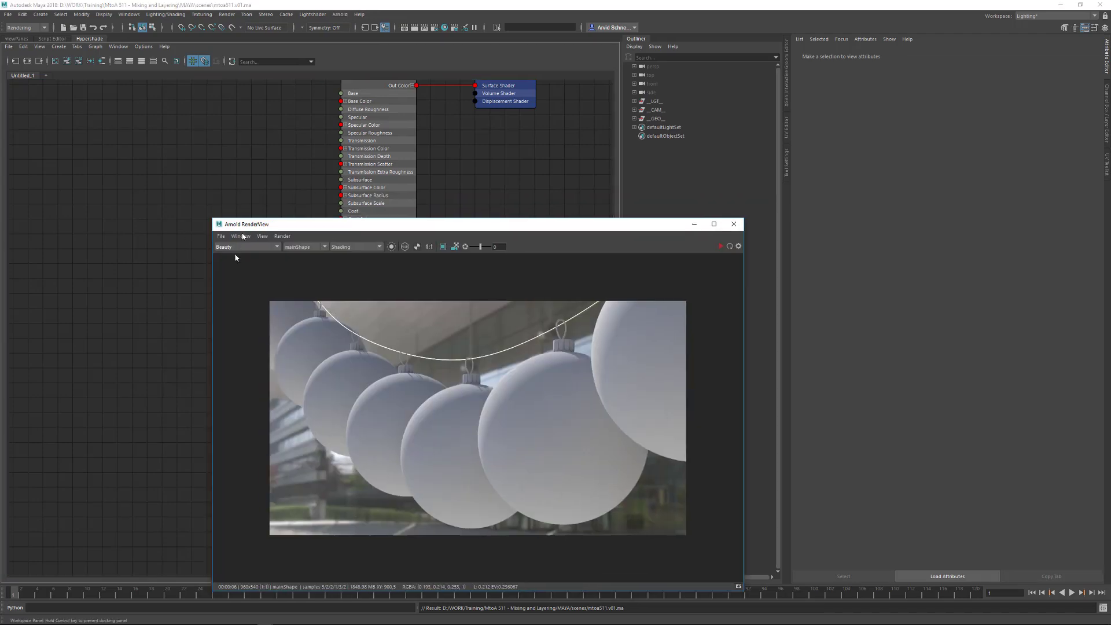
left_click_drag(243, 224, 234, 291)
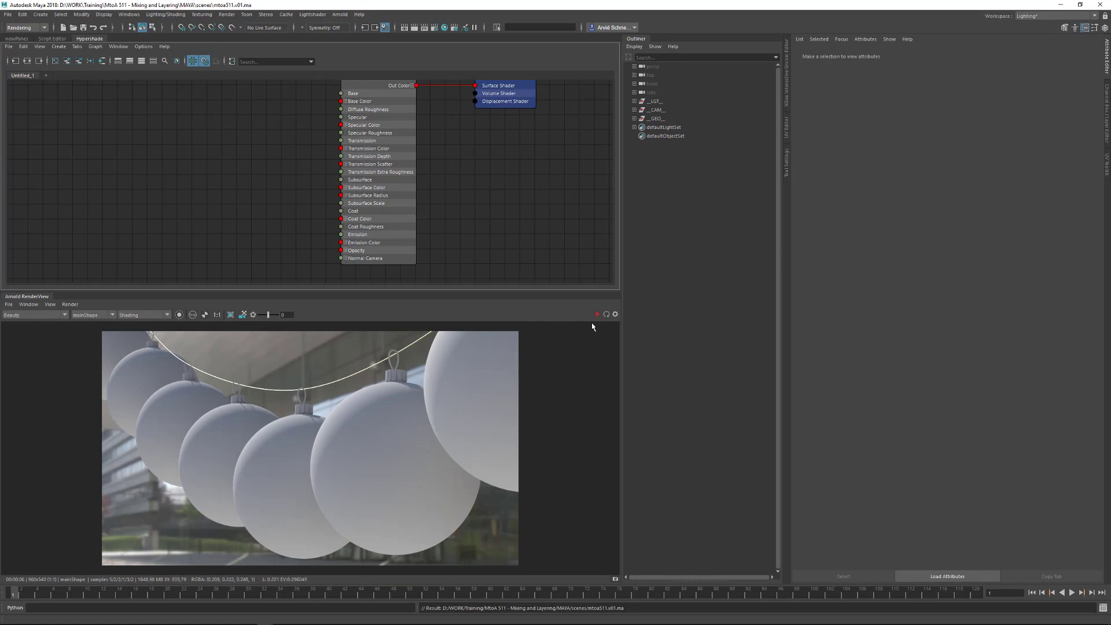
Refresh the render of the ornaments in the Arnold RenderView and start interactive rendering
left_click(70, 304)
left_click(109, 376)
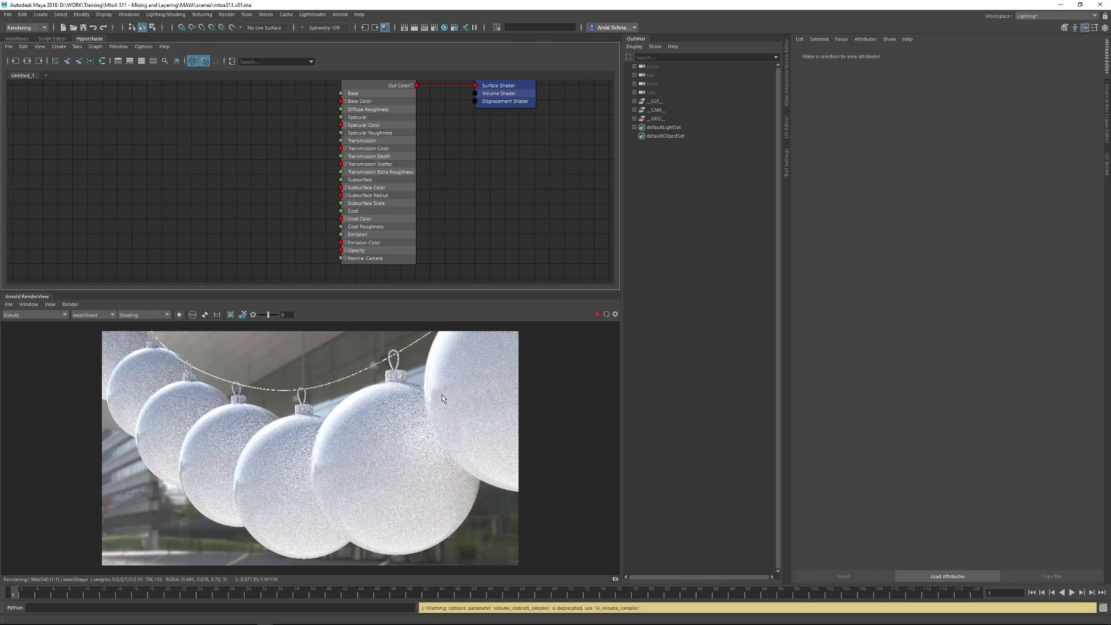
left_click(567, 229)
key("f")
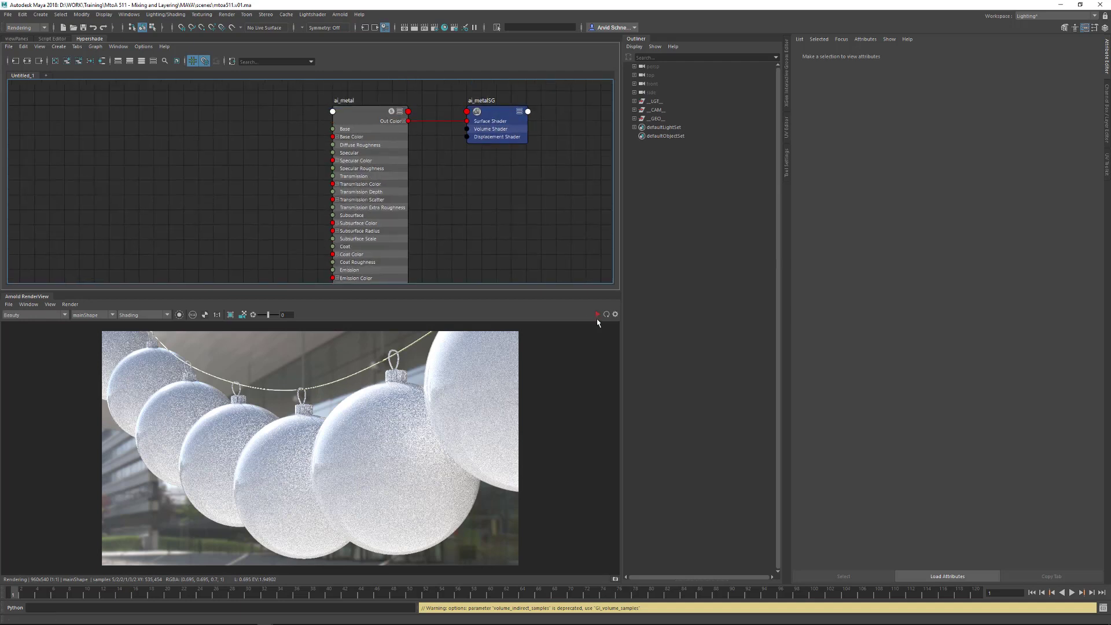
left_click(598, 315)
Set the specular weight of the ai_base shader to 0 and its base weight to 1
middle_click_drag(470, 159, 449, 113, "alt")
left_click(336, 143)
scroll(470, 136, "down", 3)
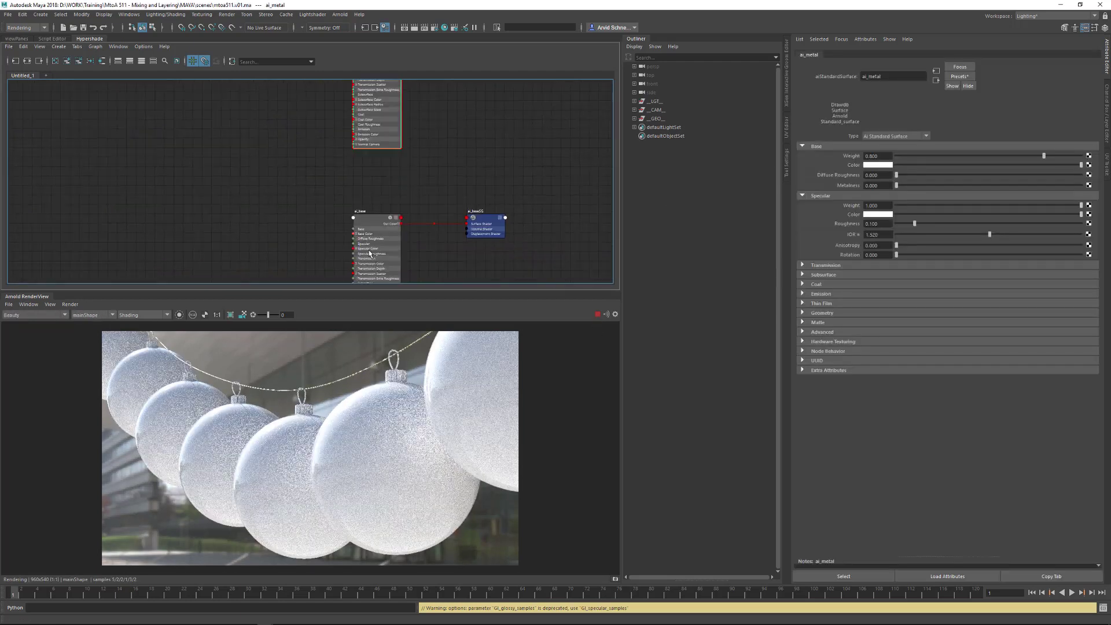
left_click_drag(369, 229, 360, 227)
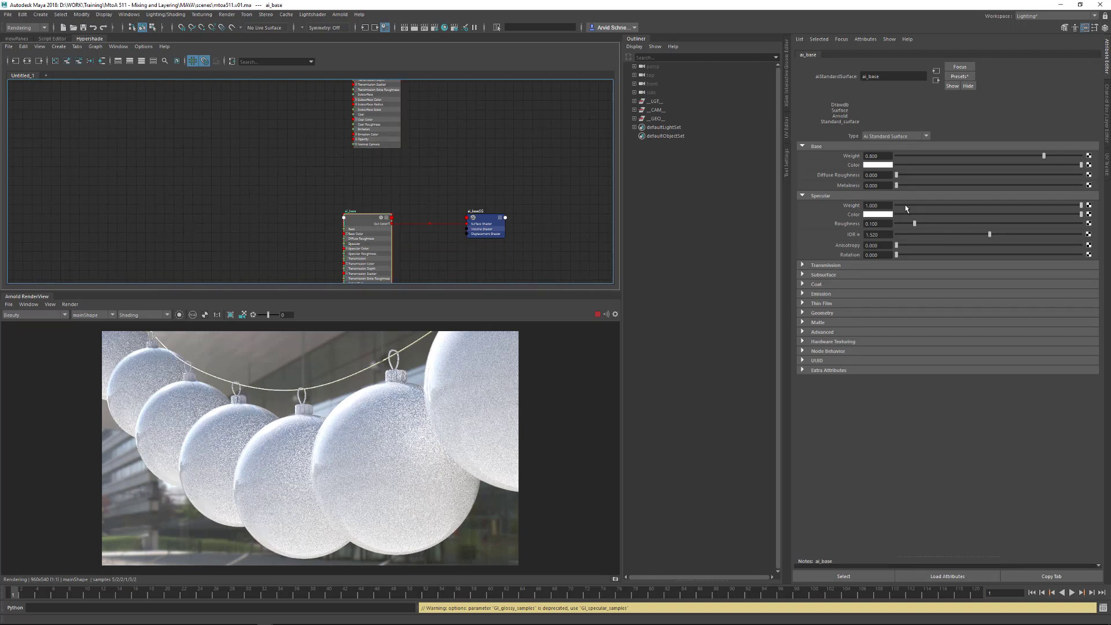
left_click_drag(906, 208, 891, 207)
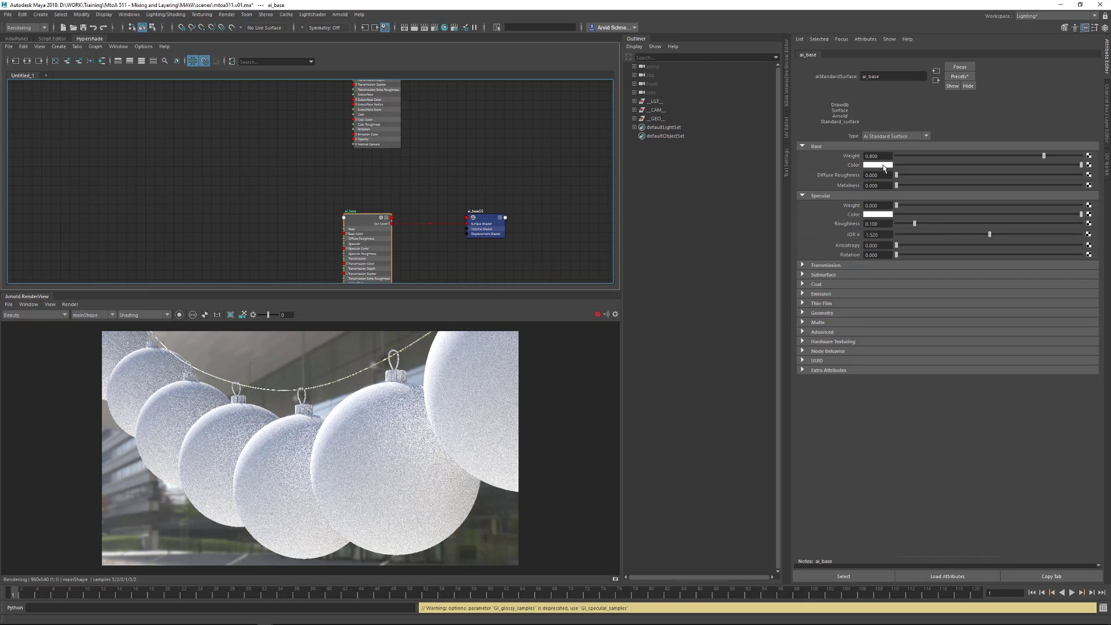
left_click(1055, 156)
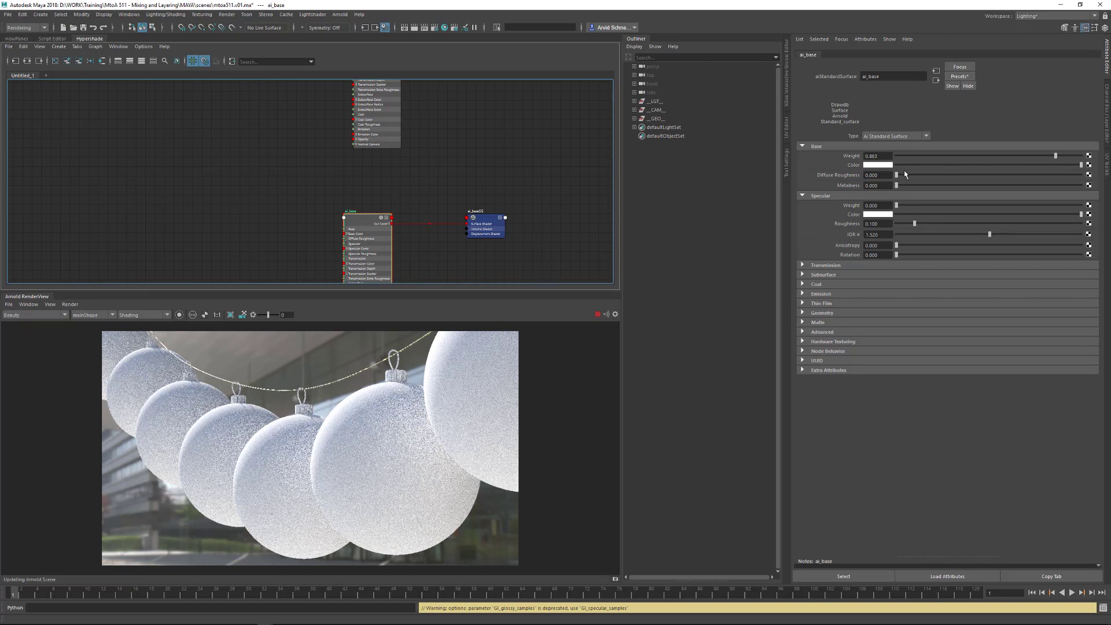
Lower the base color of ai_base to a dark neutral grey through its HSV value
left_click(874, 165)
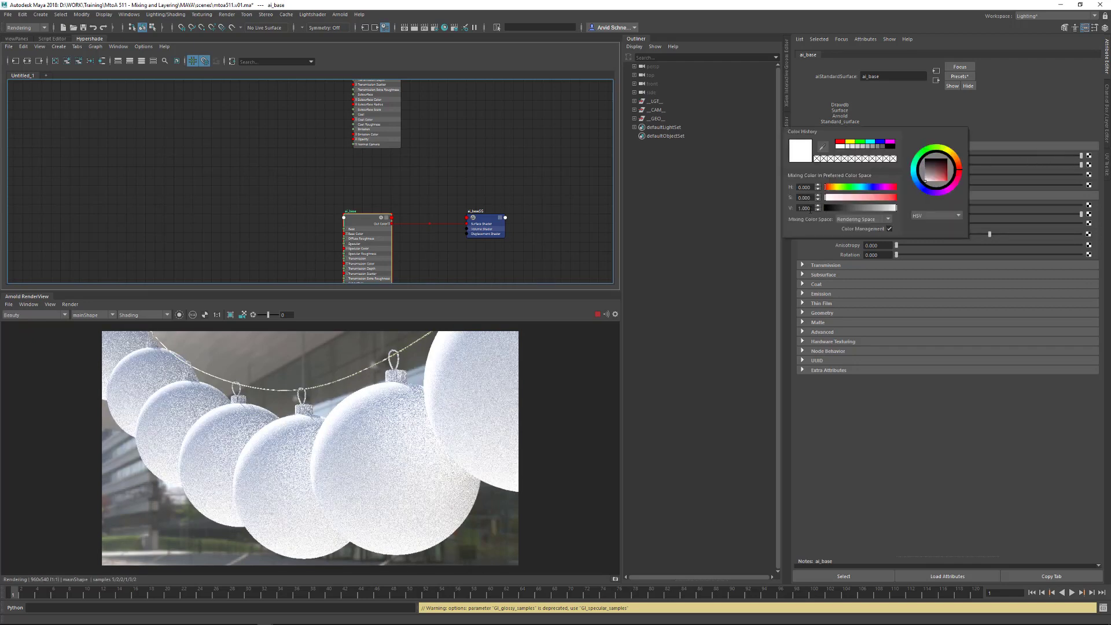
left_click_drag(810, 208, 781, 209)
type("0.")
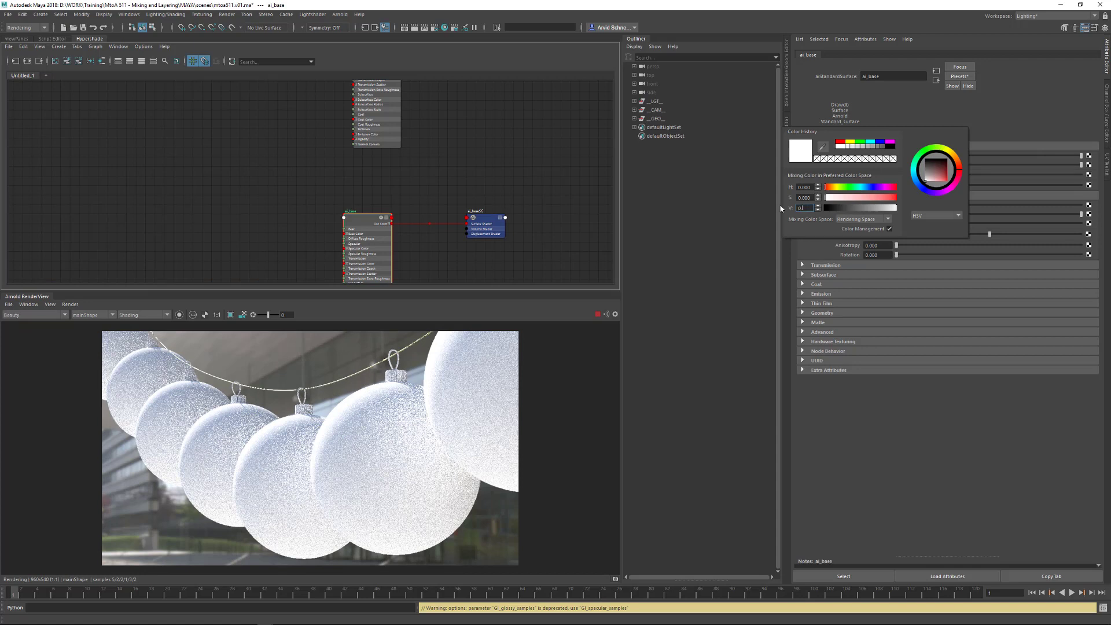
type("1")
key("Return")
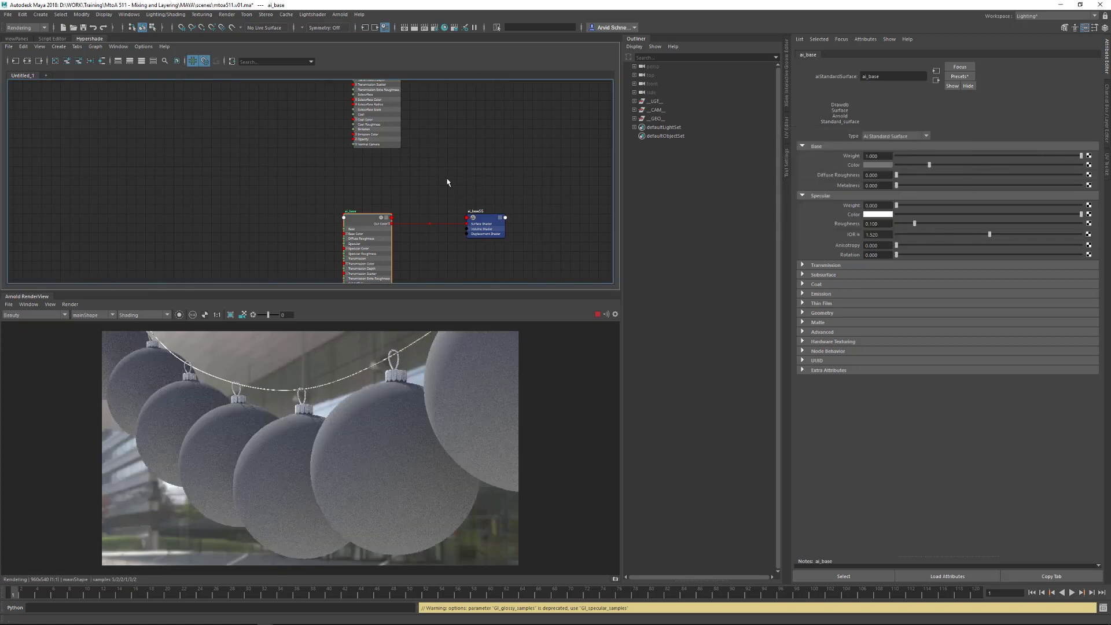
Switch to the browser, examine the Christmas ornament reference photos, and return to the ai_metal shader in Maya
middle_click_drag(423, 219, 408, 331, "alt")
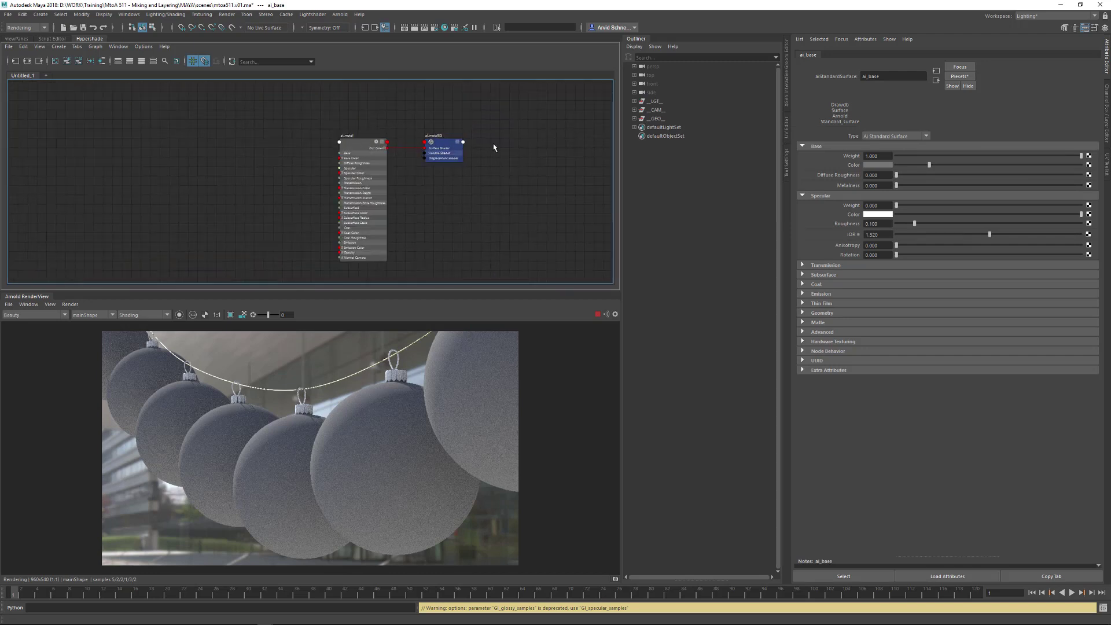
scroll(385, 125, "up", 3)
key("alt+Tab")
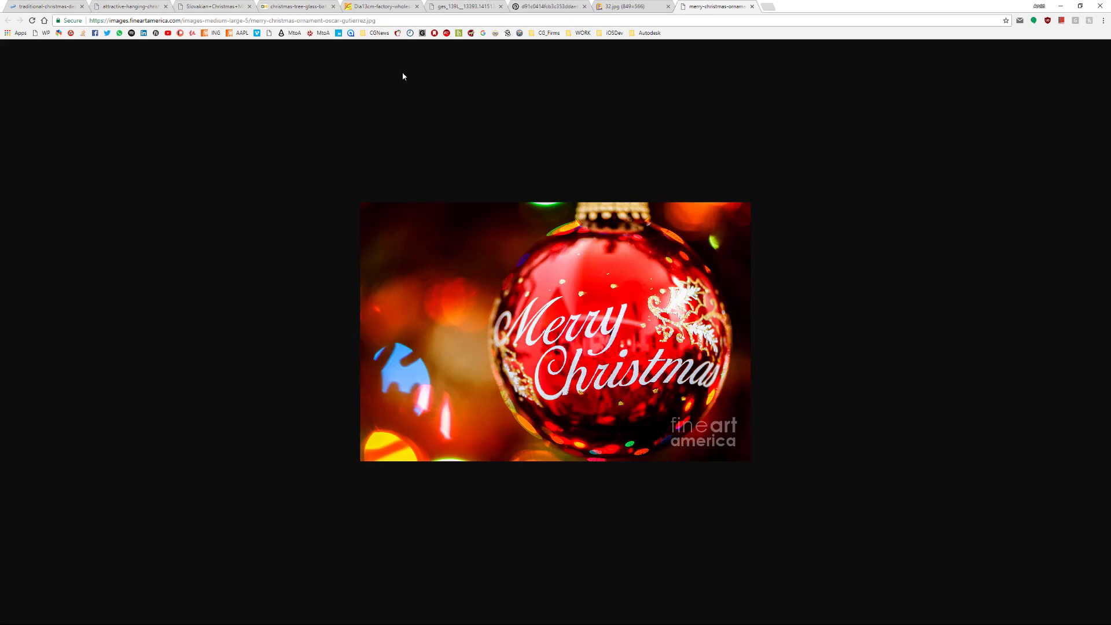
left_click(535, 9)
left_click(633, 8)
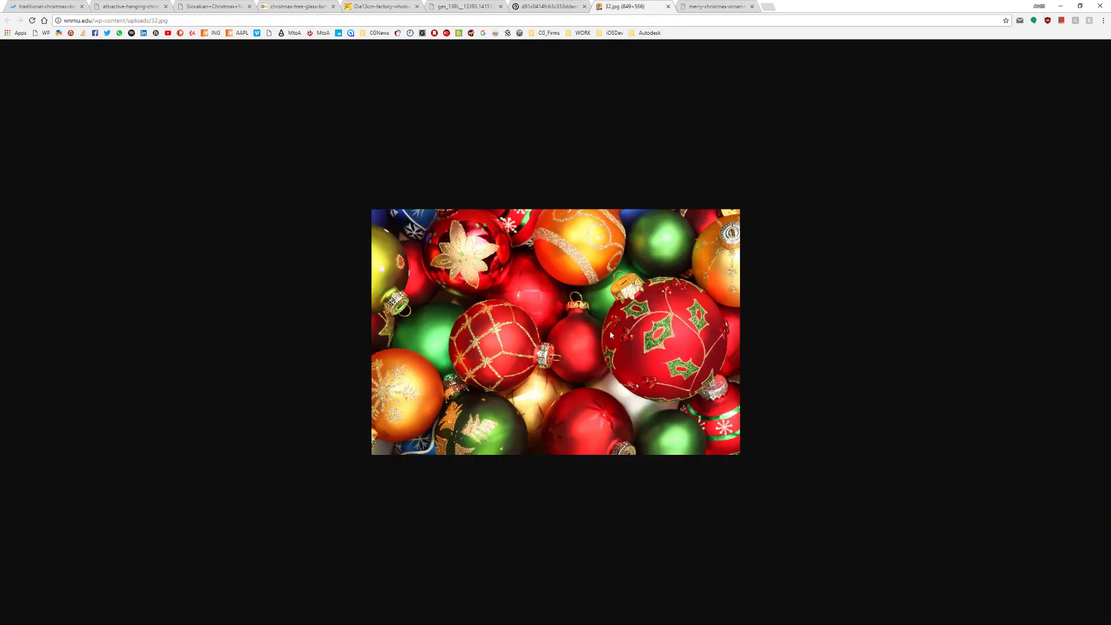
left_click(1061, 7)
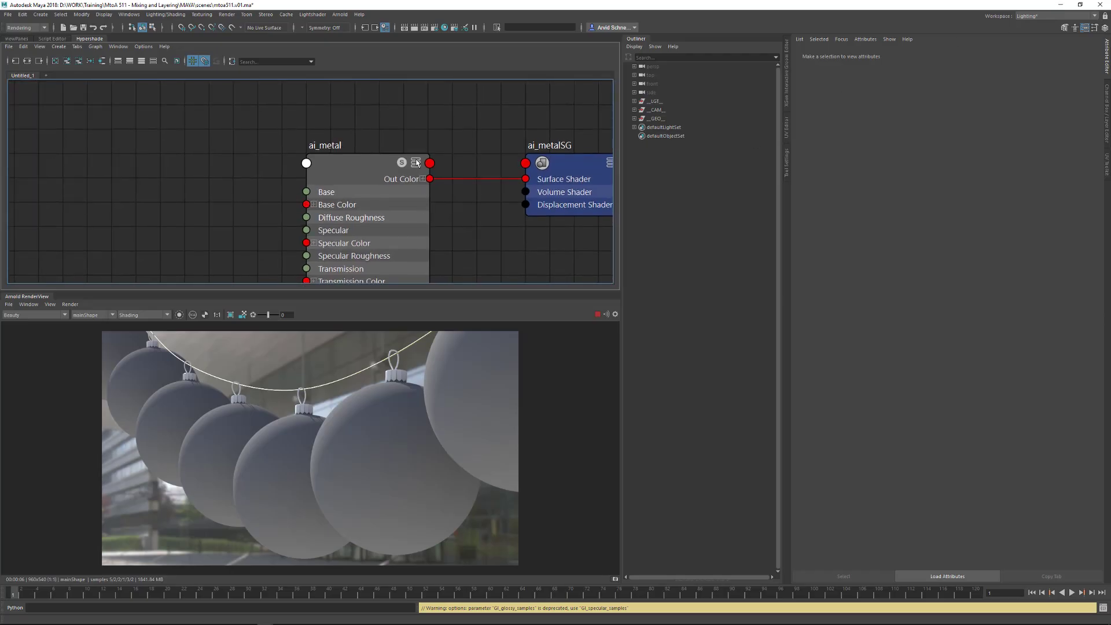
Select the ai_metal shader and limit the render to a crop region around the middle ornament's cap and loop
scroll(391, 139, "up", 5)
left_click(362, 160)
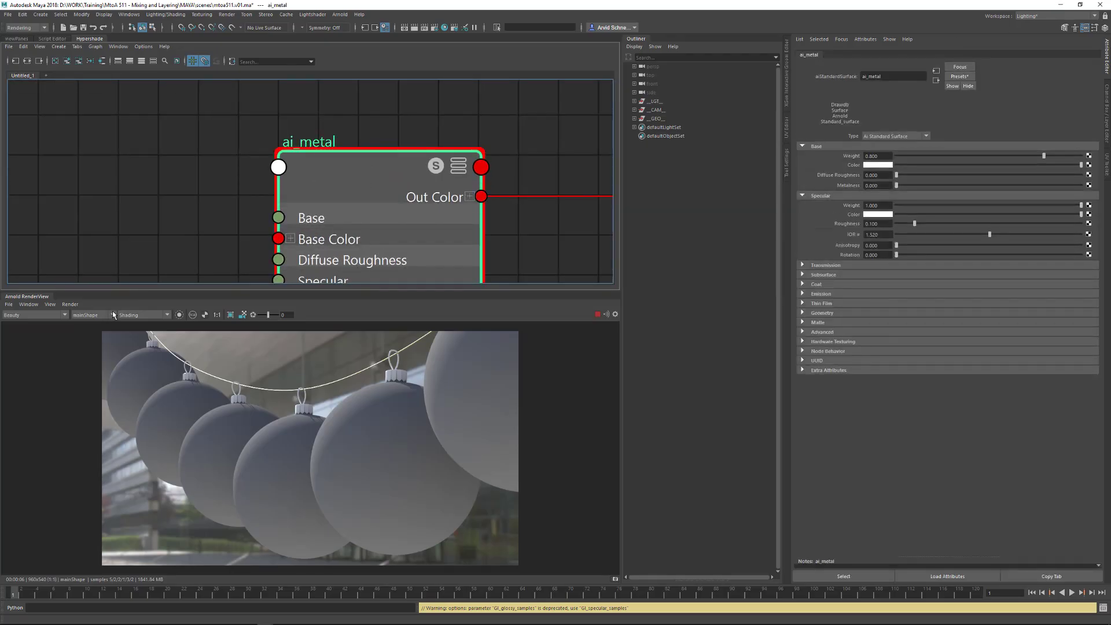
left_click_drag(283, 375, 329, 446, "shift")
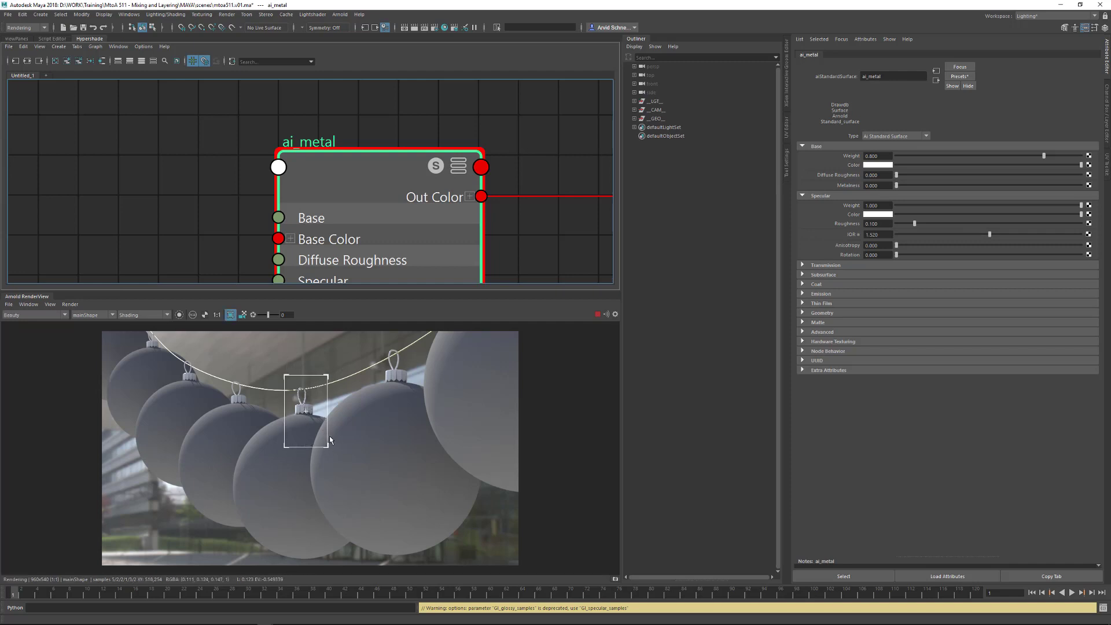
left_click_drag(268, 348, 346, 445, "shift")
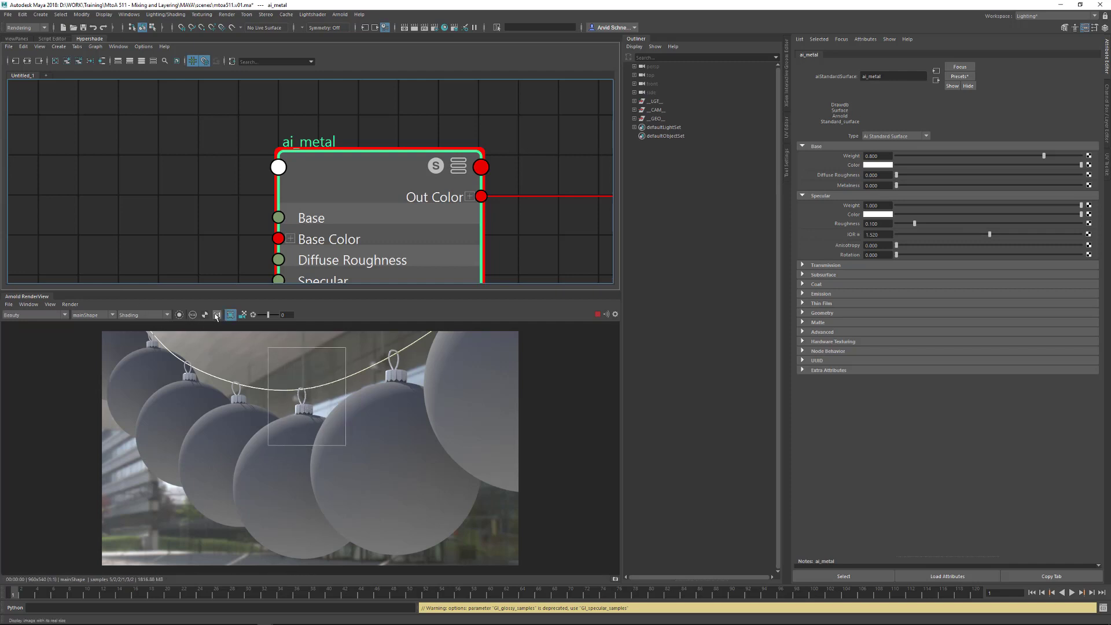
Set the render's test resolution to 100% and frame the cropped cap and loop close up
left_click(50, 304)
mouse_move(107, 387)
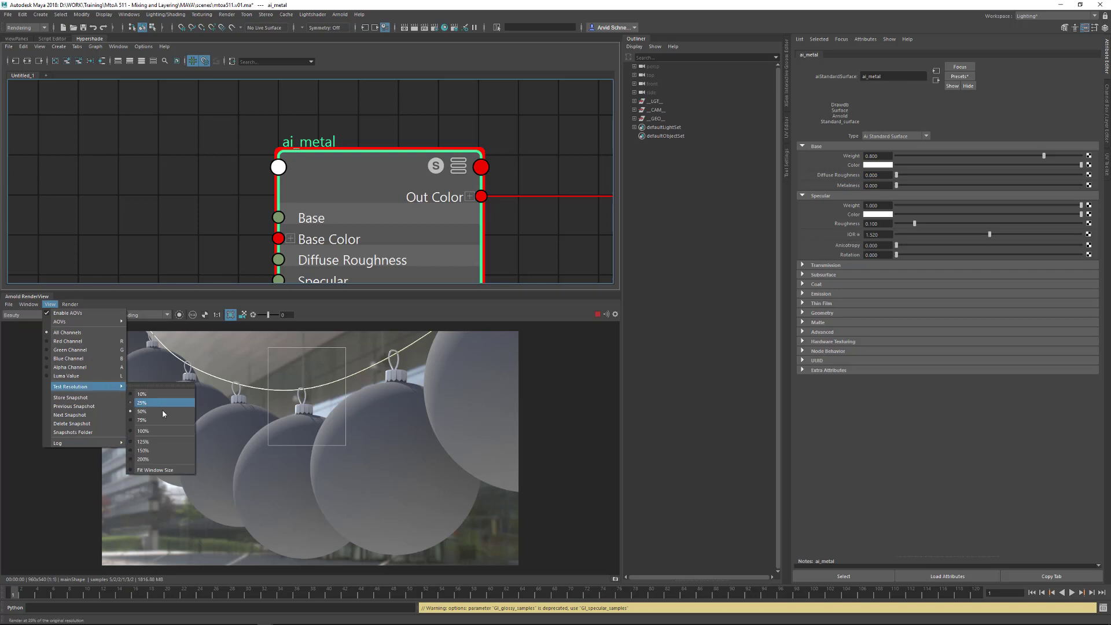
left_click(162, 427)
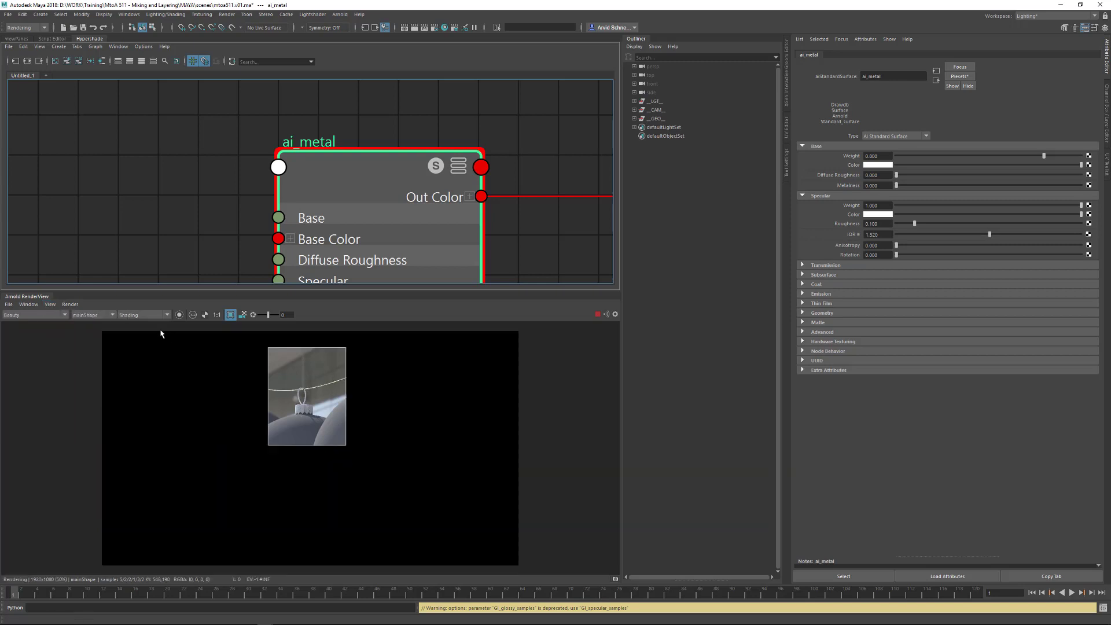
left_click(217, 314)
middle_click_drag(305, 409, 304, 497, "alt")
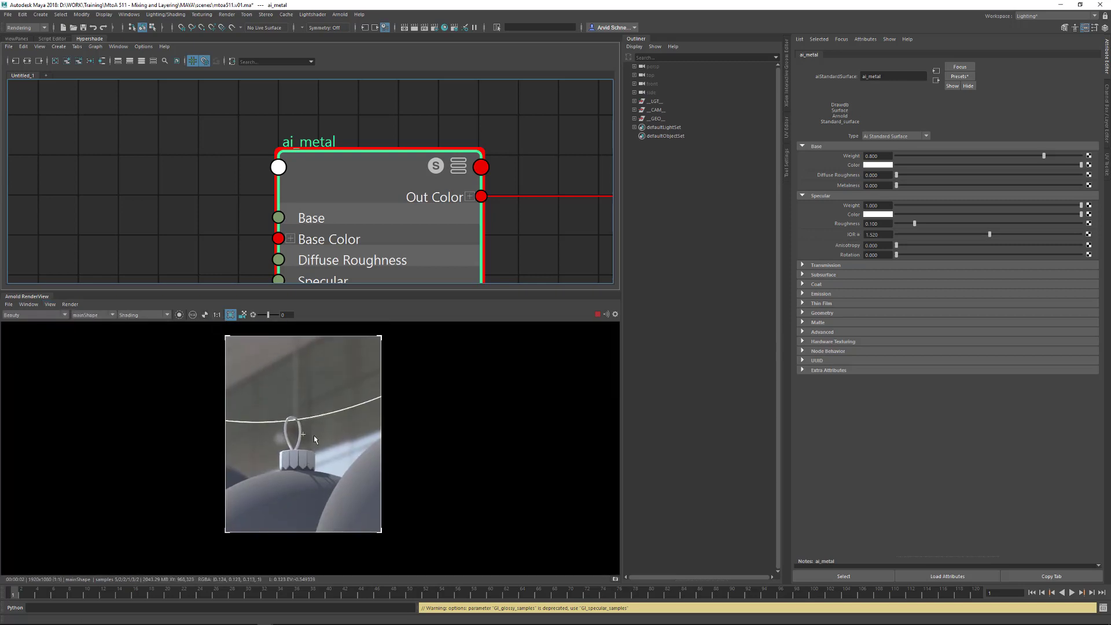
right_click_drag(297, 454, 579, 434, "alt")
middle_click_drag(371, 409, 430, 390, "alt")
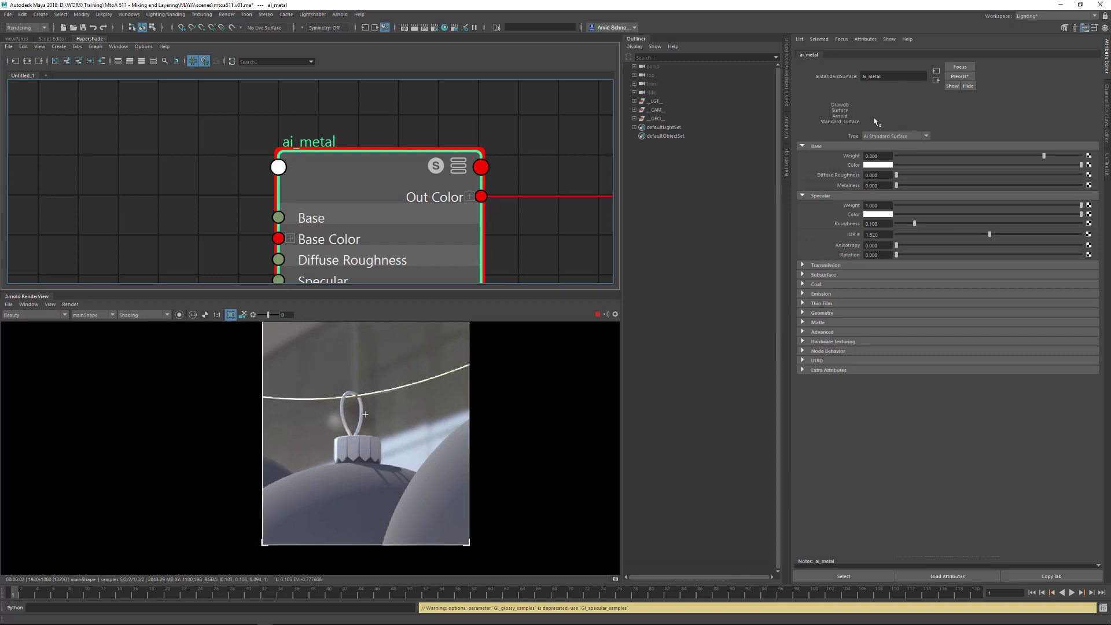
Set the base weight of ai_metal to 1 and its base color to a desaturated golden yellow with a hue of about 45.6
left_click_drag(1041, 157, 1083, 156)
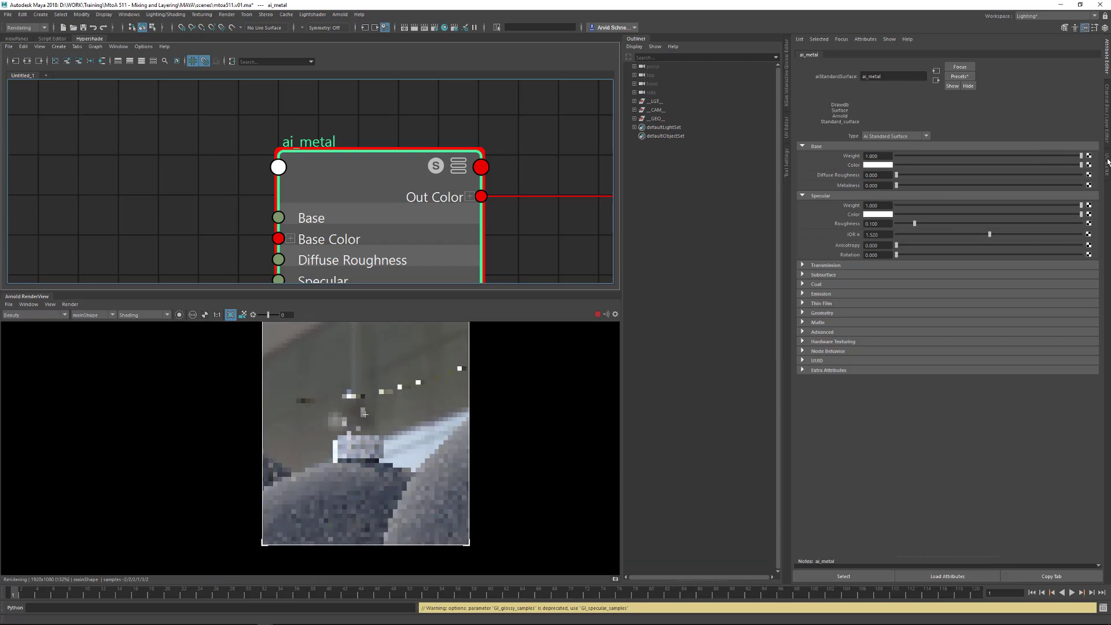
left_click(878, 165)
left_click(857, 142)
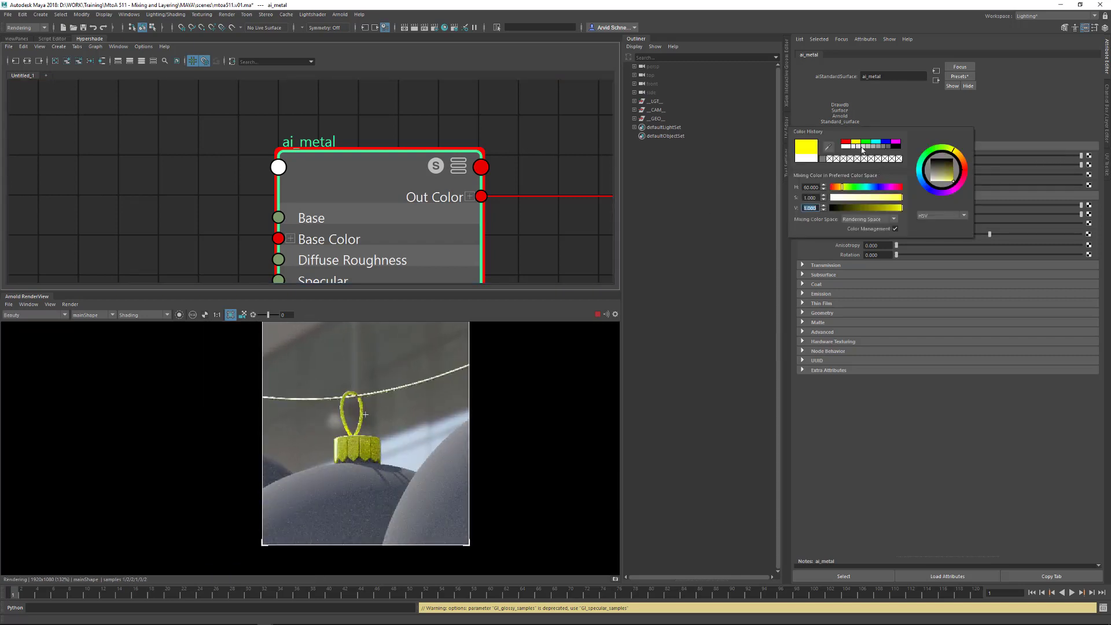
left_click(963, 159)
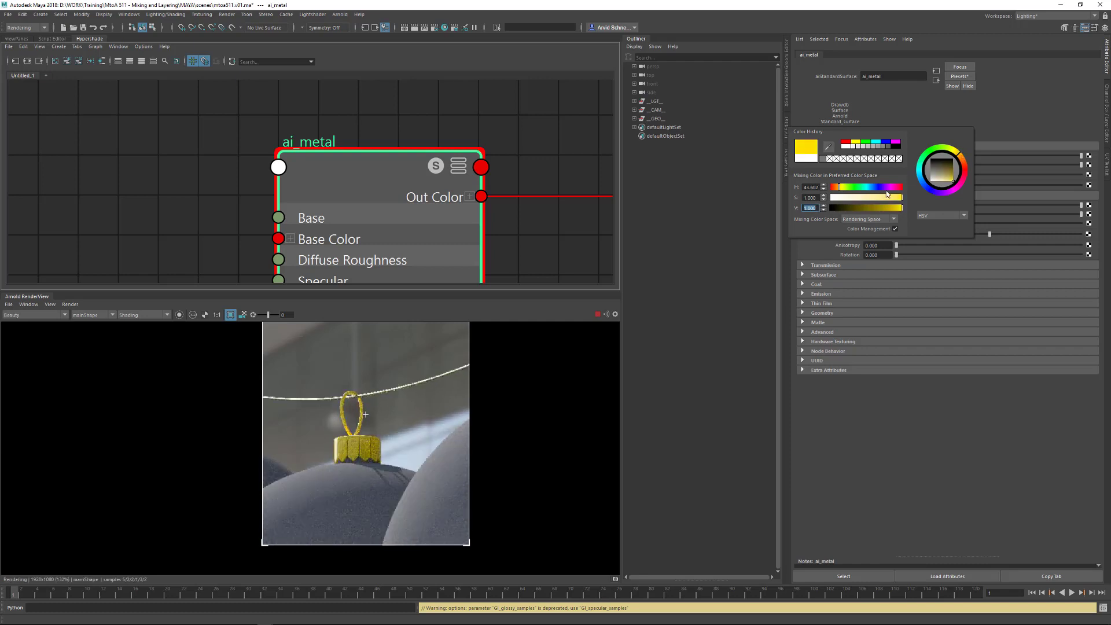
left_click_drag(889, 200, 889, 199)
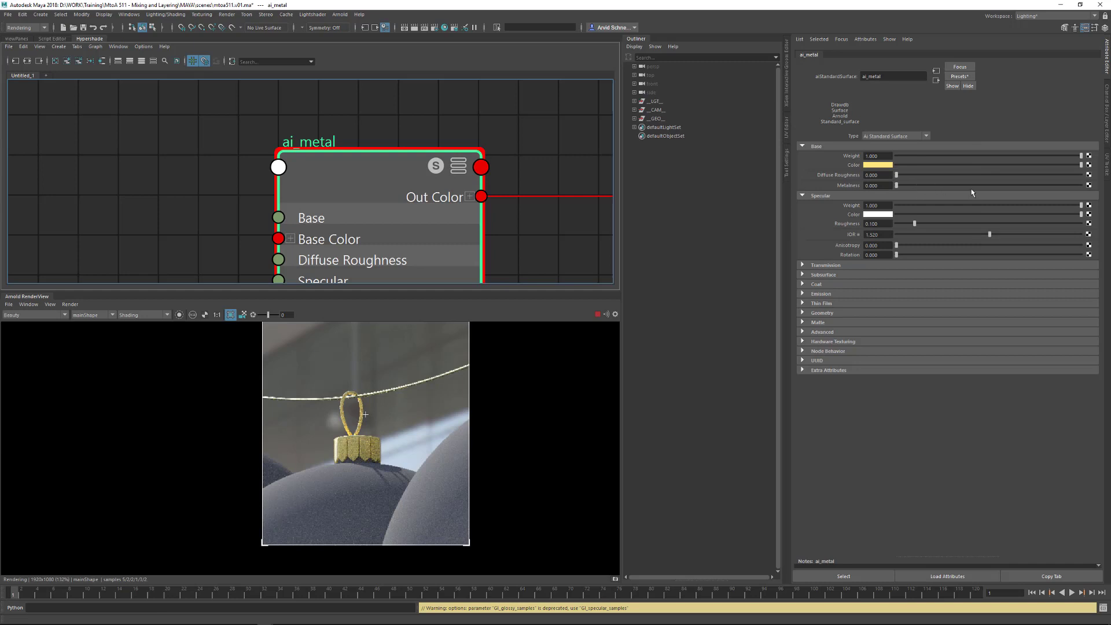
Make ai_metal fully metallic with metalness 1 and set its specular roughness to 0.3
left_click(1082, 185)
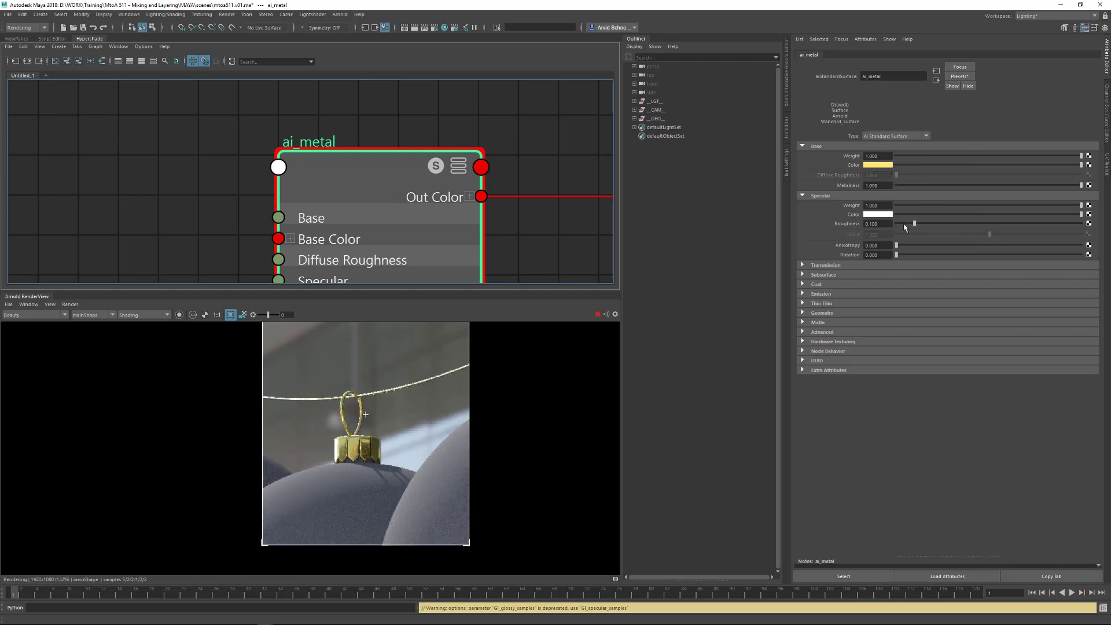
left_click_drag(870, 225, 890, 231)
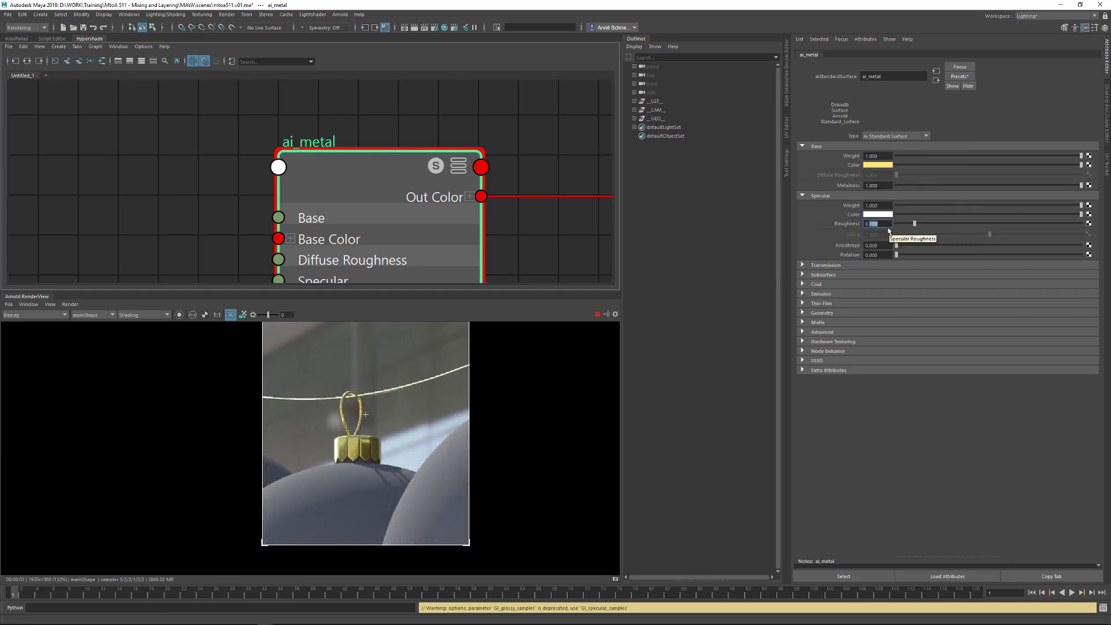
type("3")
key("Return")
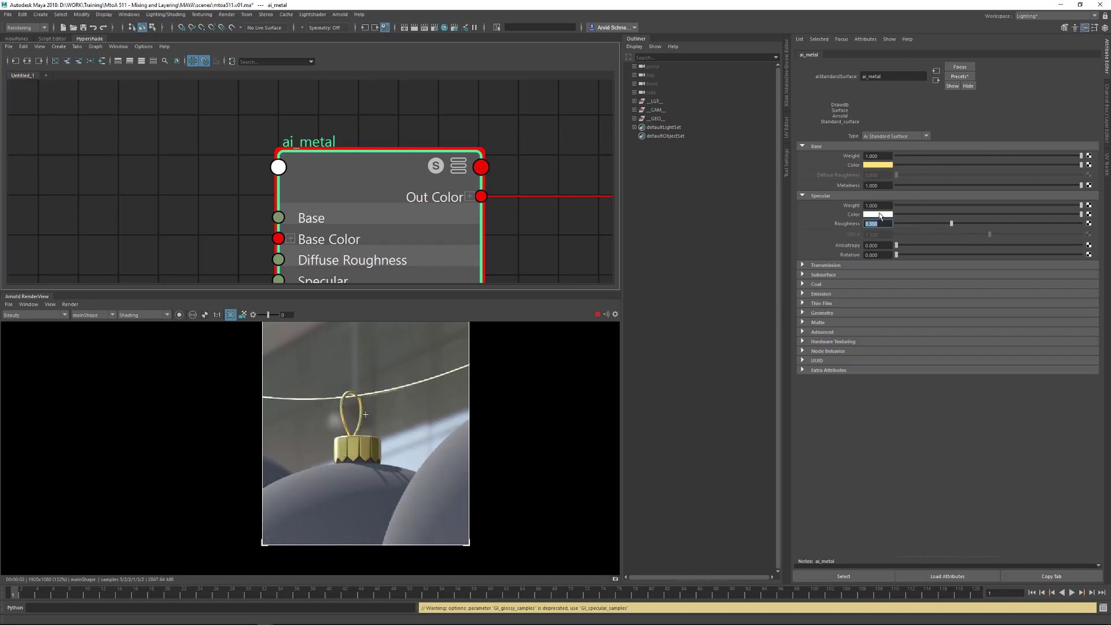
Reuse the recent gold color as the specular color of ai_metal and make it slightly paler
left_click(881, 214)
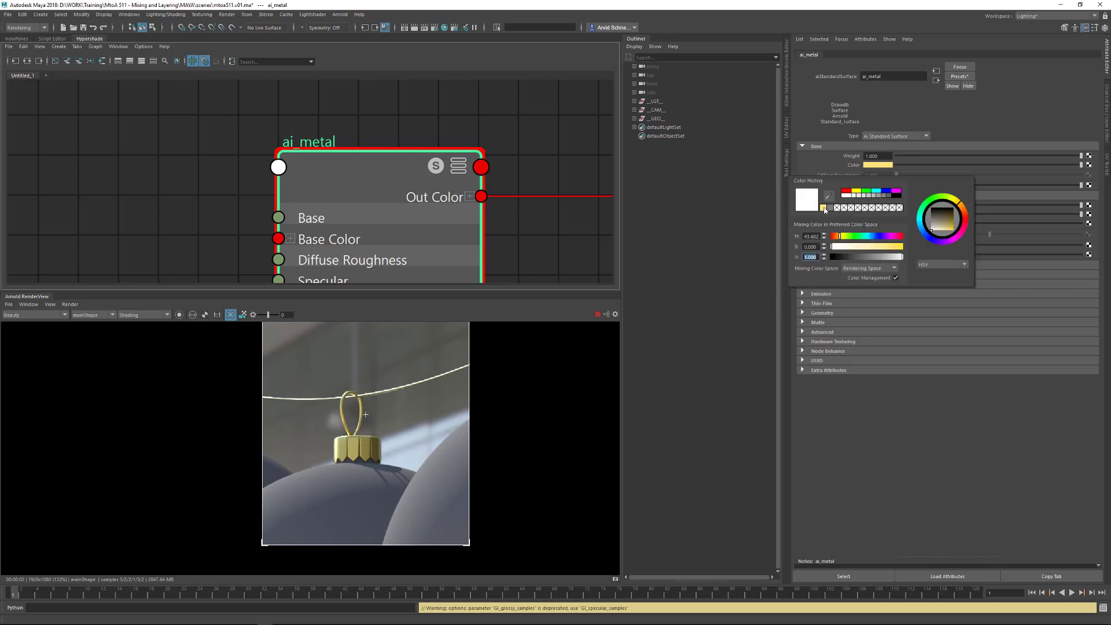
left_click(824, 208)
left_click_drag(899, 250, 882, 250)
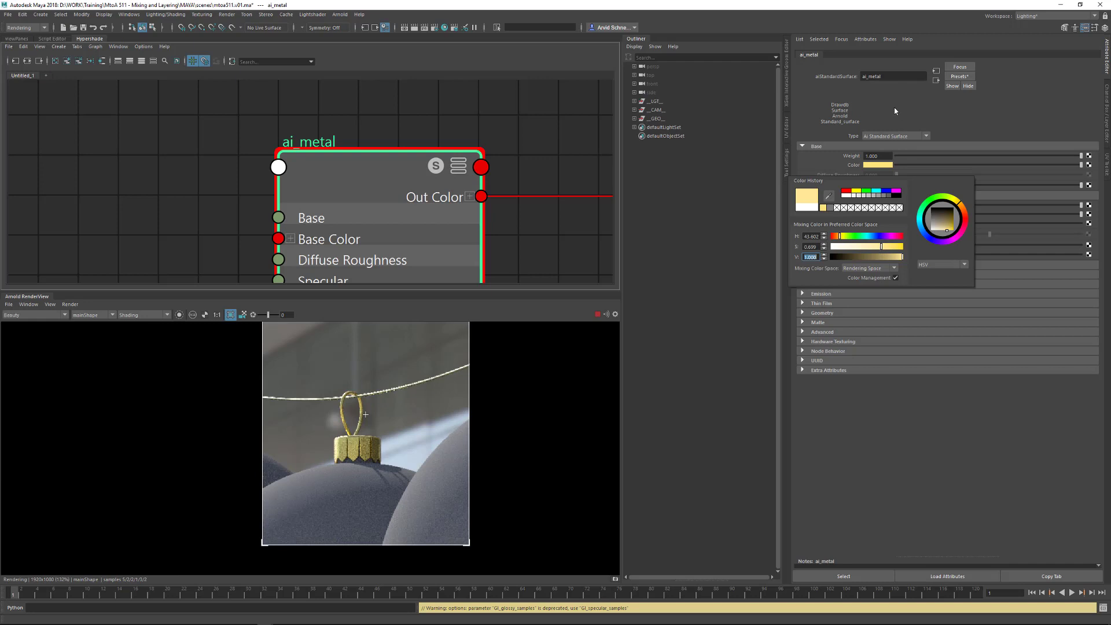
left_click(883, 156)
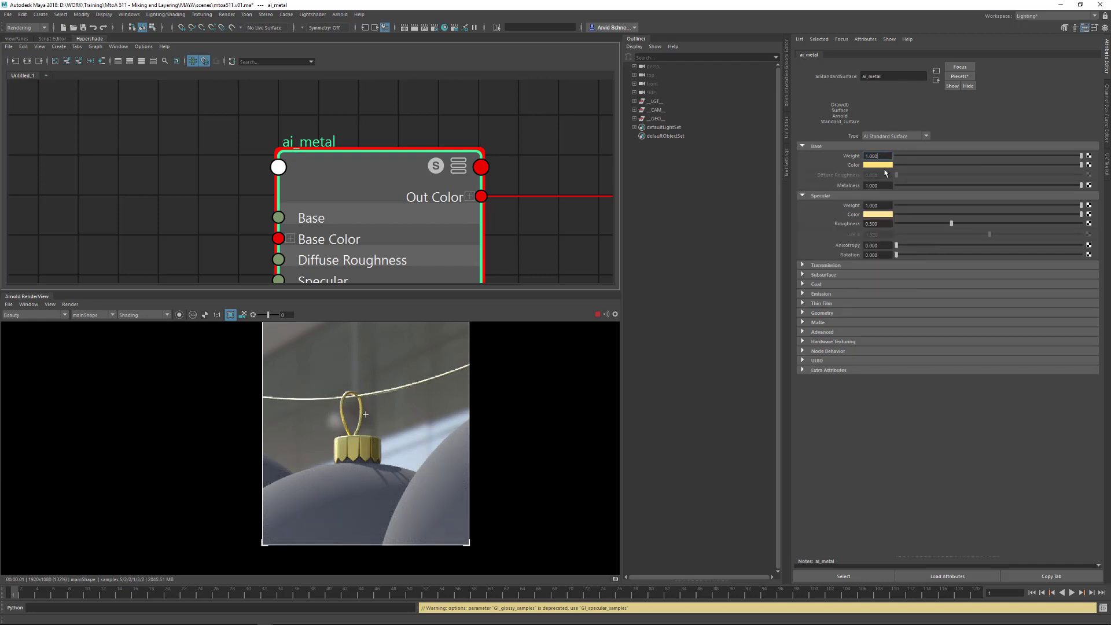
Turn off the crop region and examine the gold caps and loops across the full ornament render
left_click(216, 316)
middle_click_drag(362, 346, 396, 401)
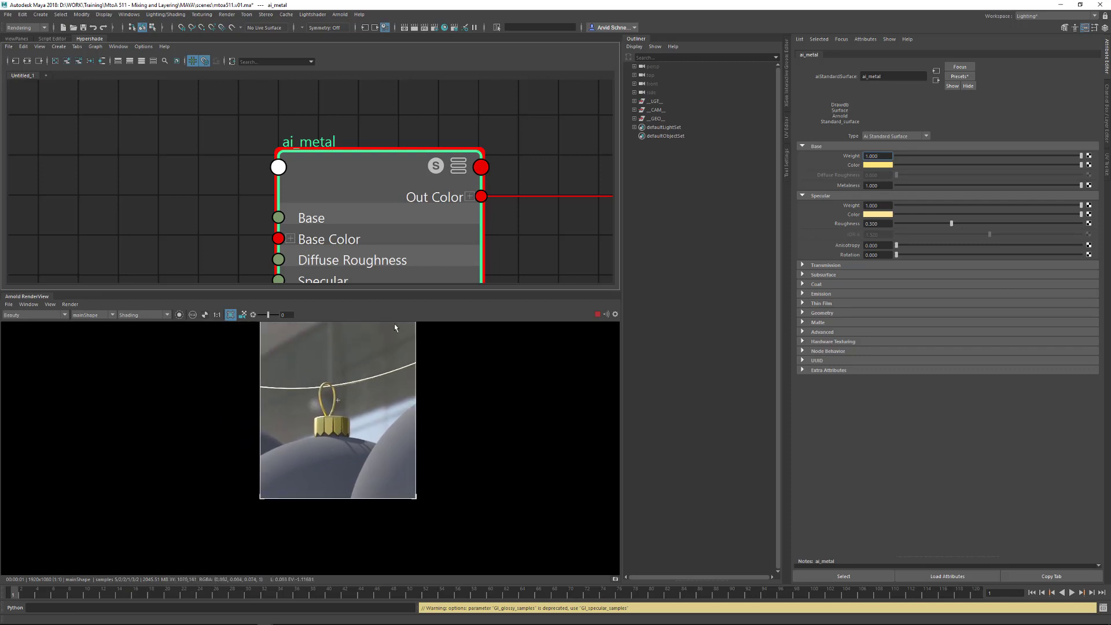
middle_click_drag(424, 386, 379, 345)
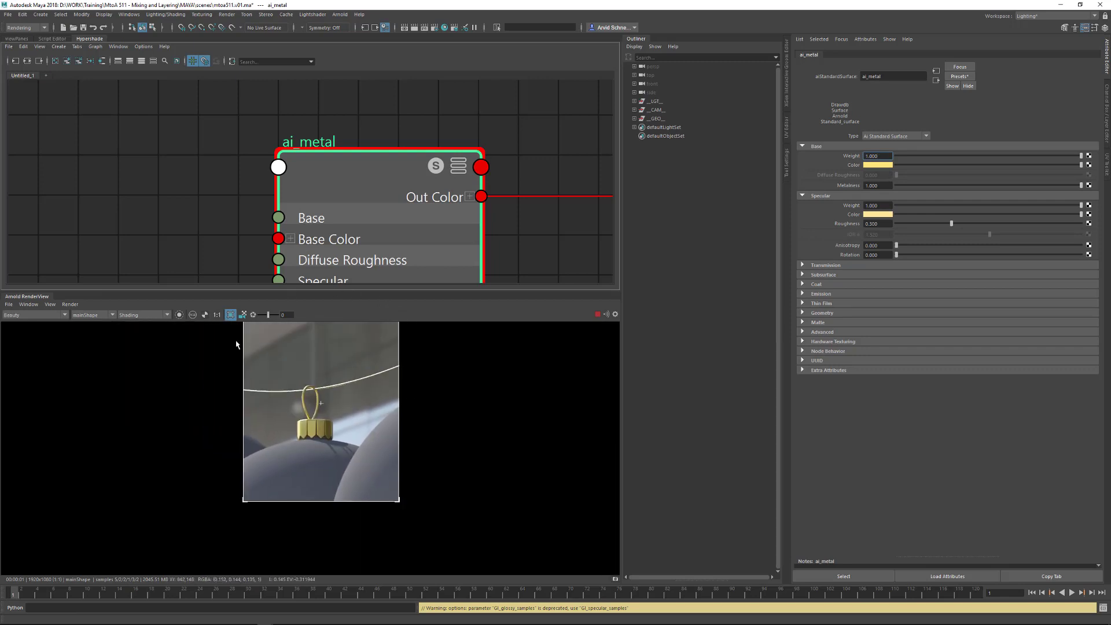
left_click(230, 314)
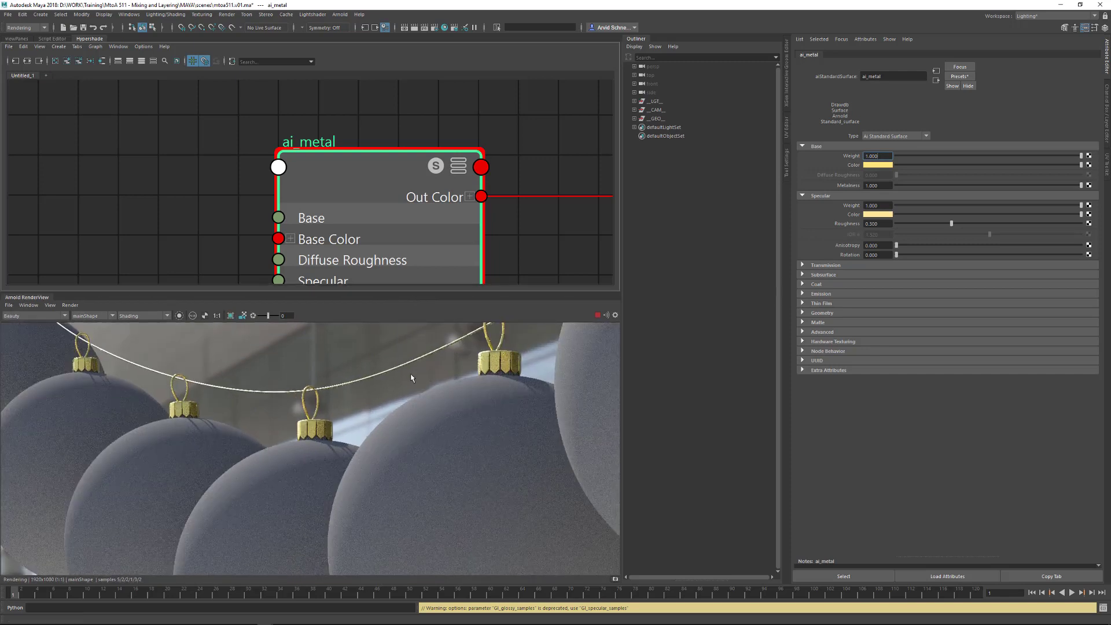
middle_click_drag(343, 455, 405, 398)
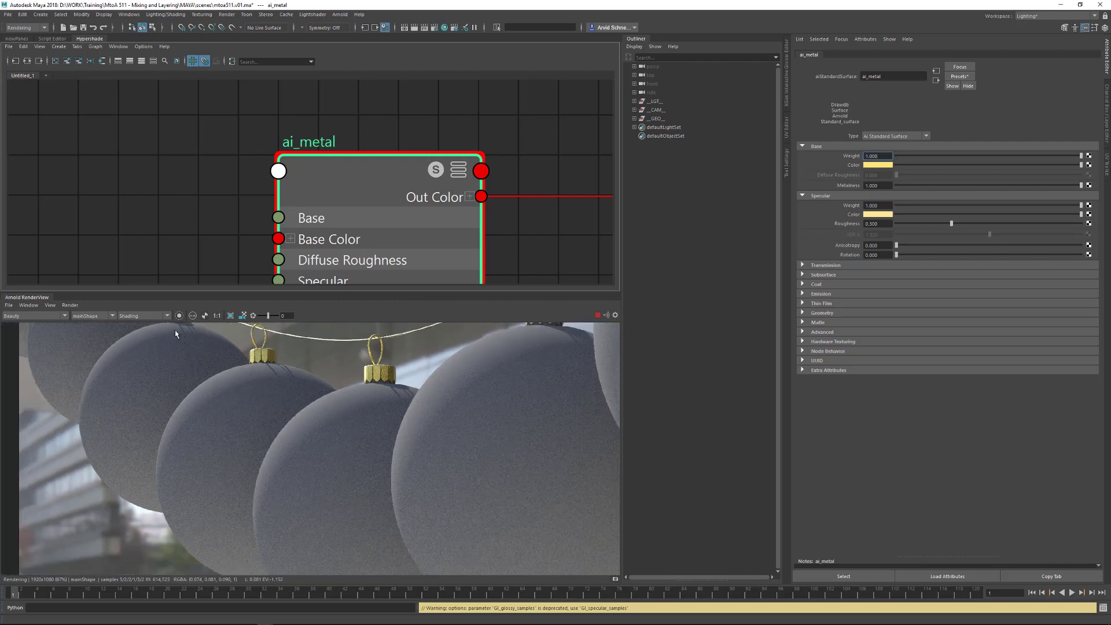
middle_click_drag(335, 426, 257, 426)
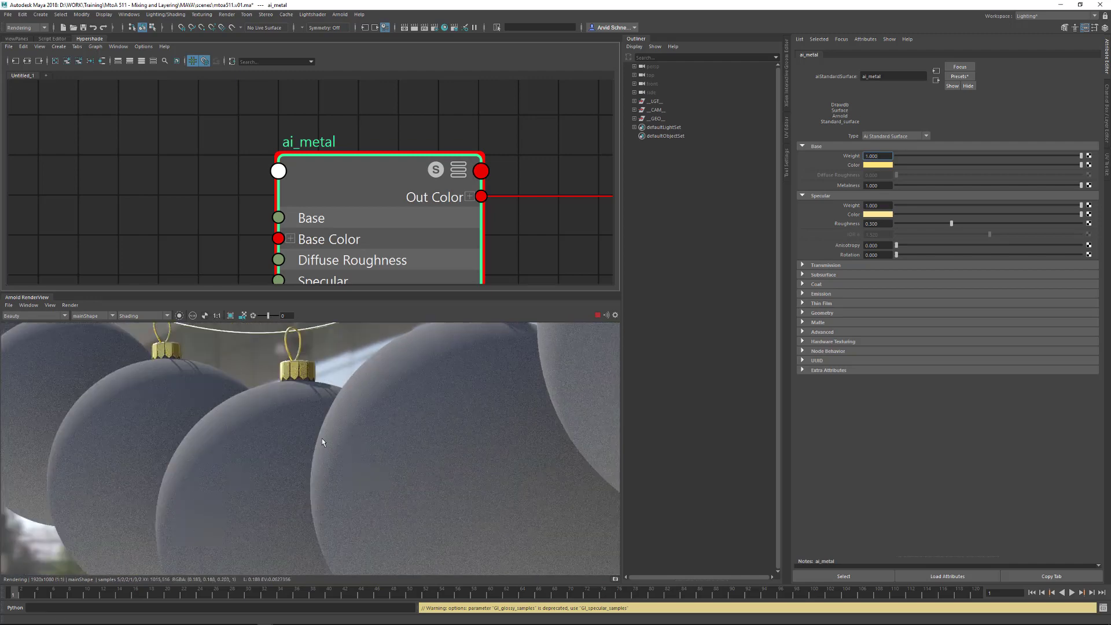
scroll(257, 426, "up", 2)
Return the test resolution to 50%, show the whole image, and limit rendering to a region around the large front ball
left_click(51, 305)
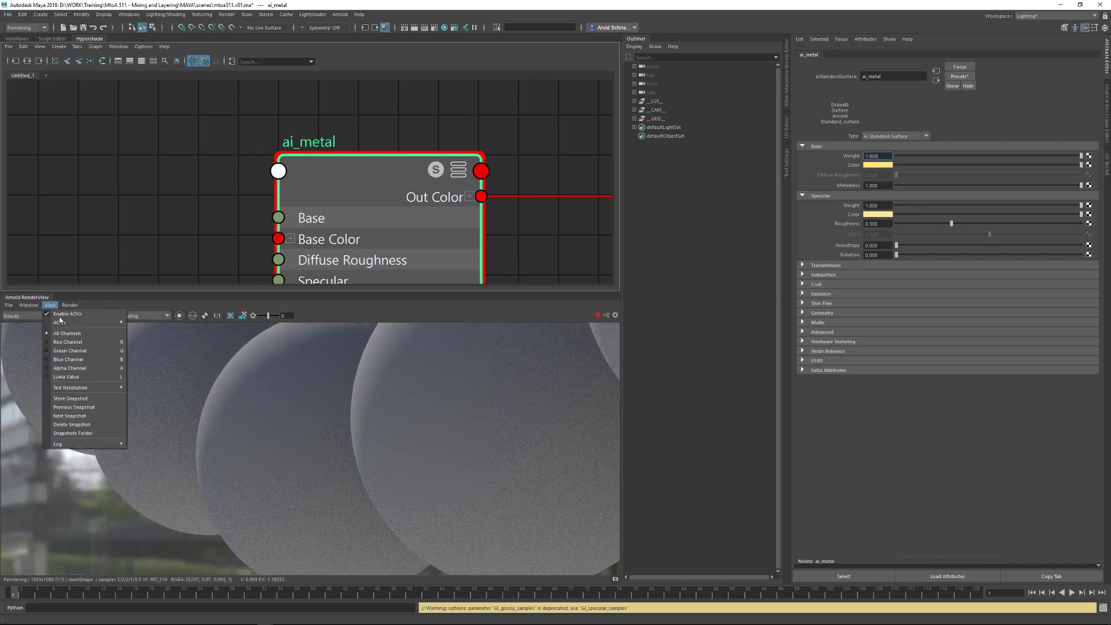
mouse_move(86, 387)
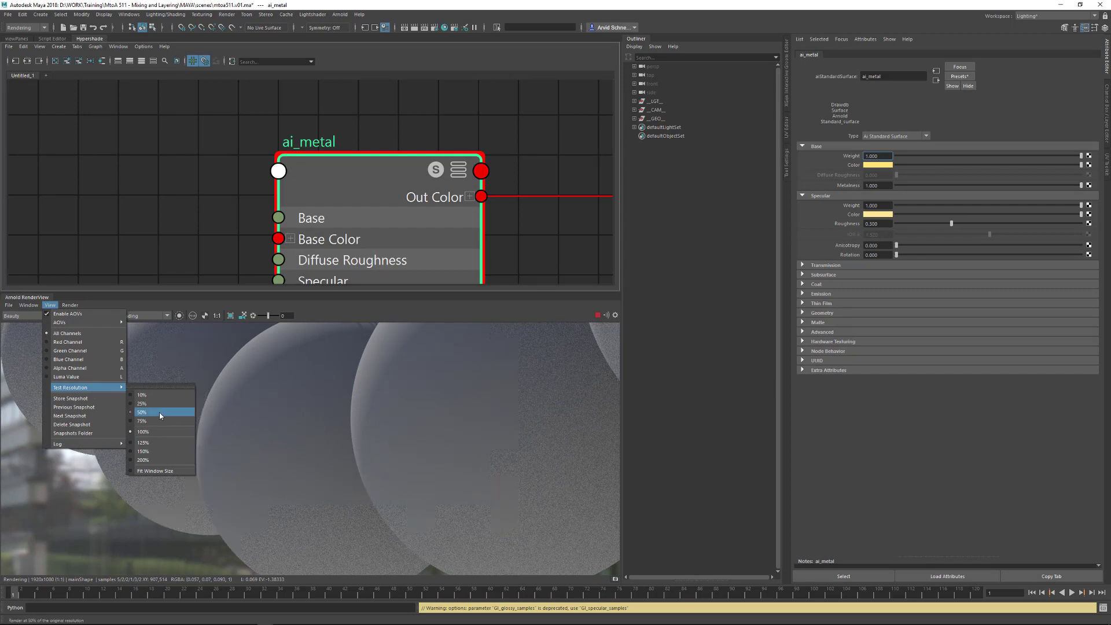
left_click(167, 412)
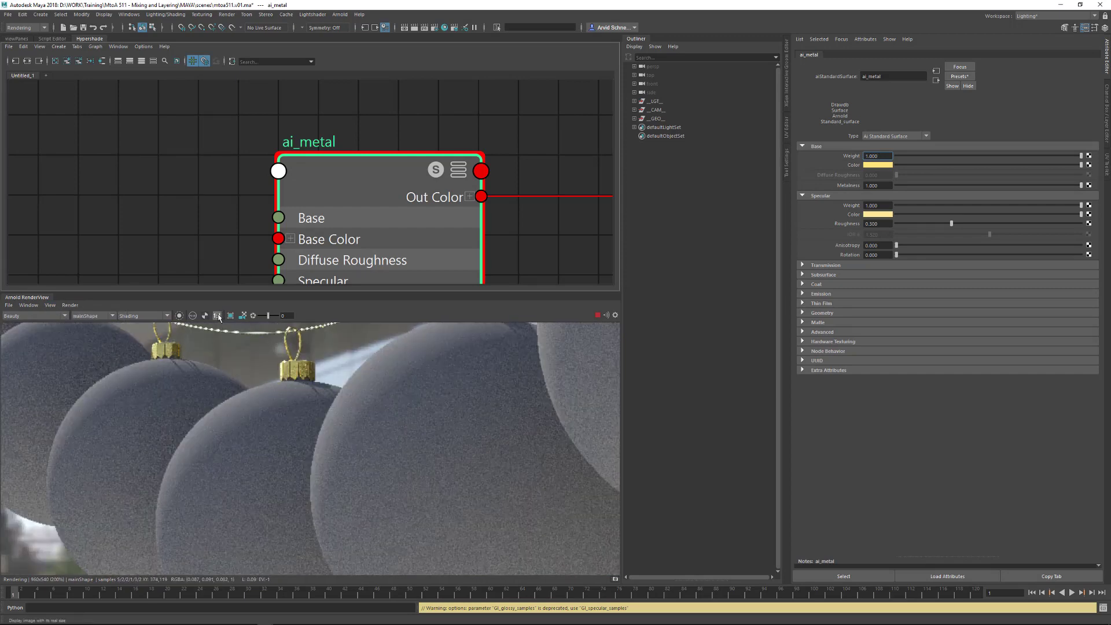
left_click(217, 316)
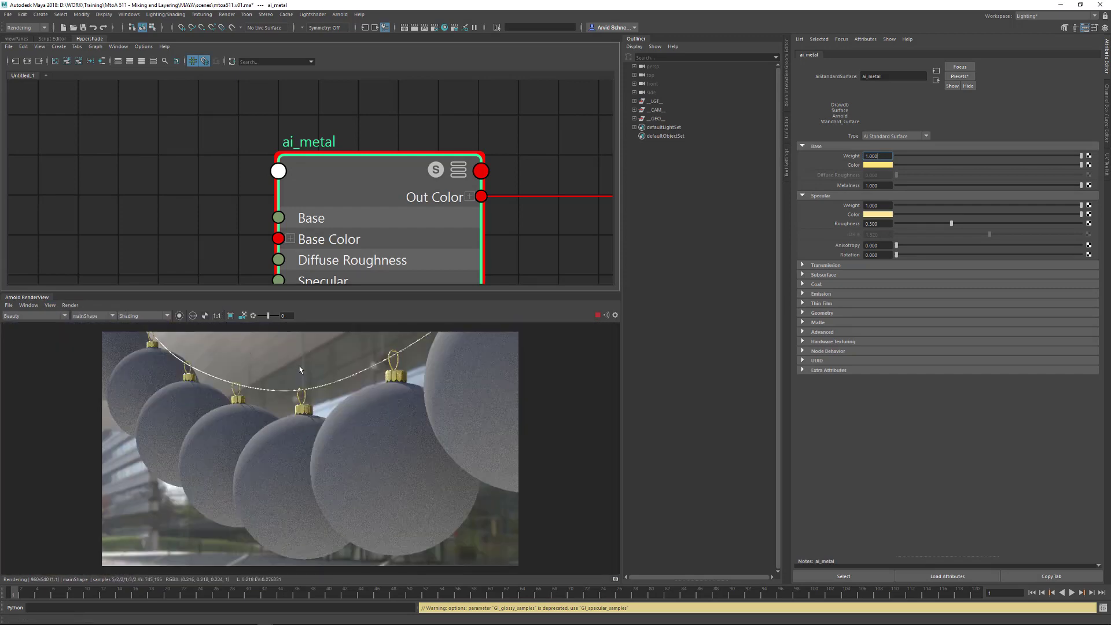
left_click_drag(298, 384, 497, 562)
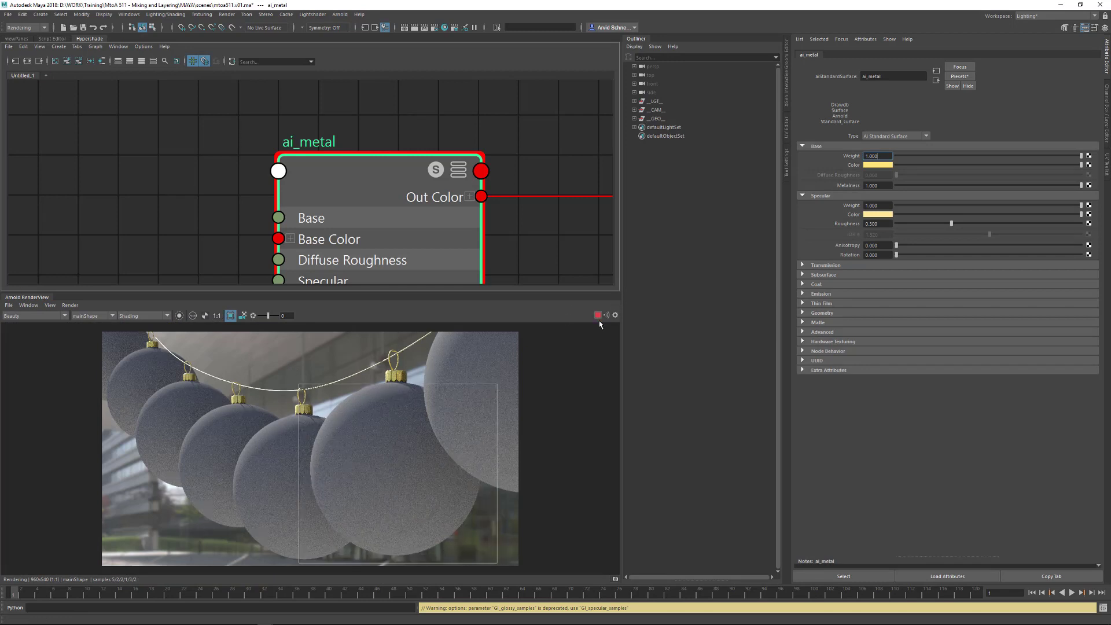
left_click(549, 152)
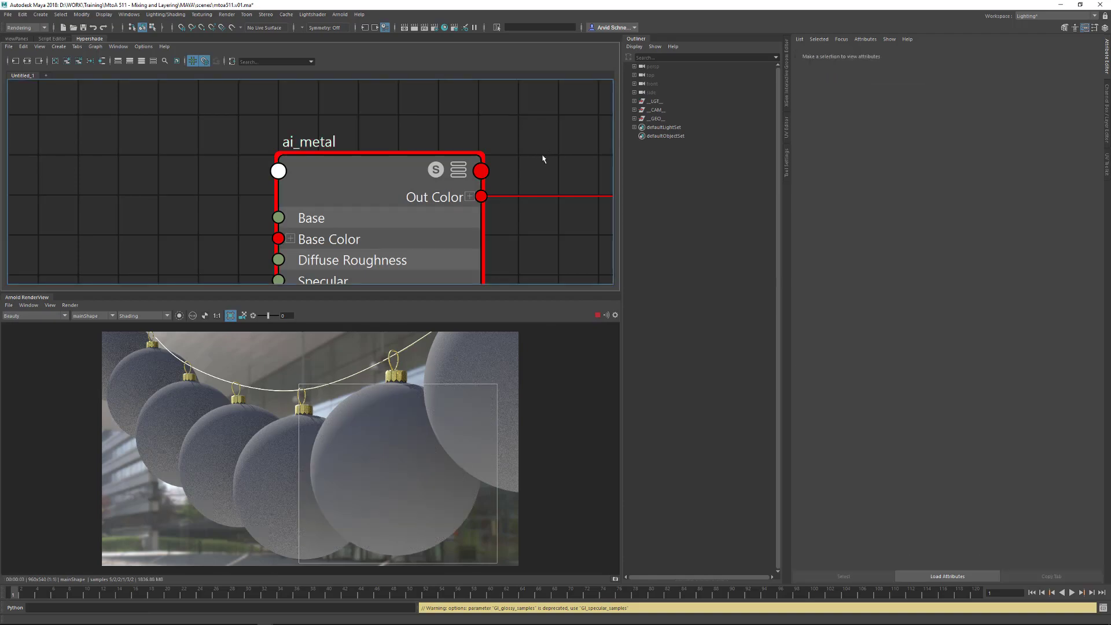
Switch to the browser and compare the Christmas ball reference photos for the look of their painted surfaces
key("alt+Tab")
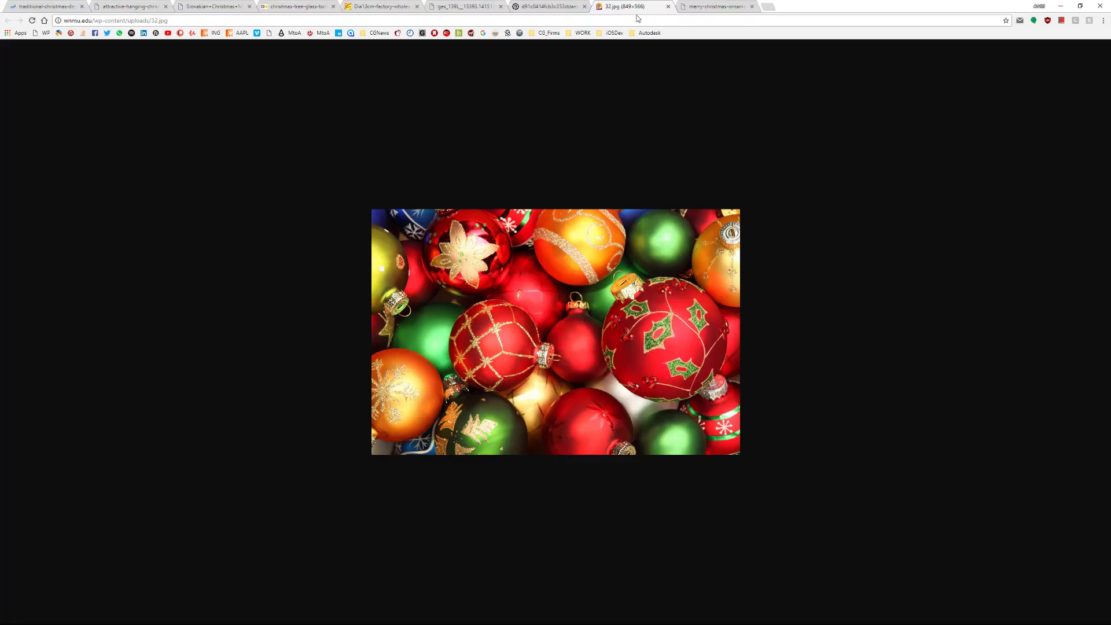
left_click(567, 8)
left_click(715, 8)
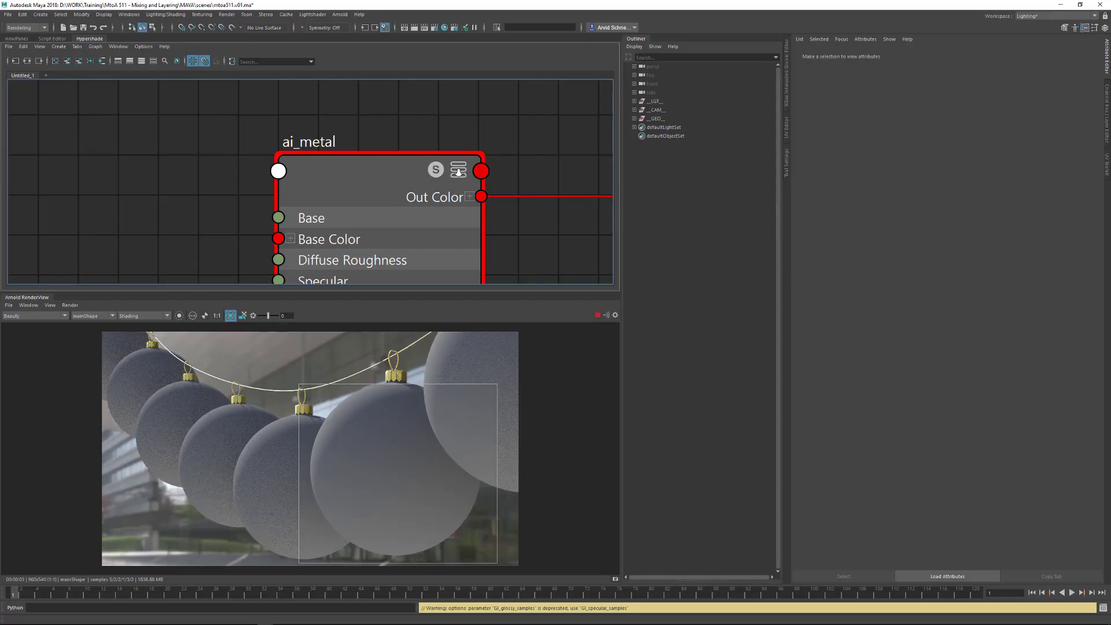
Return to Maya and create a new Hypershade graph tab named merry
scroll(498, 220, "down", 10)
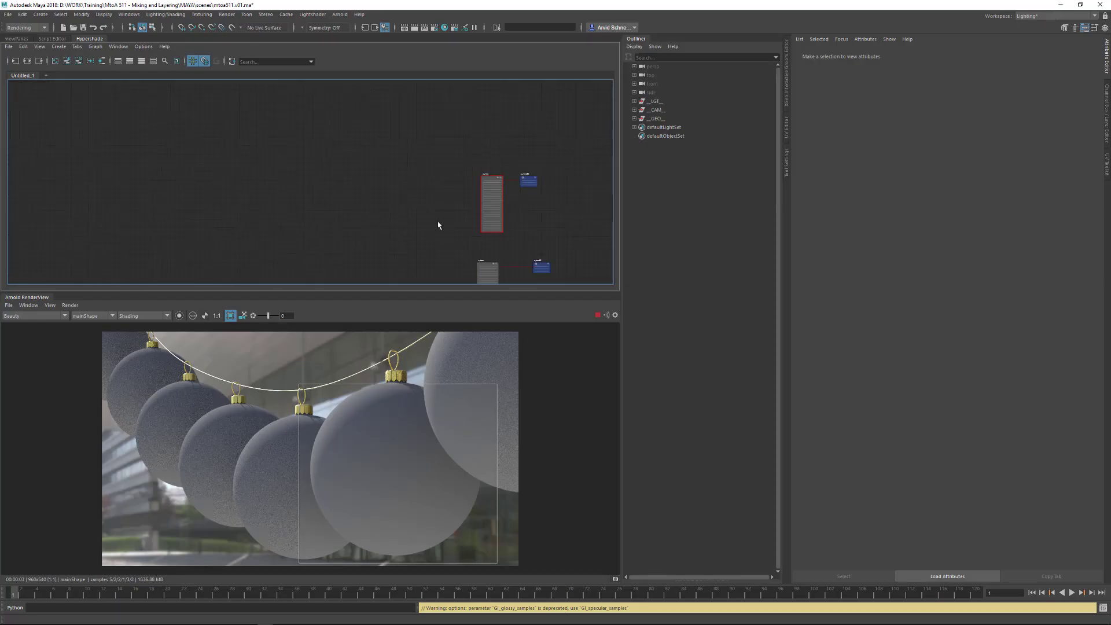
middle_click_drag(438, 225, 385, 143, "alt")
scroll(457, 215, "up", 4)
left_click(47, 76)
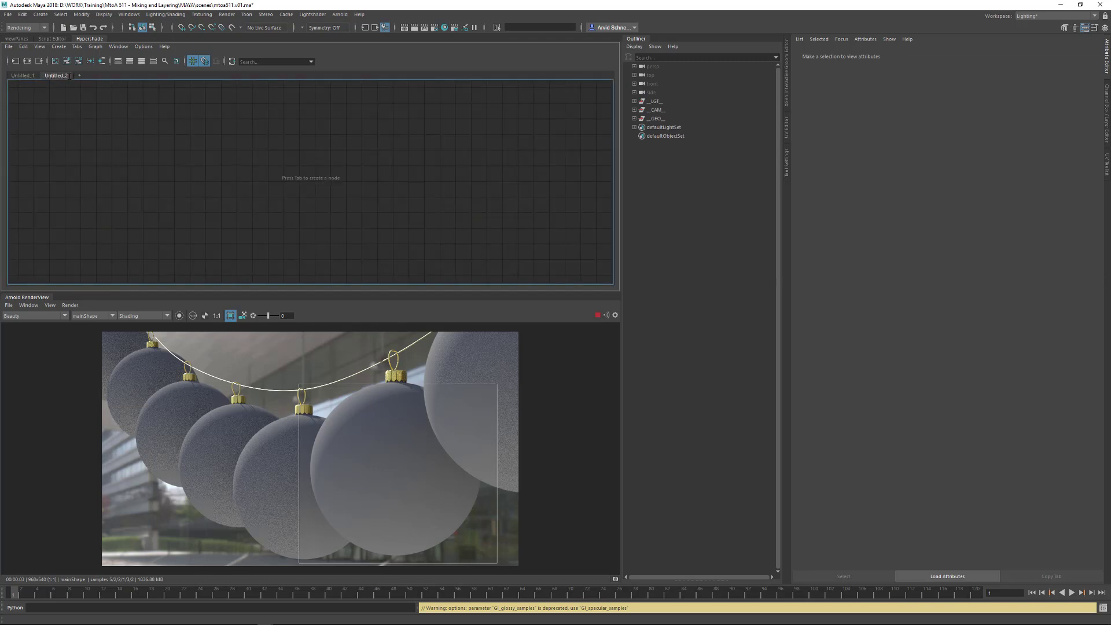
type("merry")
key("Return")
Create an aiStandardSurface shader in the merry graph and select the large front ball in the render
key("Tab")
type("sur")
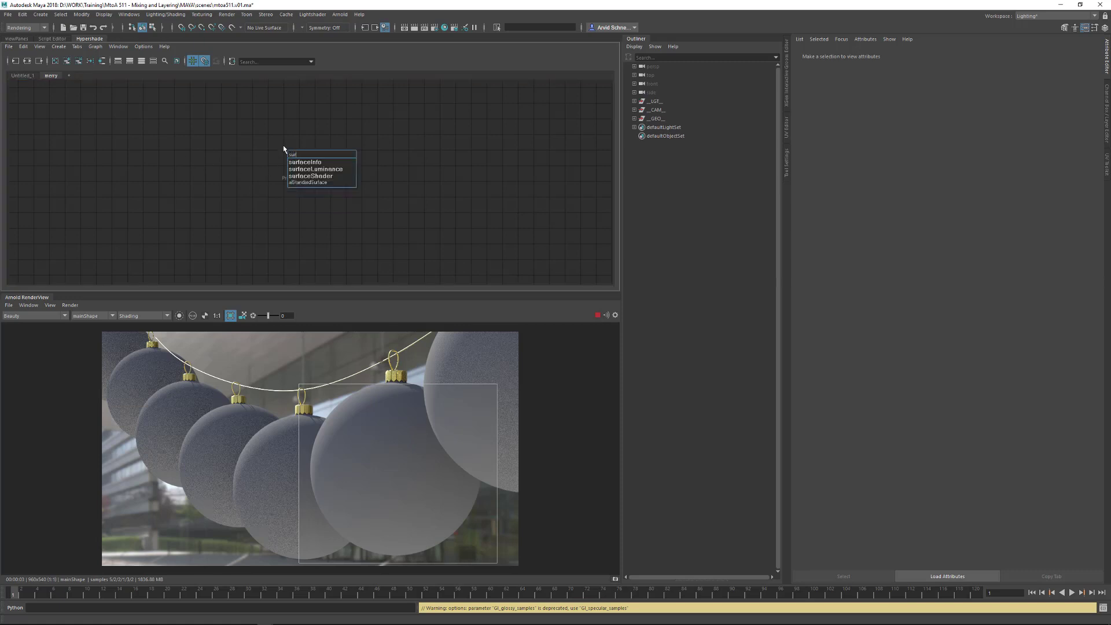
key("Return")
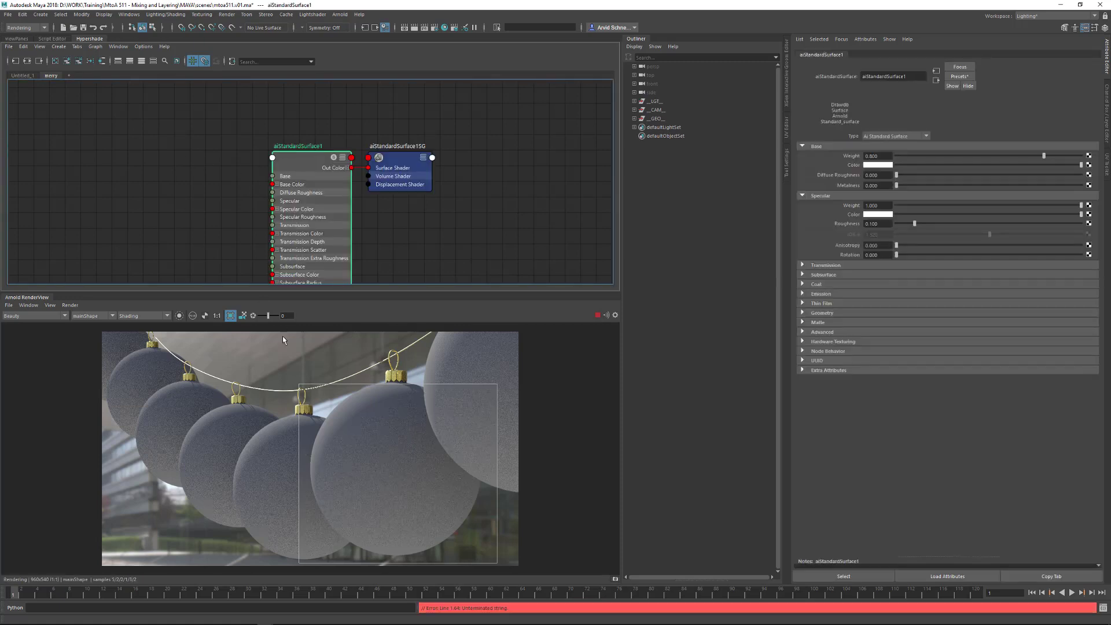
left_click(398, 431)
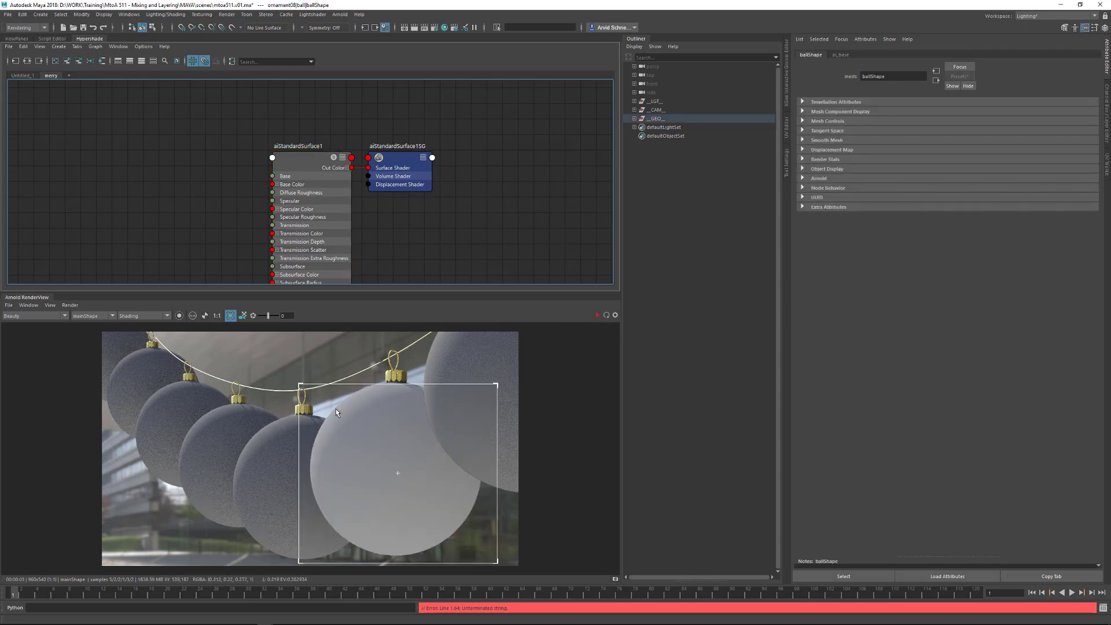
Select the ball object of the large front ornament in the Outliner and assign the new aiStandardSurface shader to it
key("f")
key("Up")
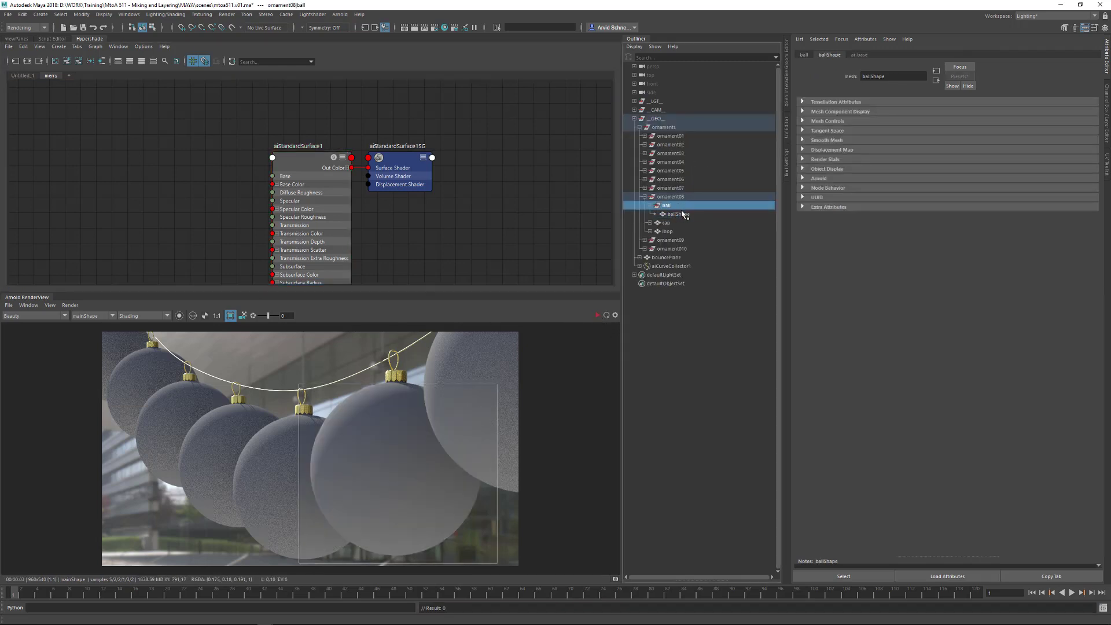
right_click_drag(305, 159, 304, 140)
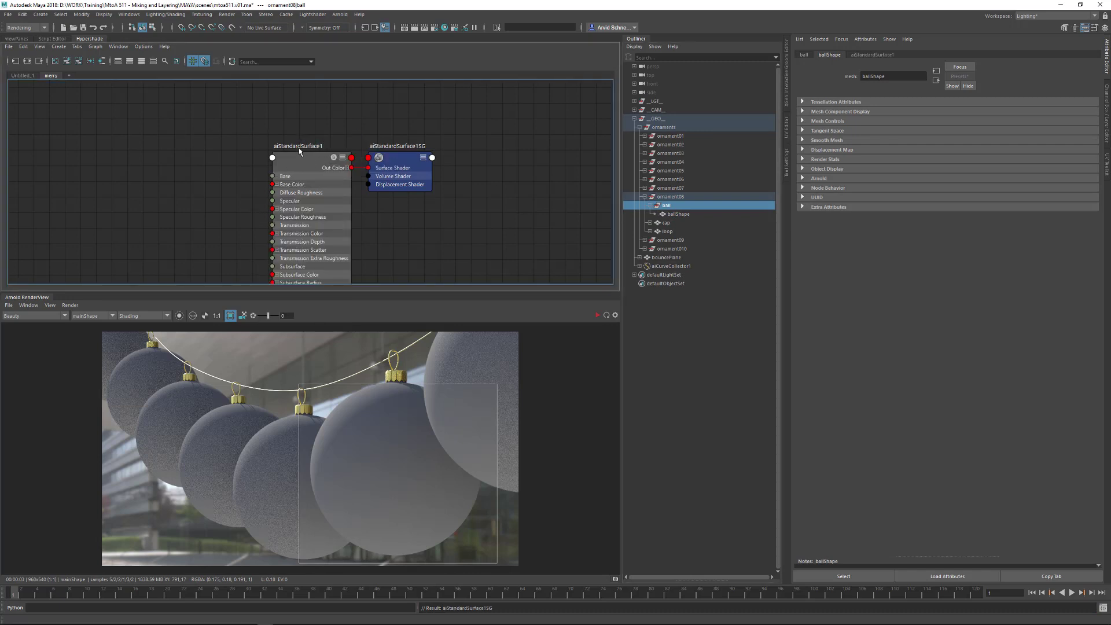
Rename the new shader ai_merryChristmas and use the LightShader helper to rename its shading group to match
double_click(302, 146)
type("ai_merryChrist")
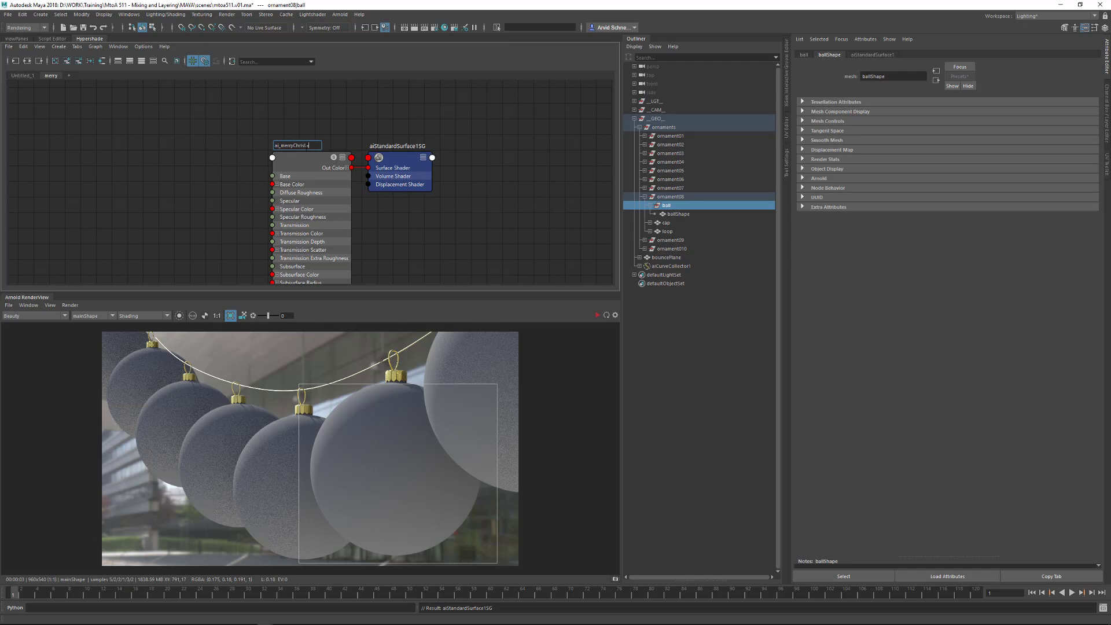
type("mas")
key("Return")
left_click(312, 15)
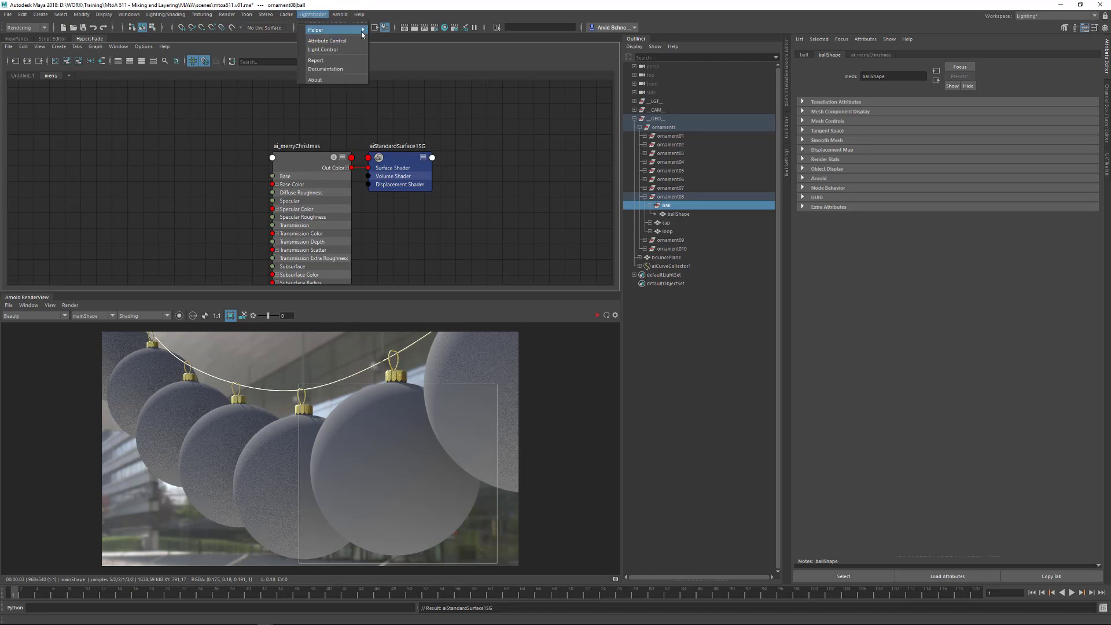
mouse_move(362, 34)
middle_click_drag(382, 155, 469, 124, "alt")
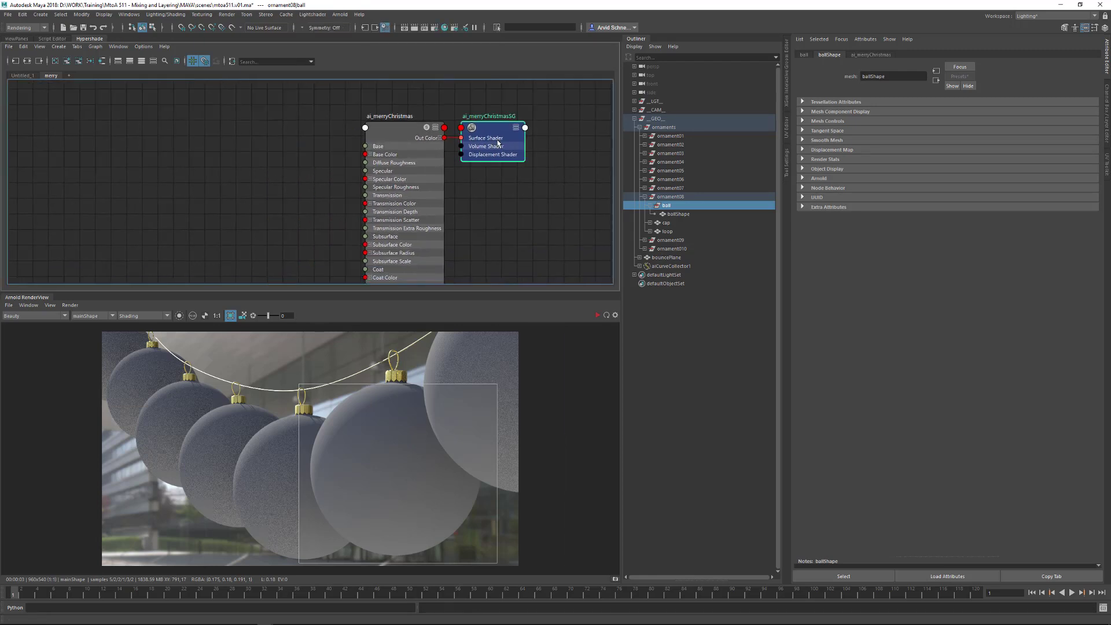
Space the ai_merryChristmas shader and its shading group apart in the merry graph and clear the selection
left_click_drag(496, 141, 573, 134)
middle_click_drag(538, 130, 523, 153, "alt")
left_click_drag(418, 136, 447, 137)
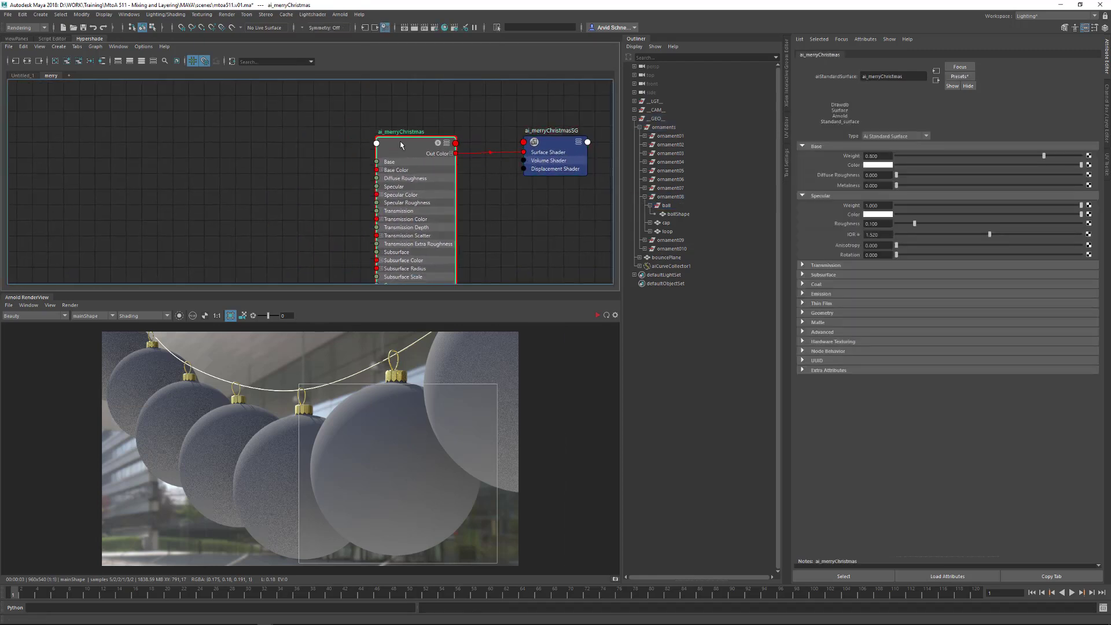
left_click(347, 146)
Create a file texture node in the merry graph and place it and its place2dTexture node before the ai_merryChristmas shader
middle_click_drag(382, 156, 449, 148, "alt")
key("Tab")
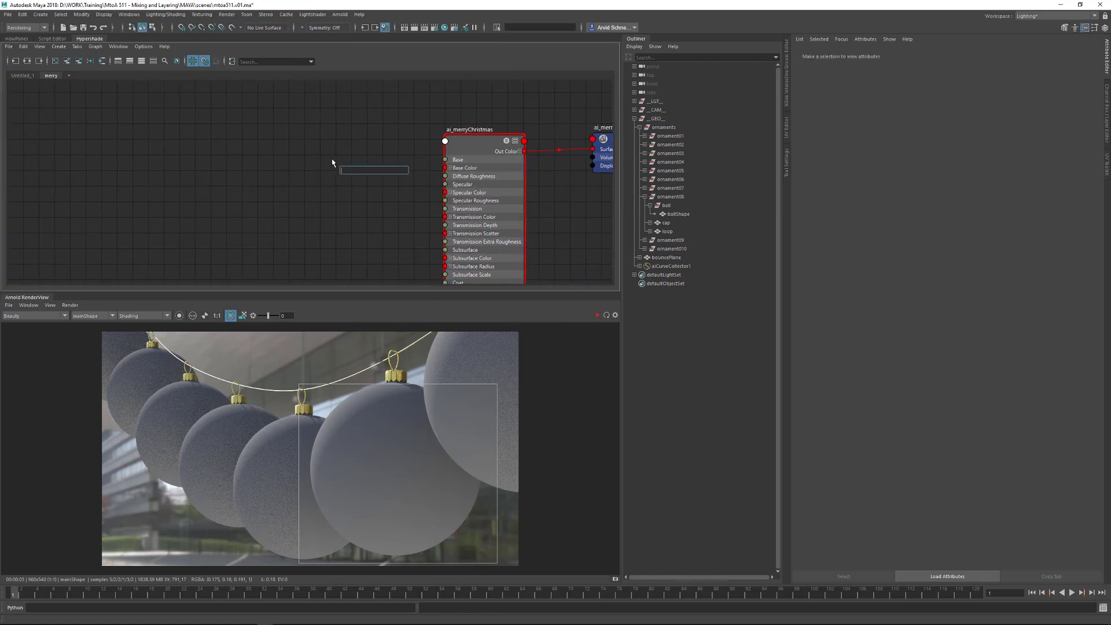
type("file")
key("Down")
key("Down")
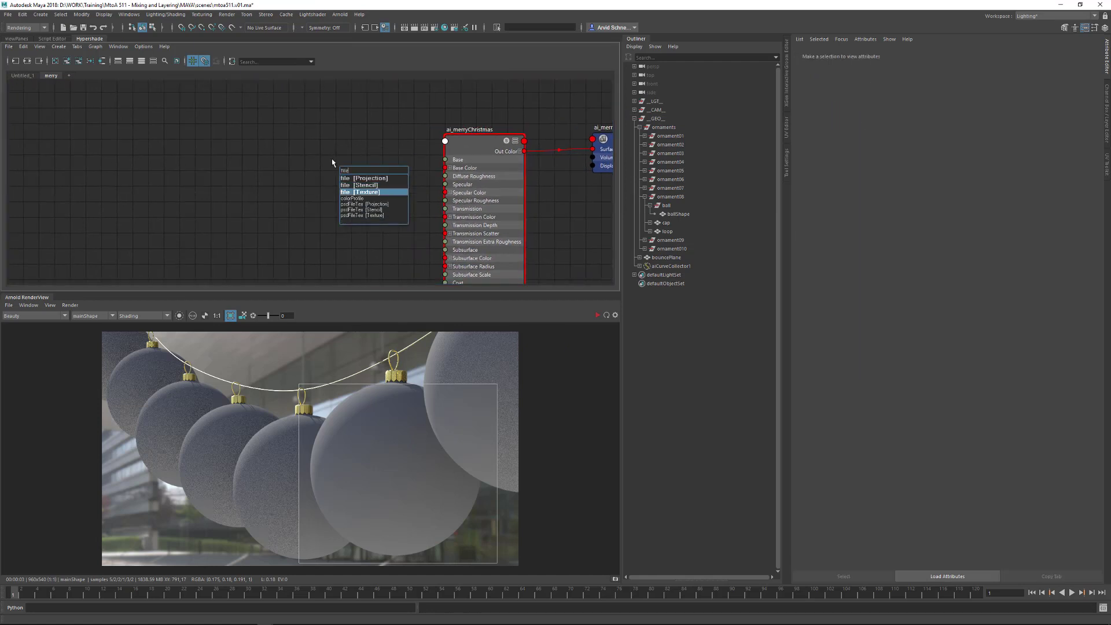
key("Return")
left_click_drag(346, 177, 136, 168)
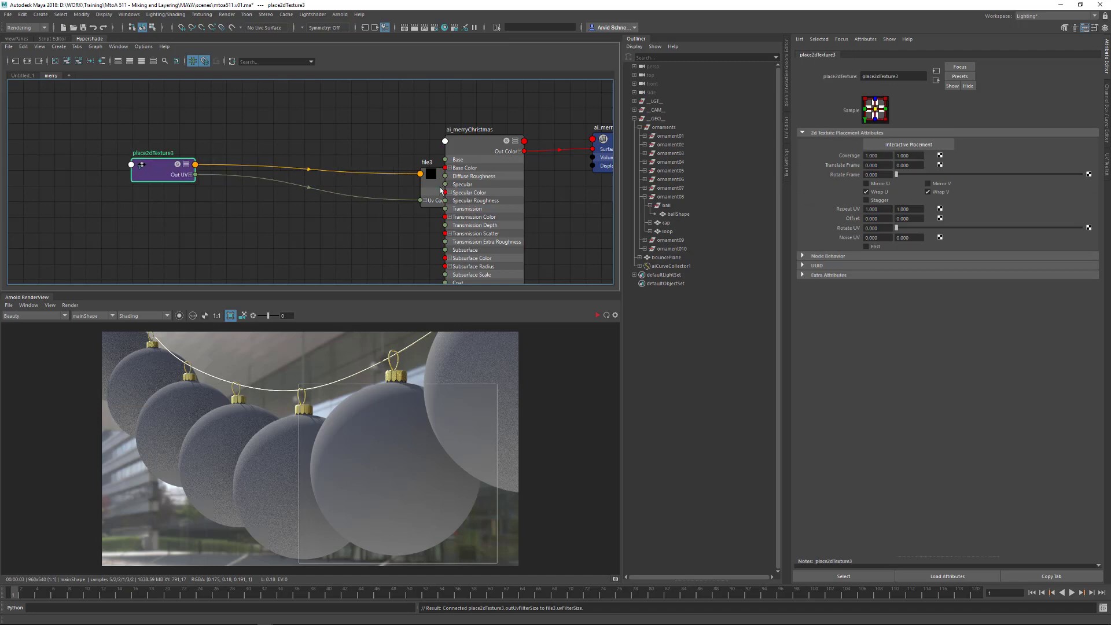
left_click_drag(434, 187, 301, 182)
Preview the Merry Christmas images in the resources folder and load merrychristmas01.jpg into the file texture
left_click(1091, 173)
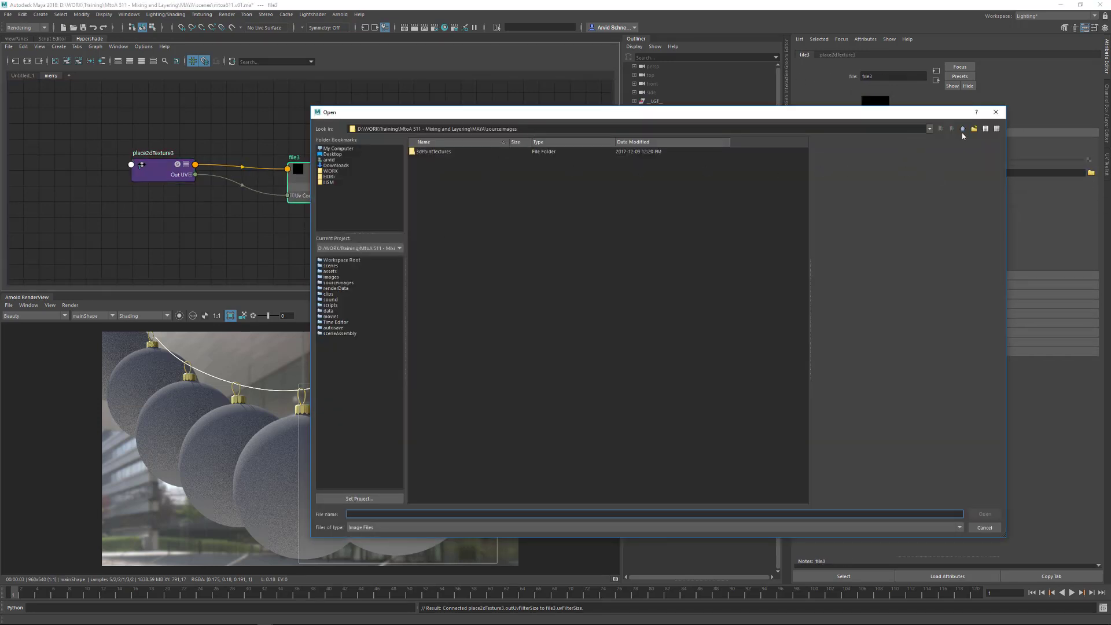
left_click(963, 129)
left_click(963, 129)
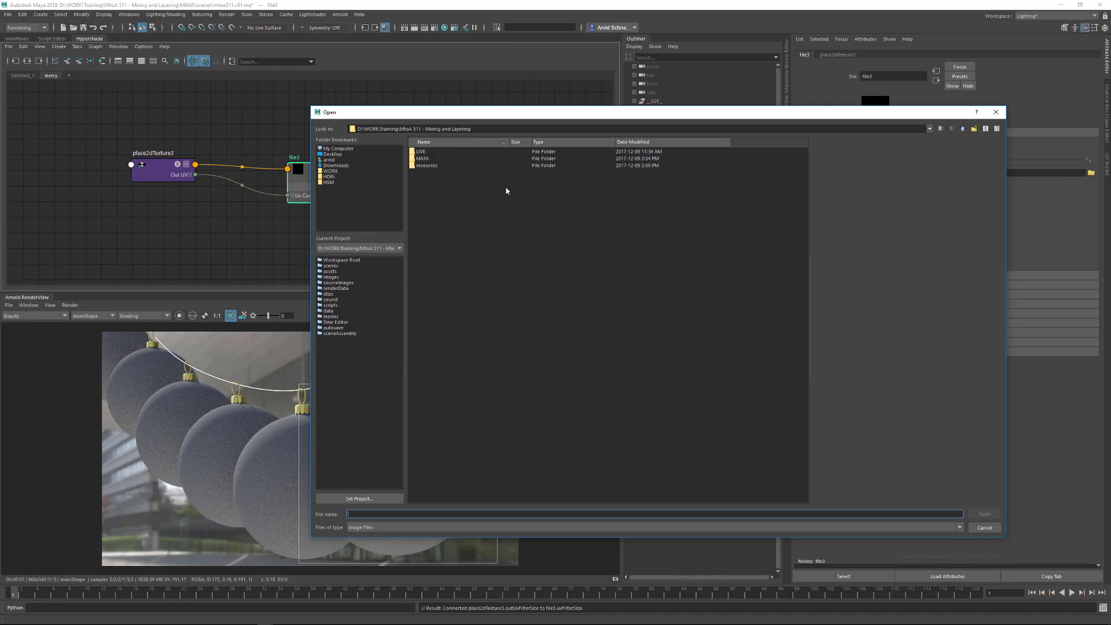
double_click(427, 166)
left_click(440, 166)
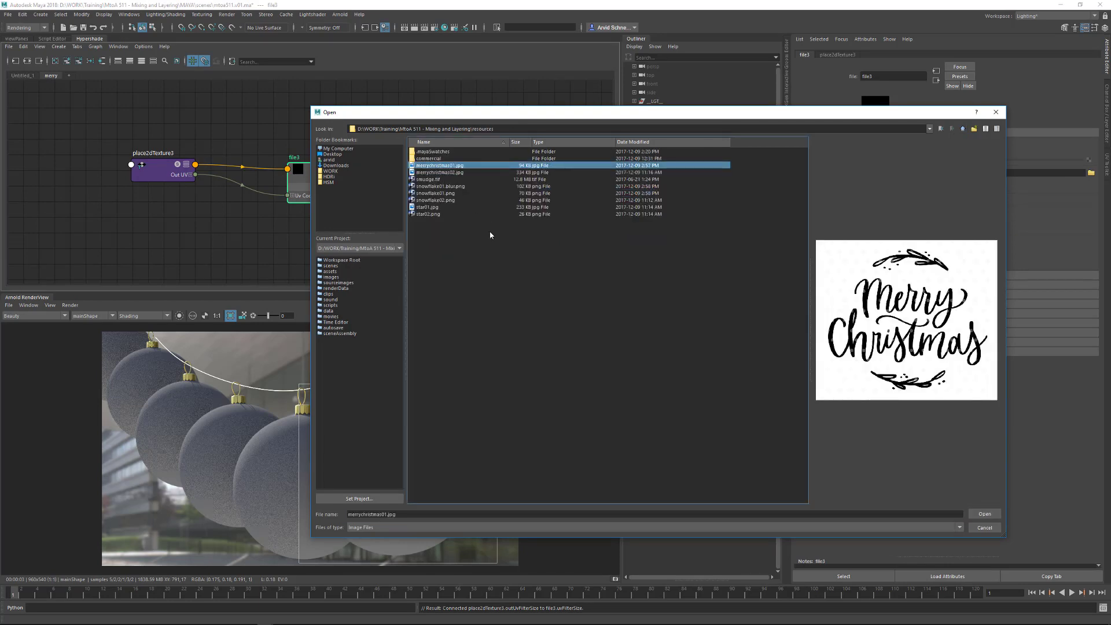
left_click(451, 173)
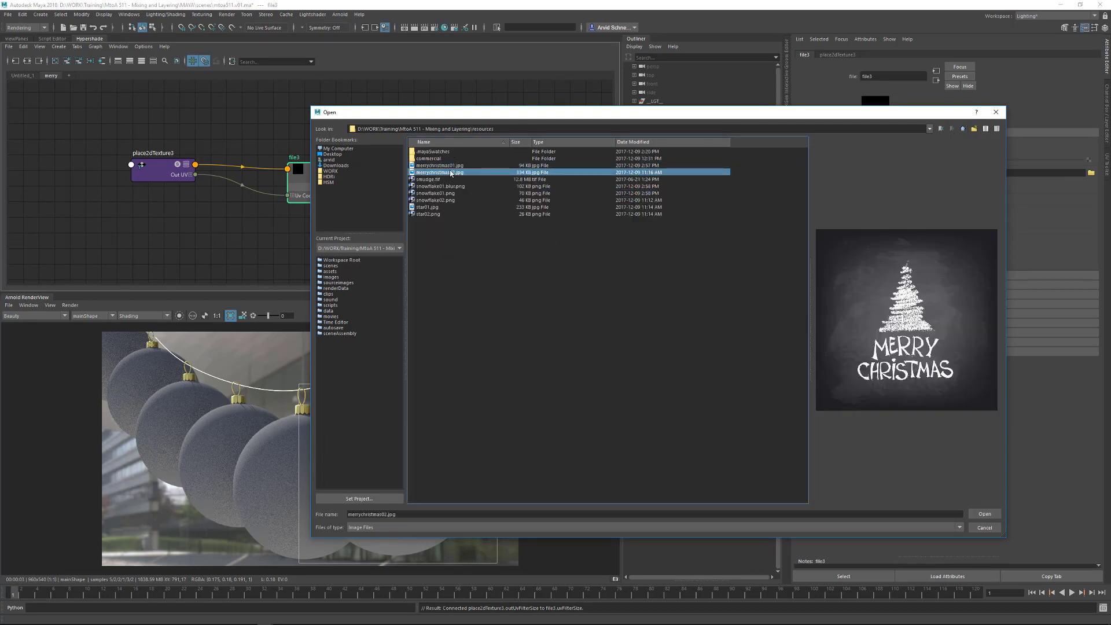
left_click(452, 166)
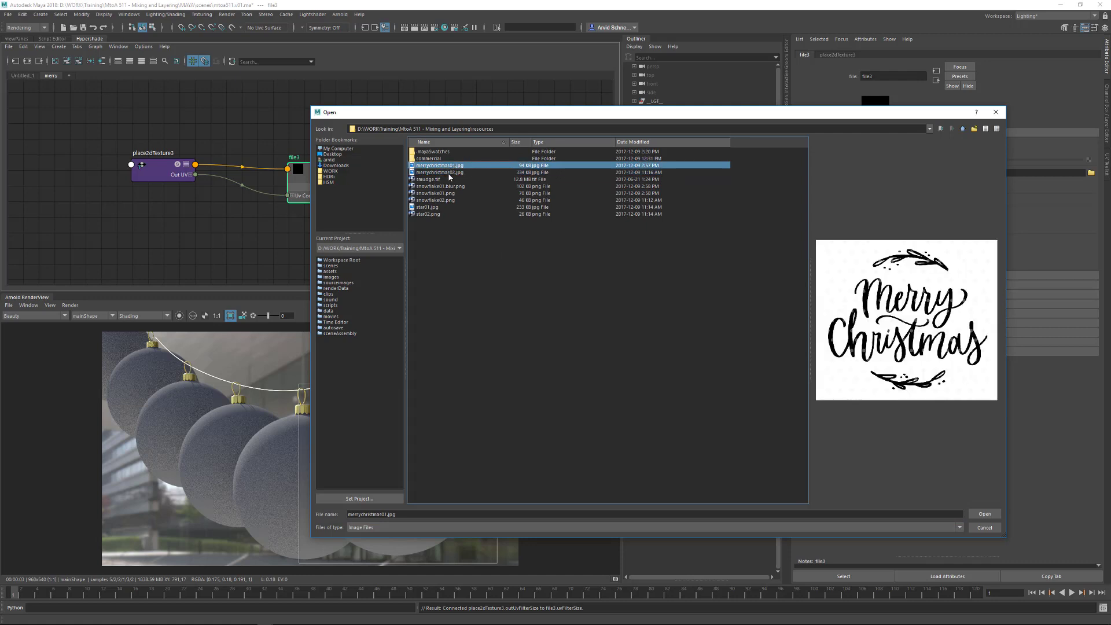
left_click(985, 514)
Connect the file texture's Out Color to the Base Color of ai_merryChristmas and space out the texture nodes
left_click(129, 174)
left_click_drag(130, 173, 92, 180)
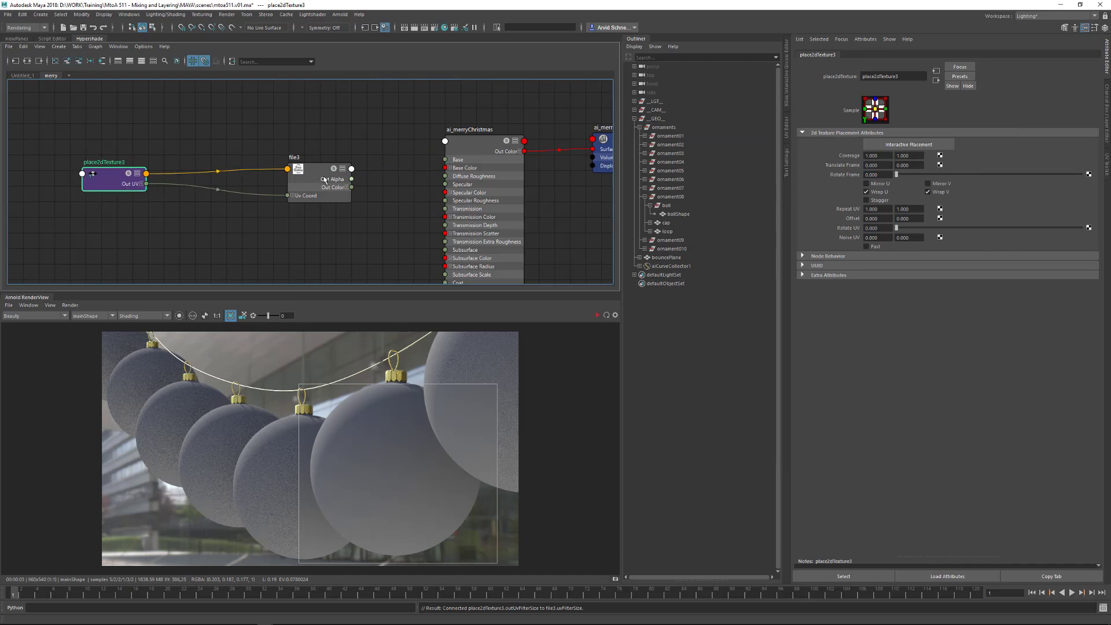
left_click_drag(324, 177, 445, 168)
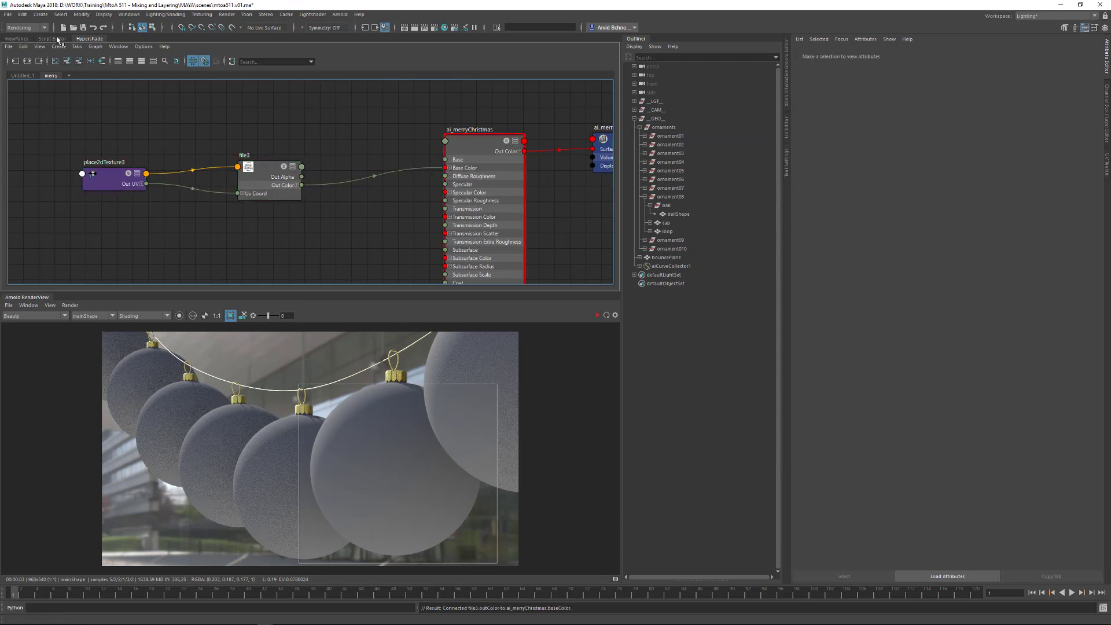
Show the textured ball in the viewport through the persp camera instead of the main camera
left_click(17, 39)
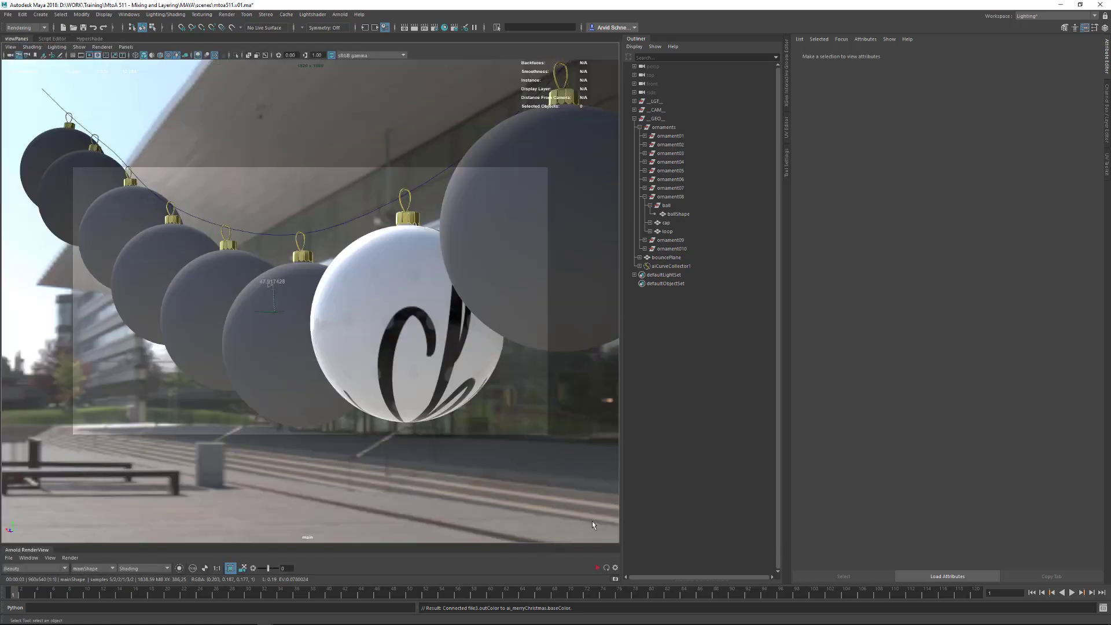
left_click_drag(197, 545, 197, 470)
left_click(126, 47)
mouse_move(150, 55)
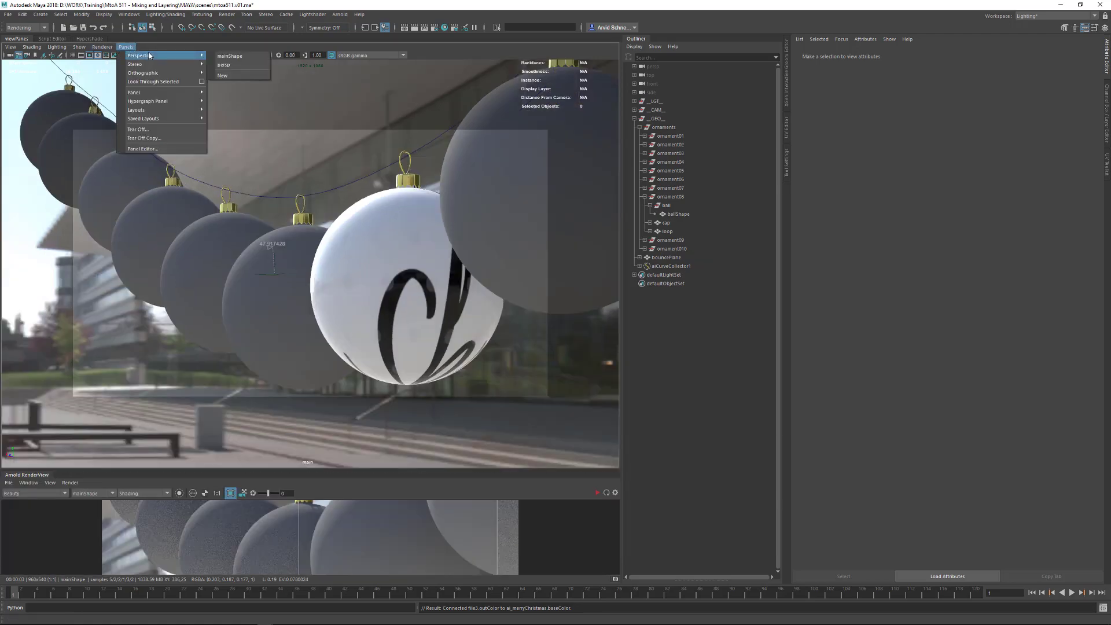
left_click(231, 65)
left_click_drag(174, 301, 298, 272, "alt")
left_click_drag(271, 214, 364, 224, "alt")
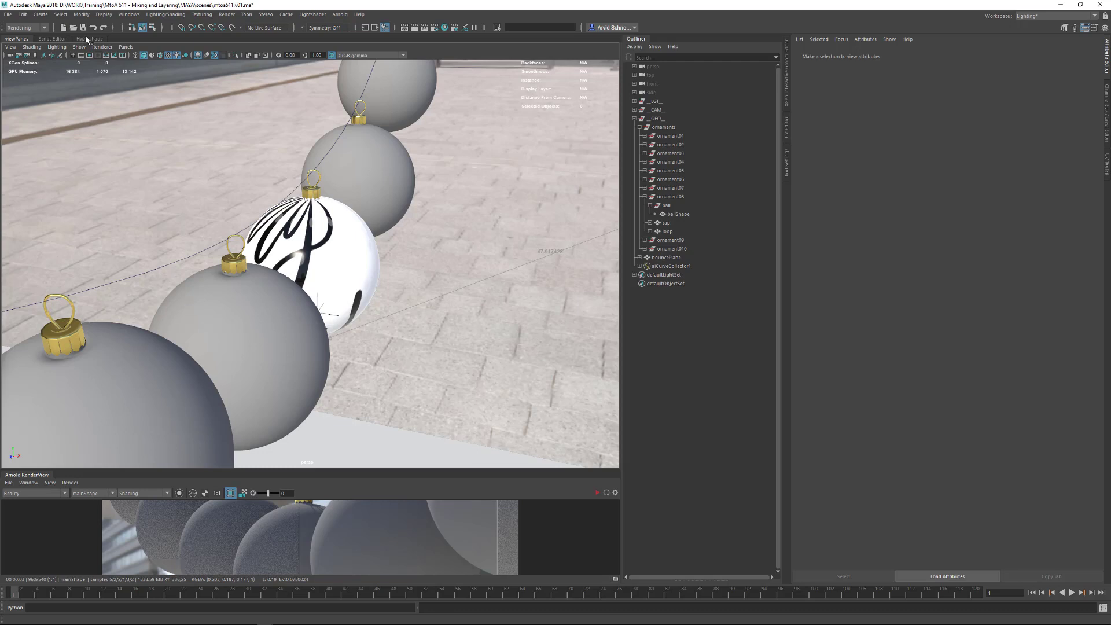
Tear off a copy of the perspective view, dock it beside the Arnold RenderView below the node graph, and return to the Hypershade
left_click(125, 46)
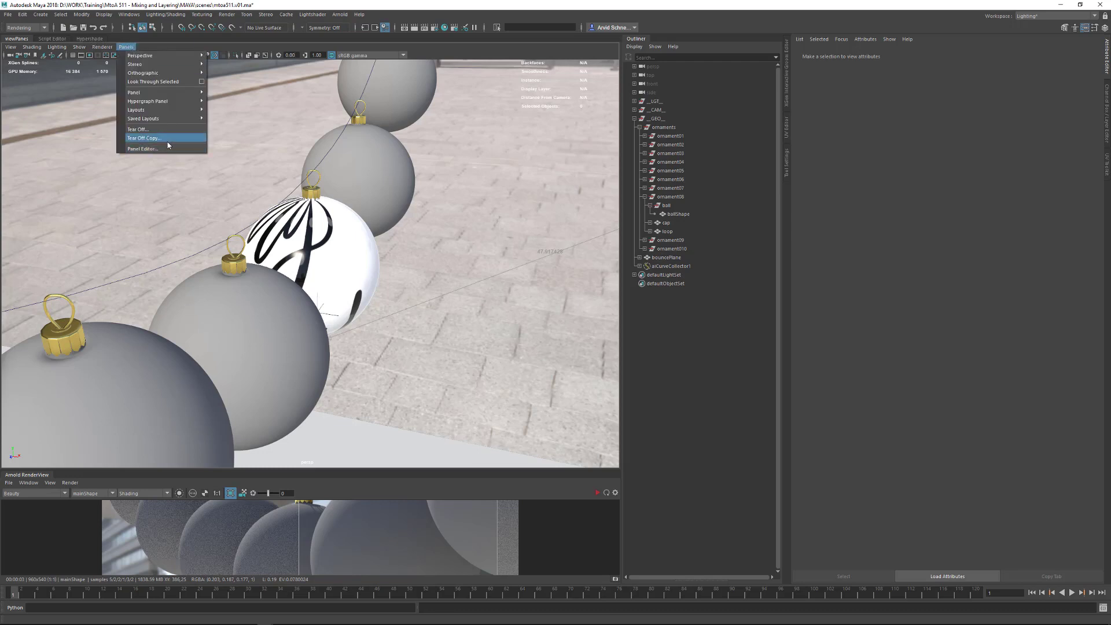
left_click(144, 138)
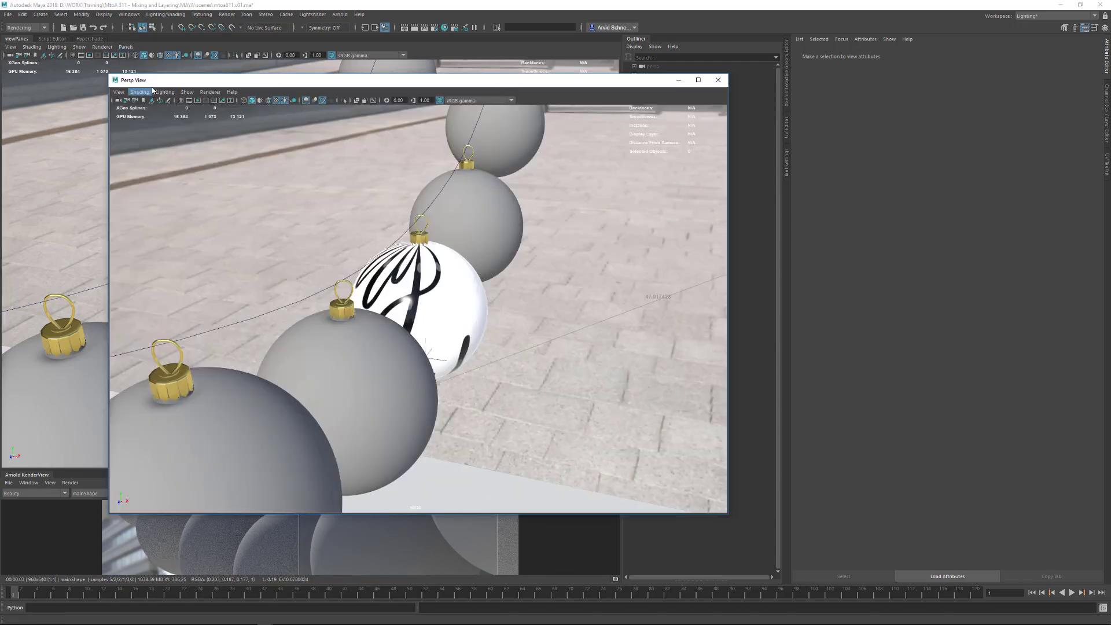
left_click_drag(156, 82, 139, 469)
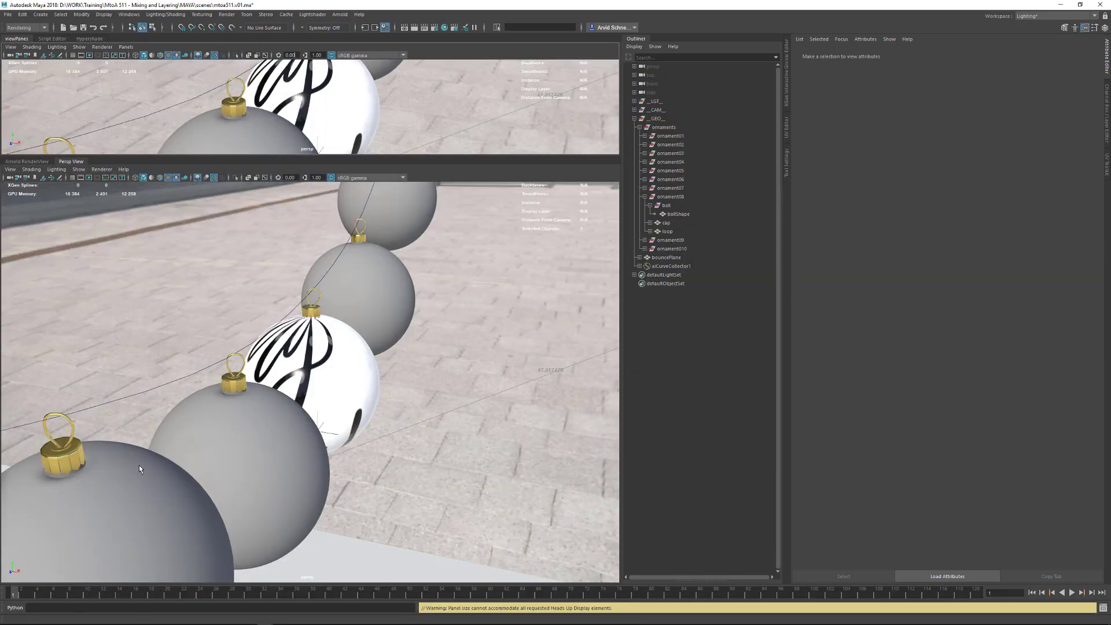
left_click_drag(196, 153, 195, 335)
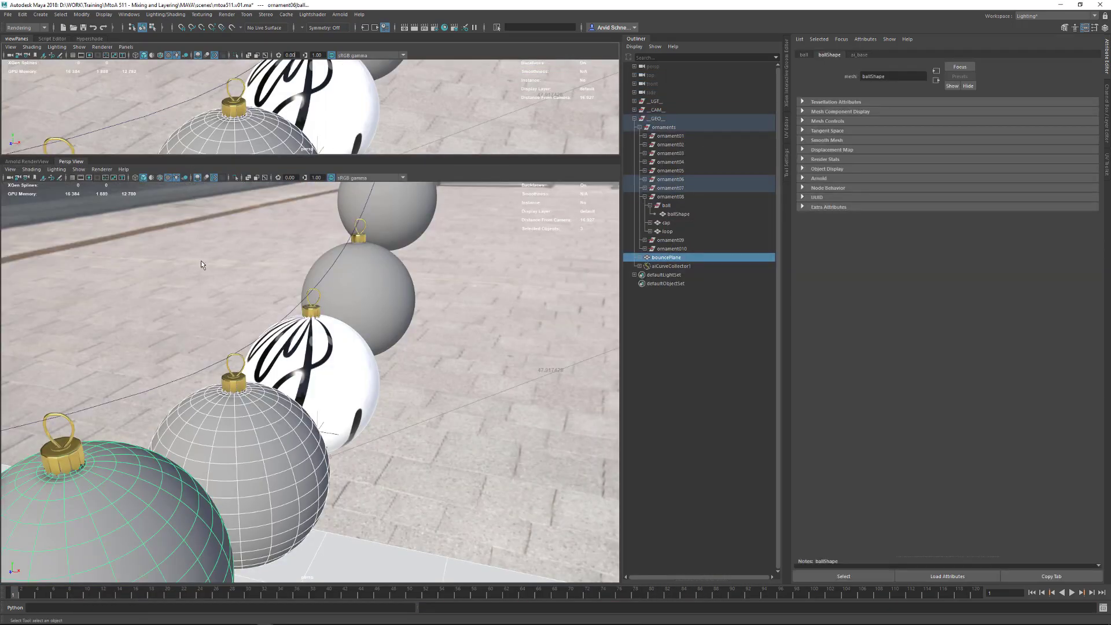
left_click_drag(269, 156, 255, 327)
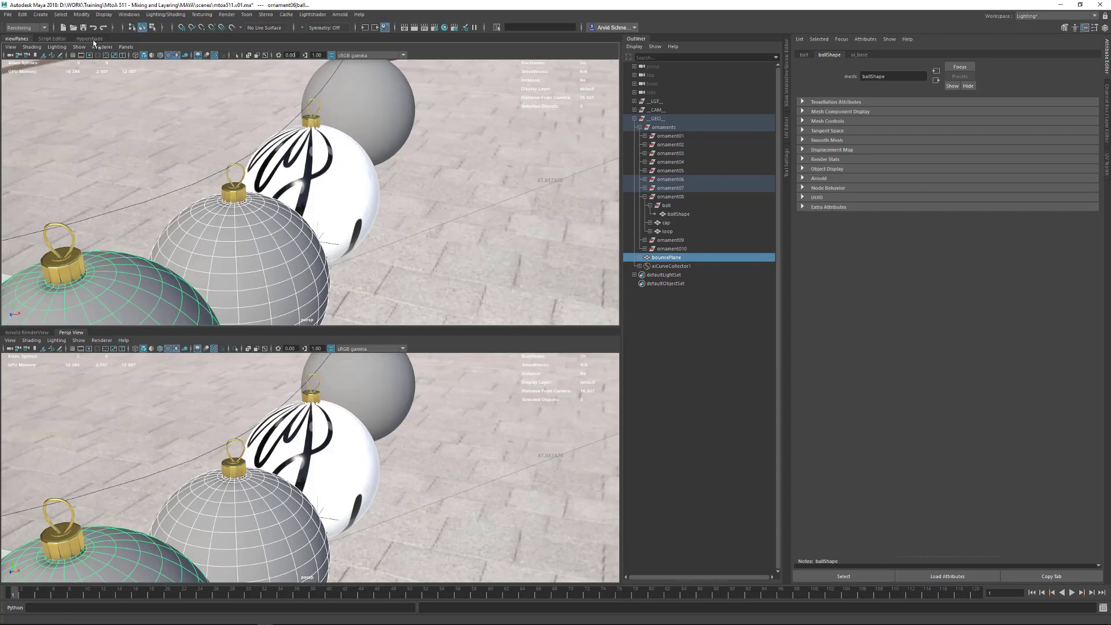
left_click(93, 39)
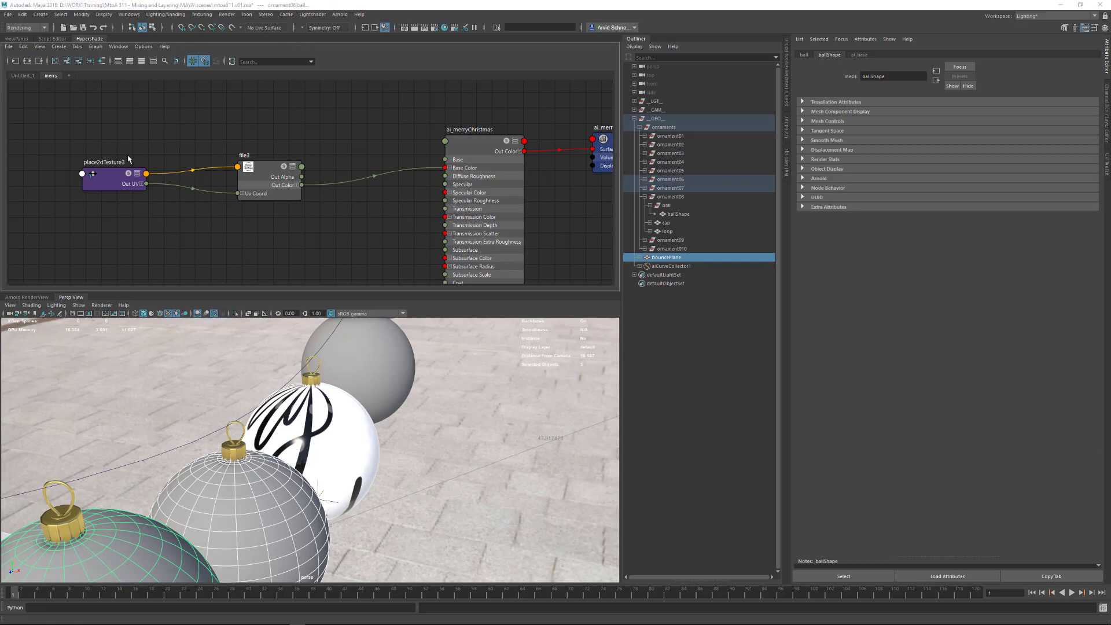
Set the Repeat UV of the Merry Christmas texture's place2dTexture node to 5 in both U and V
left_click(112, 182)
left_click_drag(313, 441, 299, 411, "alt")
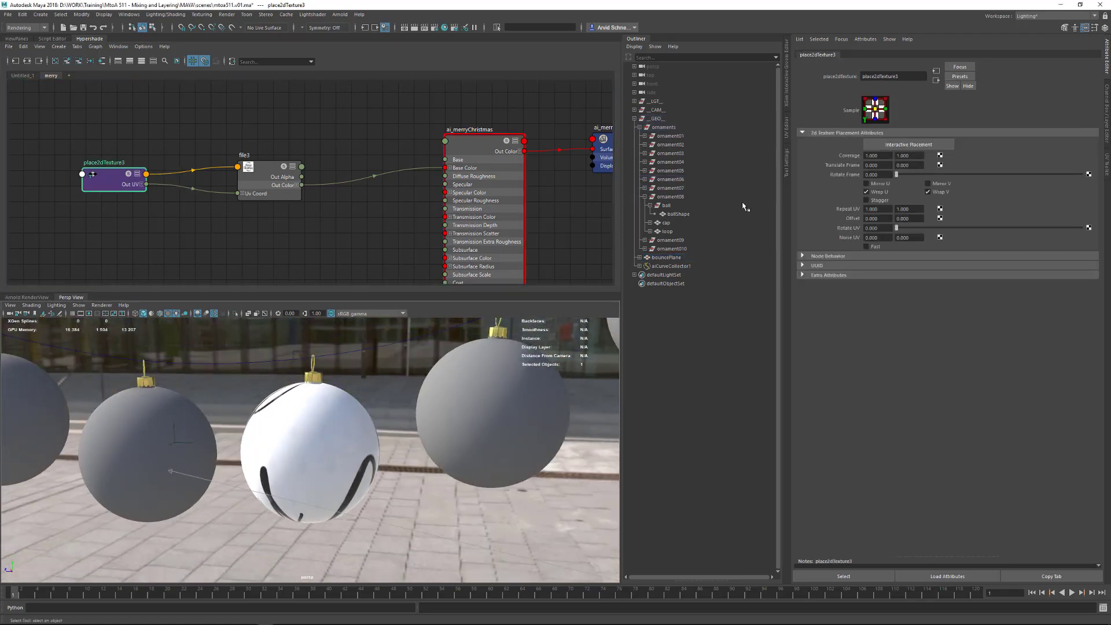
left_click_drag(884, 209, 900, 209, "ctrl")
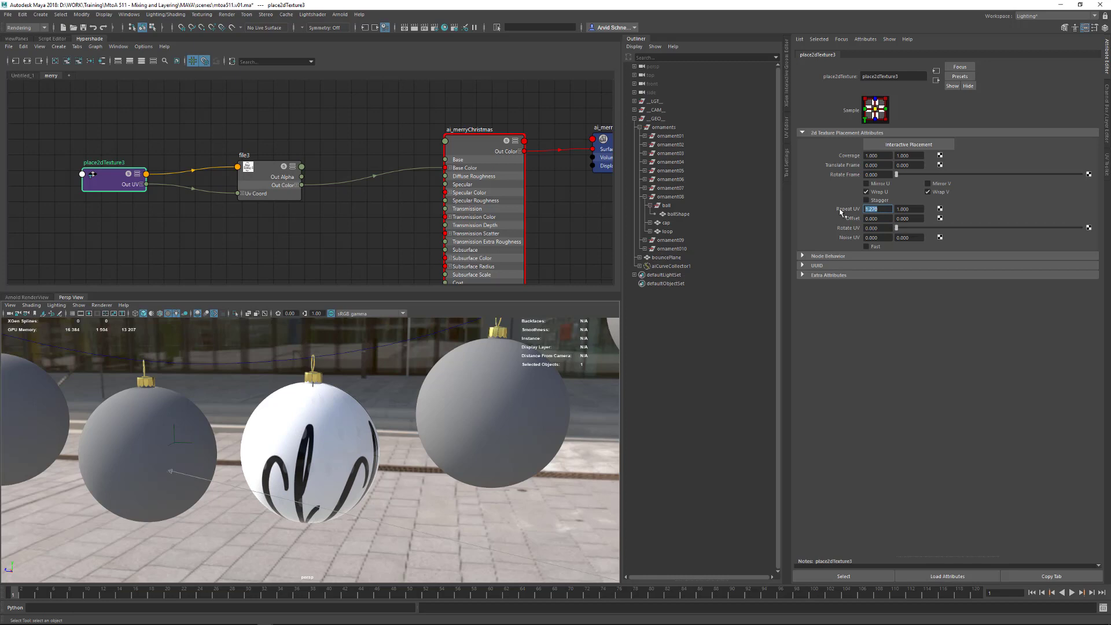
key("ctrl+z")
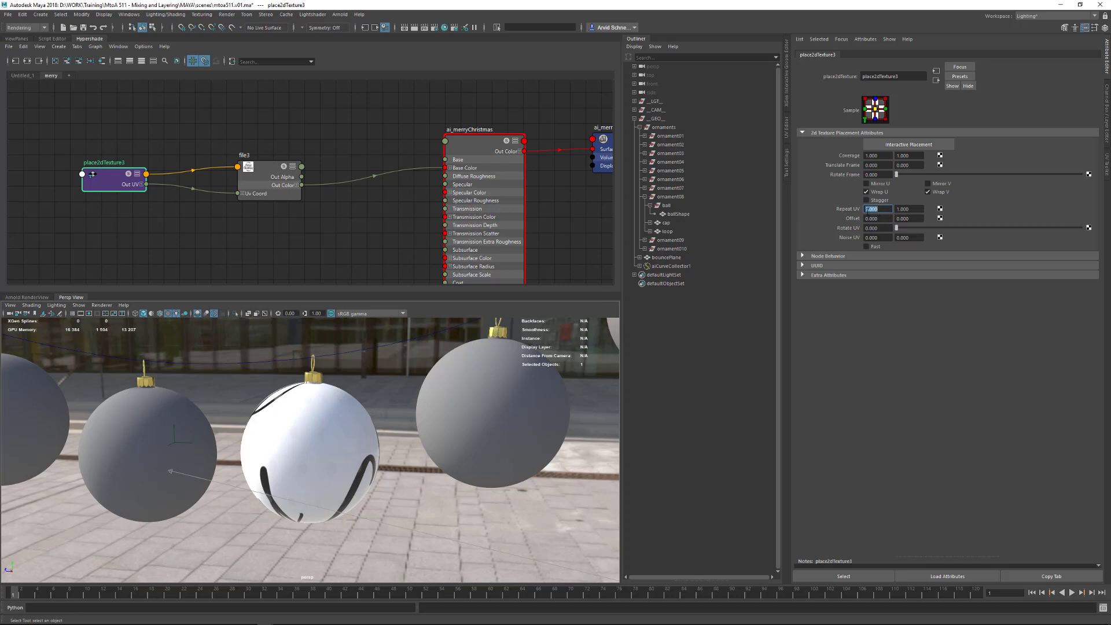
type("5")
key("Return")
key("Tab")
type("5")
key("Return")
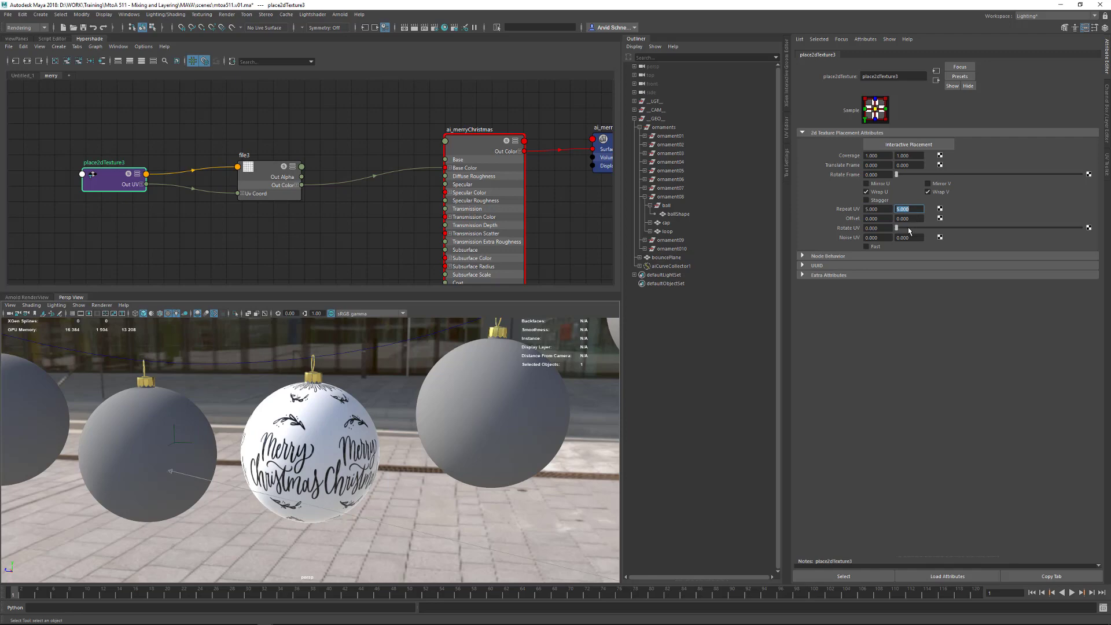
Turn off Wrap U and Wrap V on the texture placement and inspect the ball from different angles
left_click(929, 192)
mouse_move(264, 449)
left_mouse_down("alt")
mouse_move(446, 422)
mouse_move(315, 454)
mouse_move(278, 447)
mouse_move(277, 461)
left_mouse_up("alt")
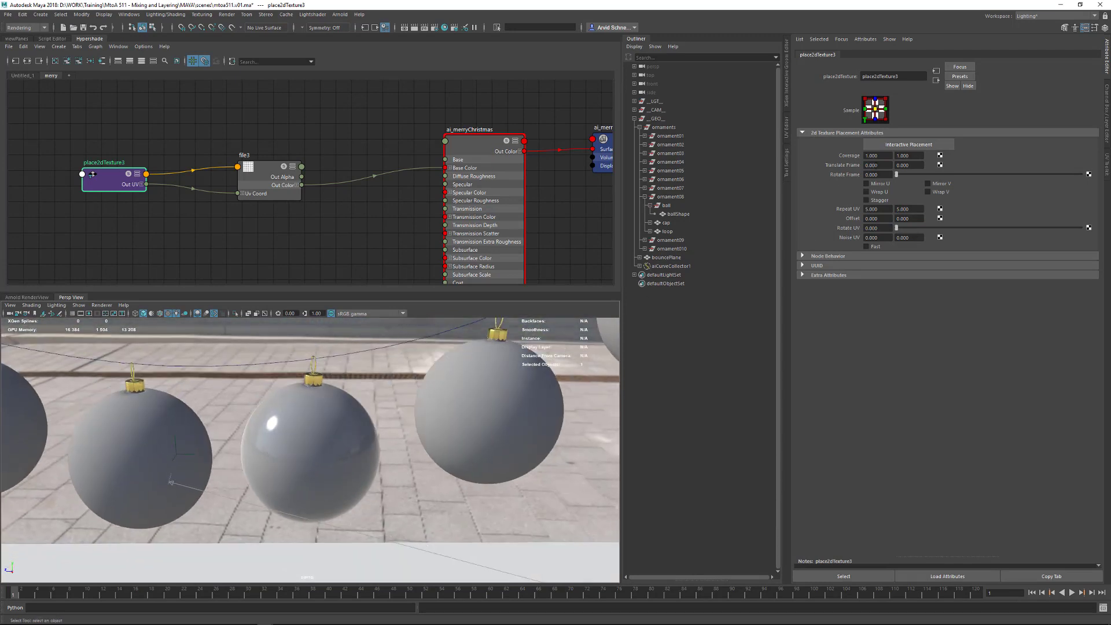
left_click_drag(560, 336, 587, 349, "alt")
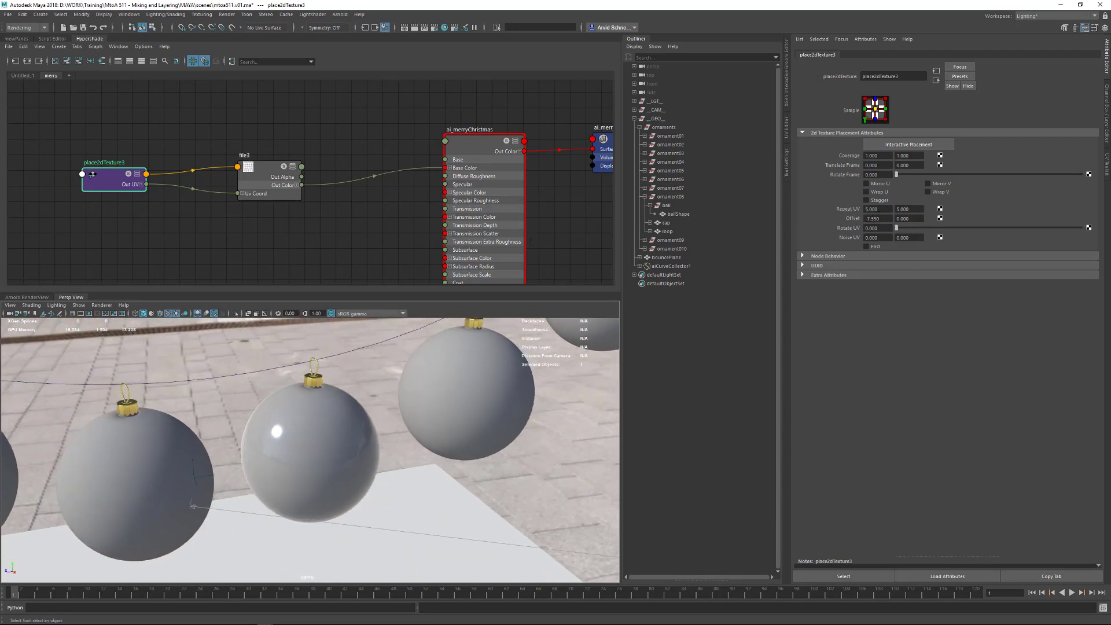
Reset the texture placement's U offset to 0
left_click_drag(884, 218, 803, 216)
type("0")
key("Return")
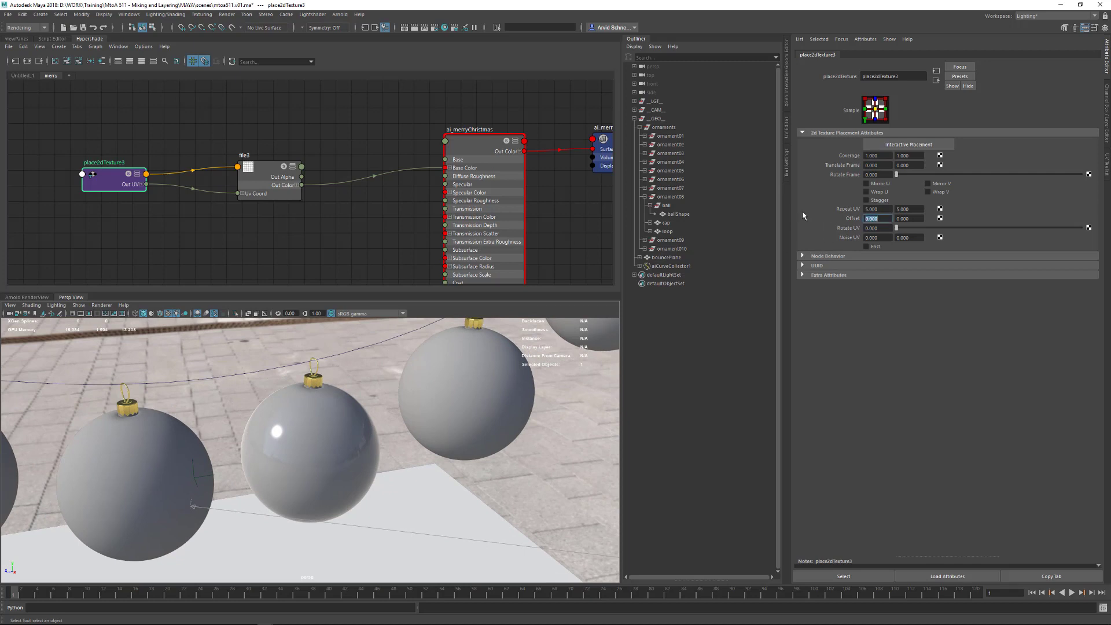
Open the UV Editor and look through its image display options
left_click(788, 126)
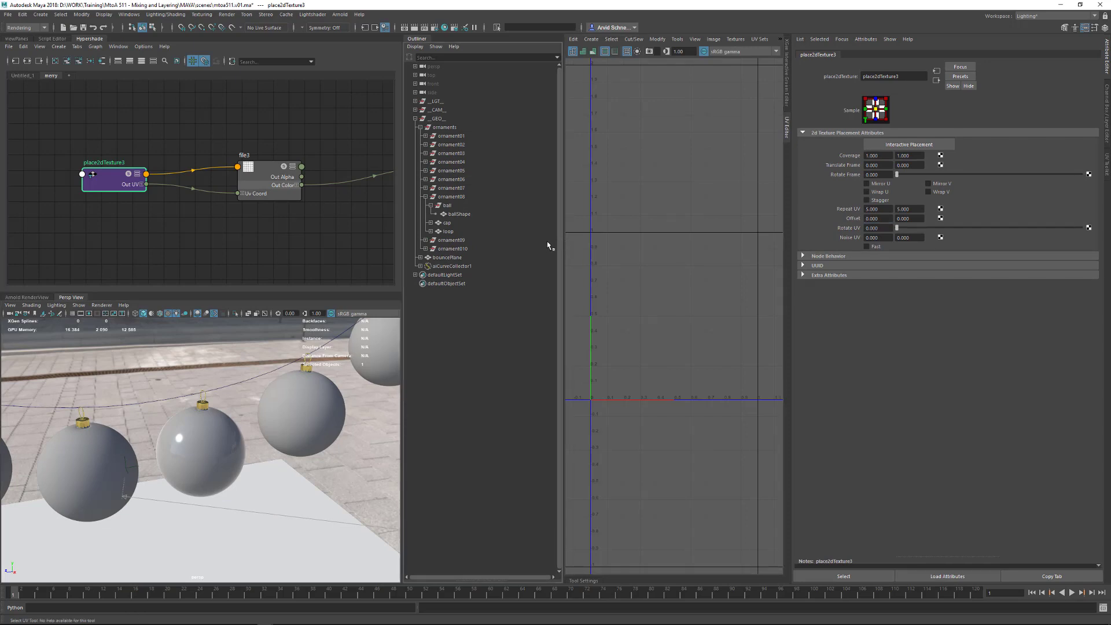
left_click(714, 40)
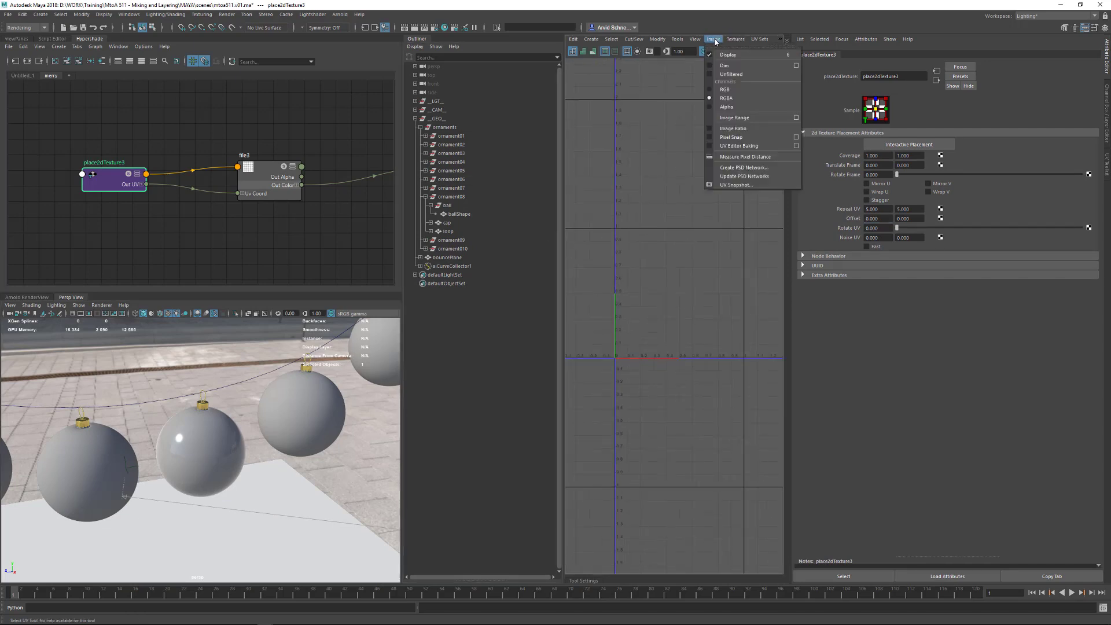
left_click(718, 41)
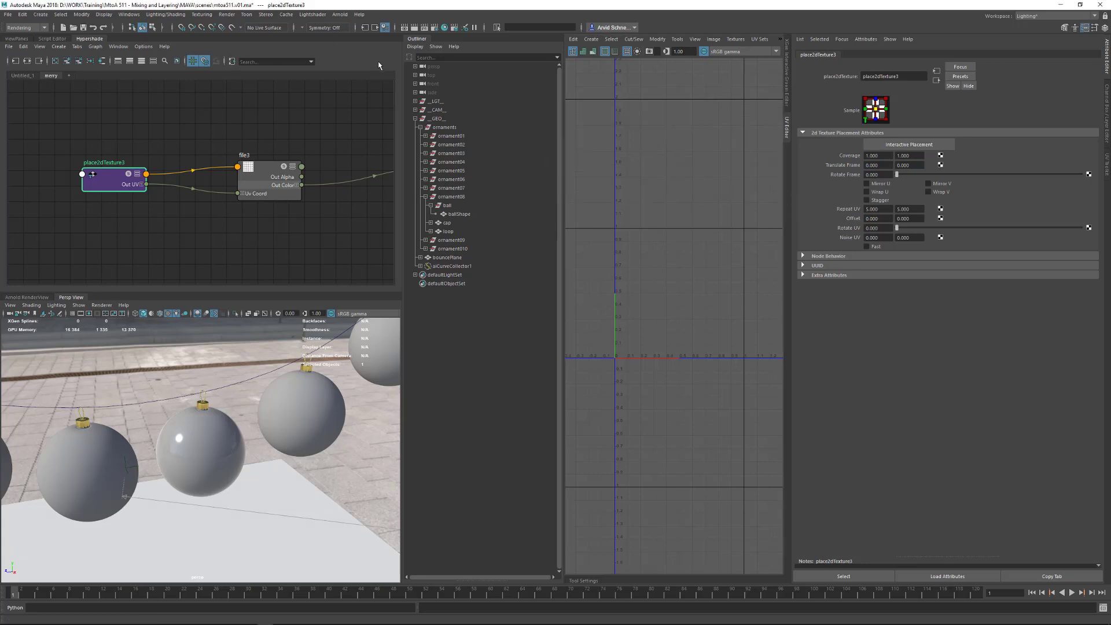
Select the Merry Christmas ball and examine how its texture tiles across the UV space in the UV Editor
left_click(417, 39)
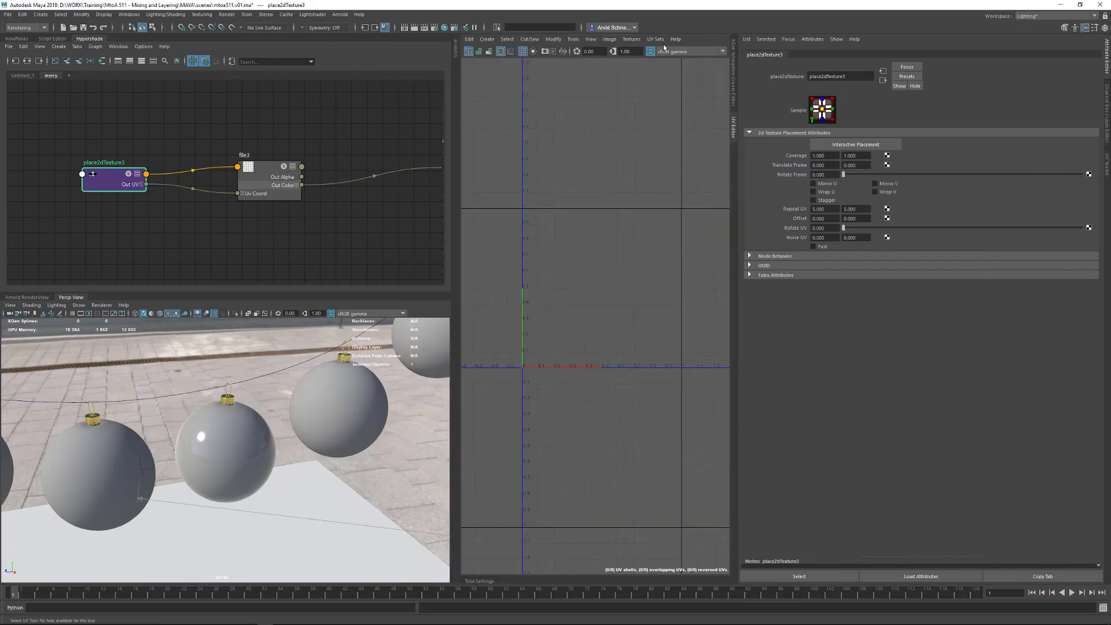
left_click(632, 39)
left_click(611, 82)
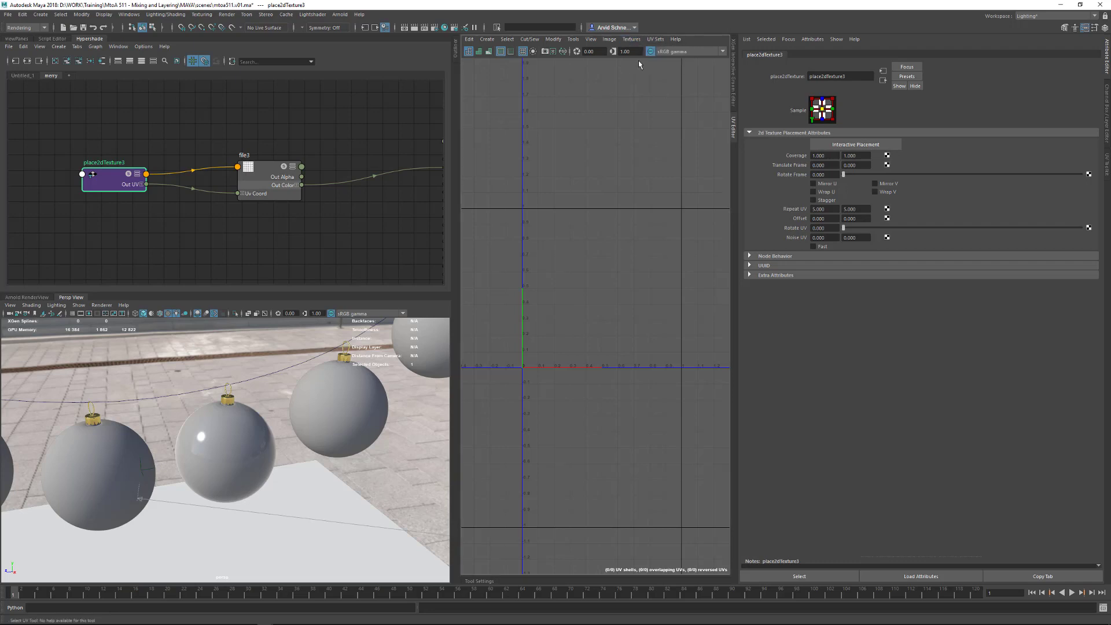
left_click(651, 40)
left_click(657, 40)
left_click(611, 40)
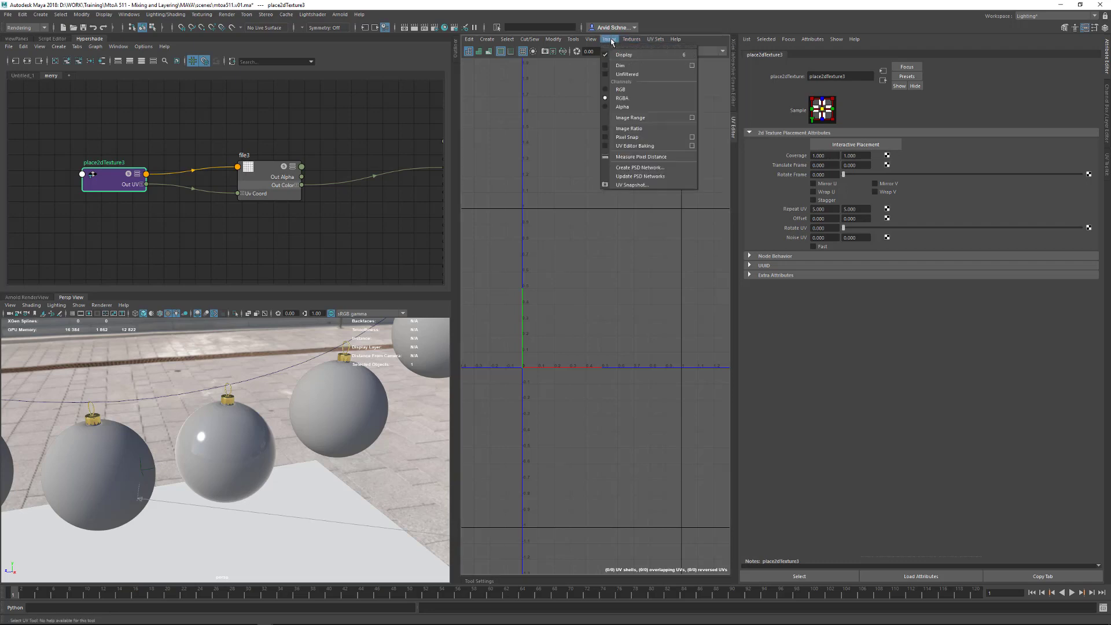
left_click(335, 366)
left_click(230, 458)
right_click_drag(547, 298, 796, 301, "alt")
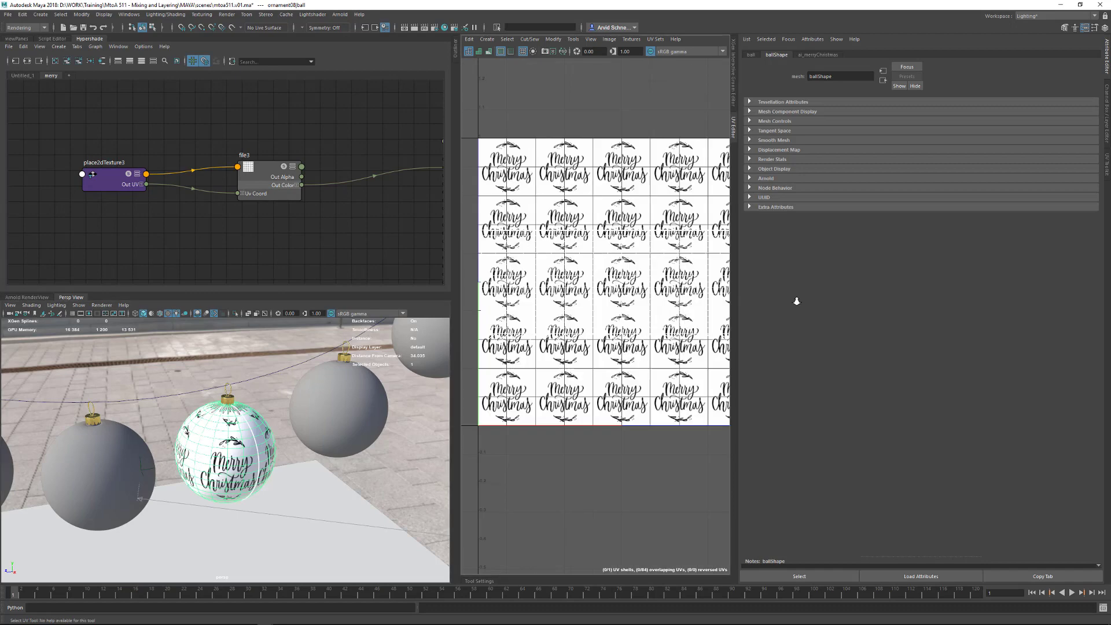
right_click_drag(627, 303, 524, 329, "alt")
middle_click_drag(522, 330, 560, 290, "alt")
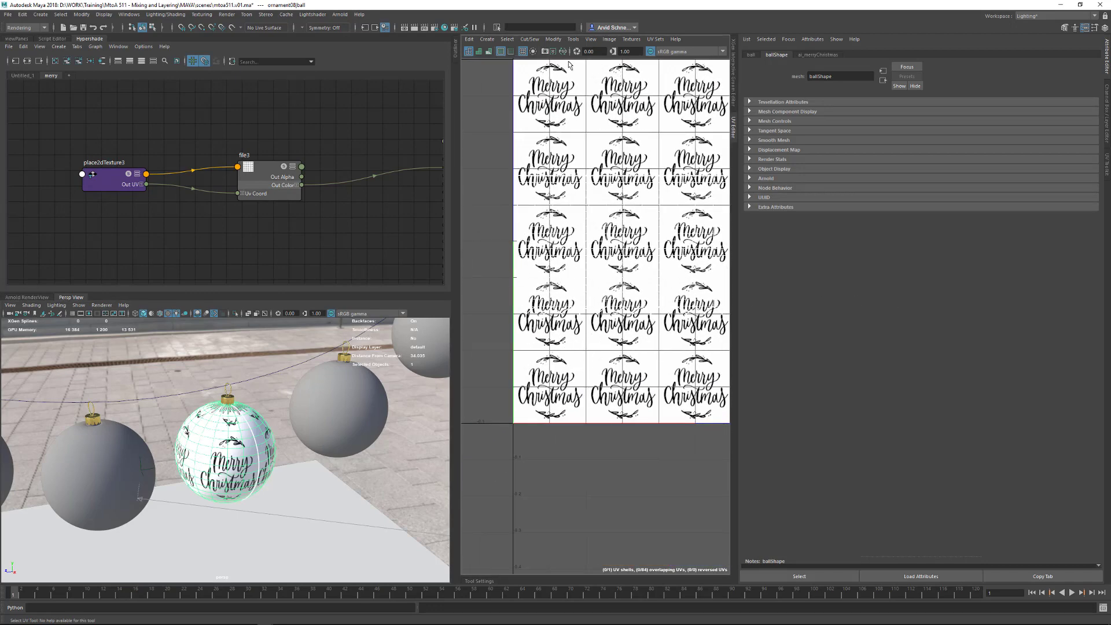
Toggle the UV Editor's image display option and examine the individual Merry Christmas tiles up close
left_click(526, 51)
left_click(528, 53)
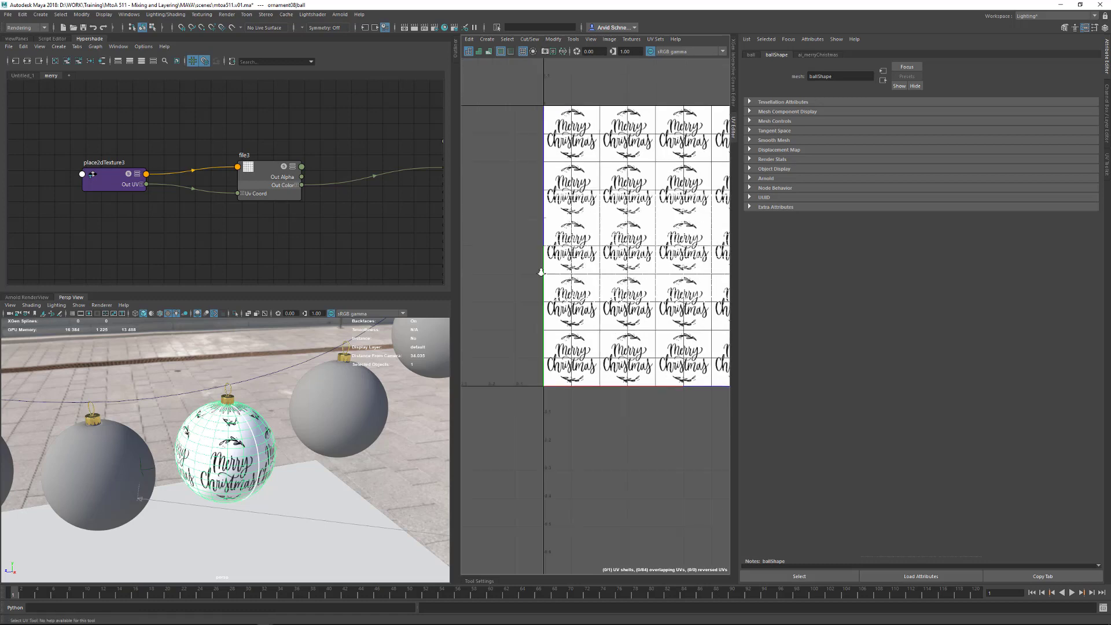
scroll(657, 234, "down", 4)
scroll(648, 313, "up", 7)
middle_click_drag(539, 269, 633, 244, "alt")
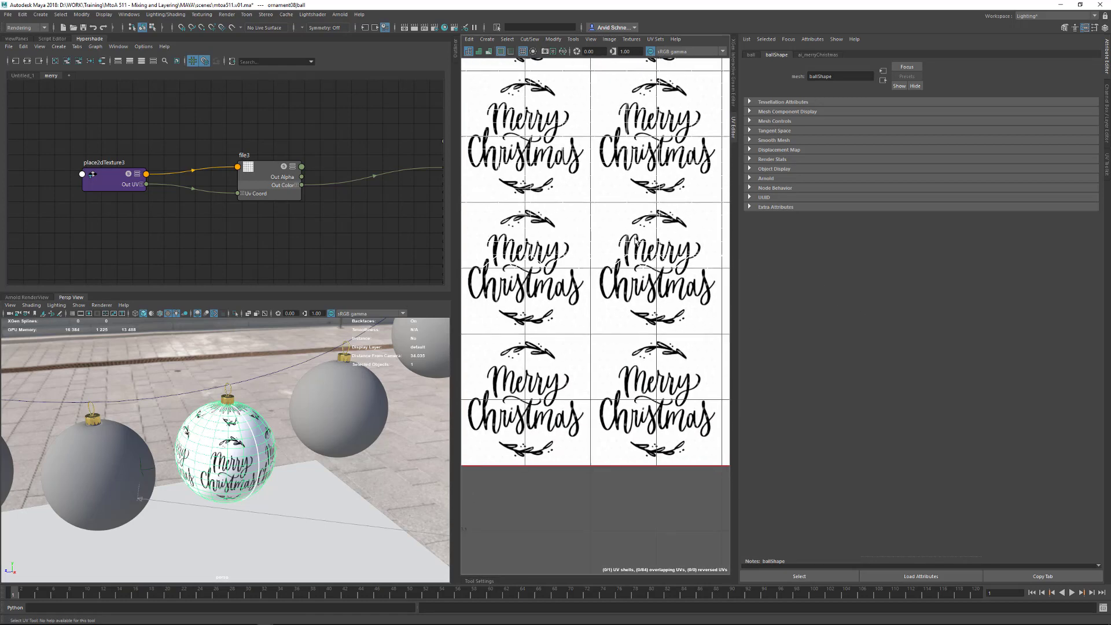
right_click_drag(635, 239, 628, 184, "alt")
Turn off Wrap U and Wrap V on the ball's texture placement and slightly adjust its V offset
left_click(97, 183)
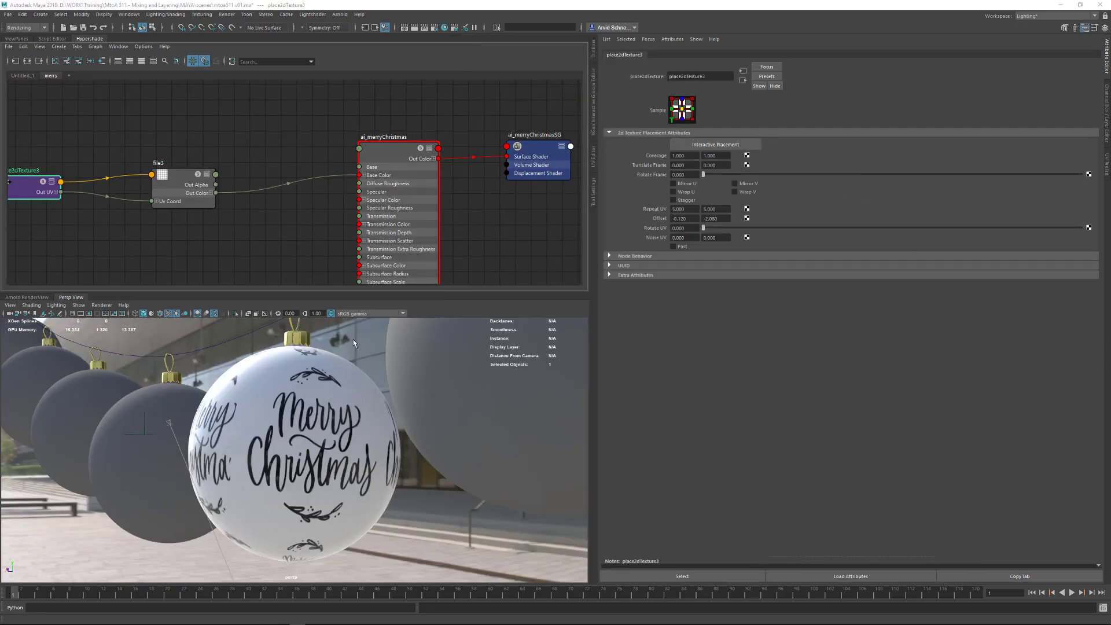
left_click(684, 191)
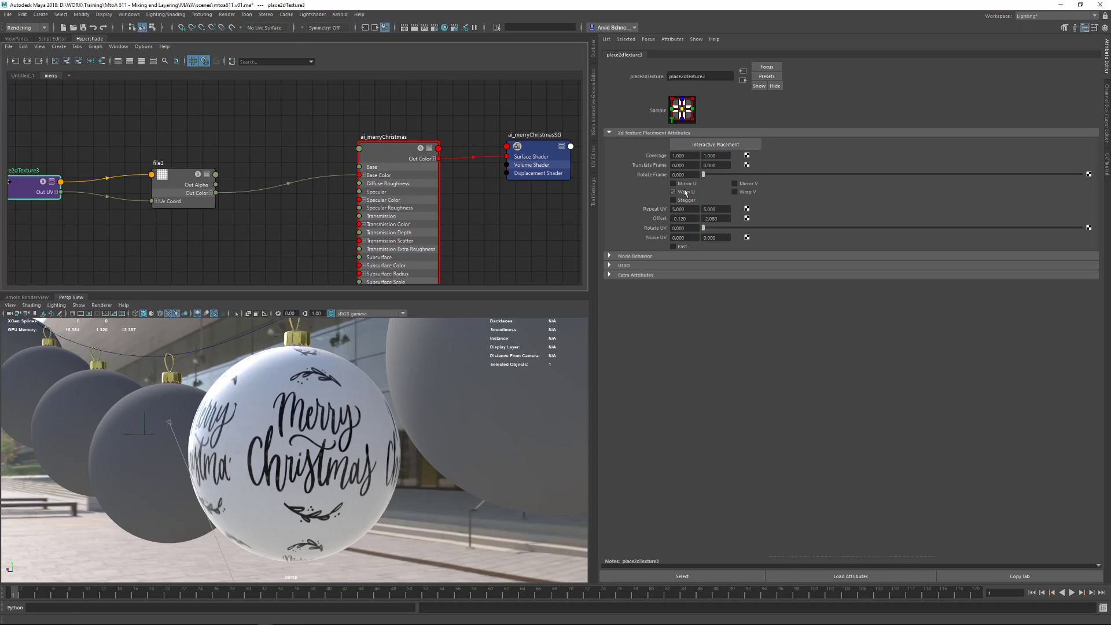
left_click(689, 194)
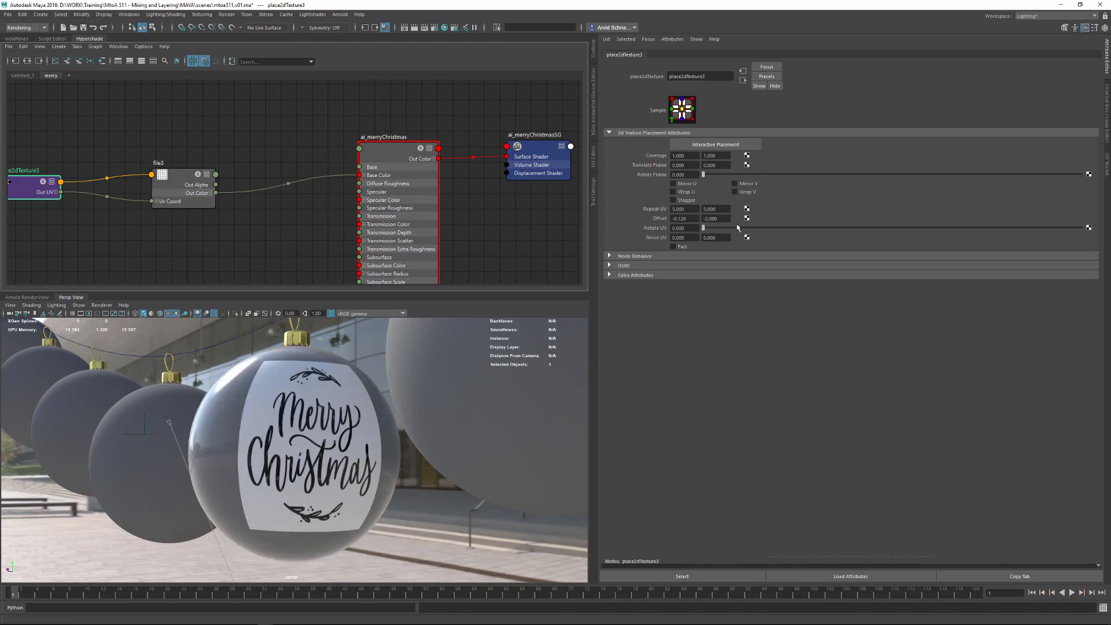
left_click_drag(724, 219, 722, 220, "ctrl")
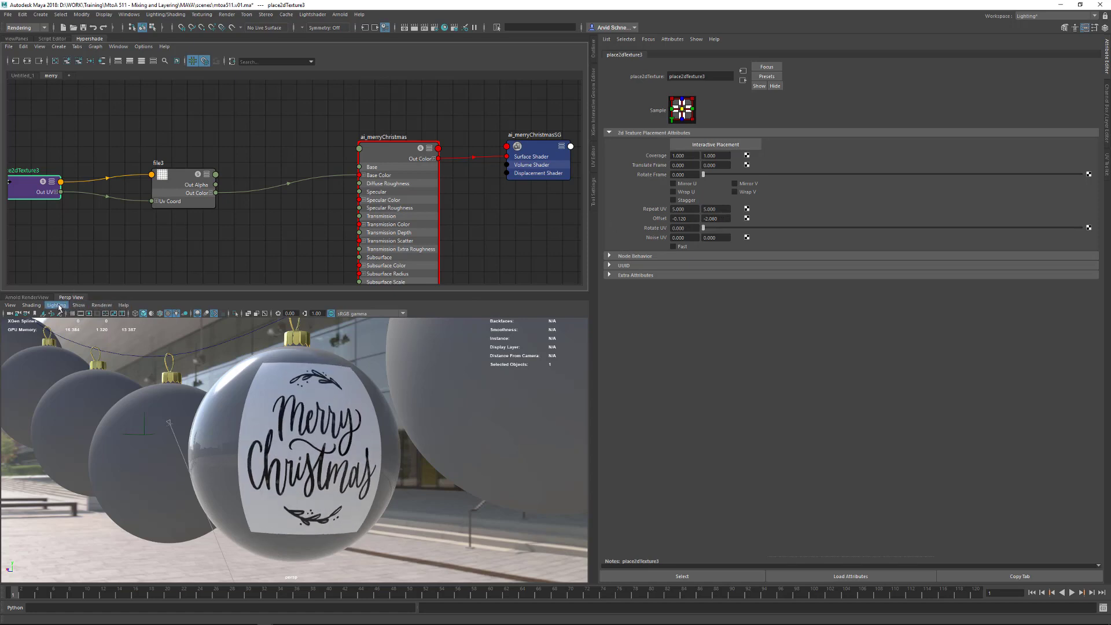
Enlarge the perspective view in the upper viewport and look through the mainShape camera
left_click(24, 39)
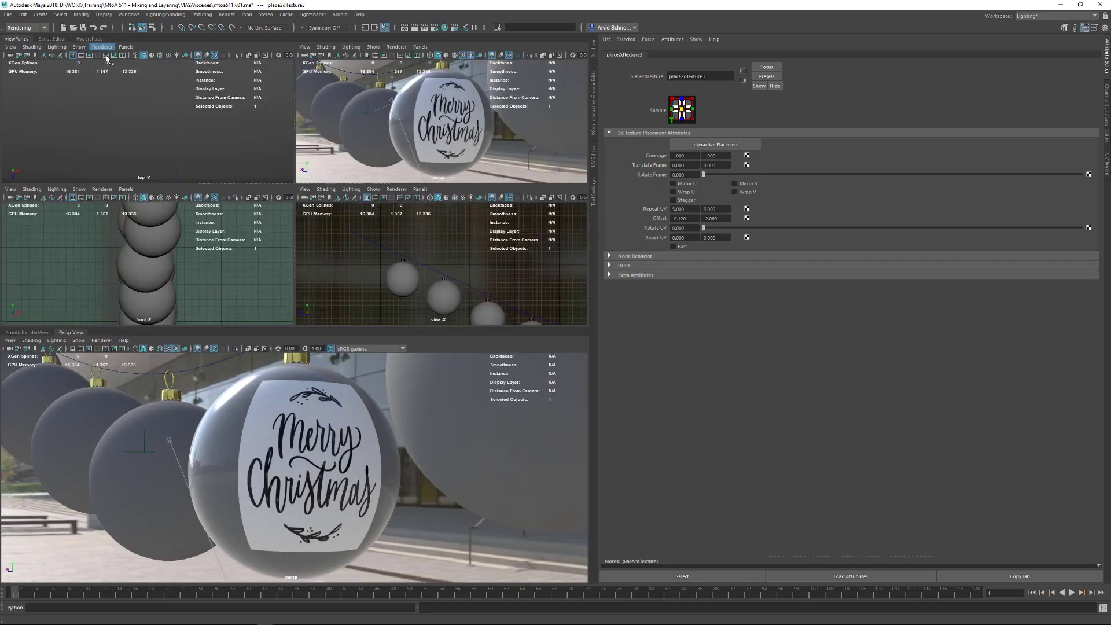
left_click(397, 110)
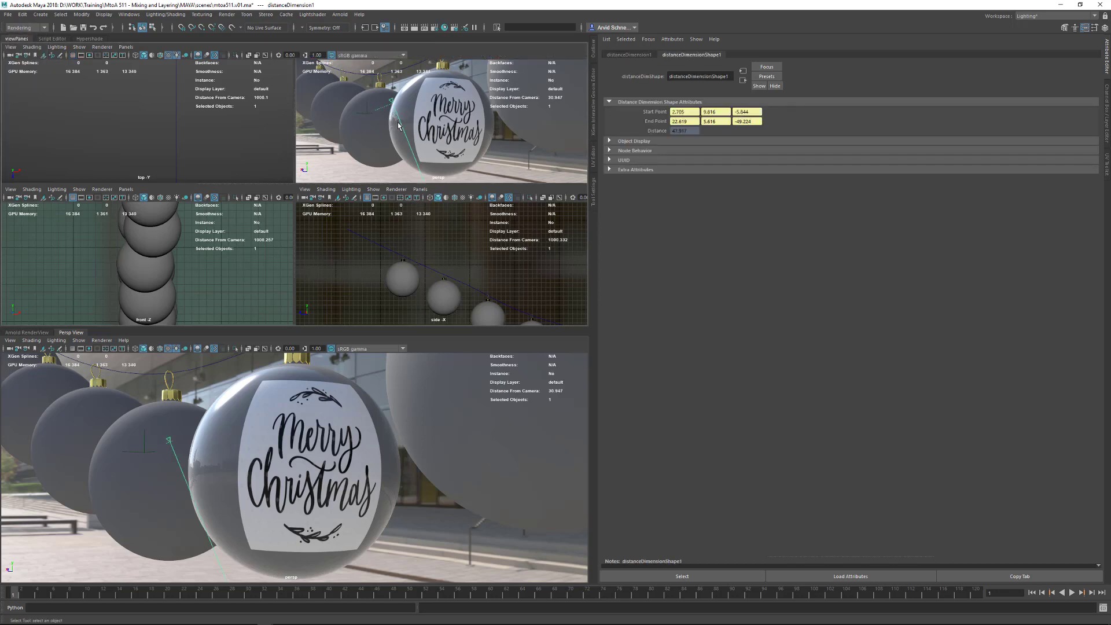
key("space")
left_click(126, 47)
mouse_move(173, 53)
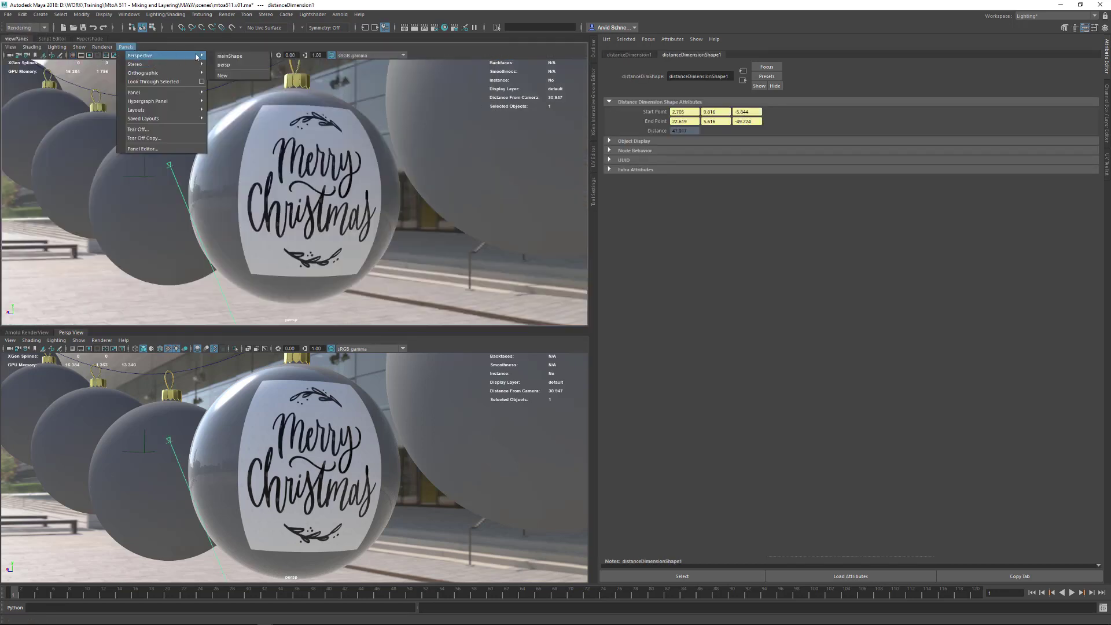
left_click(243, 57)
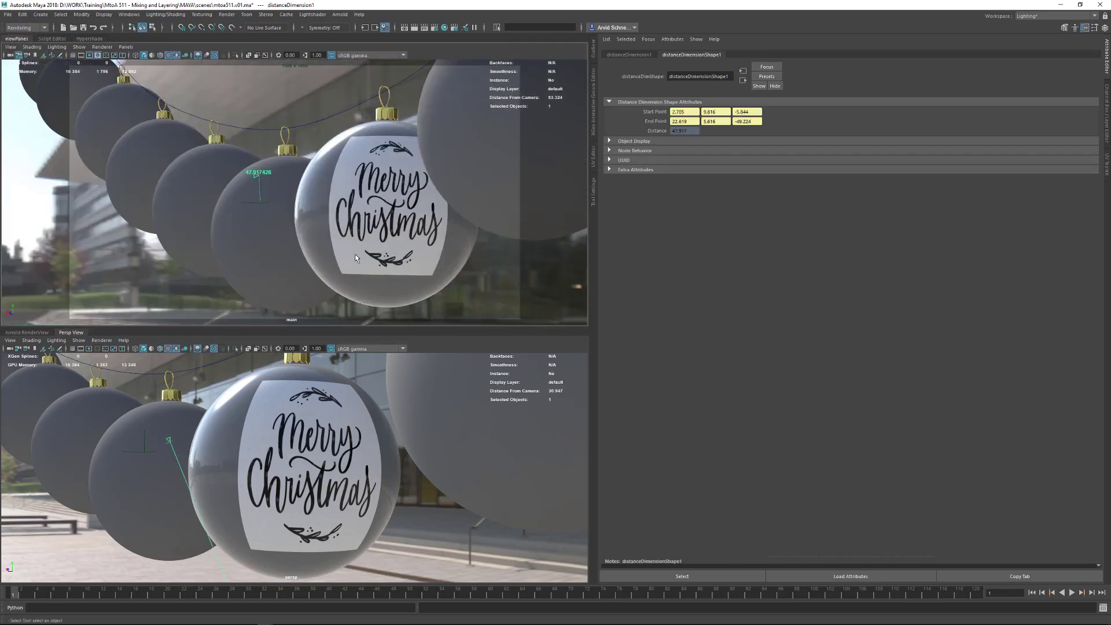
Reposition the print on place2dTexture3 with offset 0.040 and -2.030, widened U coverage, Translate Frame U 0.010 and a UV rotation of about -6
left_click(607, 39)
mouse_move(649, 39)
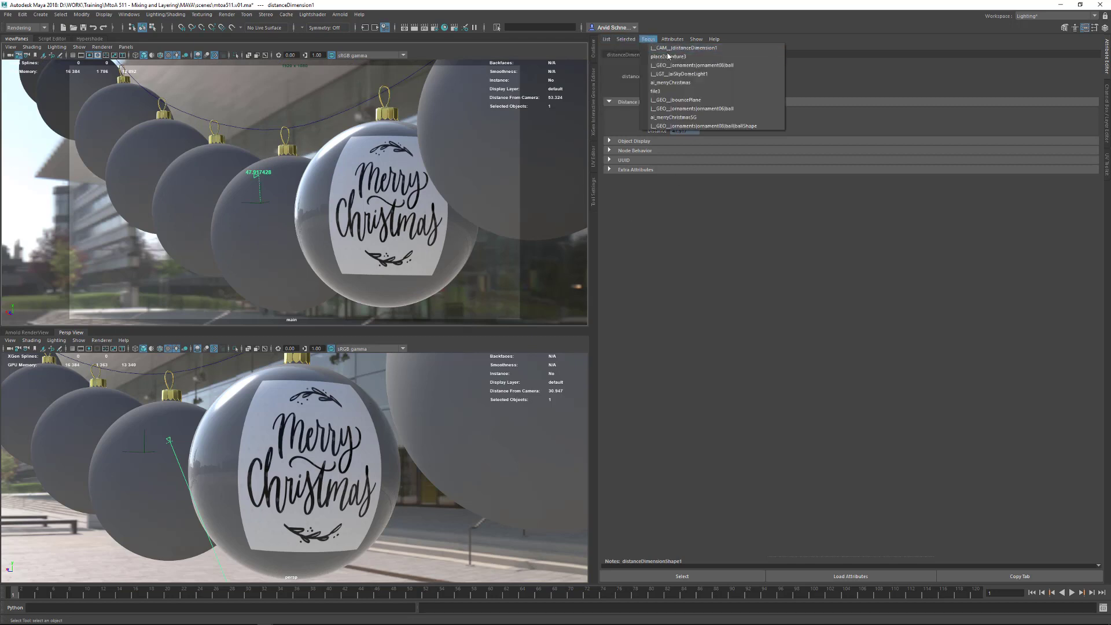
left_click(669, 56)
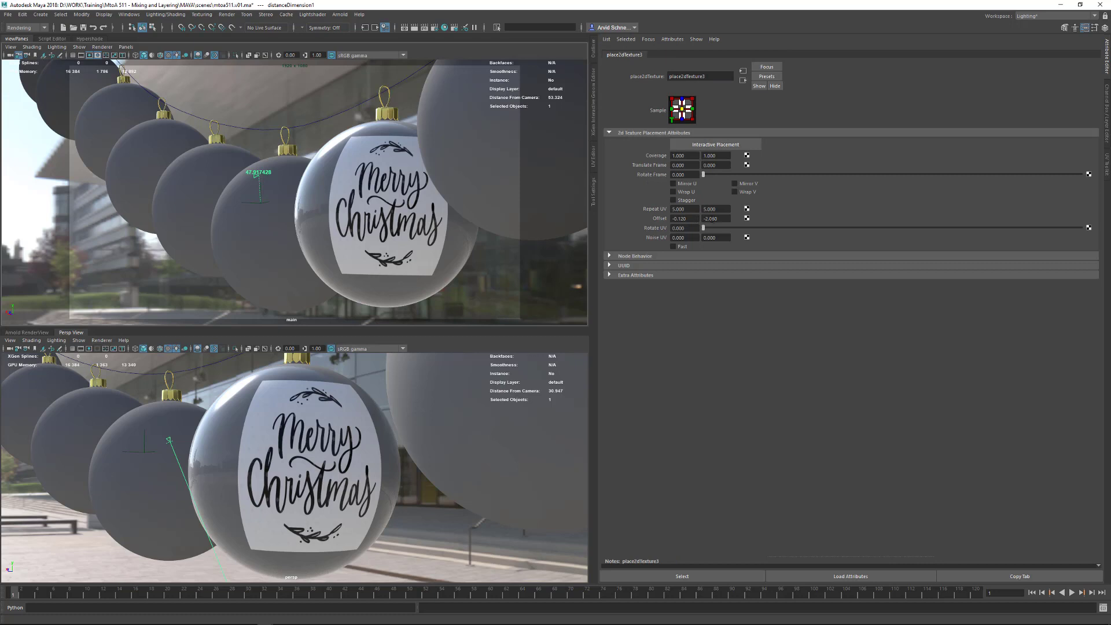
left_click_drag(712, 221, 695, 217, "ctrl")
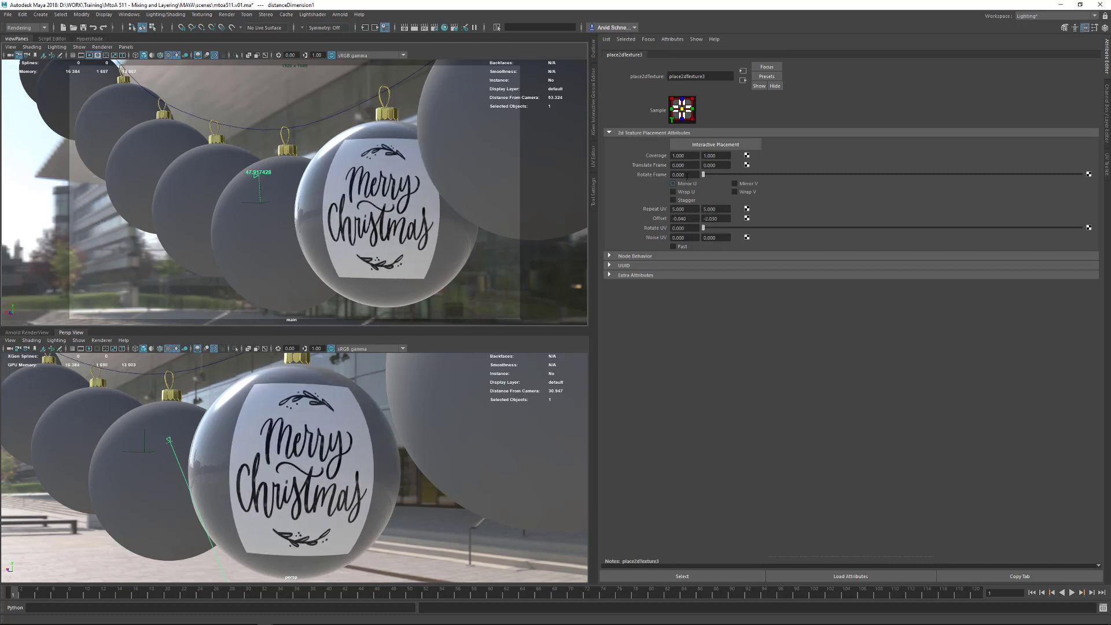
left_click_drag(691, 165, 715, 158, "ctrl")
mouse_move(688, 219)
left_mouse_down("ctrl")
mouse_move(702, 229)
mouse_move(683, 230)
left_mouse_up("ctrl")
left_click_drag(321, 304, 414, 279, "ctrl")
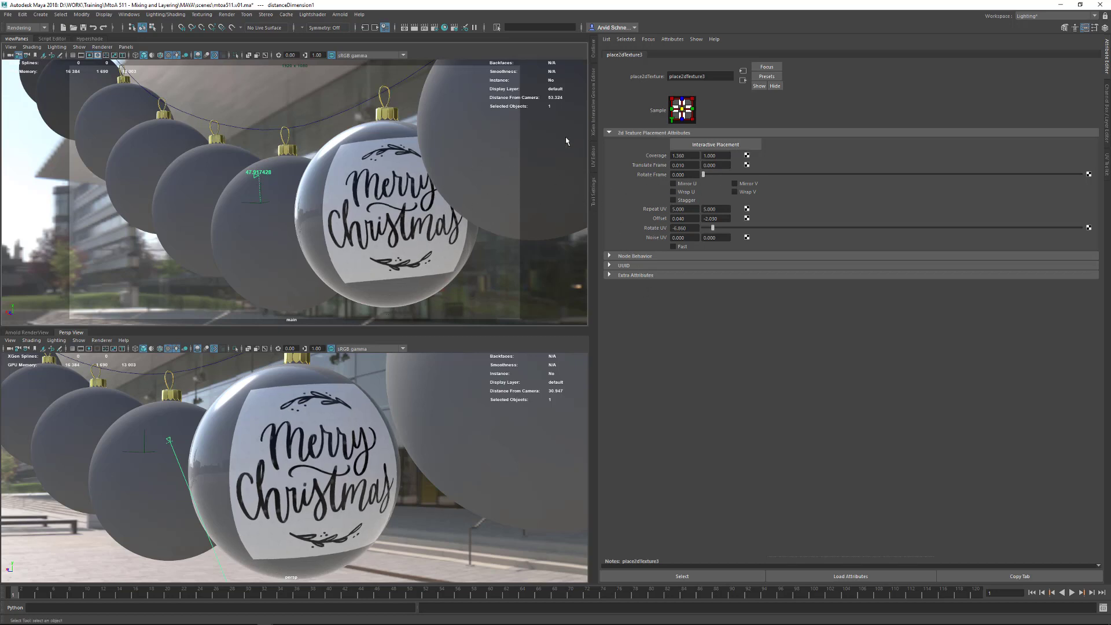
Set the Default Color in the Merry Christmas file texture's Color Balance settings to white
left_click(86, 39)
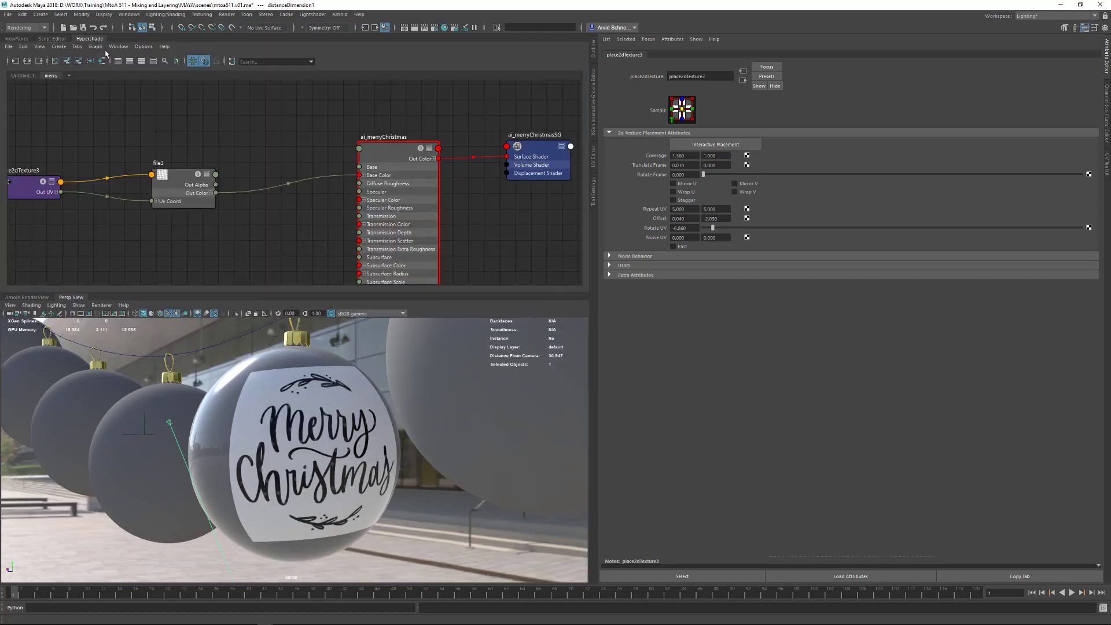
left_click(179, 177)
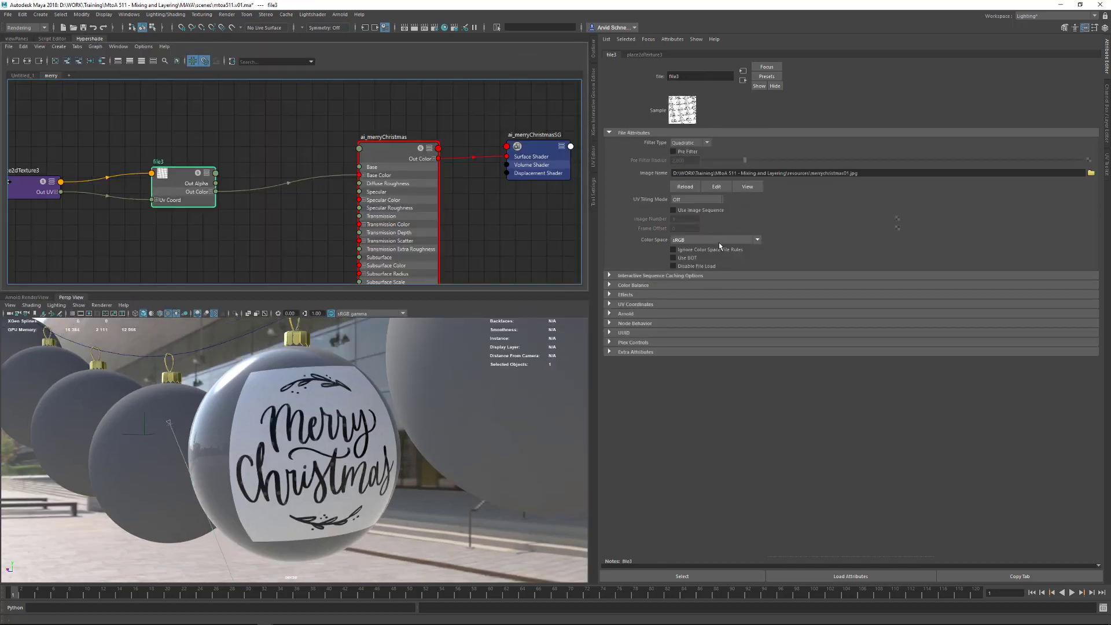
left_click(625, 295)
left_click(628, 294)
left_click(633, 286)
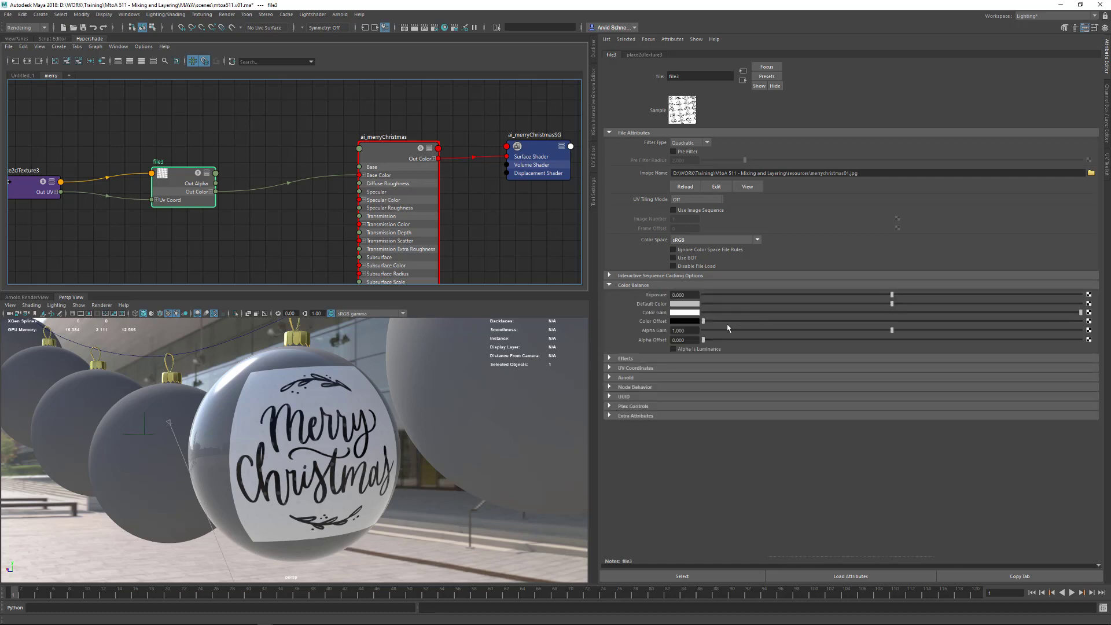
left_click_drag(713, 303, 1081, 304)
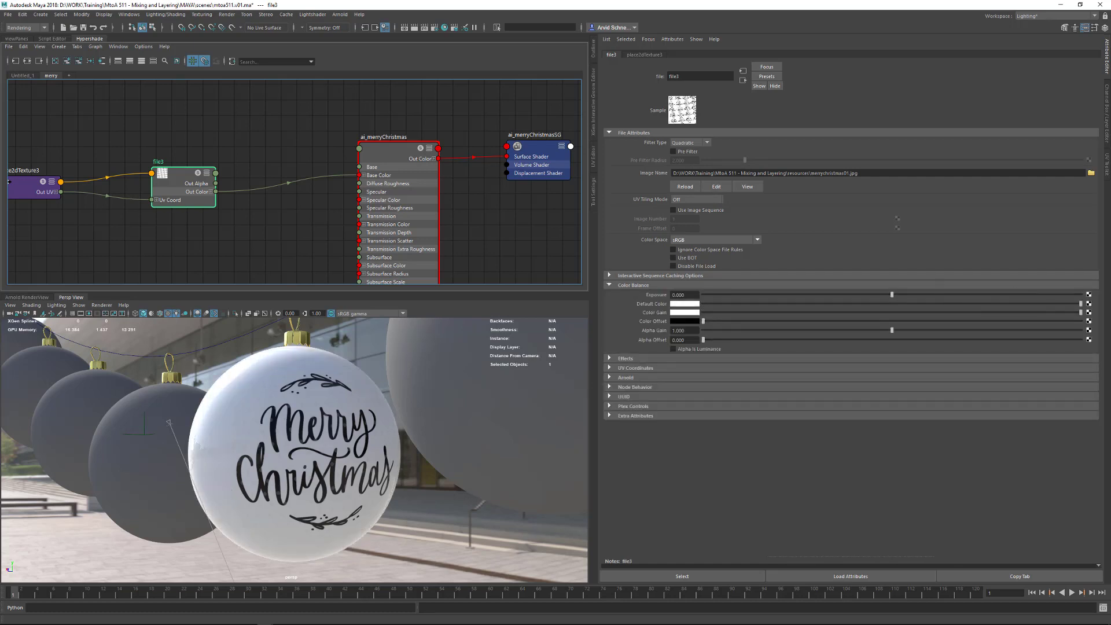
Run Automatic Texture Rename on all textures, check the merrychristmas01 file node and save the scene
left_click(290, 148)
middle_click_drag(249, 147, 318, 168, "alt")
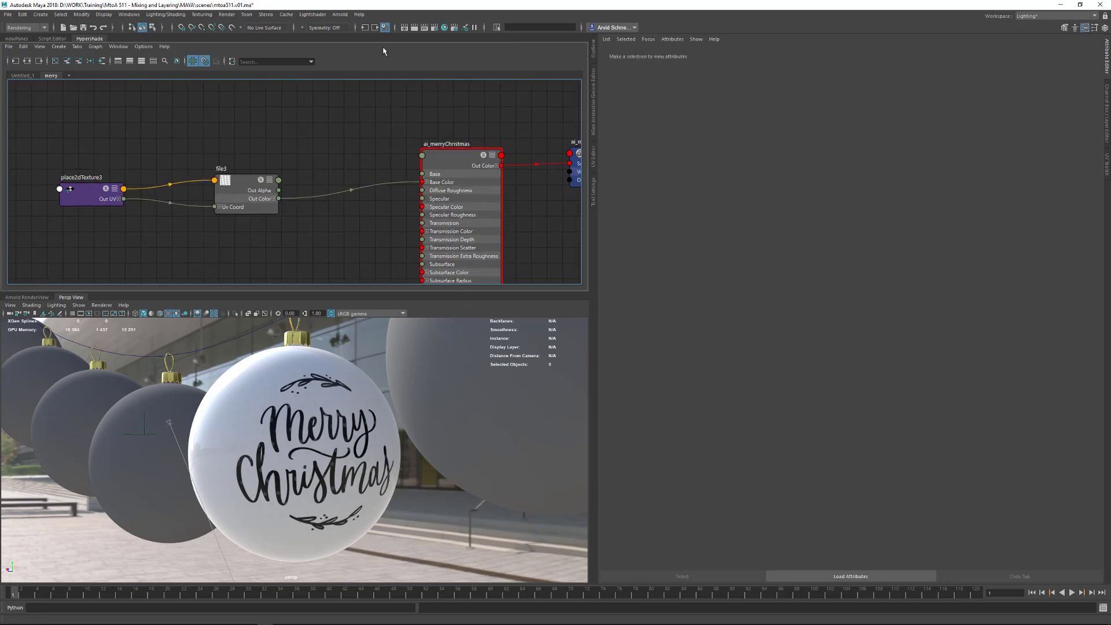
left_click(312, 14)
mouse_move(349, 34)
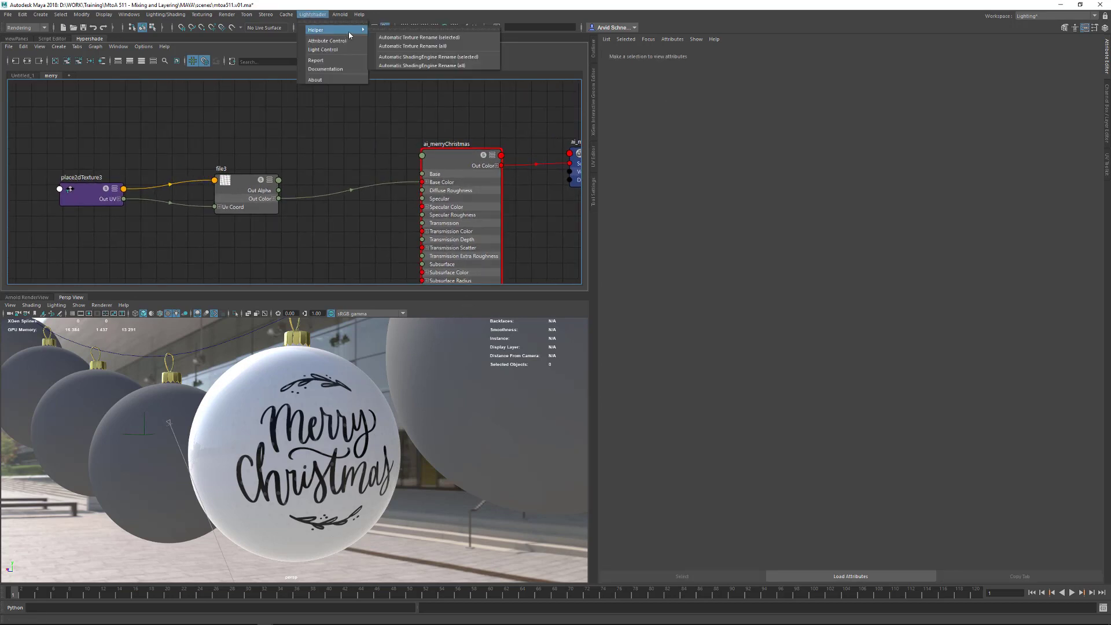
left_click(443, 46)
left_click(242, 190)
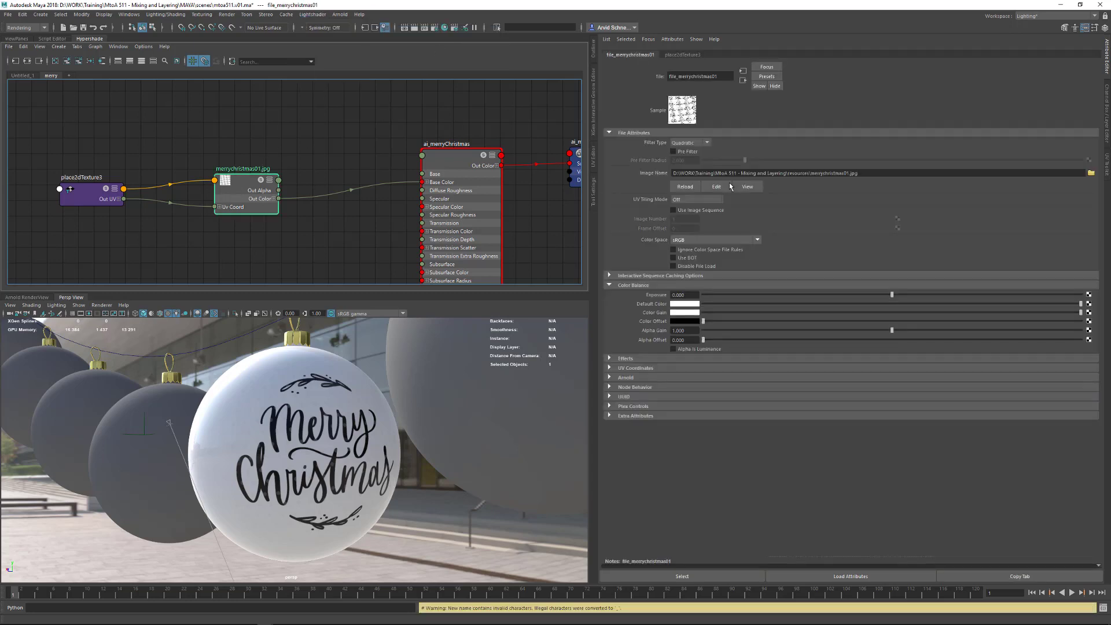
left_click(336, 147)
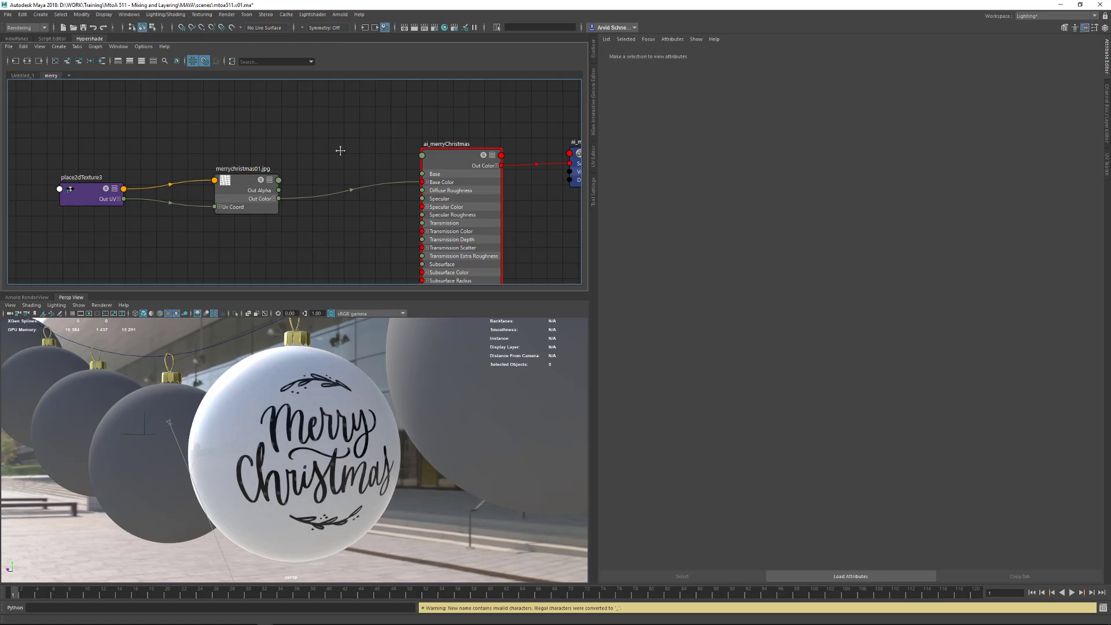
key("ctrl+s")
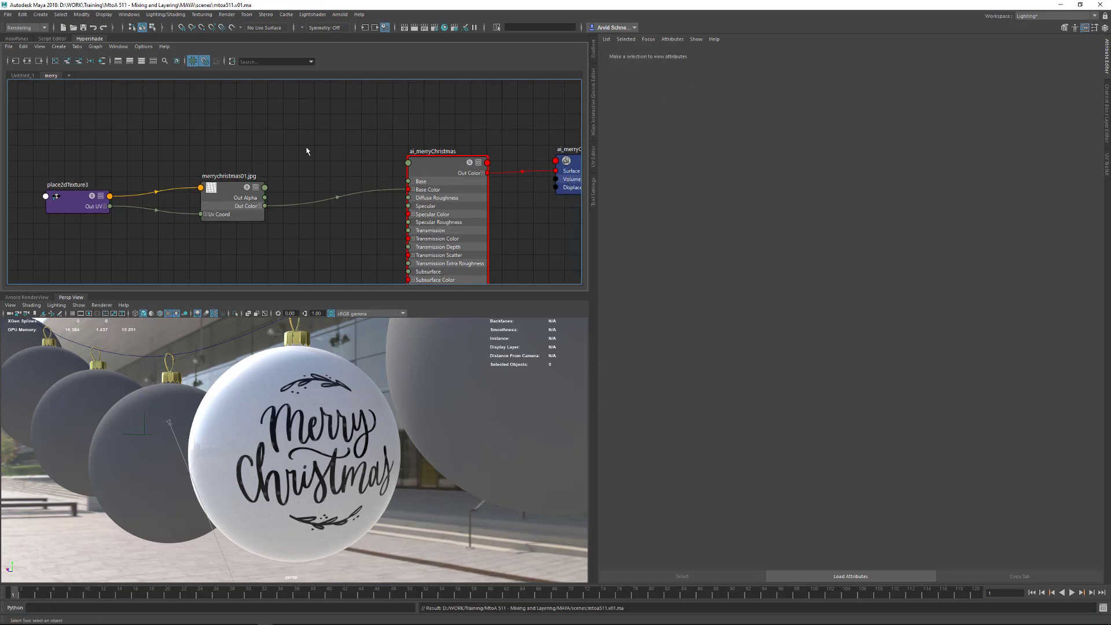
Render the main camera view in an enlarged Arnold RenderView and extend the crop region around the Merry Christmas ball
key("a")
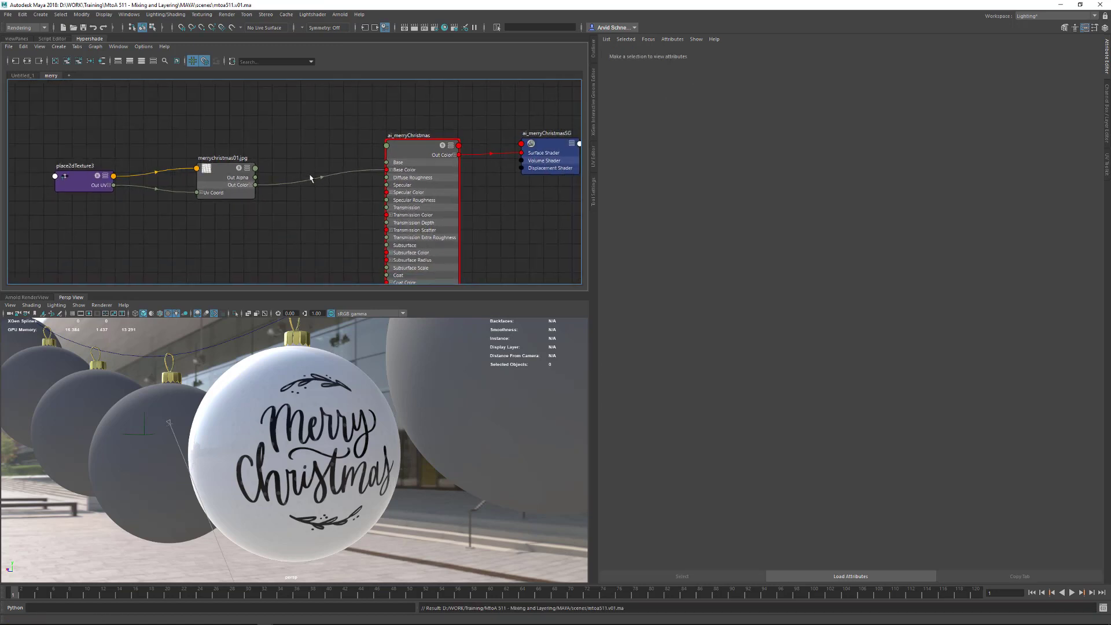
left_click(29, 297)
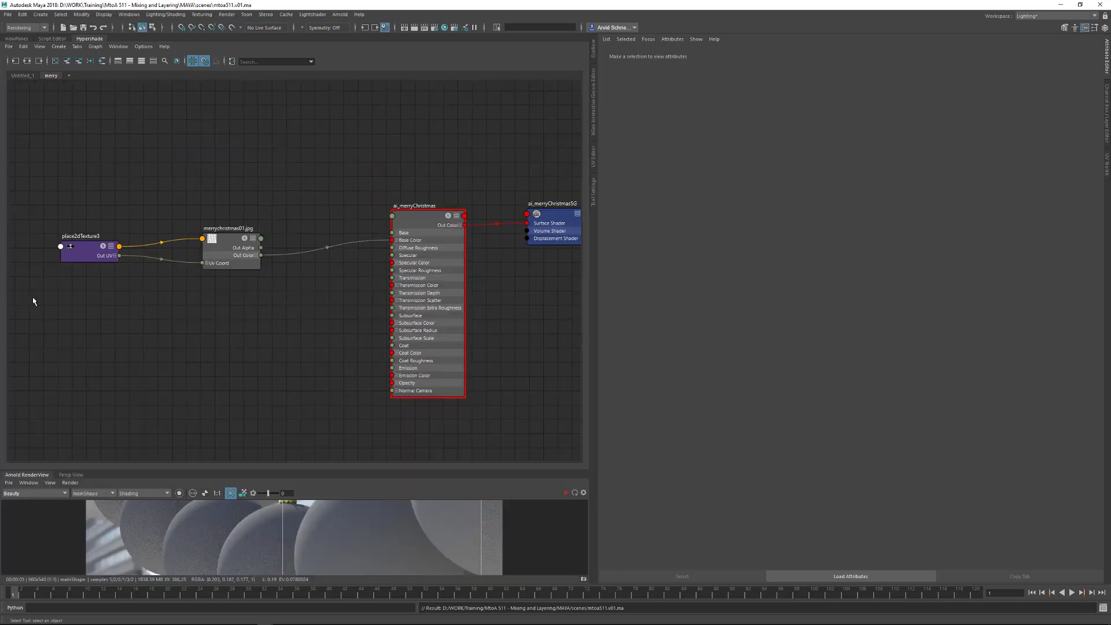
left_click_drag(66, 466, 123, 298)
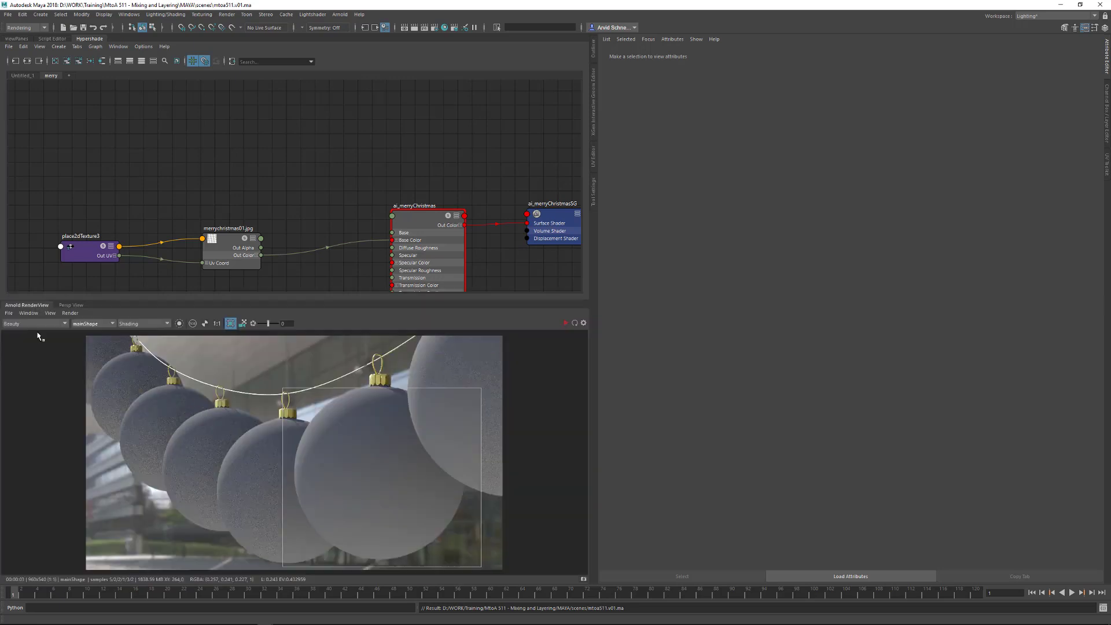
left_click(70, 312)
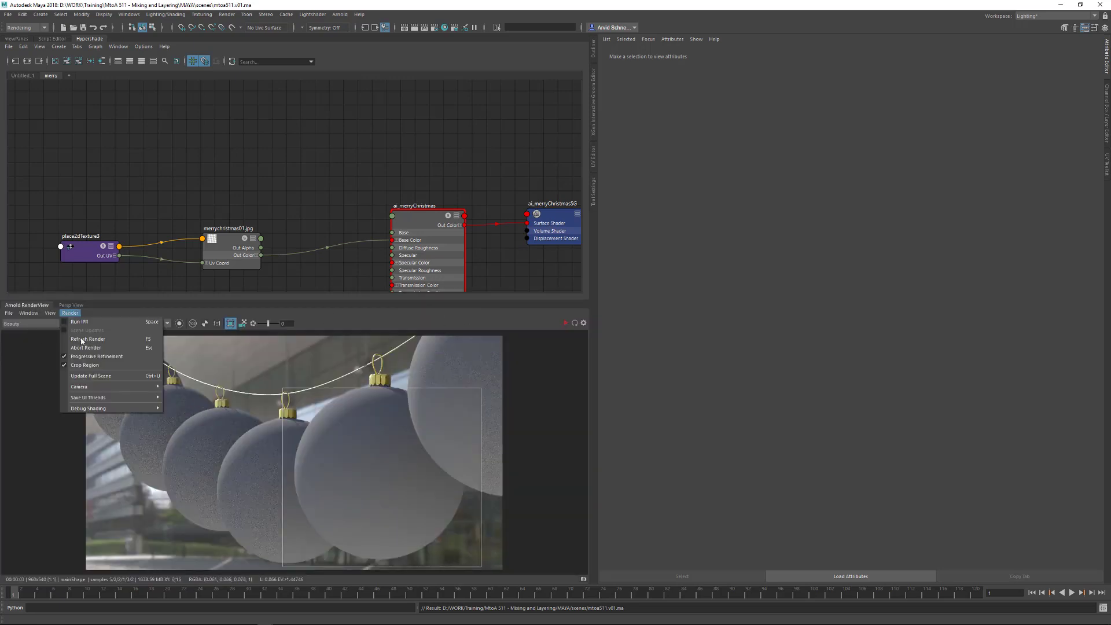
left_click(204, 399)
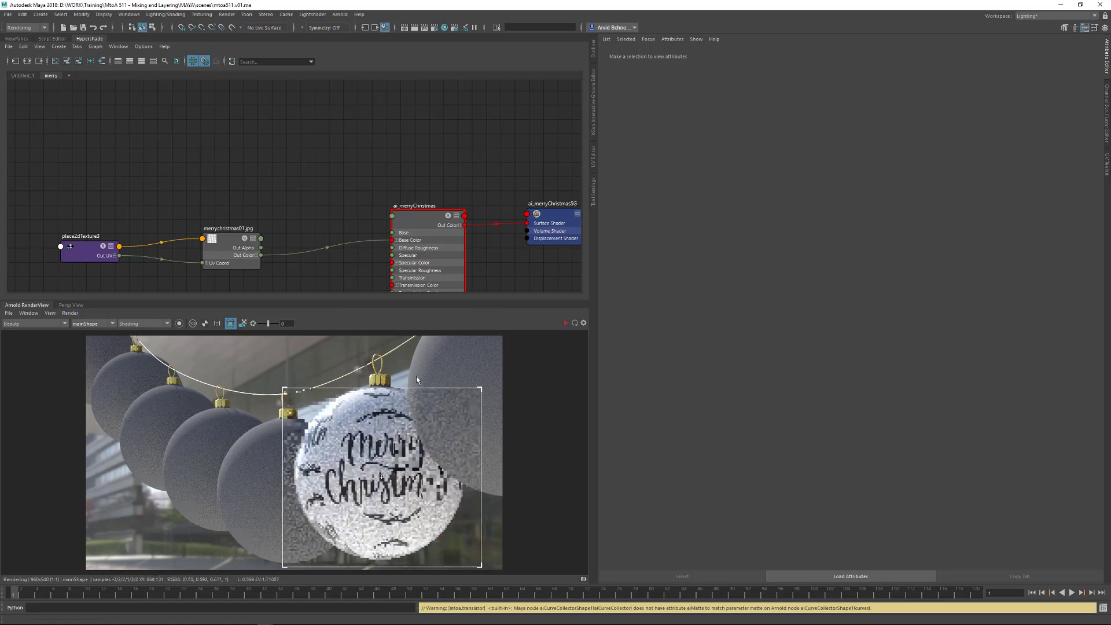
left_click(567, 325)
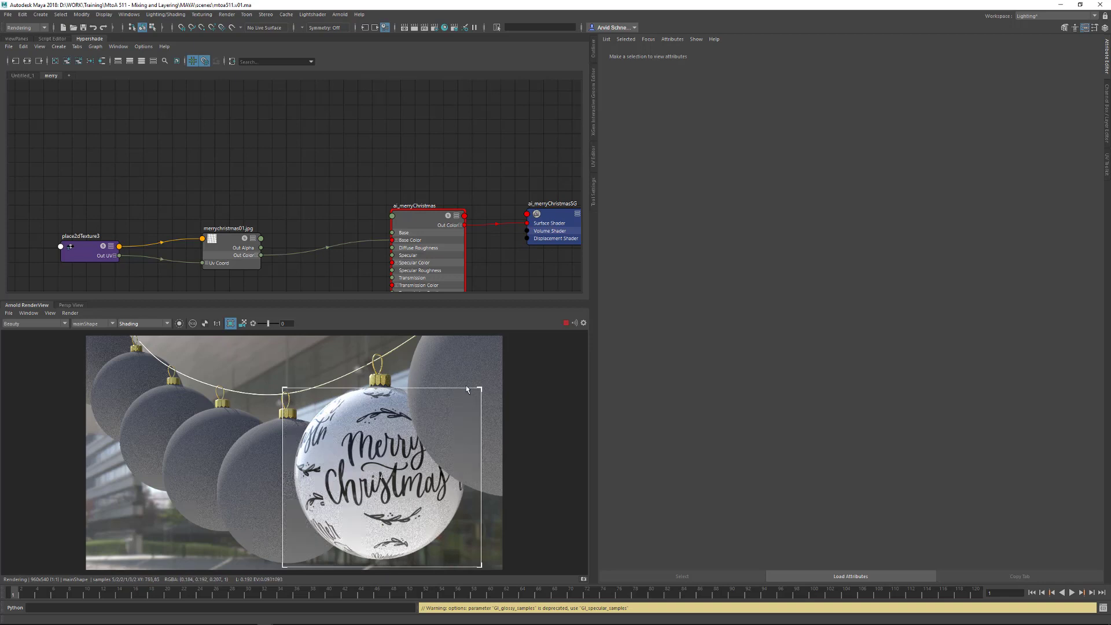
left_click_drag(467, 389, 485, 376)
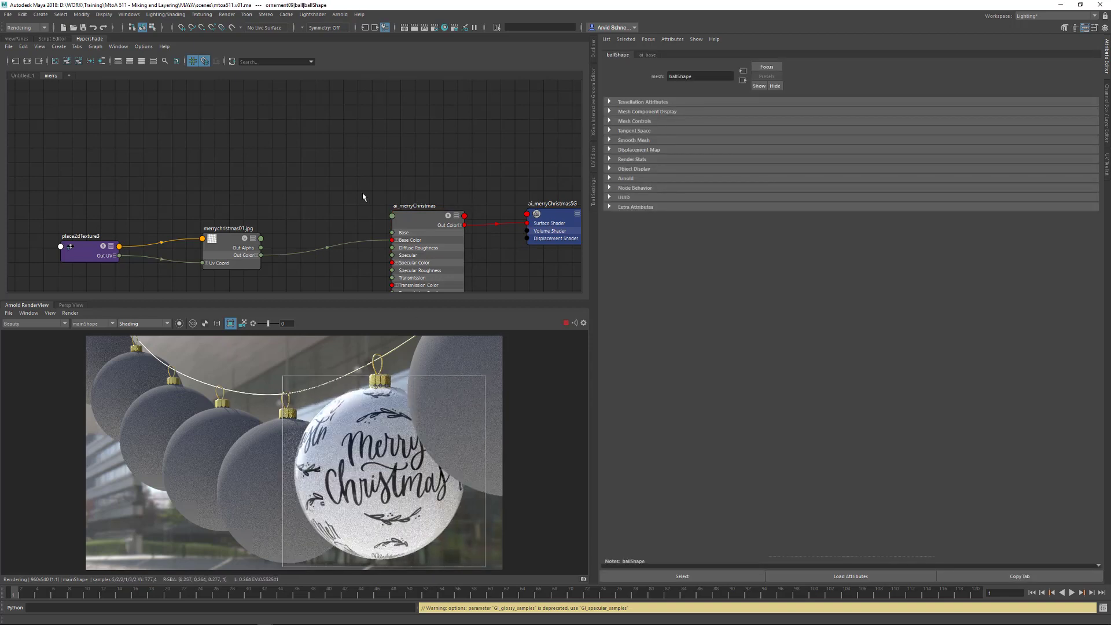
Create an aiImage node in the merry graph, expand its UV Coordinates settings and place it above the merrychristmas01 file node
middle_click_drag(339, 207, 343, 181, "alt")
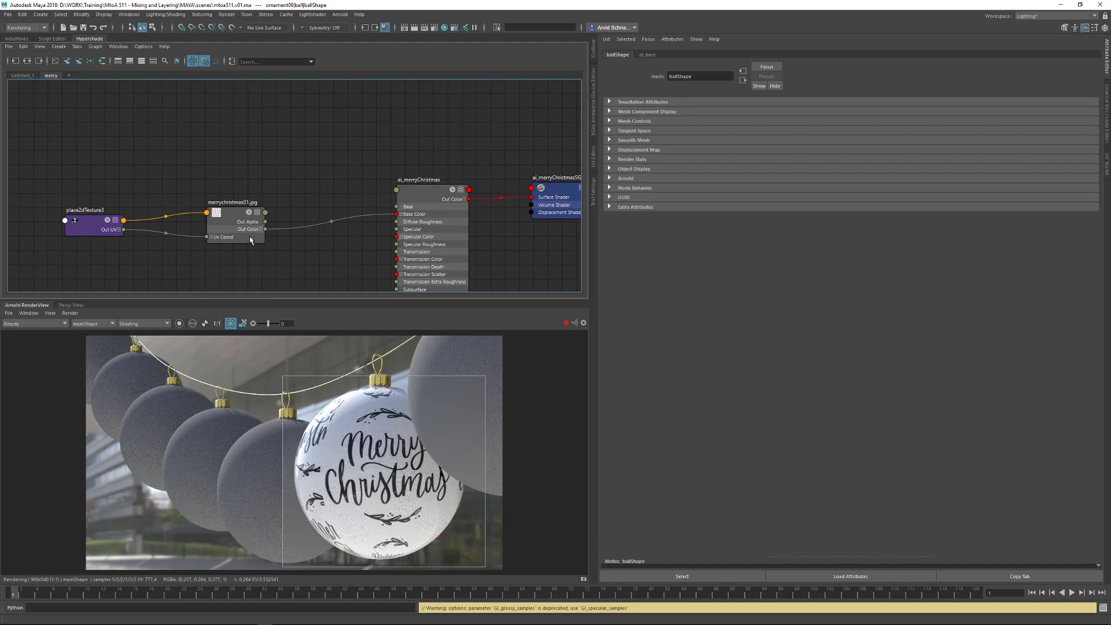
key("Tab")
type("ia")
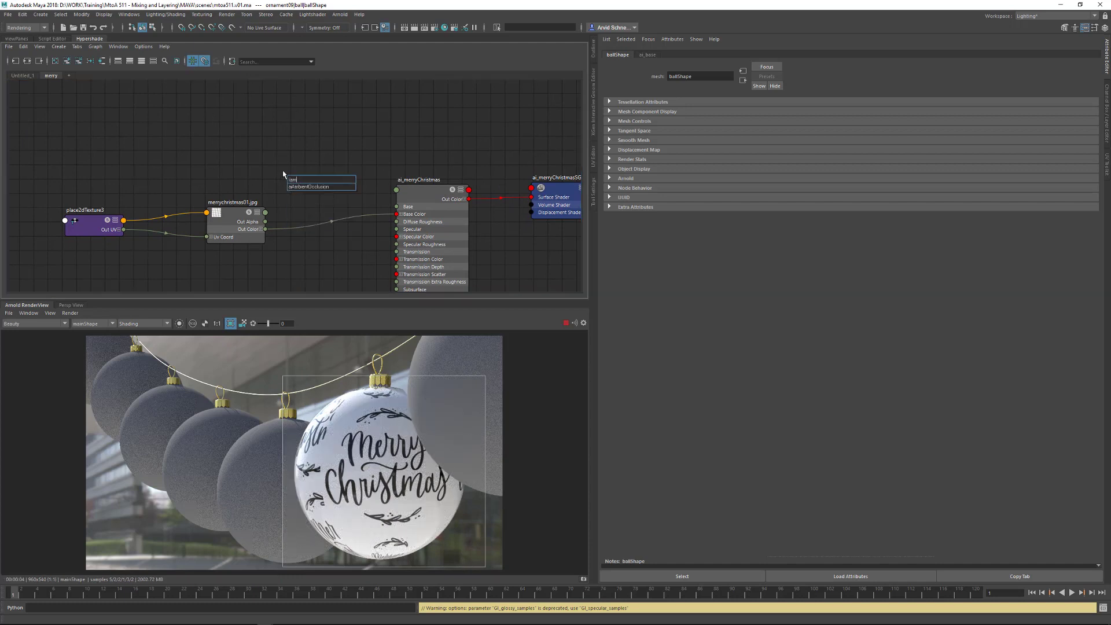
key("BackSpace")
key("BackSpace")
type("ai")
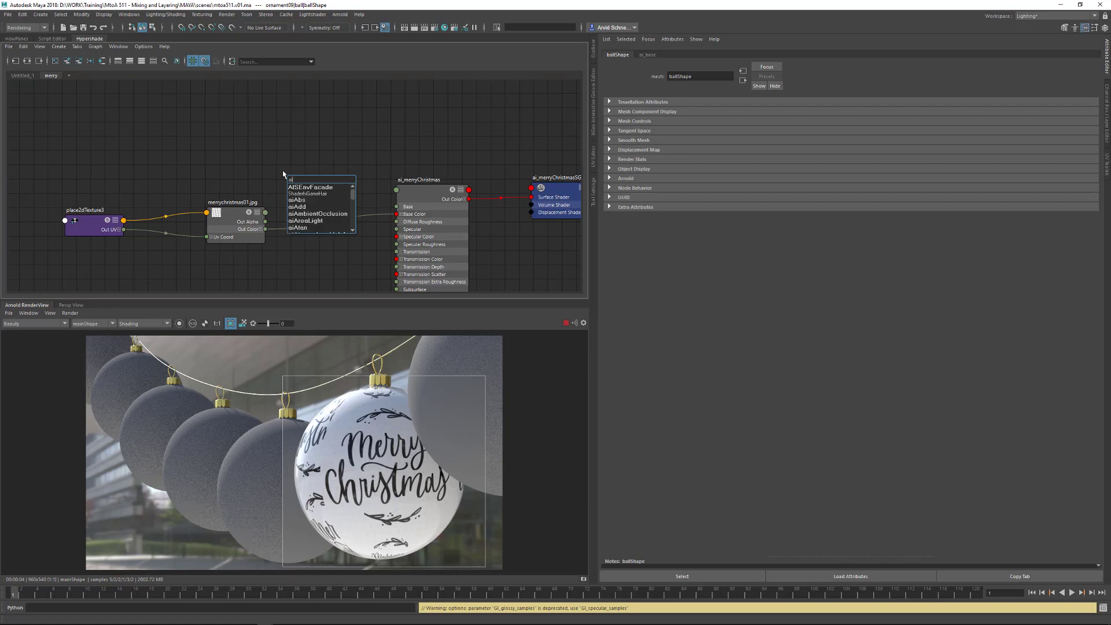
type("Image")
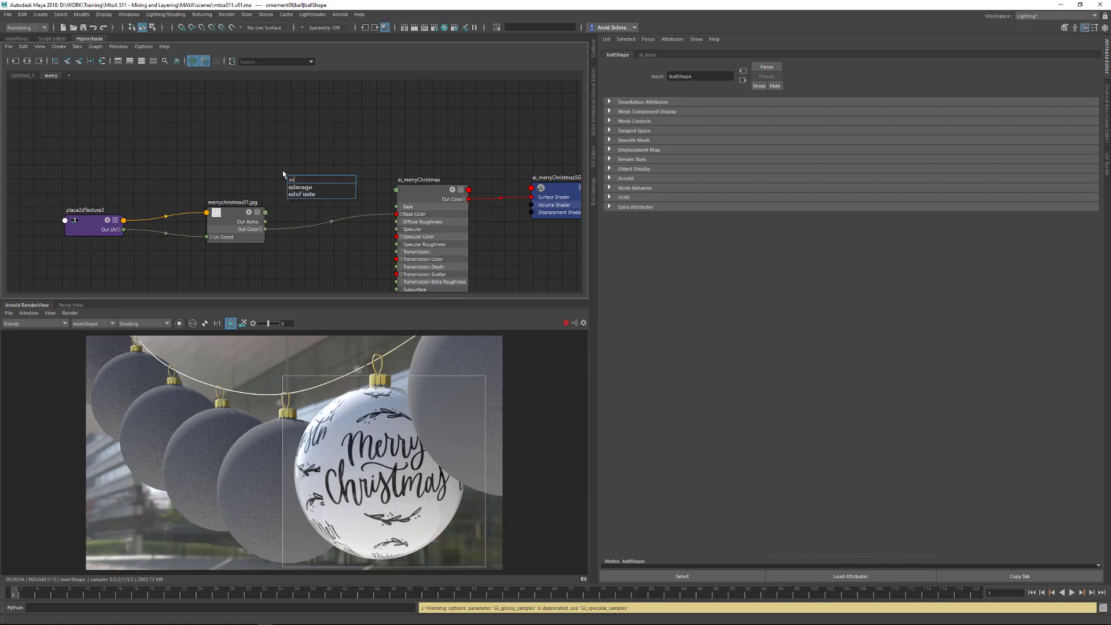
key("Return")
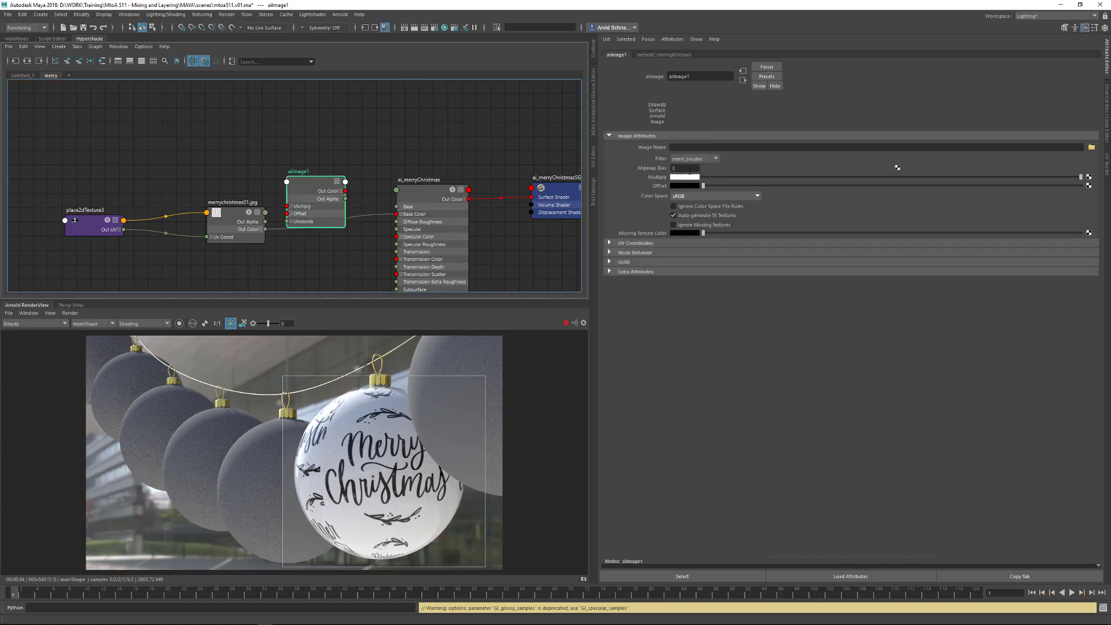
double_click(636, 246)
left_click(636, 245)
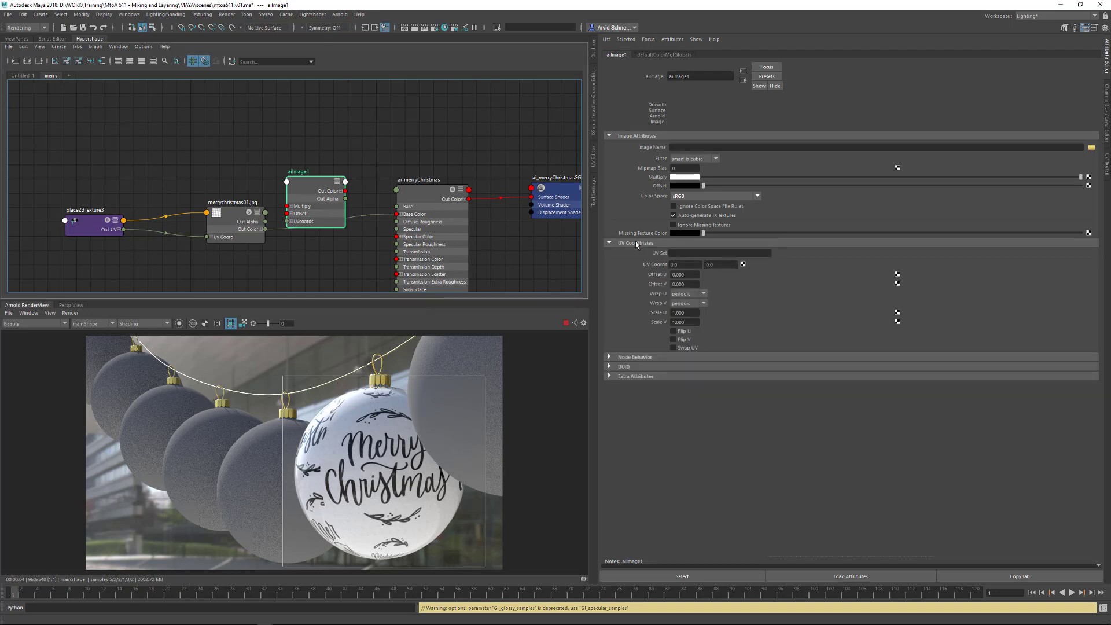
left_click_drag(313, 195, 299, 157)
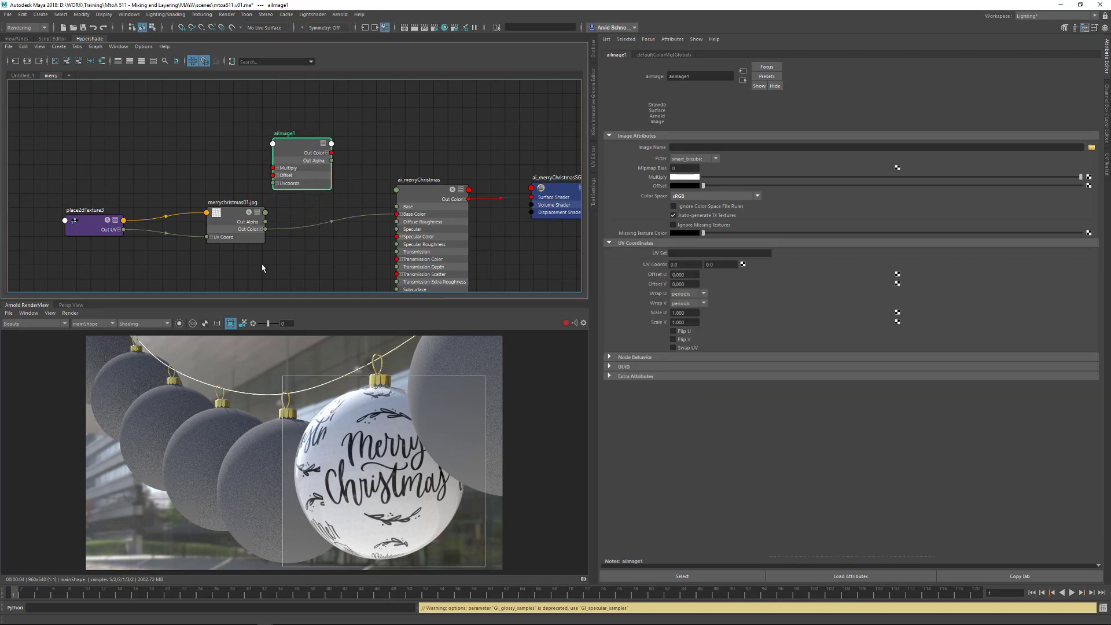
Copy the image path from the merrychristmas01 file node into the Image Name of aiImage1
left_click(239, 234)
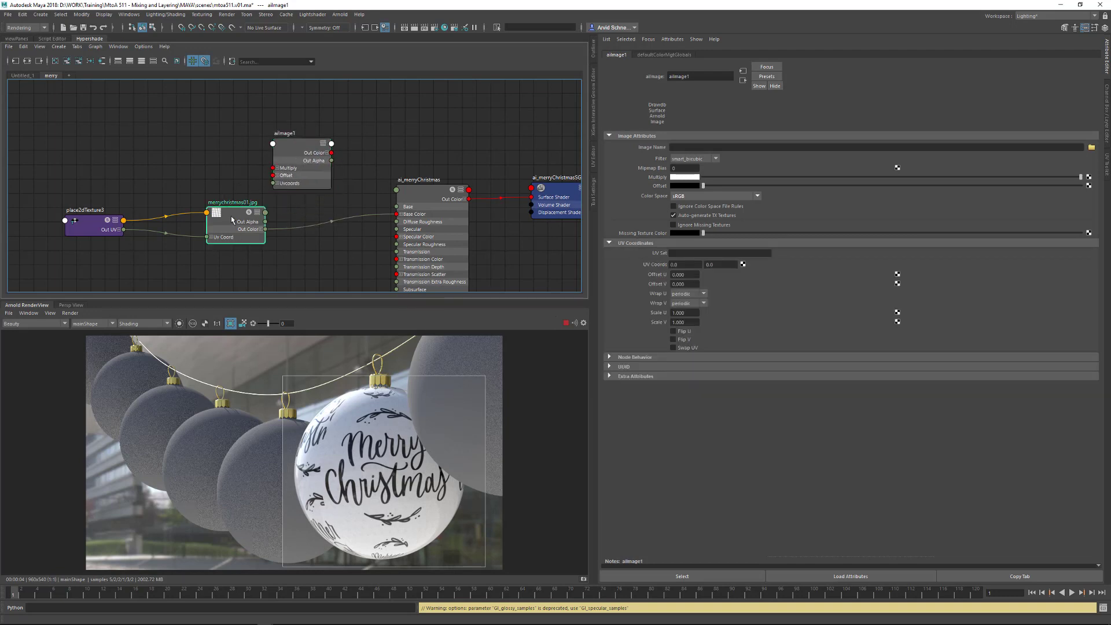
left_click(725, 172)
key("ctrl+c")
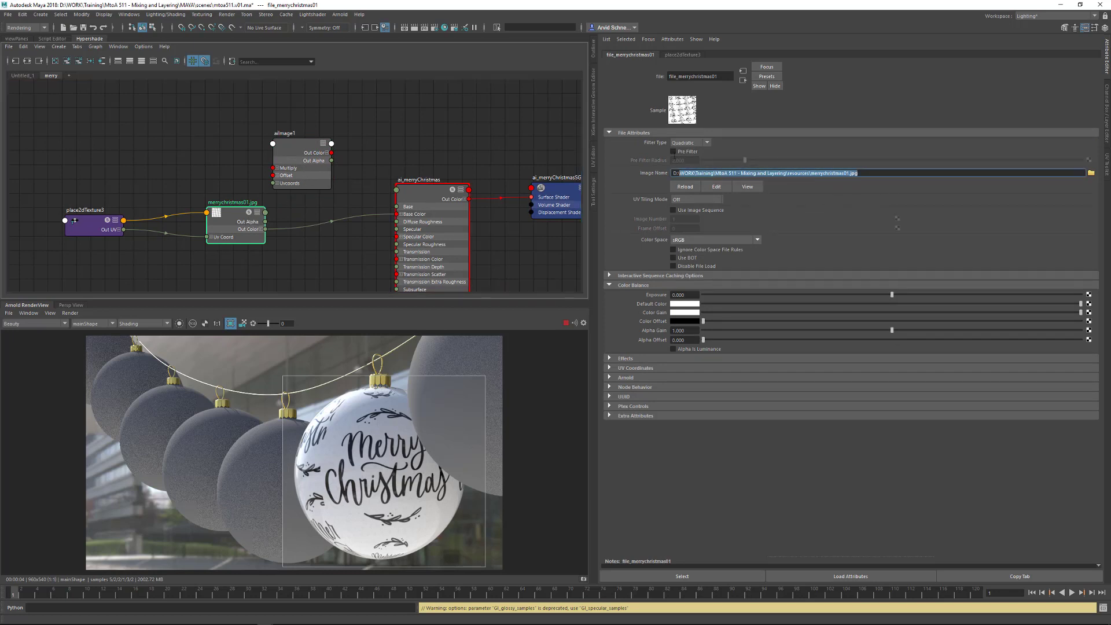
left_click(289, 151)
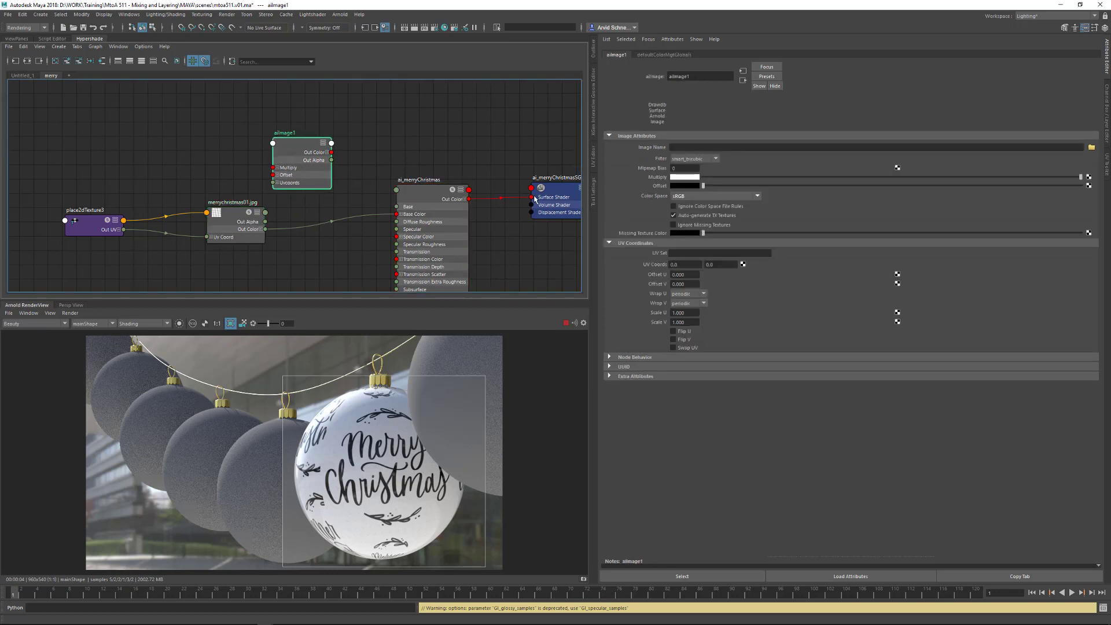
left_click(703, 148)
key("ctrl+v")
key("Return")
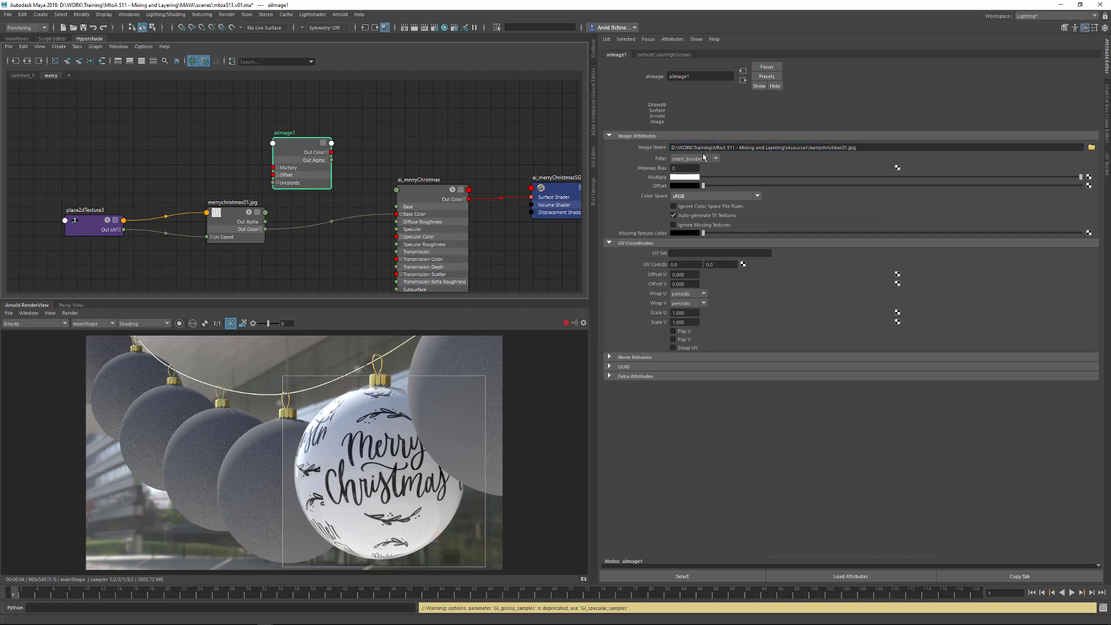
Connect aiImage1's Out Color to the Base Color of ai_merryChristmas, replacing the file texture, and space the two texture nodes apart
left_click_drag(292, 160, 397, 214)
left_click_drag(276, 141, 273, 139)
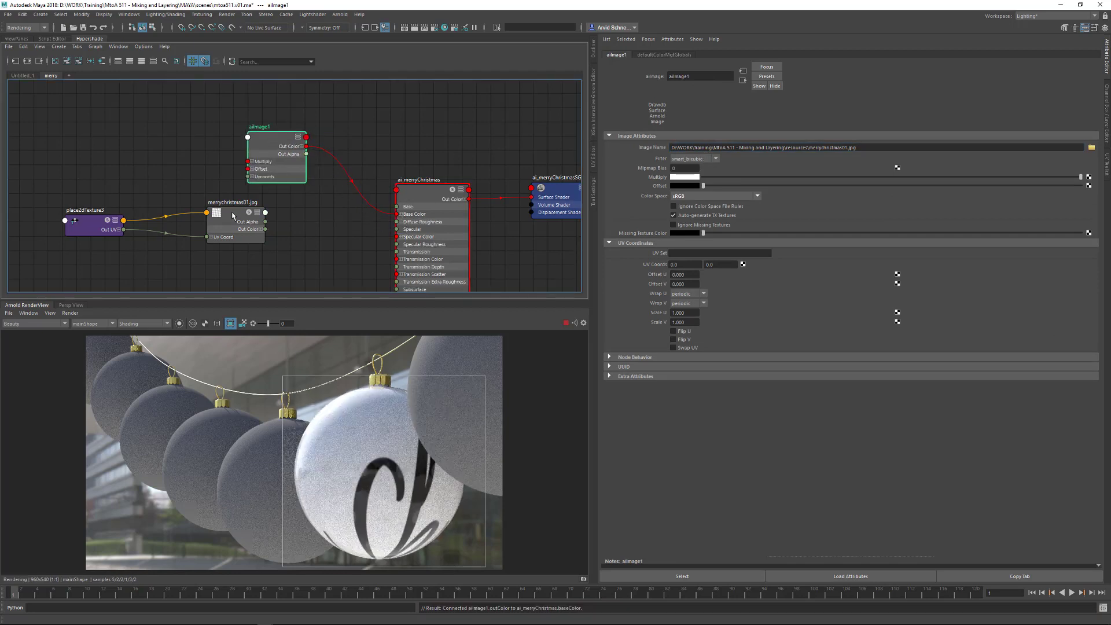
left_click(232, 218)
left_click_drag(232, 218, 238, 222)
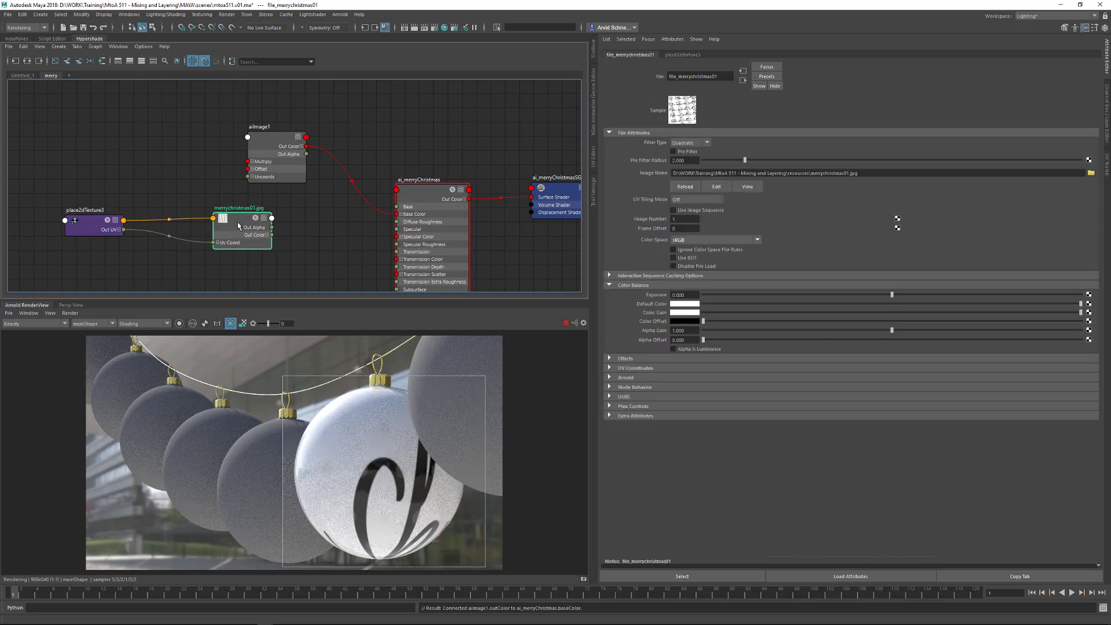
Check the placement values on place2dTexture3, and set Scale U and Scale V of aiImage1 to 5
left_click(87, 231)
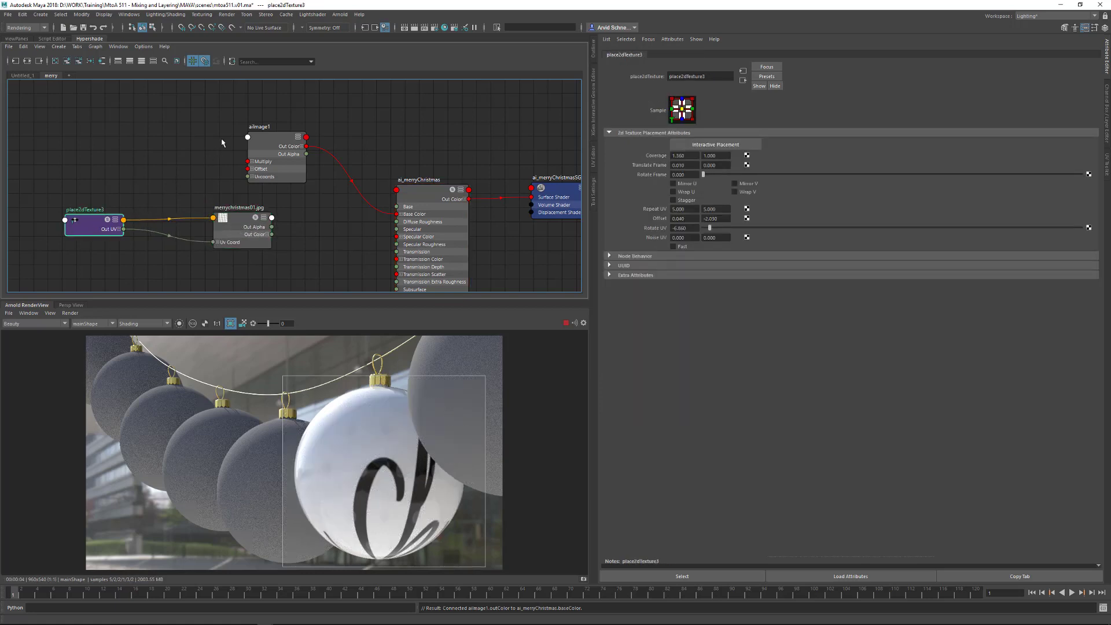
left_click(276, 142)
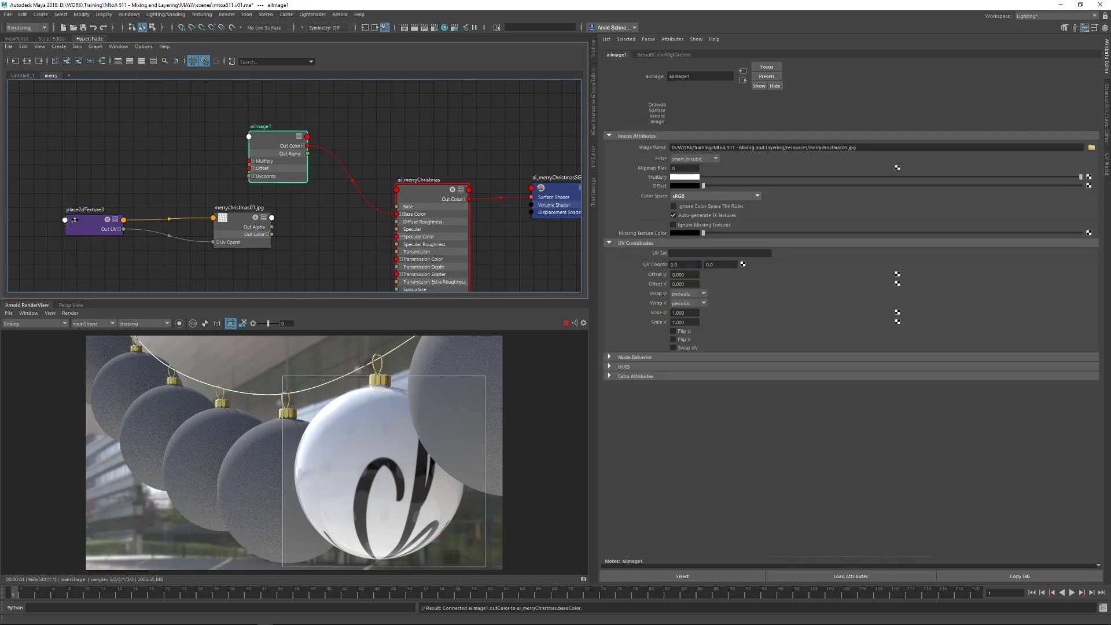
left_click(683, 274)
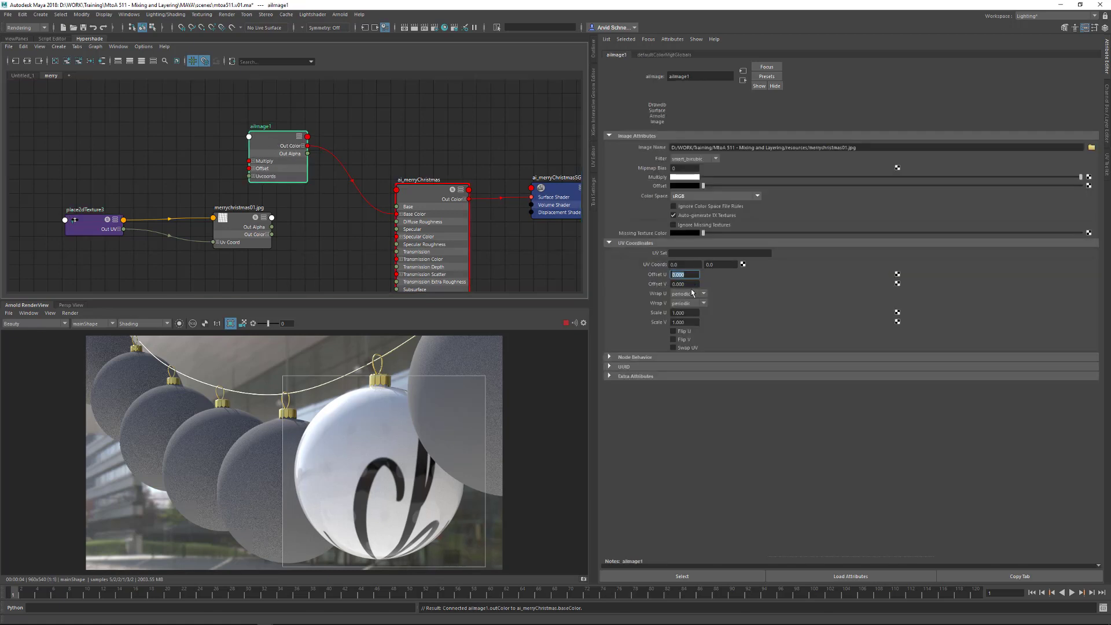
left_click_drag(689, 313, 641, 312)
type("5")
key("Tab")
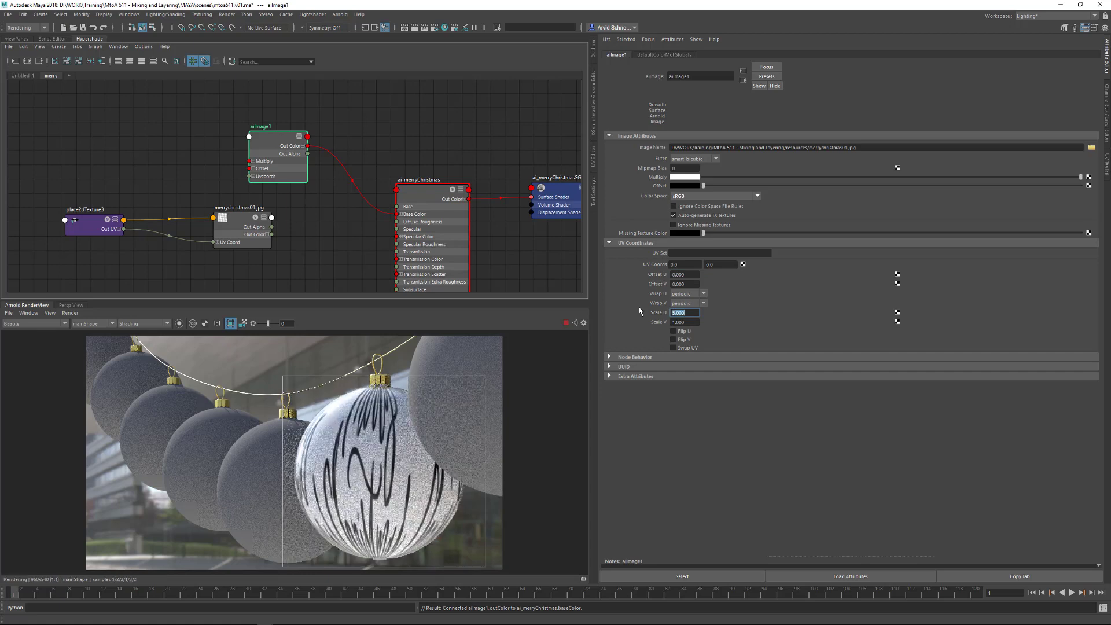
type("5")
key("Return")
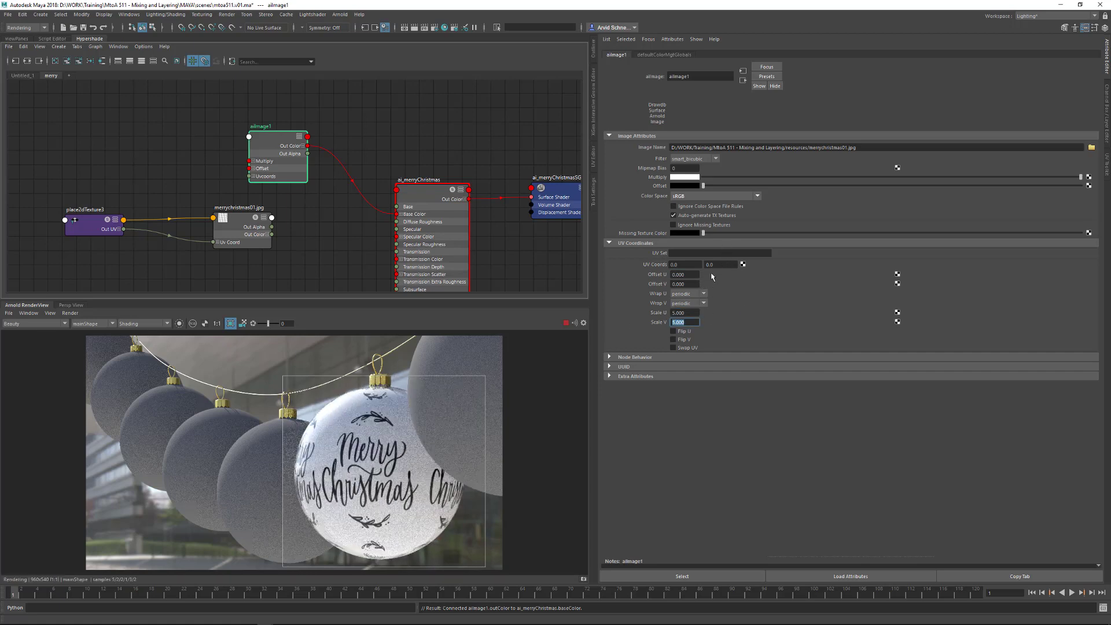
Try an Offset V of -2 in aiImage1's UV Coordinates
left_click_drag(733, 268, 658, 266, "ctrl")
type("0")
key("Return")
key("Tab")
key("Tab")
type("-")
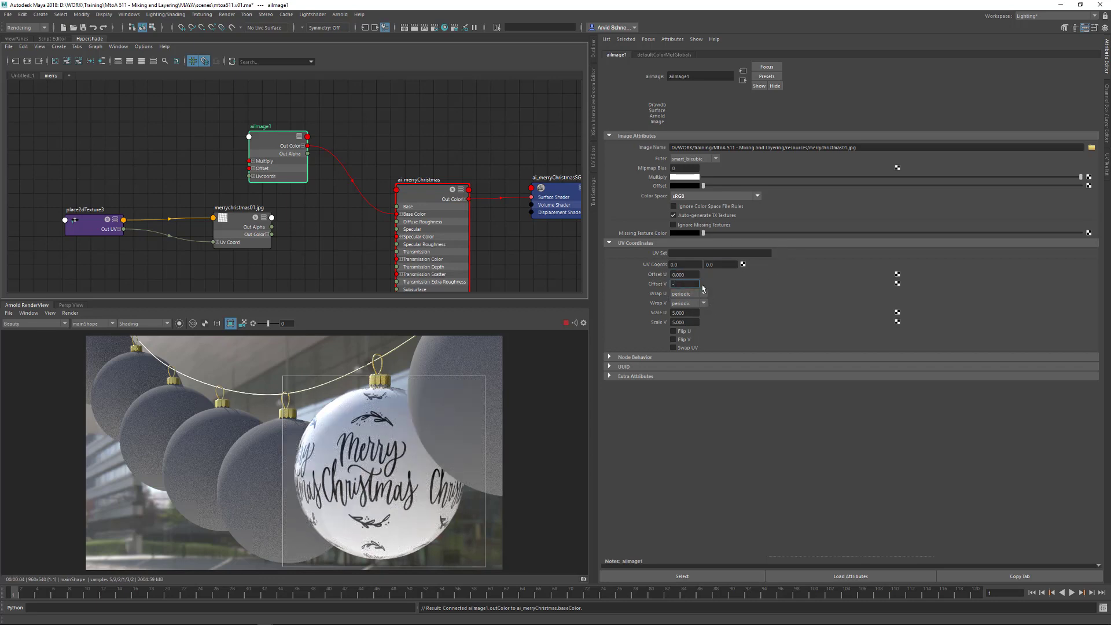
type("2")
key("Return")
Try the black wrap mode for both Wrap U and Wrap V on aiImage1
left_click(687, 294)
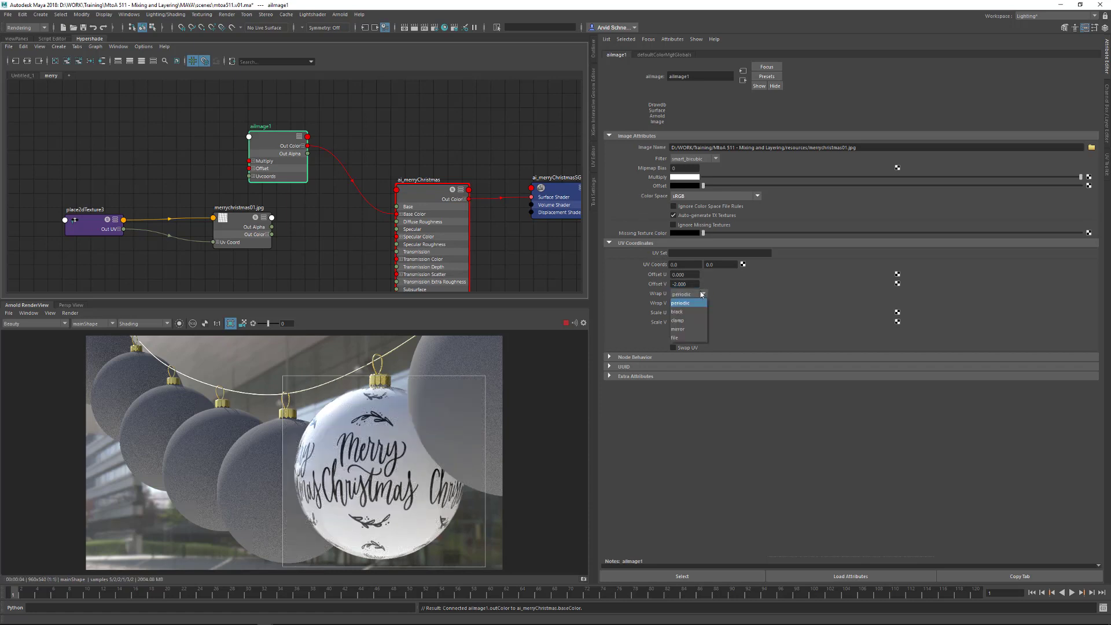
left_click(691, 313)
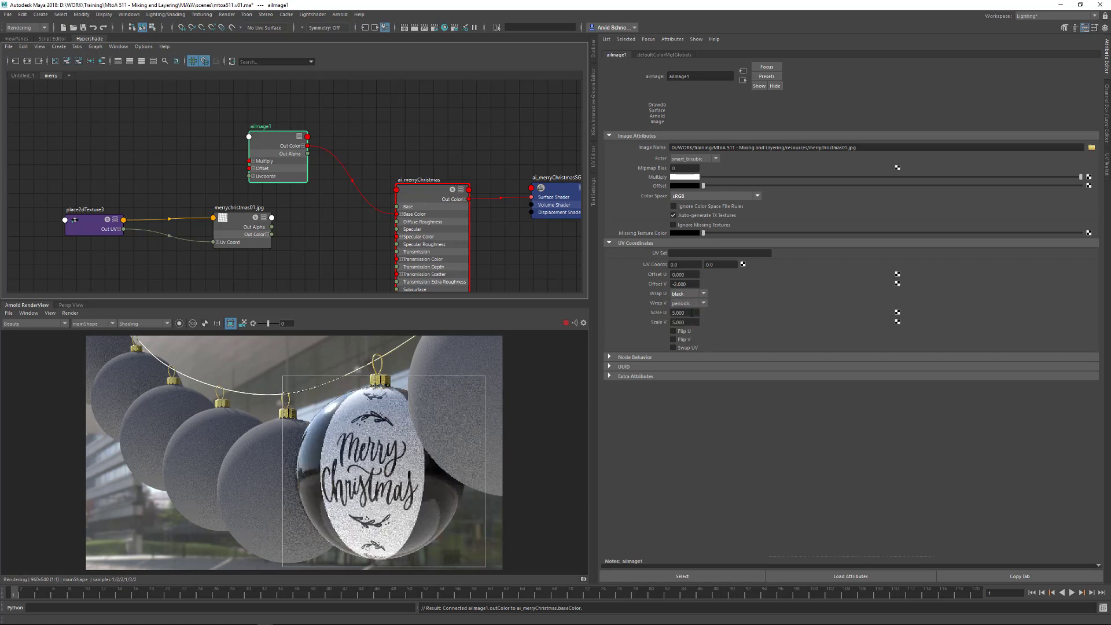
left_click(688, 303)
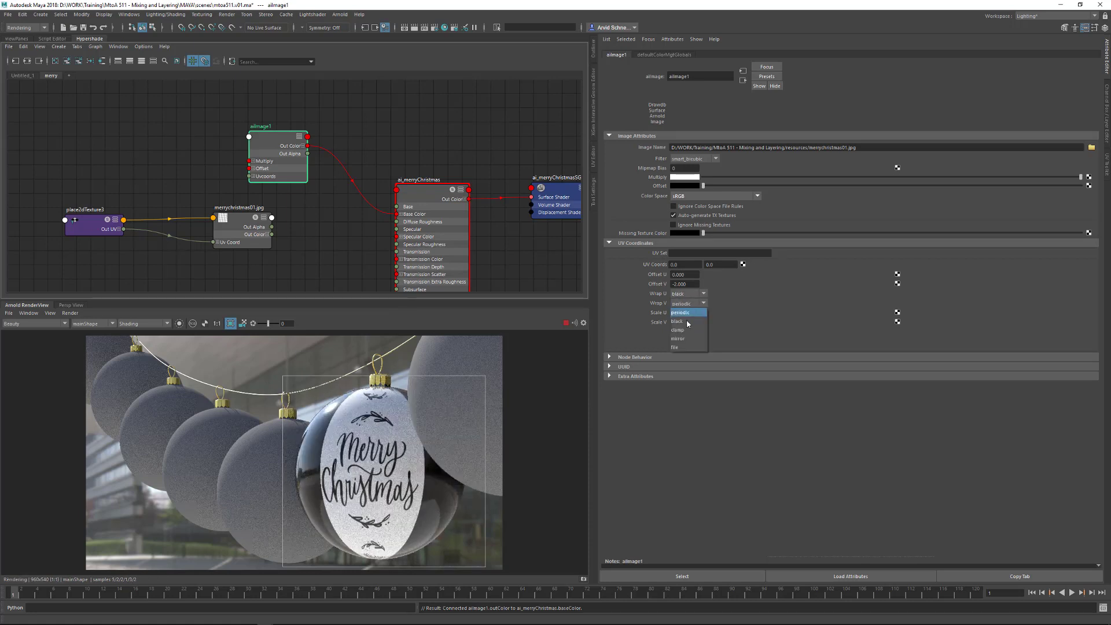
left_click(692, 321)
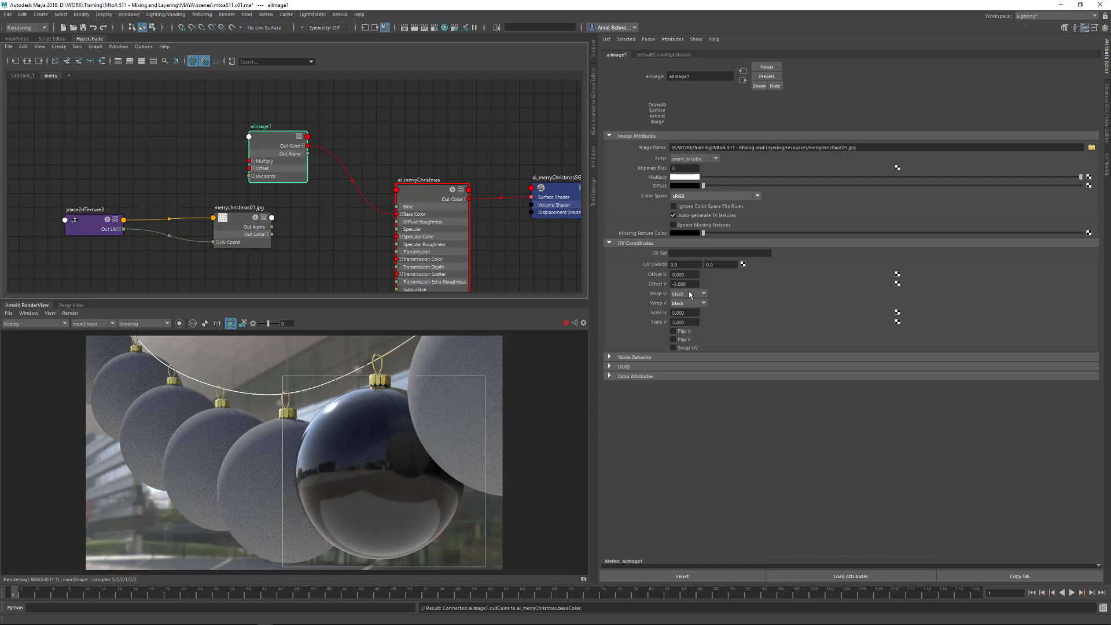
Try aiImage1's Offset V at 0 with Offset U at -2
left_click(682, 284)
type("0")
left_click_drag(687, 275, 669, 276)
type("-2")
key("Return")
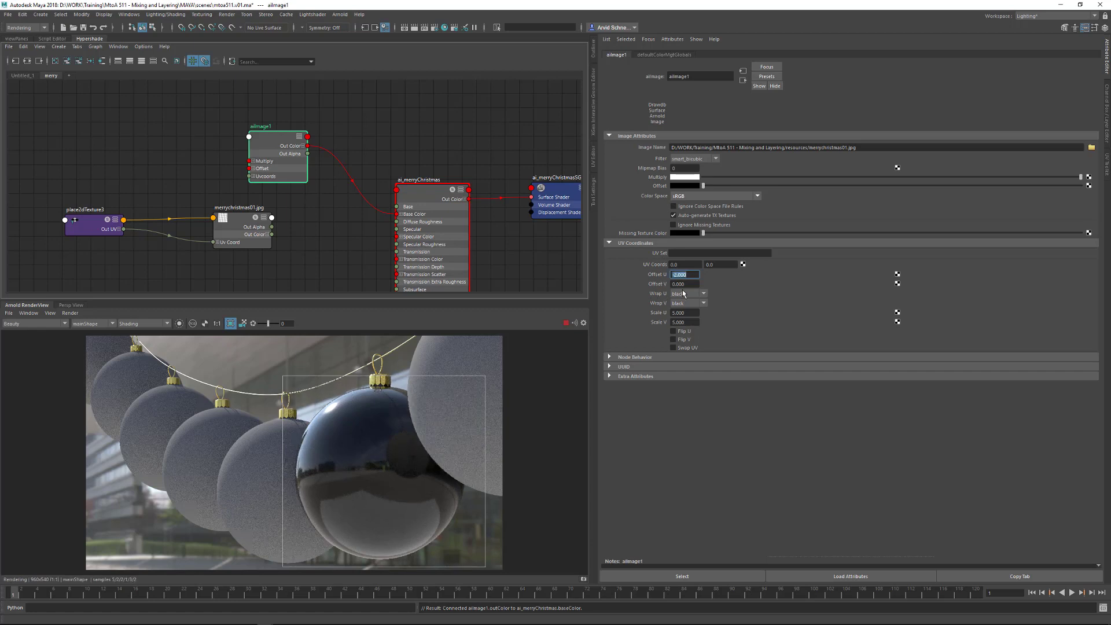
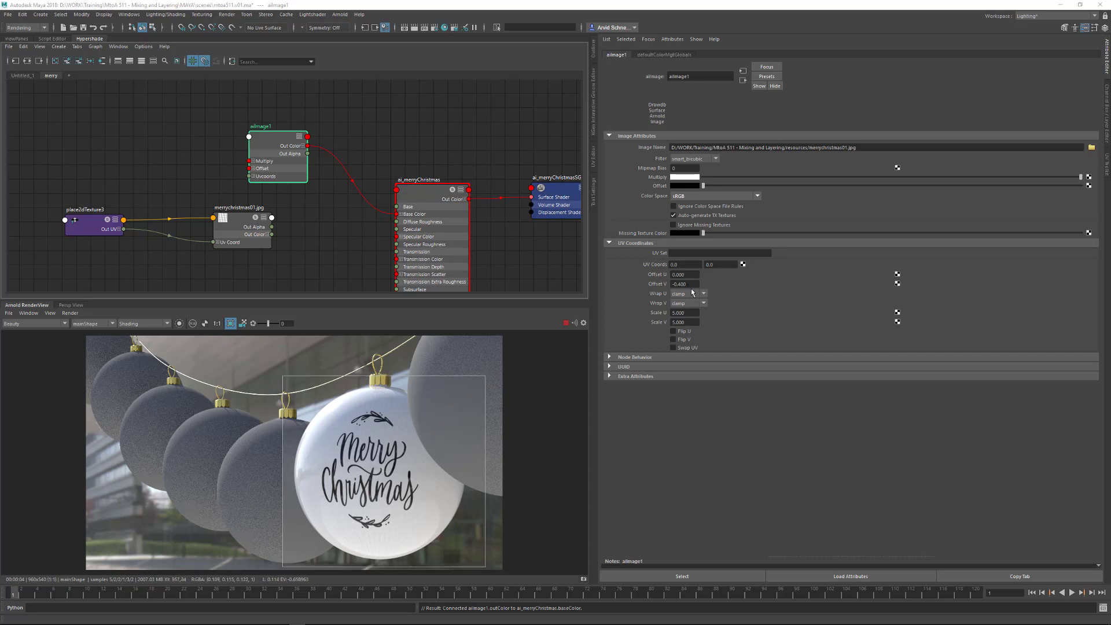
Run Automatic Texture Rename on all textures and move the aiImage node further away from the ai_merryChristmas shader
left_click(692, 284)
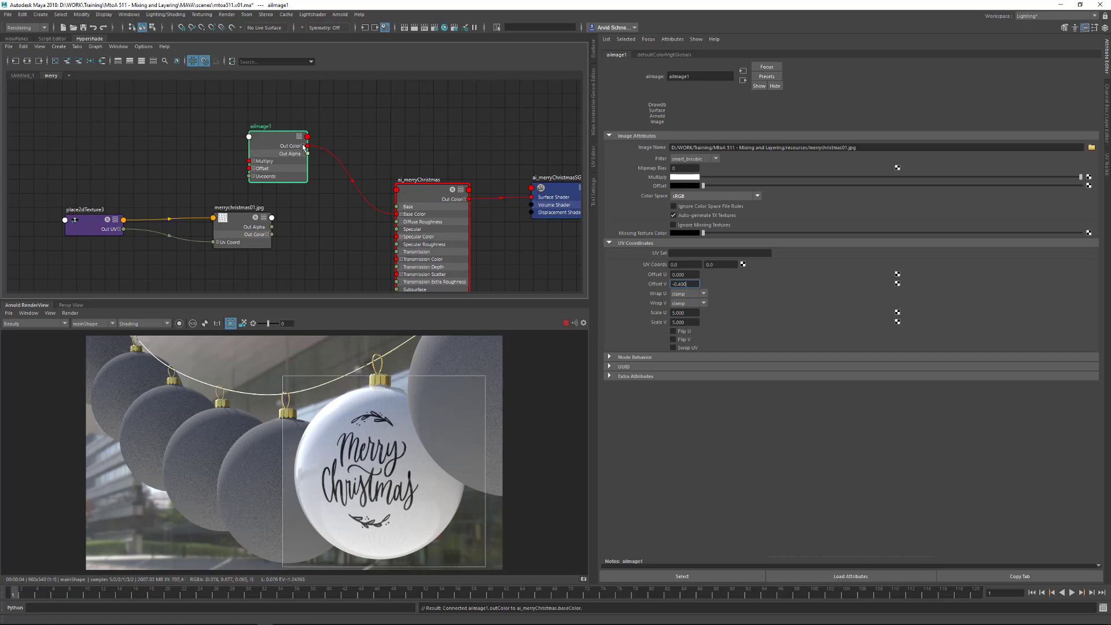
left_click(312, 14)
mouse_move(332, 30)
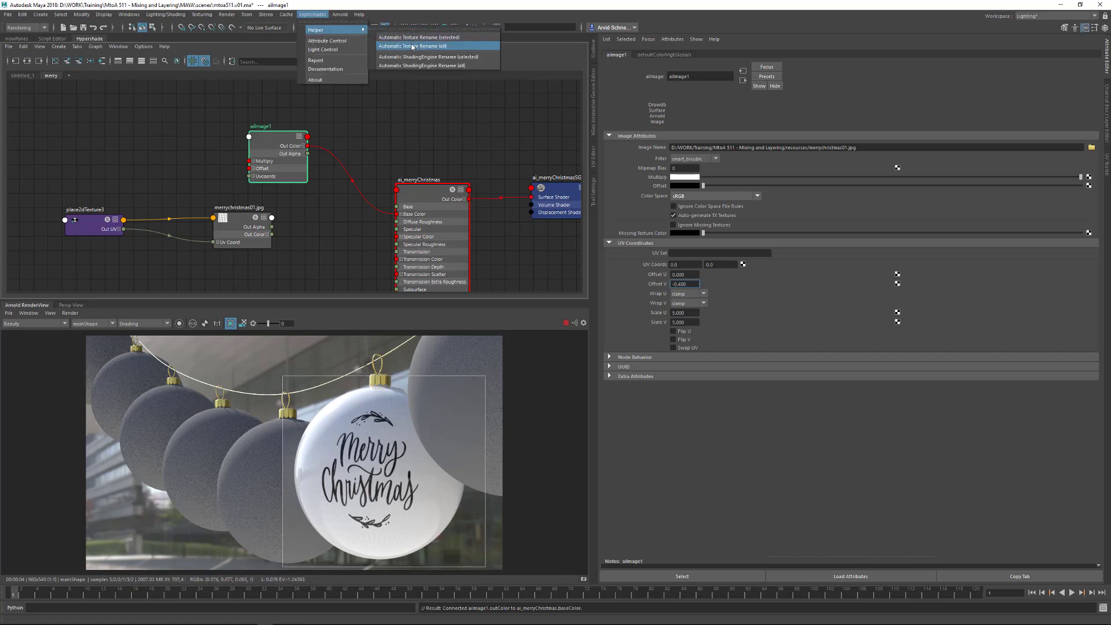
left_click(443, 47)
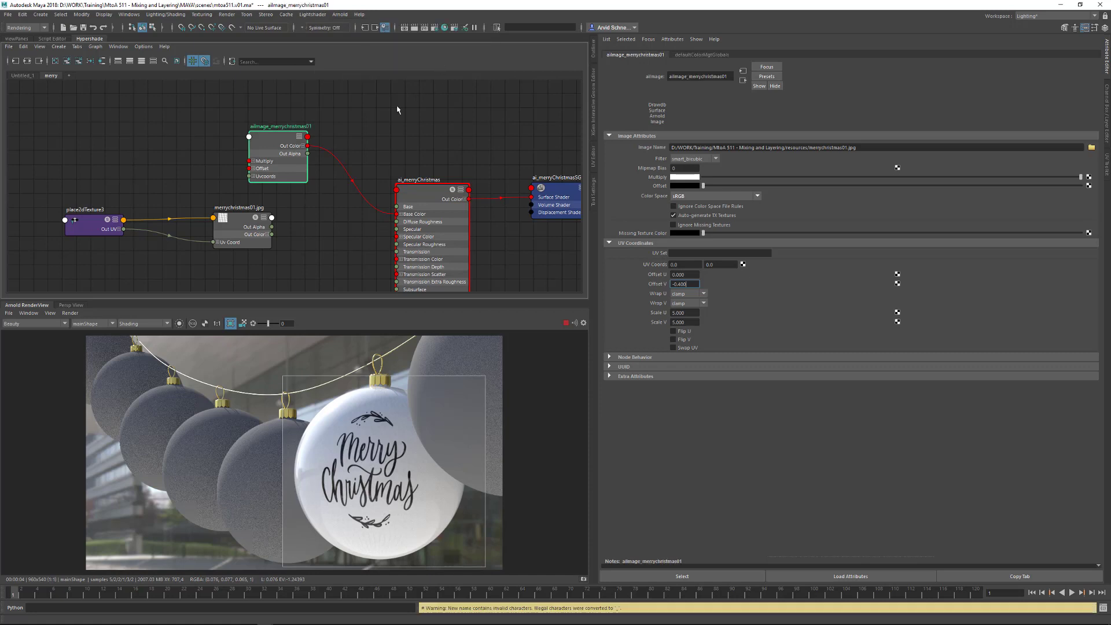
left_click_drag(275, 141, 230, 150)
left_click(325, 122)
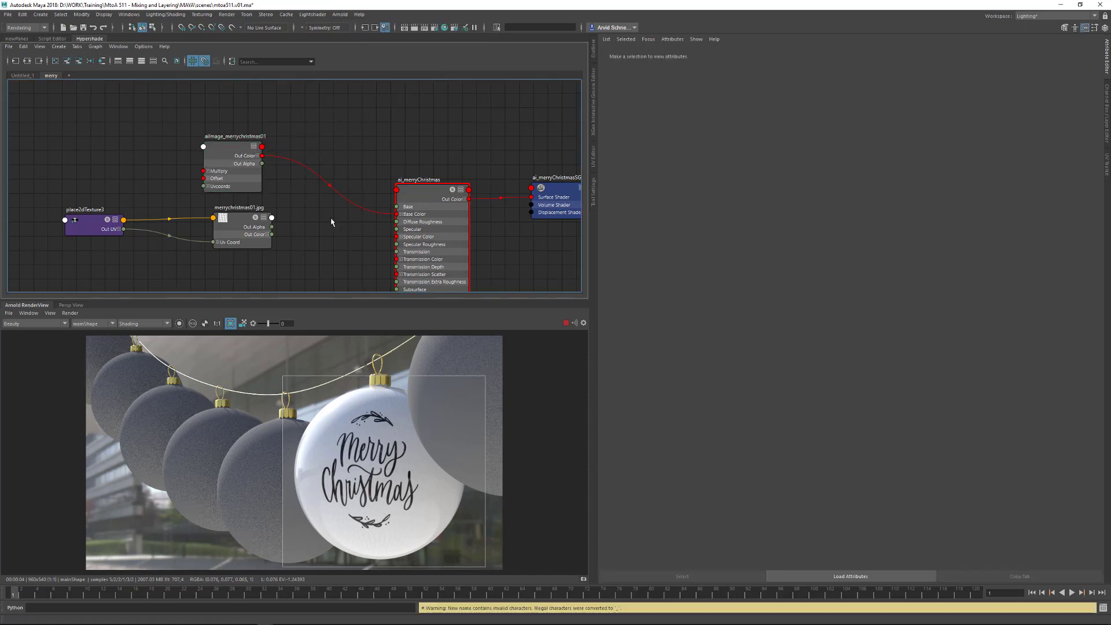
middle_click_drag(331, 222, 348, 220, "alt")
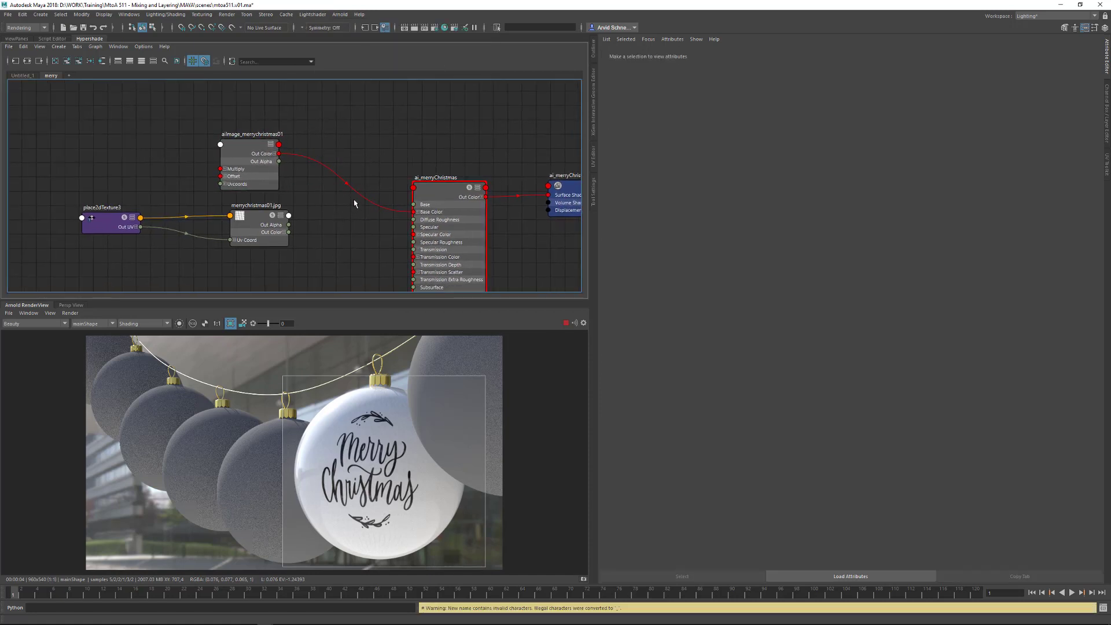
Switch to the Chrome browser to view the red Merry Christmas ornament reference photo, and return to Maya
key("alt+Tab")
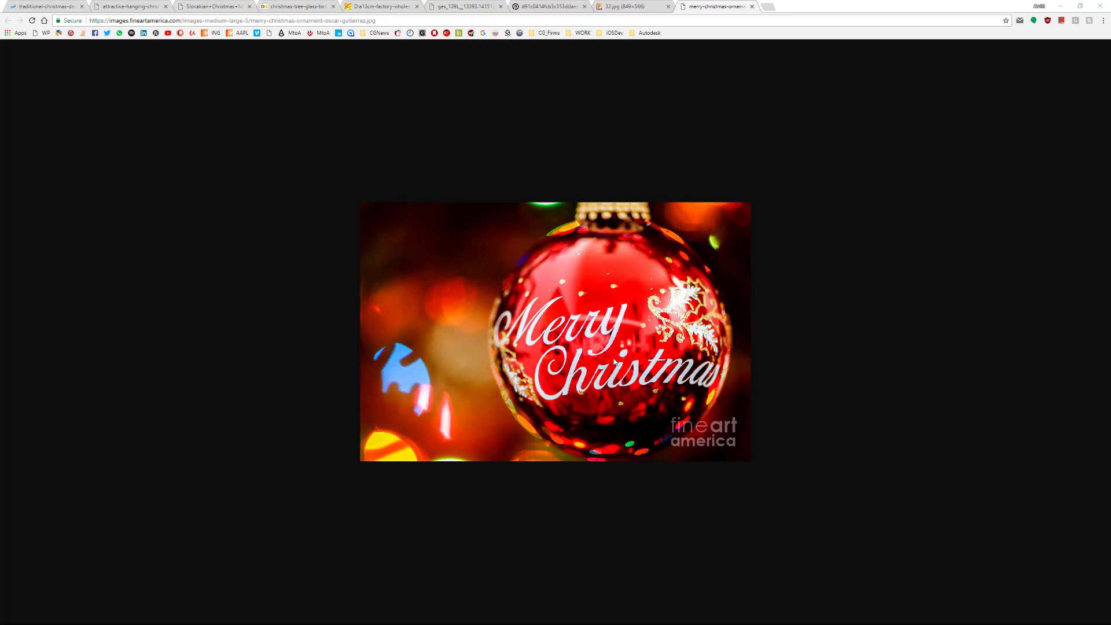
key("alt+Tab")
key("alt+Tab")
left_click(1061, 6)
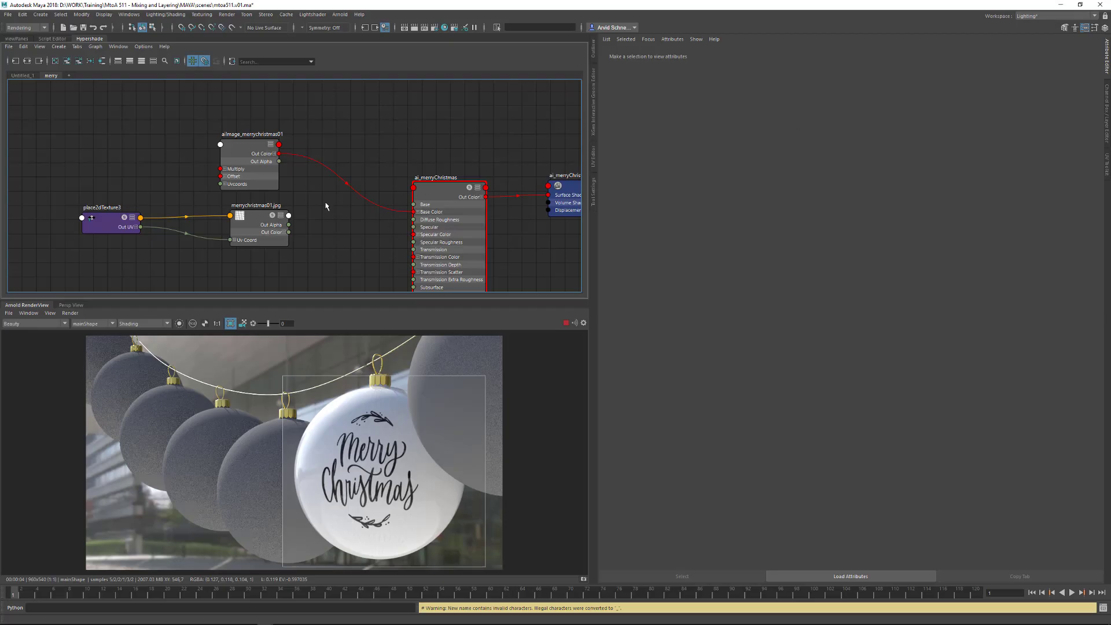
Move place2dTexture3 and the merrychristmas01 file node out of the way, and place aiImage_merrychristmas01 in line with the ai_merryChristmas shader
middle_click_drag(326, 203, 361, 156, "alt")
left_click_drag(317, 230, 167, 174)
left_click_drag(276, 196, 201, 315)
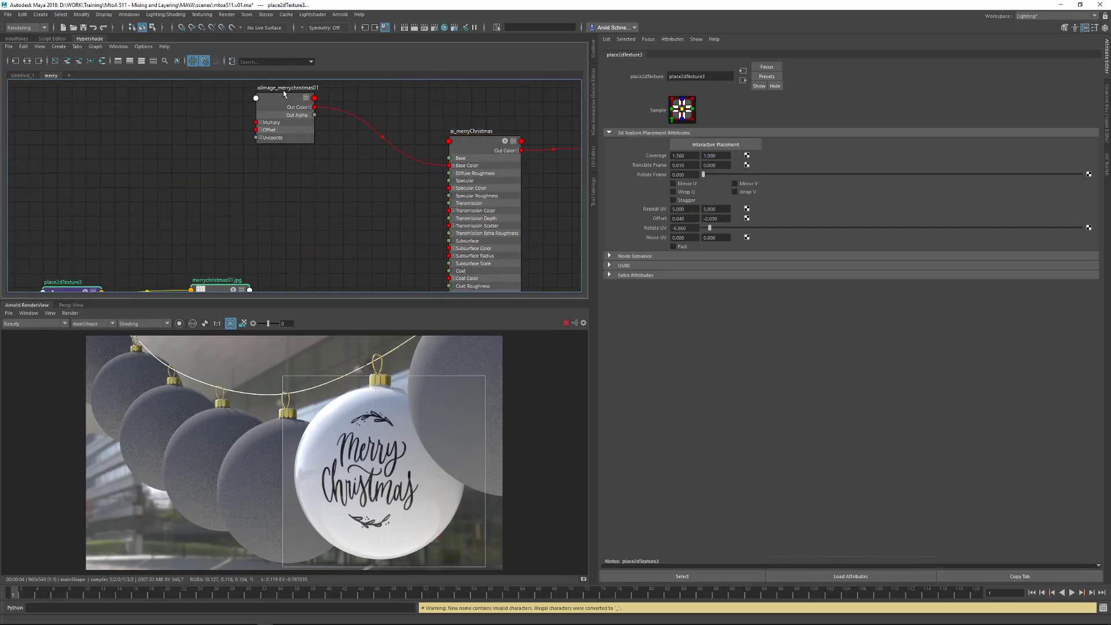
left_click_drag(284, 94, 201, 164)
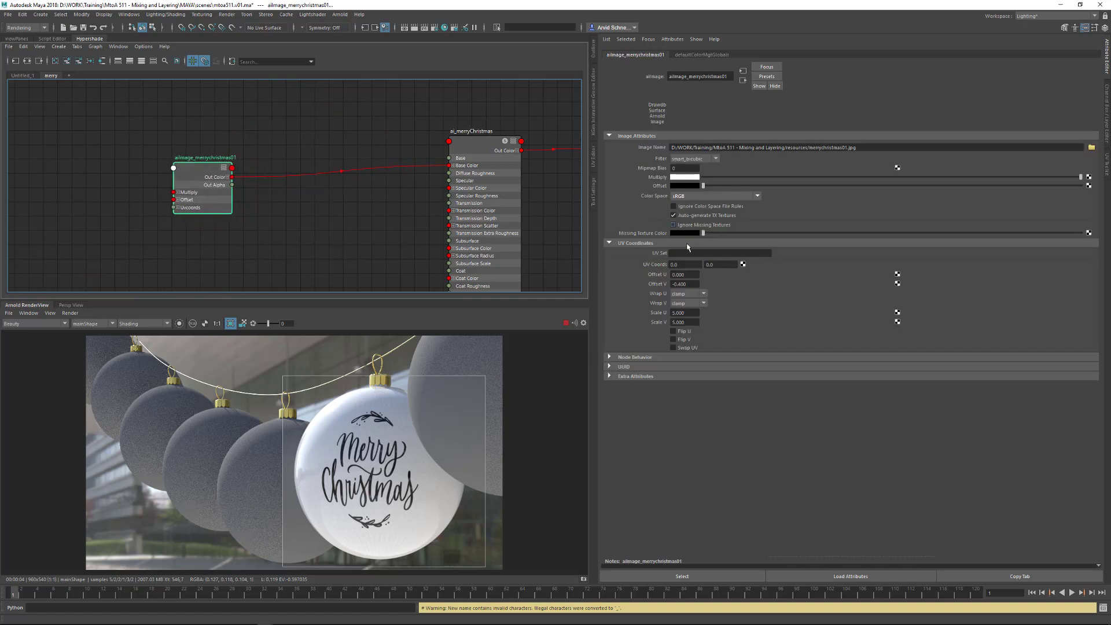
middle_click_drag(394, 228, 358, 249, "alt")
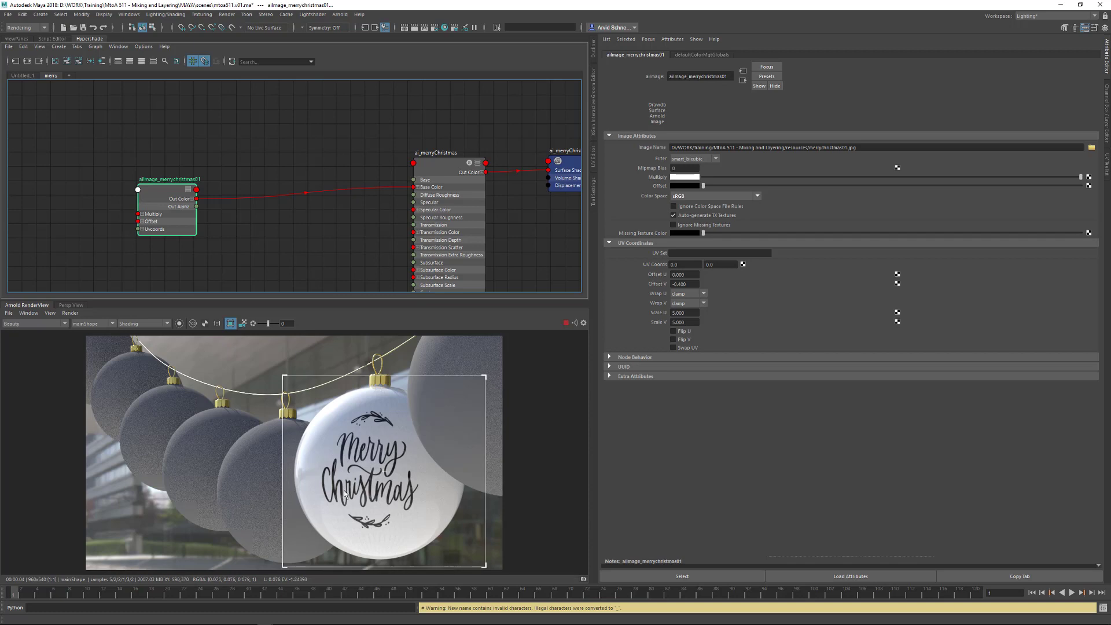
Disconnect aiImage_merrychristmas01 from the Base Color of ai_merryChristmas and move the image node further away from the shader
middle_click_drag(339, 163, 372, 179, "alt")
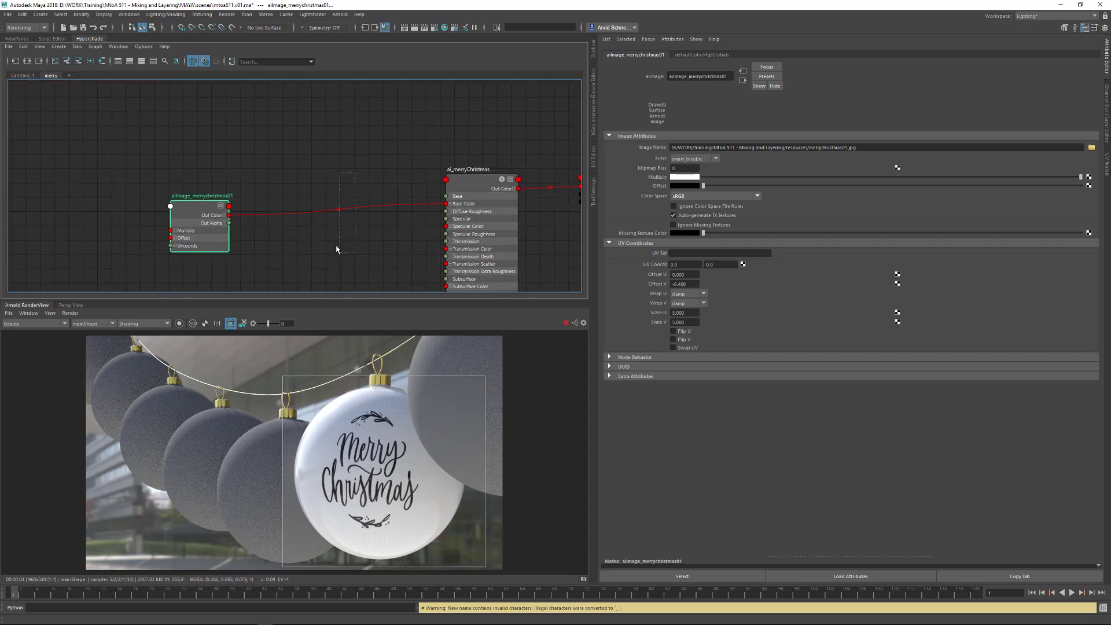
key("a")
key("f")
middle_click_drag(466, 121, 380, 184, "alt")
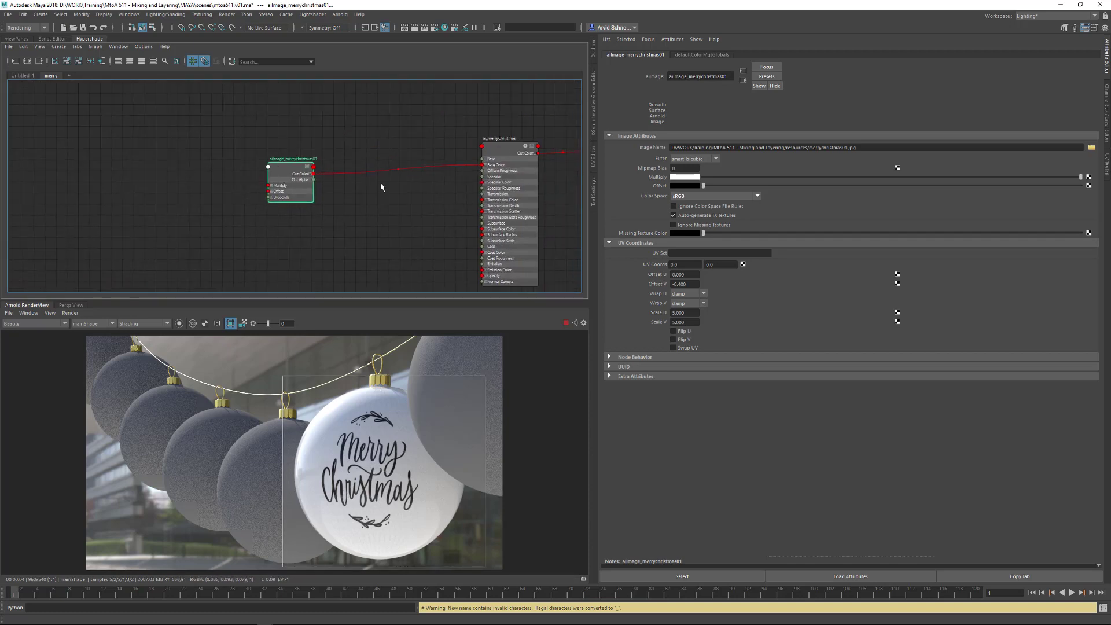
left_click_drag(389, 169, 404, 194)
left_click_drag(299, 173, 239, 208)
left_click(390, 164)
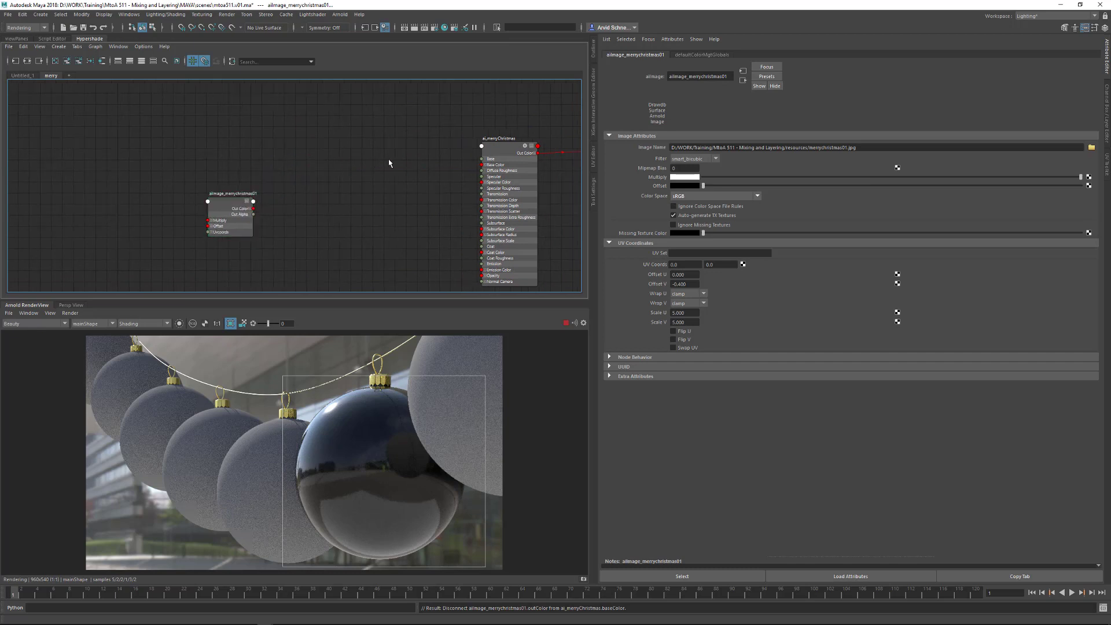
Set the Base Weight and Metalness of the ai_merryChristmas shader to 1
left_click_drag(500, 148, 456, 141)
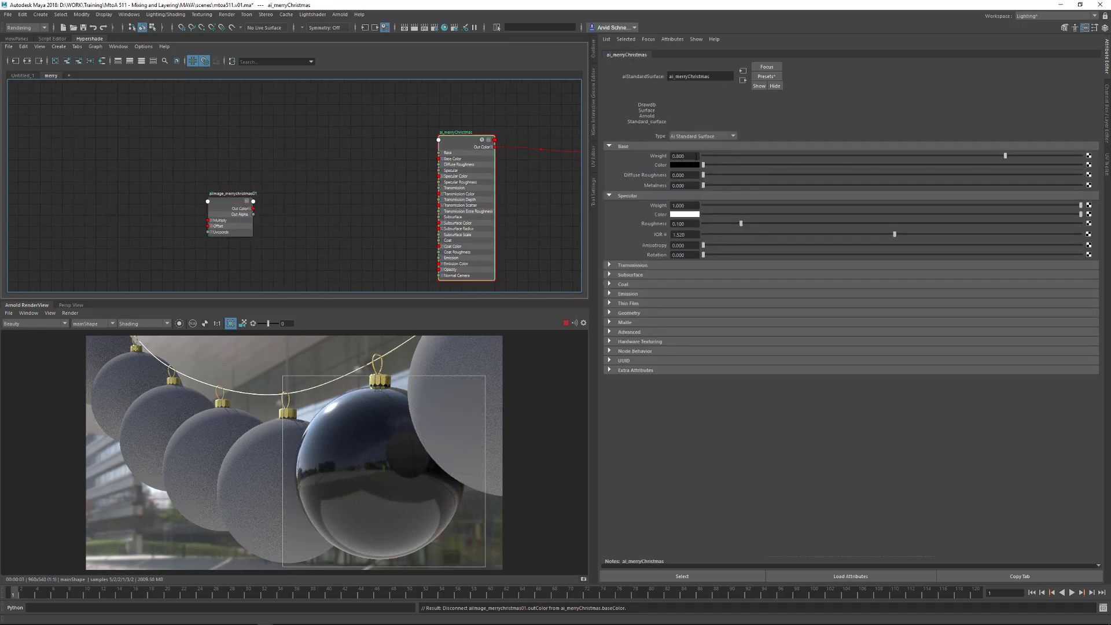
double_click(697, 156)
type("1")
key("Return")
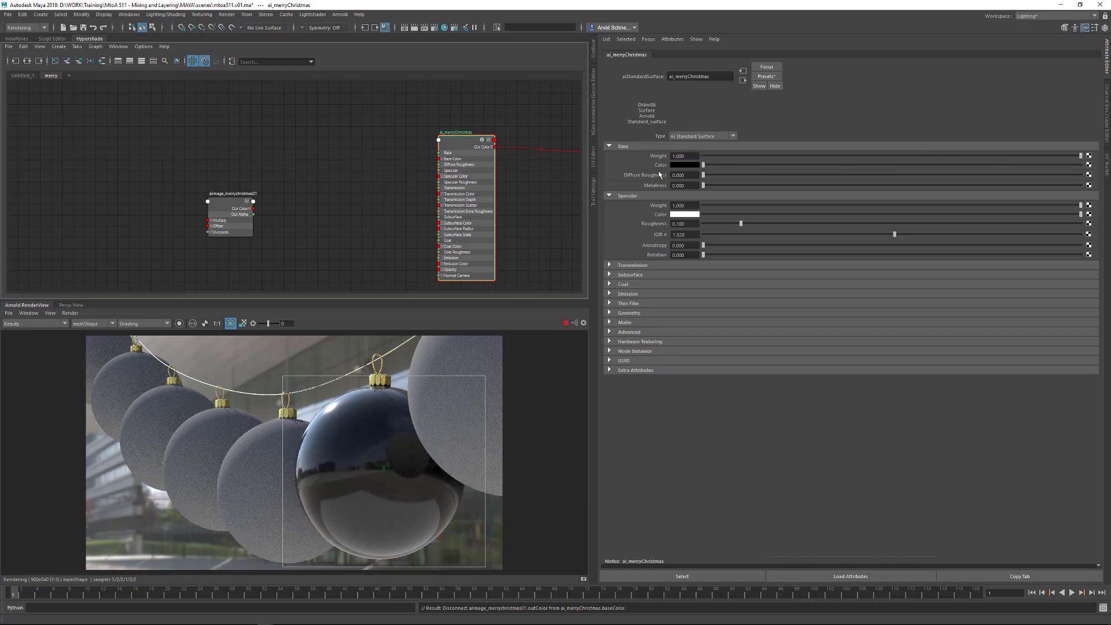
double_click(688, 186)
type("1")
key("Return")
Look at the red ornament reference photo in Chrome, return to Maya and set ai_merryChristmas's Base Color to pure red
key("alt+Tab")
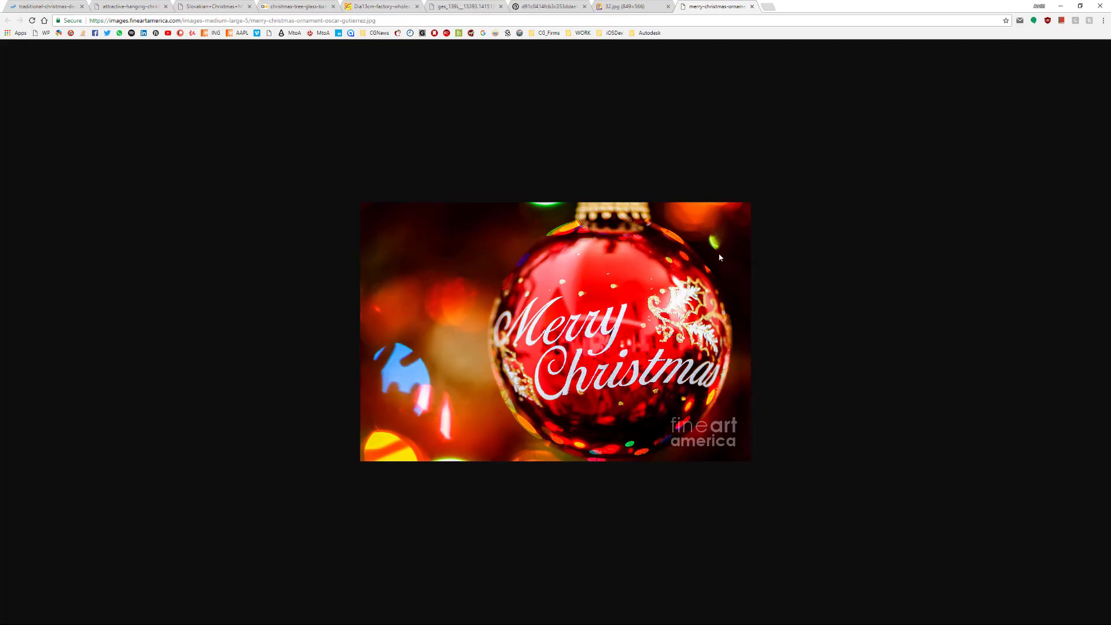
left_click(1061, 6)
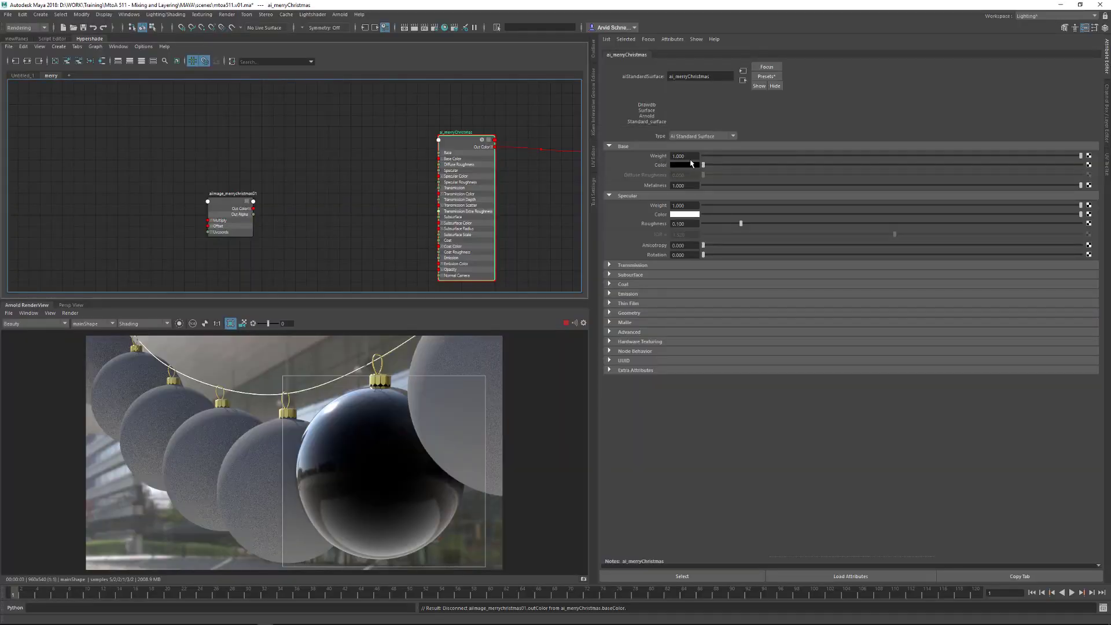
left_click(683, 165)
left_click(653, 144)
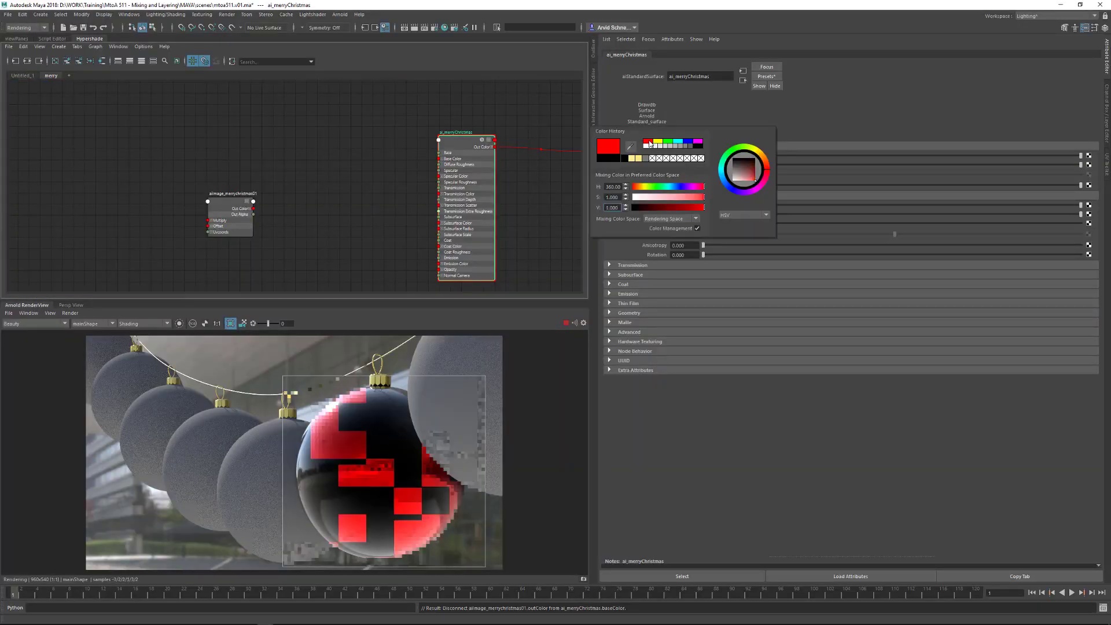
Adjust the Base Color to a crimson with saturation 0.942 and value 0.643, trying darker and pinker reds
left_click(687, 165)
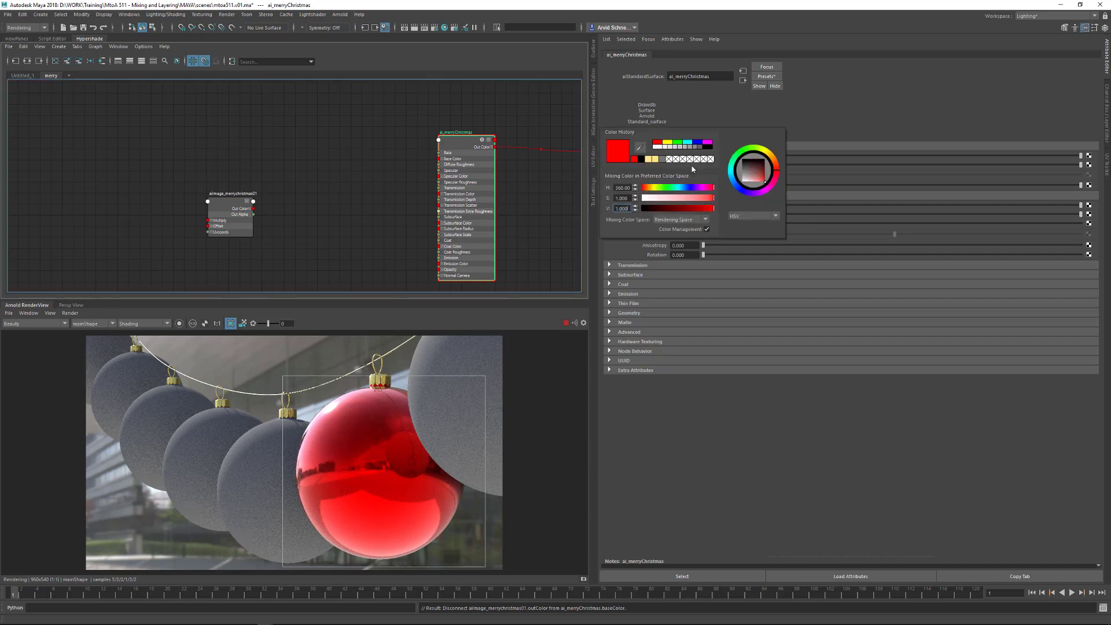
left_click_drag(708, 201, 687, 210)
left_click(685, 210)
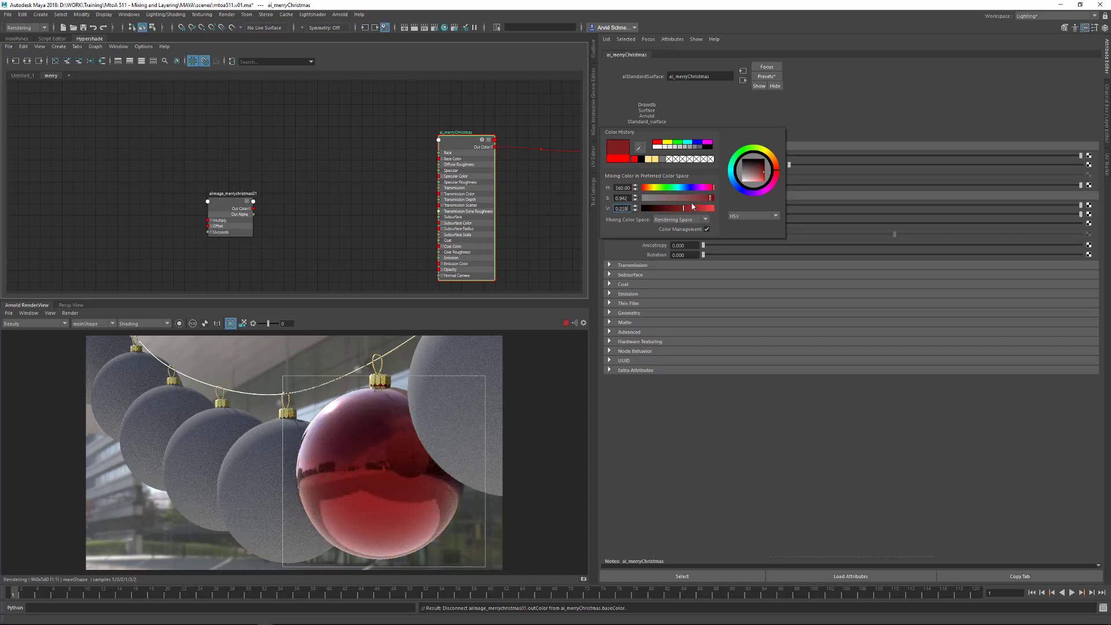
left_click_drag(785, 175, 778, 177)
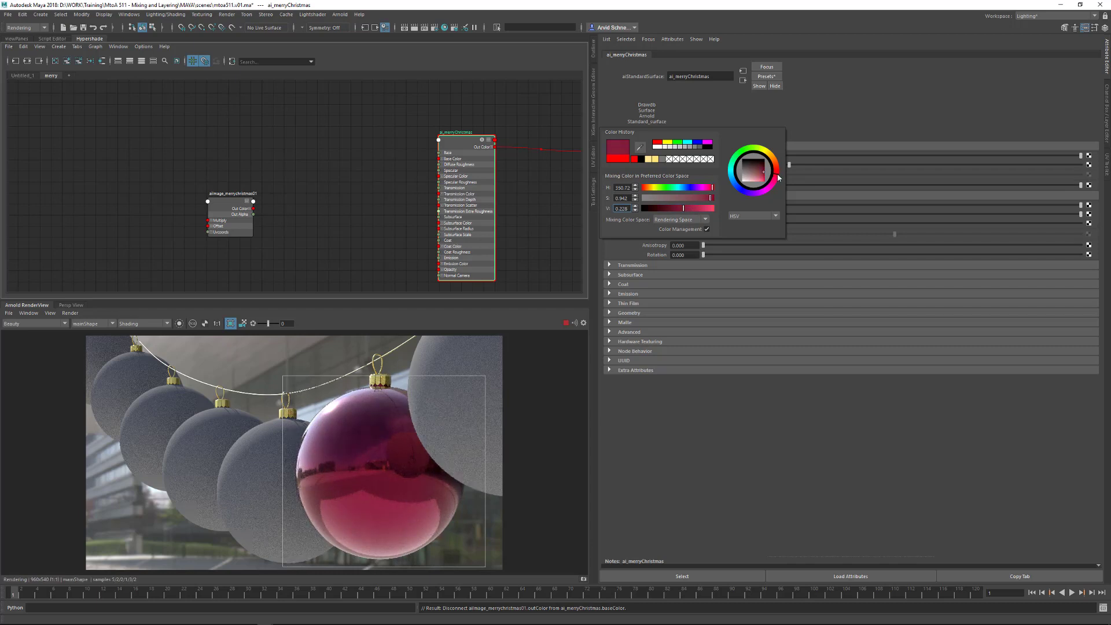
left_click_drag(779, 173, 779, 172)
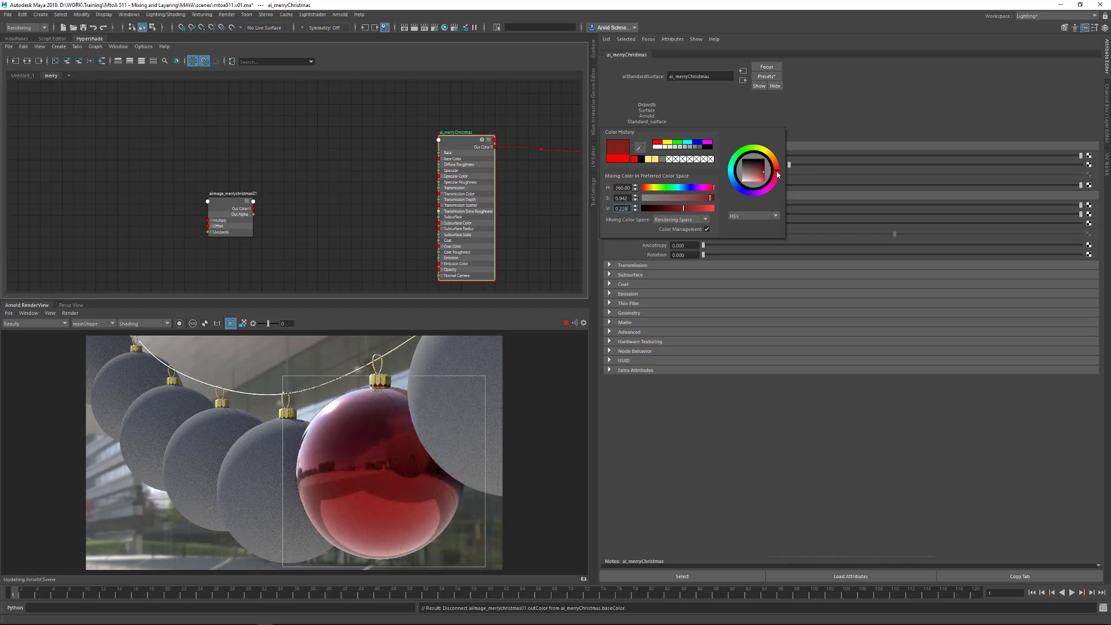
left_click_drag(683, 211, 703, 211)
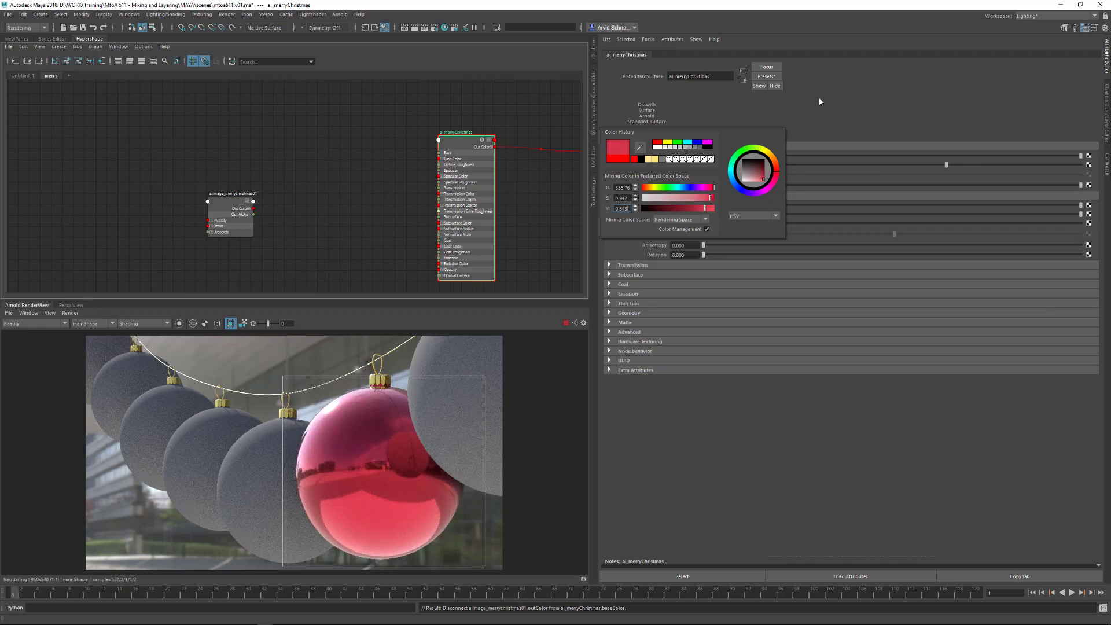
Compare with the ornament photo in Chrome, return to Maya and shift the Base Color hue to an orange-red of about 4.2
key("alt+Tab")
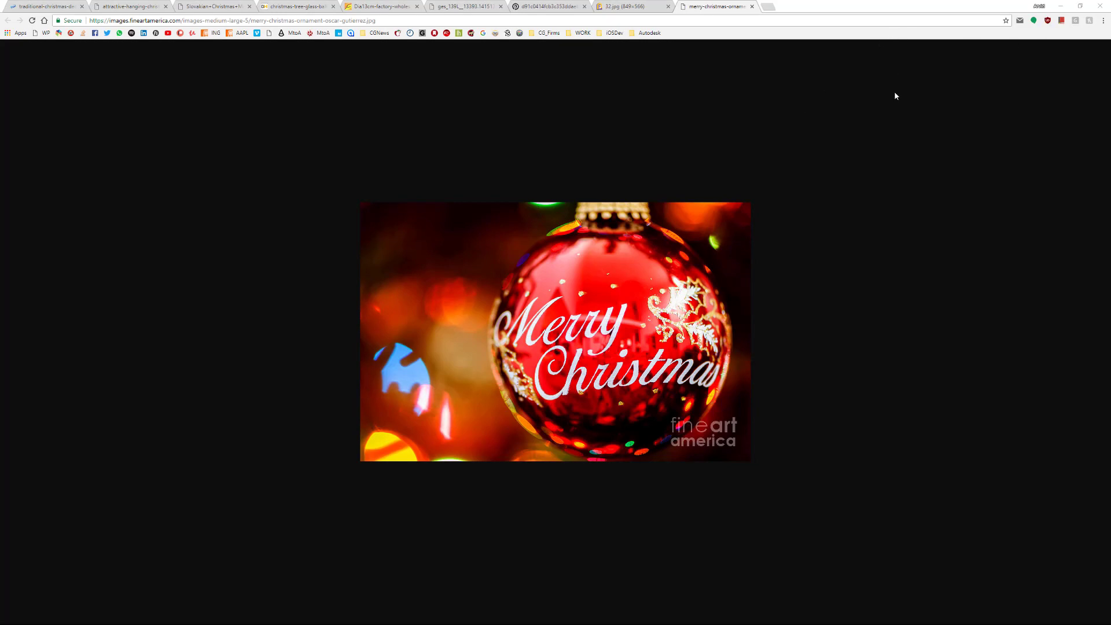
key("alt+Tab")
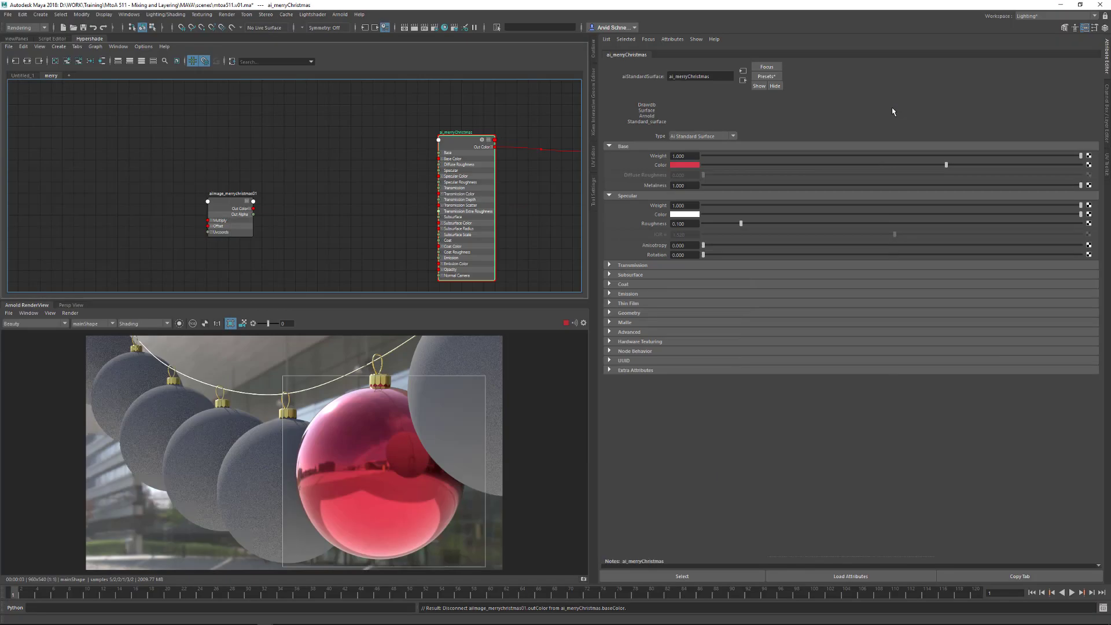
left_click(684, 166)
left_click(776, 168)
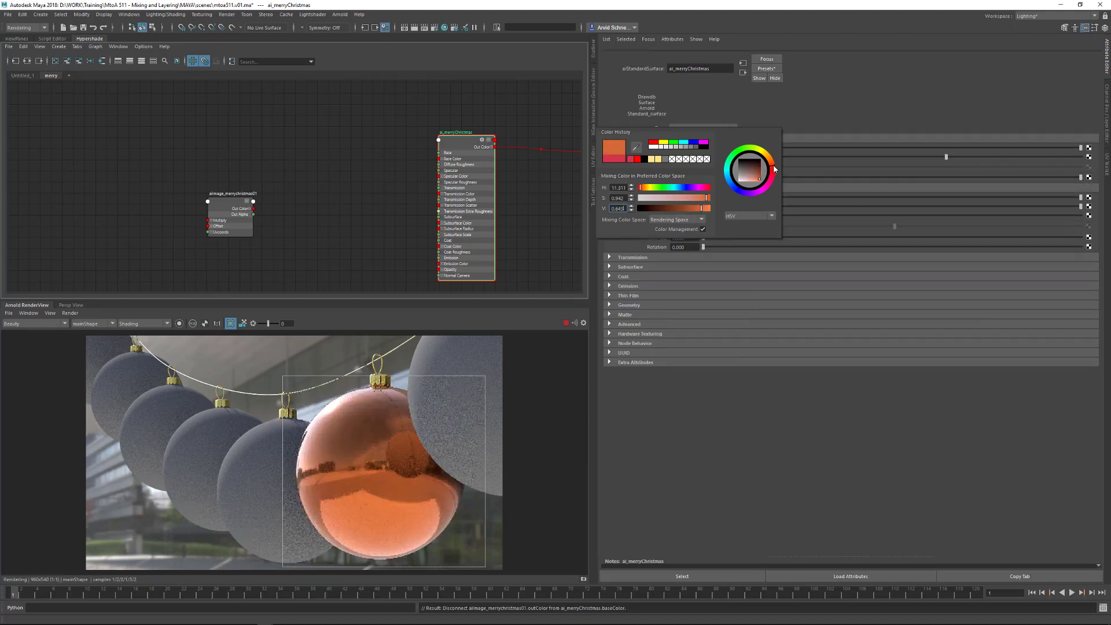
left_click_drag(775, 168, 774, 172)
left_click_drag(715, 193, 712, 197)
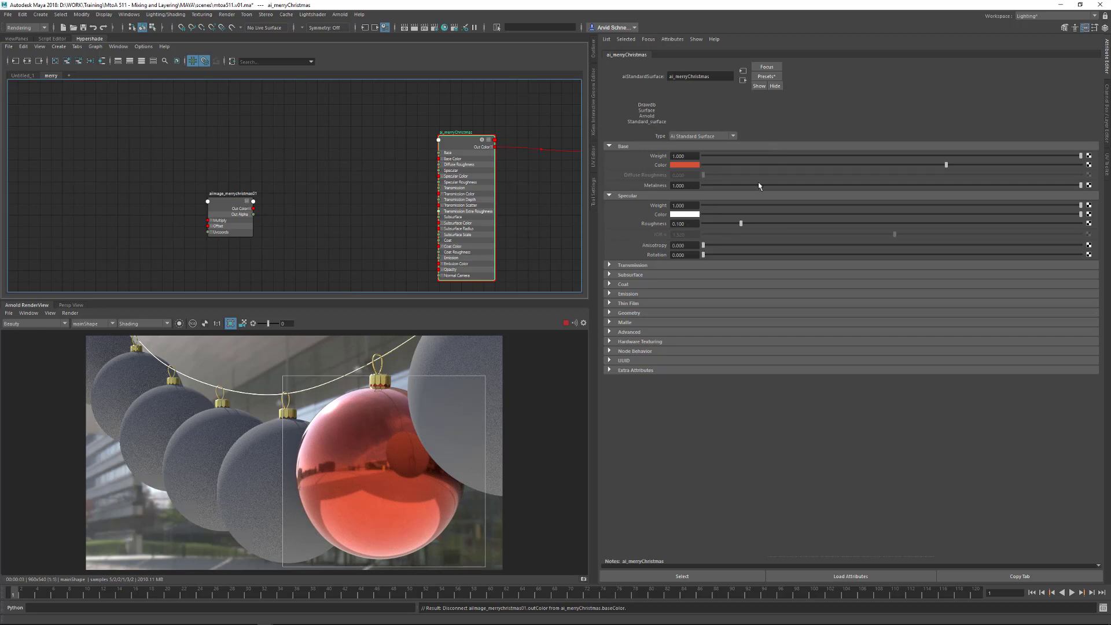
Set the Specular Color of ai_merryChristmas to the recently used crimson and check the Base Color values
left_click(688, 214)
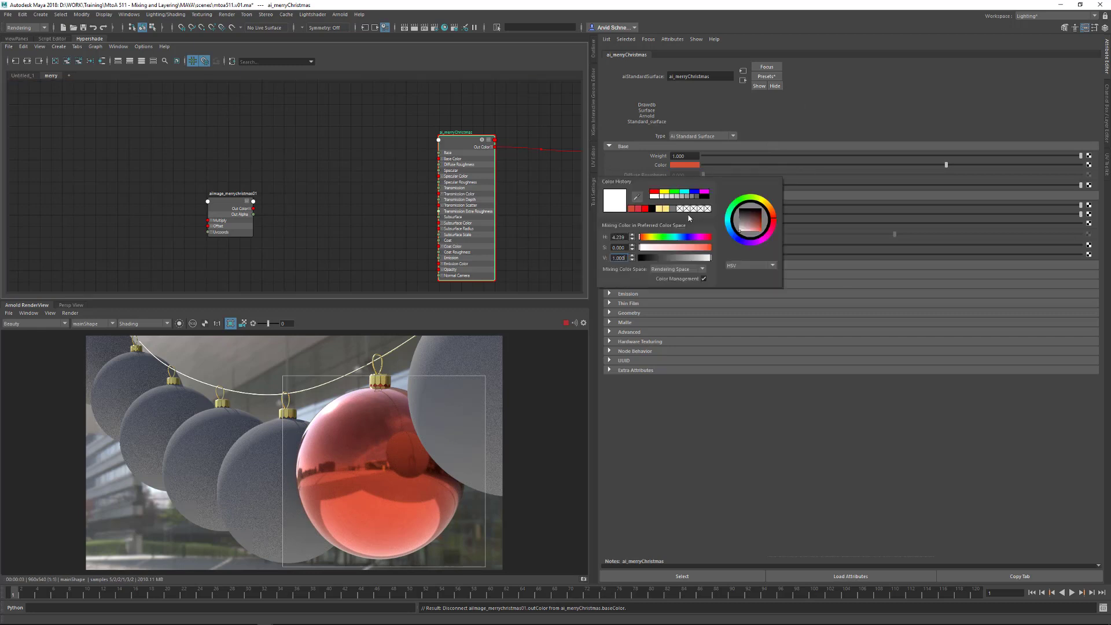
left_click(632, 209)
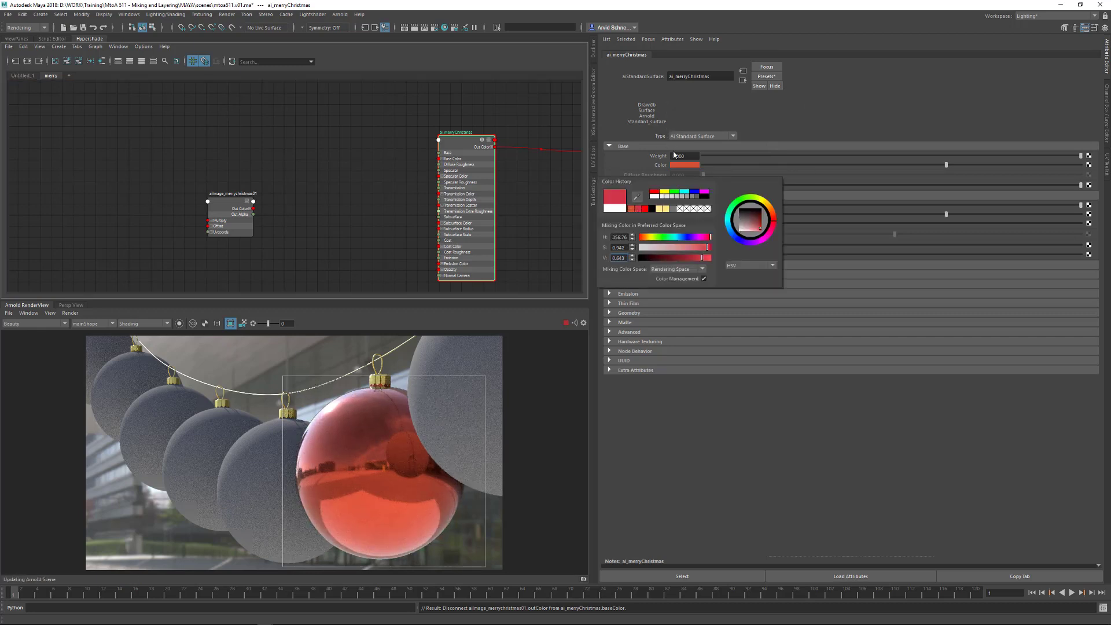
left_click(698, 164)
left_click(698, 164)
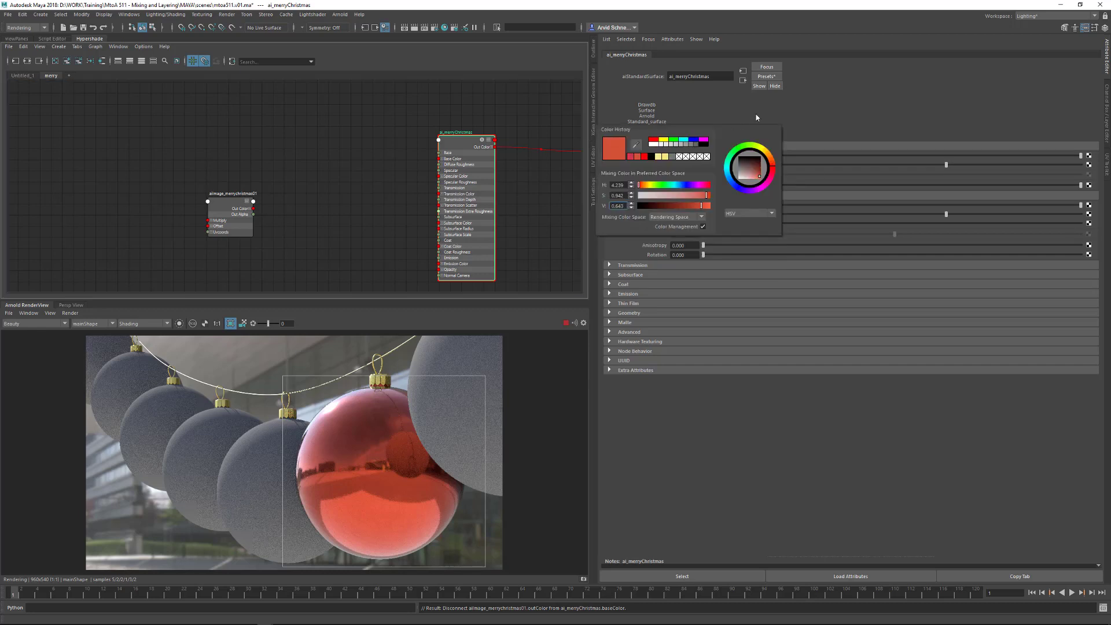
Try a Specular Roughness of 0.298, compare with the Chrome reference photo, and lower the roughness to 0.059 in Maya
left_click_drag(745, 222, 816, 222)
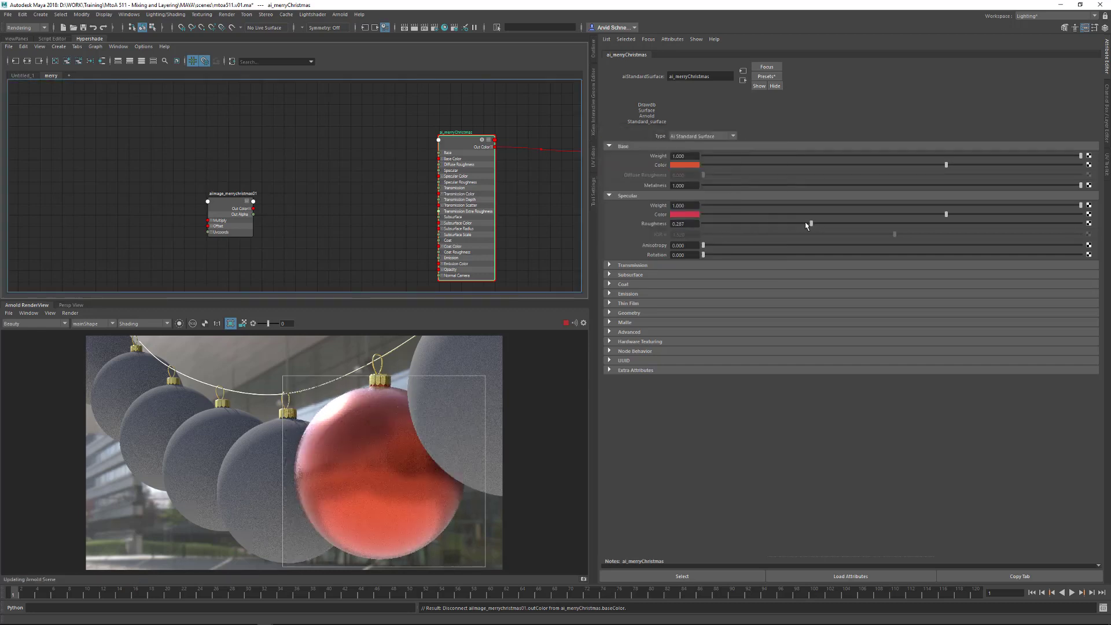
key("alt+Tab")
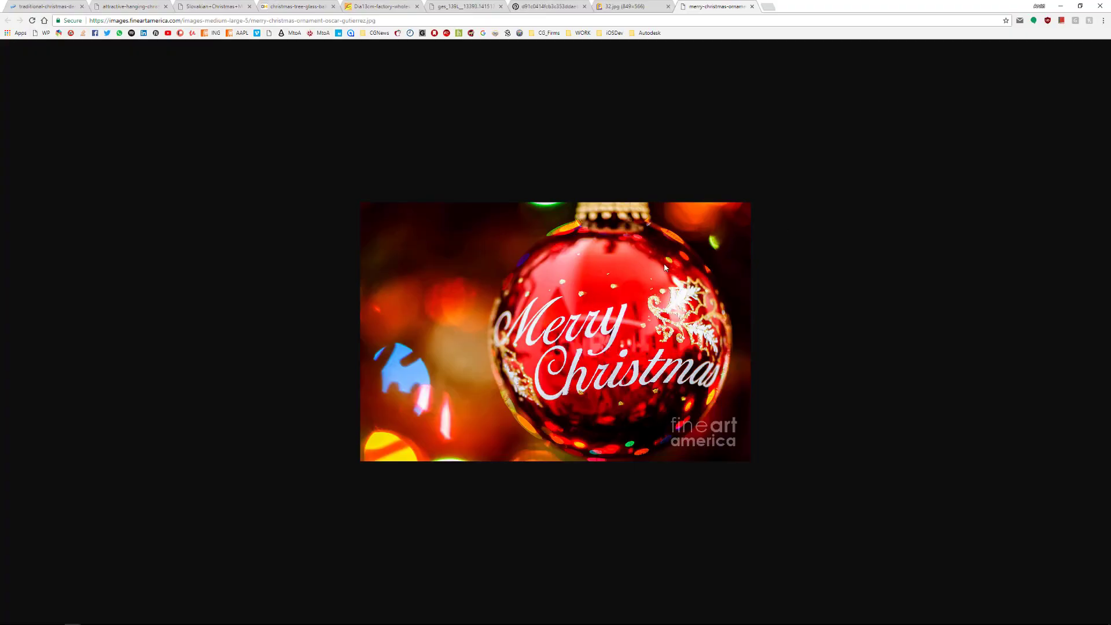
key("alt+Tab")
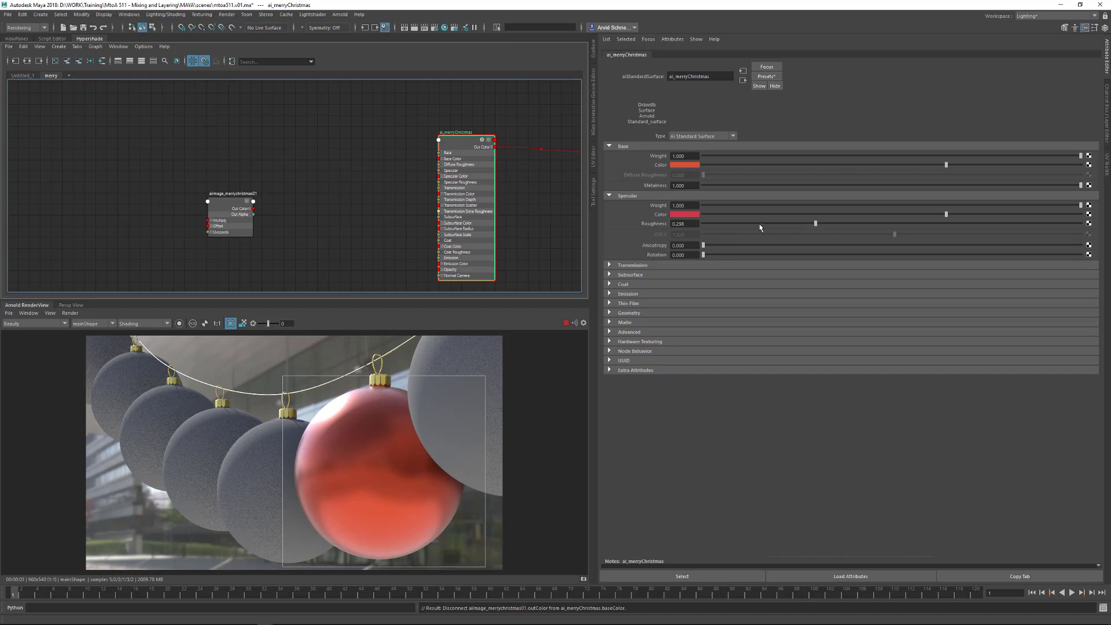
left_click(723, 224)
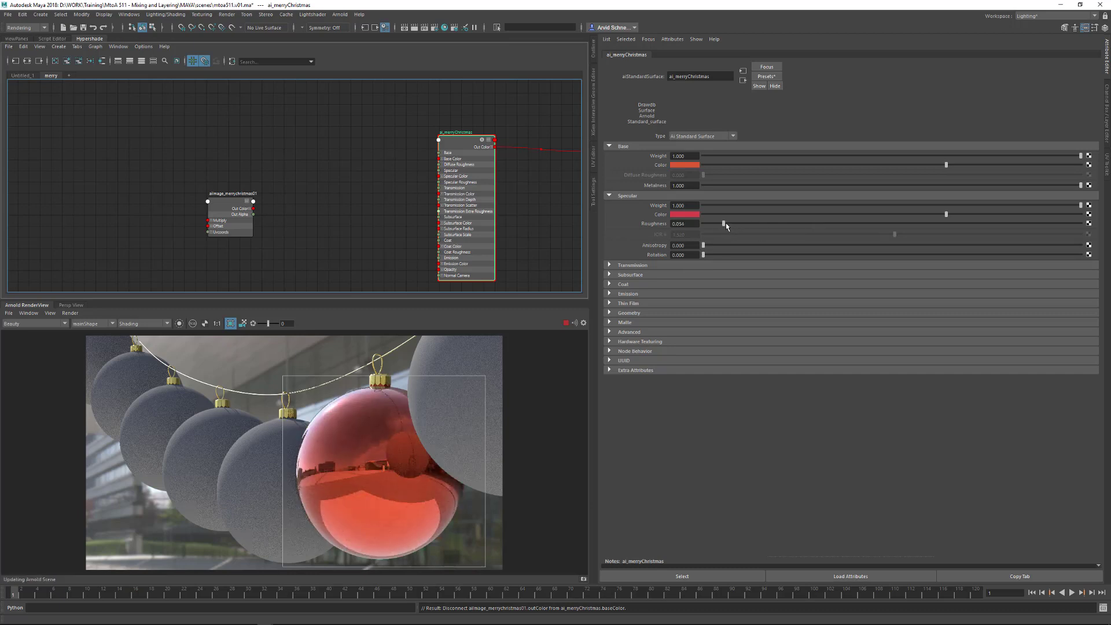
left_click_drag(724, 224, 725, 224)
Try some Coat Weight and return it to 0, and change the Base Color to a deep red with value 0.370
left_click(624, 284)
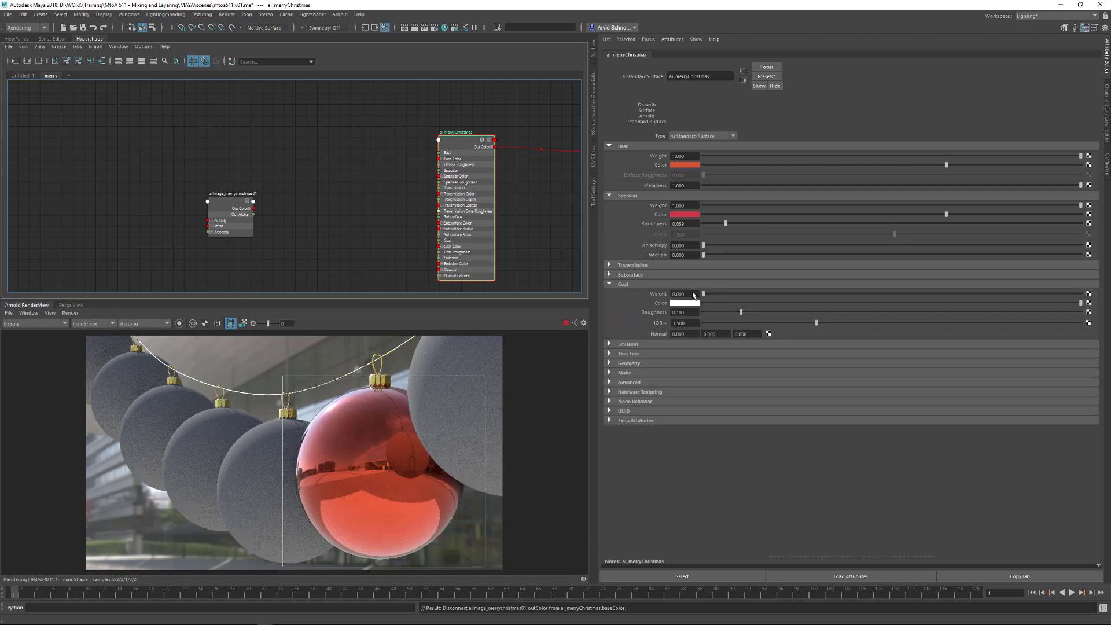
left_click_drag(730, 294, 661, 286)
left_click(696, 164)
left_click(688, 207)
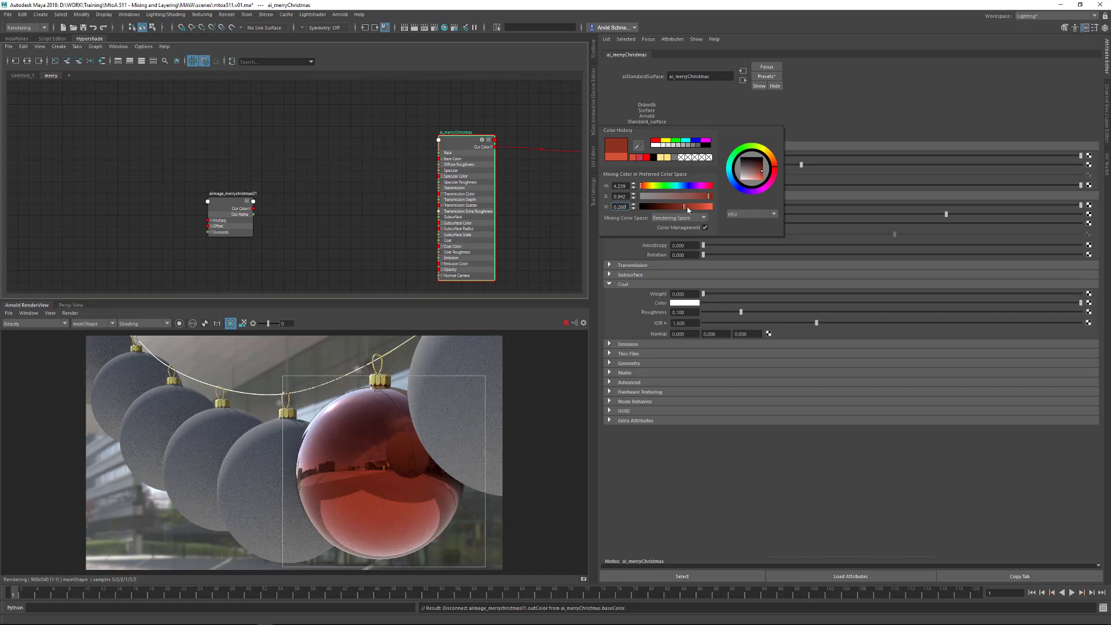
left_click_drag(687, 207, 733, 199)
left_click(775, 169)
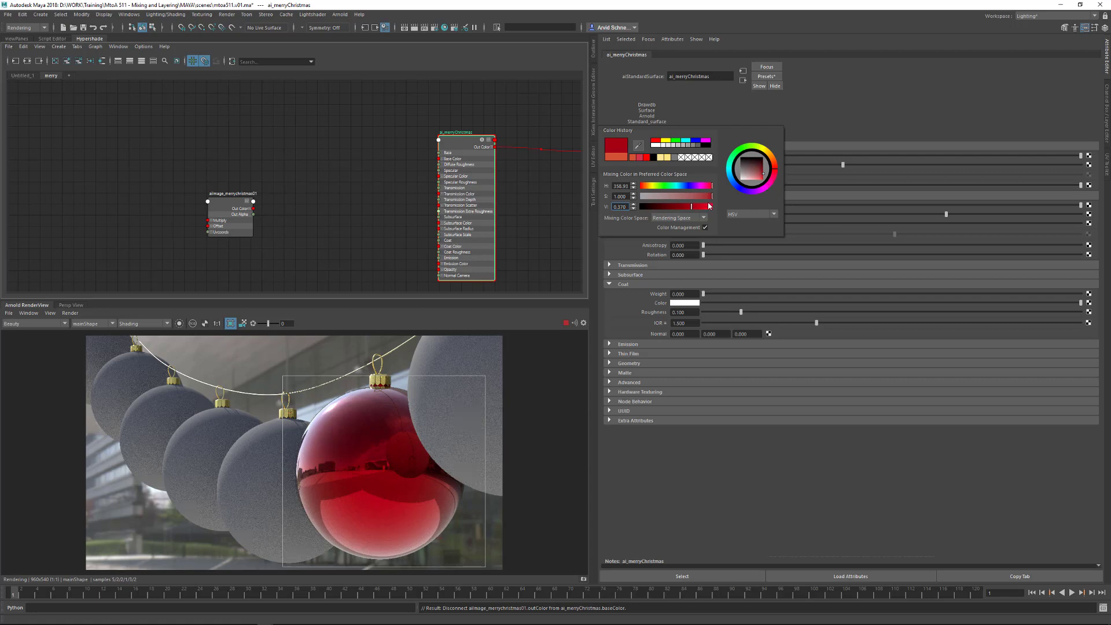
left_click(633, 199)
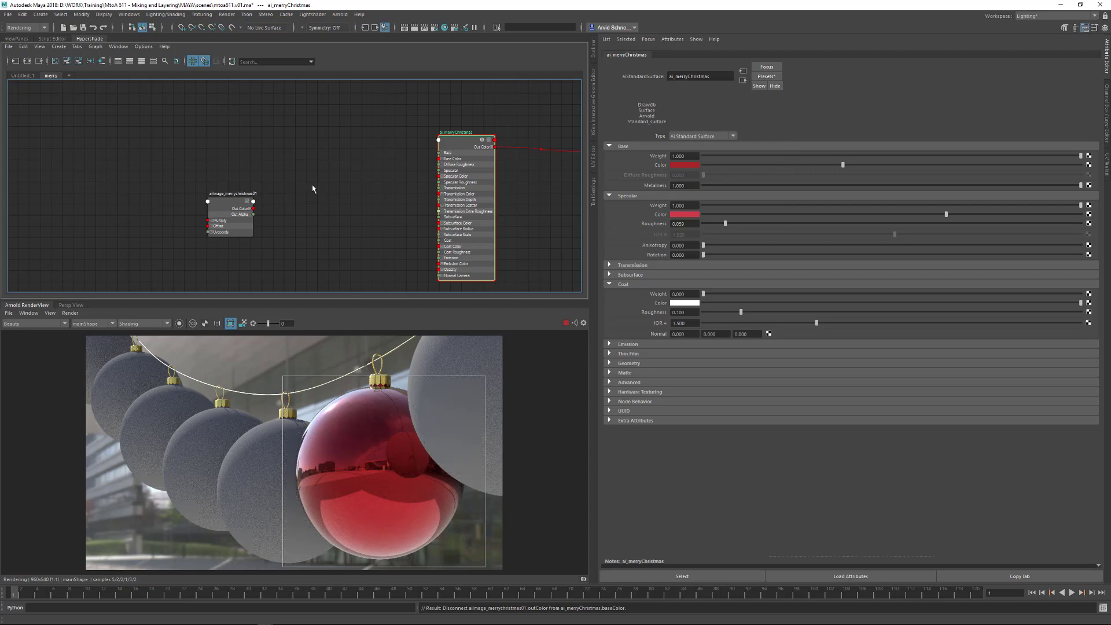
Move aiImage_merrychristmas01 out of the way, create an aiMixShader node in the graph and save the scene
left_click_drag(230, 203, 214, 238)
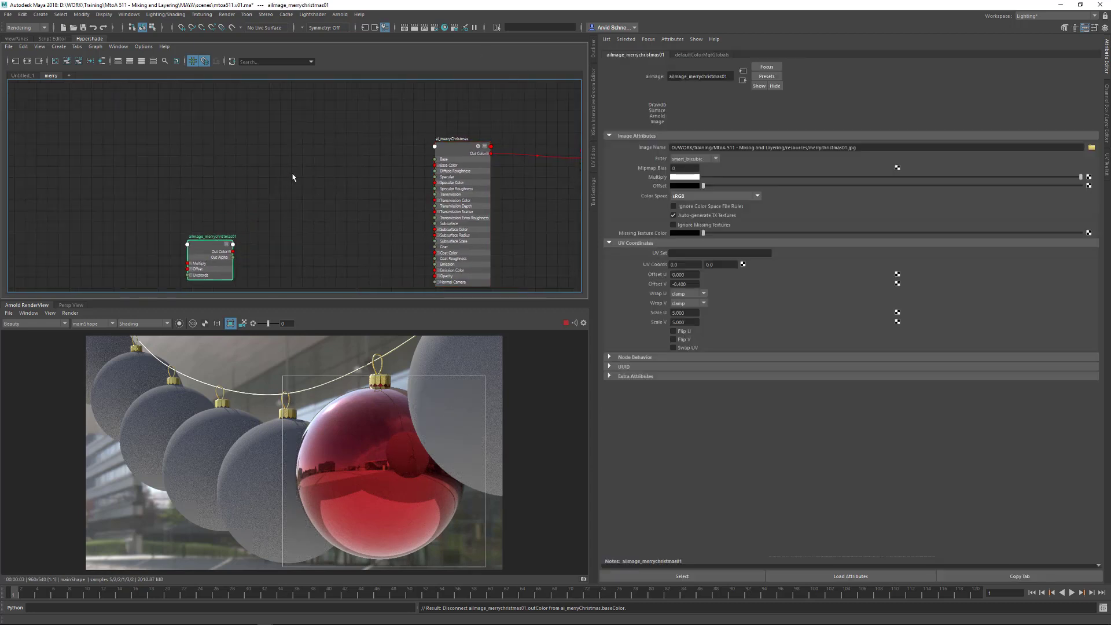
left_click(349, 216)
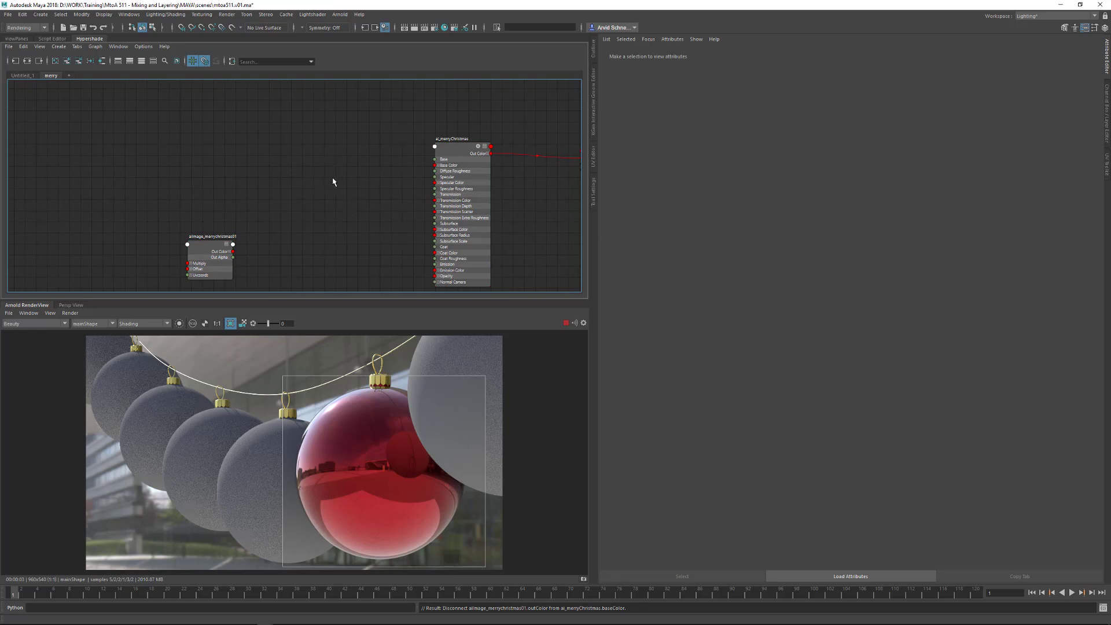
key("Tab")
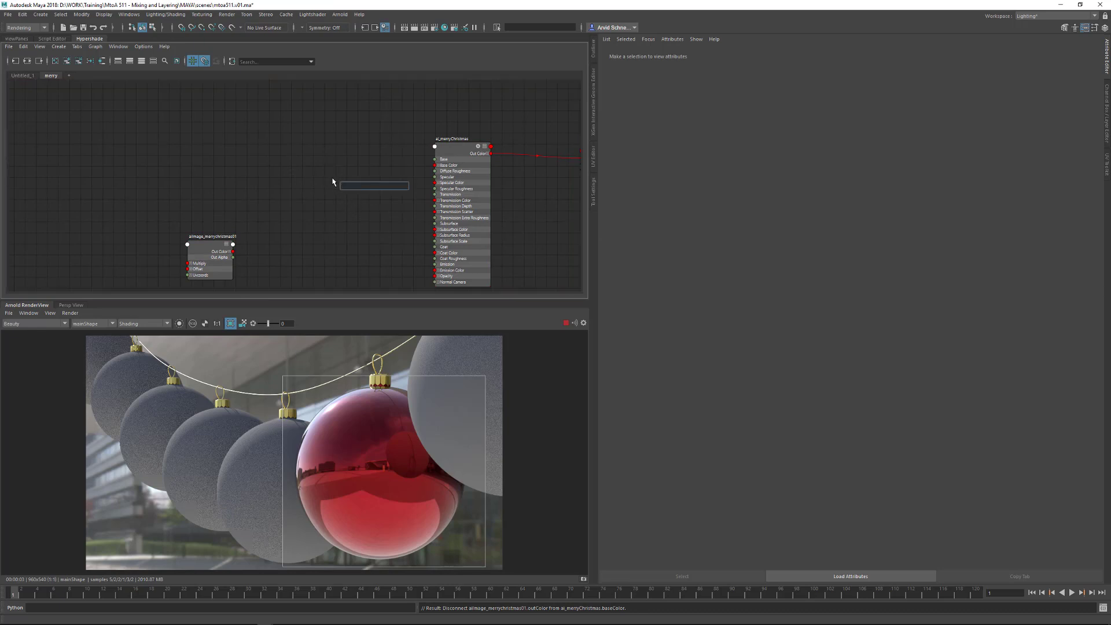
type("aiMix")
key("Return")
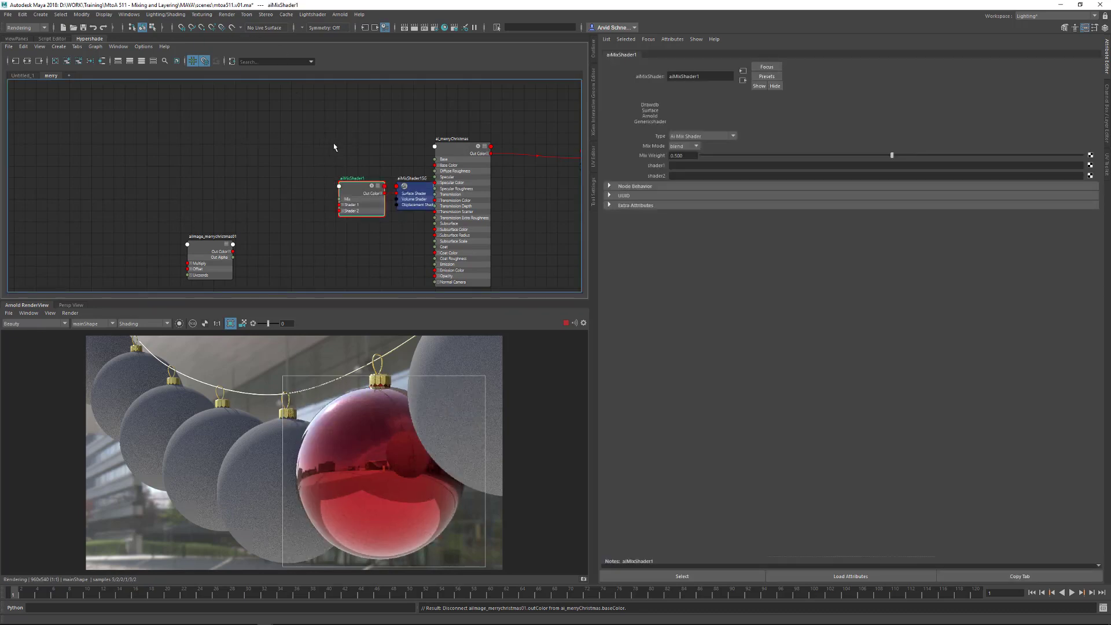
middle_click_drag(327, 149, 221, 158, "alt")
left_click(84, 27)
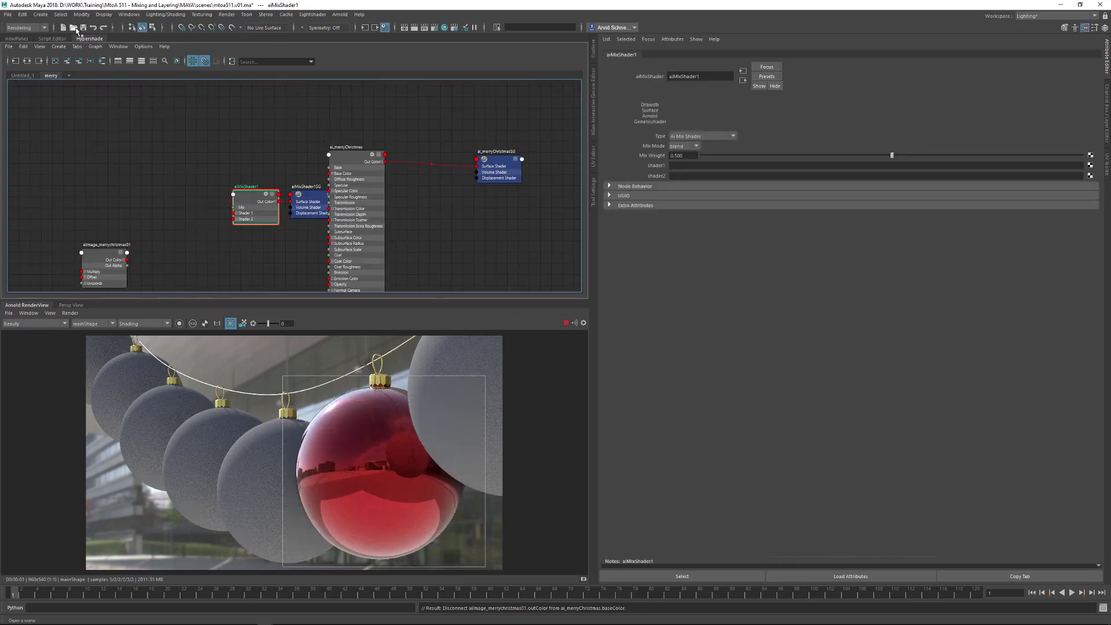
Delete the mix shader's own shading group, aiMixShader1SG
middle_click_drag(310, 167, 288, 131, "alt")
left_click(287, 173)
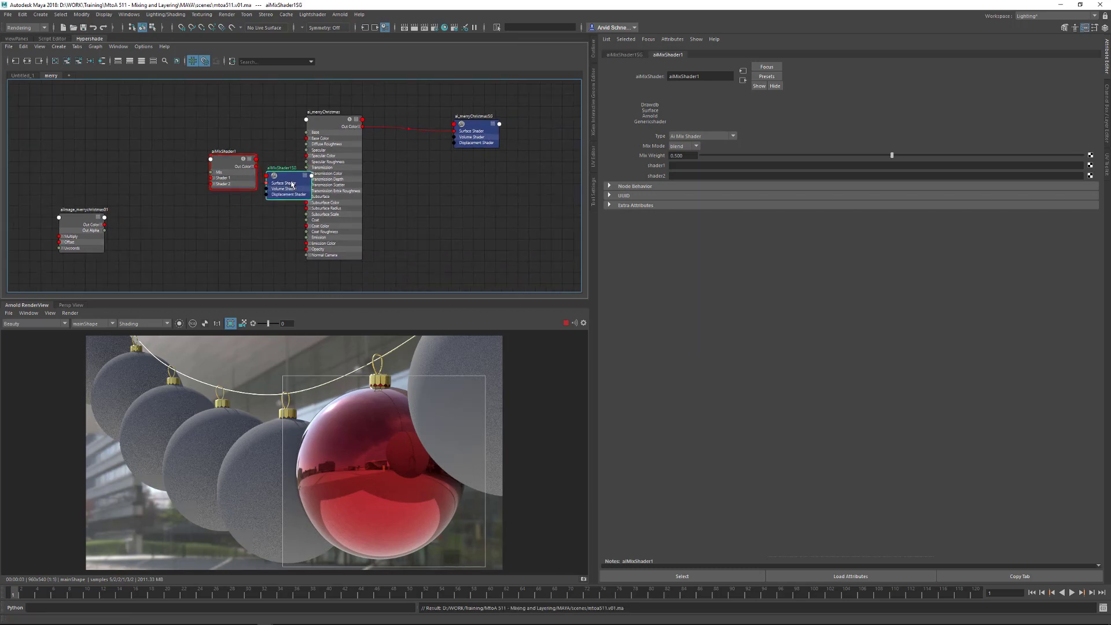
key("Delete")
Insert aiMixShader1 before ai_merryChristmas's shading group as its surface shader, and connect ai_merryChristmas to the mix's Shader 1 input
left_click_drag(244, 160, 561, 132)
left_click_drag(328, 123, 397, 189, "shift")
left_click(357, 133)
left_click(304, 200)
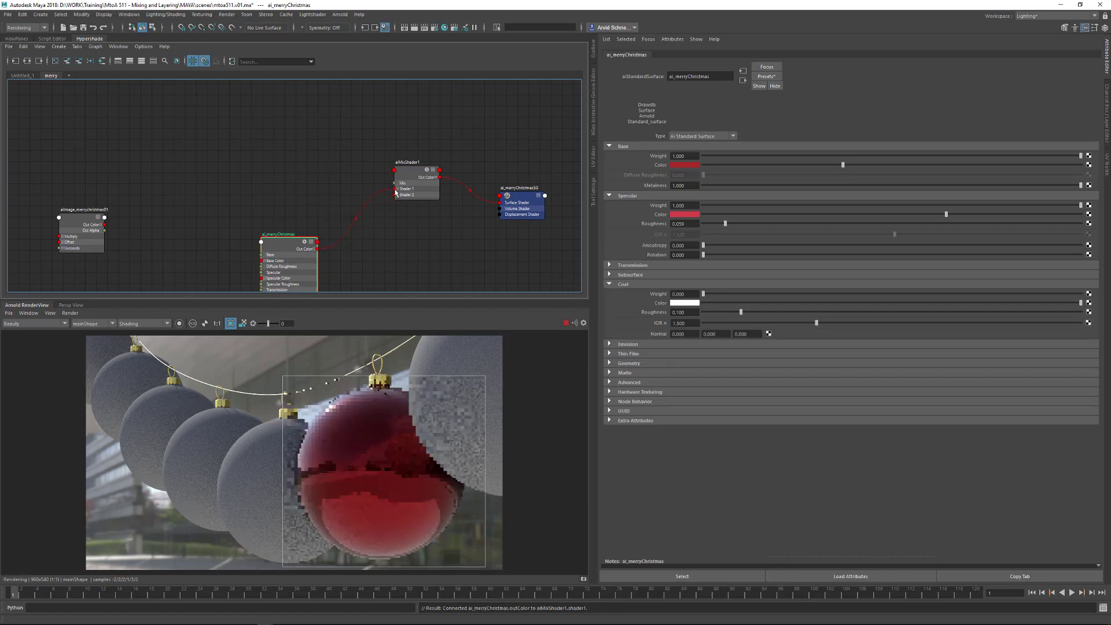
Line up ai_merryChristmas with the mix shader and place aiImage_merrychristmas01 above it in the graph
left_click_drag(278, 243, 254, 190)
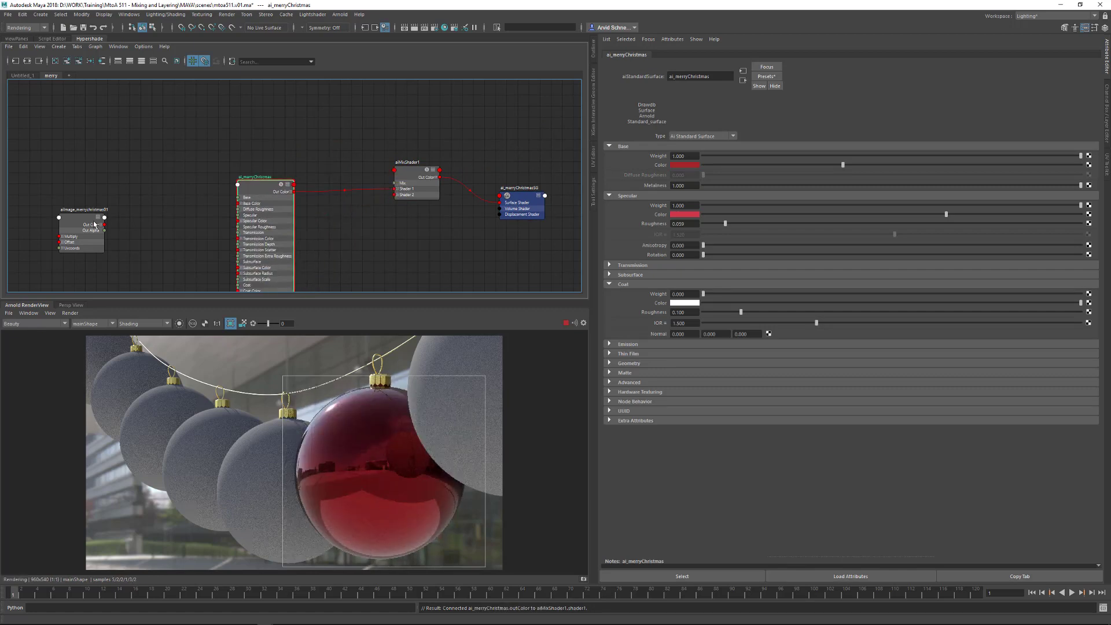
left_click_drag(95, 226, 174, 171)
left_click_drag(267, 118, 284, 121)
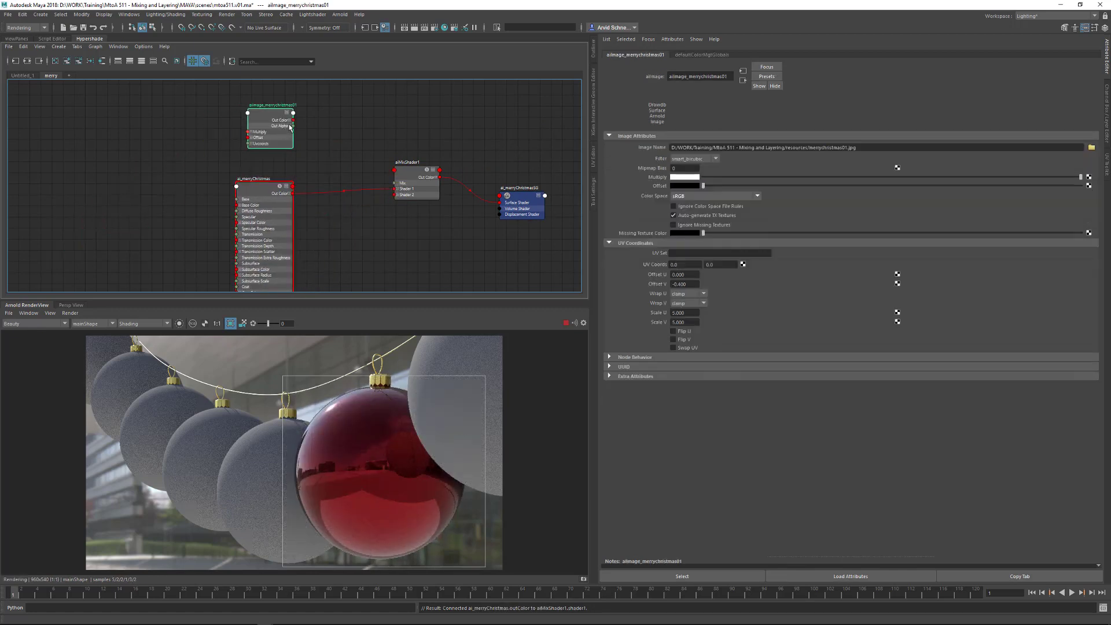
left_click(326, 118)
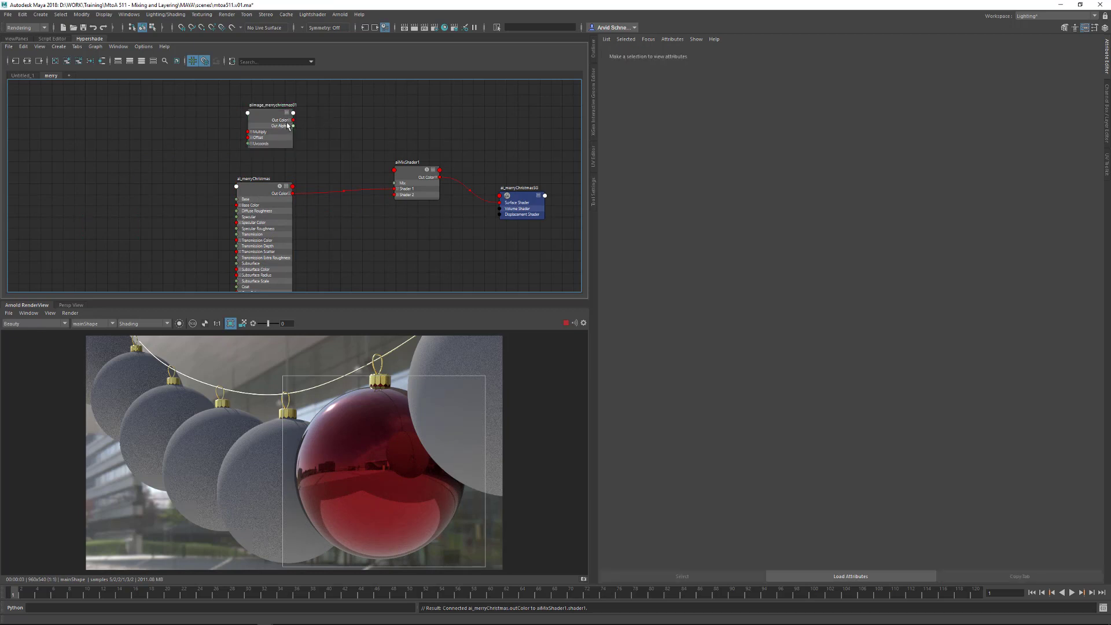
Connect aiImage_merrychristmas01's Out Color R to aiMixShader1's Mix input and ai_merryChristmas's Out Color to its Shader 2 input
left_click(290, 120)
left_click_drag(294, 126, 402, 187)
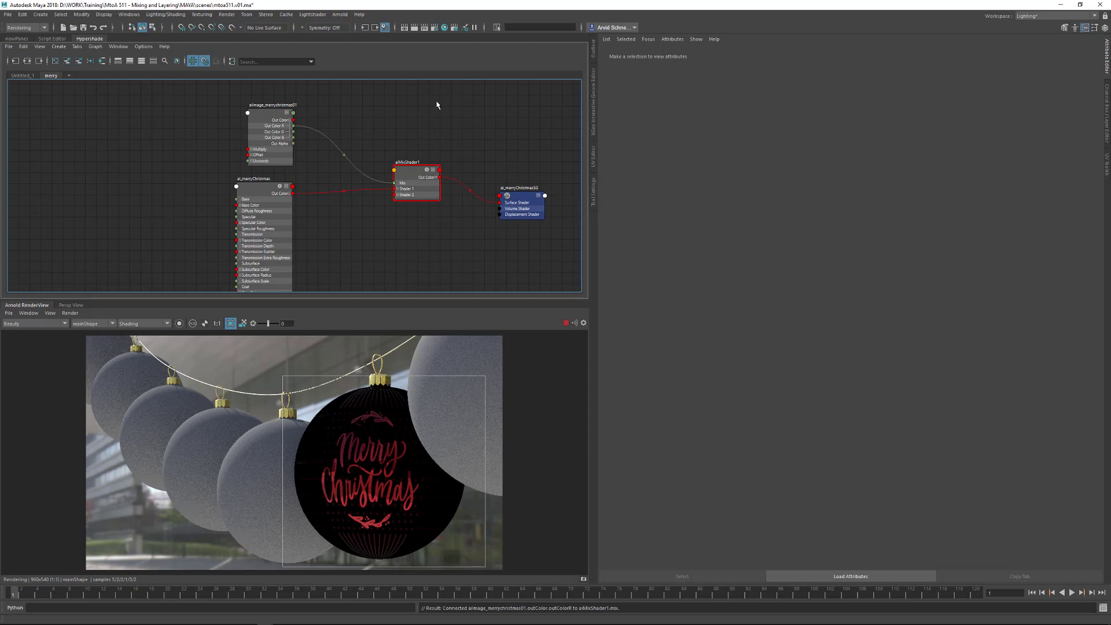
left_click_drag(293, 194, 396, 195)
Create a new aiStandardSurface shader in the graph and delete its own shading group, aiStandardSurface1SG
middle_click_drag(343, 210, 372, 171, "alt")
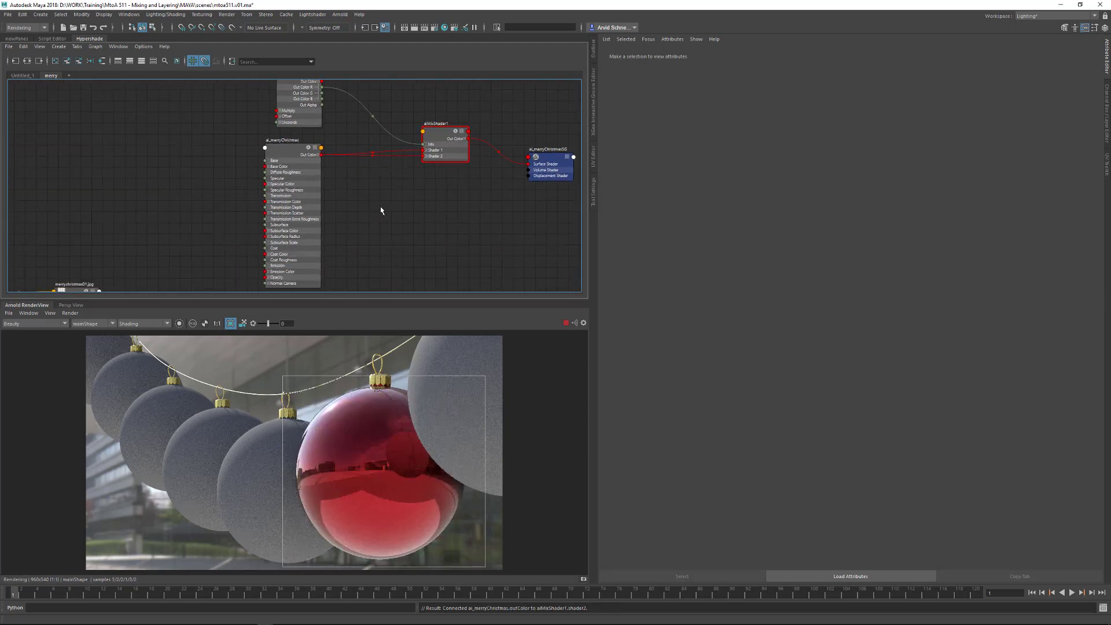
key("Tab")
type("su")
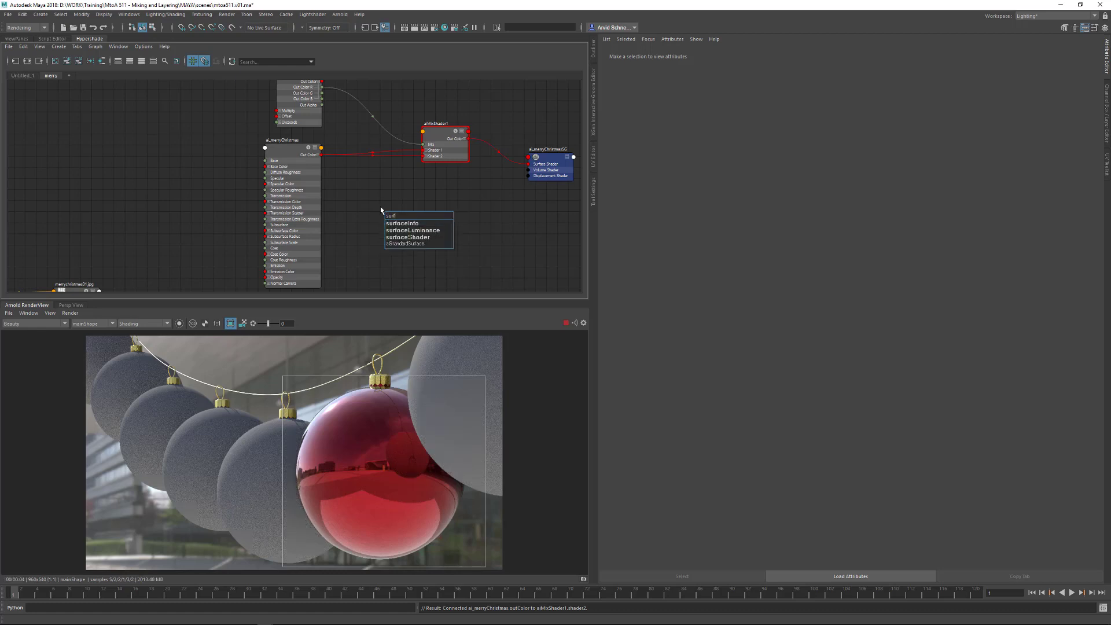
left_click(405, 243)
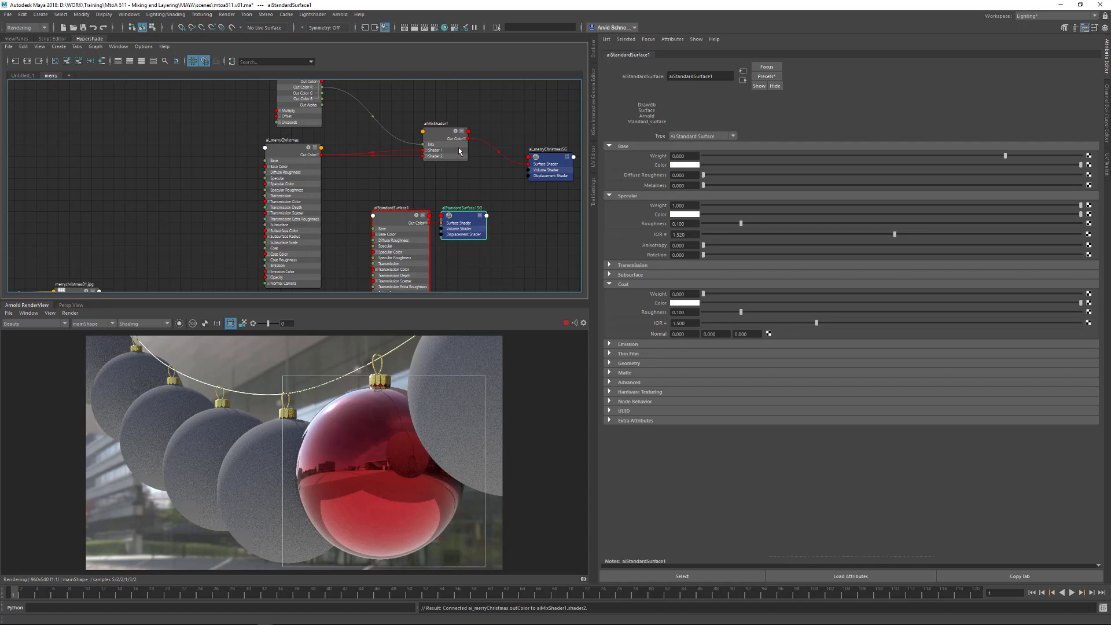
key("Delete")
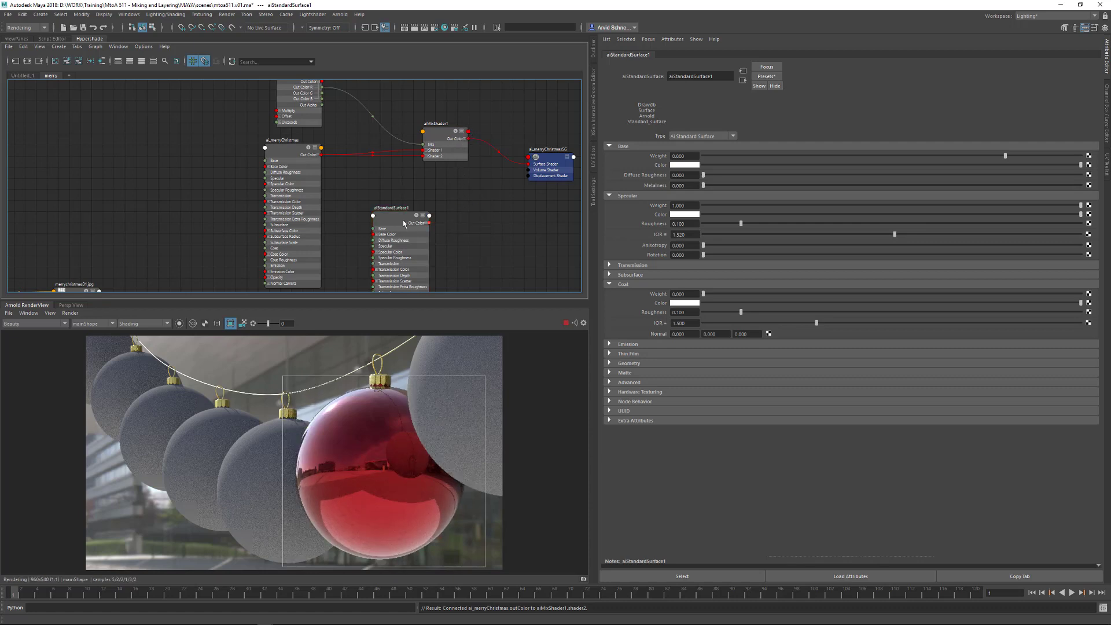
Place aiStandardSurface1 beside ai_merryChristmas and connect its Out Color to aiMixShader1's Shader 1 input
left_click_drag(404, 221, 426, 152)
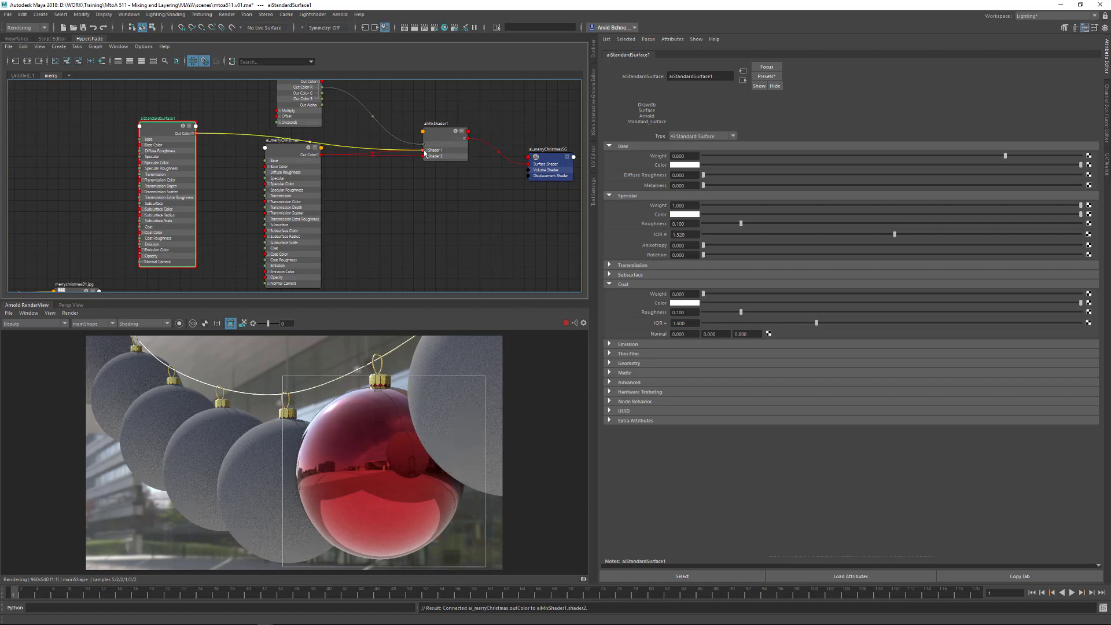
left_click(424, 152)
left_click(428, 226)
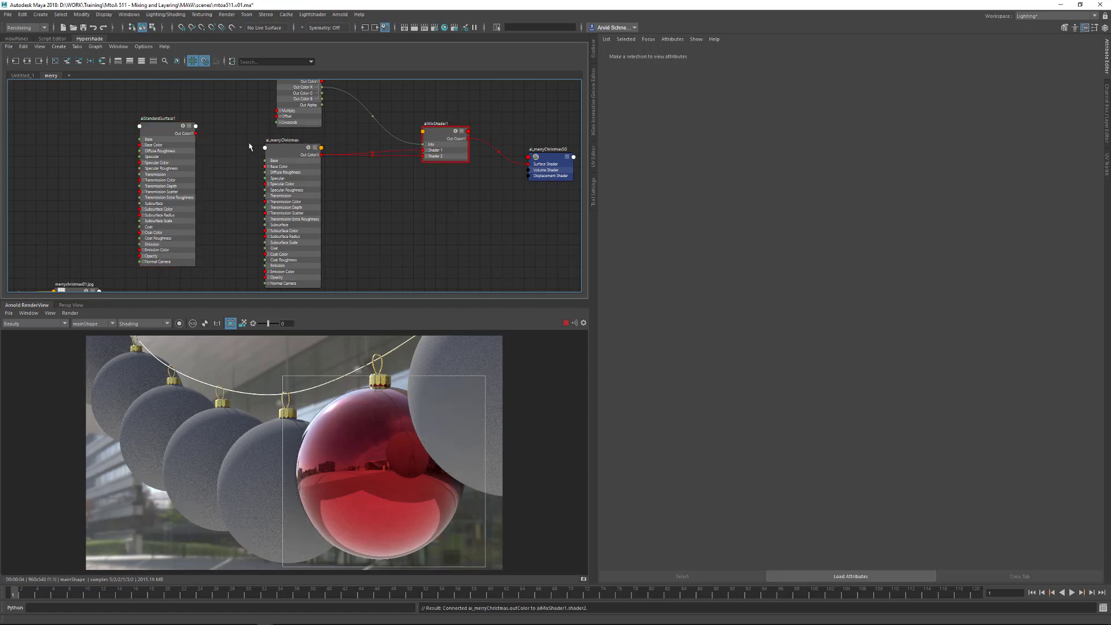
left_click_drag(197, 134, 429, 150)
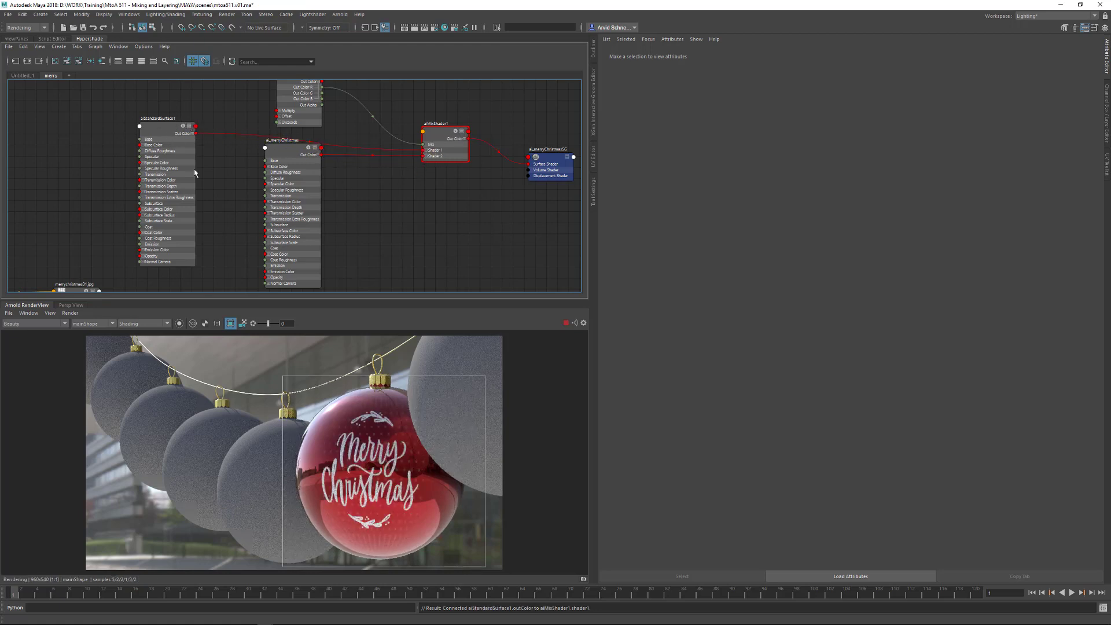
Move aiStandardSurface1 closer to ai_merryChristmas and rename it ai_white
left_click_drag(194, 170, 208, 182)
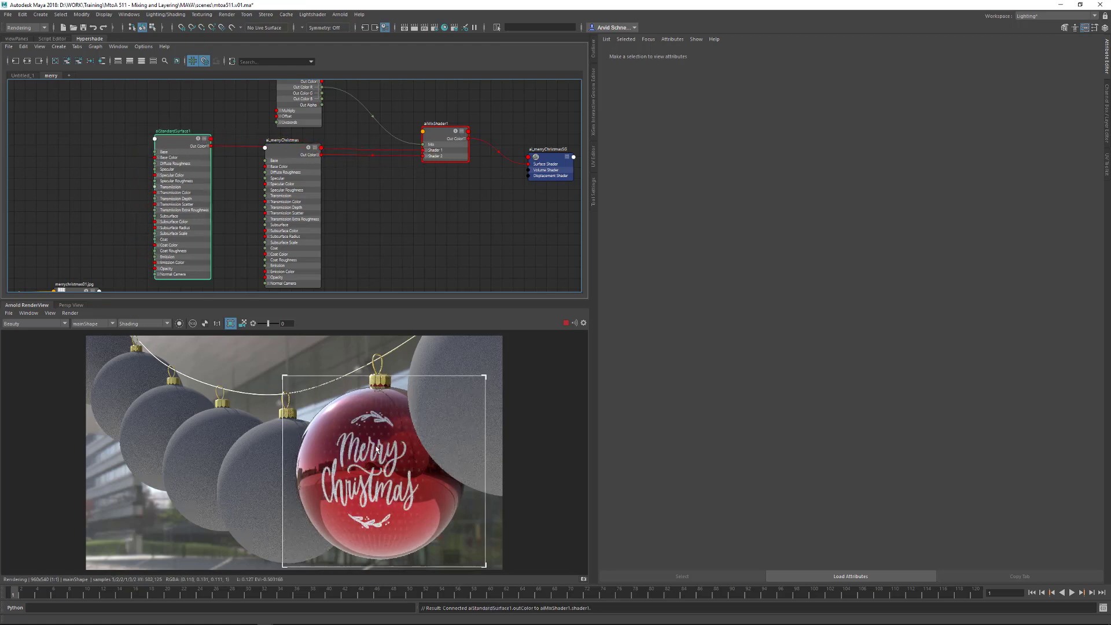
double_click(175, 131)
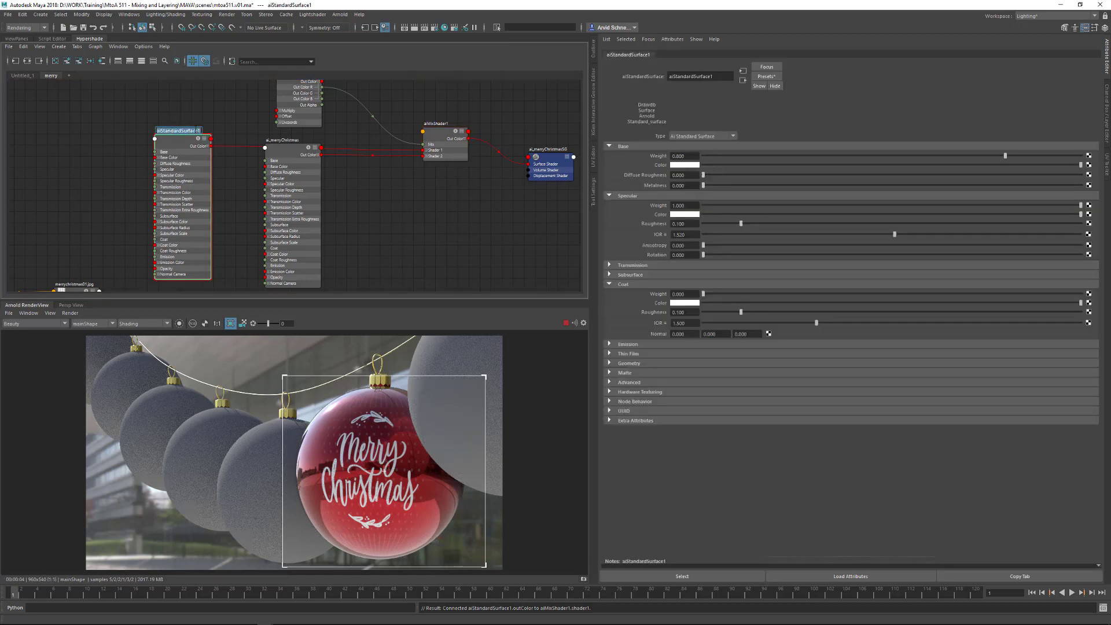
type("ai")
key("BackSpace")
key("BackSpace")
key("BackSpace")
key("BackSpace")
key("BackSpace")
key("BackSpace")
key("BackSpace")
key("BackSpace")
key("BackSpace")
type("ai_white")
key("Return")
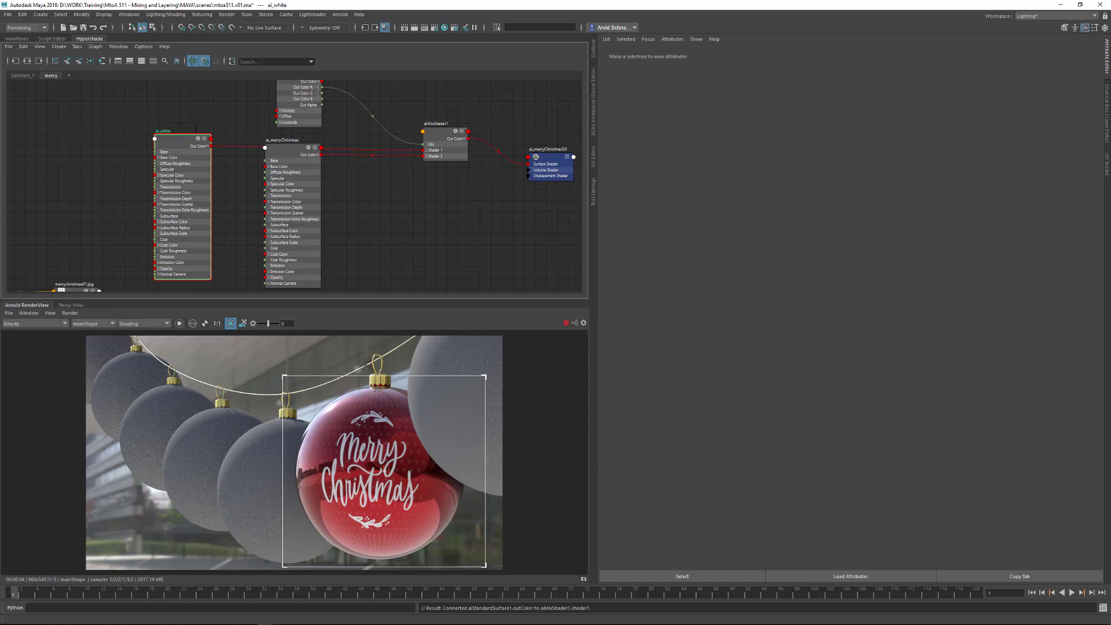
Load ai_white's attributes, switch to the browser to examine the Merry Christmas ornament reference photo, and return to Maya
left_click(179, 147)
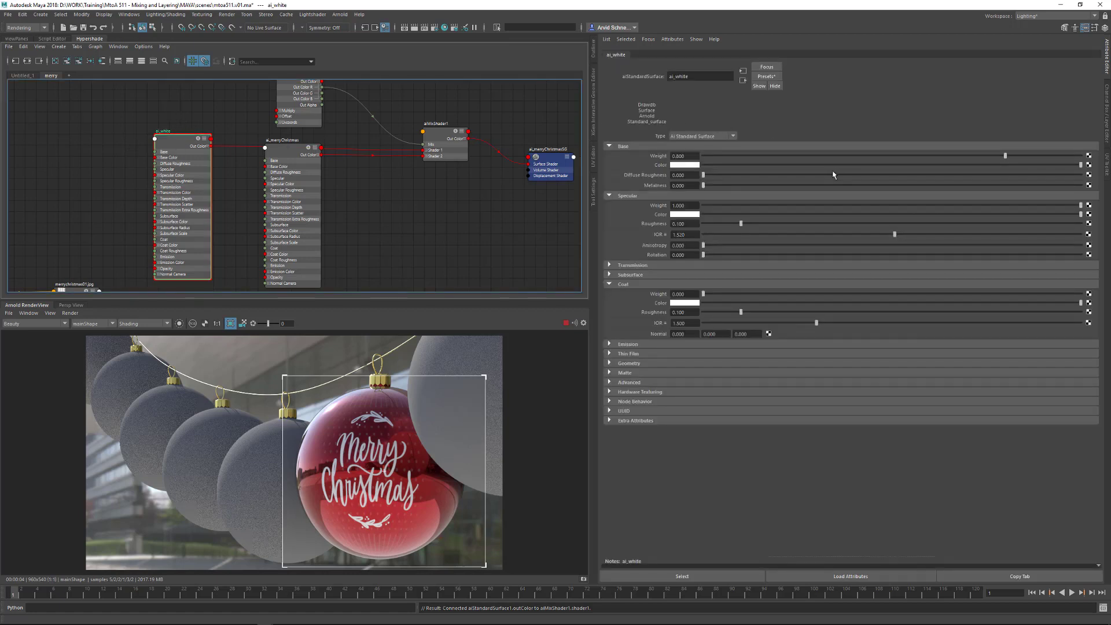
key("alt+Tab")
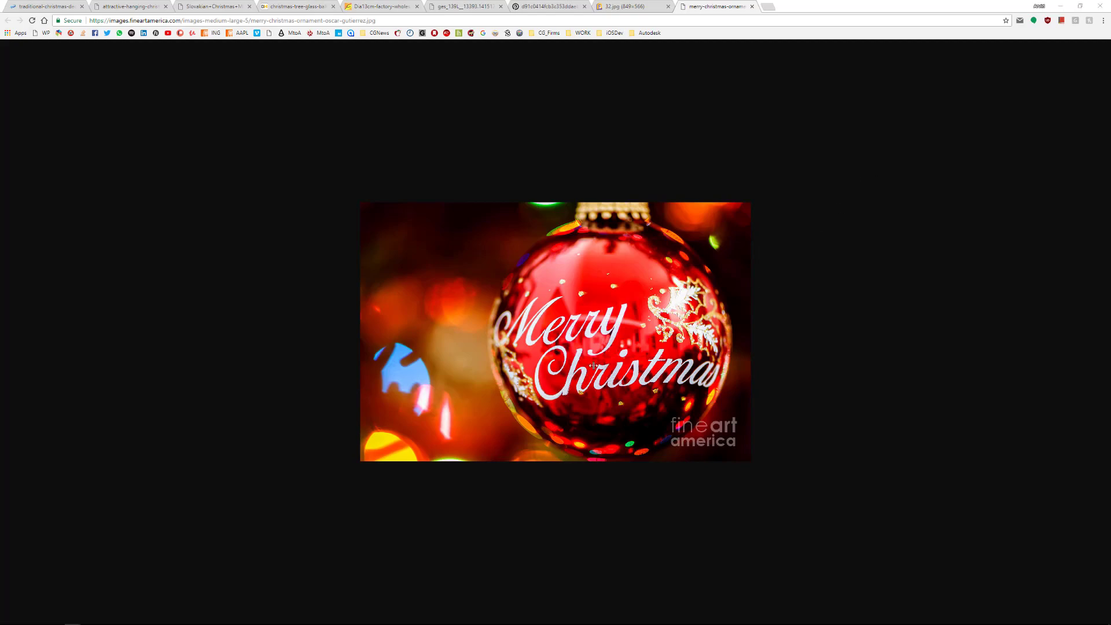
key("alt+Tab")
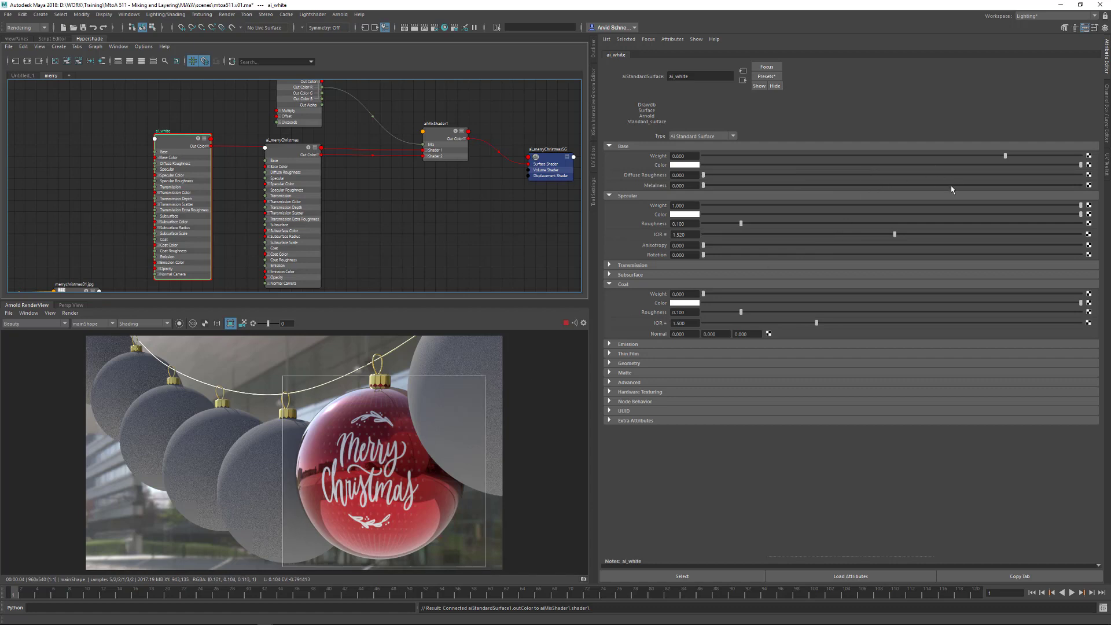
Set ai_white's Base Weight and Metalness to 1, try a grey Base Color and replace it with the golden yellow from the color history
left_click_drag(965, 156, 783, 165)
left_click_drag(865, 165, 880, 165)
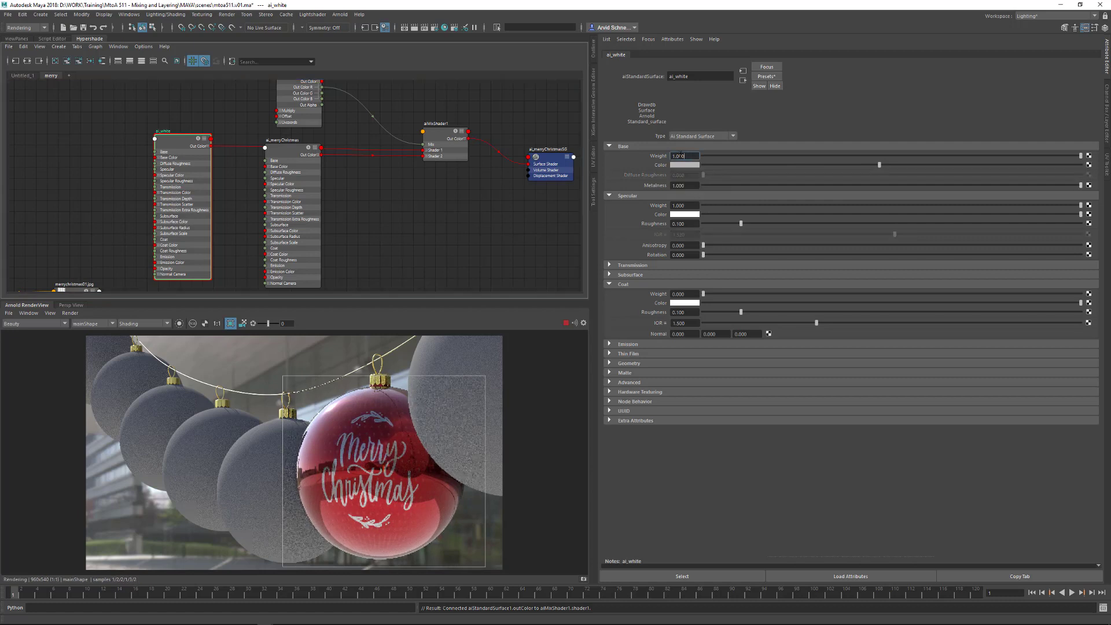
left_click(683, 166)
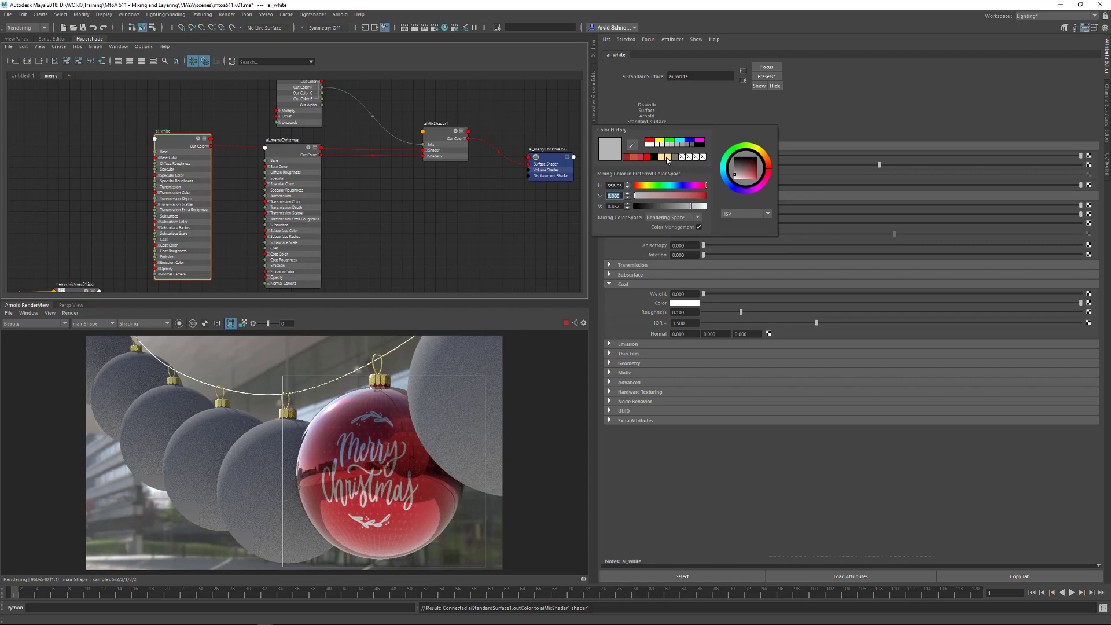
left_click(667, 157)
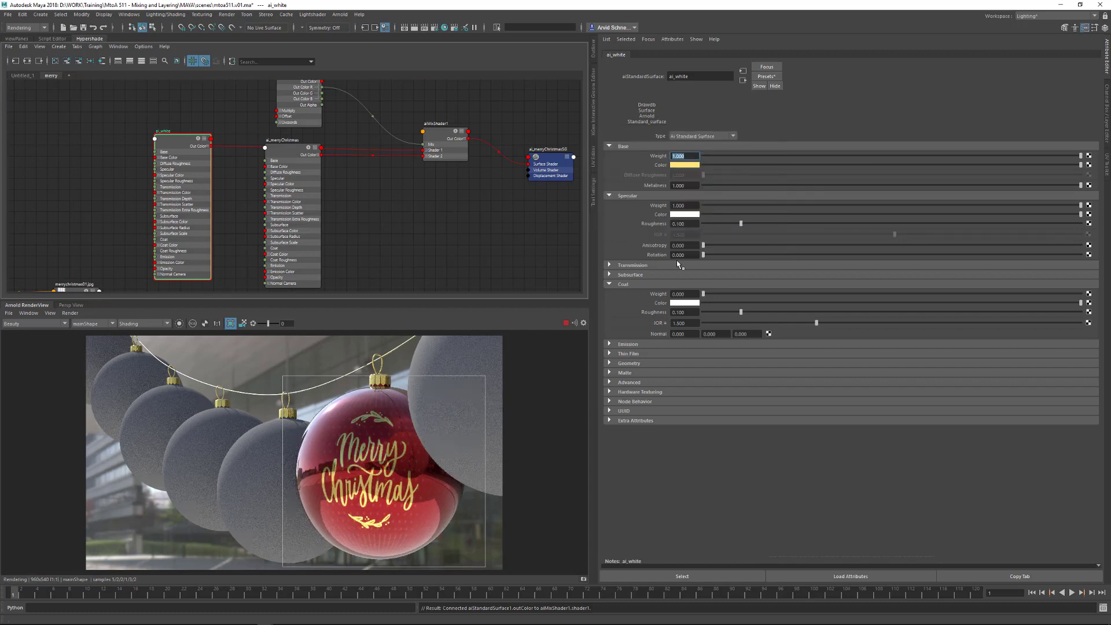
left_click(633, 283)
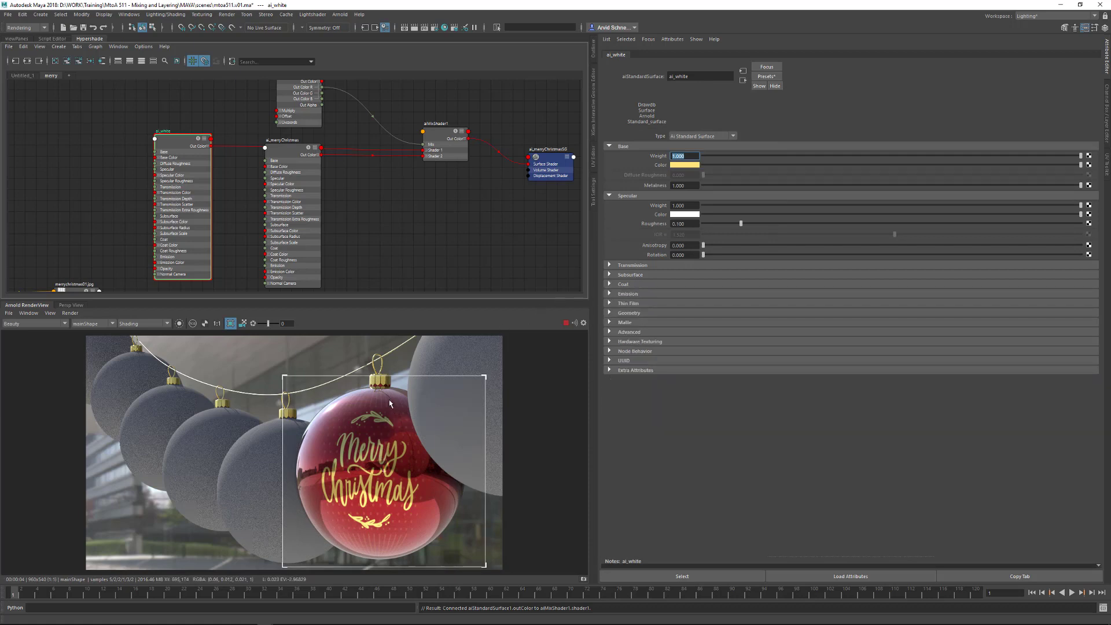
Move ai_merryChristmas below ai_white in the graph and raise its Specular Roughness to about 0.19
middle_click_drag(367, 186, 398, 189, "alt")
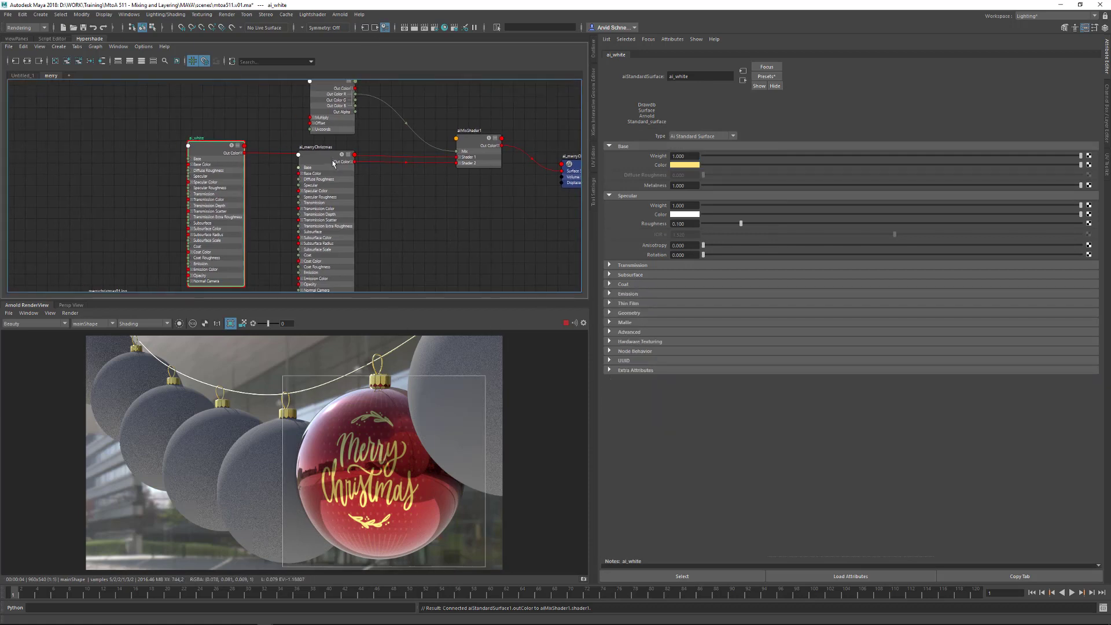
left_click_drag(327, 161, 317, 219)
middle_click_drag(362, 206, 404, 156, "alt")
right_click_drag(403, 156, 372, 188, "alt")
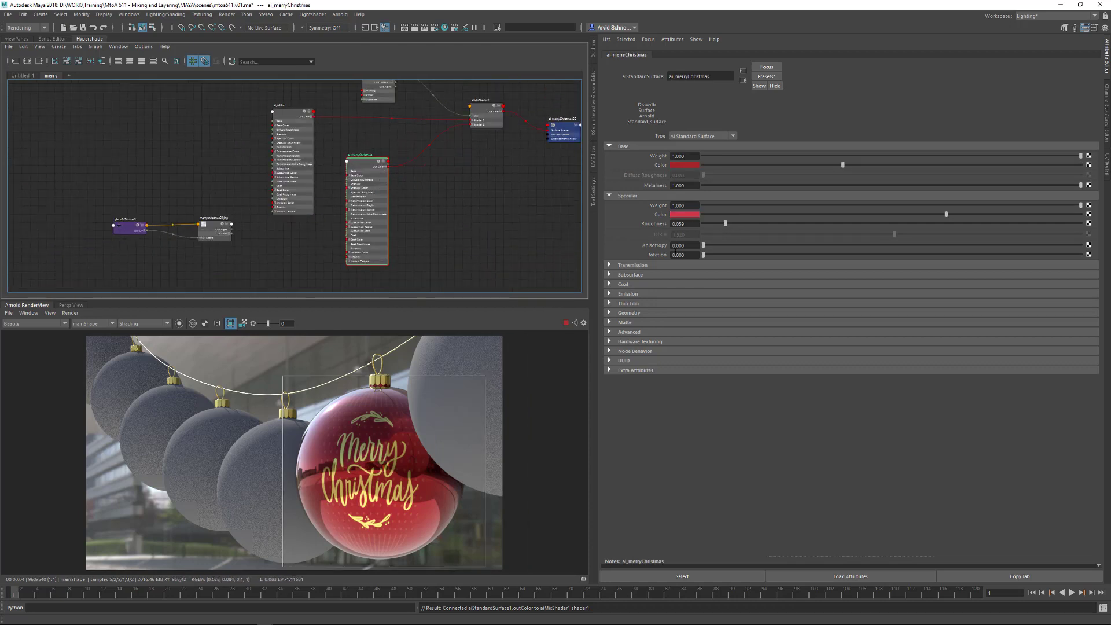
left_click(749, 224)
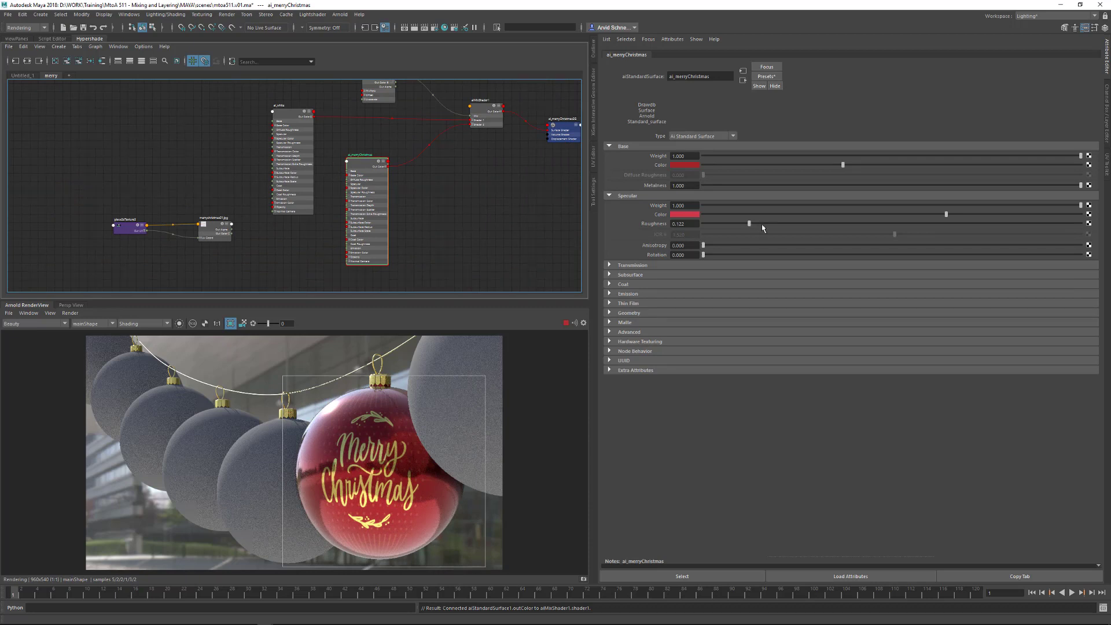
left_click(774, 224)
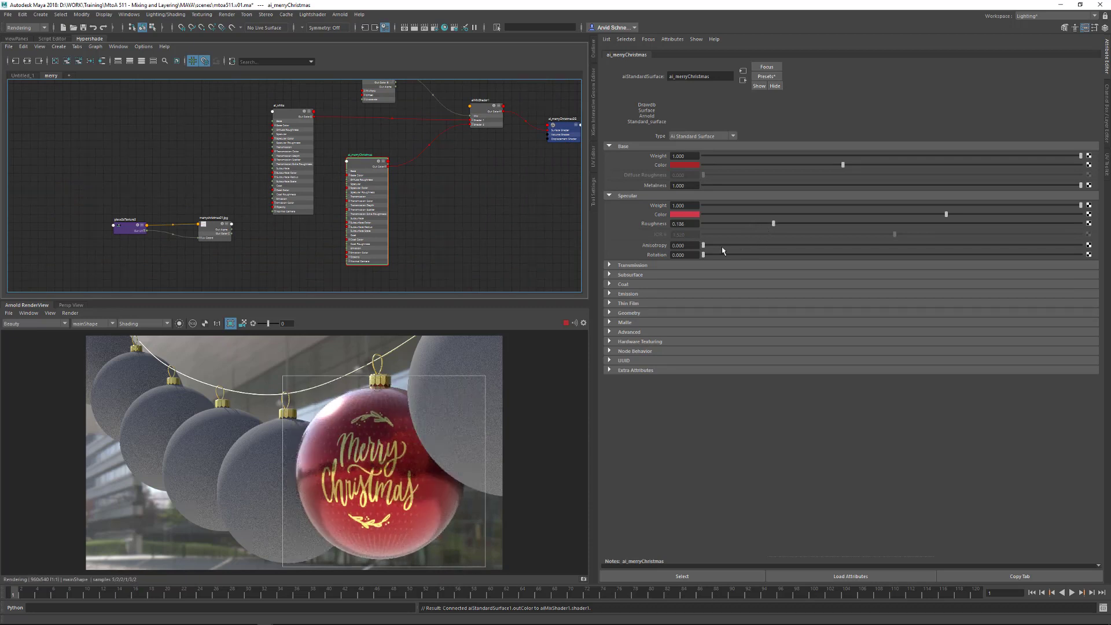
Move the file_merrychristmas01 texture and its placement node farther down and away from the shader nodes
left_click(462, 248)
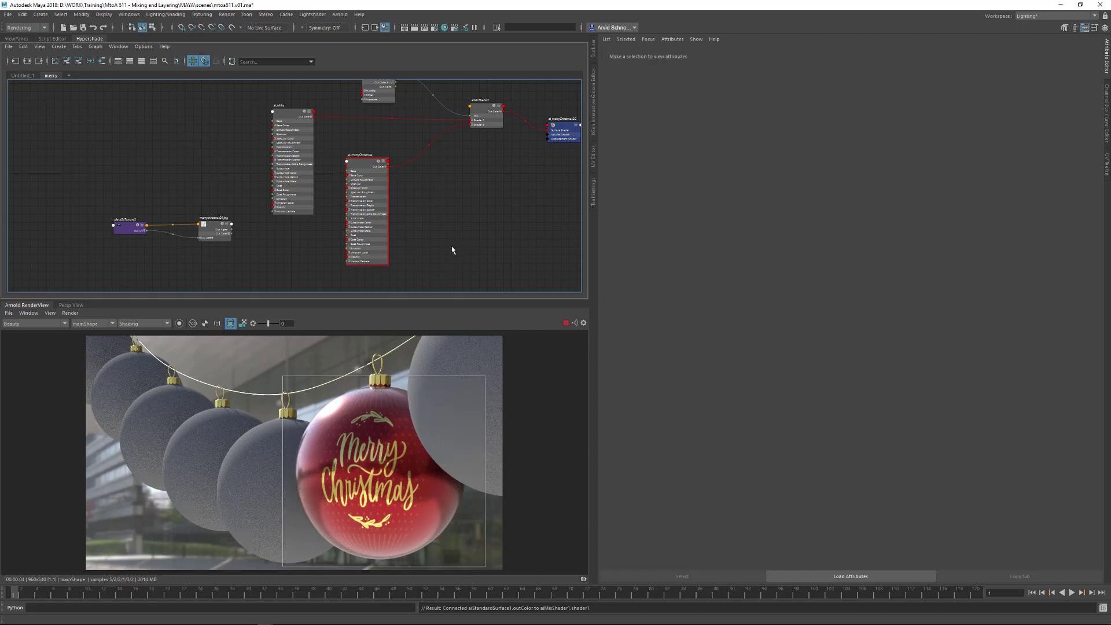
middle_click_drag(307, 190, 330, 172, "alt")
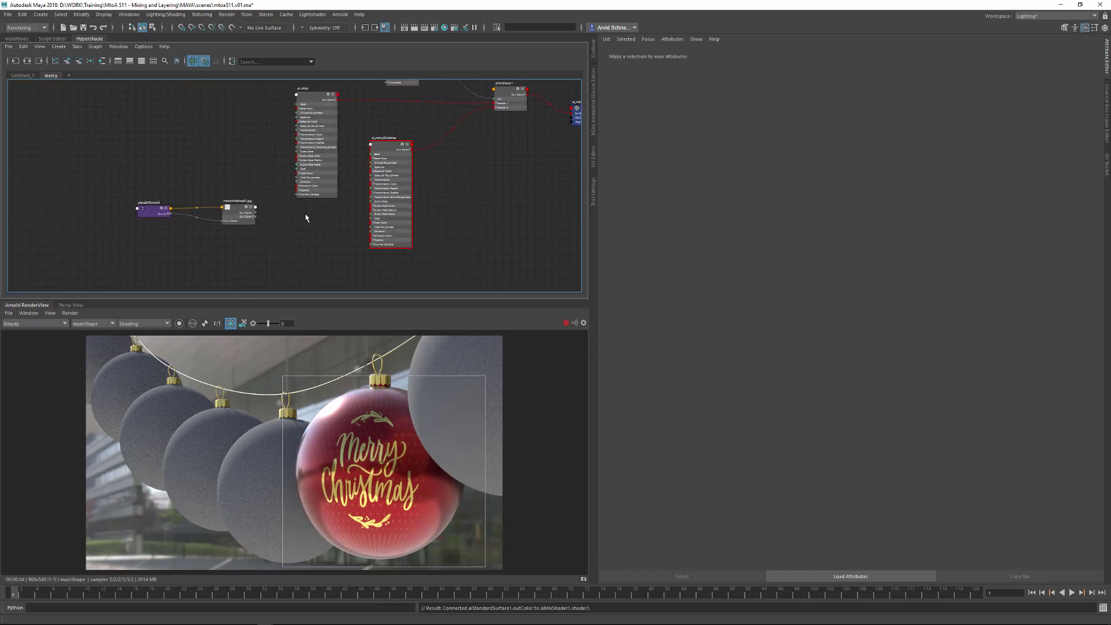
middle_click_drag(306, 218, 294, 211, "alt")
left_click_drag(128, 156, 184, 237)
middle_click_drag(314, 199, 288, 223, "alt")
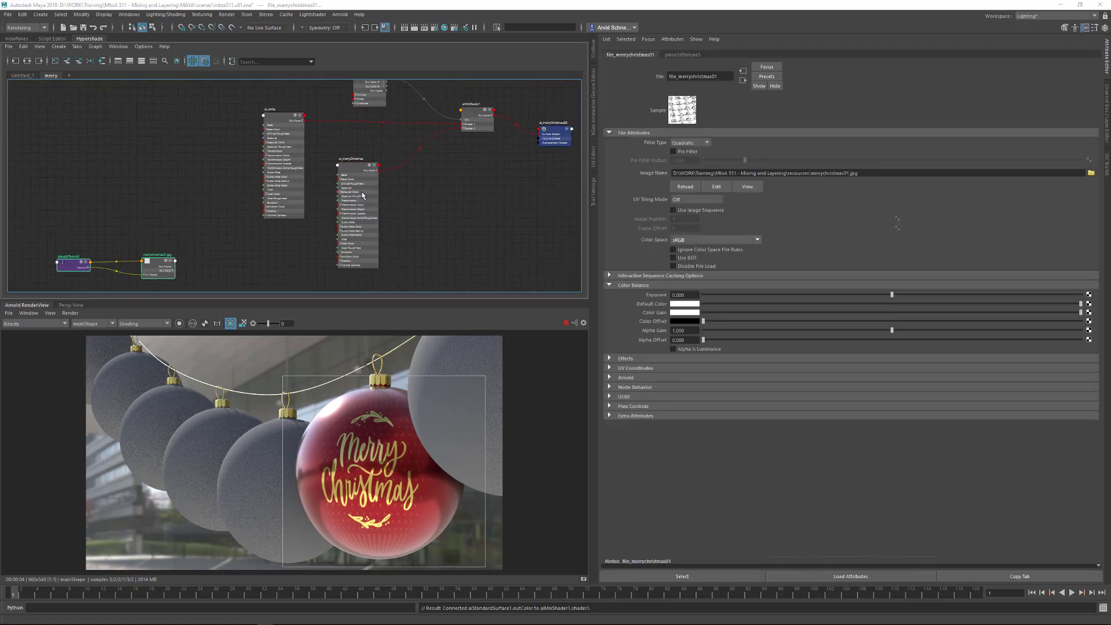
Check the red ornament reference photo in the browser, and move the aiImage_merrychristmas01 node away from the aiMixShader in Maya
key("alt+Tab")
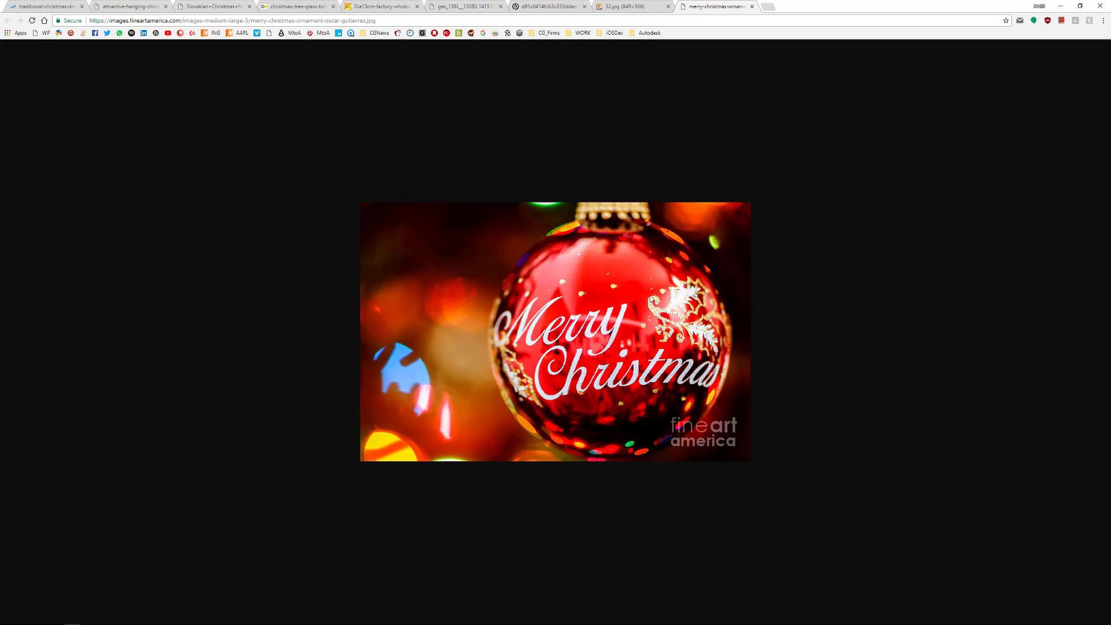
key("alt+Tab")
middle_click_drag(351, 152, 349, 189, "alt")
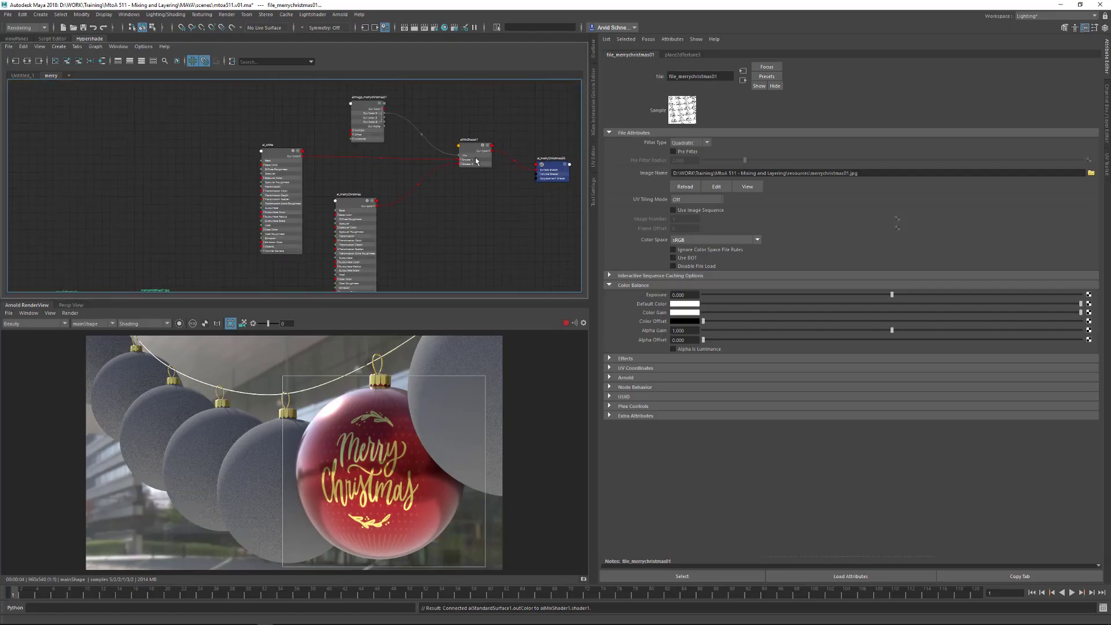
middle_click_drag(456, 203, 447, 264, "alt")
left_click_drag(354, 172, 316, 167)
Create a file [Texture] node in the merry graph and place it with its placement node above the aiImage node
left_click(375, 134)
key("Tab")
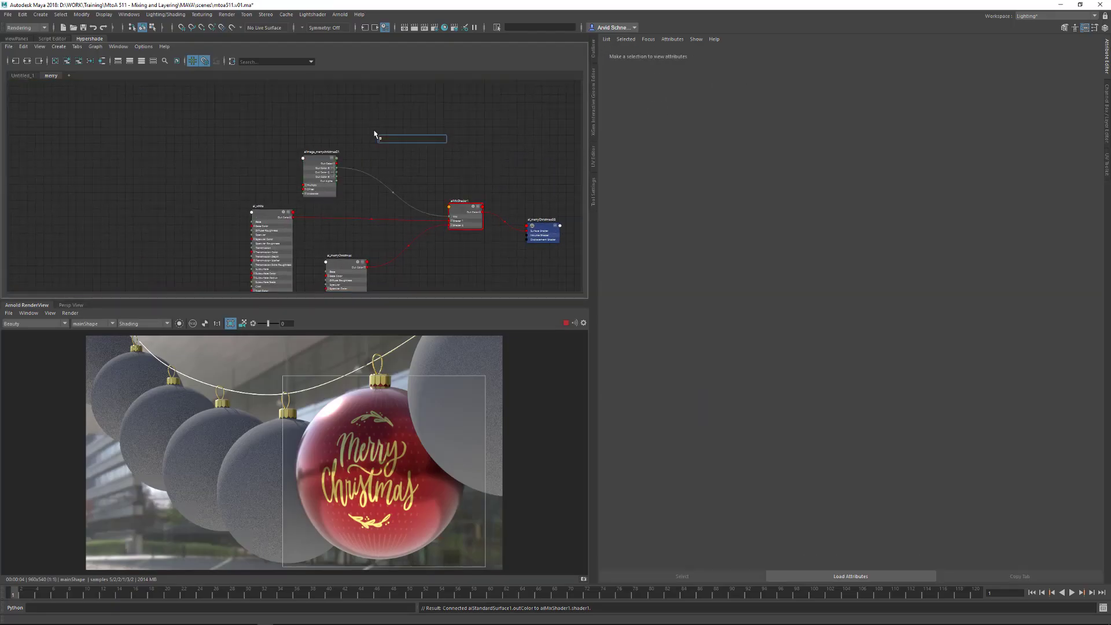
type("file")
key("Down")
key("Down")
key("Down")
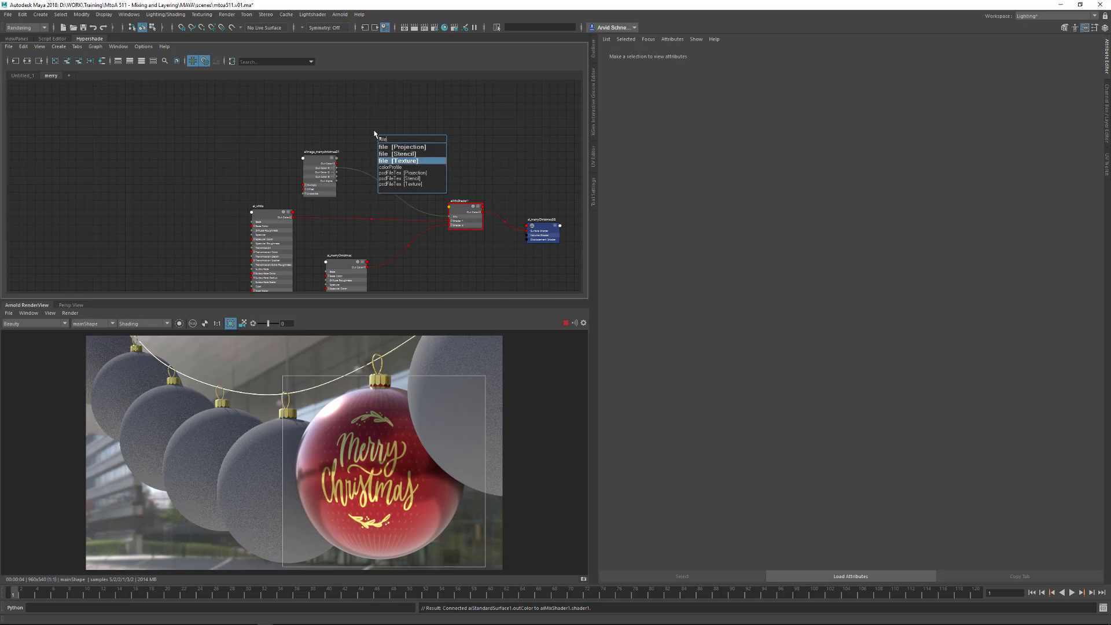
key("Return")
left_click_drag(433, 143, 269, 122)
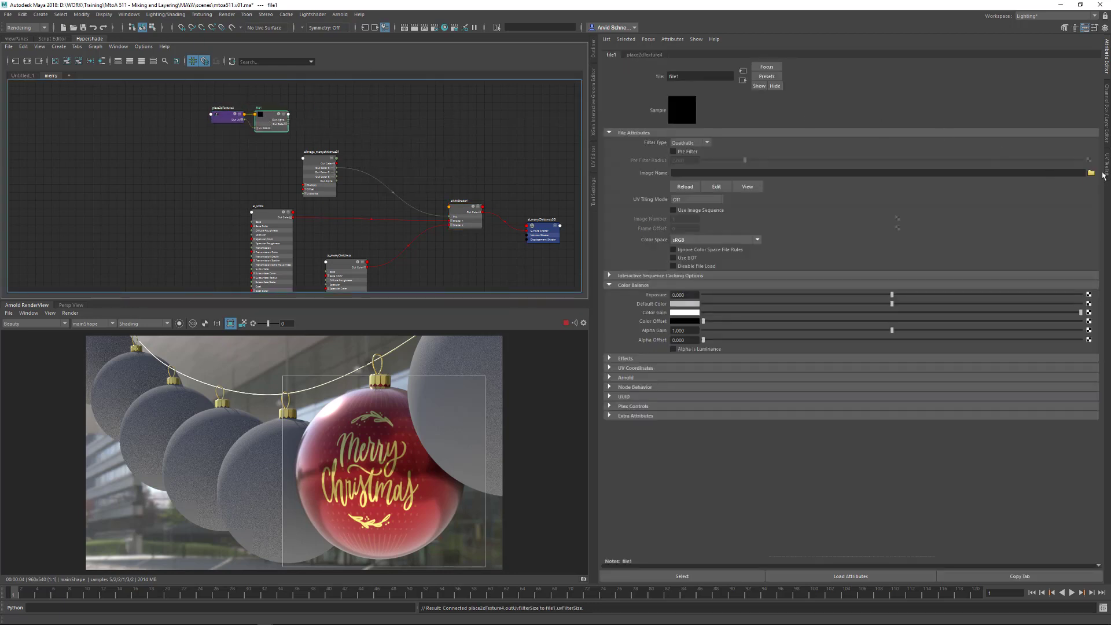
Load smudge.tif from the resources folder as the image of the new file texture
left_click(1091, 173)
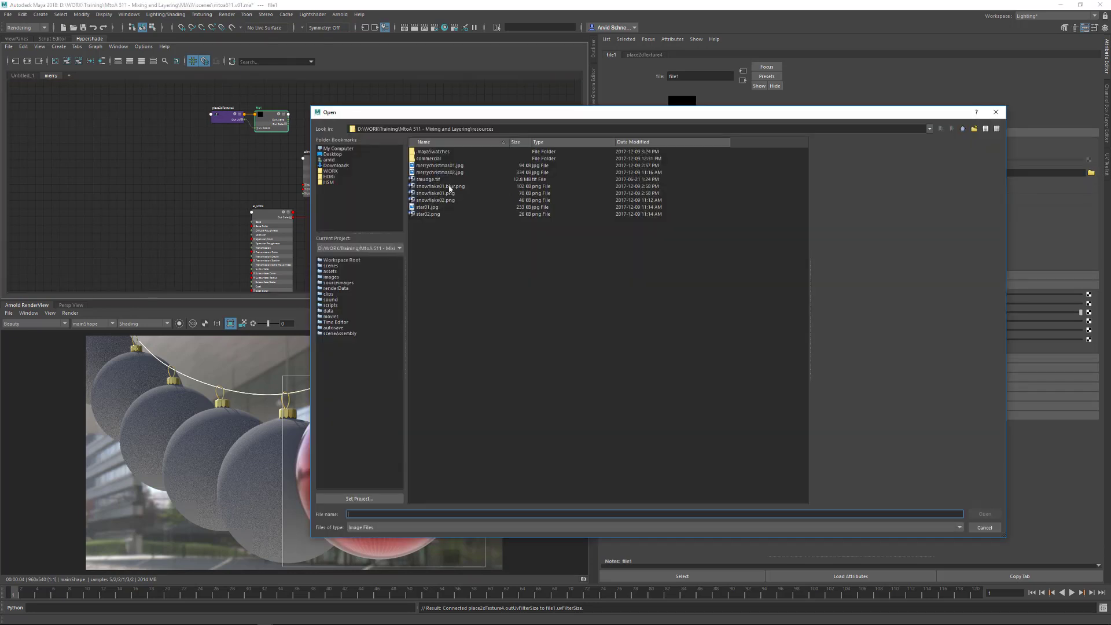
left_click(435, 180)
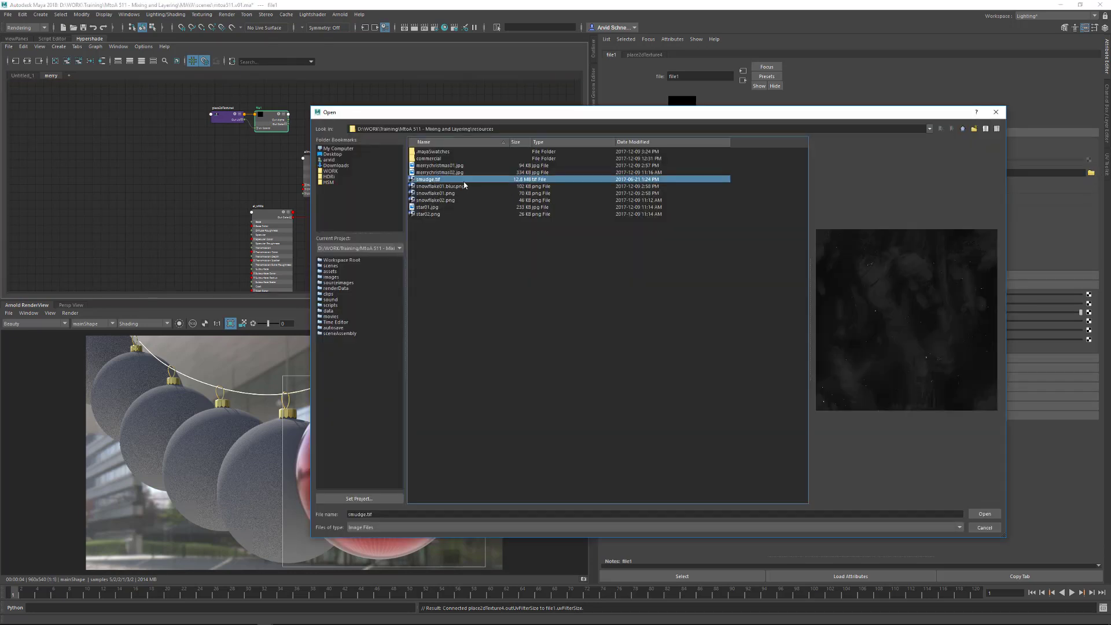
left_click(985, 514)
Move the smudge texture and its place2dTexture node into the free area beside the ai_white shader's inputs
scroll(317, 137, "up", 2)
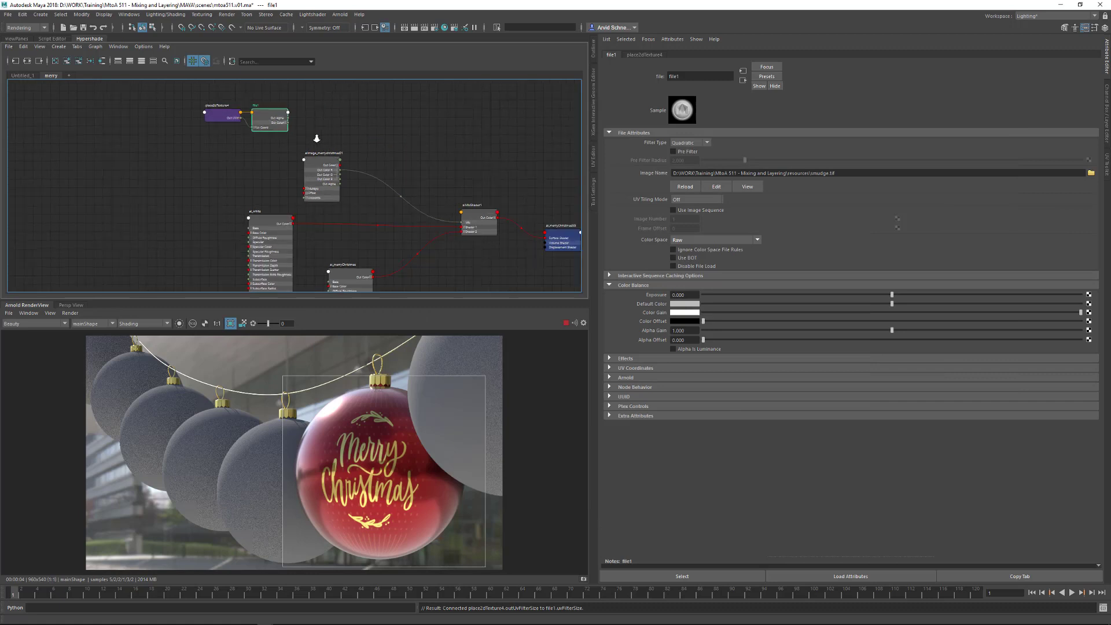
scroll(275, 140, "down", 3)
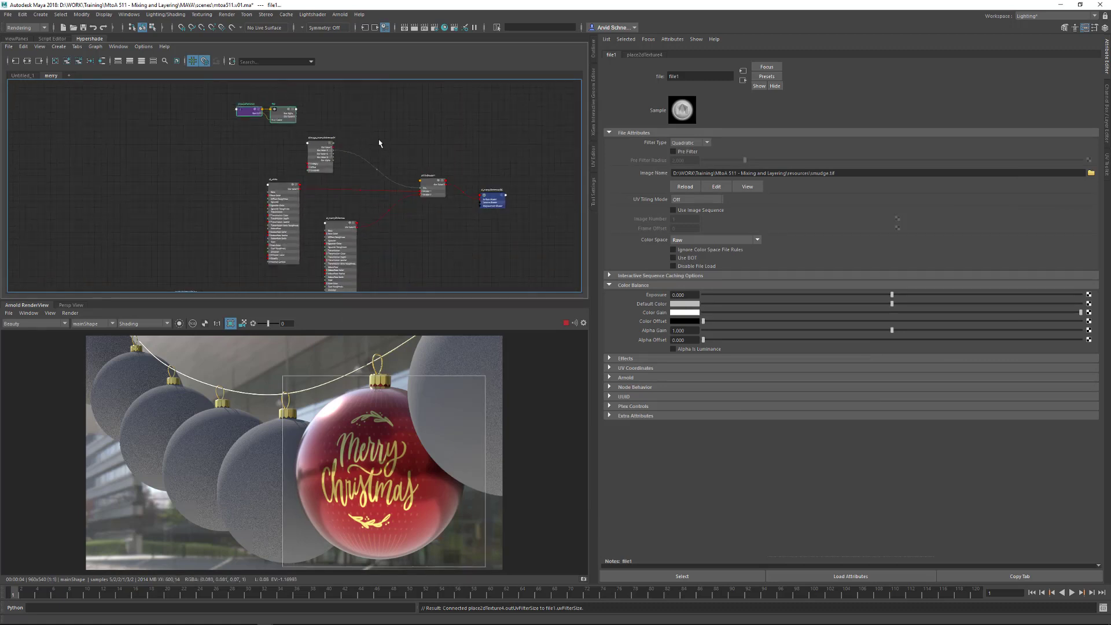
scroll(379, 143, "up", 2)
middle_click_drag(303, 237, 407, 200, "alt")
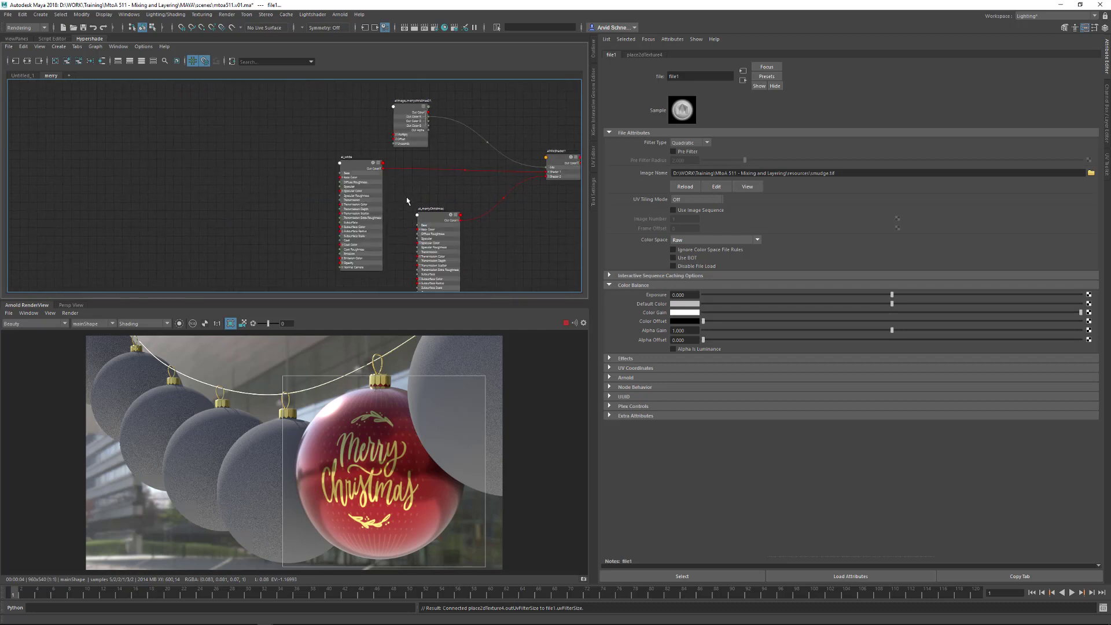
middle_click_drag(380, 160, 423, 243, "alt")
left_click_drag(391, 151, 234, 264)
middle_click_drag(306, 188, 347, 65, "alt")
scroll(379, 154, "up", 2)
left_click_drag(267, 121, 286, 168)
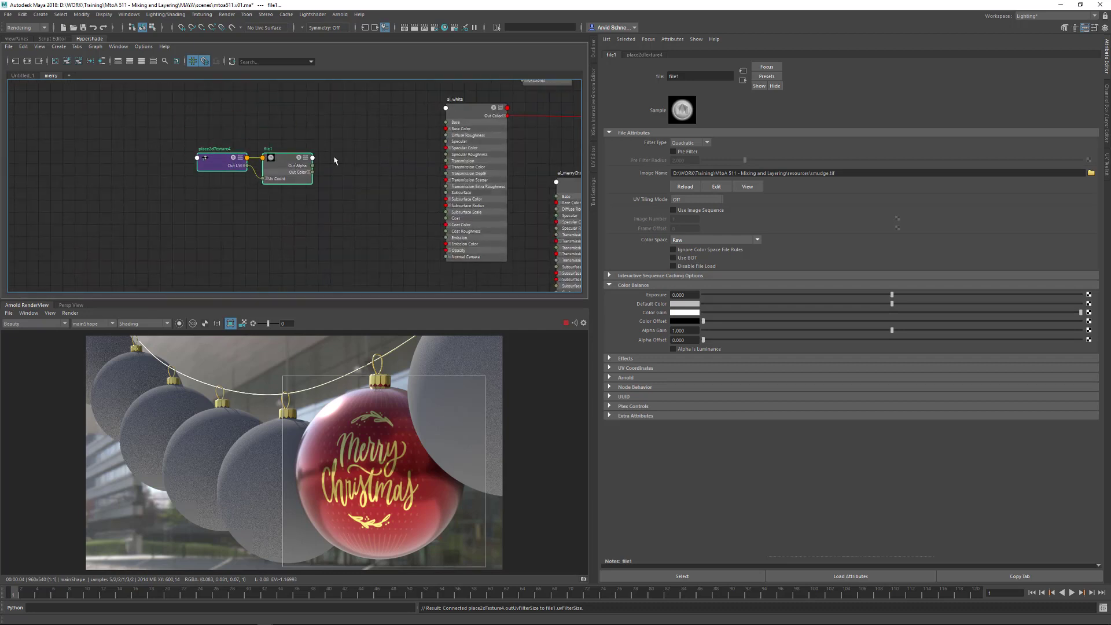
middle_click_drag(358, 188, 268, 151, "alt")
left_click_drag(218, 130, 219, 132)
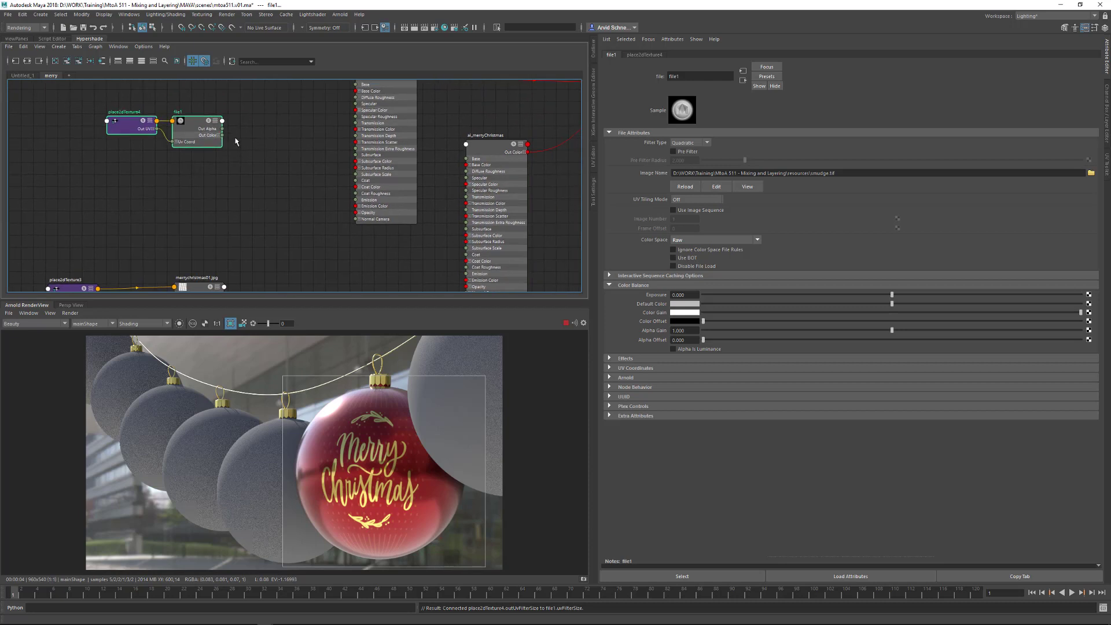
Create an aiRange node and place it between the smudge file texture and the ai_white shader
left_click(218, 119)
key("Tab")
type("aiRange")
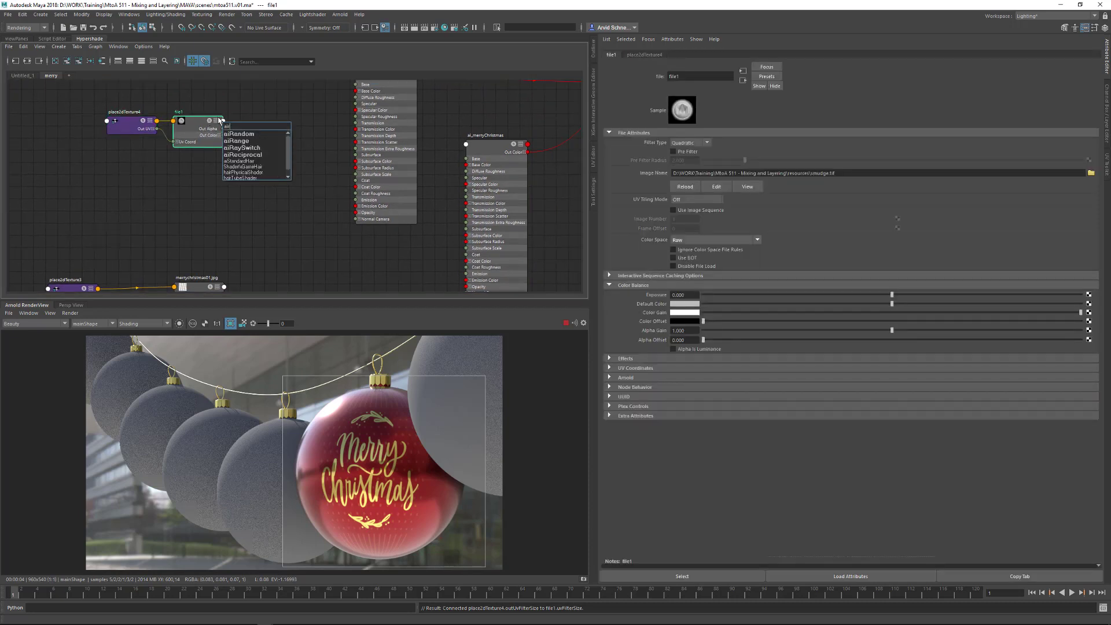
key("Return")
left_click_drag(257, 144, 281, 149)
Connect the smudge texture's Out Color to the aiRange Input, and aiRange Out Color R to Specular Roughness on ai_white and ai_merryChristmas
left_click_drag(91, 106, 359, 117)
left_click(189, 160)
left_click(292, 139)
middle_click_drag(306, 185, 249, 142, "alt")
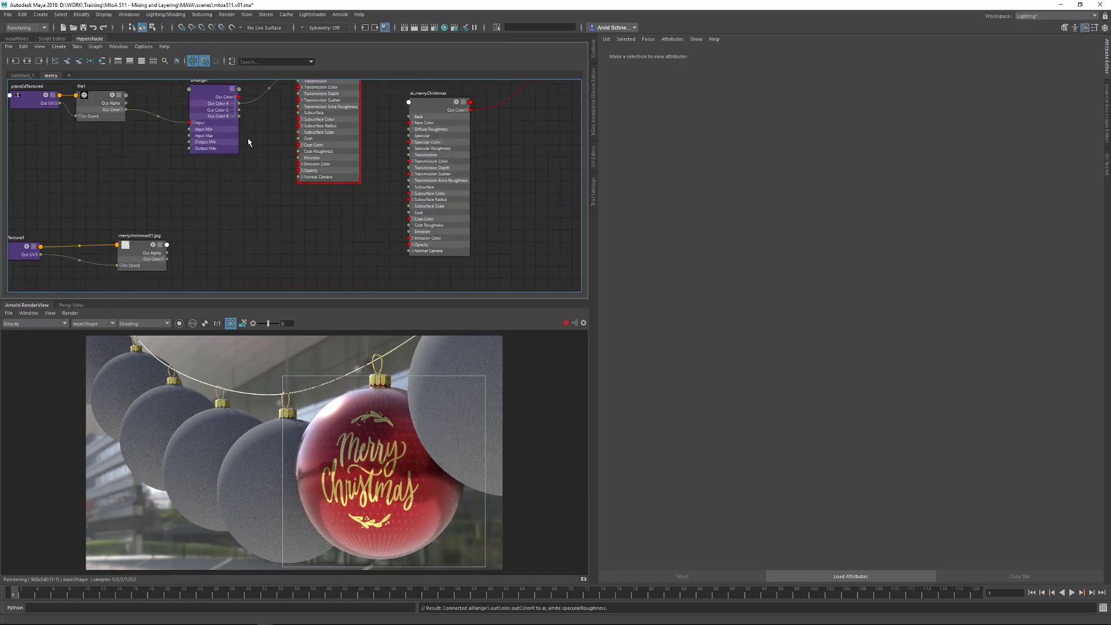
left_click_drag(240, 103, 409, 149)
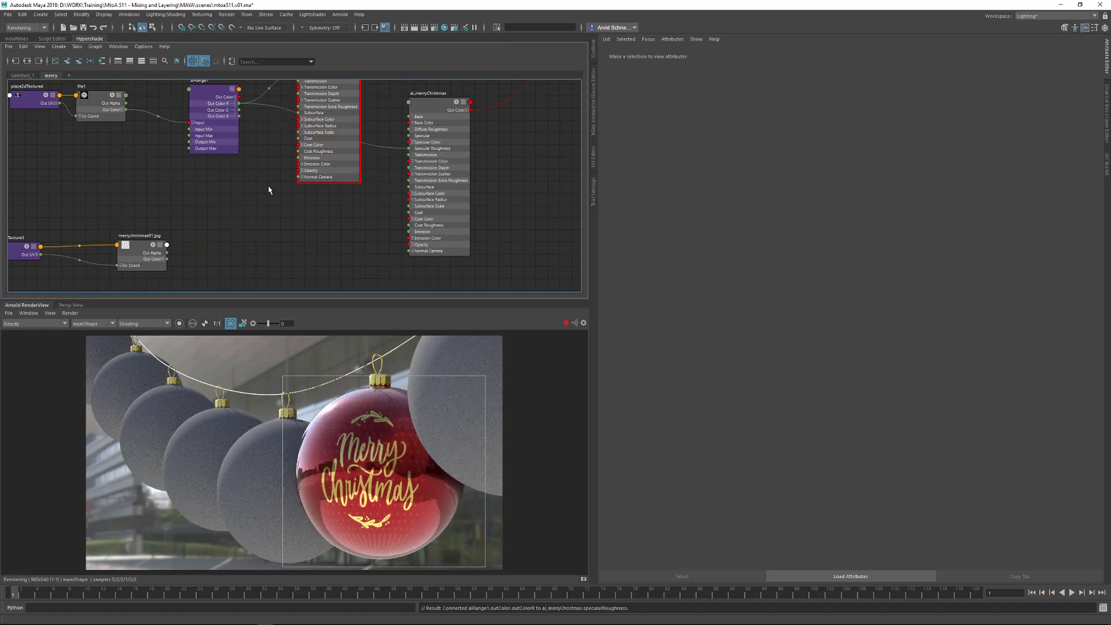
Shift the aiRange1 node slightly away from the ai_white shader and save the scene
middle_click_drag(274, 176, 331, 230, "alt")
middle_click_drag(264, 149, 319, 146, "alt")
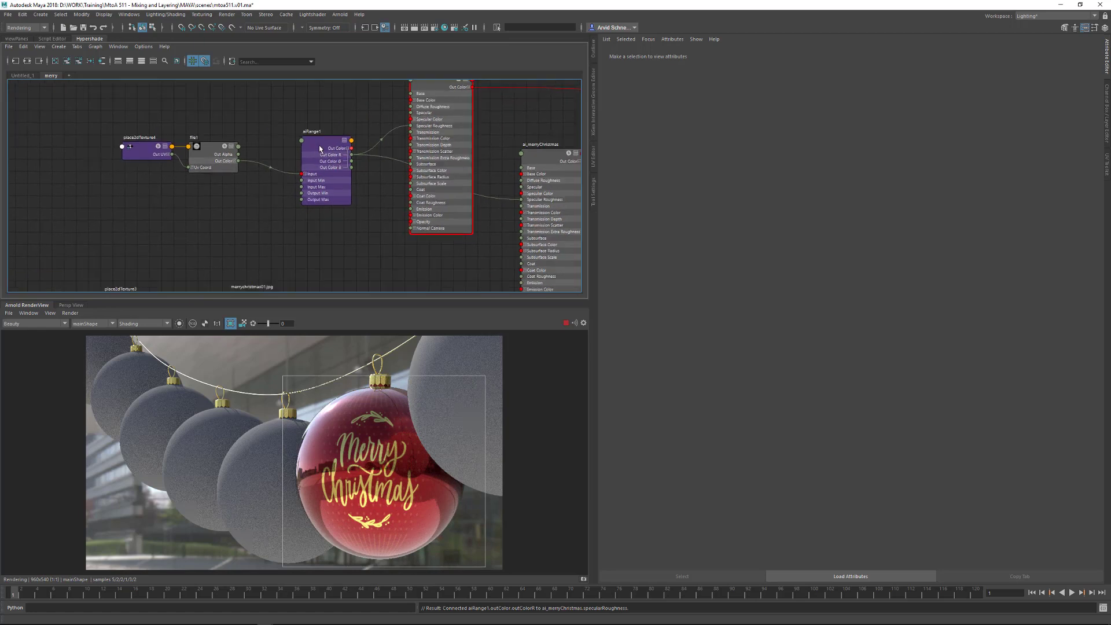
left_click_drag(319, 147, 310, 154)
left_click(300, 148)
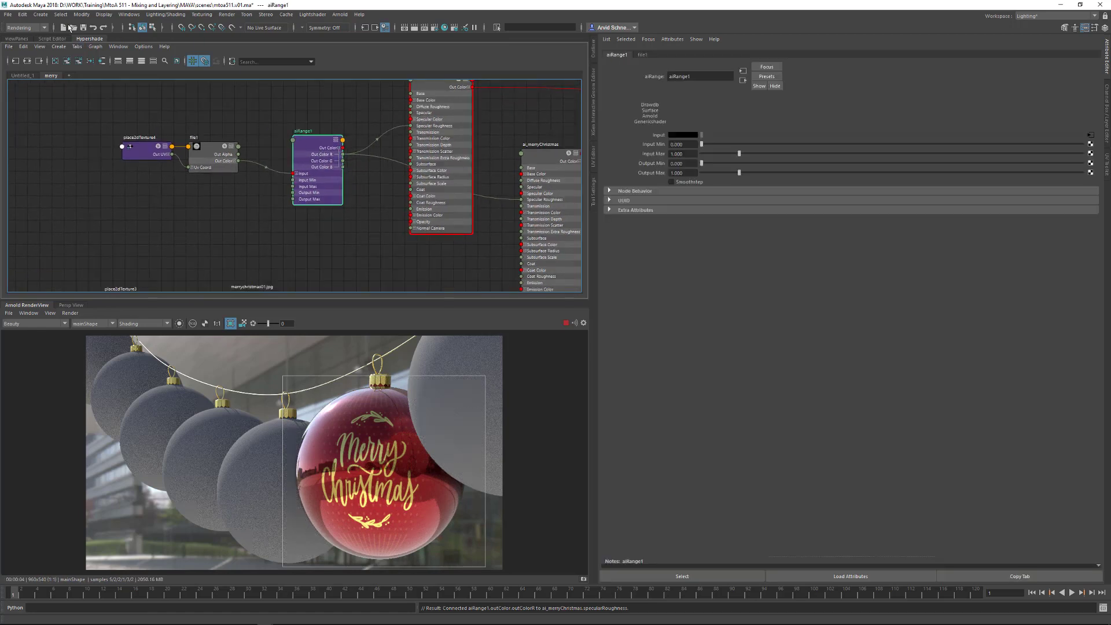
left_click(83, 28)
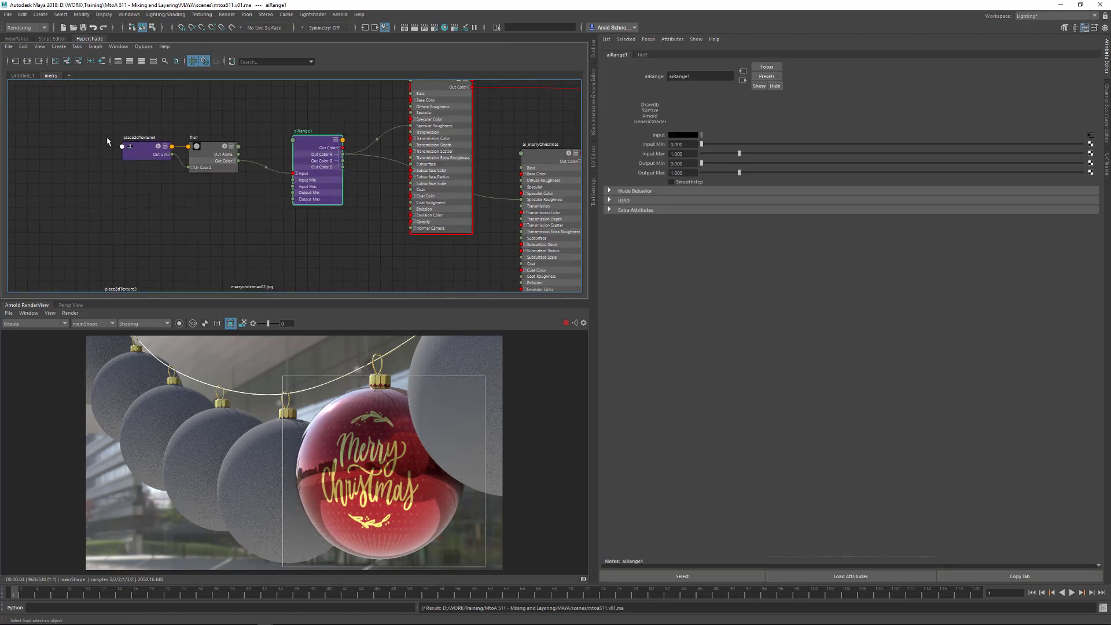
Preview the smudge texture isolated in the render and set place2dTexture4's first Offset value to -0.150
left_click(179, 325)
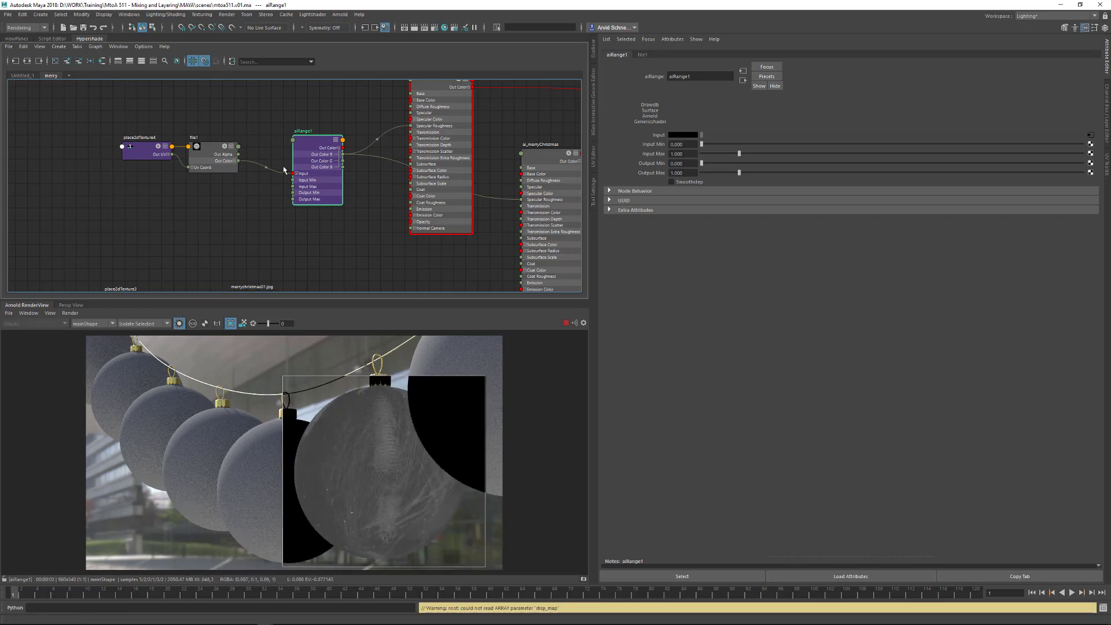
left_click(219, 156)
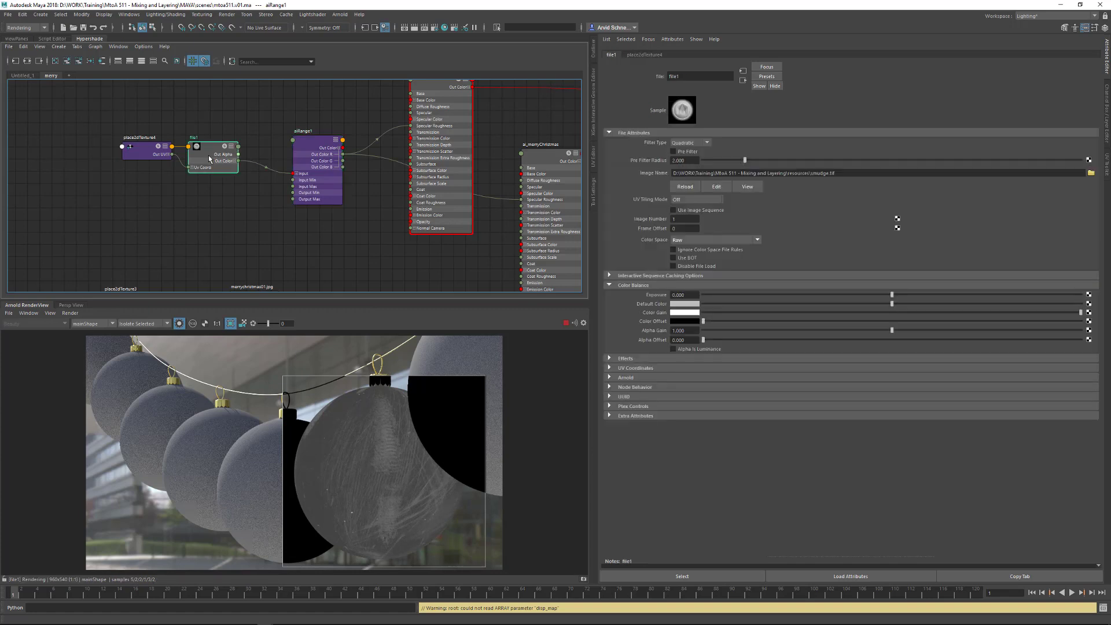
left_click(150, 152)
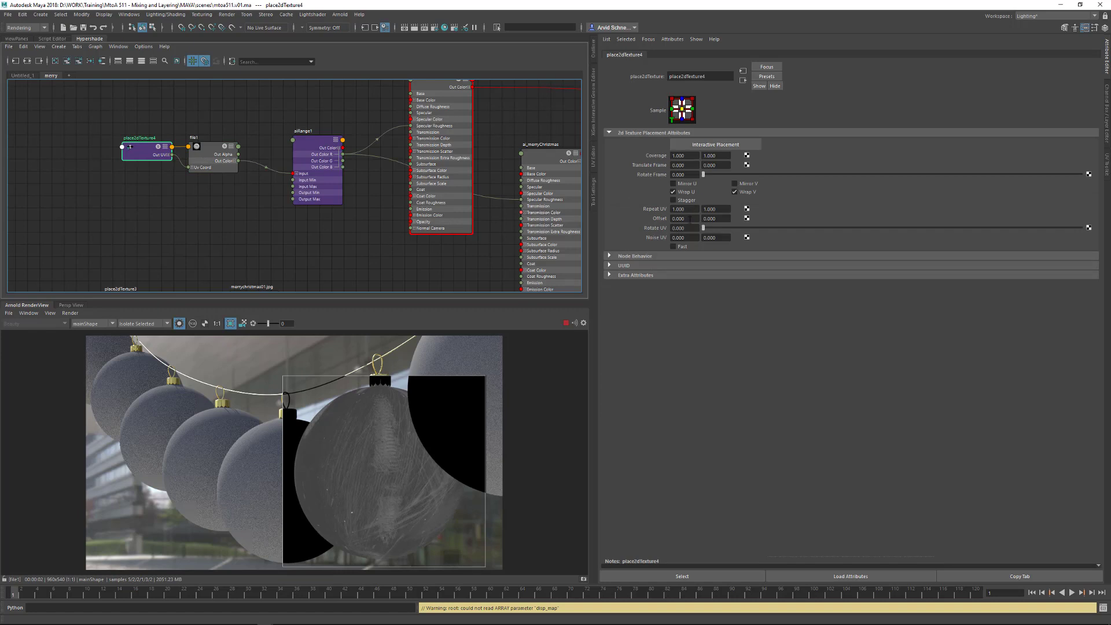
mouse_move(690, 219)
left_mouse_down("ctrl")
mouse_move(708, 220)
mouse_move(672, 219)
mouse_move(691, 218)
left_mouse_up("ctrl")
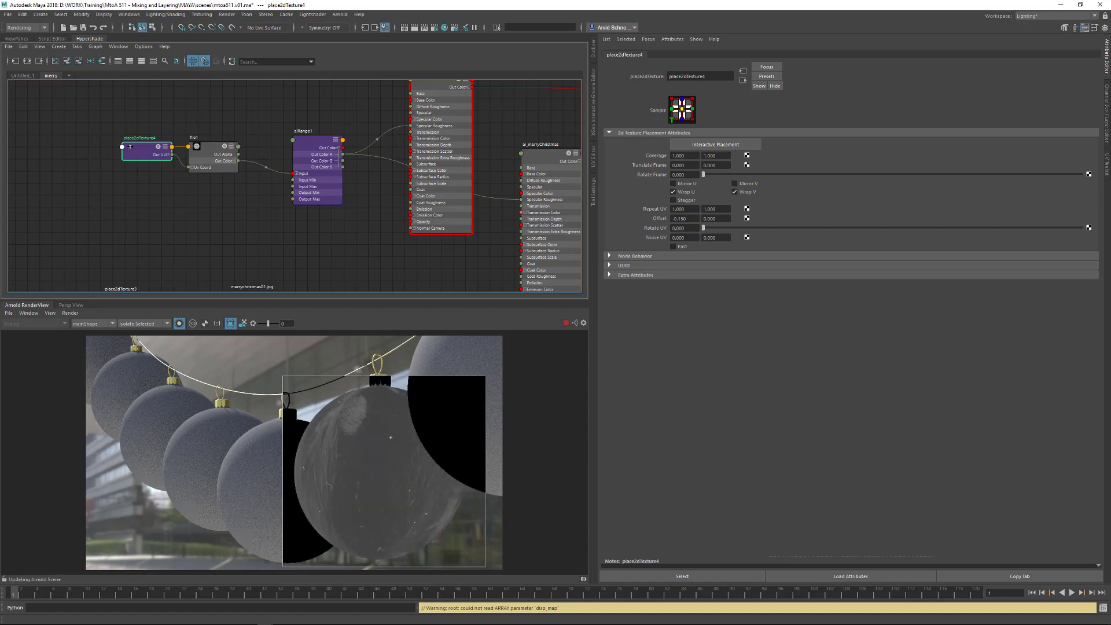
left_click(240, 206)
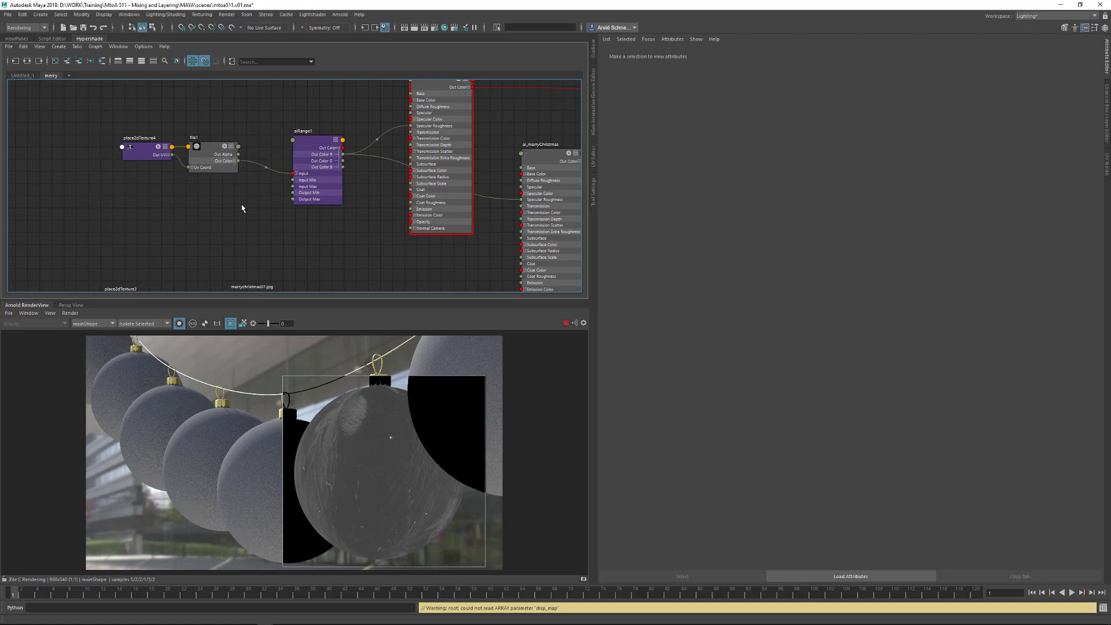
left_click(179, 323)
Isolate aiRange1 in the render view and enable its Smoothstep option
middle_click_drag(328, 159, 299, 180, "alt")
left_click(286, 165)
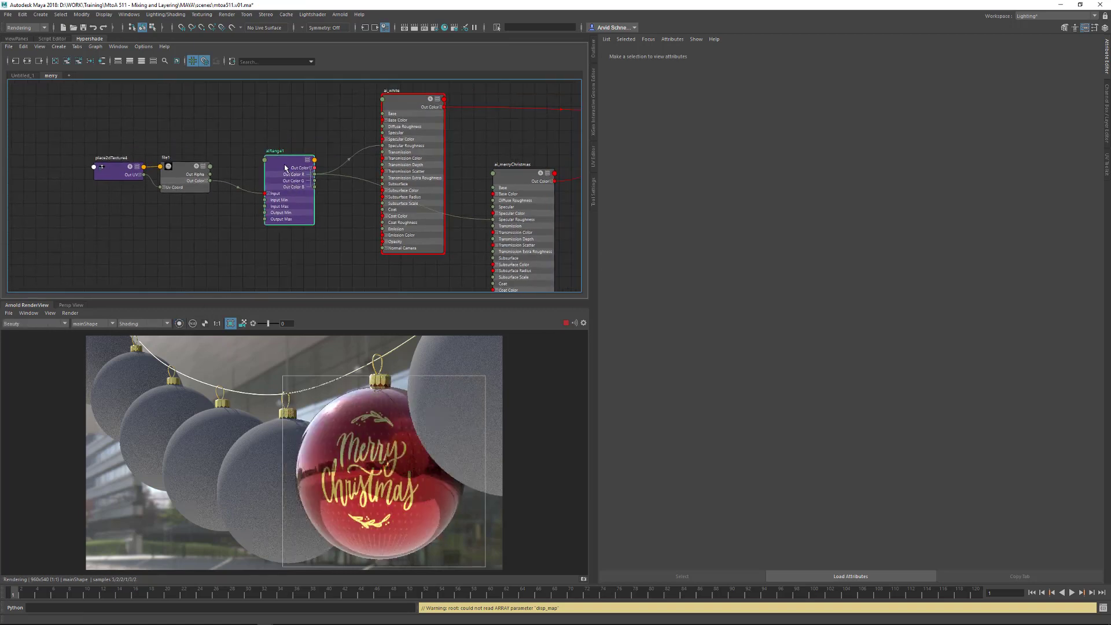
left_click(179, 323)
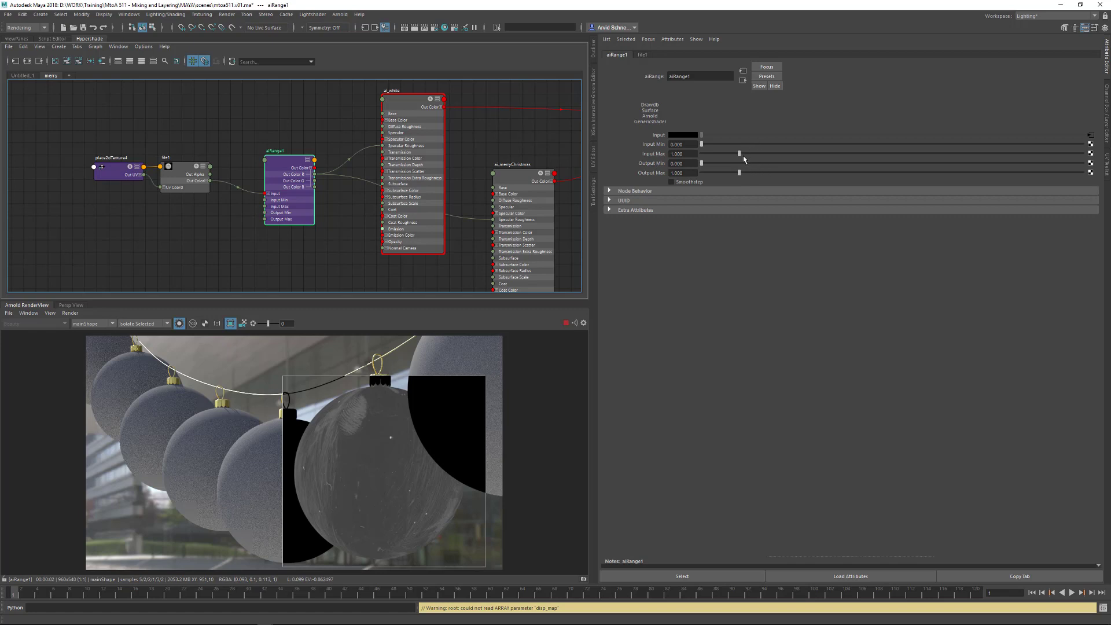
left_click(672, 181)
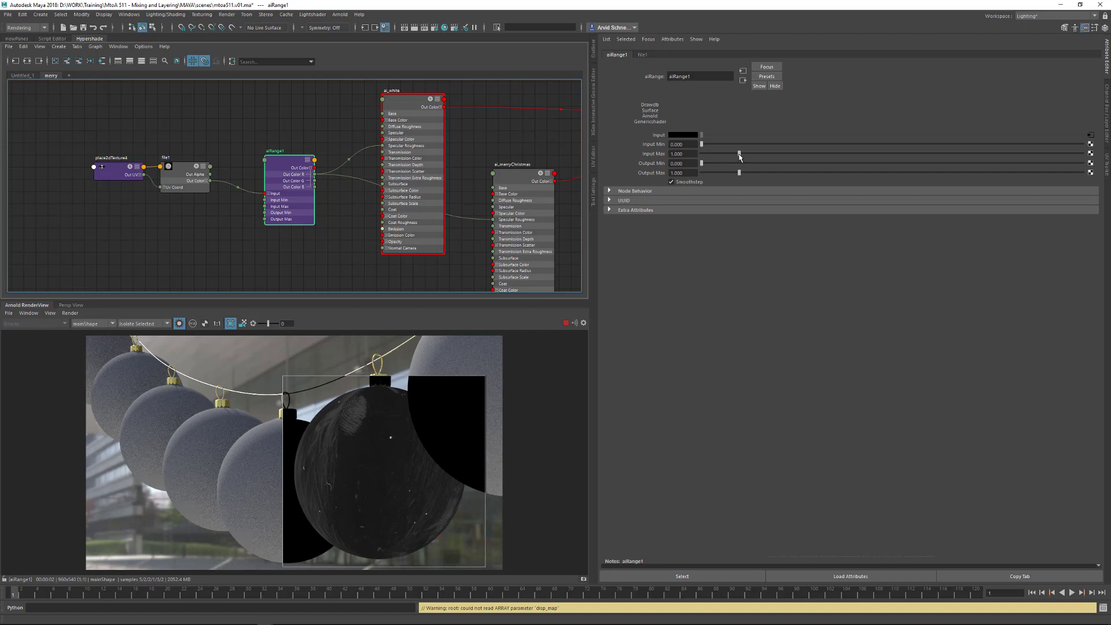
Lower aiRange1's Input Max to 0.25 to strengthen the smudge contrast
left_click_drag(739, 153, 715, 155)
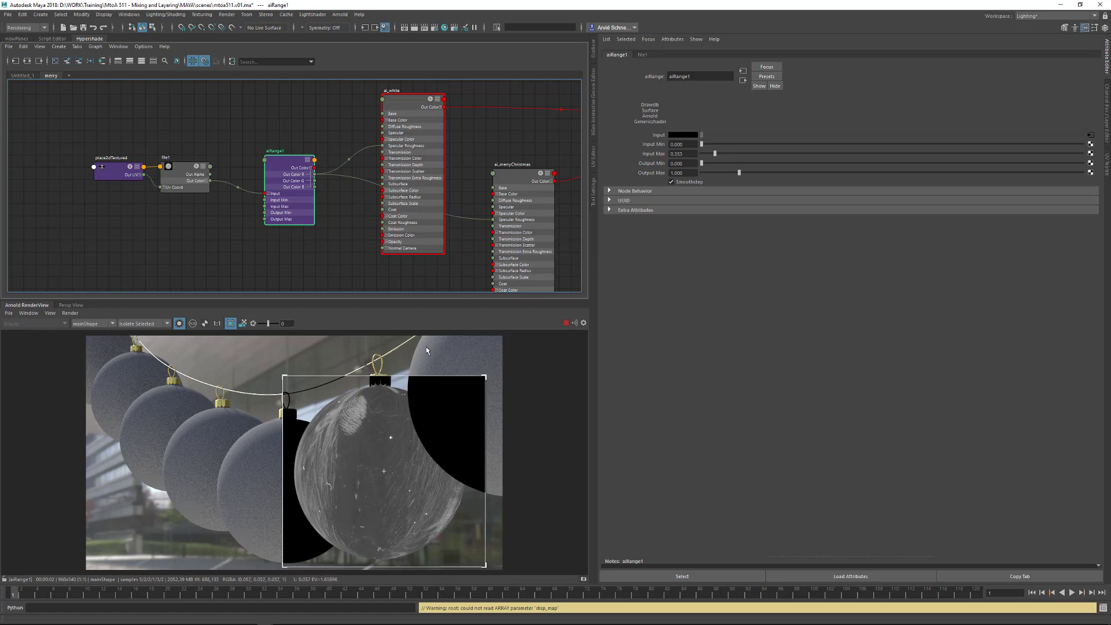
left_click(678, 153)
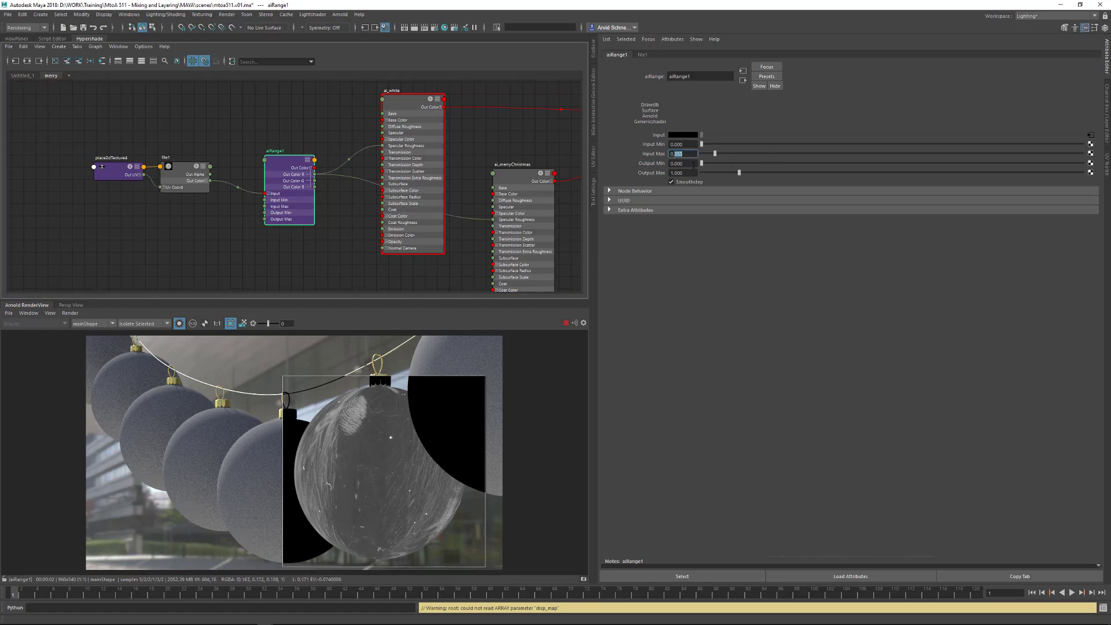
type("0.25")
key("Return")
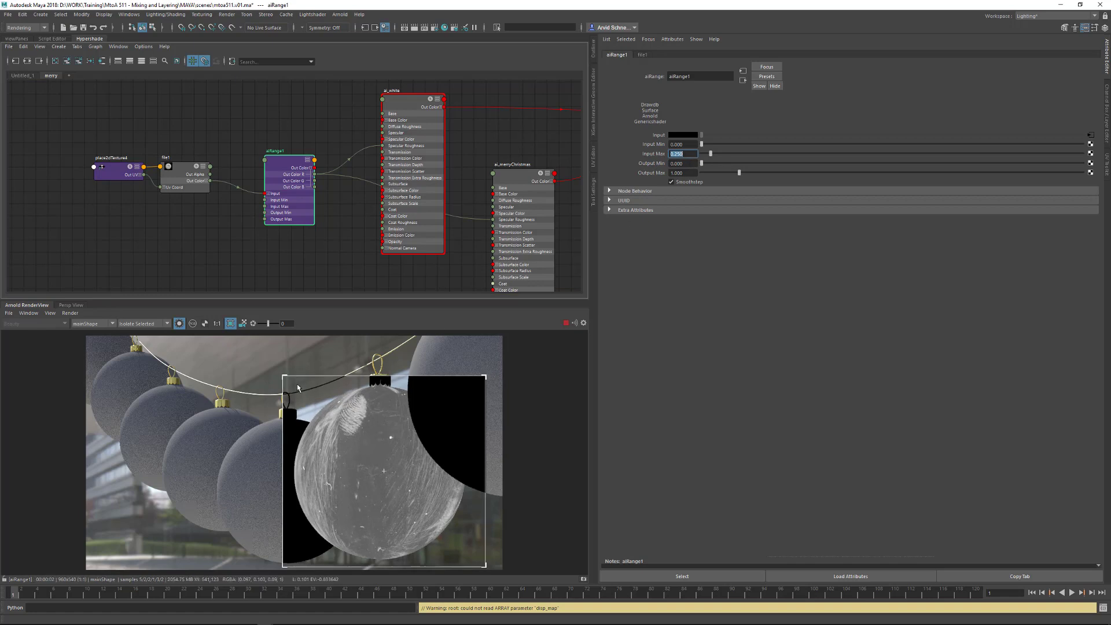
Return the render view to full shading and set aiRange1's Input Max to 0.35
left_click(179, 323)
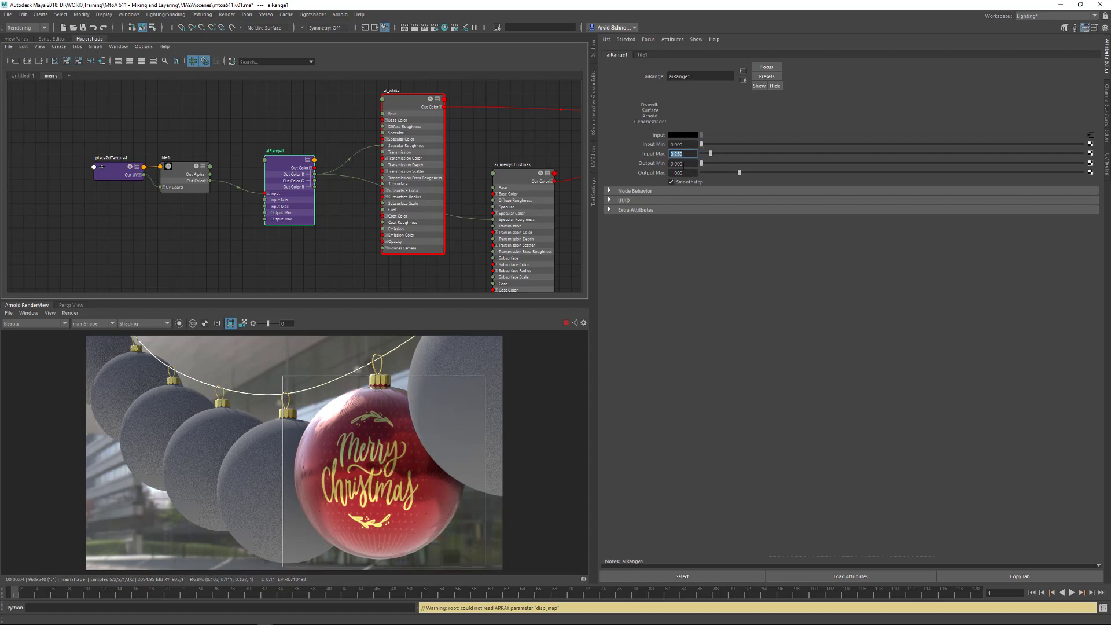
key("BackSpace")
type(".35")
key("Return")
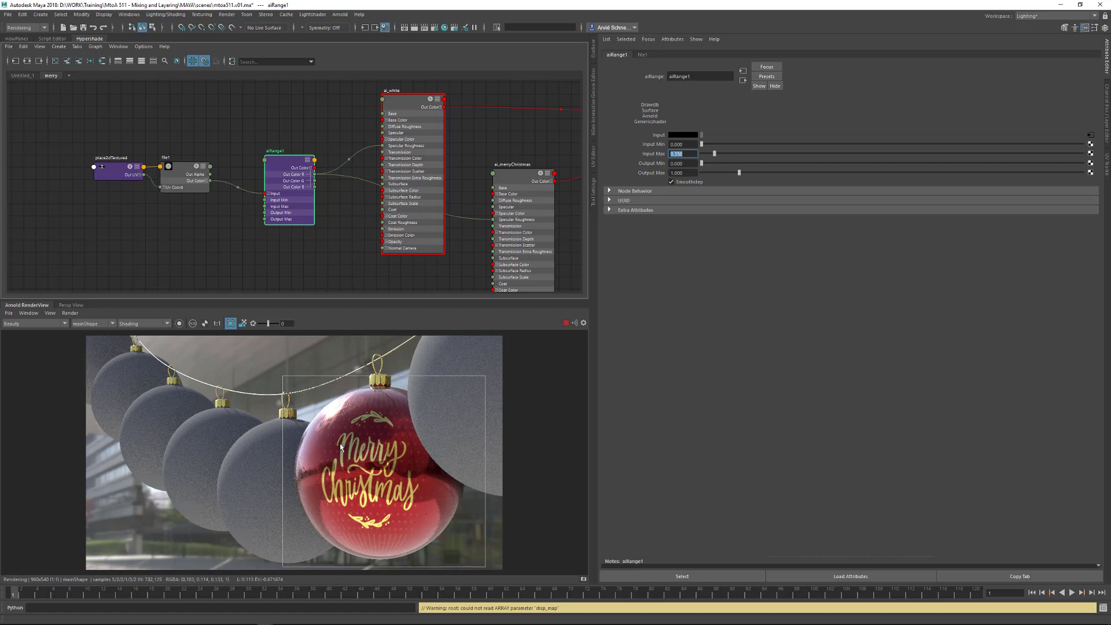
Set aiRange1's Output Min to 0.08 and save the scene
left_click_drag(691, 146, 687, 147)
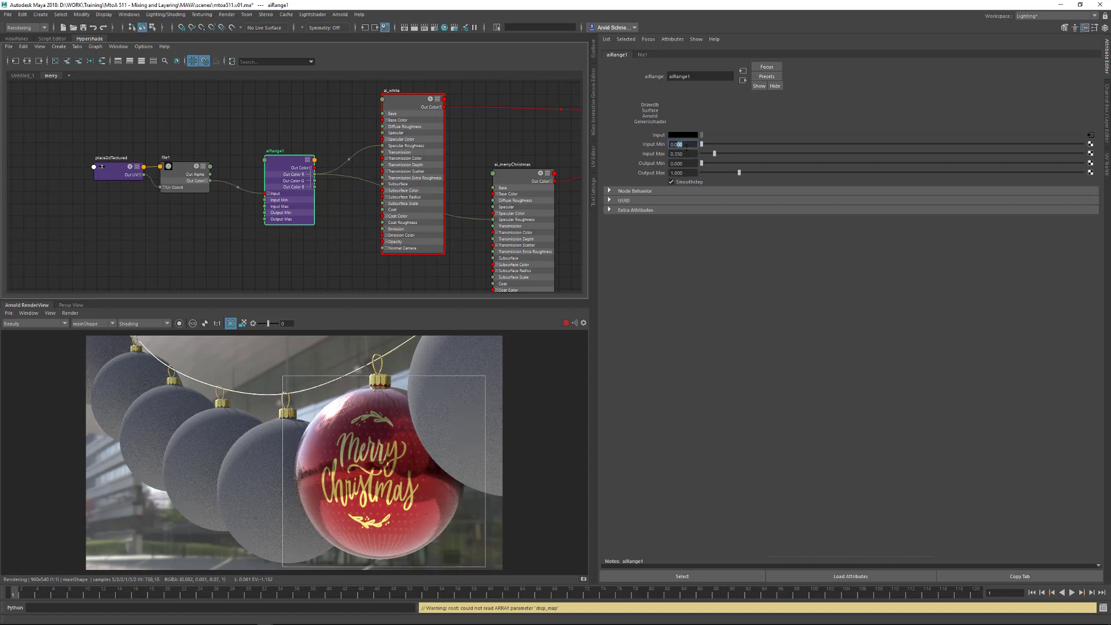
left_click(694, 164)
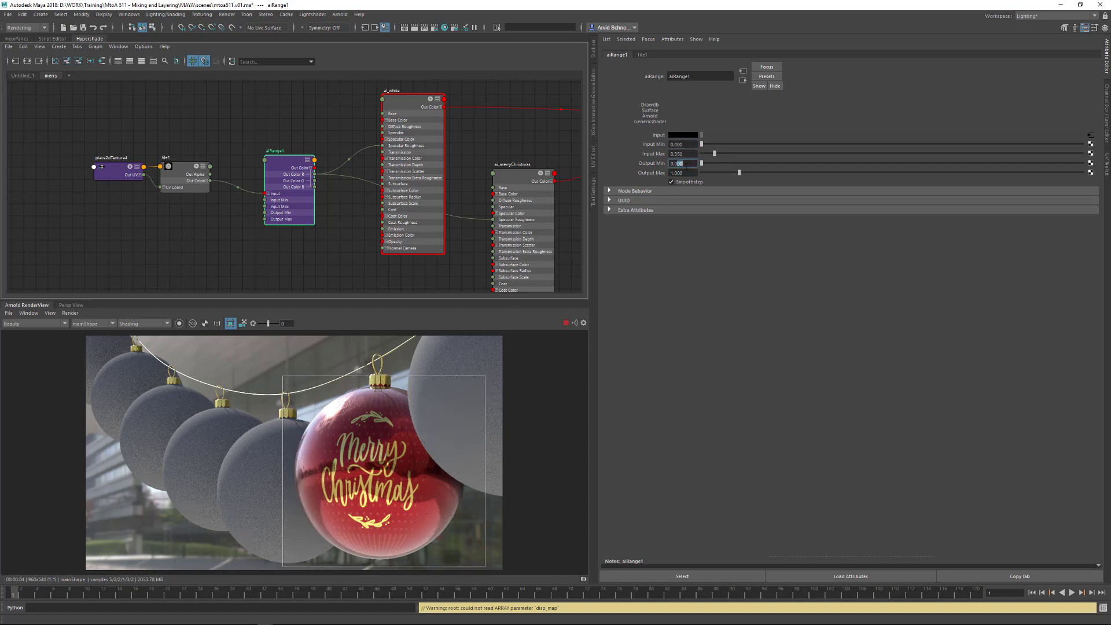
type("8")
key("Return")
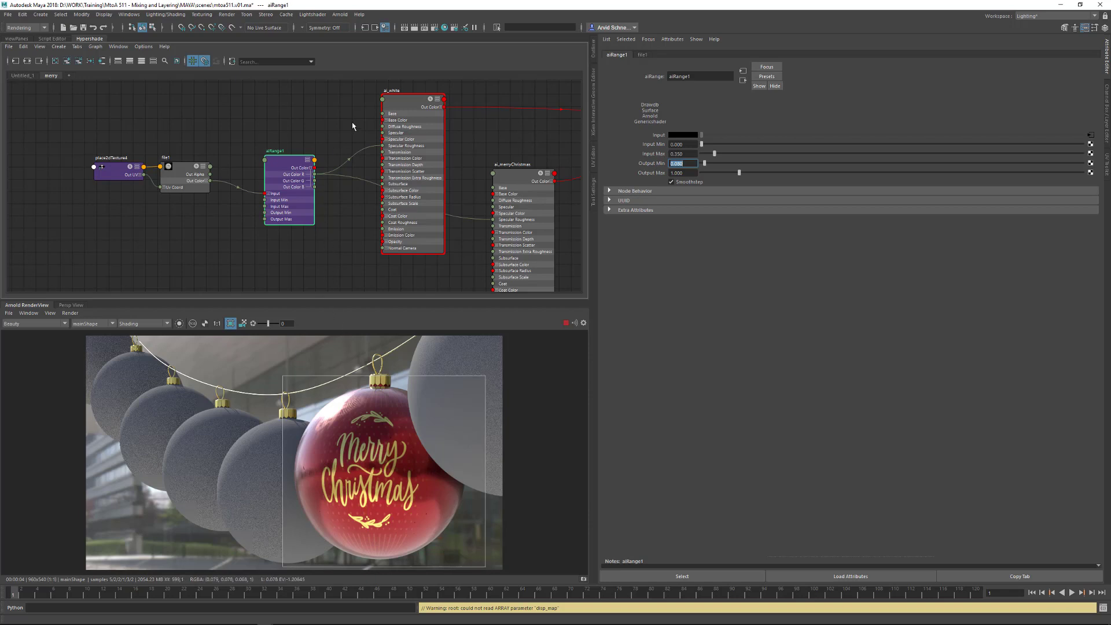
middle_click_drag(401, 154, 385, 153, "alt")
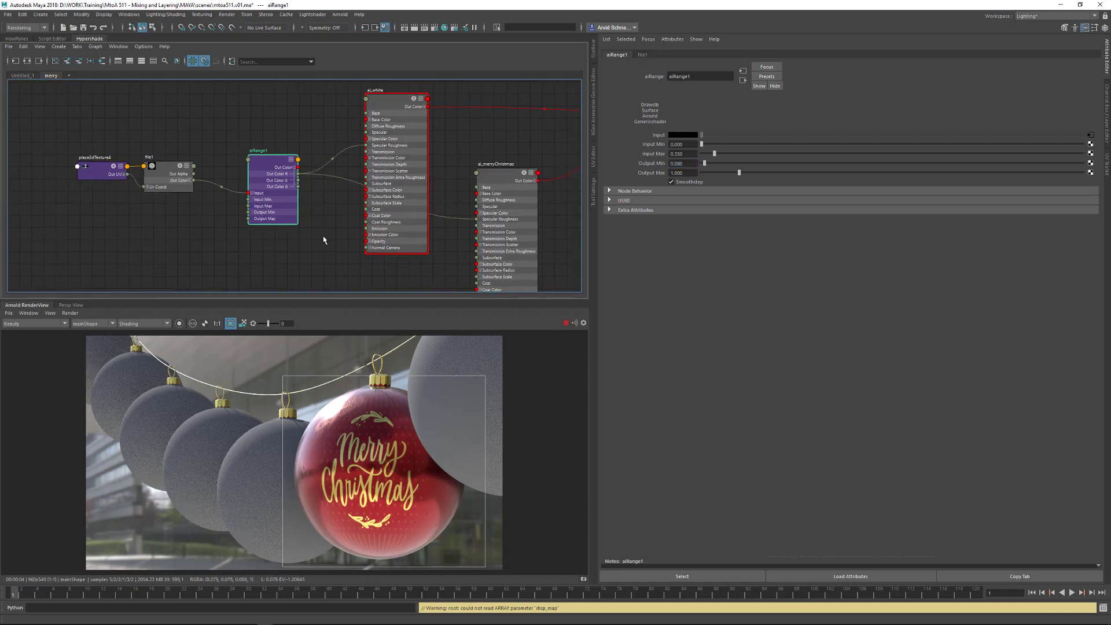
left_click(330, 241)
key("ctrl+s")
middle_click_drag(334, 231, 291, 224, "alt")
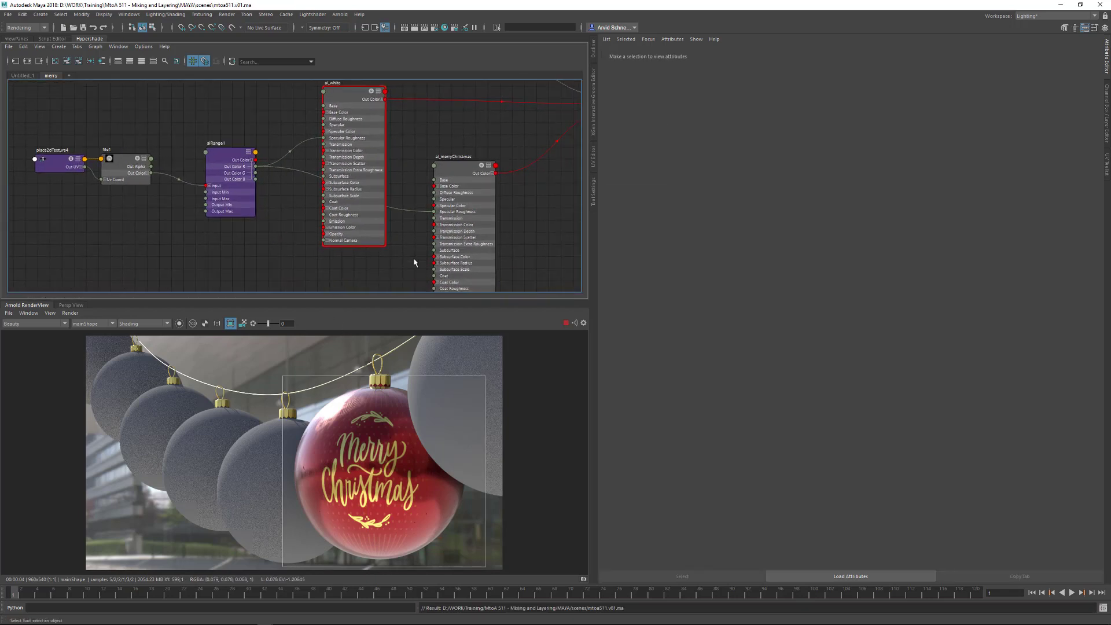
Rename all texture nodes automatically with the Lightshades texture rename helper
scroll(279, 164, "down", 1)
middle_click_drag(156, 165, 221, 98, "alt")
middle_click_drag(337, 145, 295, 235, "alt")
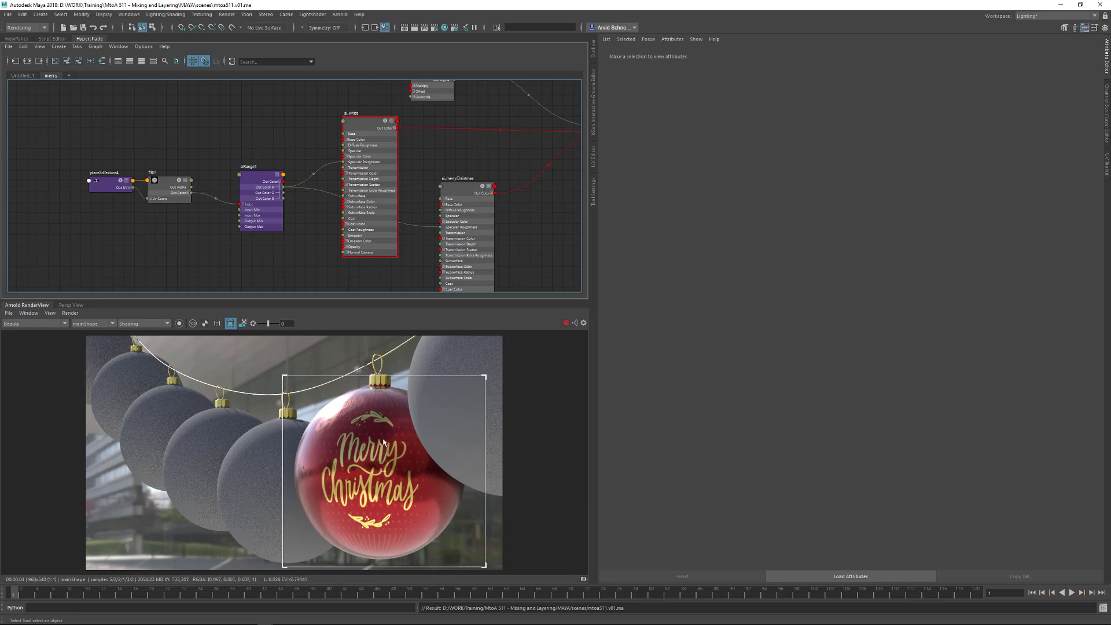
scroll(311, 207, "up", 1)
middle_click_drag(349, 165, 317, 290, "alt")
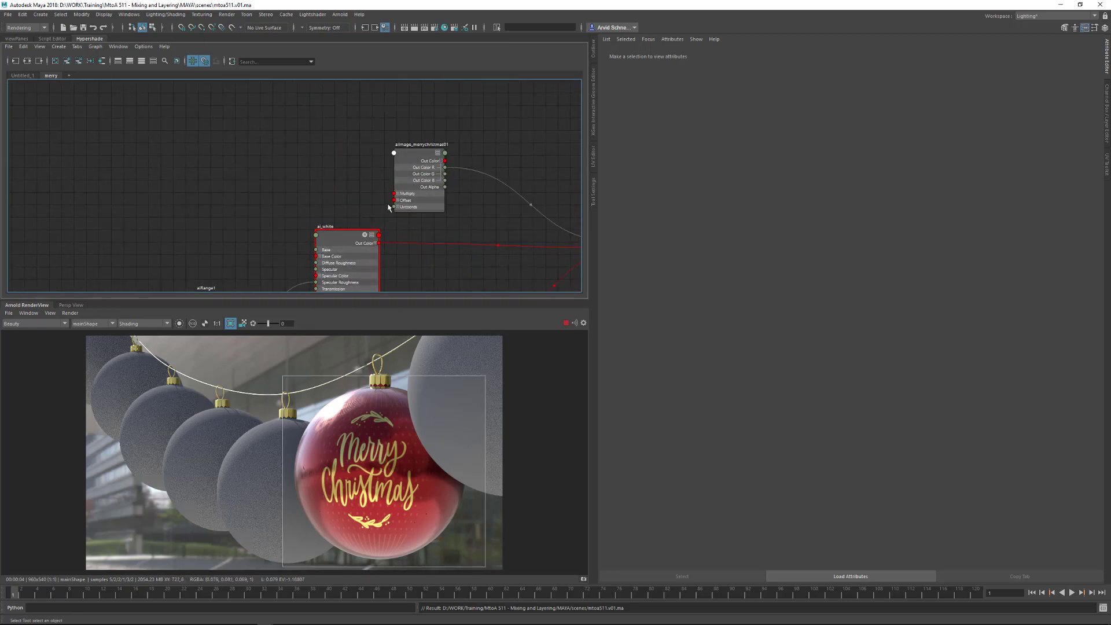
middle_click_drag(372, 230, 410, 144, "alt")
scroll(353, 168, "down", 1)
middle_click_drag(312, 209, 327, 191, "alt")
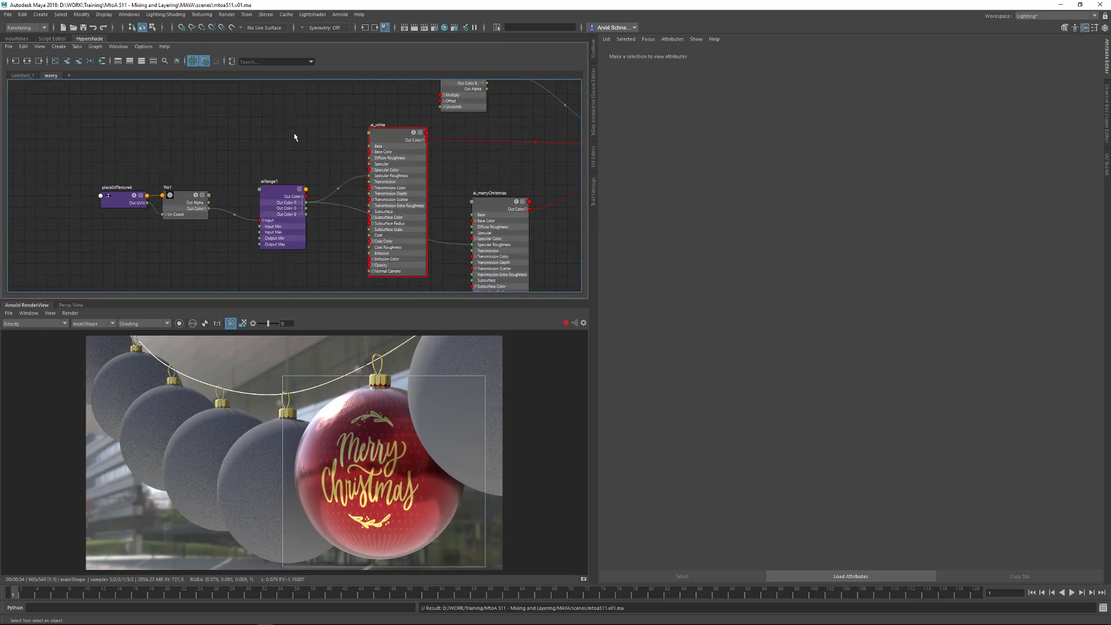
left_click(180, 204)
left_click(267, 145)
left_click(311, 15)
mouse_move(352, 31)
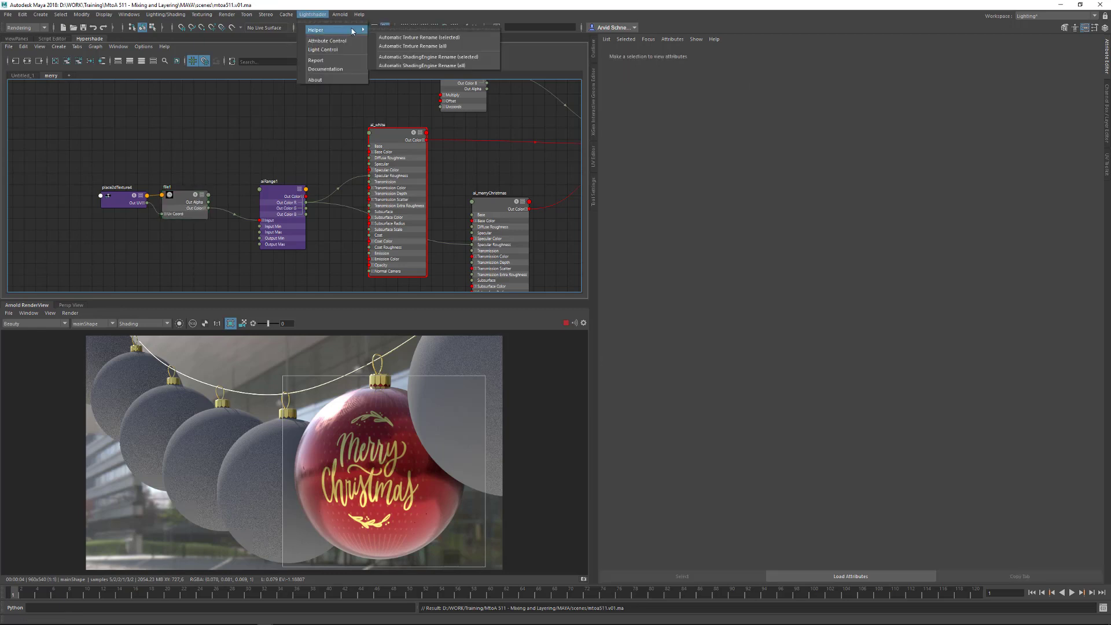
left_click(429, 45)
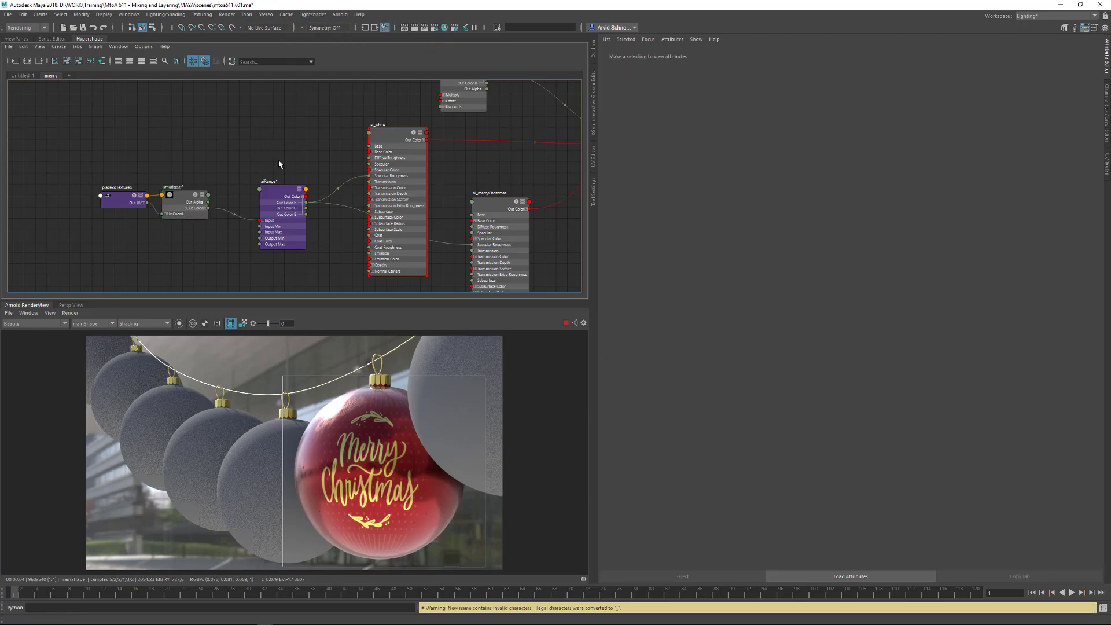
Rename the aiRange1 node to aiRange_smudge
right_click_drag(217, 149, 266, 145, "alt")
left_click(284, 200)
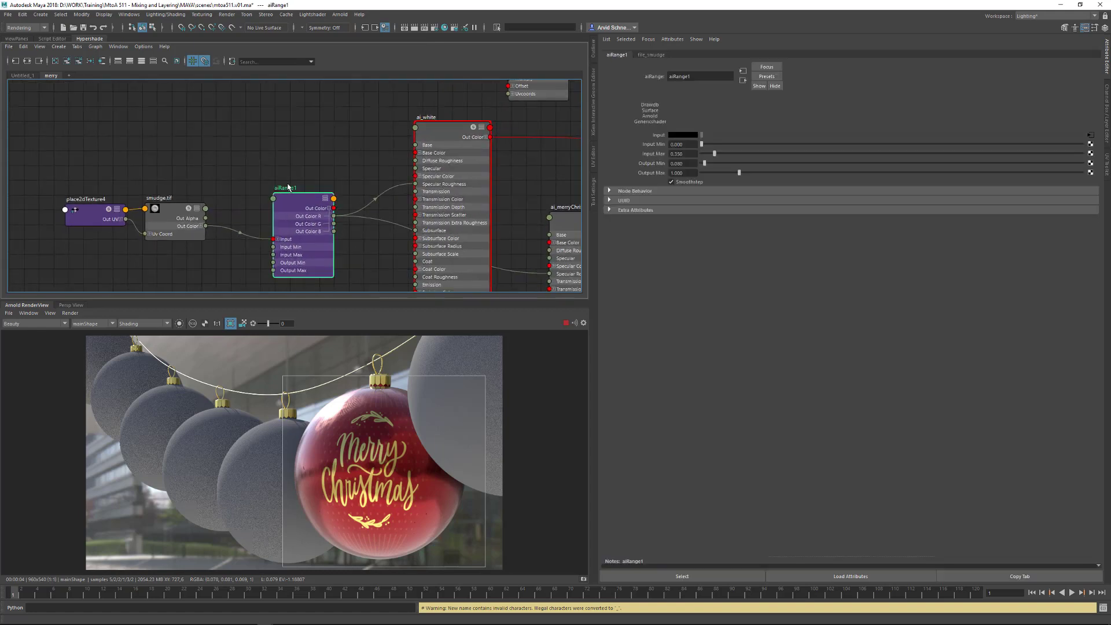
left_click(290, 186)
left_click_drag(295, 190, 294, 187)
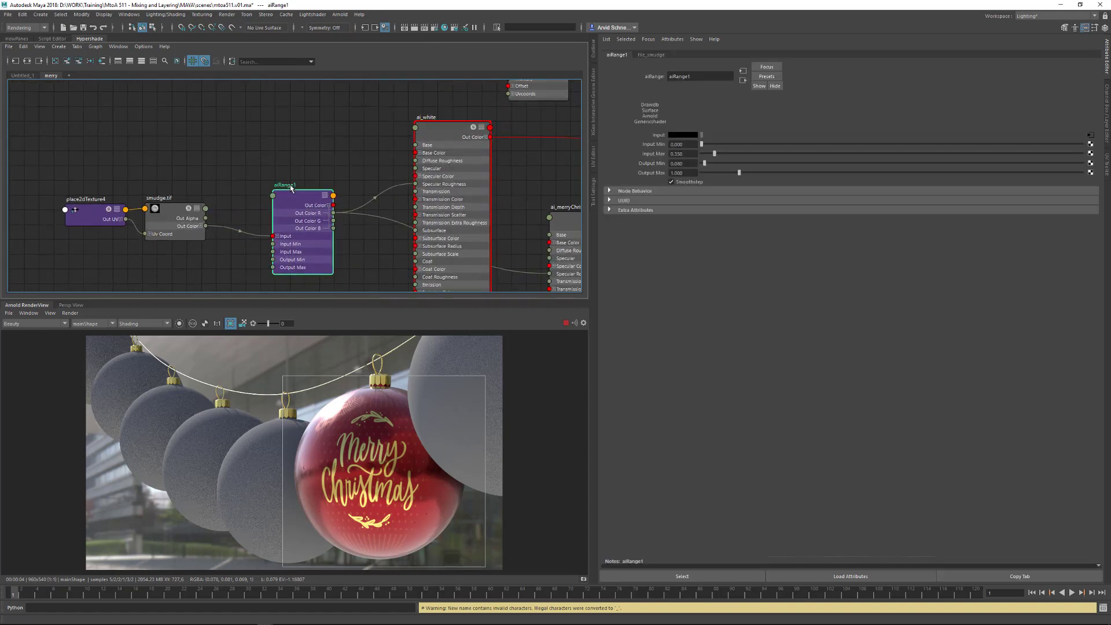
left_click(699, 76)
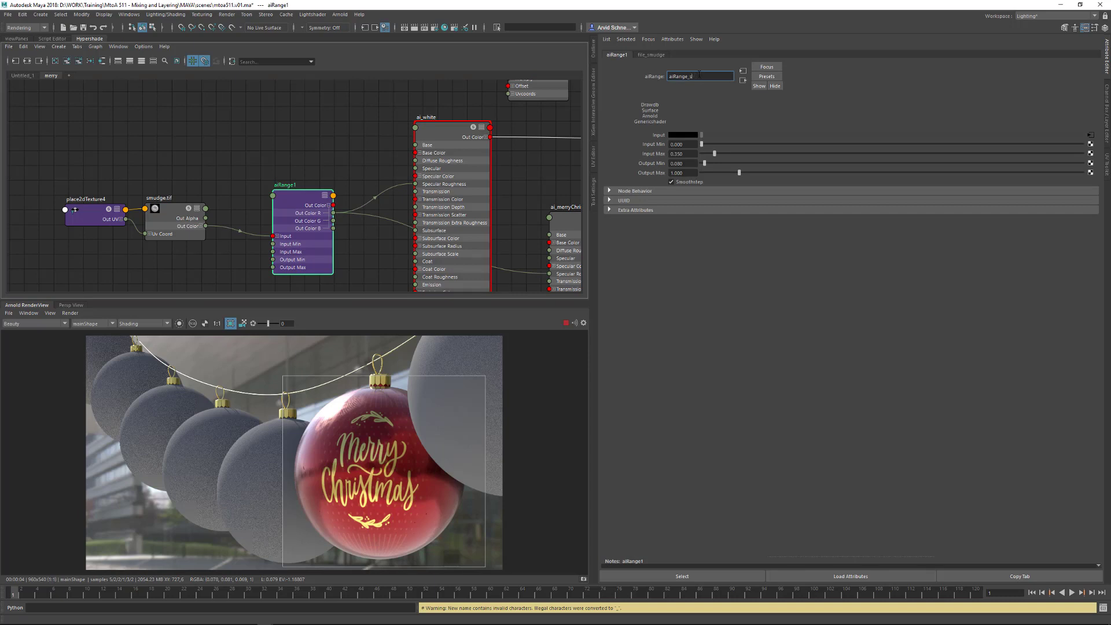
type("_smudge")
key("Return")
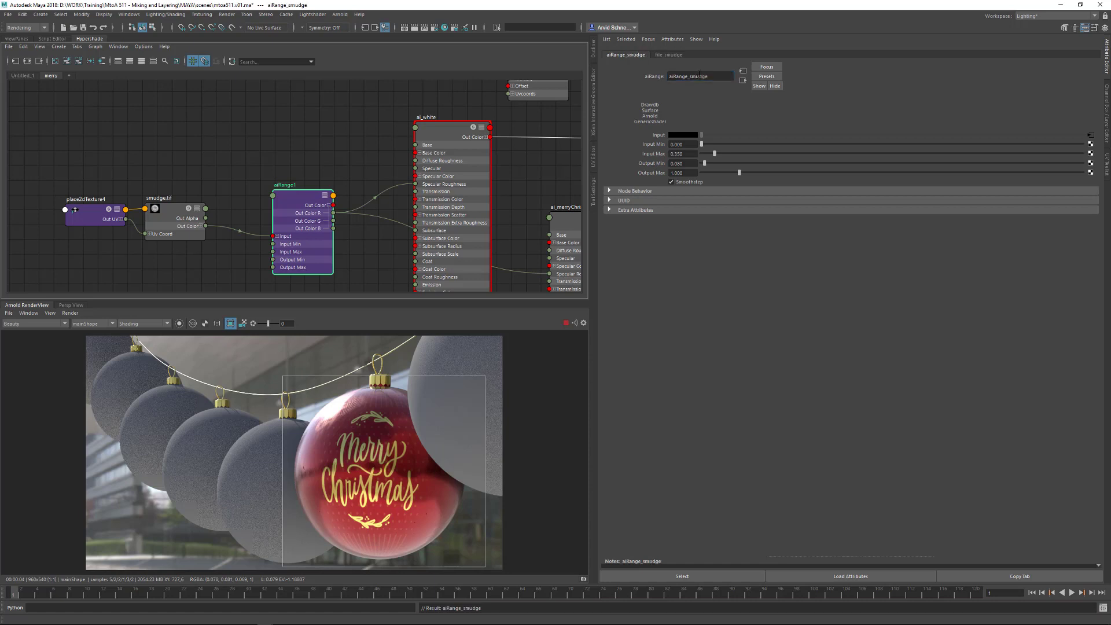
Create a displacement shader node beneath ai_merryChristmasSG and delete the extra shading group that comes with it
scroll(223, 171, "down", 8)
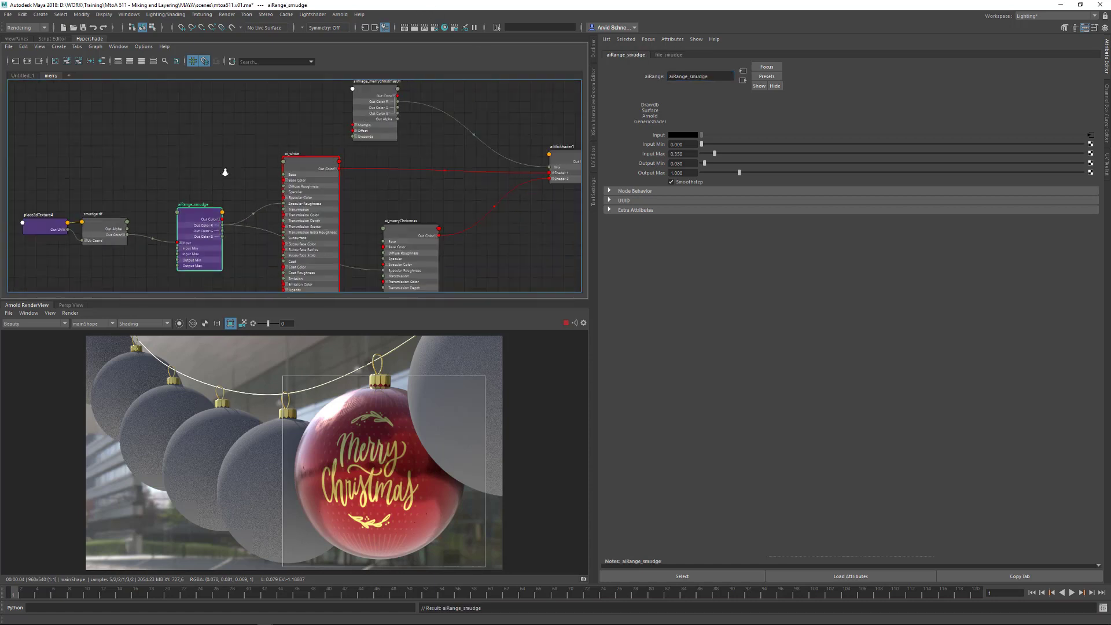
scroll(421, 179, "up", 3)
middle_click_drag(505, 170, 435, 158, "alt")
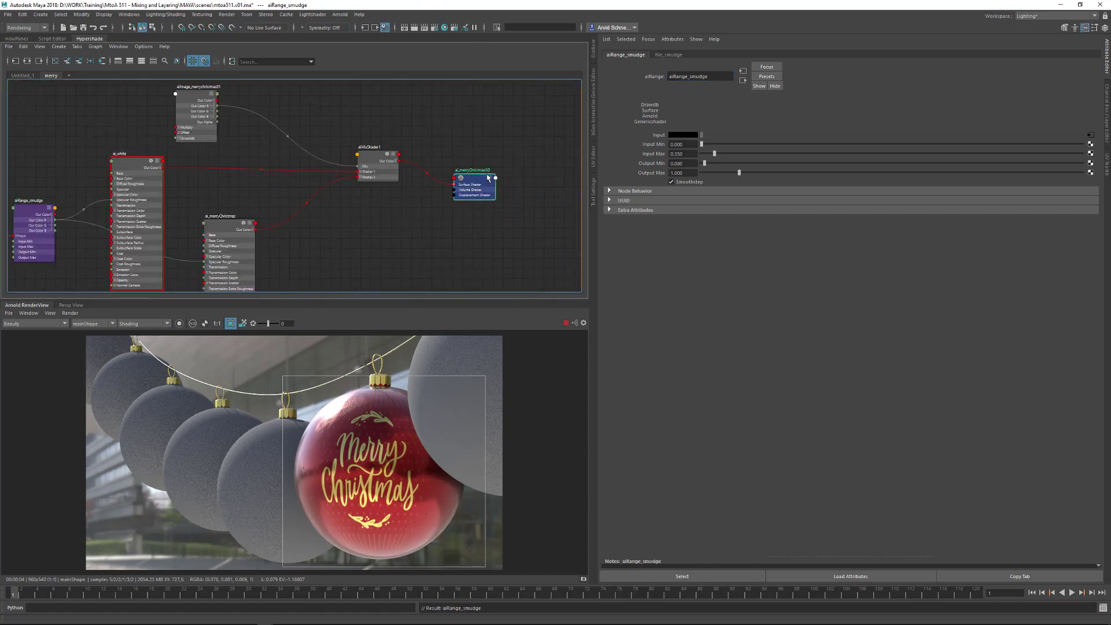
left_click_drag(486, 176, 520, 160)
middle_click_drag(443, 249, 445, 202, "alt")
left_click(446, 212)
key("Tab")
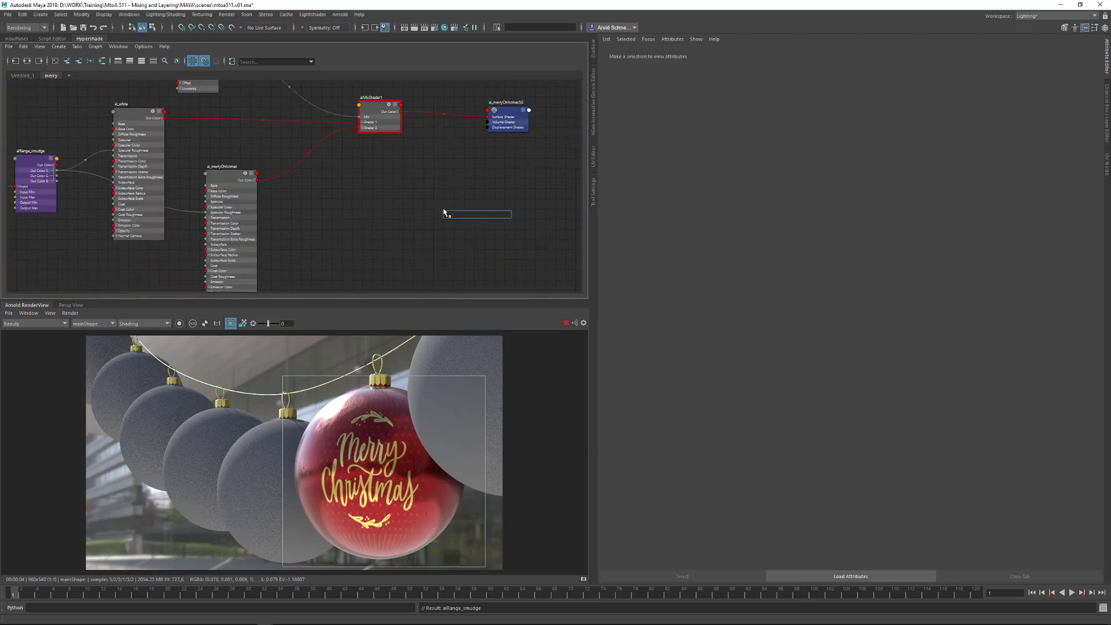
type("disp")
left_click(457, 222)
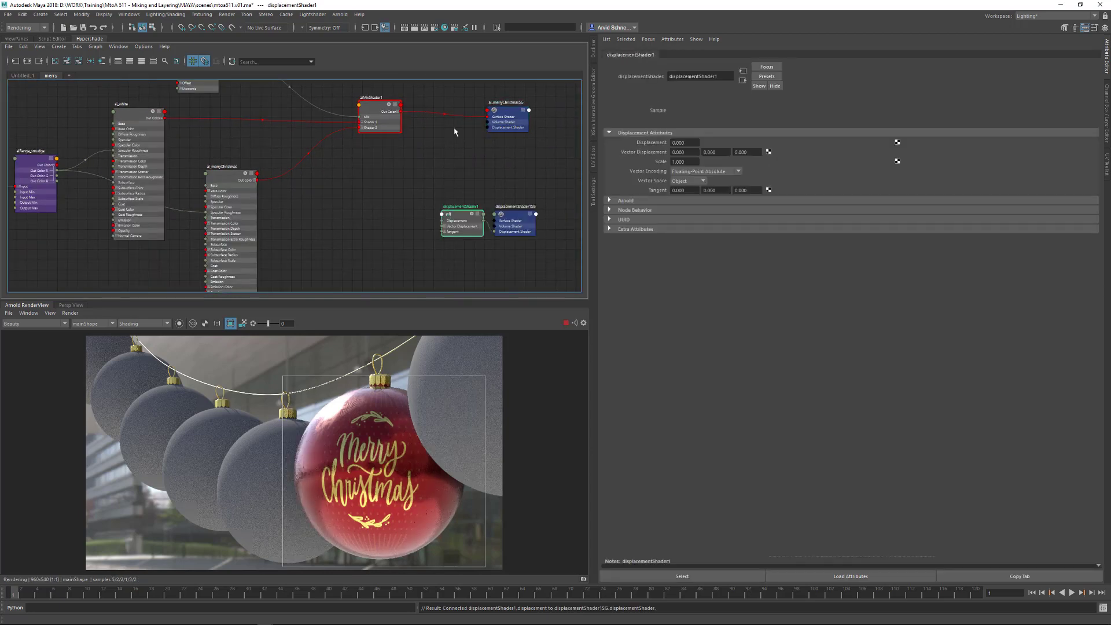
left_click(533, 230)
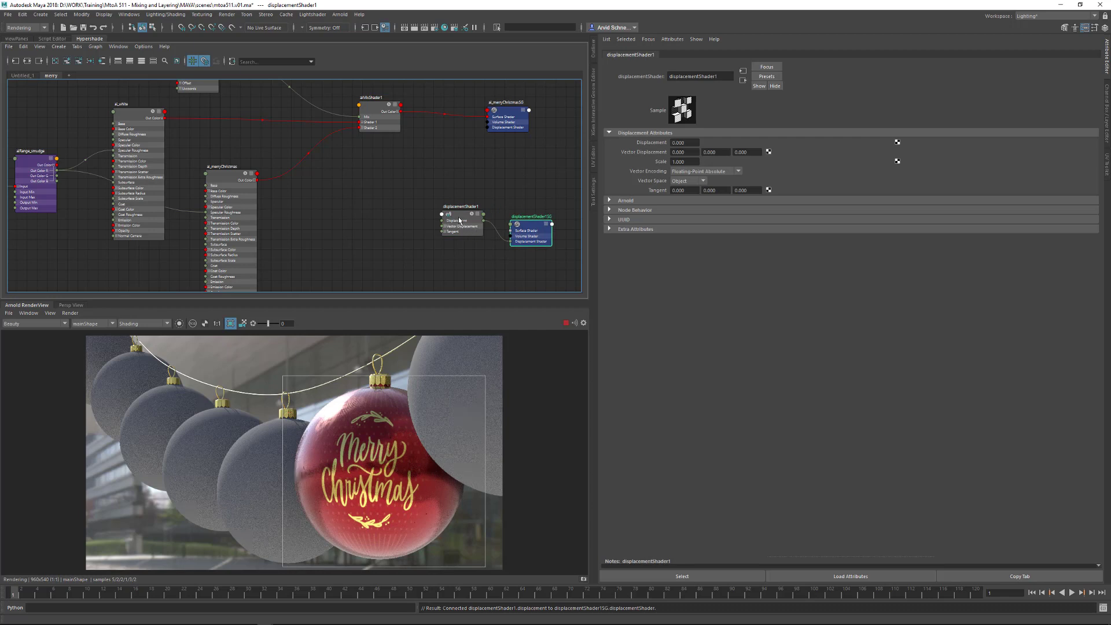
key("Delete")
Stop the live Arnold render and save the scene
left_click(566, 322)
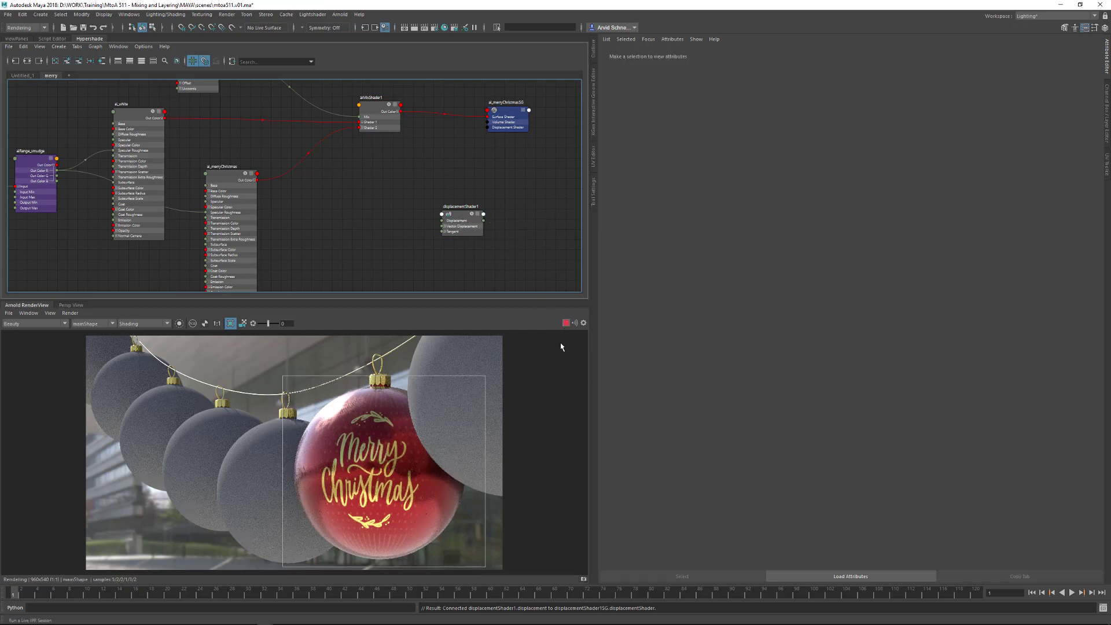
key("a")
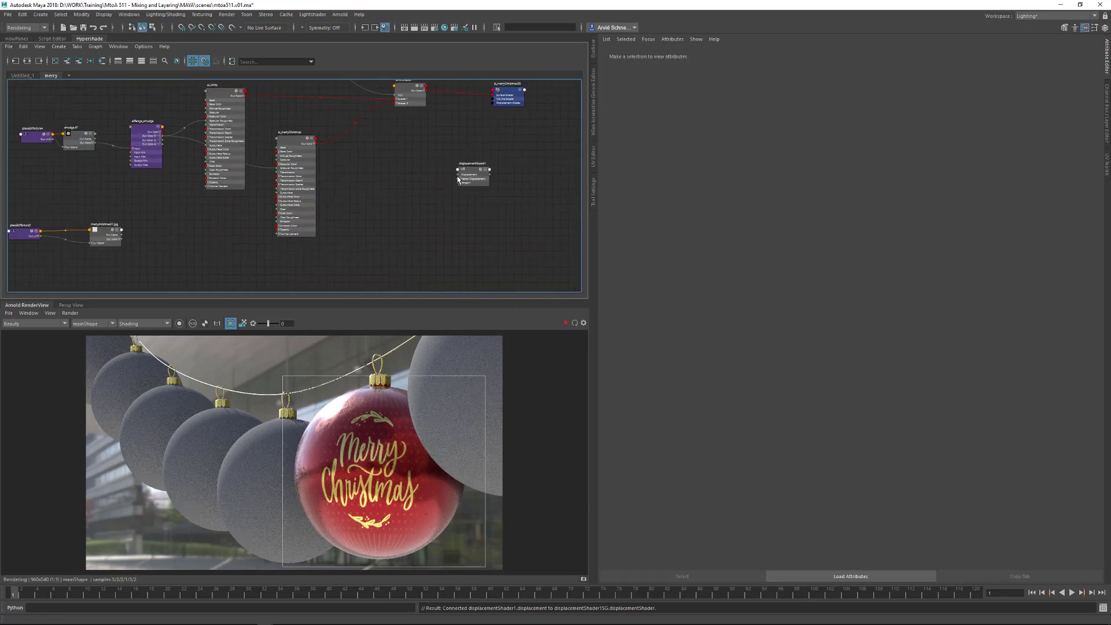
key("ctrl+s")
Move displacementShader1 above aiMixShader1 and connect aiImage_merrychristmas01's Out Color R to its Displacement input
middle_click_drag(312, 183, 391, 186, "alt")
scroll(476, 151, "up", 1)
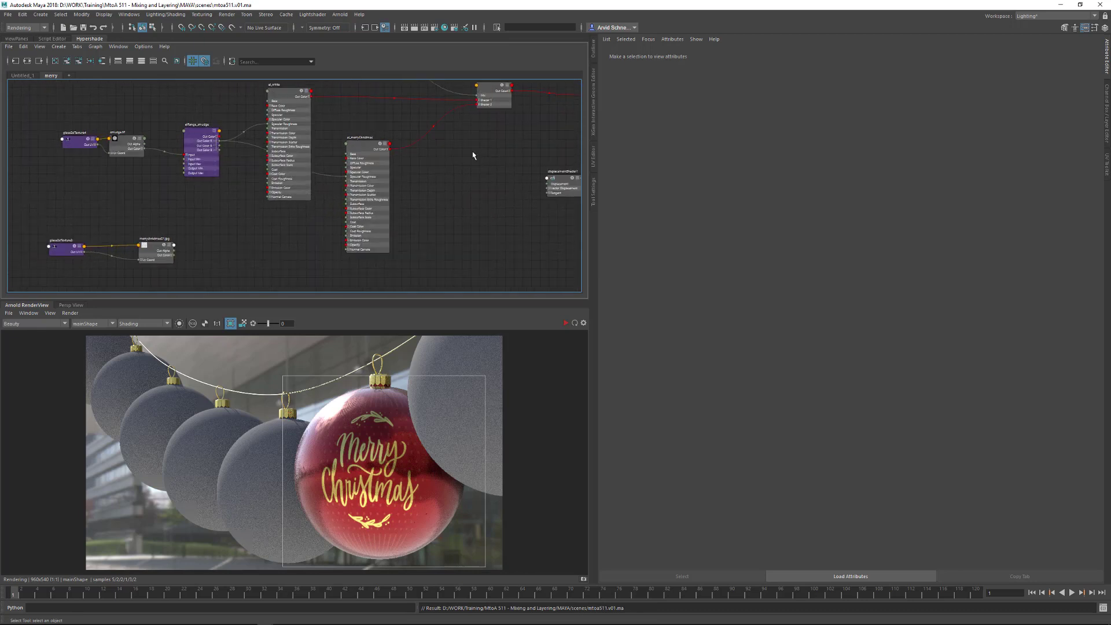
middle_click_drag(474, 154, 460, 187, "alt")
middle_click_drag(376, 167, 272, 206, "alt")
left_click_drag(447, 248, 397, 106)
middle_click_drag(359, 148, 390, 237, "alt")
scroll(390, 238, "up", 3)
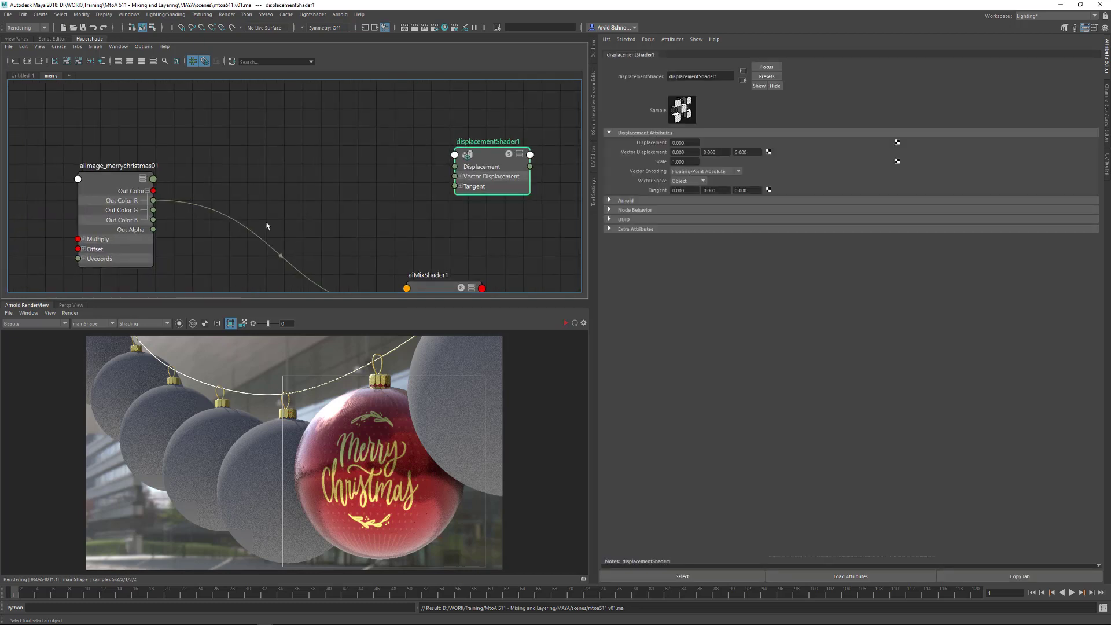
left_click_drag(153, 201, 455, 167)
Connect displacementShader1's displacement output to the Displacement Shader input of ai_merryChristmasSG and adjust the node's placement
middle_click_drag(455, 167, 264, 132, "alt")
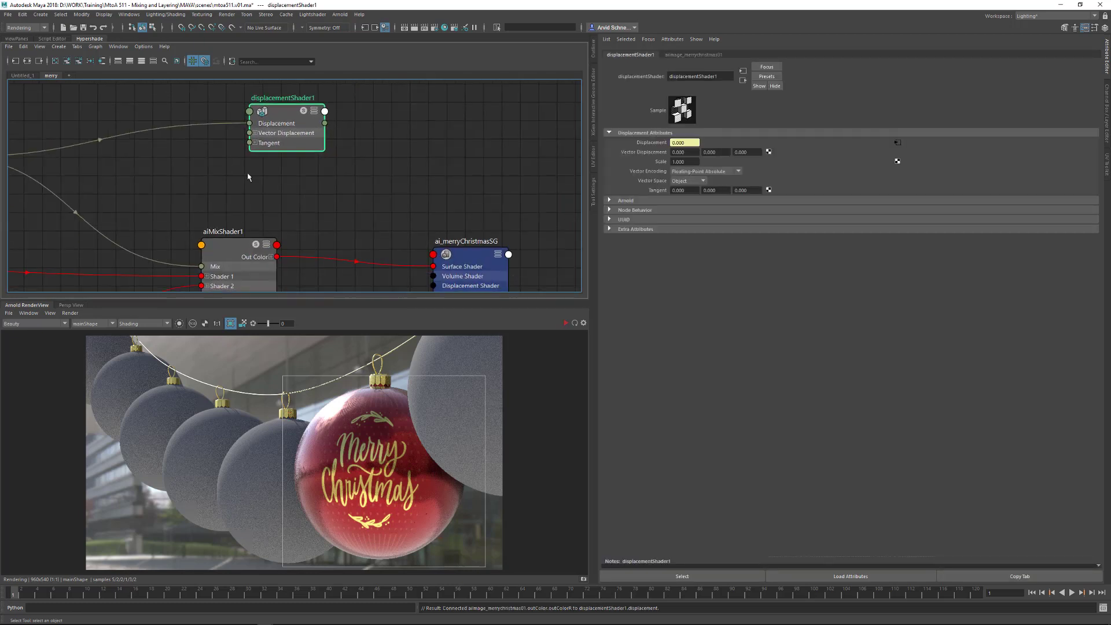
scroll(264, 132, "down", 2)
middle_click_drag(339, 136, 298, 113, "alt")
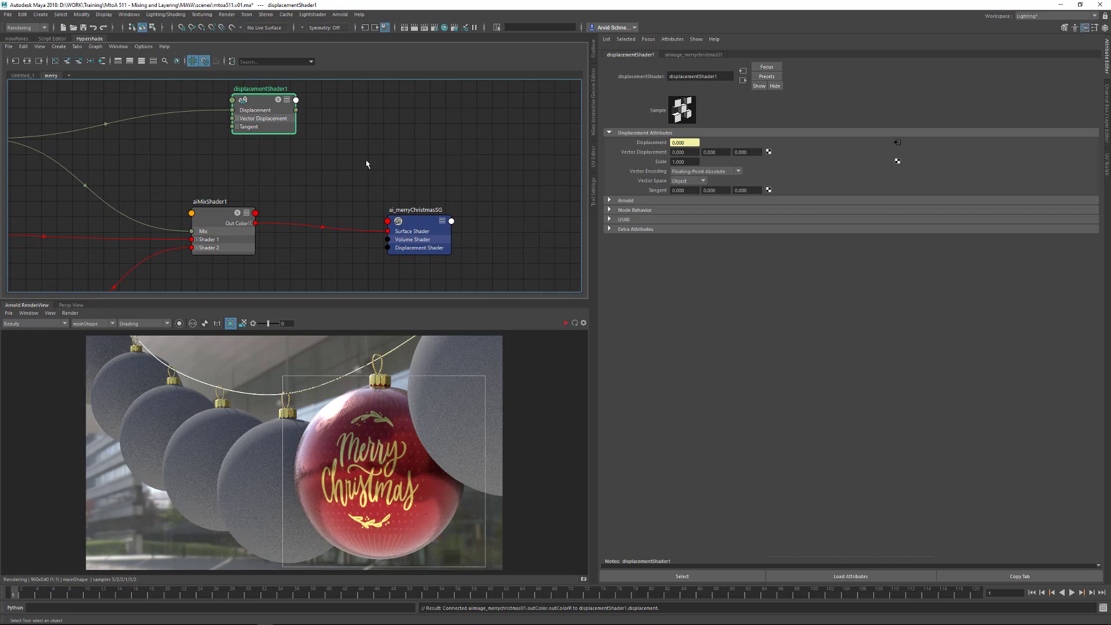
left_click_drag(299, 110, 392, 247)
middle_click_drag(281, 121, 382, 150, "alt")
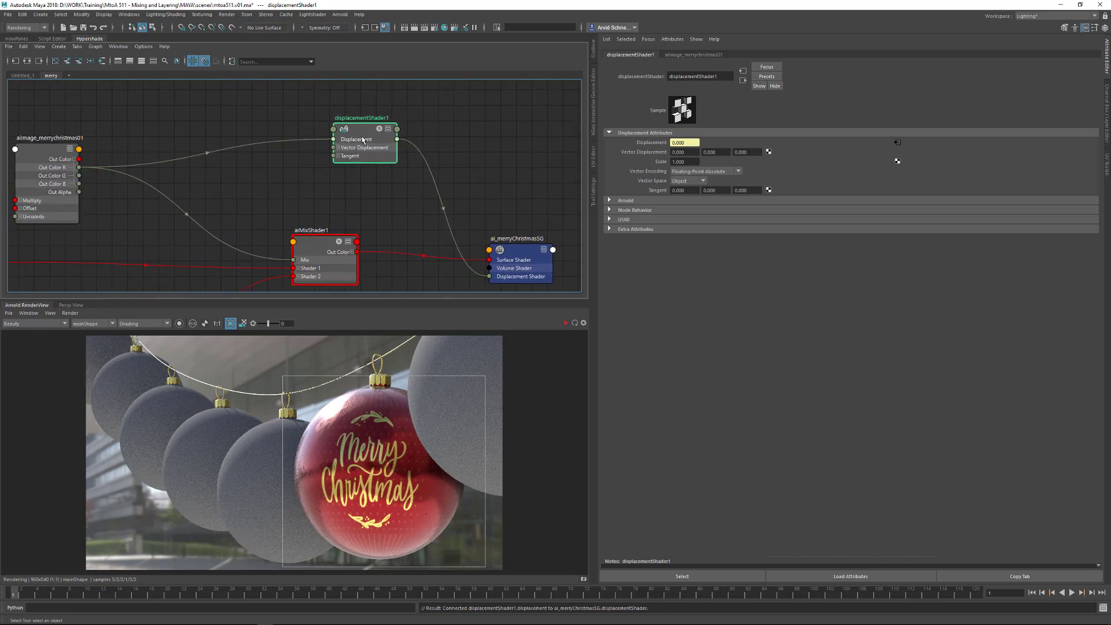
left_click_drag(368, 133, 370, 142)
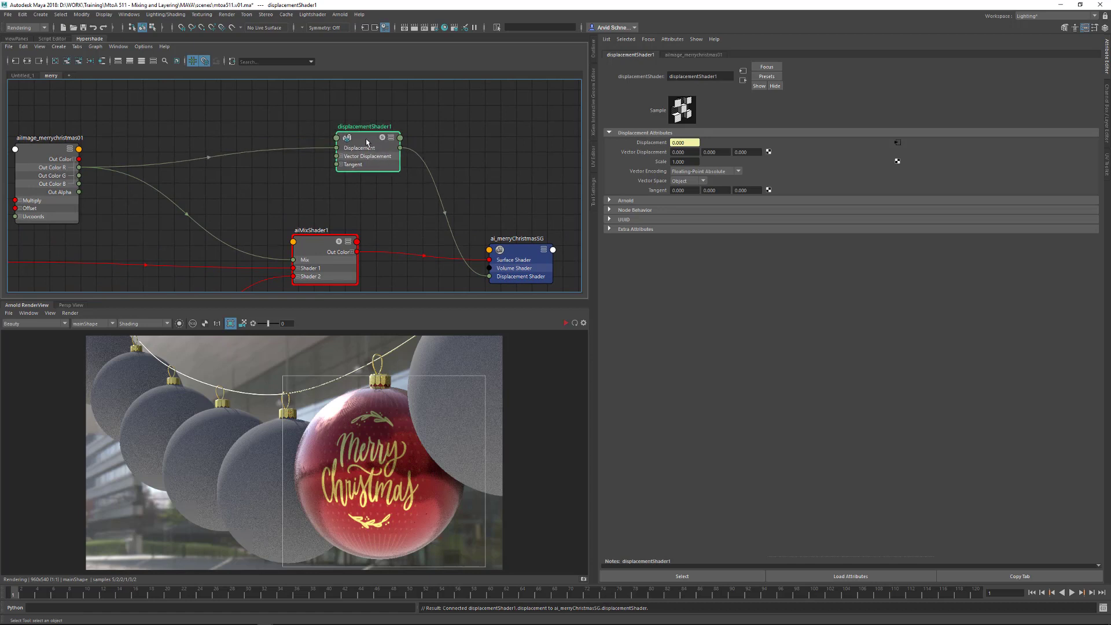
Disable Auto Bump in displacementShader1's Arnold settings and update the full scene in the Arnold render view
left_click(626, 201)
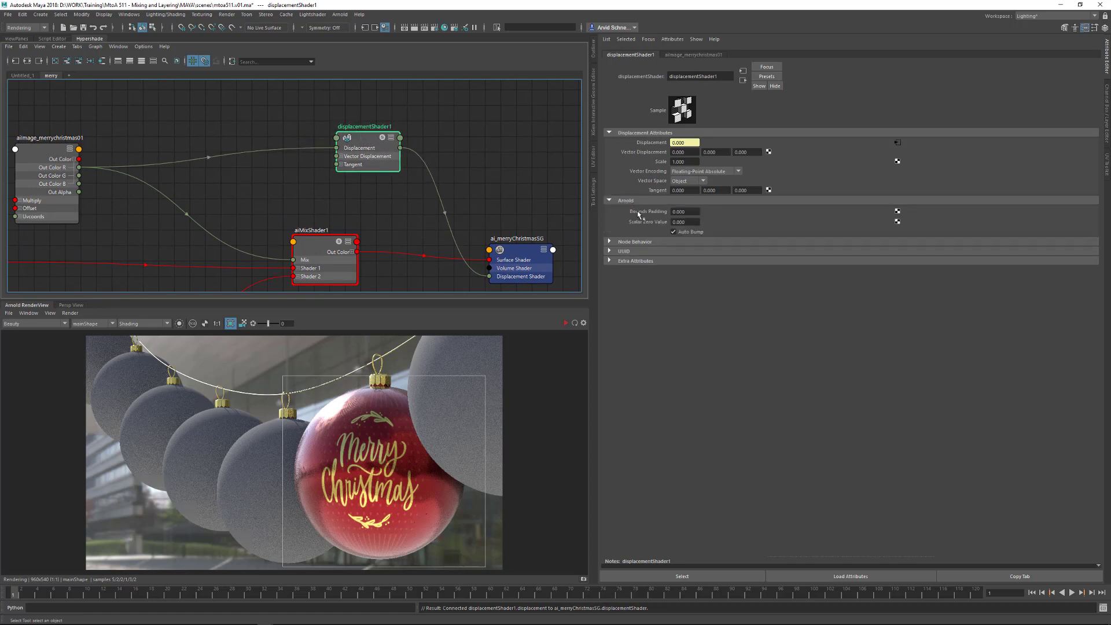
left_click(692, 223)
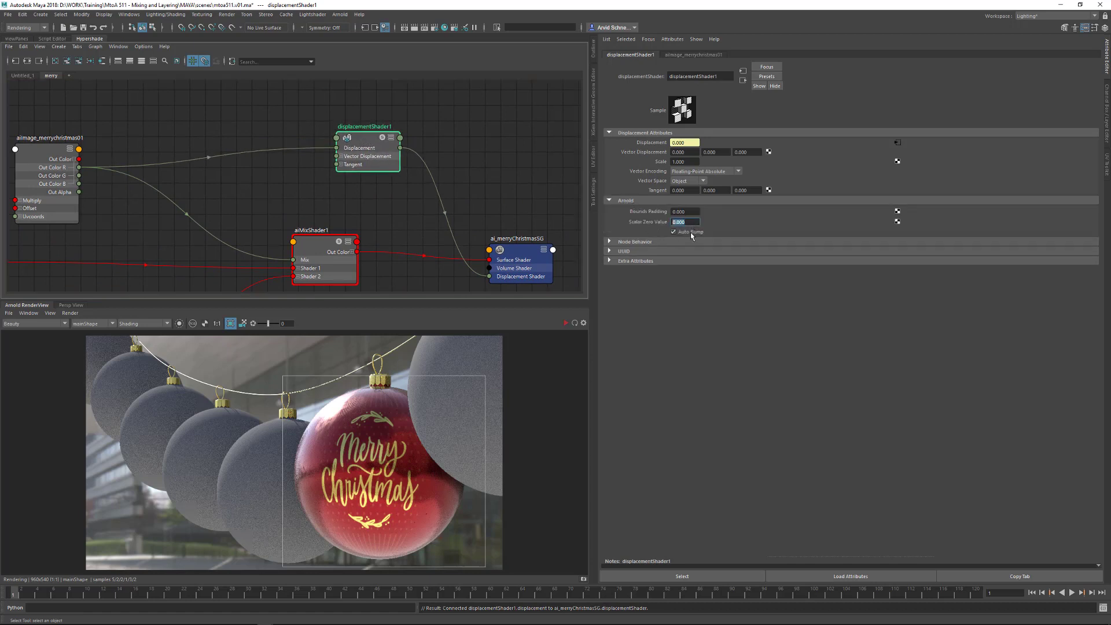
left_click(691, 232)
scroll(372, 196, "down", 2)
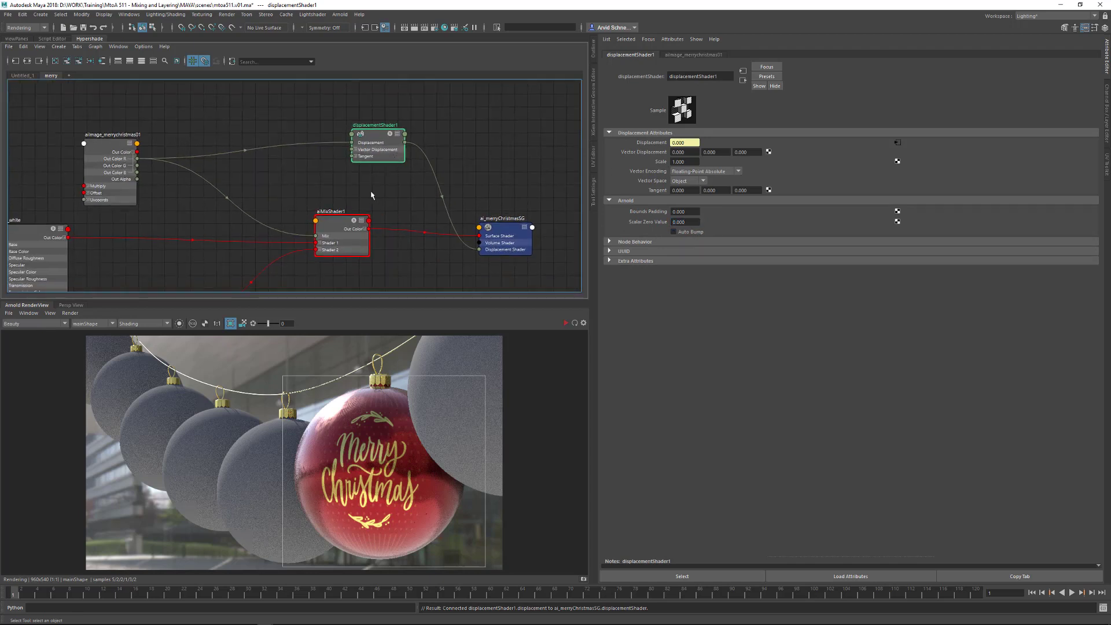
left_click(70, 312)
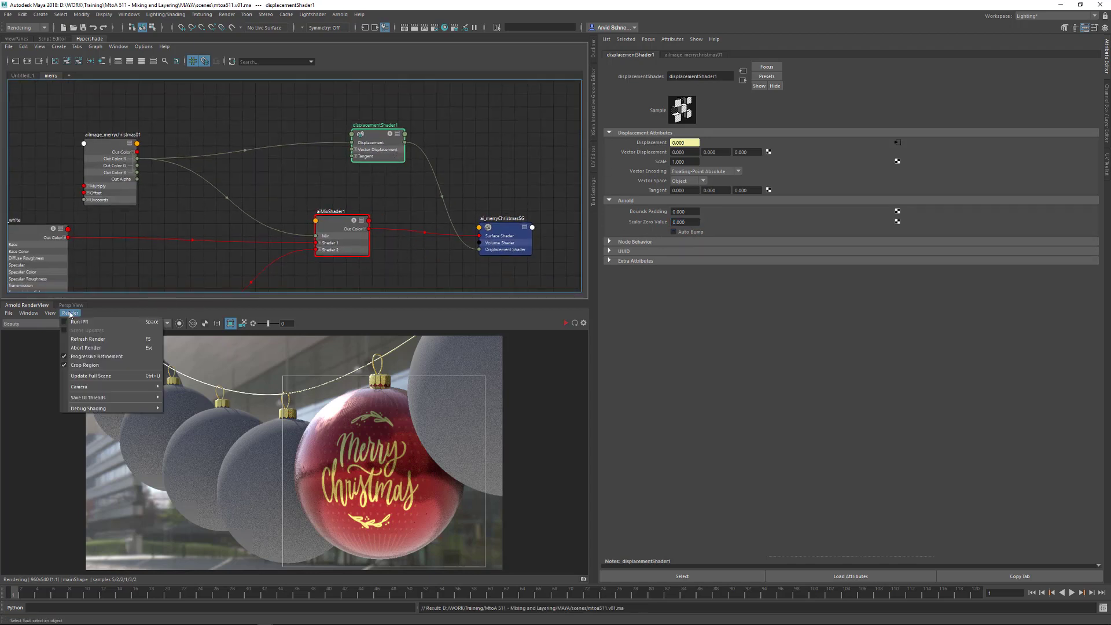
left_click(90, 375)
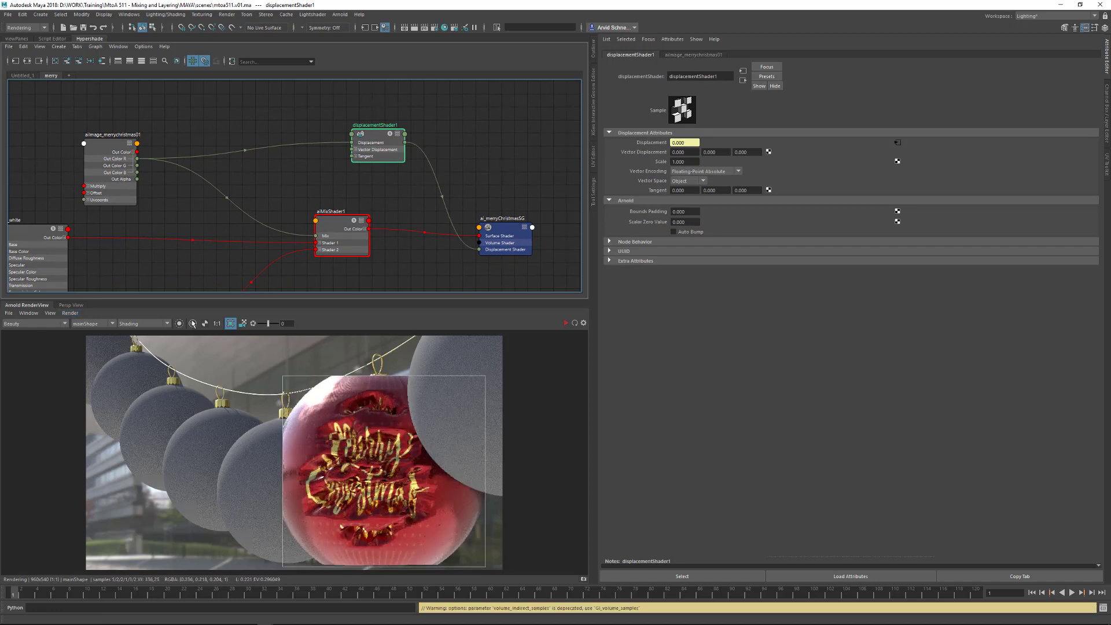
Start the live Arnold render and switch the render view's debug shading to Basic to inspect the displaced ornament
left_click(144, 325)
left_click(139, 338)
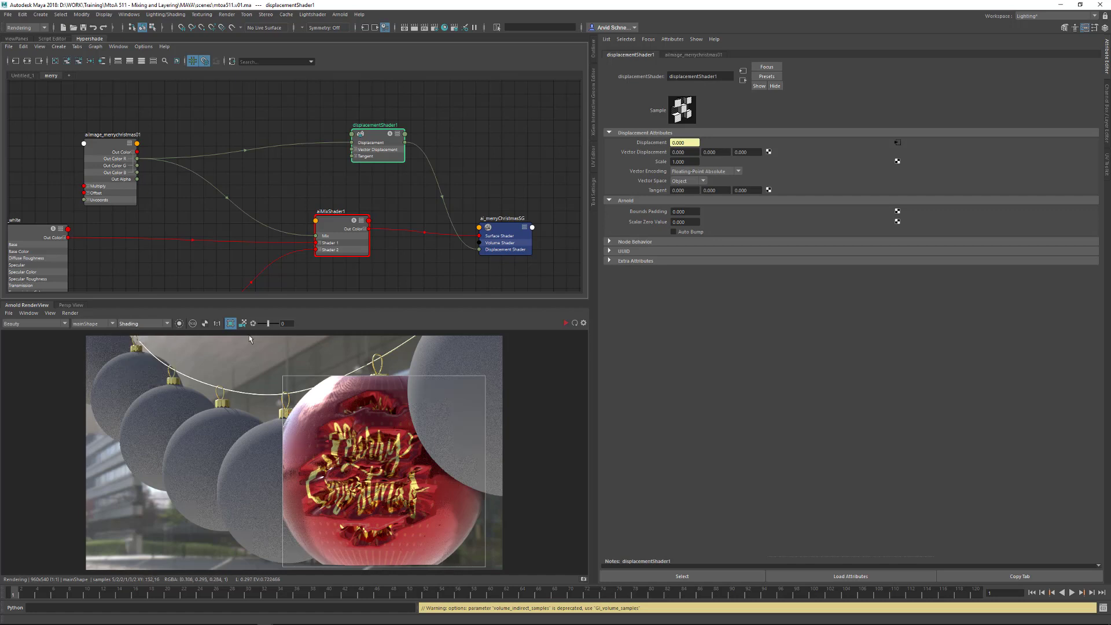
left_click(572, 324)
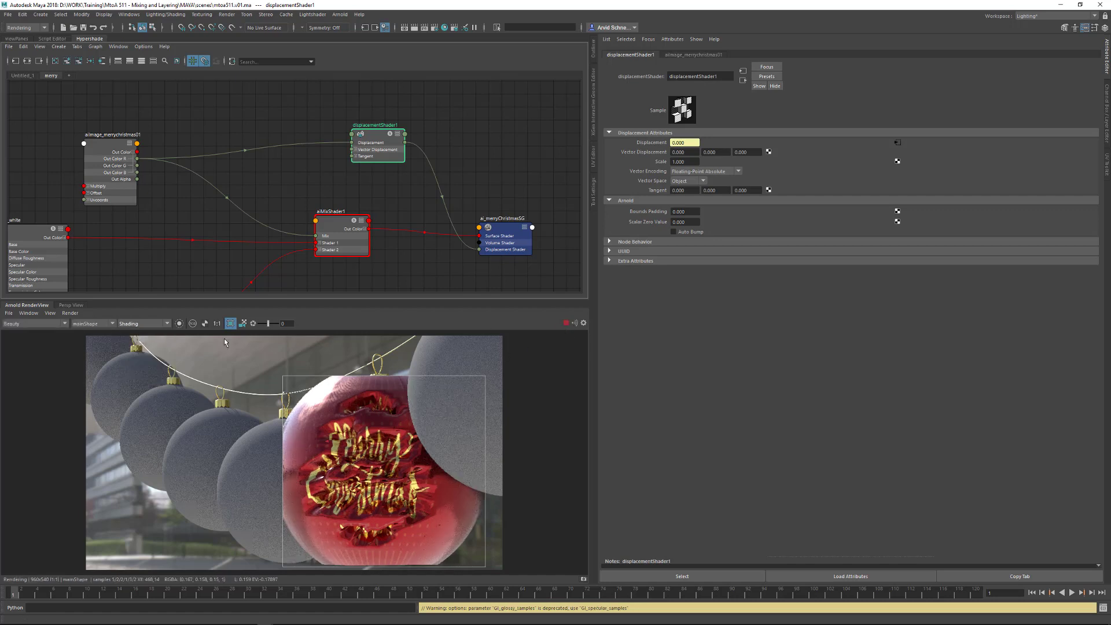
left_click(132, 325)
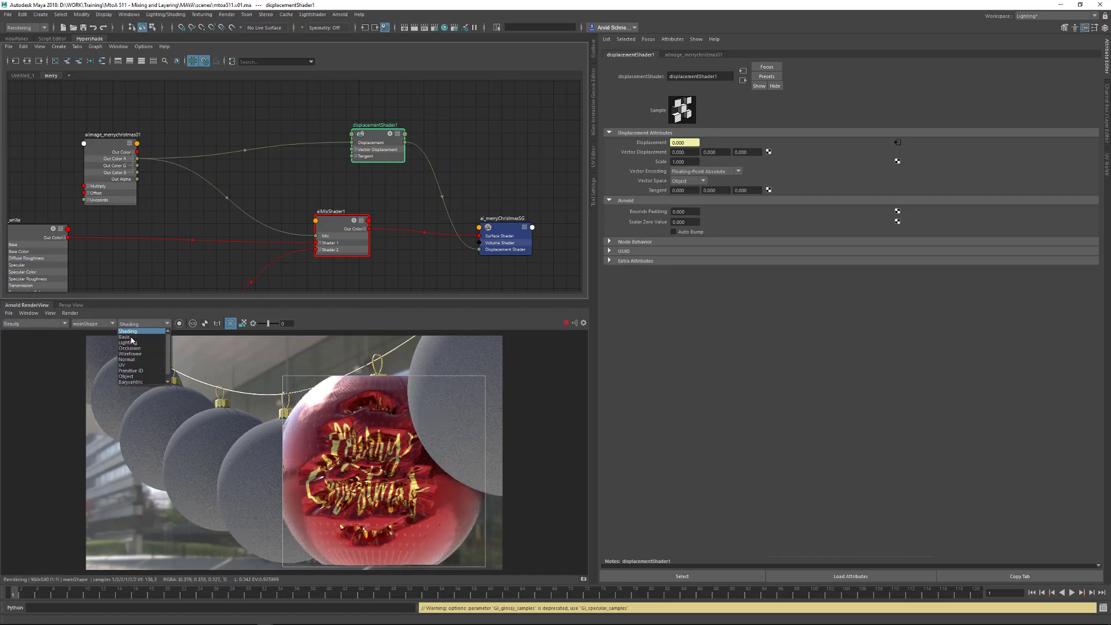
left_click(134, 342)
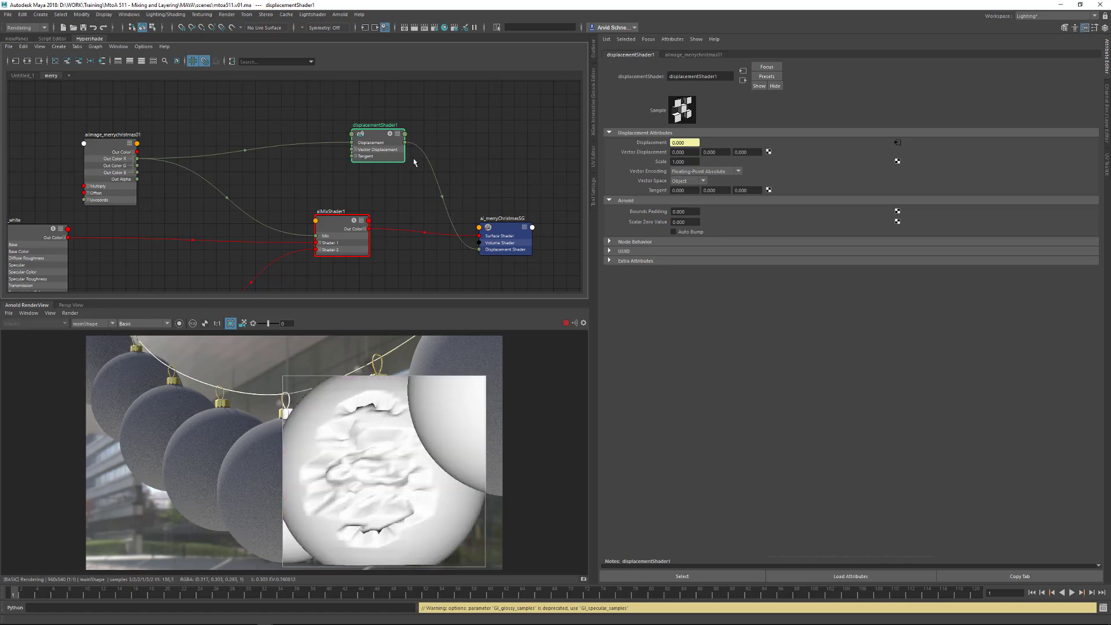
Set displacementShader1's Scale to 0.05
left_click(685, 162)
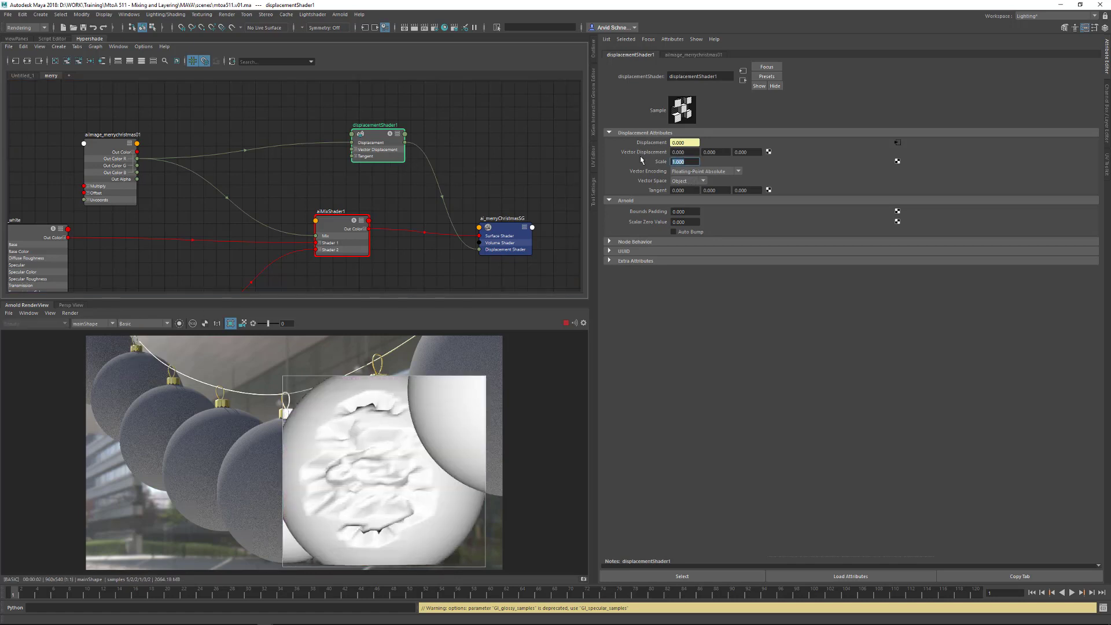
type(".05")
key("Return")
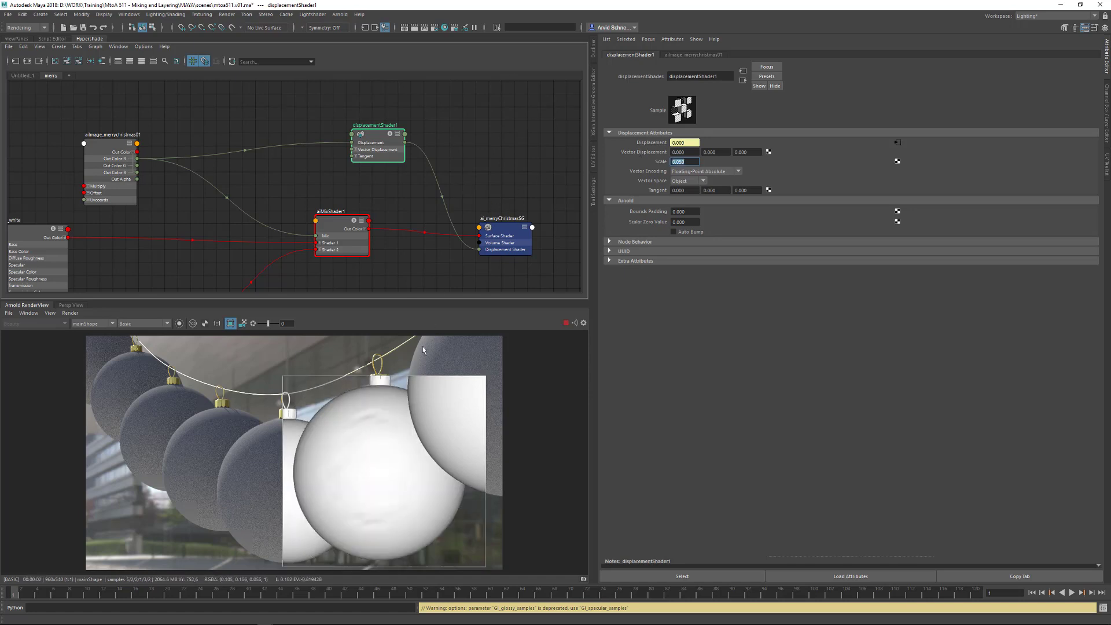
Select the Merry Christmas ornament's ballShape and set its Arnold subdivision type to catclark with 4 iterations
left_click(372, 417)
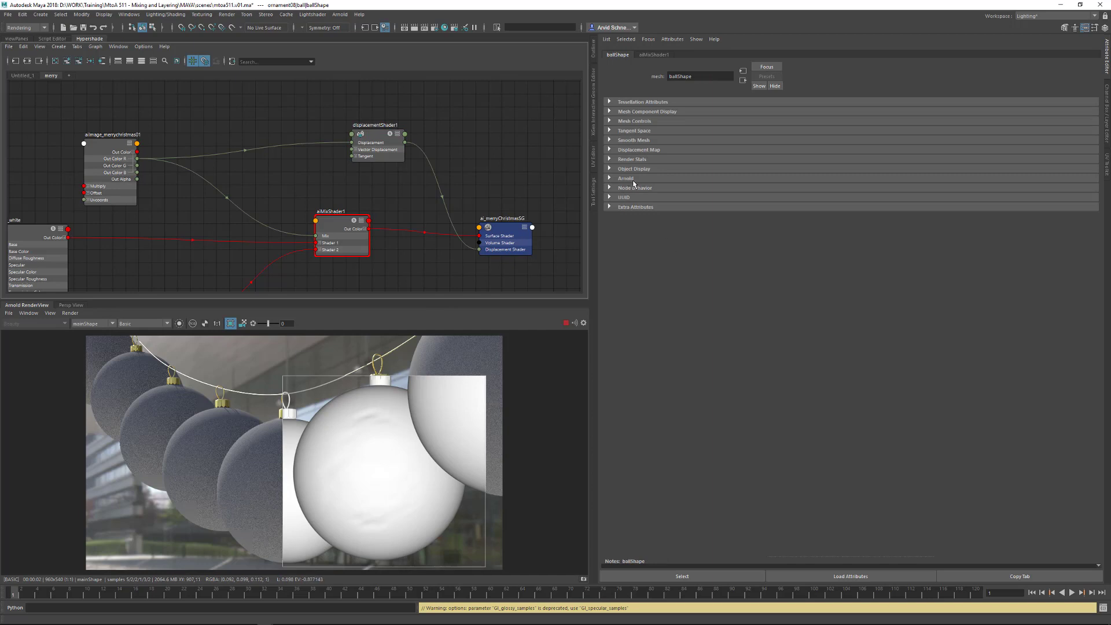
left_click(626, 179)
left_click(636, 405)
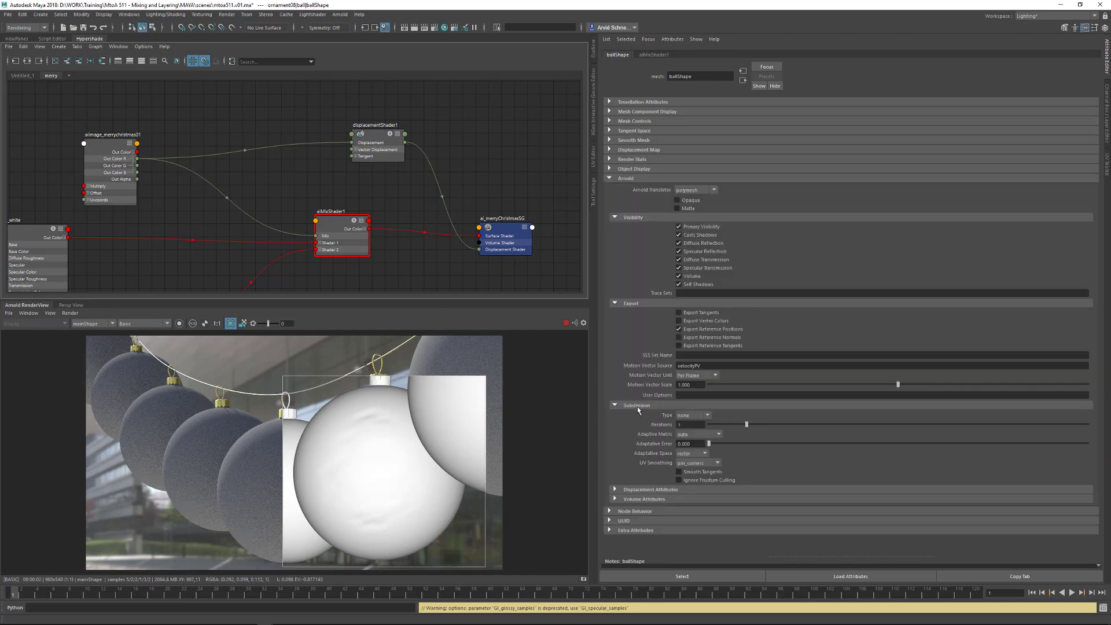
left_click(707, 417)
left_click(697, 434)
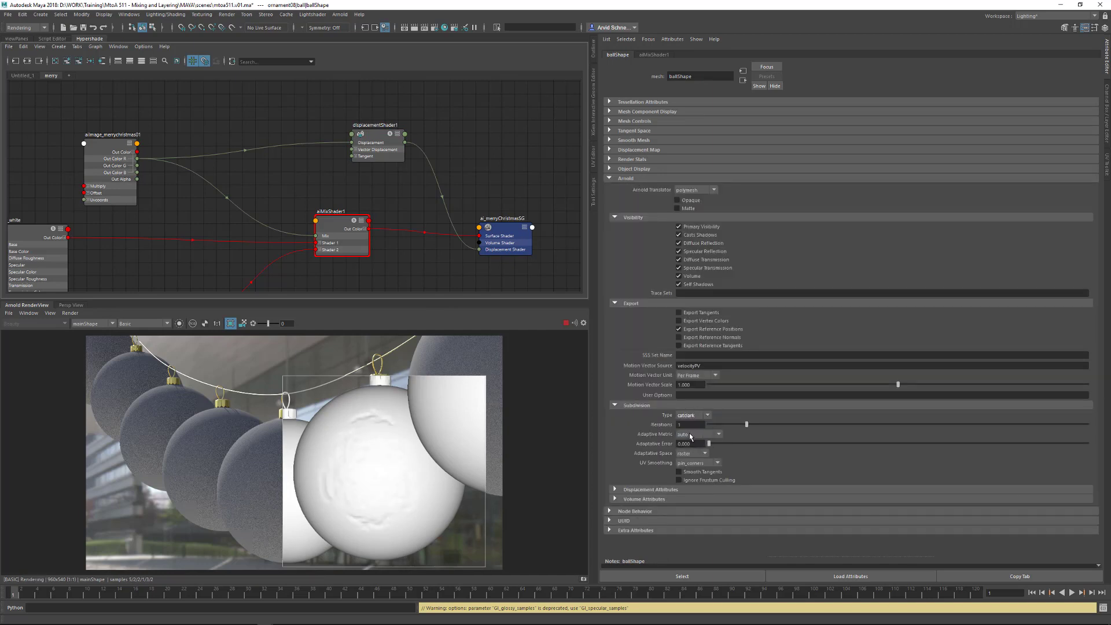
double_click(683, 425)
type("4")
key("Return")
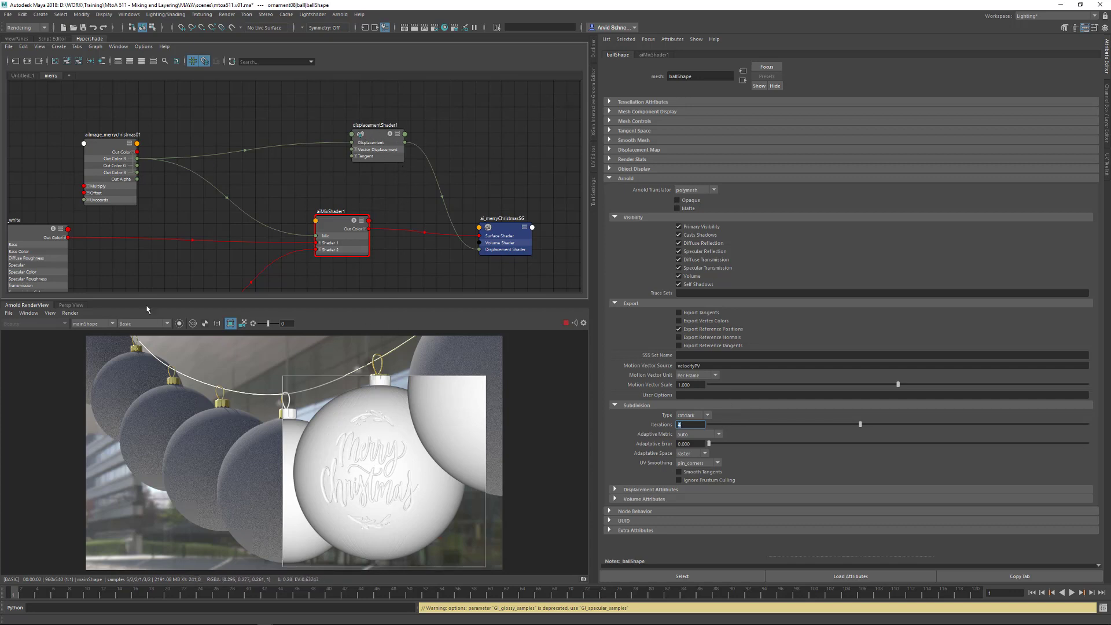
Show the ornament in Wireframe debug shading and set ballShape's subdivision iterations to 3
left_click(138, 326)
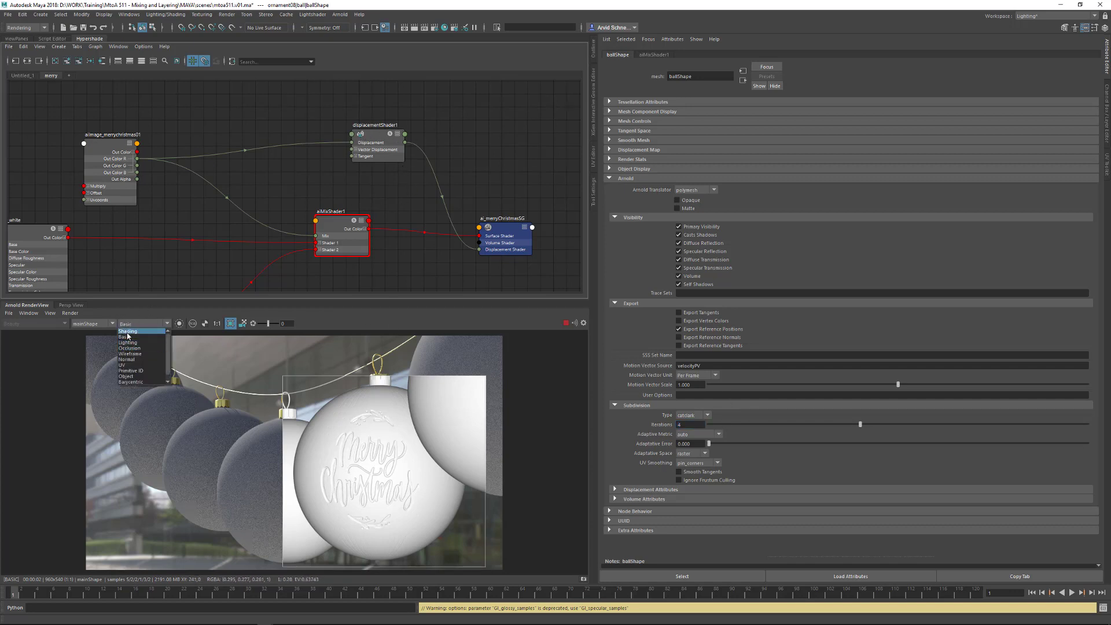
left_click(137, 353)
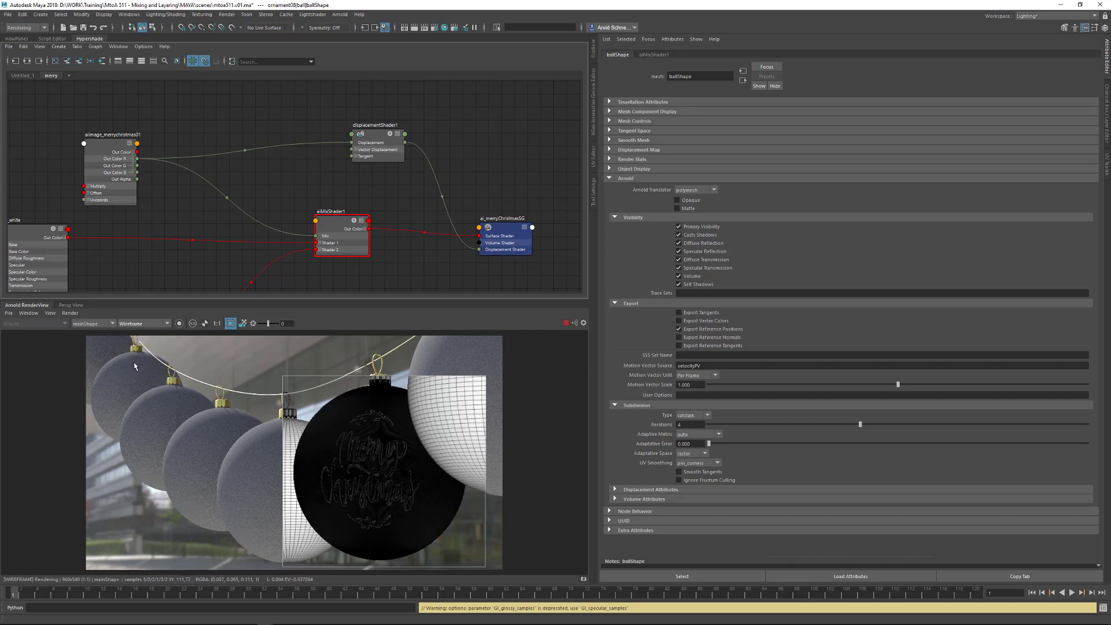
left_click(137, 325)
left_click(138, 325)
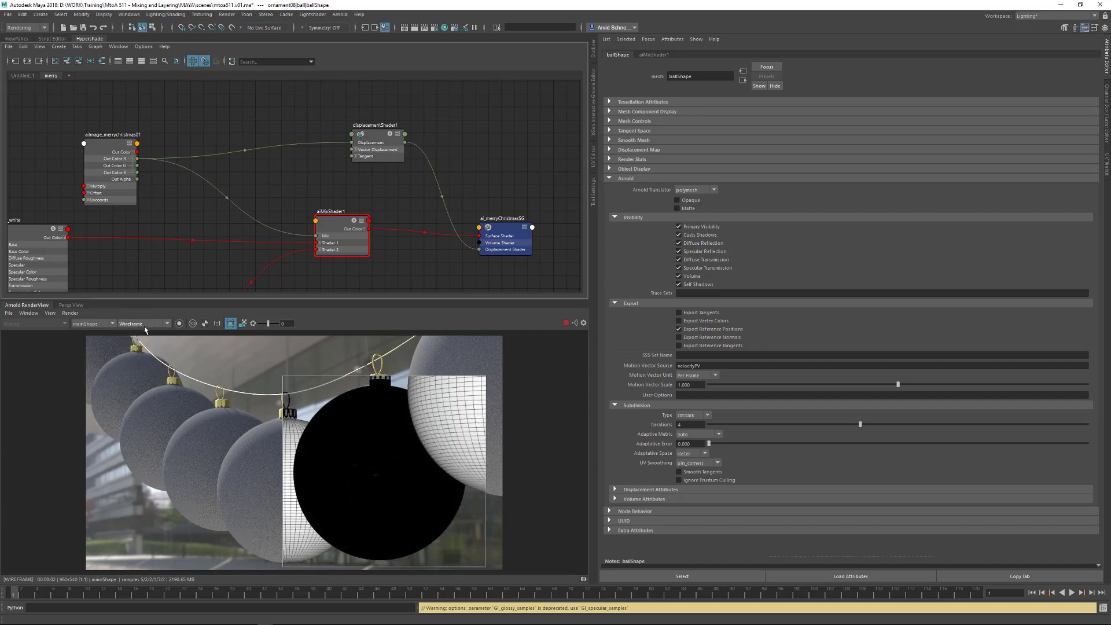
left_click_drag(692, 427, 641, 428)
type("3")
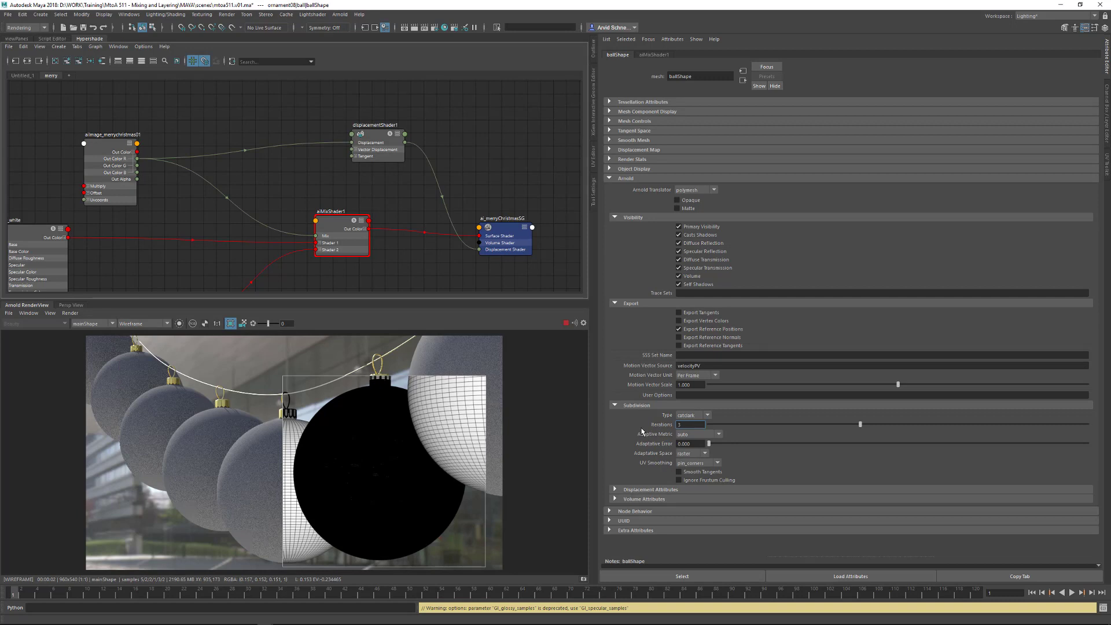
key("Return")
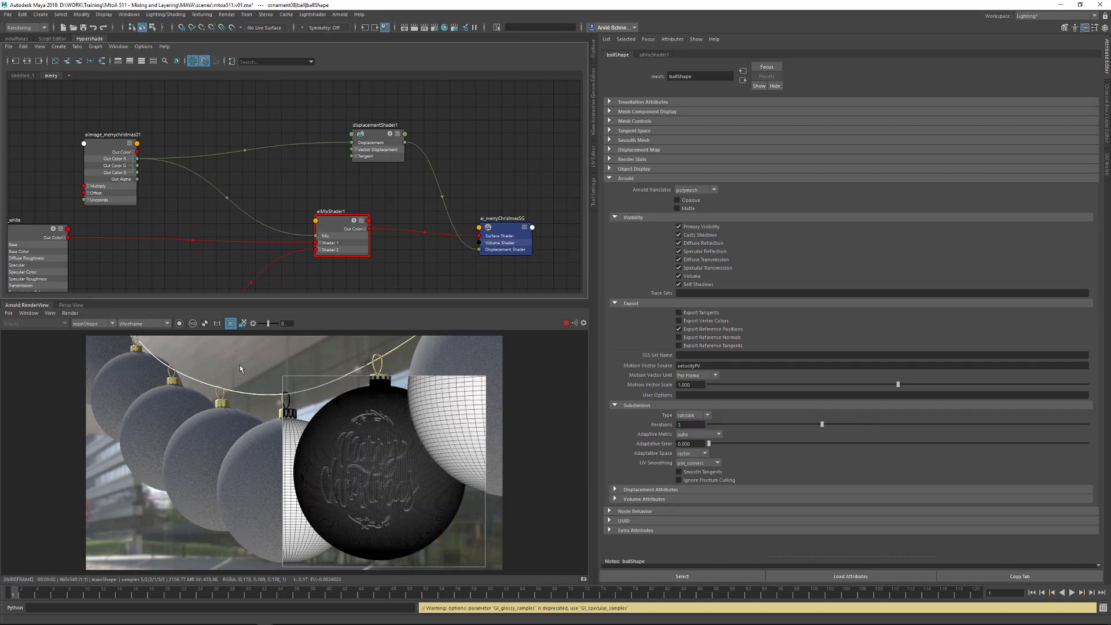
Compare the displaced lettering in the Basic and Shading debug modes, ending in Shading
left_click(140, 324)
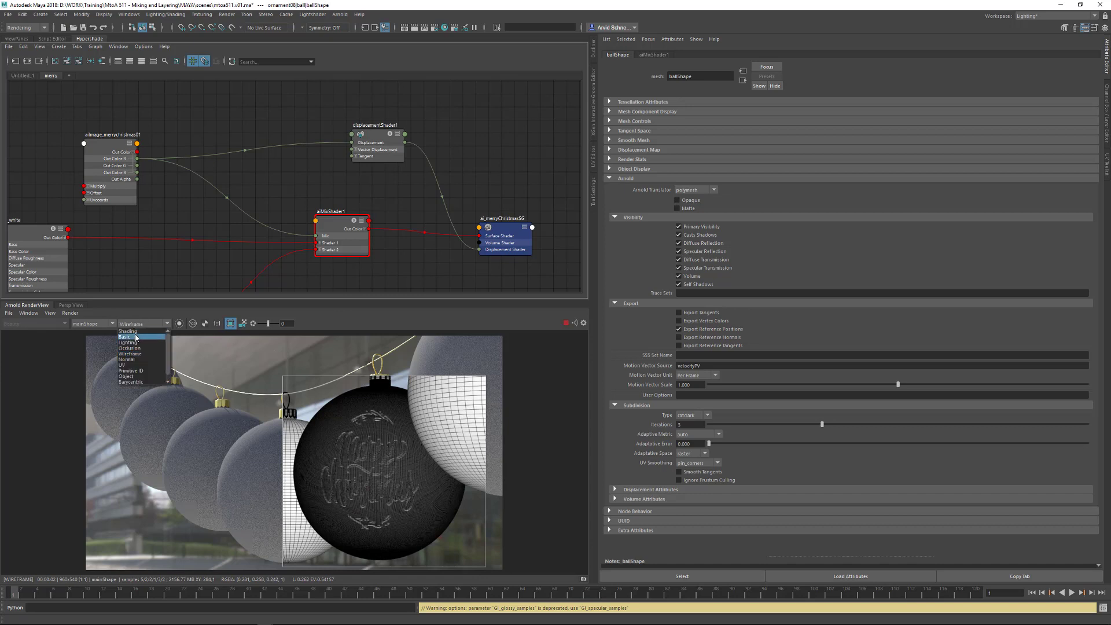
left_click(140, 336)
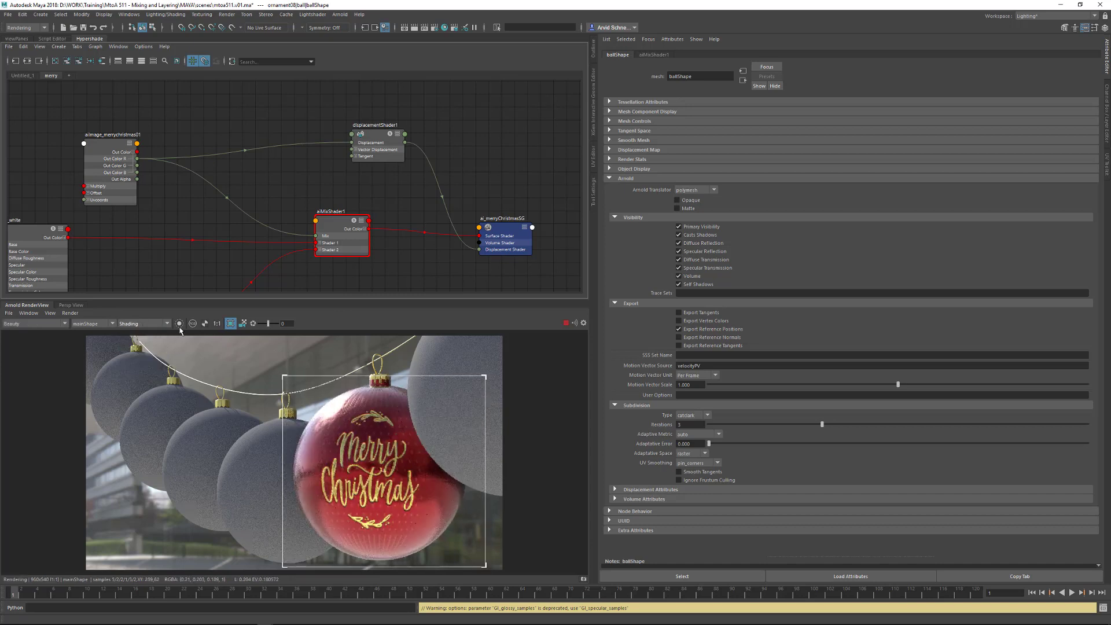
left_click(141, 323)
left_click(140, 337)
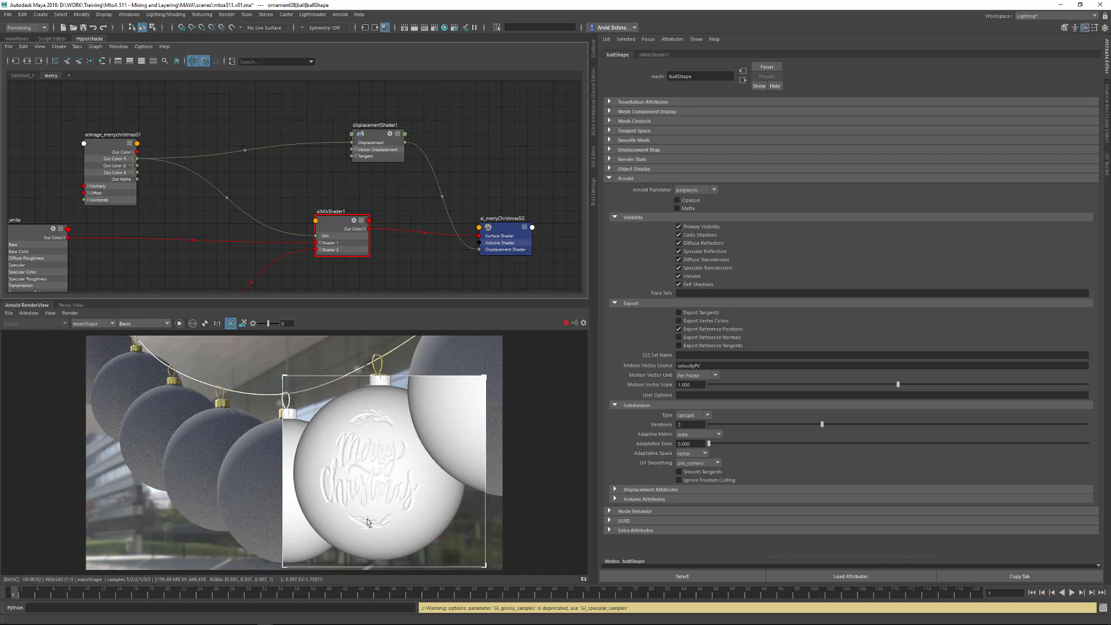
left_click(156, 324)
left_click(139, 330)
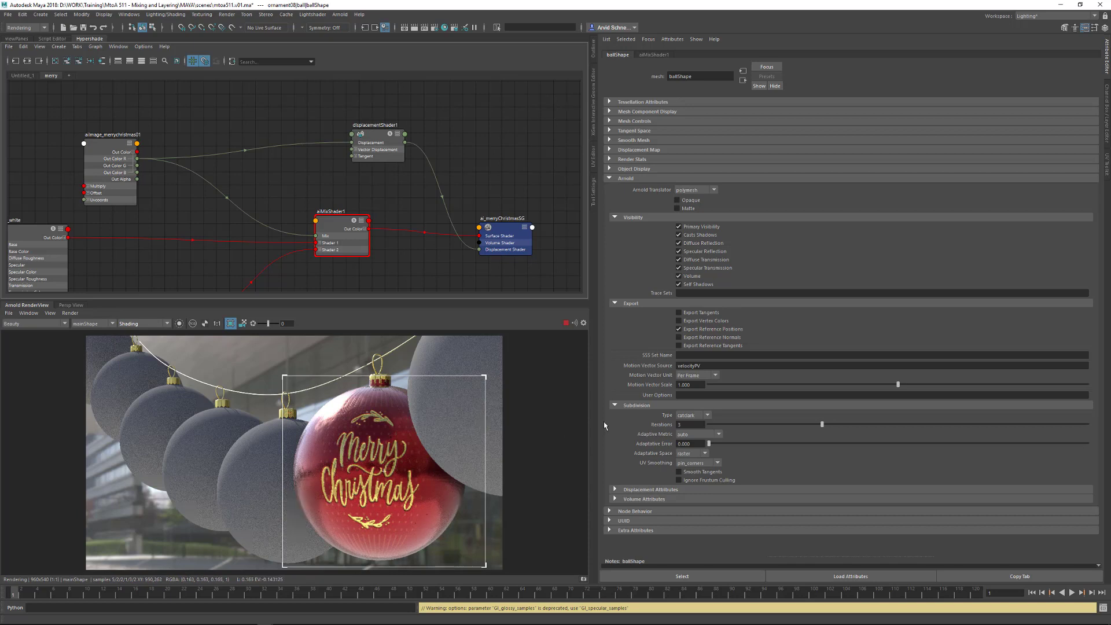
Invert the lettering's relief by setting displacementShader1's Scale to -0.05
left_click(379, 143)
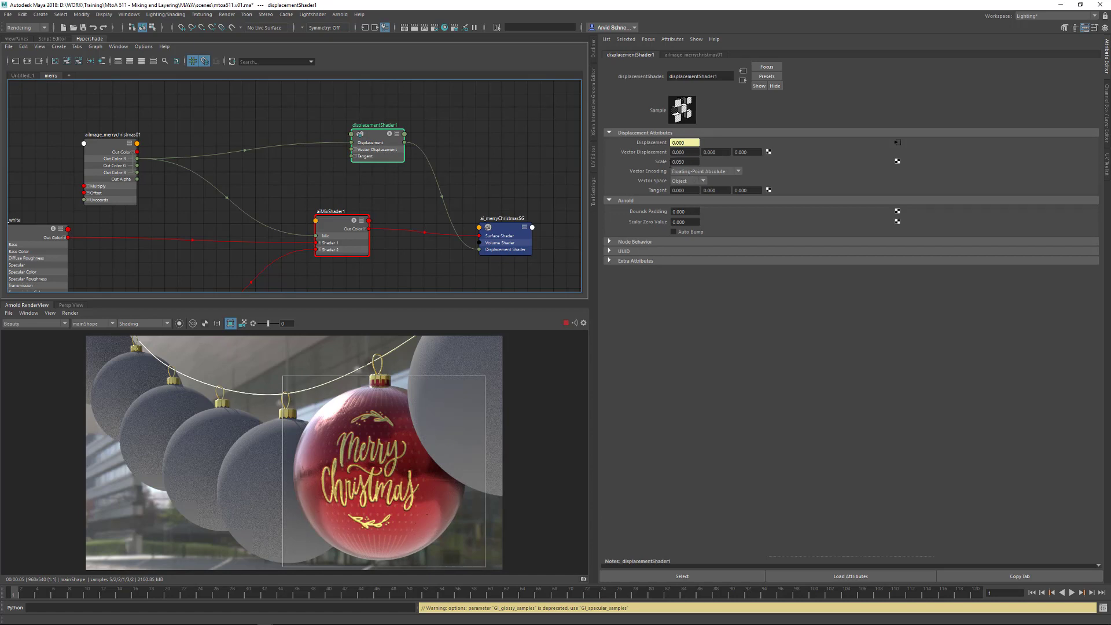
left_click(684, 162)
key("Return")
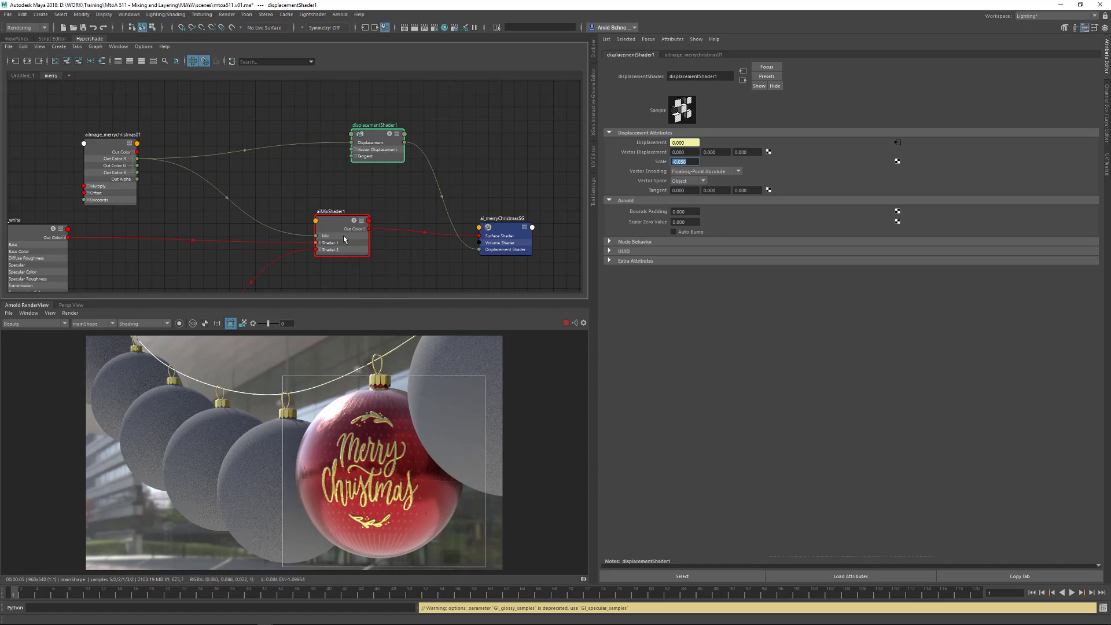
Set ballShape's subdivision iterations to 4 and preview the ornament in Basic debug shading
left_click(382, 431)
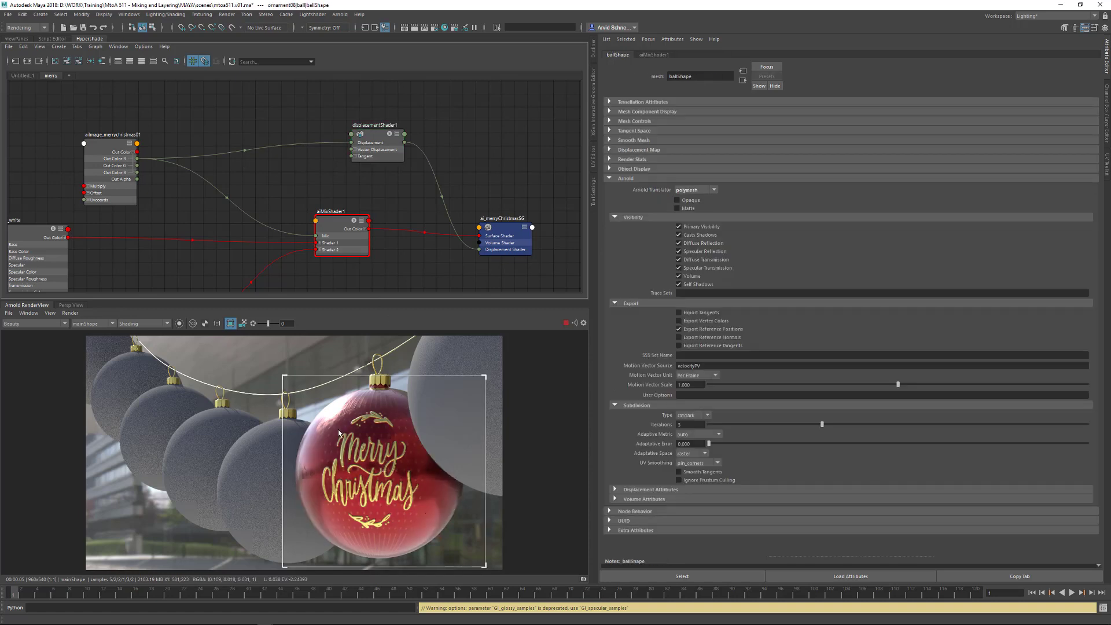
left_click_drag(682, 425, 654, 418)
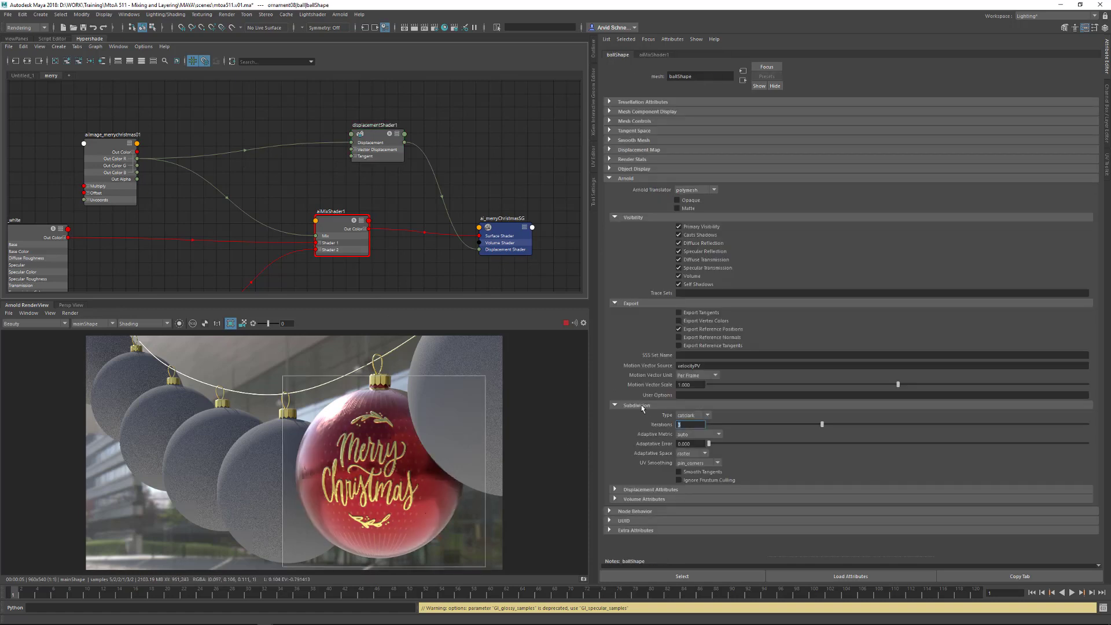
type("4")
key("Return")
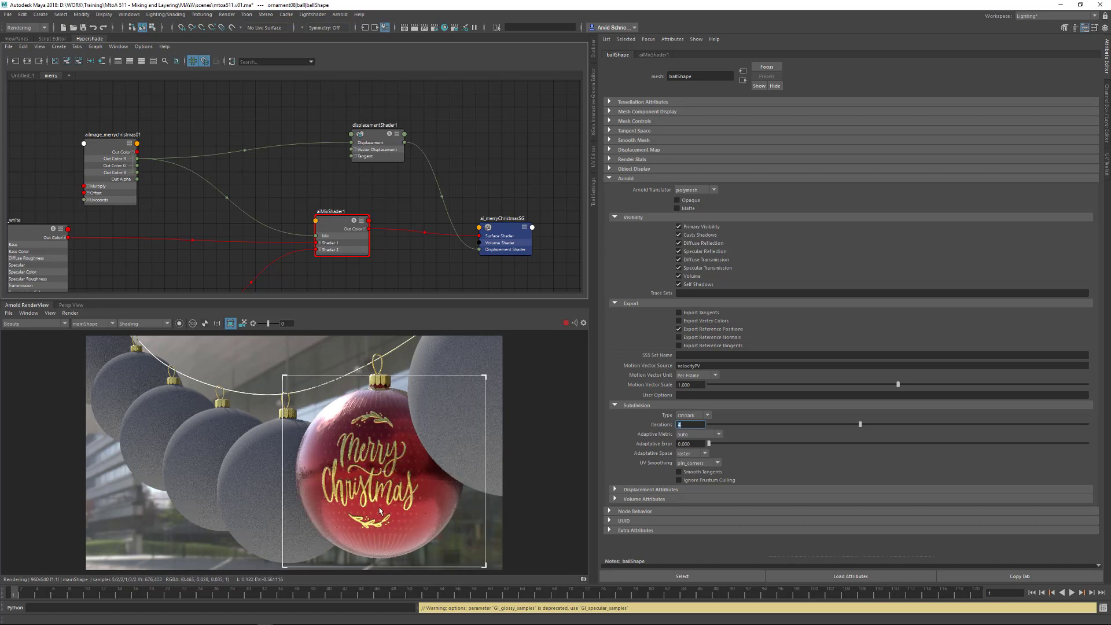
left_click(154, 323)
left_click(142, 336)
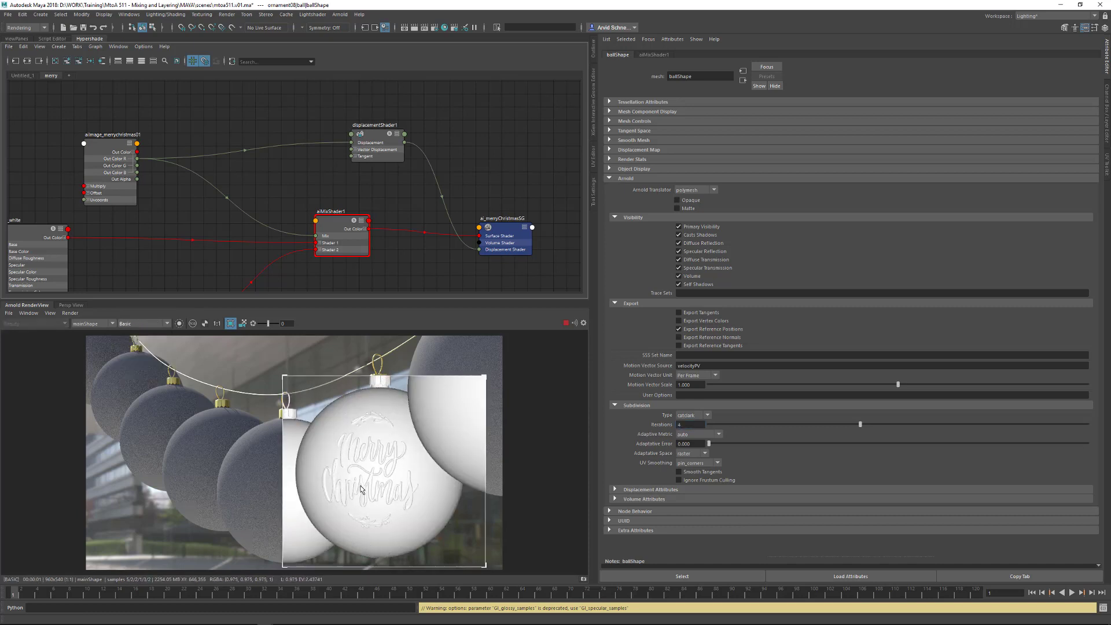
Set displacementShader1's Scale to -0.03
left_click(377, 141)
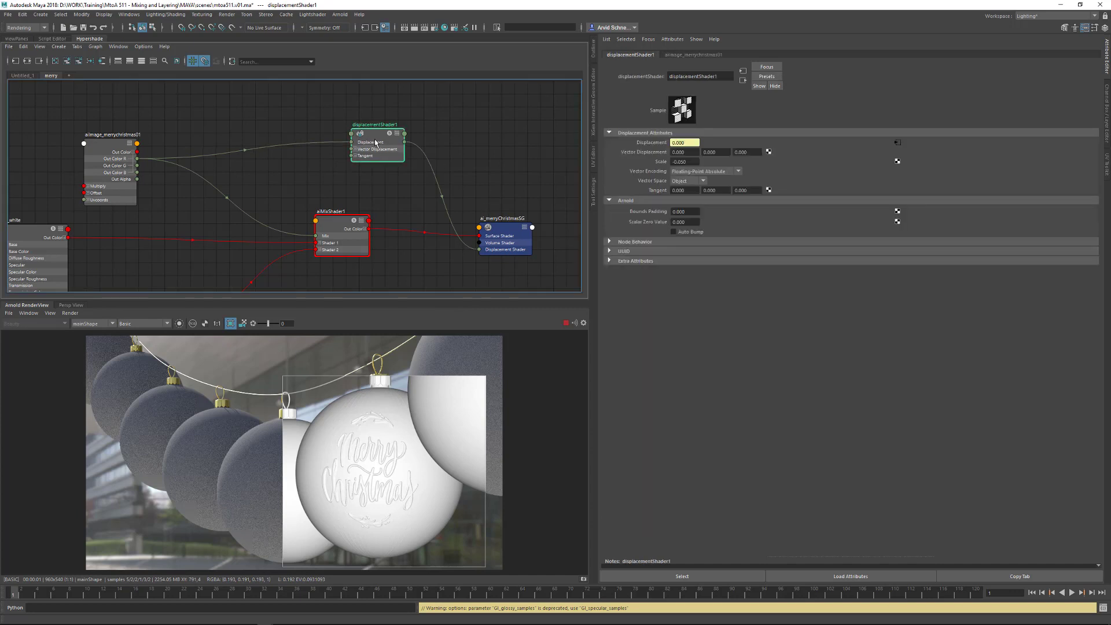
double_click(685, 162)
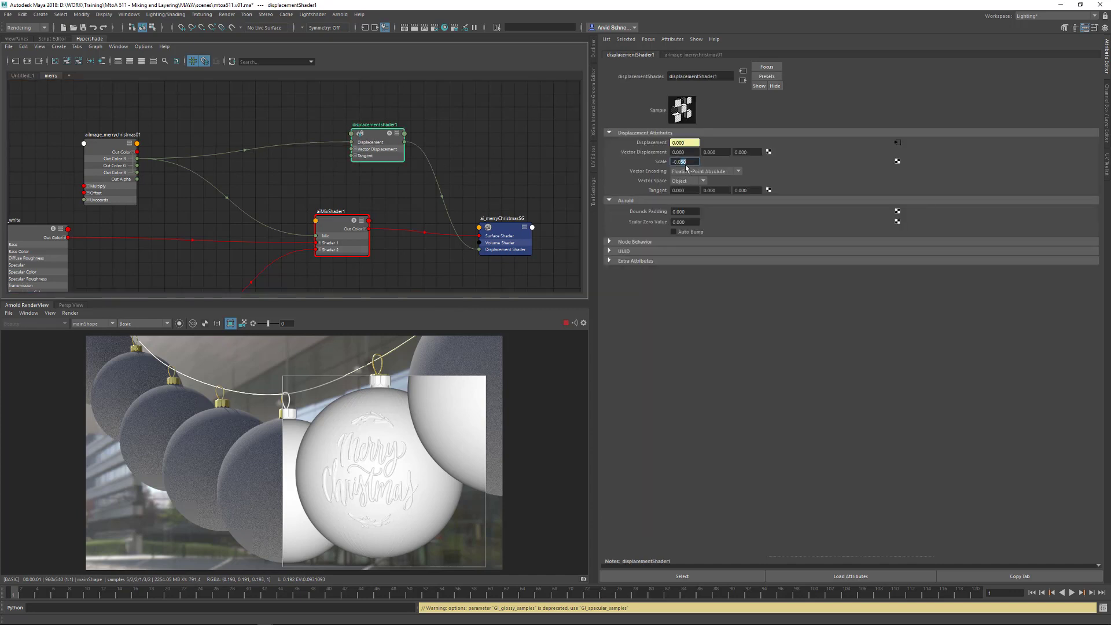
key("Return")
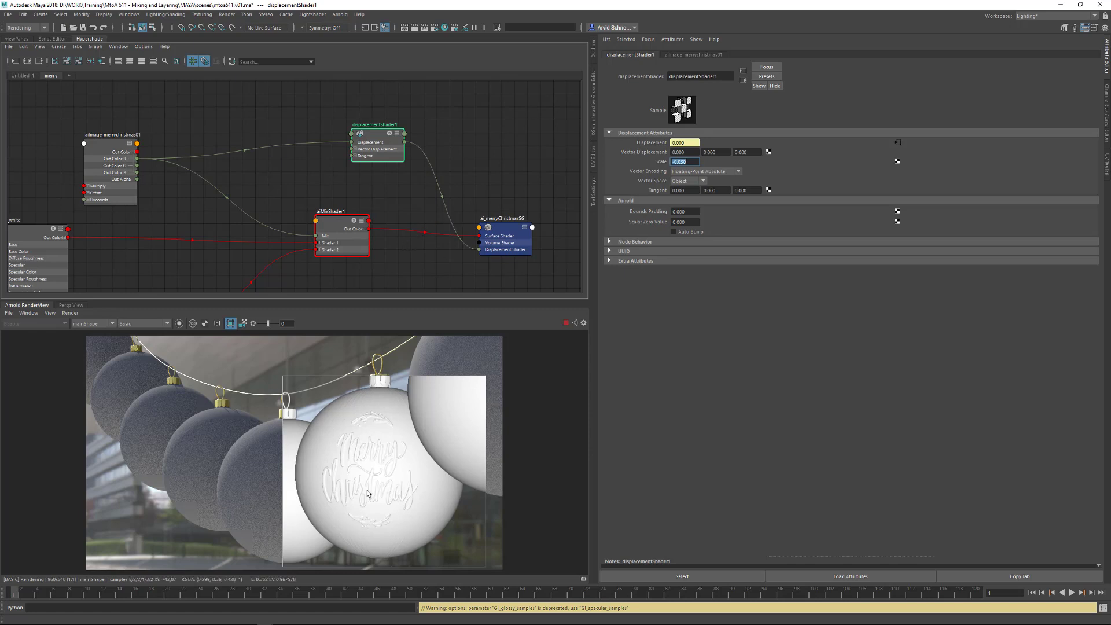
Return the render to the Shading mode, then stop the live render and save the scene
left_click(155, 323)
left_click(144, 331)
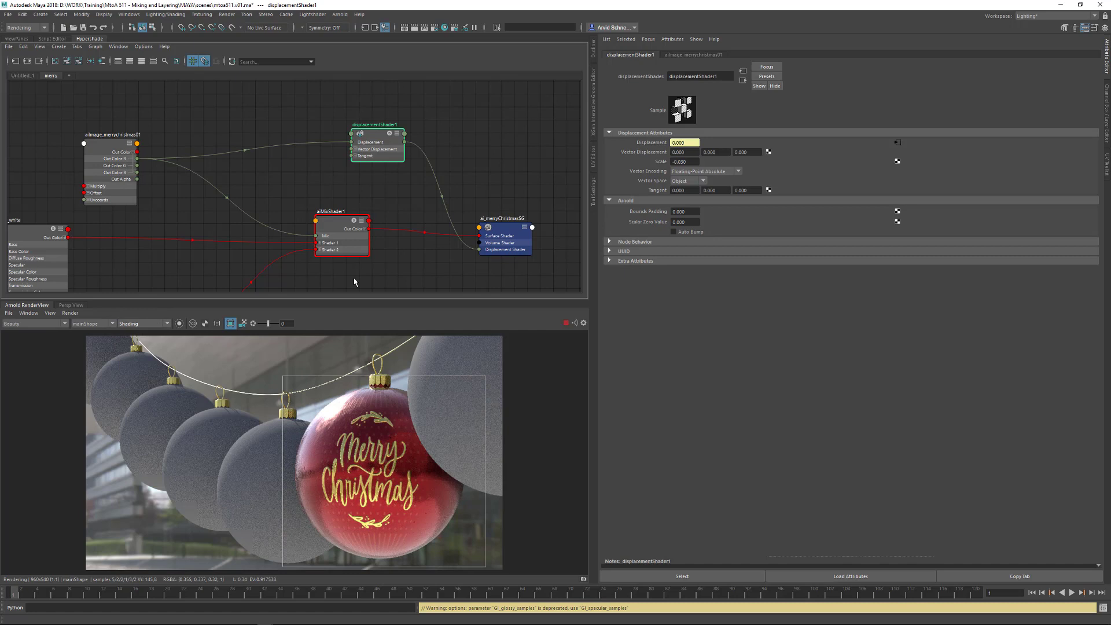
left_click(472, 189)
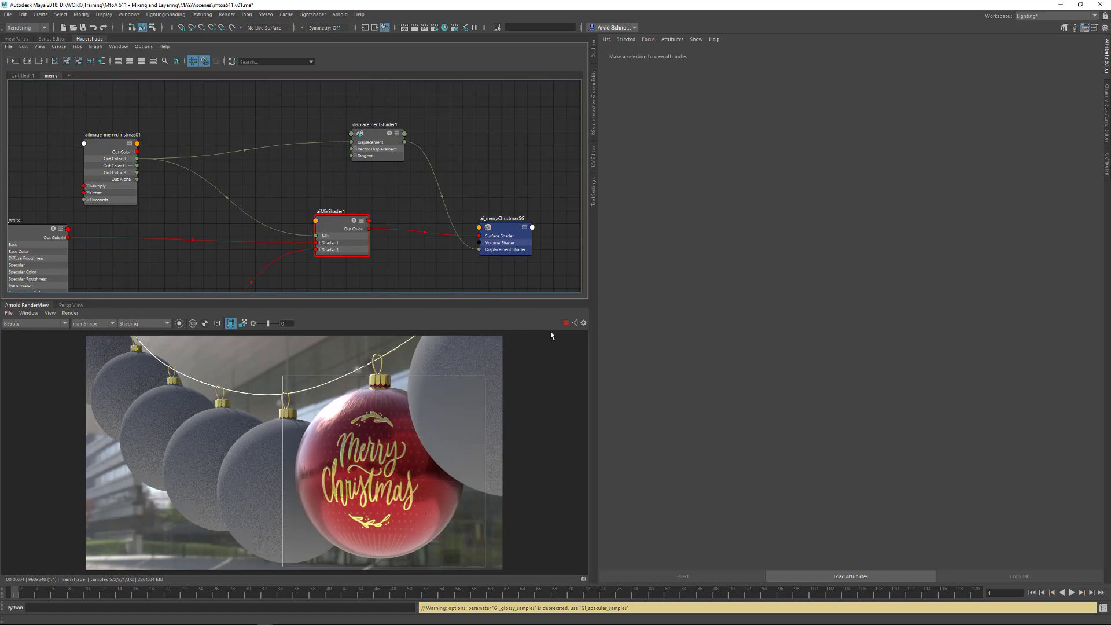
key("ctrl+s")
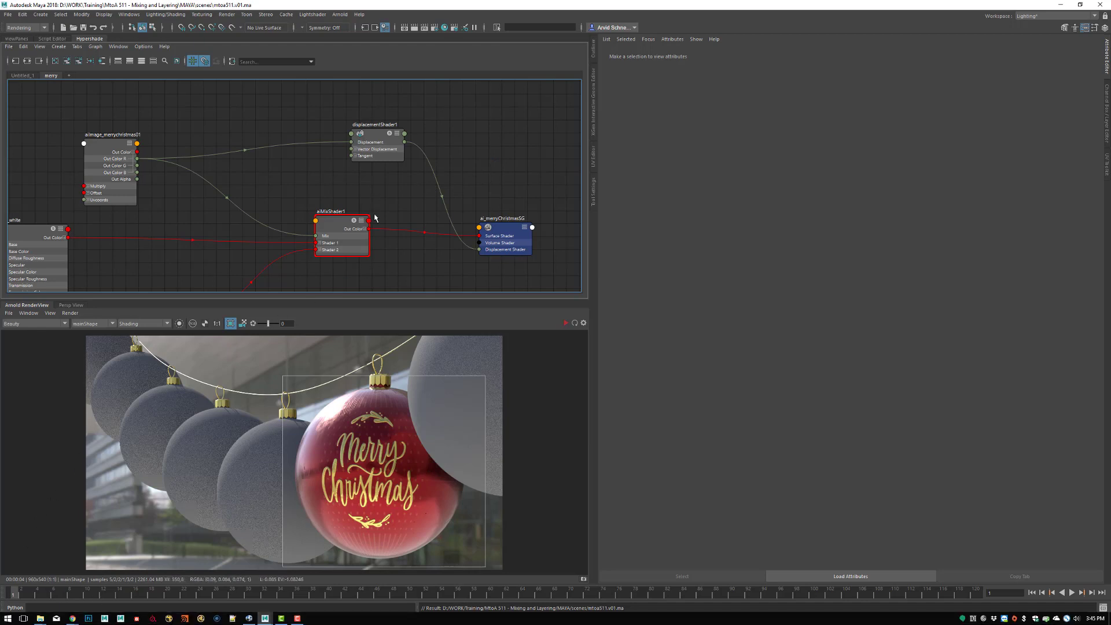
Rename the aiMixShader1 node to aiMerryChristmas
scroll(366, 175, "down", 3)
mouse_move(365, 175)
right_mouse_down("alt")
mouse_move(536, 218)
mouse_move(446, 191)
mouse_move(370, 192)
mouse_move(444, 179)
mouse_move(363, 156)
right_mouse_up("alt")
double_click(364, 154)
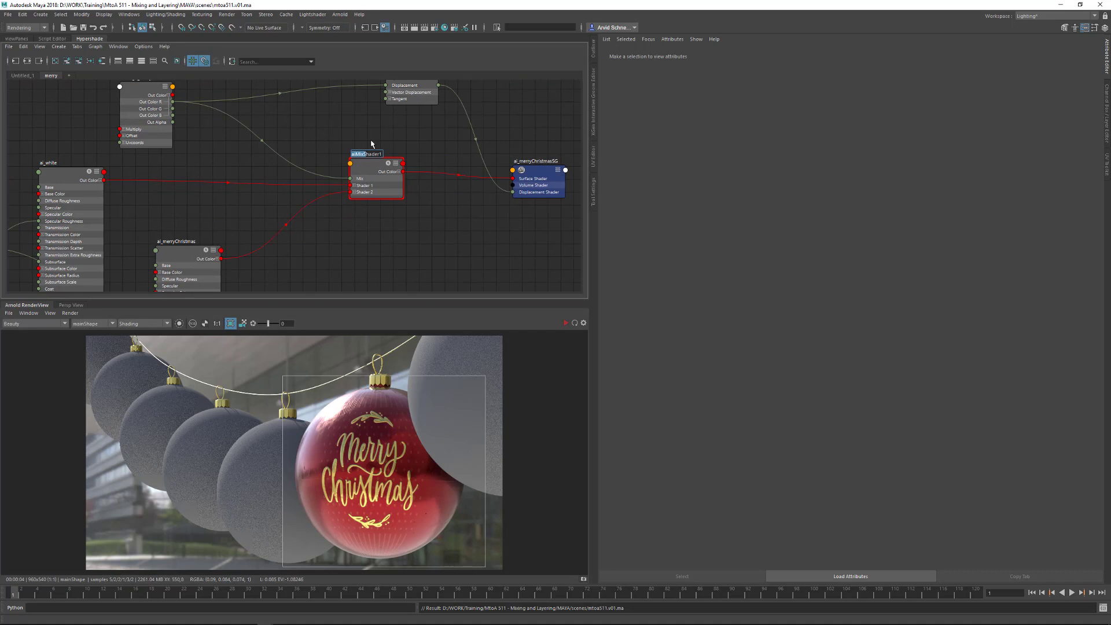
type("ai")
key("Return")
Move the merrychristmas01 file texture and its place2dTexture node together to just above the smudge texture nodes
key("a")
scroll(237, 196, "up", 5)
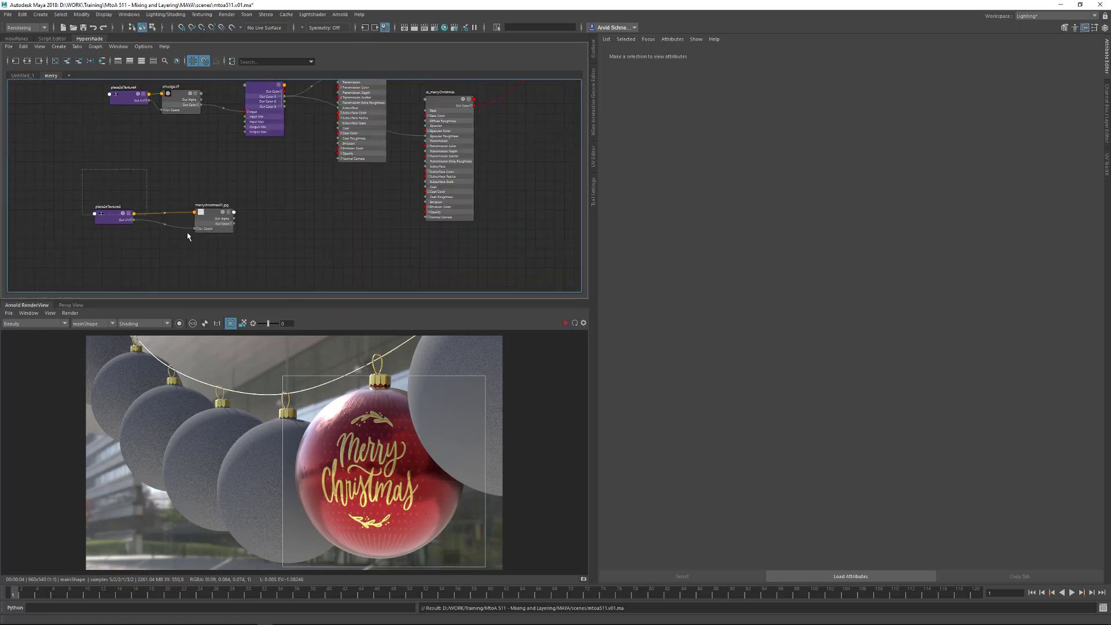
left_click_drag(187, 237, 247, 249)
middle_click_drag(272, 195, 247, 244, "alt")
mouse_move(200, 258)
left_mouse_down()
mouse_move(250, 101)
mouse_move(224, 81)
left_mouse_up()
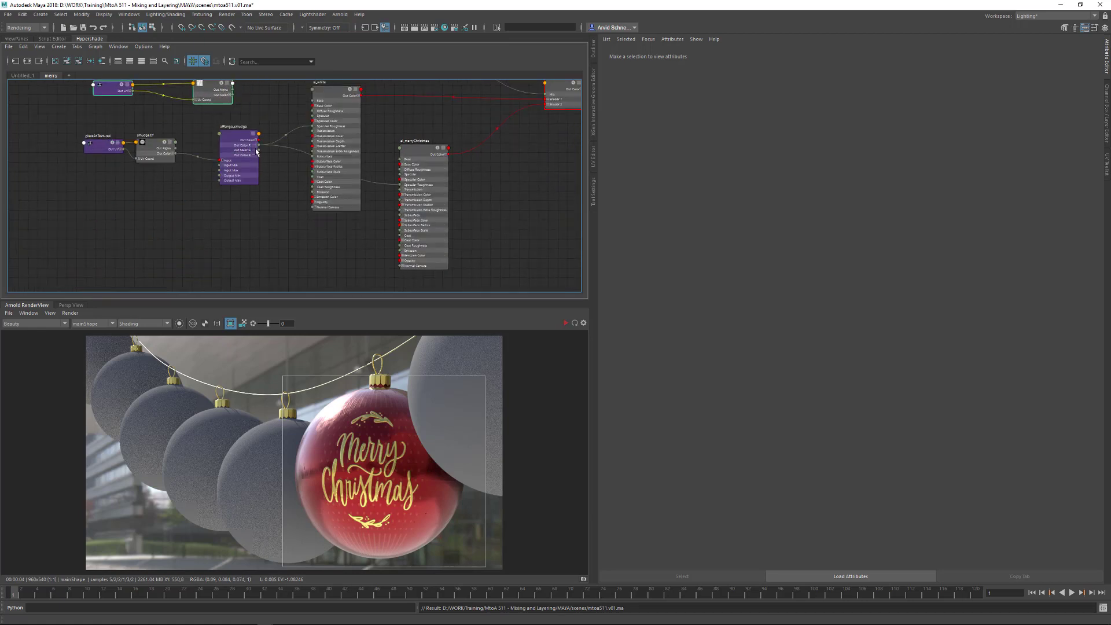
middle_click_drag(256, 152, 234, 193, "alt")
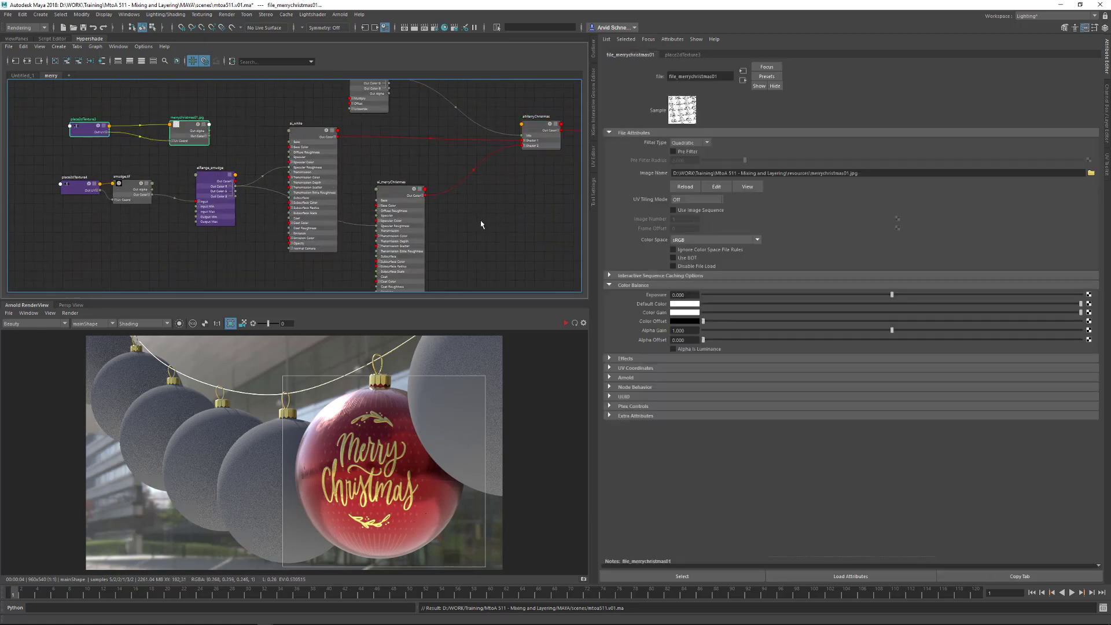
Shift the render region onto the grey ornaments beside the red one and add a new empty Hypershade graph
left_click(463, 212)
scroll(478, 226, "down", 3)
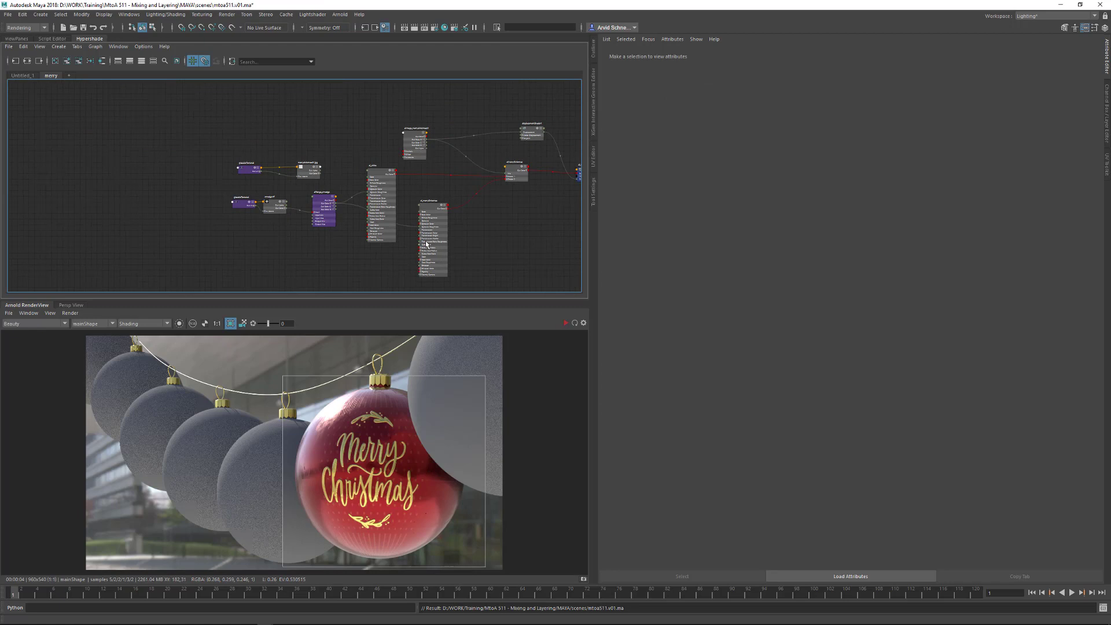
left_click_drag(384, 471, 281, 491)
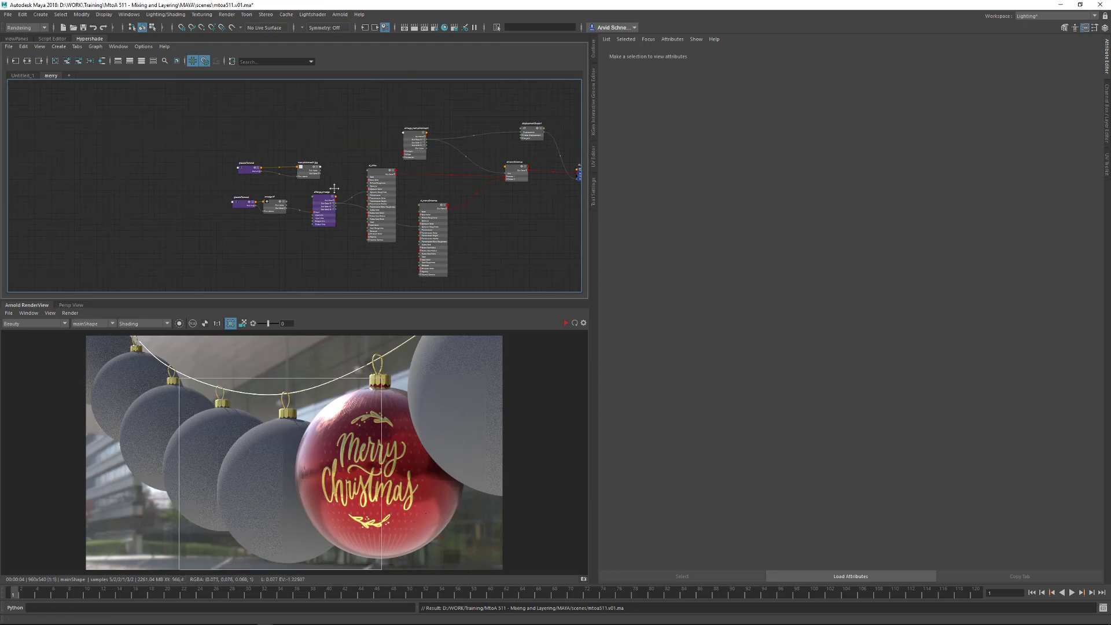
middle_click_drag(334, 189, 194, 125, "alt")
left_click(69, 76)
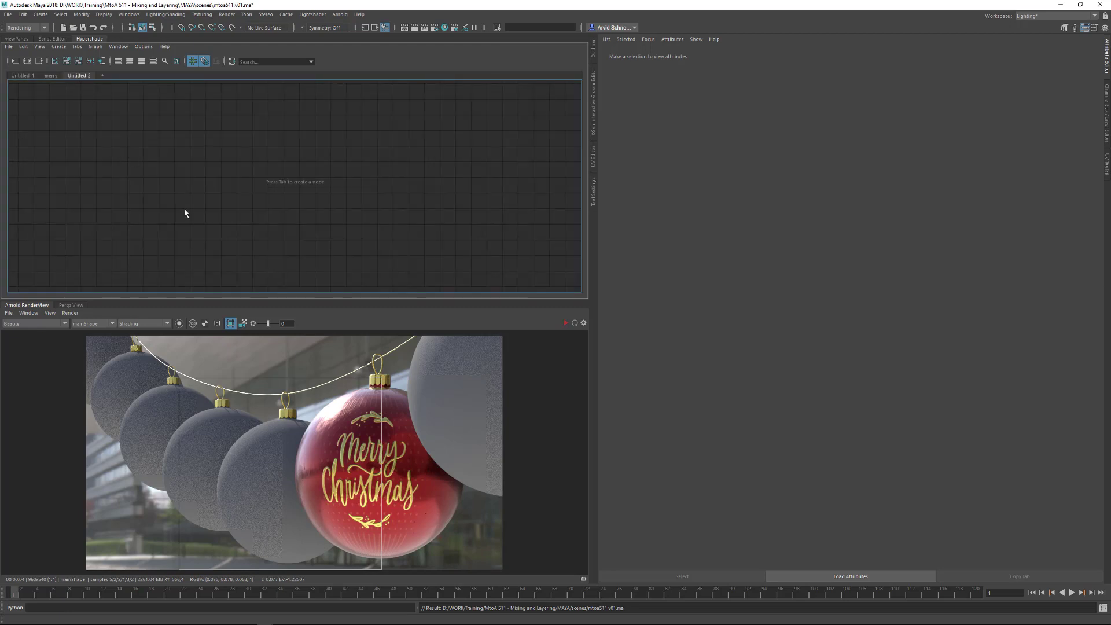
Switch to the browser, examine the Christmas ornament reference photos for the next ball design, and return to Maya
key("alt+Tab")
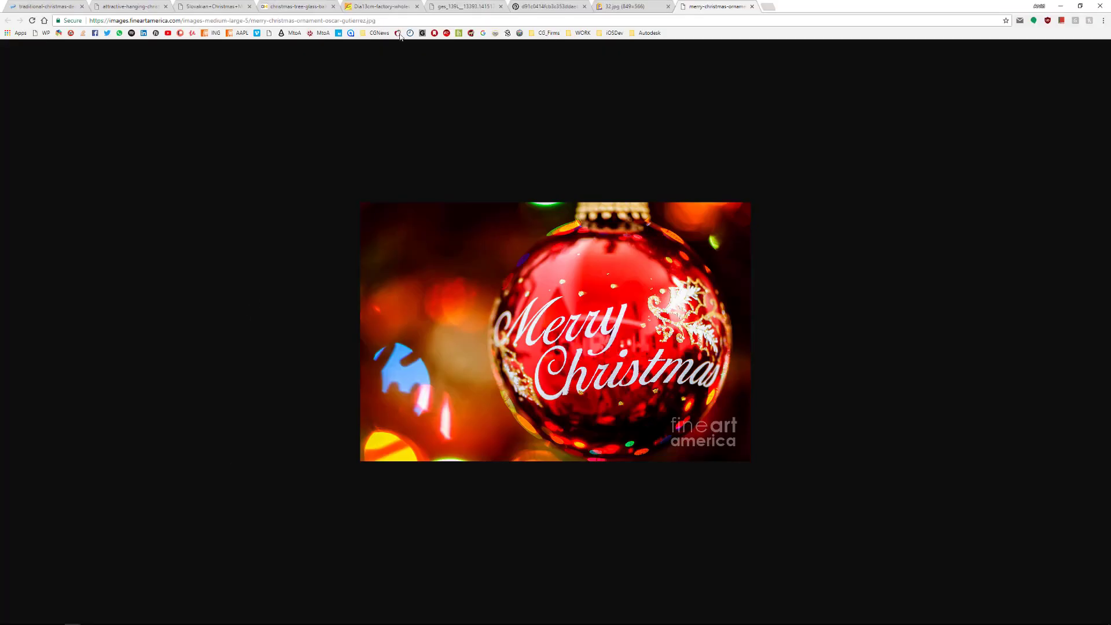
left_click(530, 8)
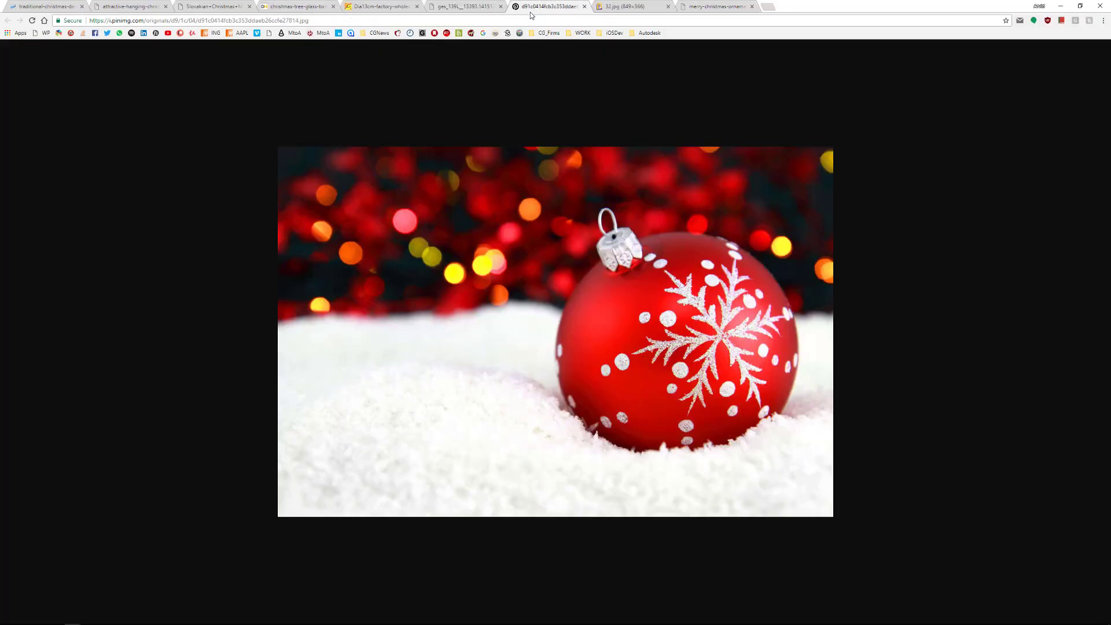
left_click(467, 8)
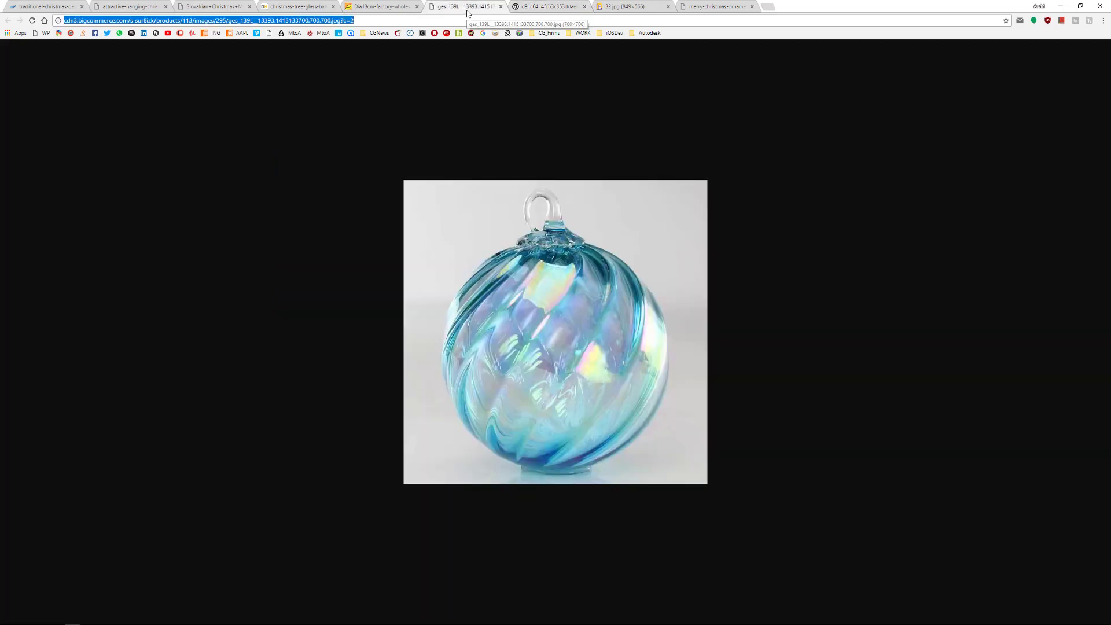
left_click(383, 10)
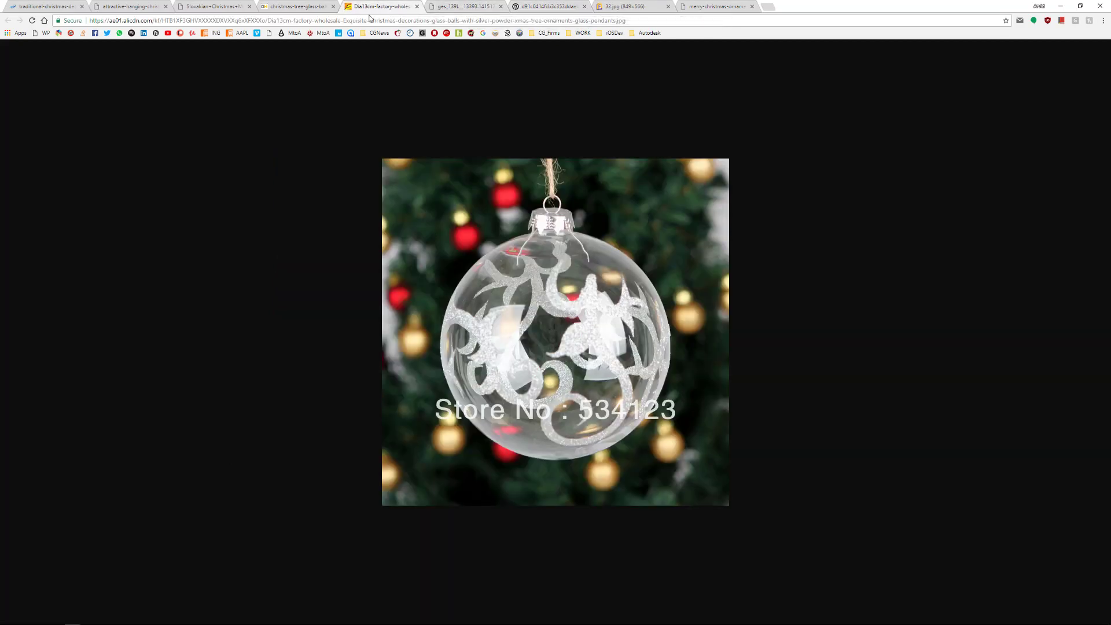
left_click(303, 9)
left_click(230, 6)
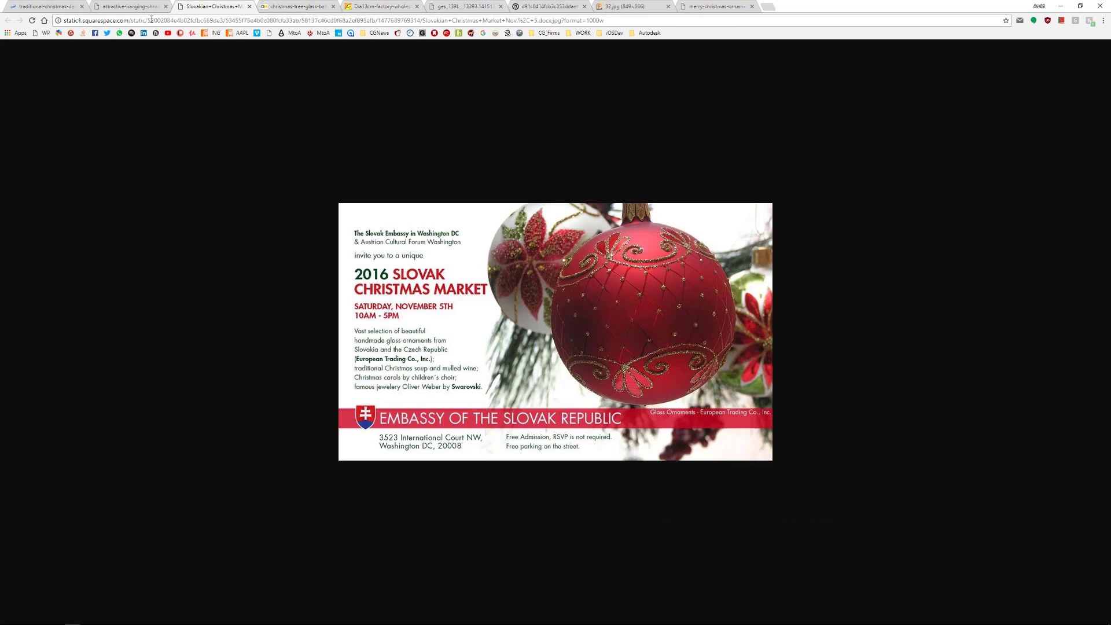
left_click(146, 8)
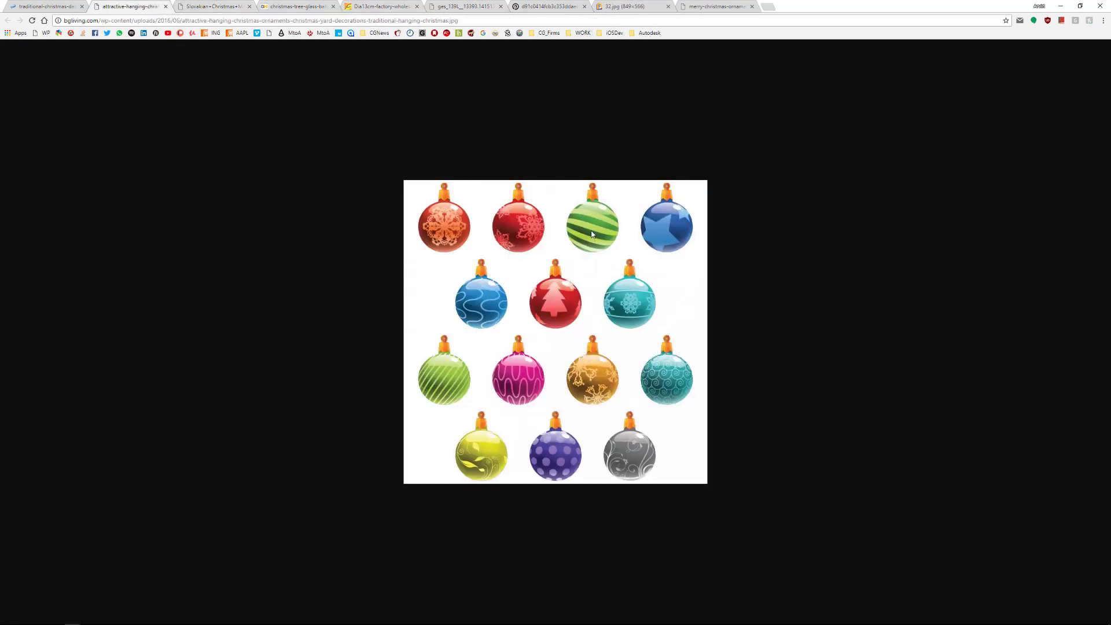
key("alt+Tab")
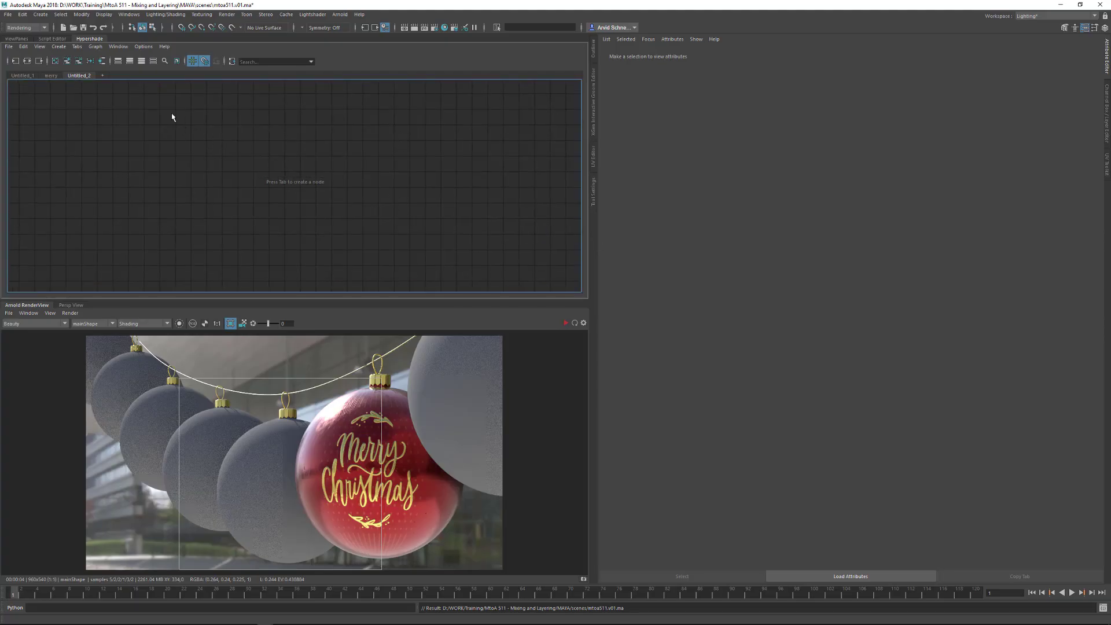
left_click(51, 75)
scroll(479, 157, "up", 5)
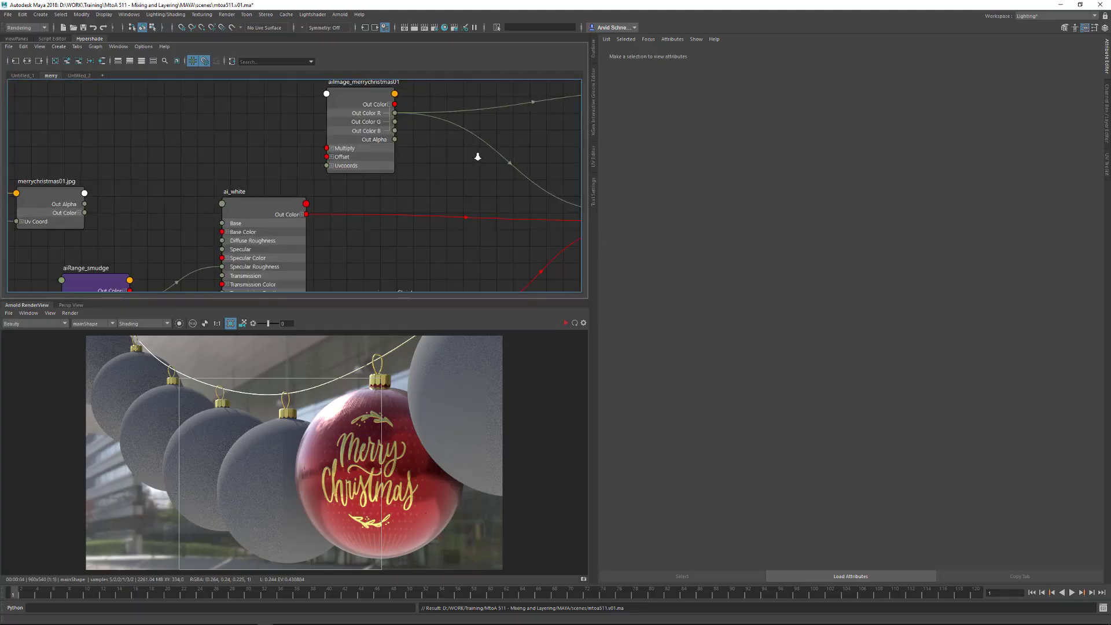
scroll(318, 192, "down", 5)
scroll(379, 181, "up", 6)
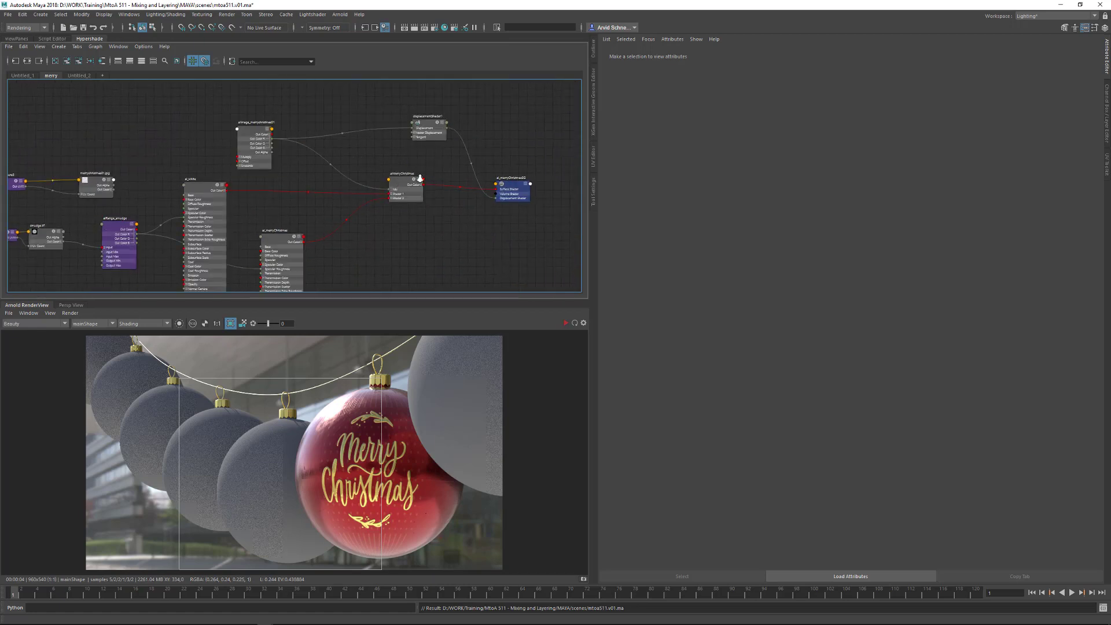
scroll(420, 219, "down", 6)
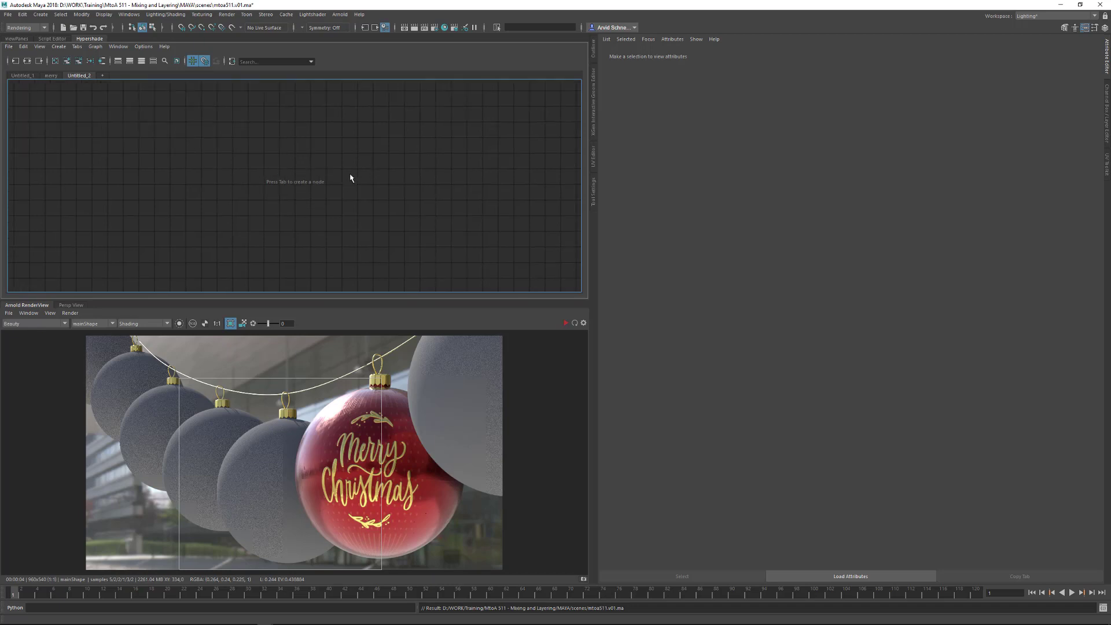
Create an aiStandardSurface shader in the new empty graph
key("Tab")
type("surf")
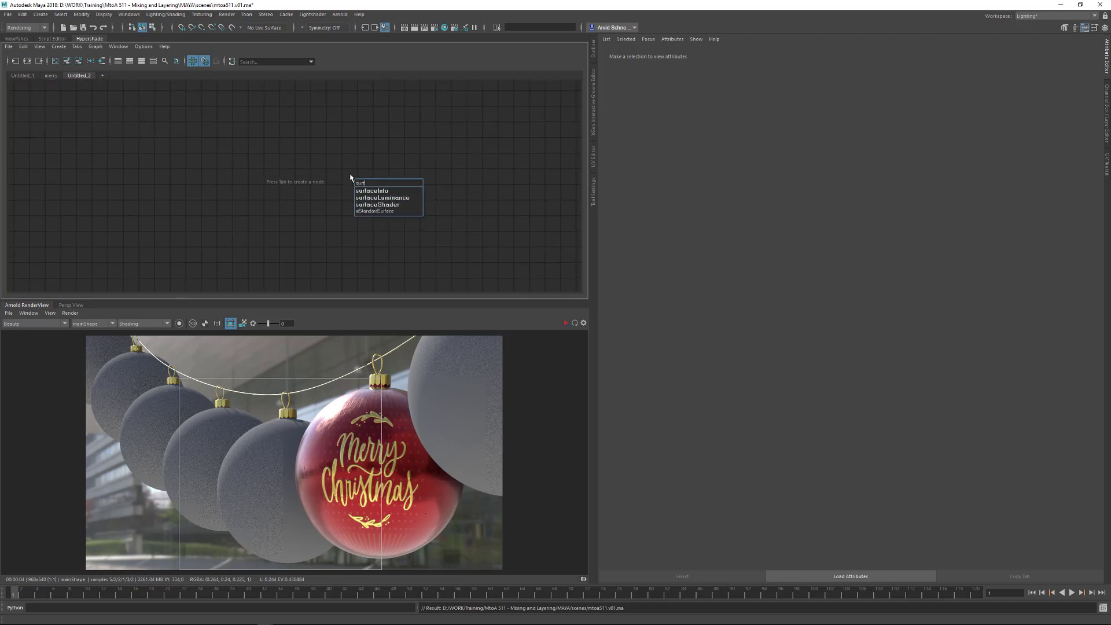
key("Down")
key("Down")
key("Down")
key("Down")
key("Return")
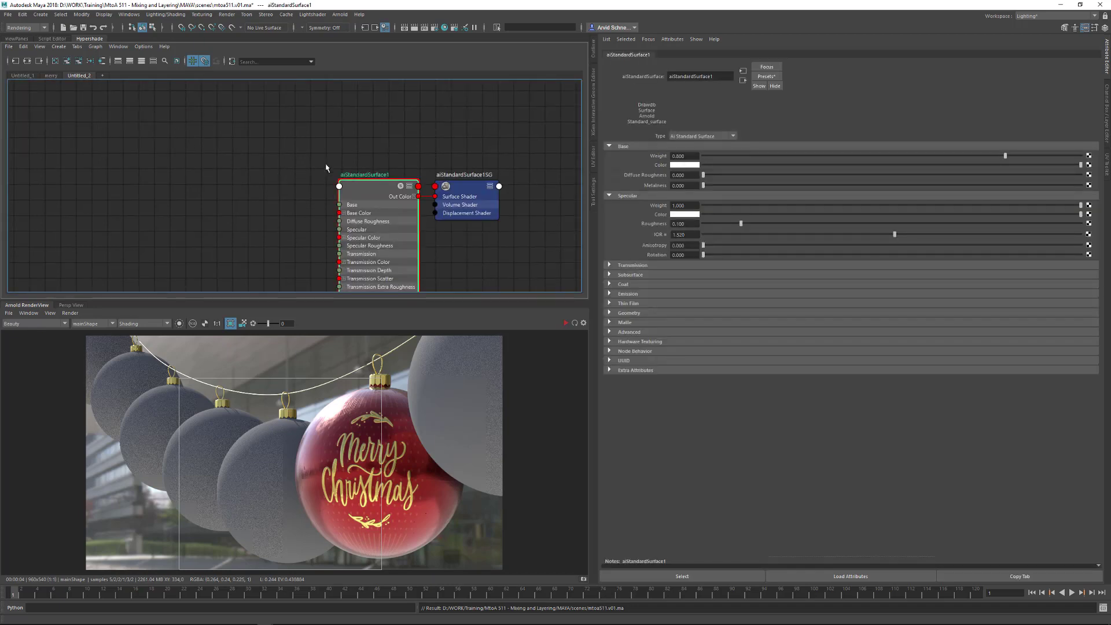
middle_click_drag(325, 168, 371, 160, "alt")
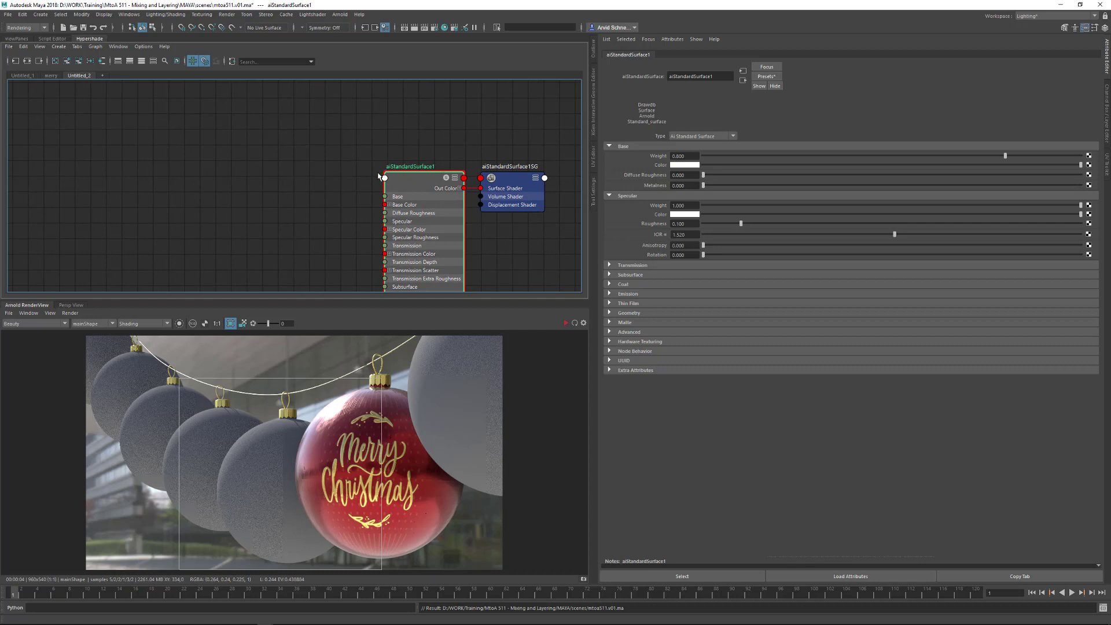
middle_click_drag(397, 237, 402, 184, "alt")
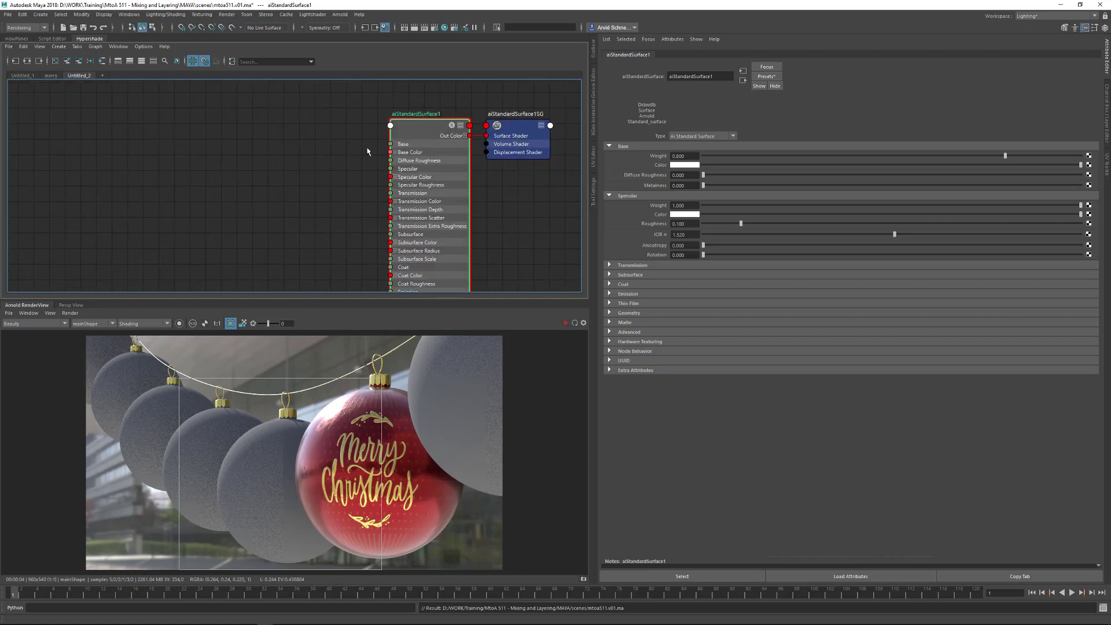
Add an aiFlat node ahead of the standard surface and delete its automatically created shading group
middle_click_drag(249, 148, 330, 161, "alt")
left_click_drag(413, 164, 340, 155)
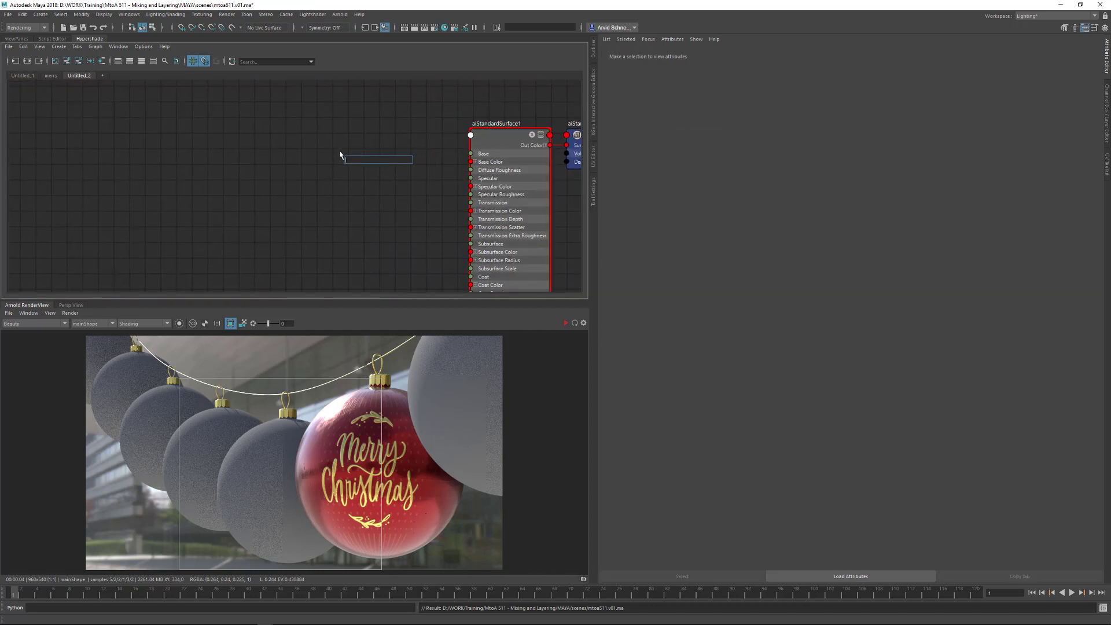
type("aiFlat")
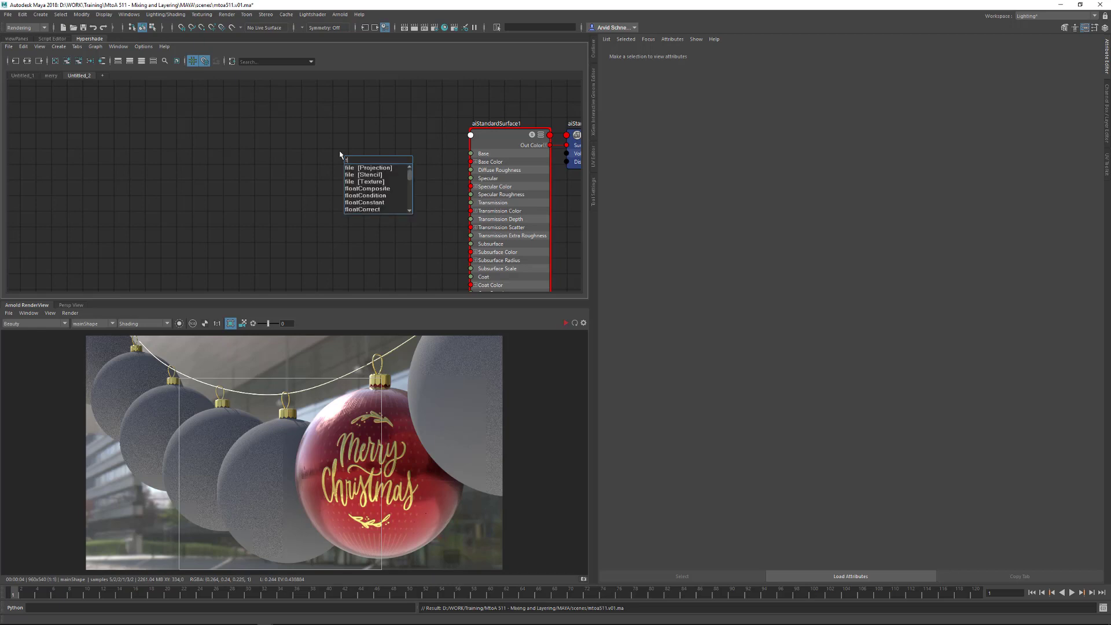
key("Return")
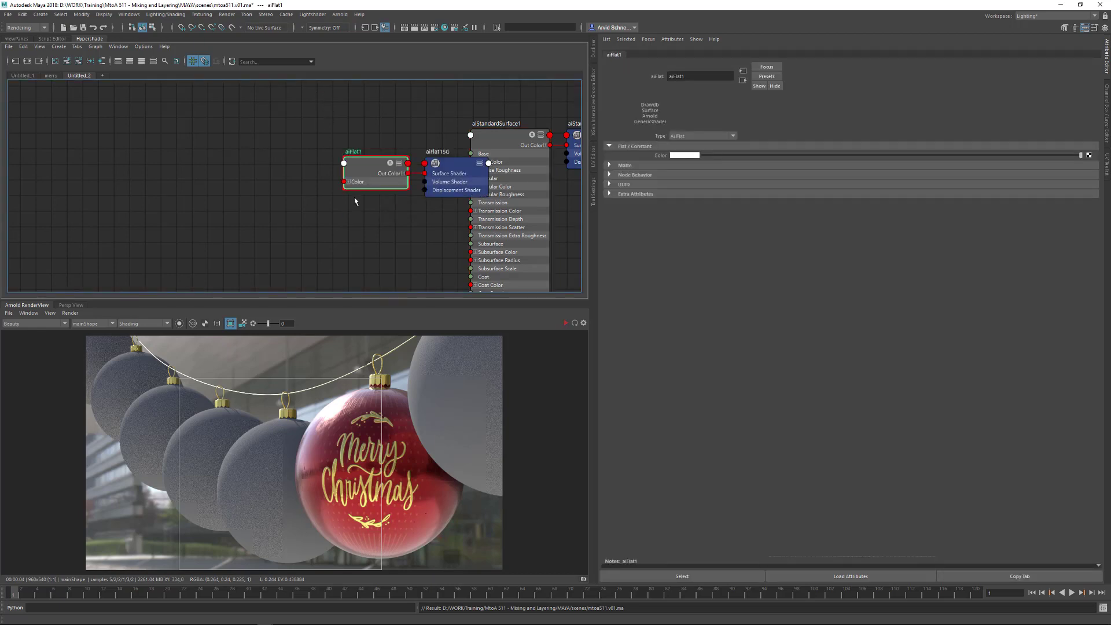
left_click_drag(366, 169, 282, 154)
left_click(443, 180)
key("Delete")
left_click(304, 193)
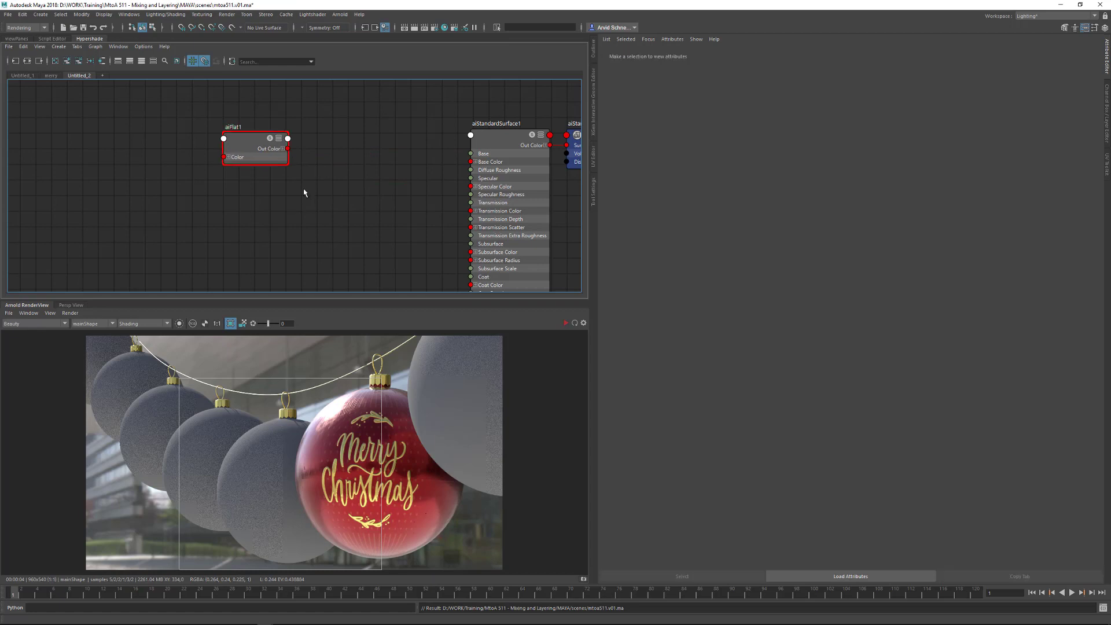
Duplicate the aiFlat1 node and place the copy below the original
left_click(261, 152)
key("ctrl+d")
left_click_drag(230, 240, 241, 220)
left_click(299, 197)
Add an aiMixShader node between the flat nodes and the standard surface, and delete its extra shading group
key("Tab")
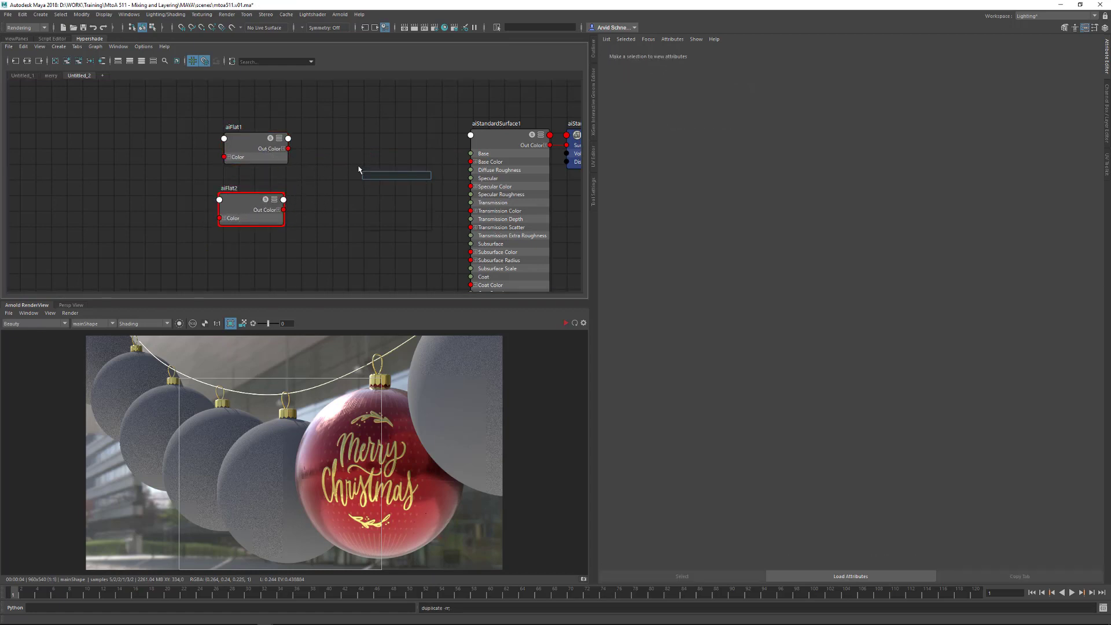
type("aiMixShader")
key("Return")
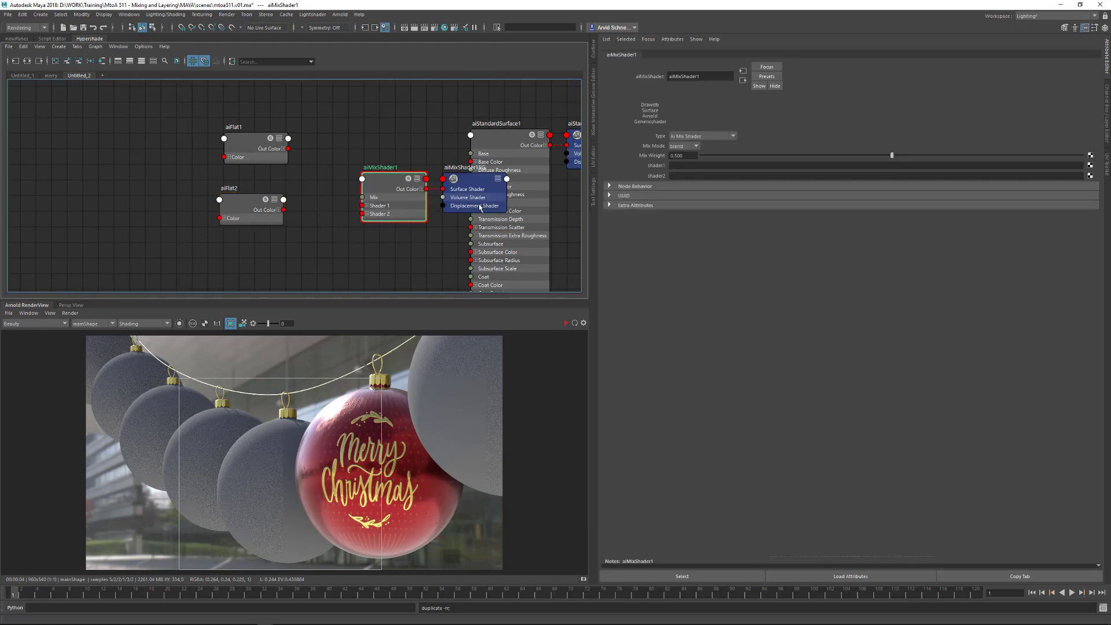
left_click(480, 207)
key("Delete")
left_click_drag(380, 176, 357, 167)
Move aiStandardSurface1 together with its shading group slightly farther from the mix shader
middle_click_drag(488, 104, 430, 111, "alt")
left_click_drag(533, 204, 483, 161)
left_click_drag(485, 162, 500, 165)
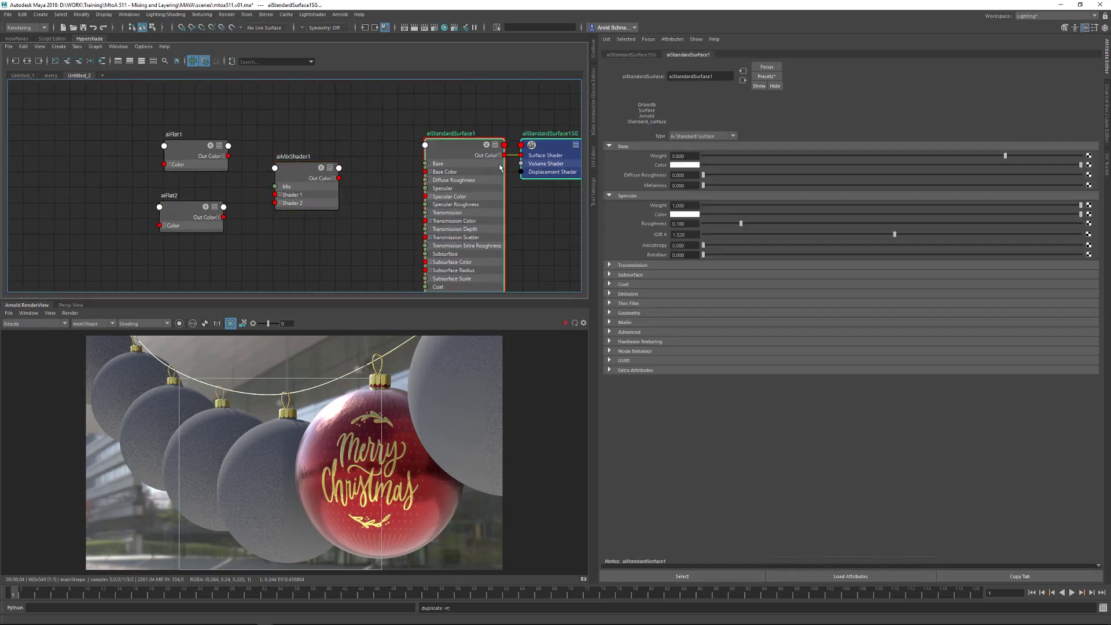
left_click(342, 167)
middle_click_drag(301, 190, 323, 177, "alt")
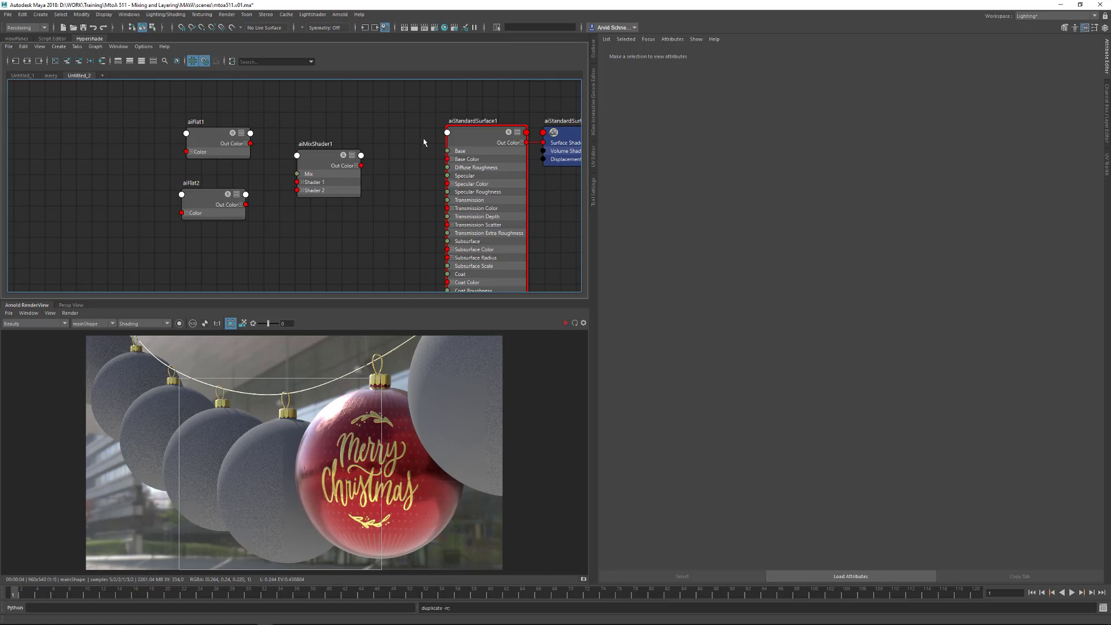
Connect aiFlat1 to Shader 1 and aiFlat2 to Shader 2 of aiMixShader1, and its Out Color to aiStandardSurface1's Base Color
scroll(371, 142, "up", 2)
left_click(192, 132)
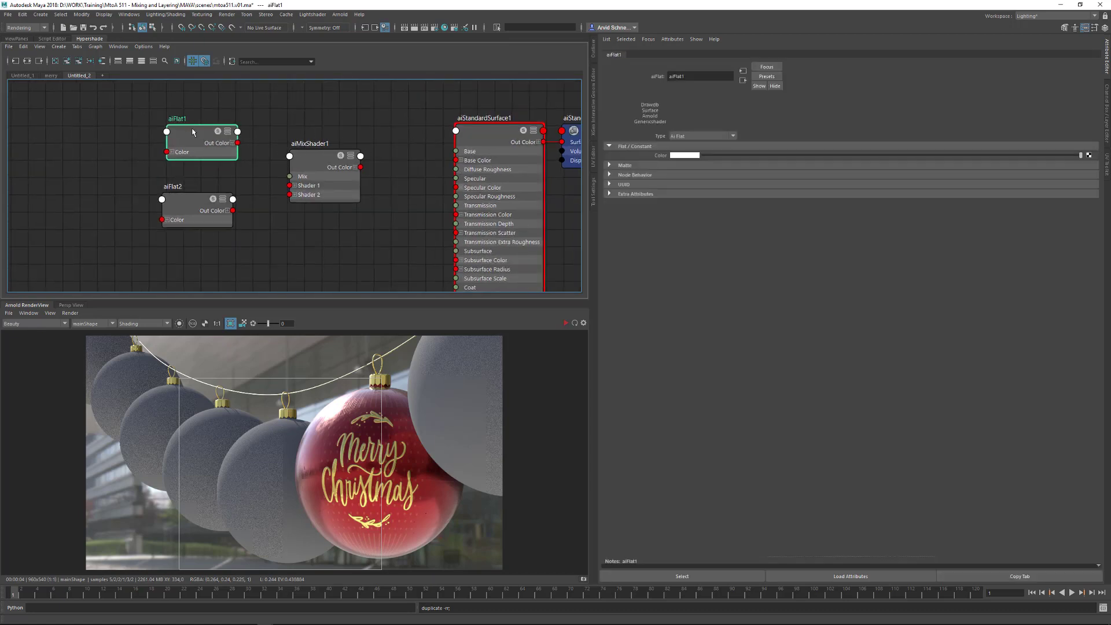
left_click_drag(237, 143, 289, 185)
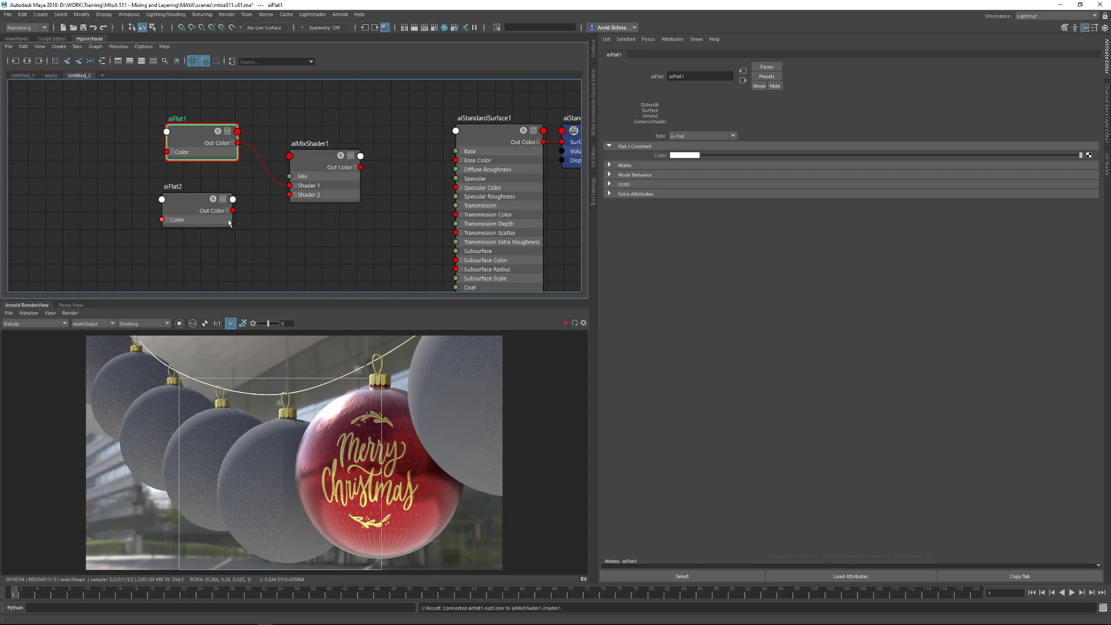
left_click_drag(232, 210, 289, 194)
left_click_drag(360, 167, 456, 160)
Create a ramp texture node above aiMixShader1
middle_click_drag(284, 130, 338, 218, "alt")
left_click(341, 145)
key("Tab")
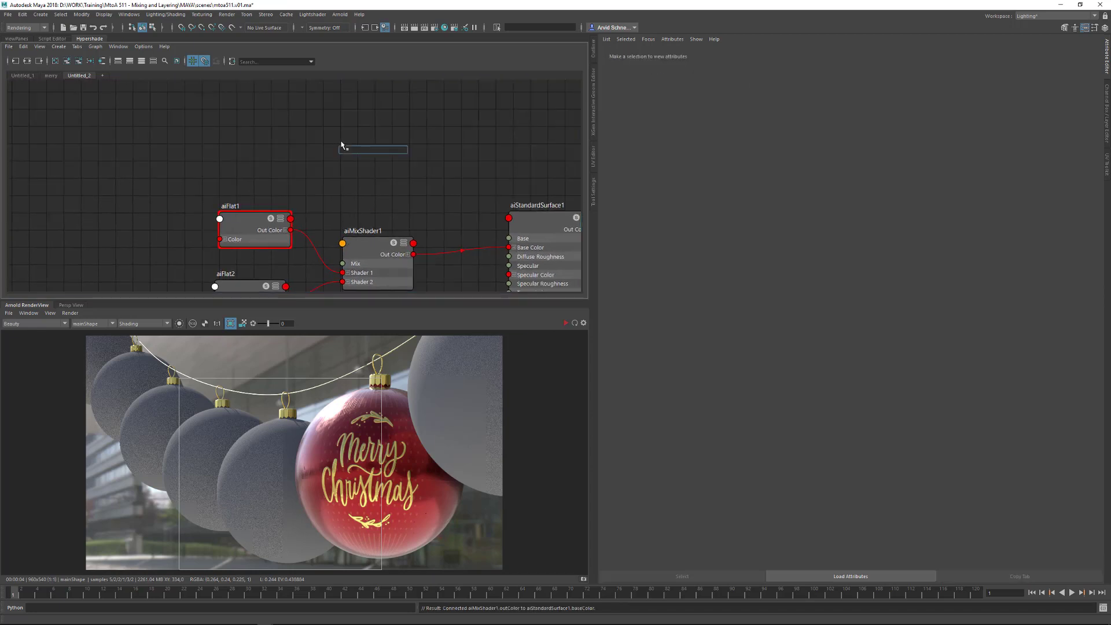
type("ramp")
key("Down")
key("Down")
key("Down")
key("Return")
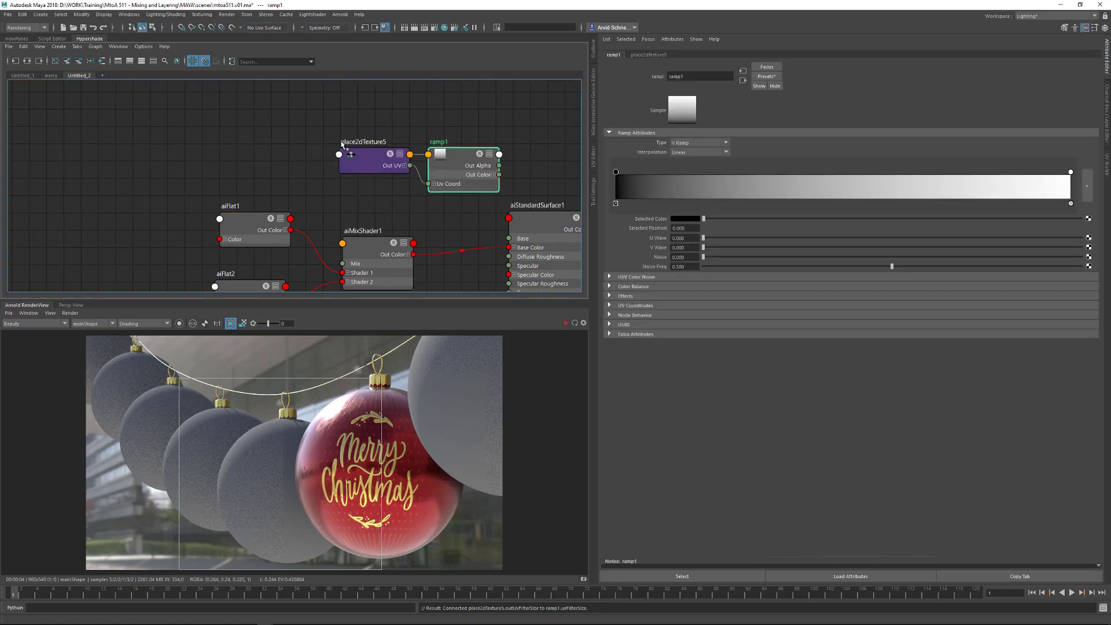
Connect the ramp's Out Color R to the Mix input of aiMixShader1, placing the ramp above the flat nodes
left_click_drag(326, 111, 342, 264)
left_click(340, 166)
left_click(325, 146)
middle_click_drag(304, 137, 309, 119, "alt")
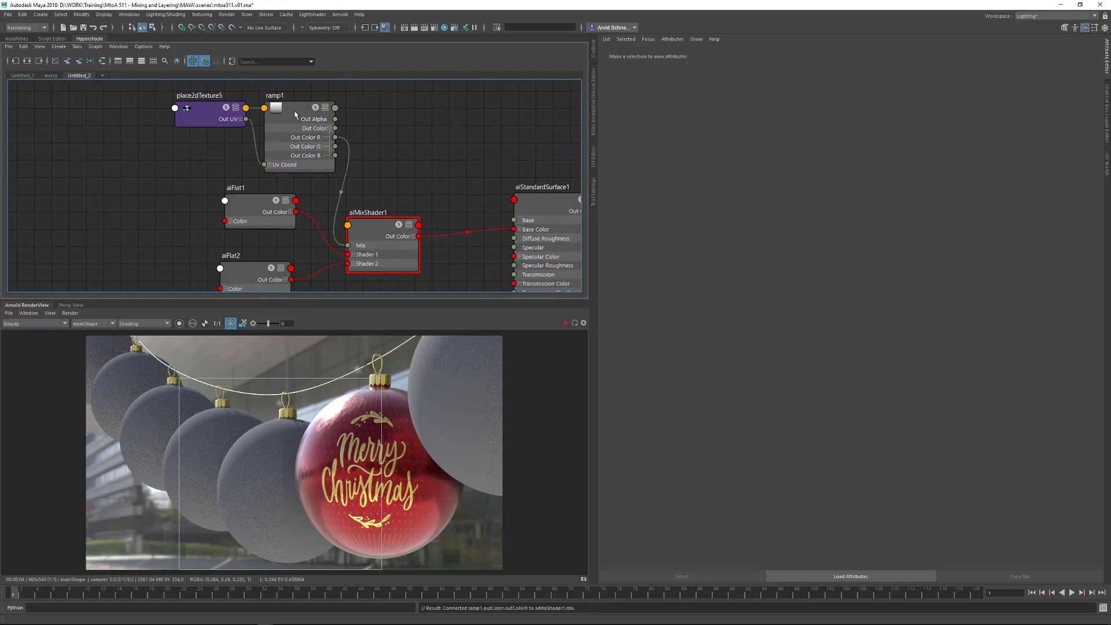
Tidy ramp1 and its place2dTexture node above the flat nodes, leaving space between the two
left_click_drag(295, 112, 295, 103)
left_click_drag(212, 110, 174, 104)
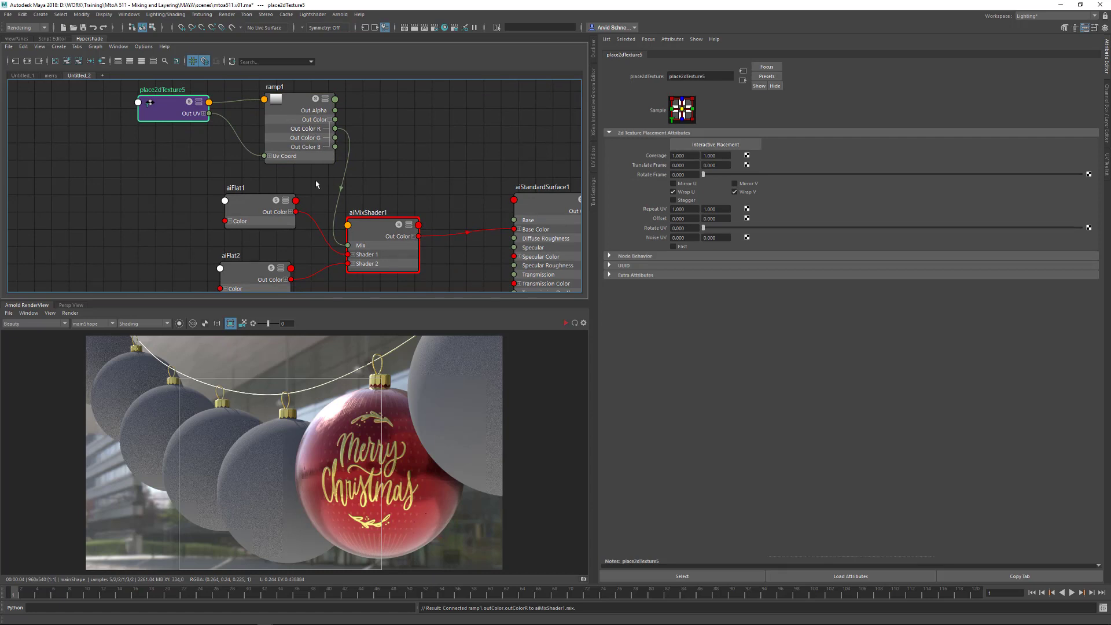
left_click(307, 115)
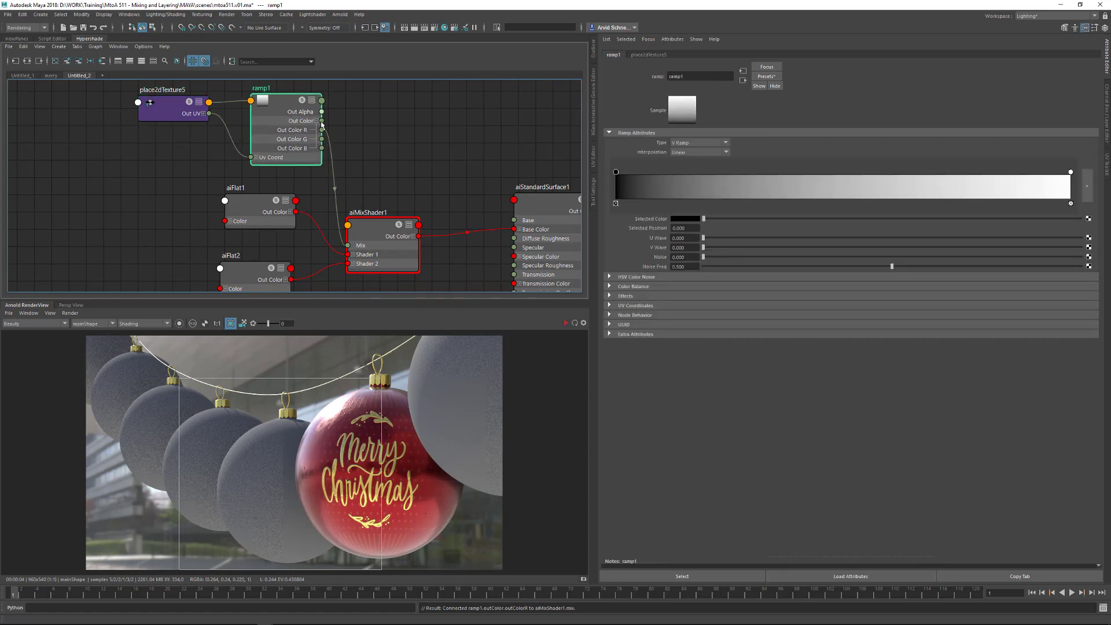
scroll(276, 152, "down", 2)
middle_click_drag(386, 175, 405, 150, "alt")
Rename the aiStandardSurface1 shader to ai_striped
left_click(480, 169)
double_click(476, 161)
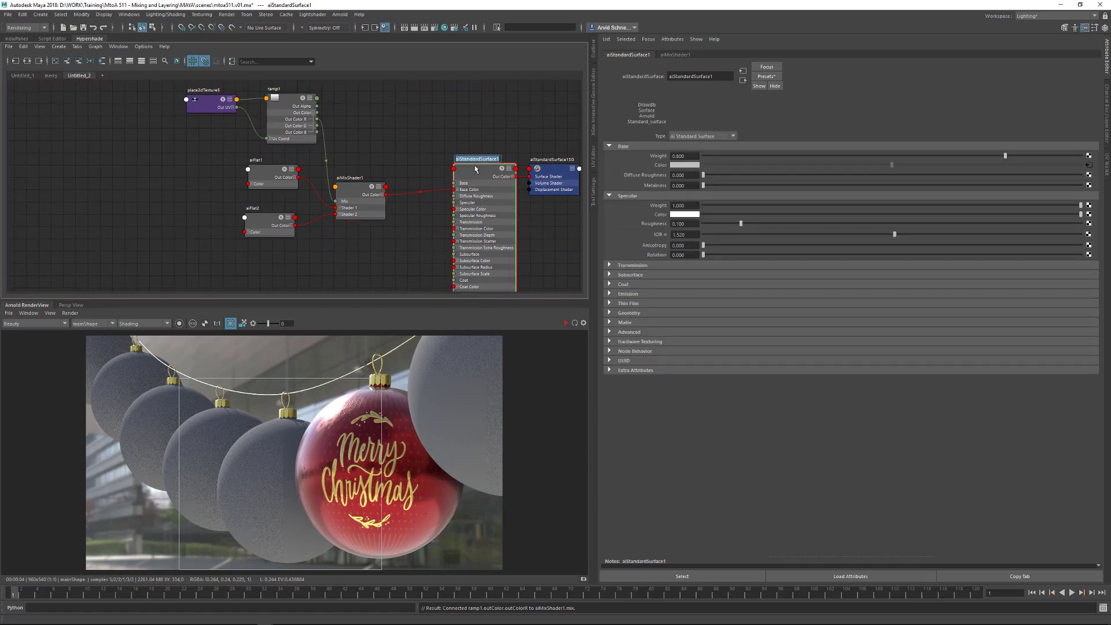
type("ai")
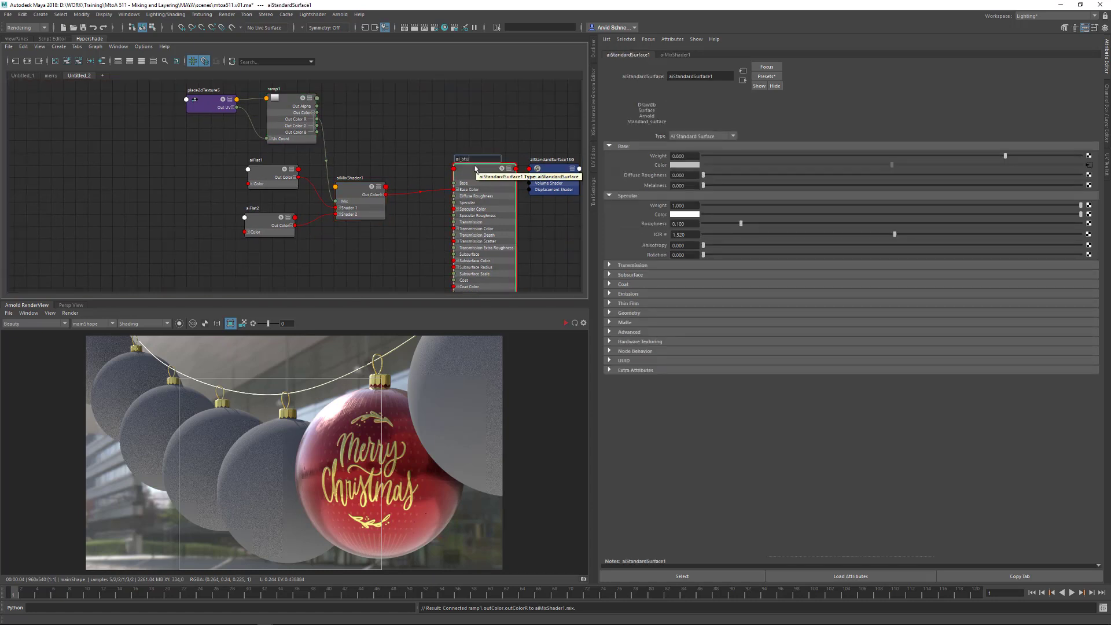
type("_striped")
key("Return")
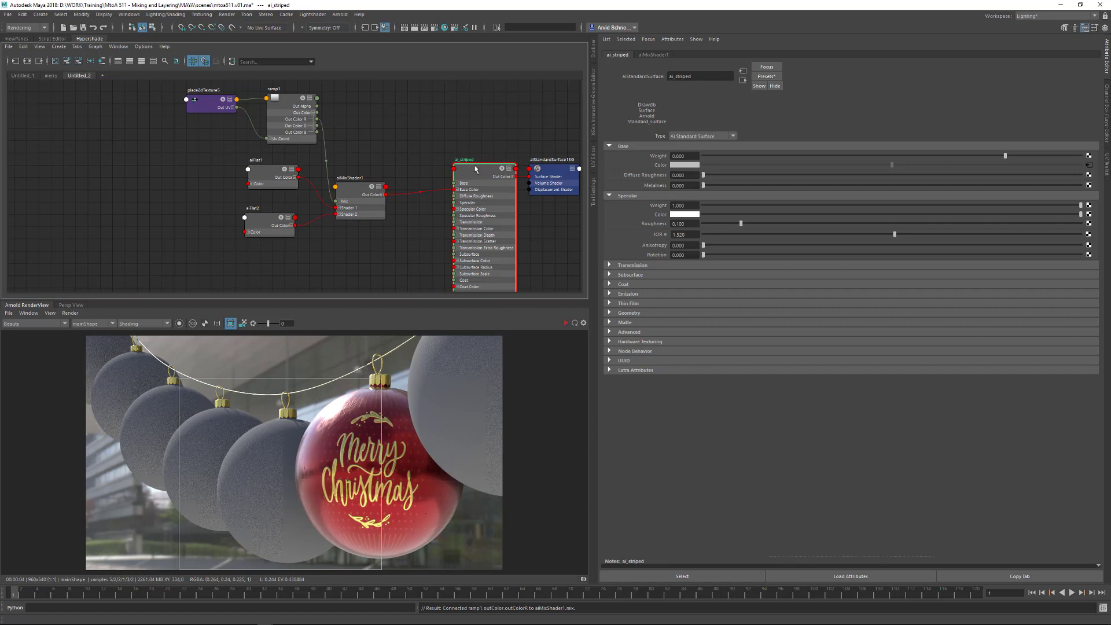
Rename aiMixShader1 to aiMixBaseColor
left_click(356, 181)
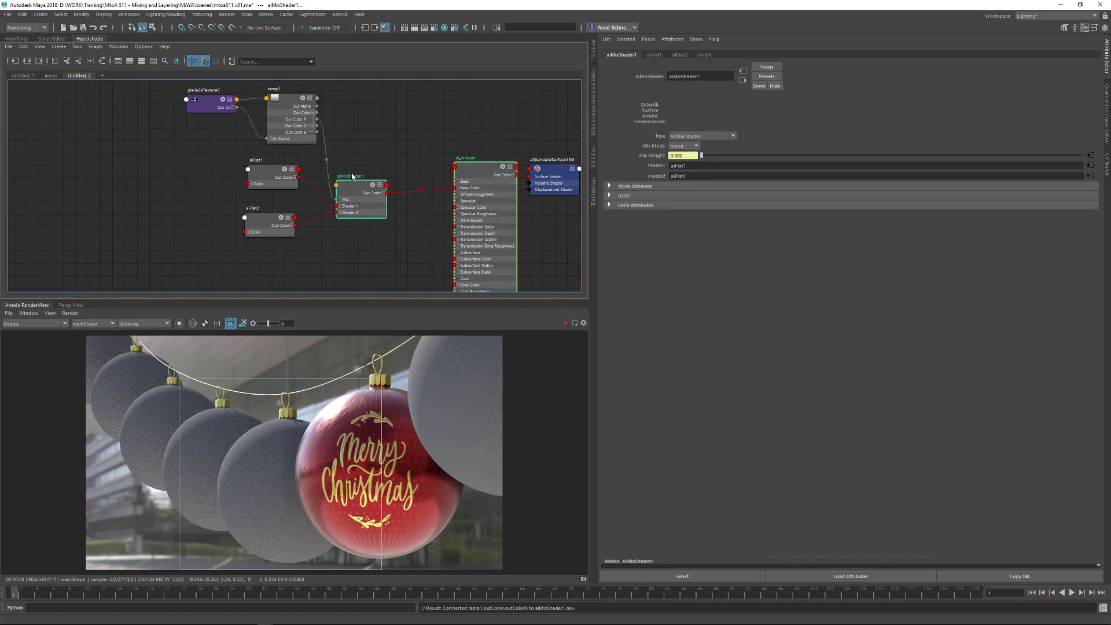
double_click(352, 175)
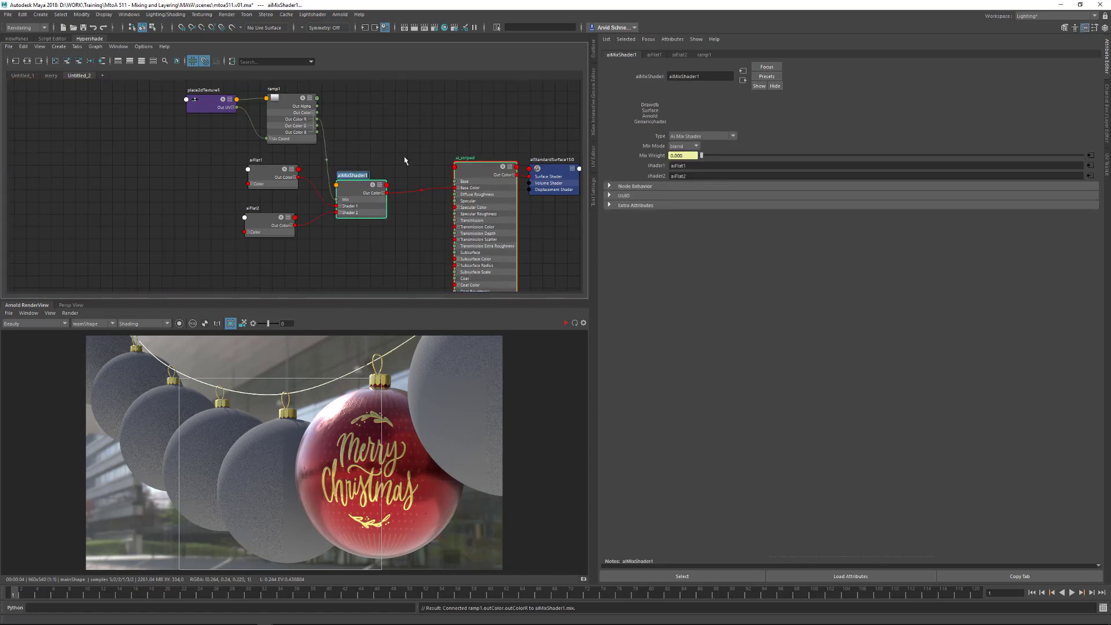
type("aiMixSha")
type("eColor")
key("Return")
scroll(234, 156, "up", 2)
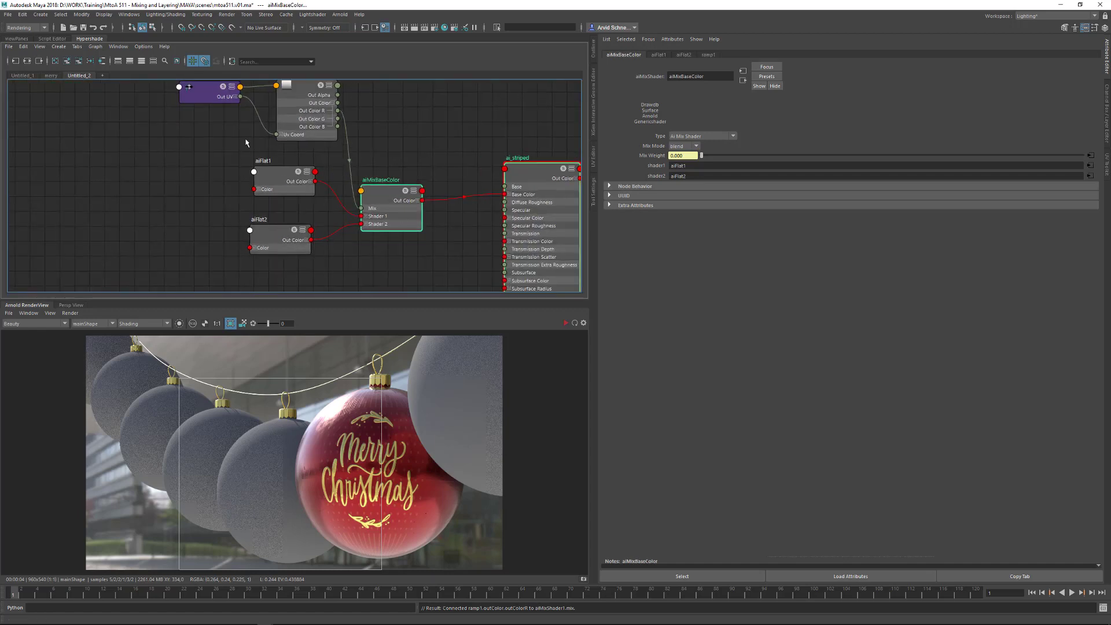
Move the ramp, its place2dTexture and the two flat nodes further away from aiMixBaseColor, and save the scene
middle_click_drag(245, 139, 252, 156, "alt")
scroll(299, 194, "down", 2)
left_click_drag(183, 103, 304, 261)
left_click_drag(284, 241, 231, 230)
left_click(412, 160)
key("ctrl+s")
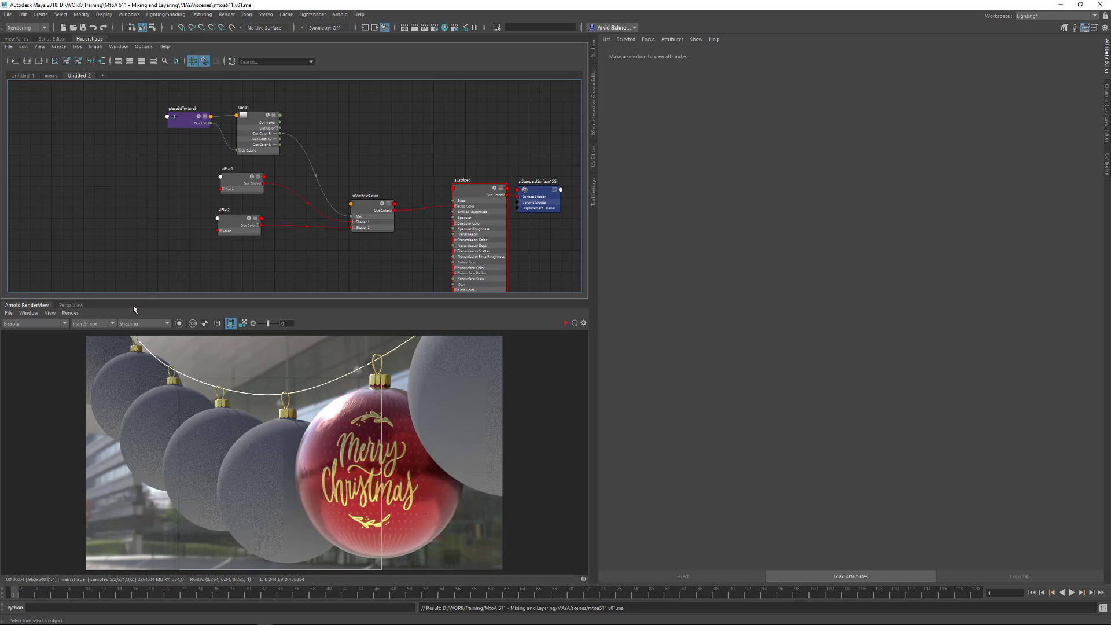
Refresh the Arnold render of the scene and run the live render session
left_click(78, 313)
left_click(97, 376)
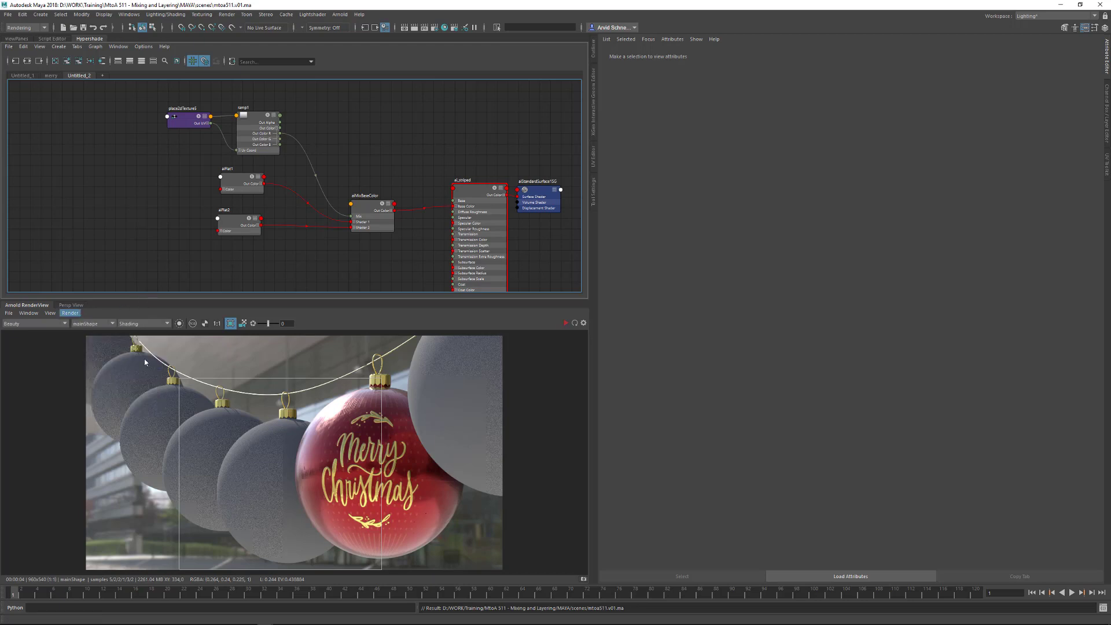
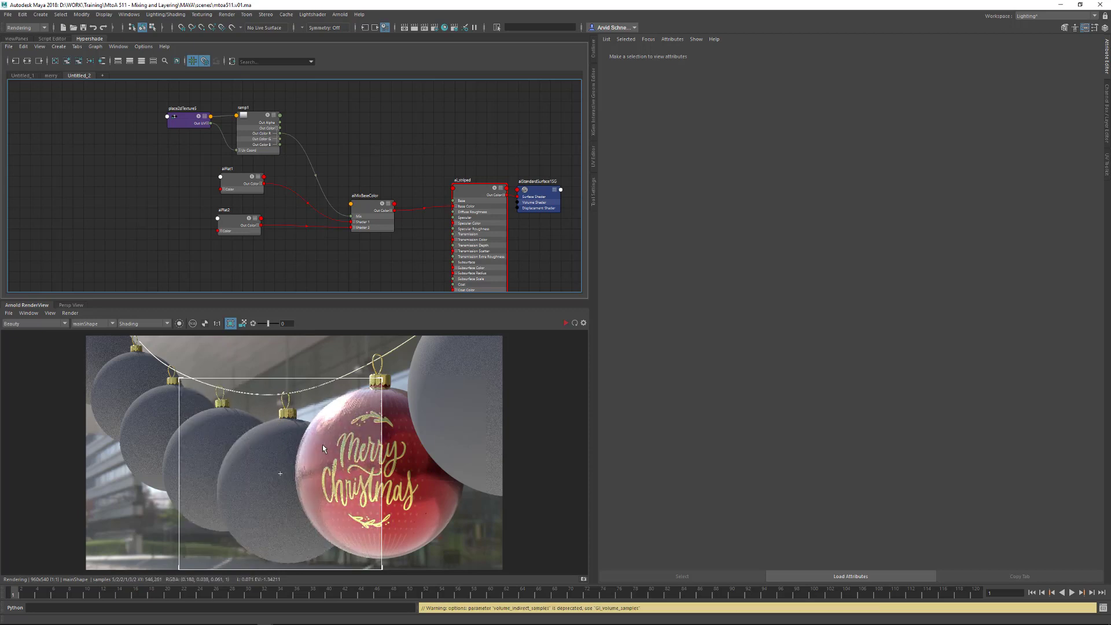
left_click(564, 324)
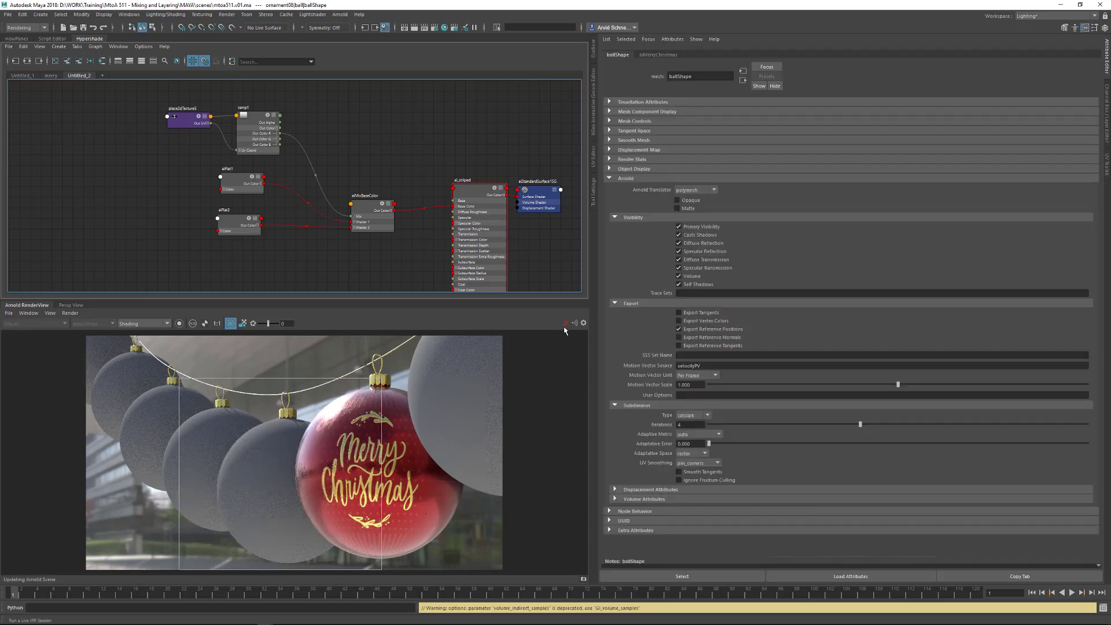
Set the Merry Christmas ball's Arnold subdivision iterations to 3
left_click(690, 424)
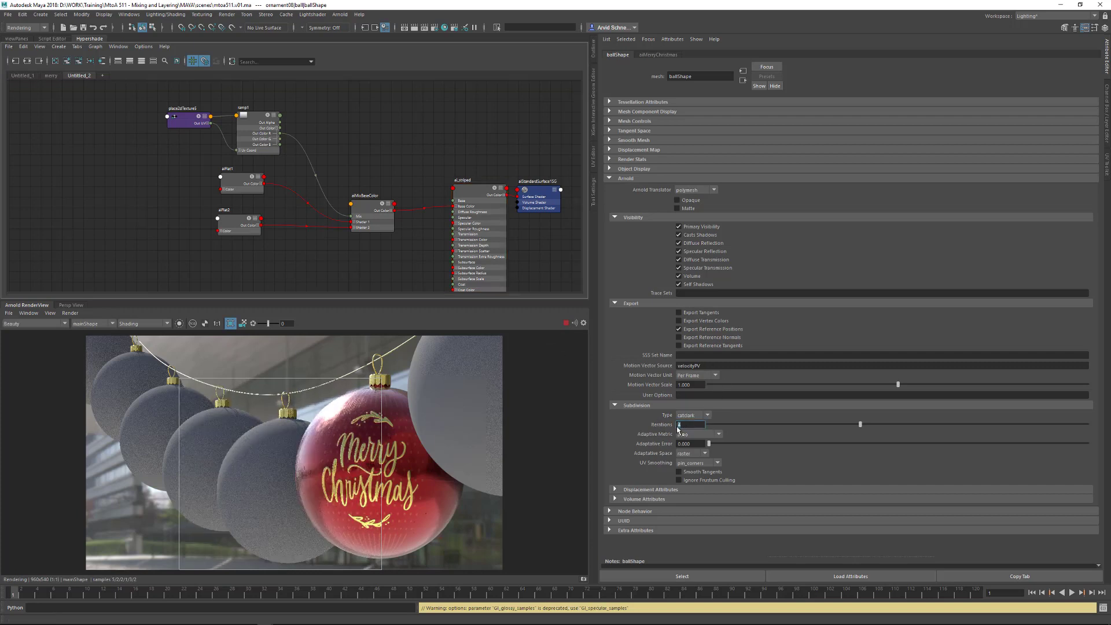
type("3")
key("Return")
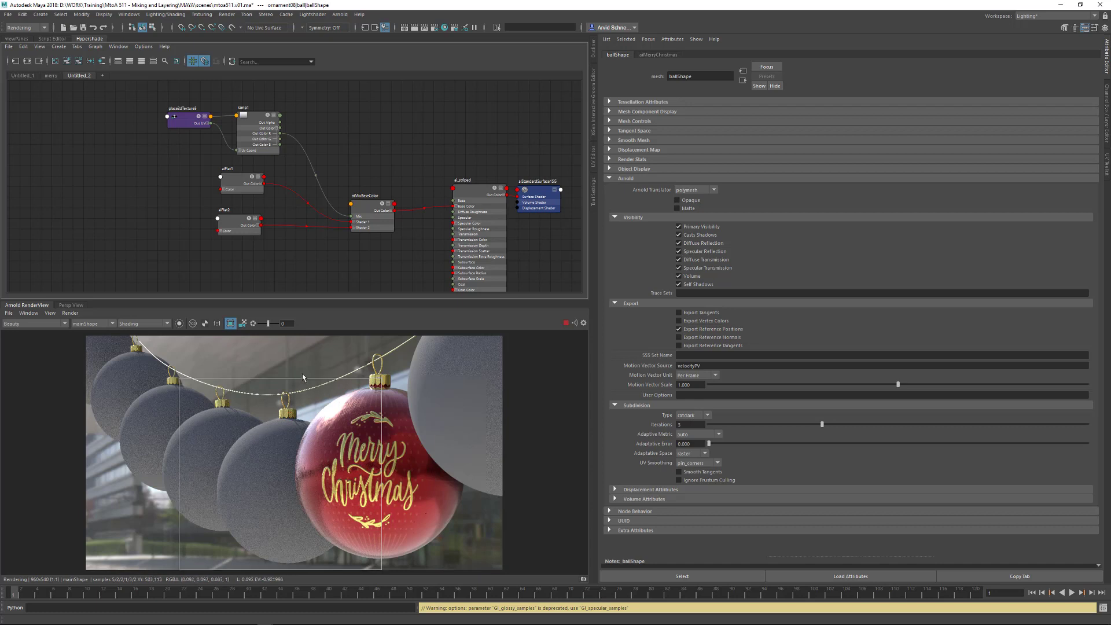
Assign the ai_striped material to the large grey ball directly beside the Merry Christmas ball
left_click(265, 462)
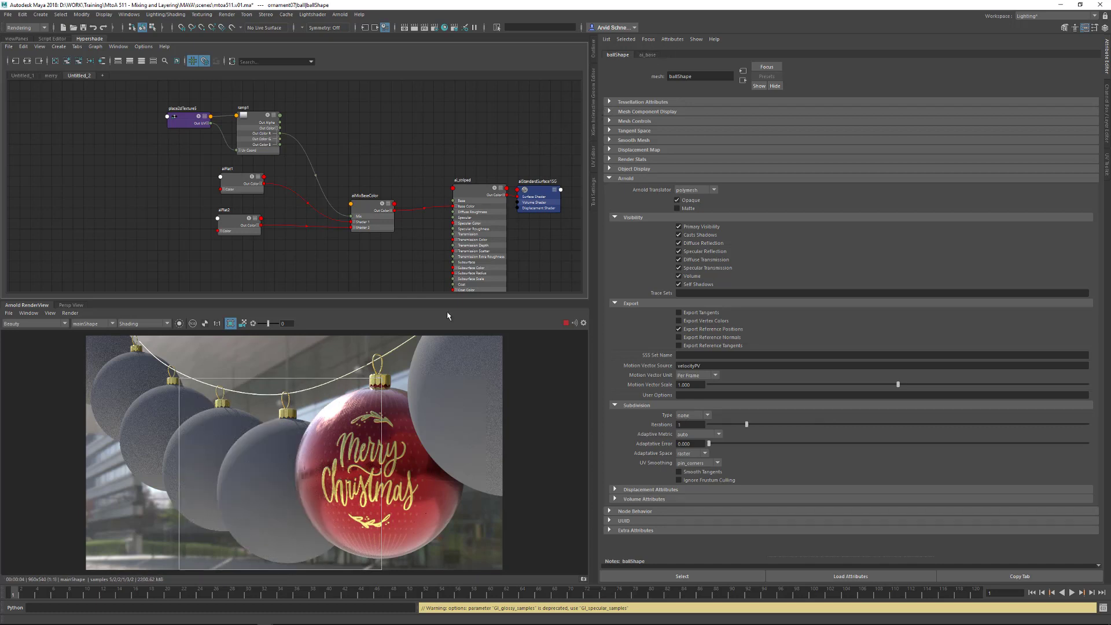
left_click(266, 447)
right_click_drag(474, 194, 473, 169)
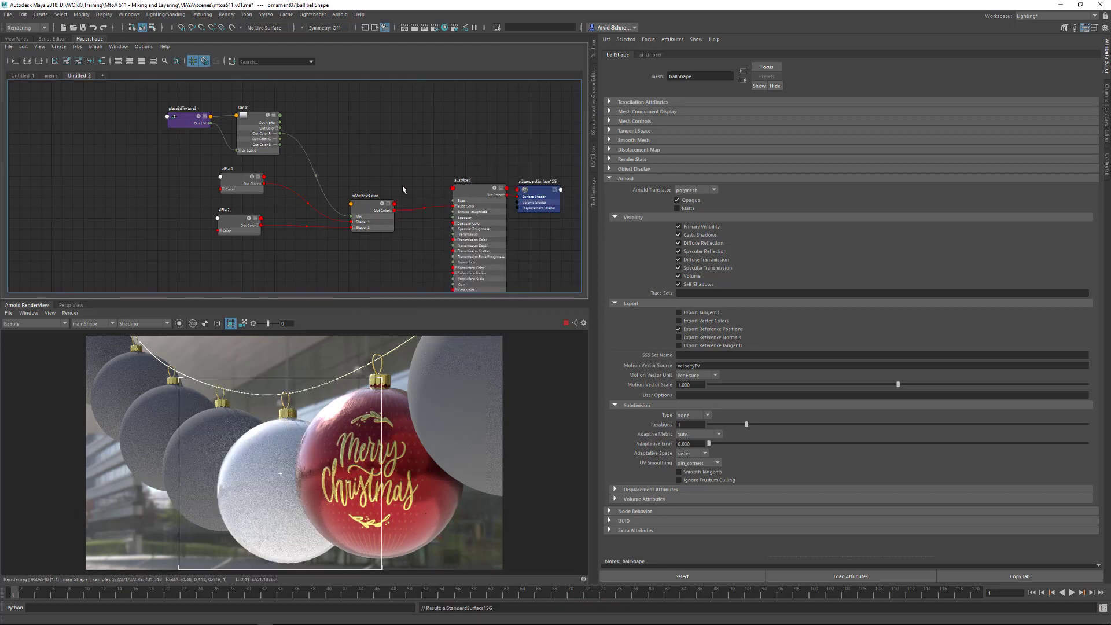
Give the node graph and render more width, and set the base weight of ai_striped to 1.000
left_click(478, 202)
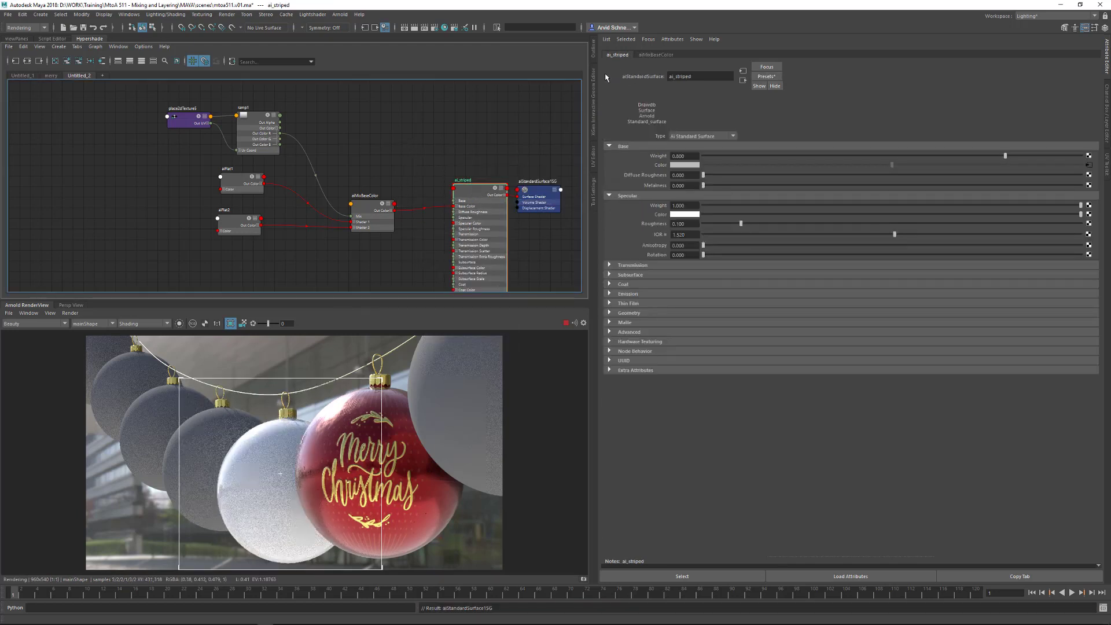
left_click_drag(600, 83, 680, 83)
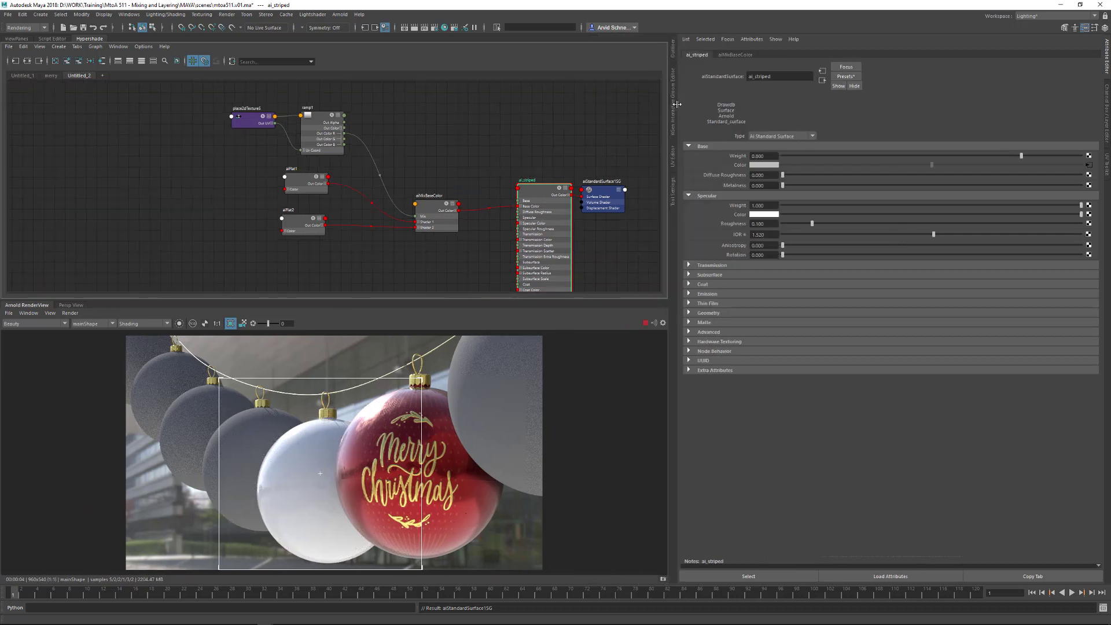
left_click_drag(1022, 156, 1082, 156)
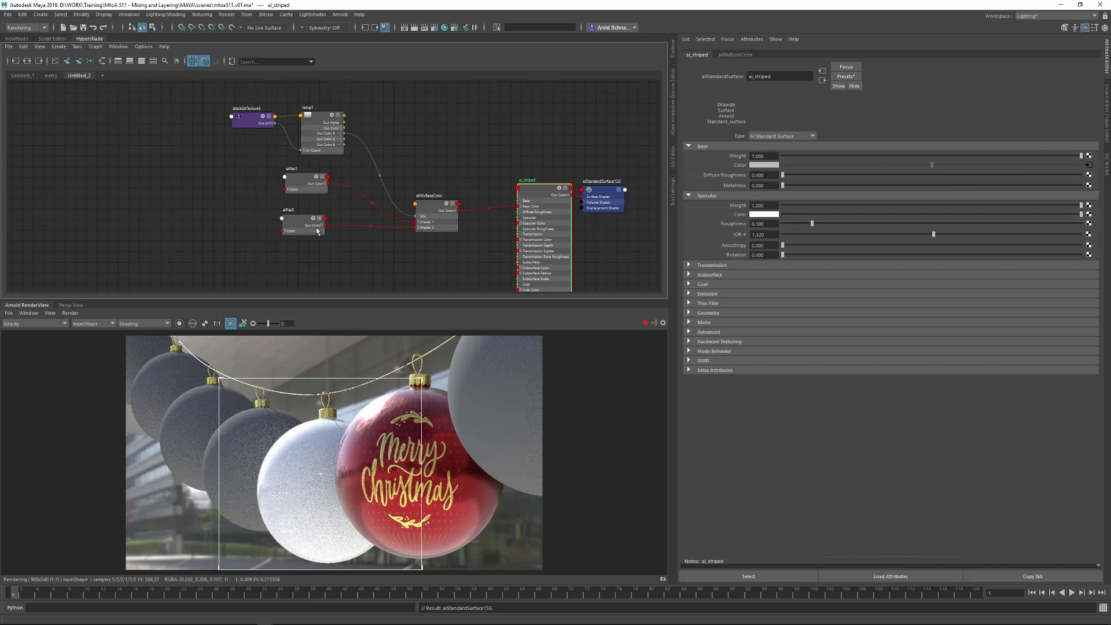
Turn on Isolate Selected shading in the render view and isolate ramp1
left_click(179, 323)
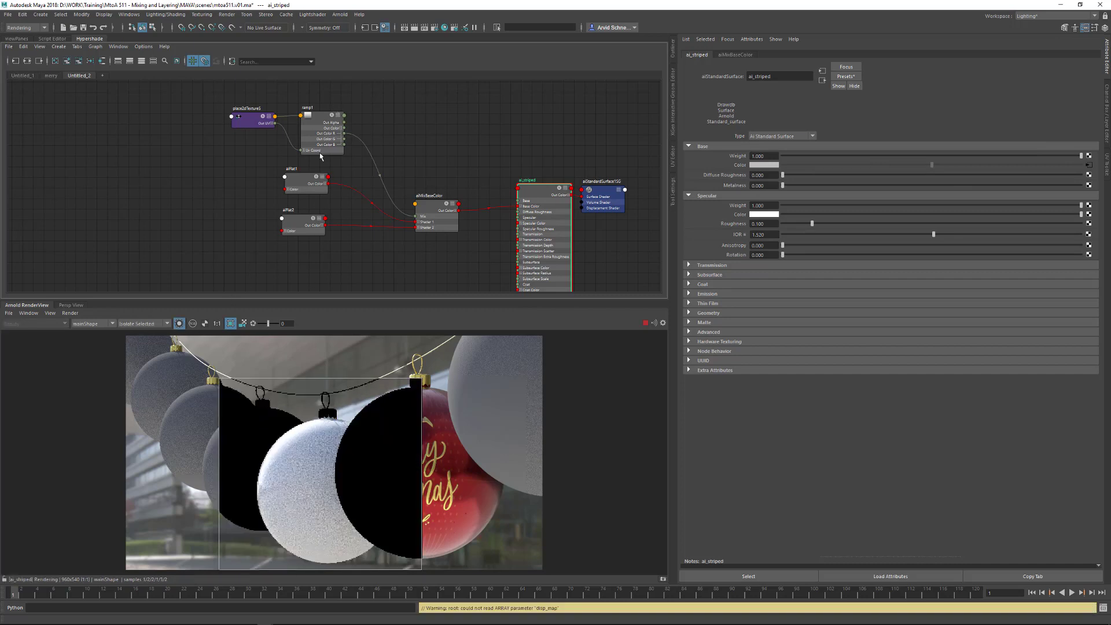
left_click(321, 120)
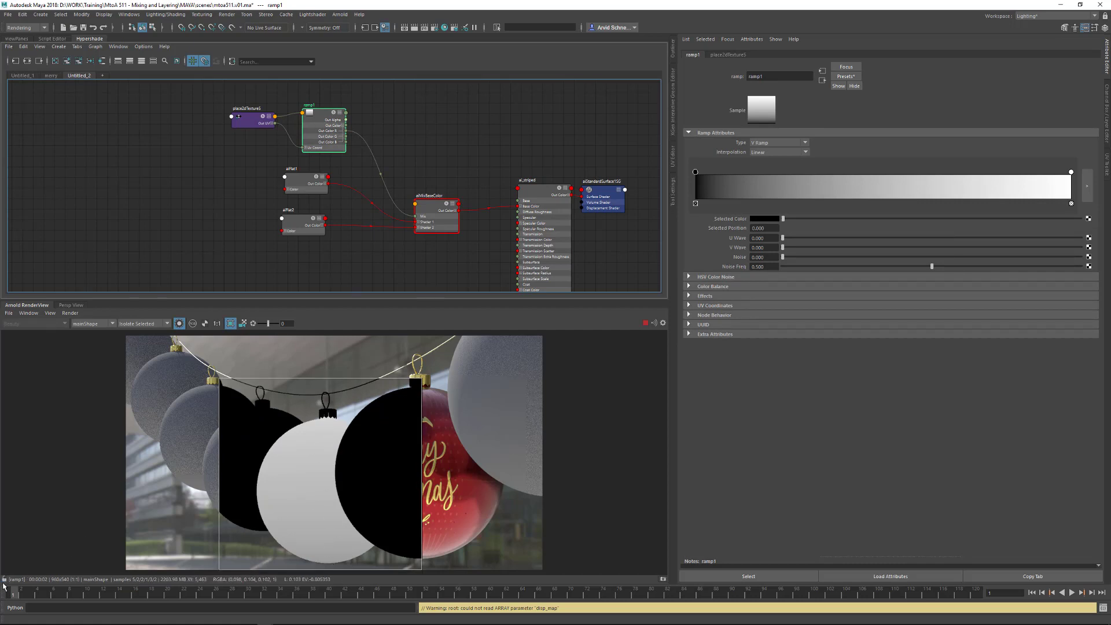
Set ramp1's interpolation to None and move its white colour stop to about the middle of the ramp
left_click(772, 153)
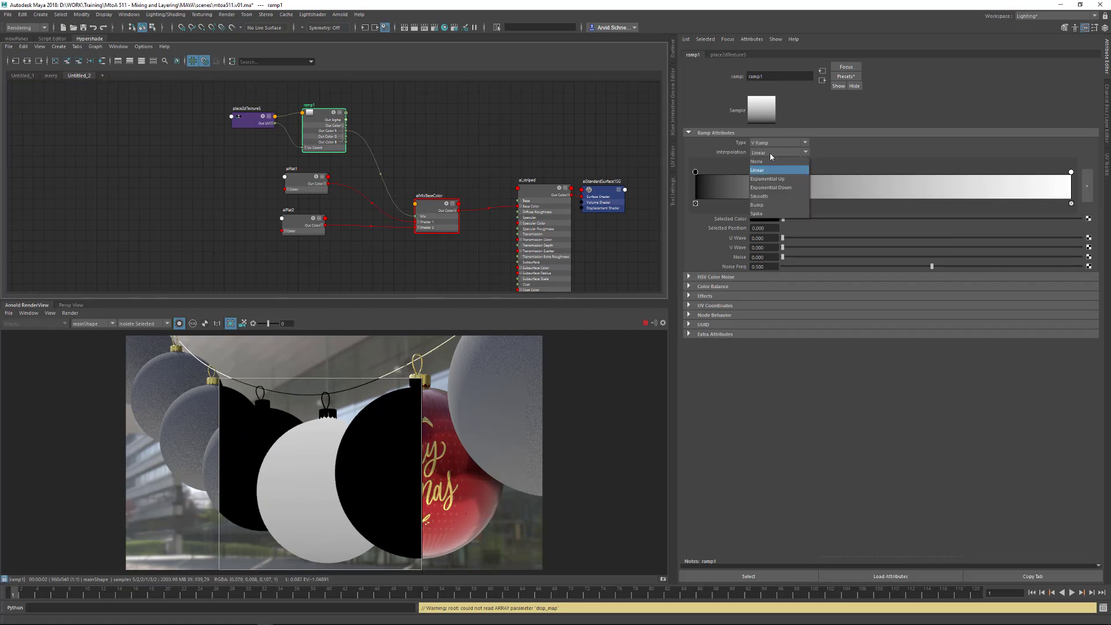
left_click(793, 143)
left_click(836, 142)
left_click(774, 155)
left_click(764, 162)
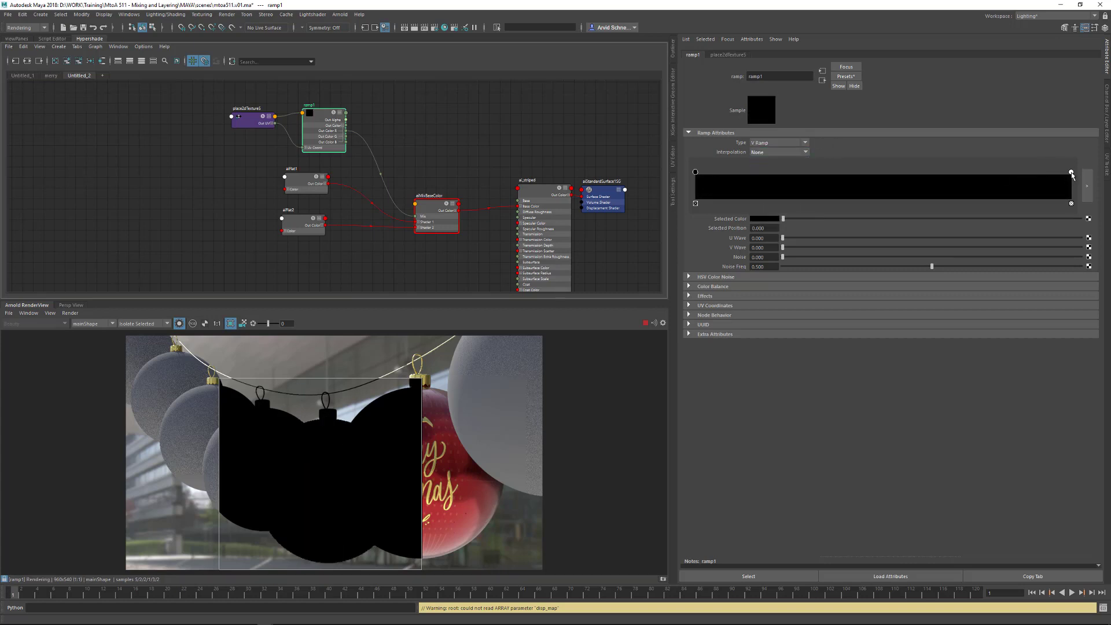
left_click_drag(1072, 172, 880, 185)
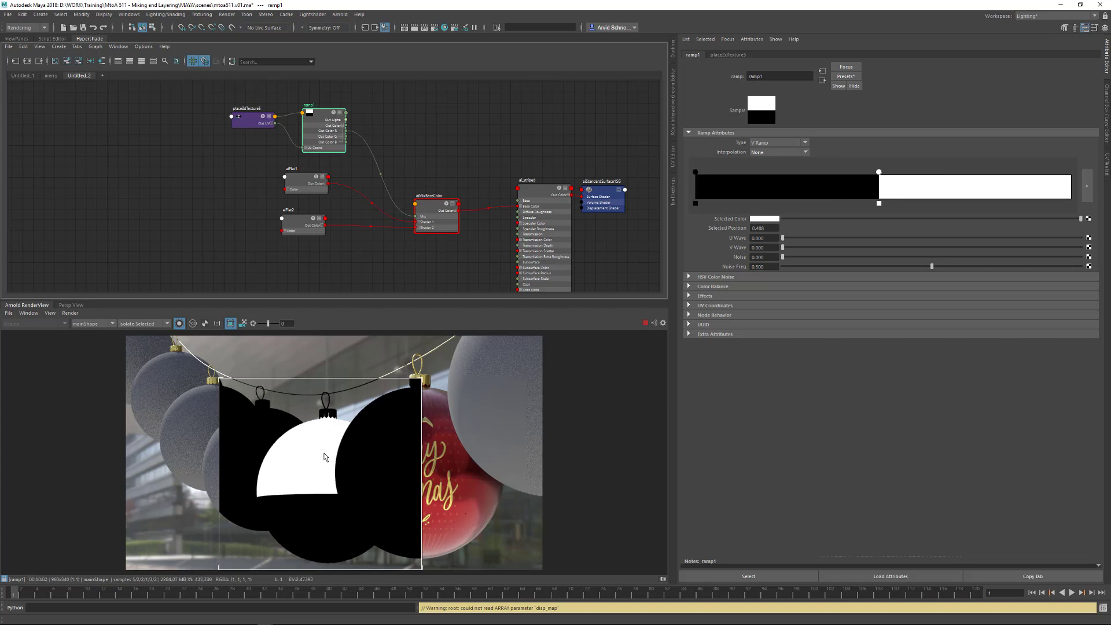
Set Repeat UV to 10 and 10 on the ramp's place2dTexture node
left_click(258, 121)
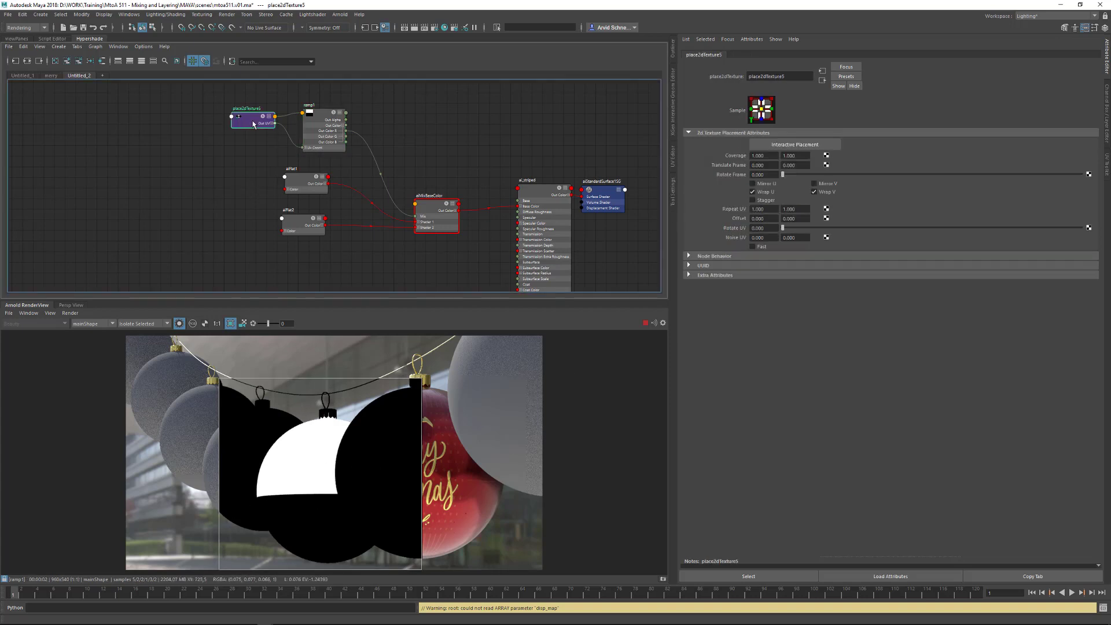
left_click_drag(776, 208, 705, 207)
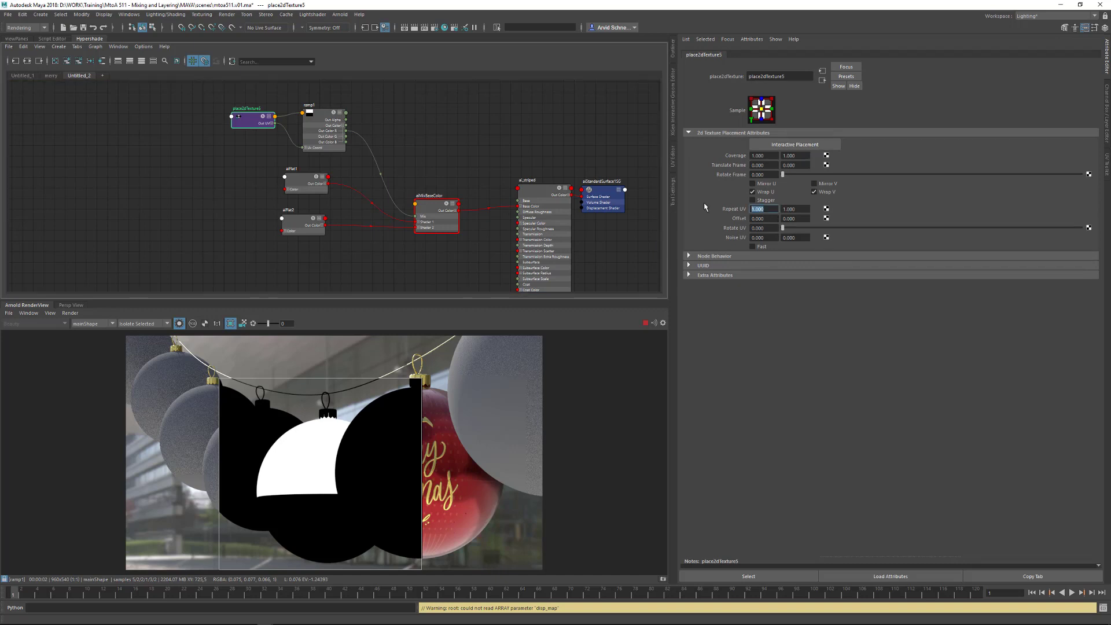
type("10")
key("Return")
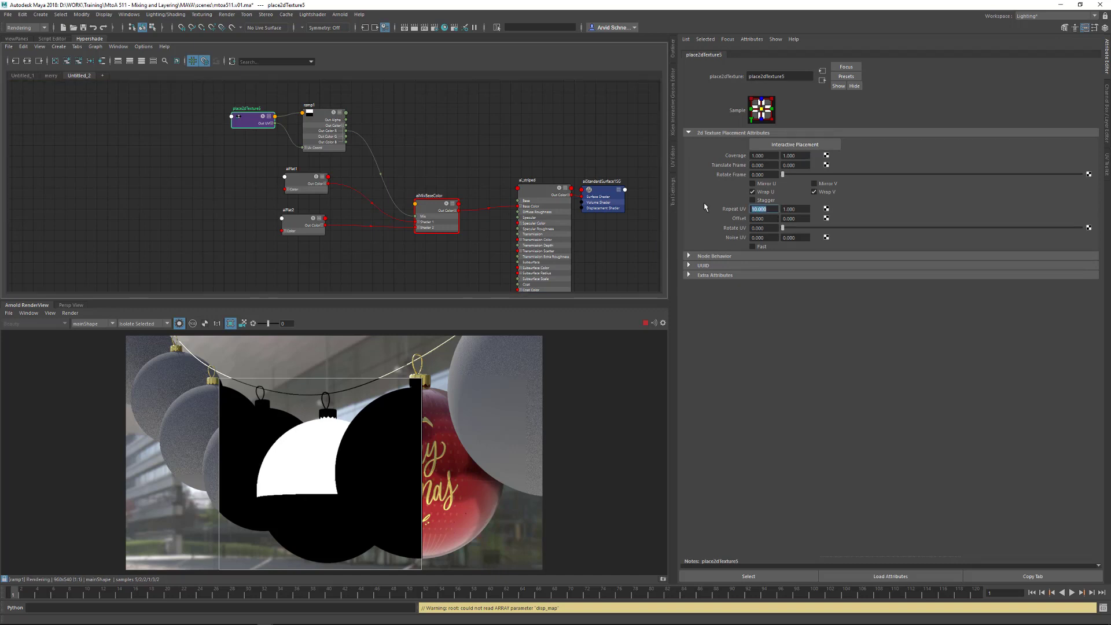
key("Tab")
type("10")
key("Return")
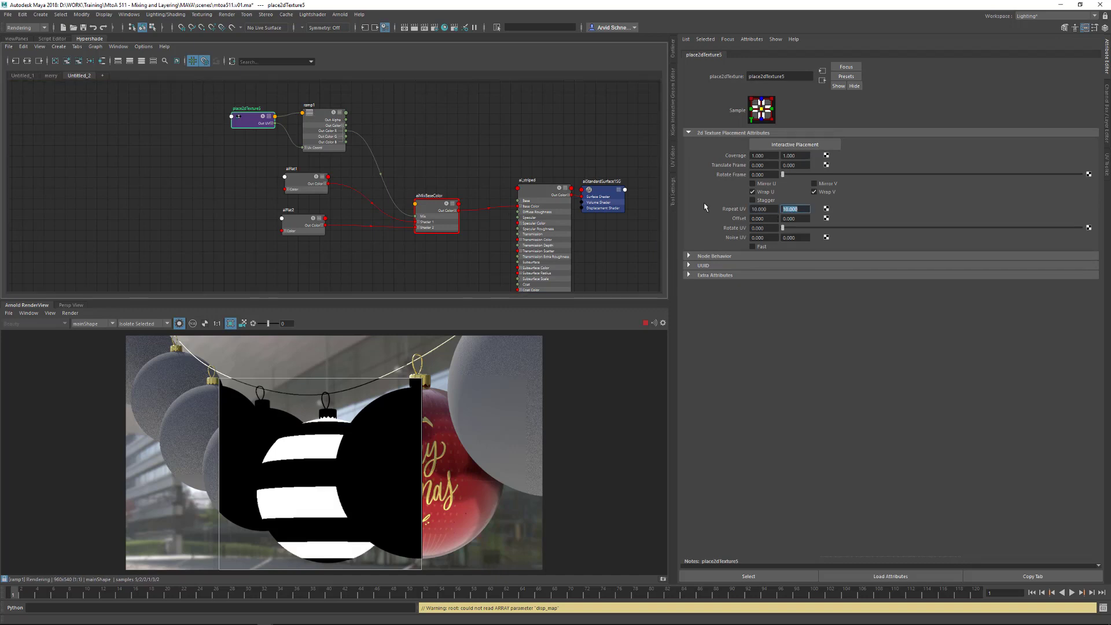
Set the ramp placement's Repeat UV to 1 in U and 15 in V
left_click_drag(768, 209, 739, 211)
type("1")
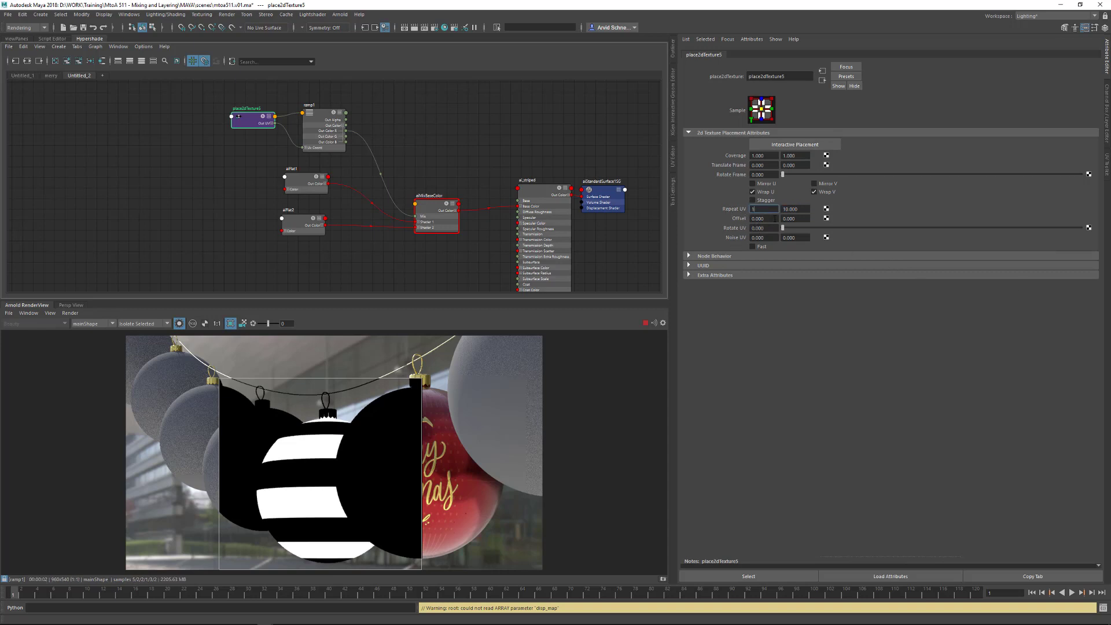
key("Return")
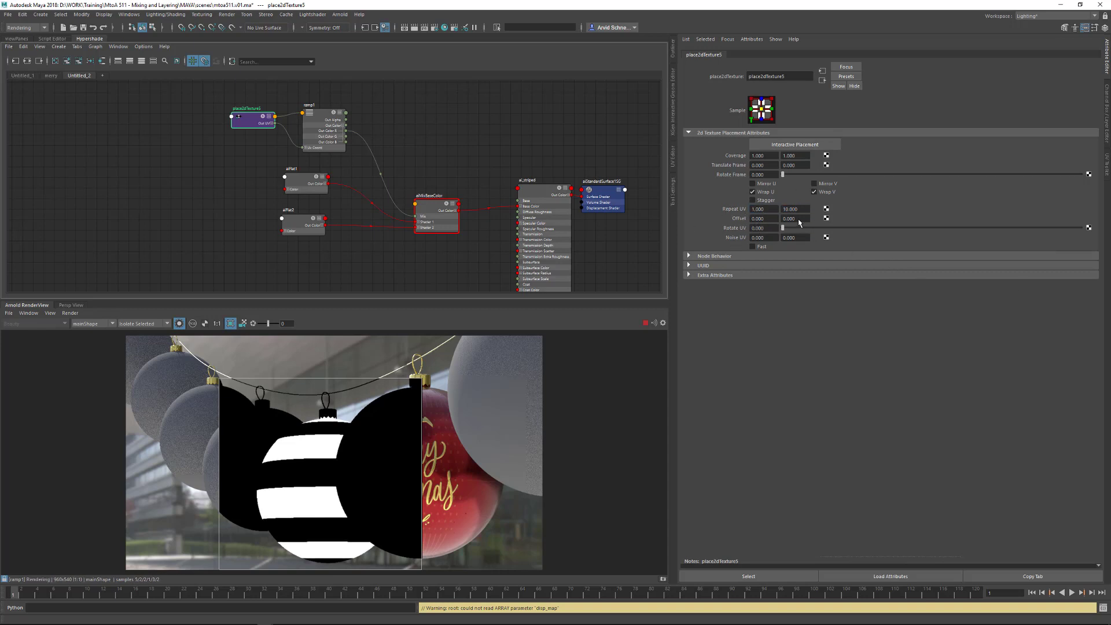
left_click_drag(802, 210, 742, 205)
type("15")
key("Return")
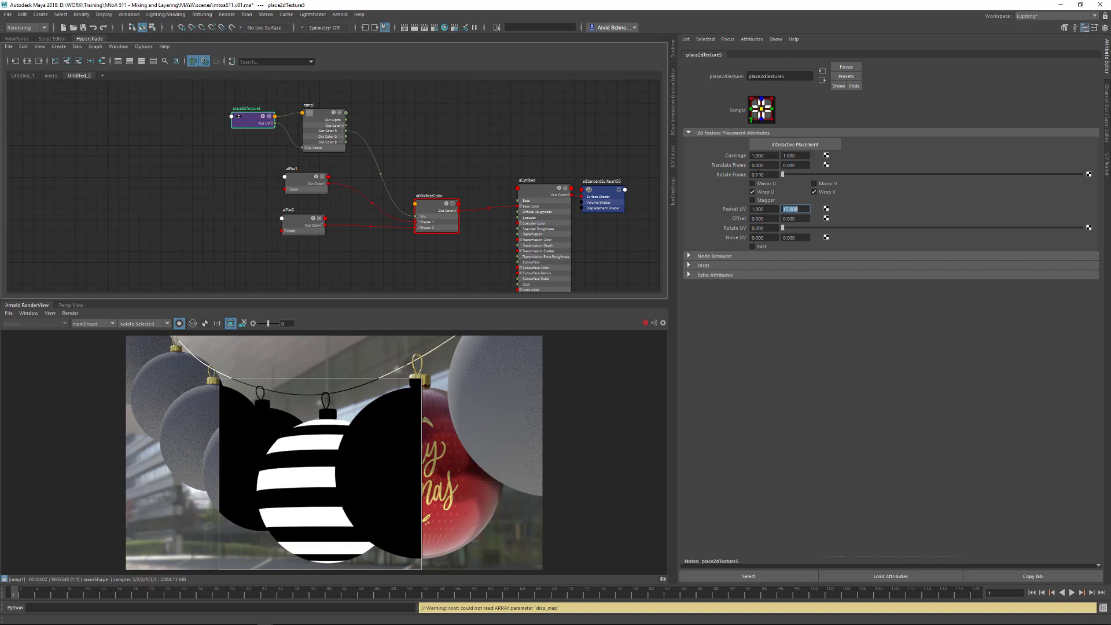
Try Rotate Frame values of 45 and 90 on the ramp's placement node, and reset it to 0
left_click(761, 174)
type("45")
key("Return")
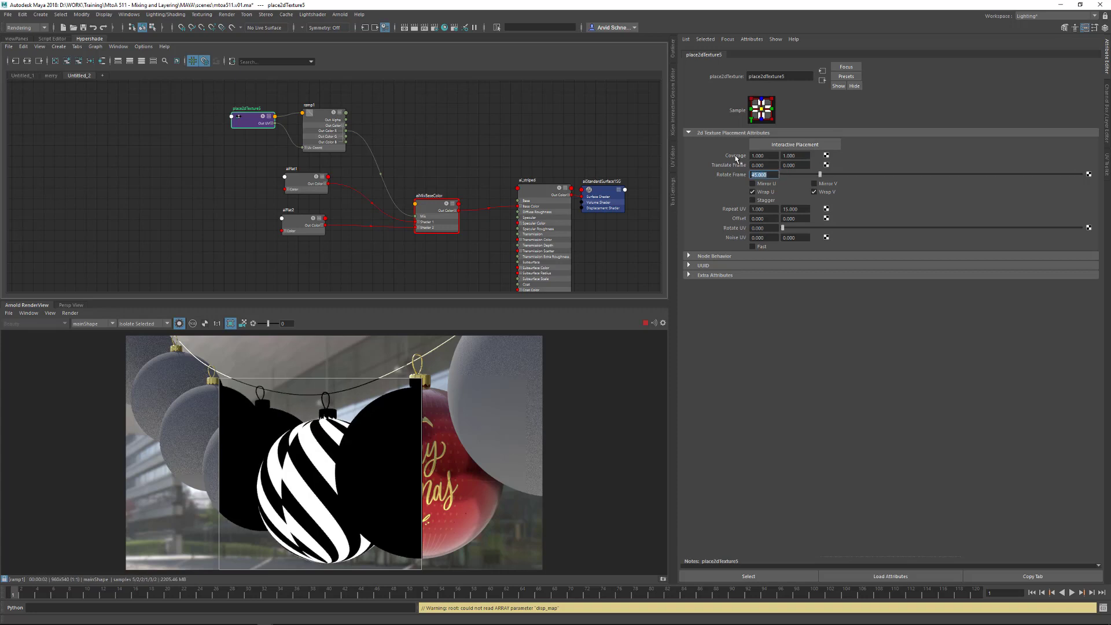
type("90")
key("Return")
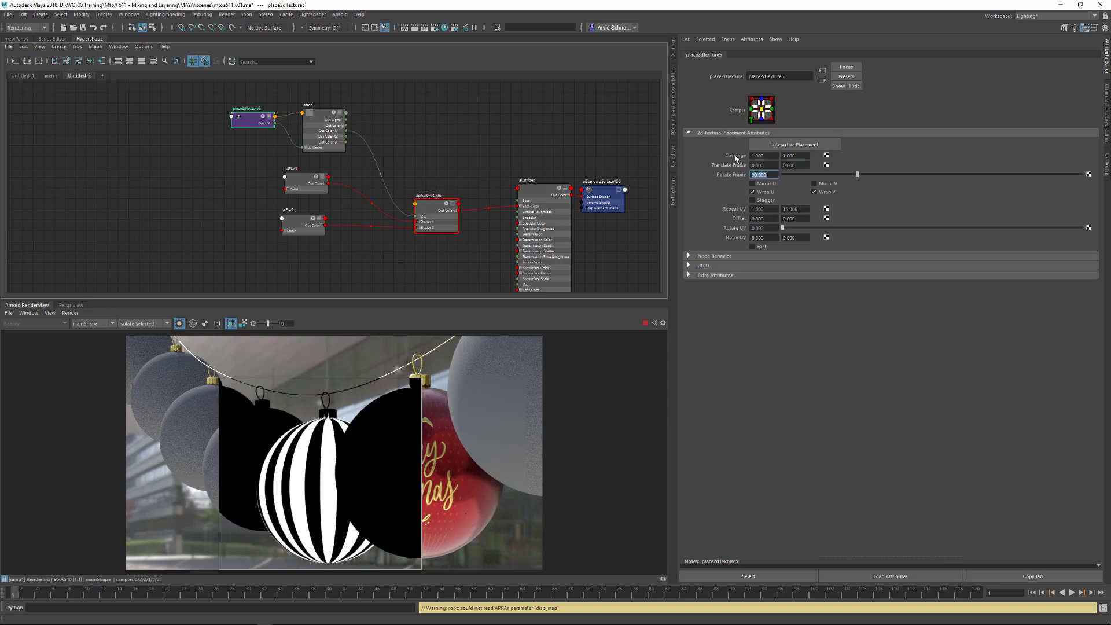
type("45")
key("Return")
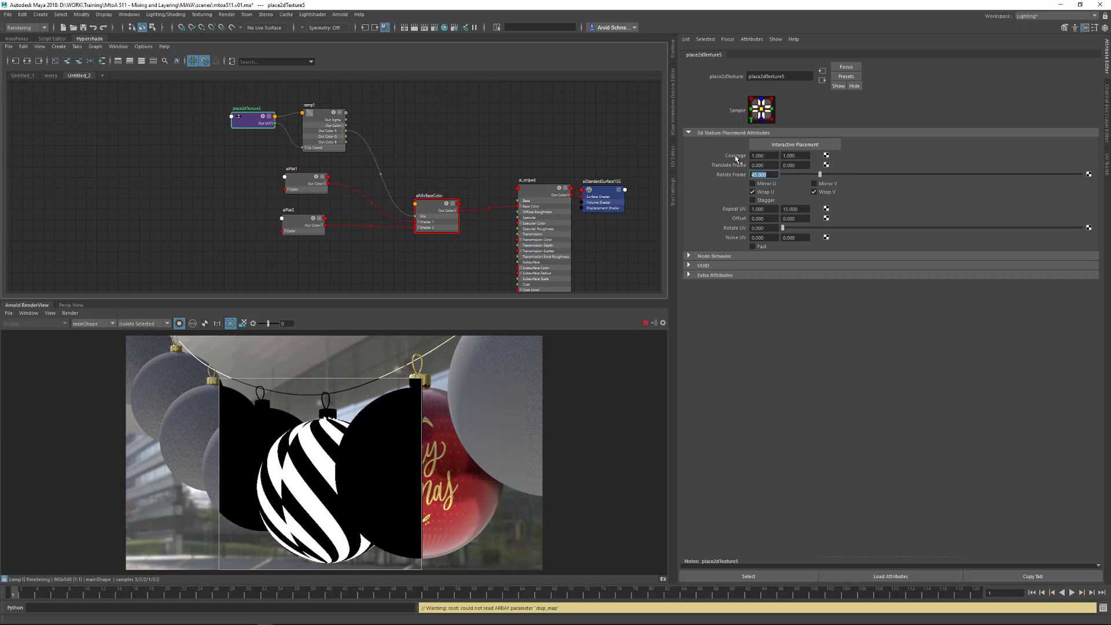
type("0")
key("Return")
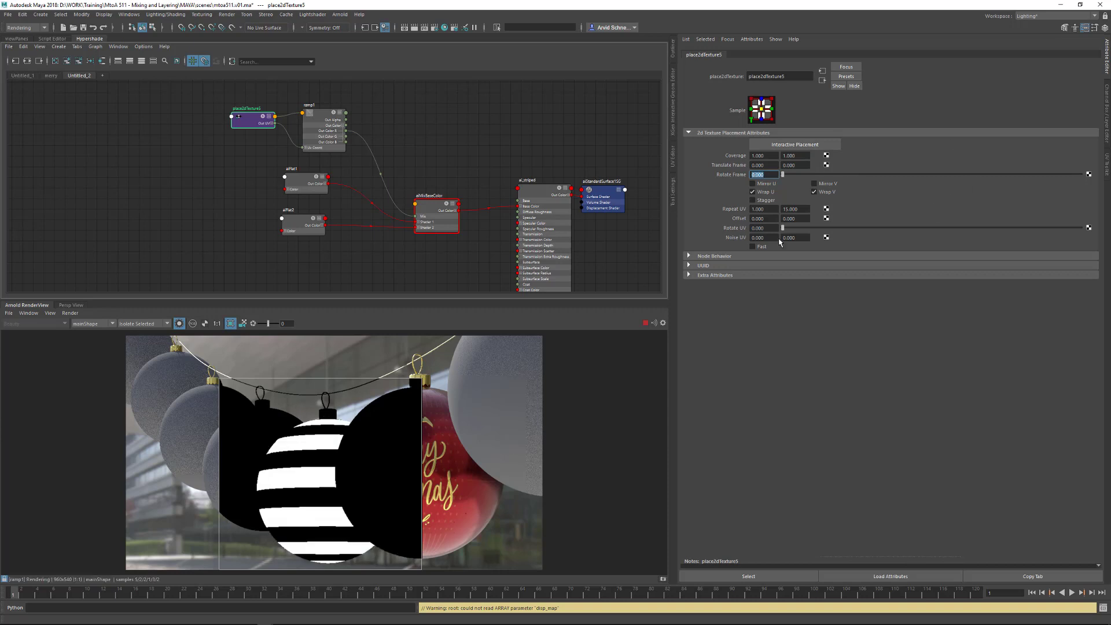
Try Rotate UV values of 90 and 45 on the ramp's placement node, and reset it to 0
left_click_drag(822, 228, 846, 228)
left_click_drag(767, 228, 722, 224)
type("90")
key("Return")
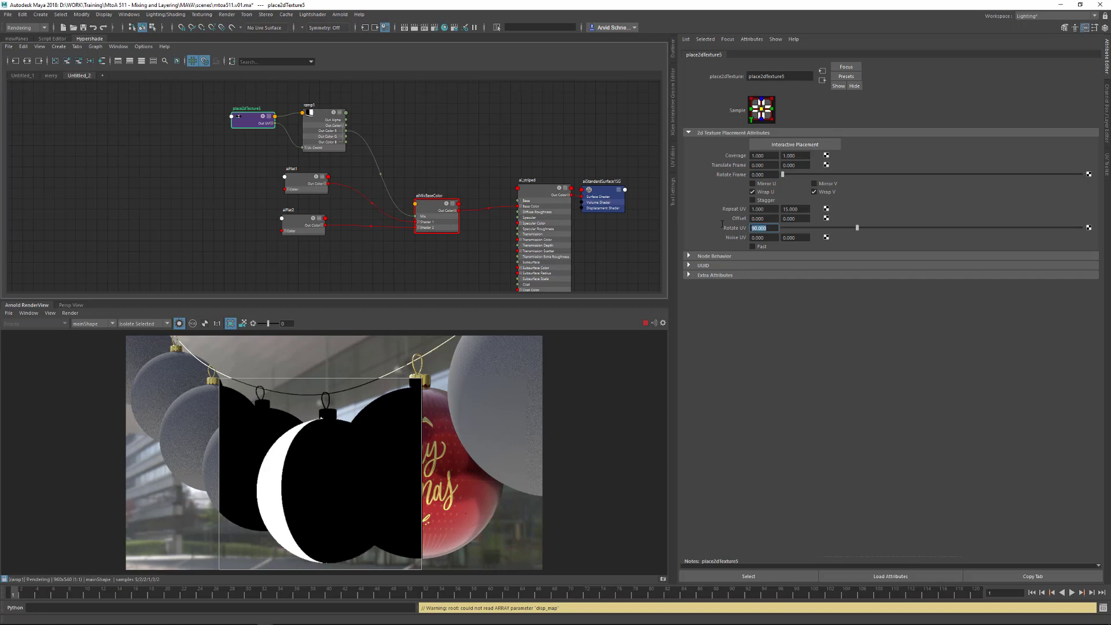
type("45")
key("Return")
type("0")
key("Return")
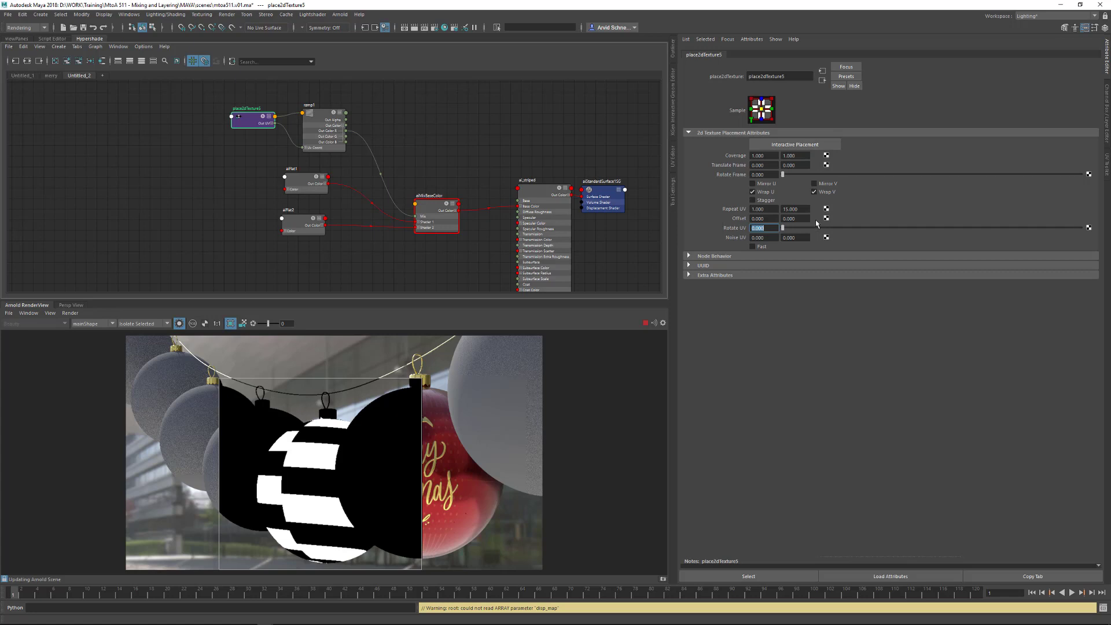
Try the Diagonal Ramp and UV Ramp types on the ramp node, and return it to V Ramp
left_click(452, 140)
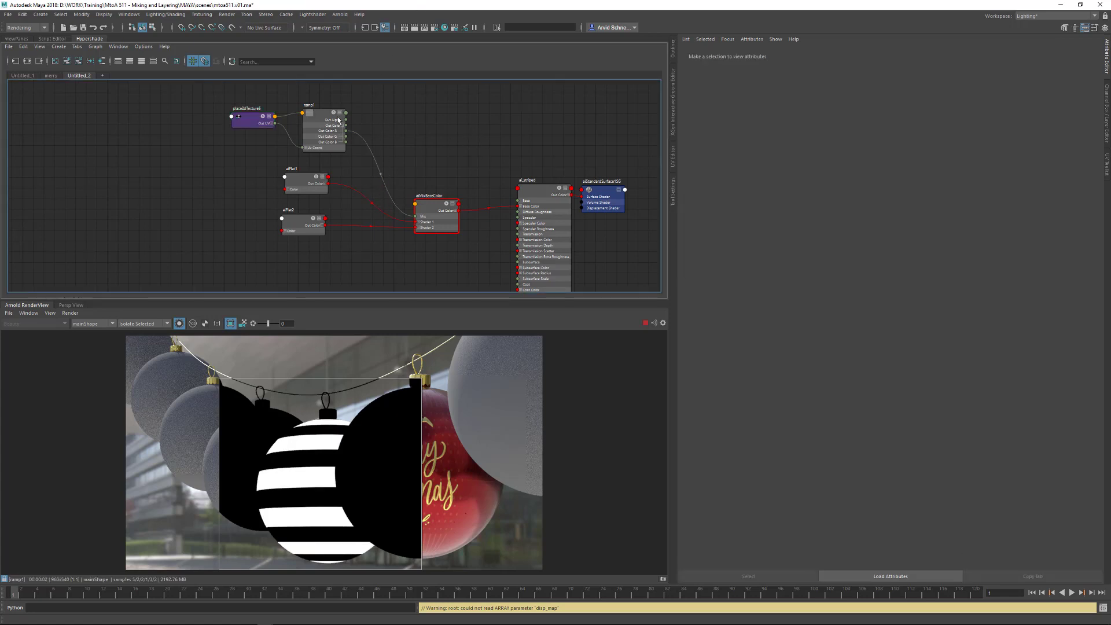
left_click(245, 116)
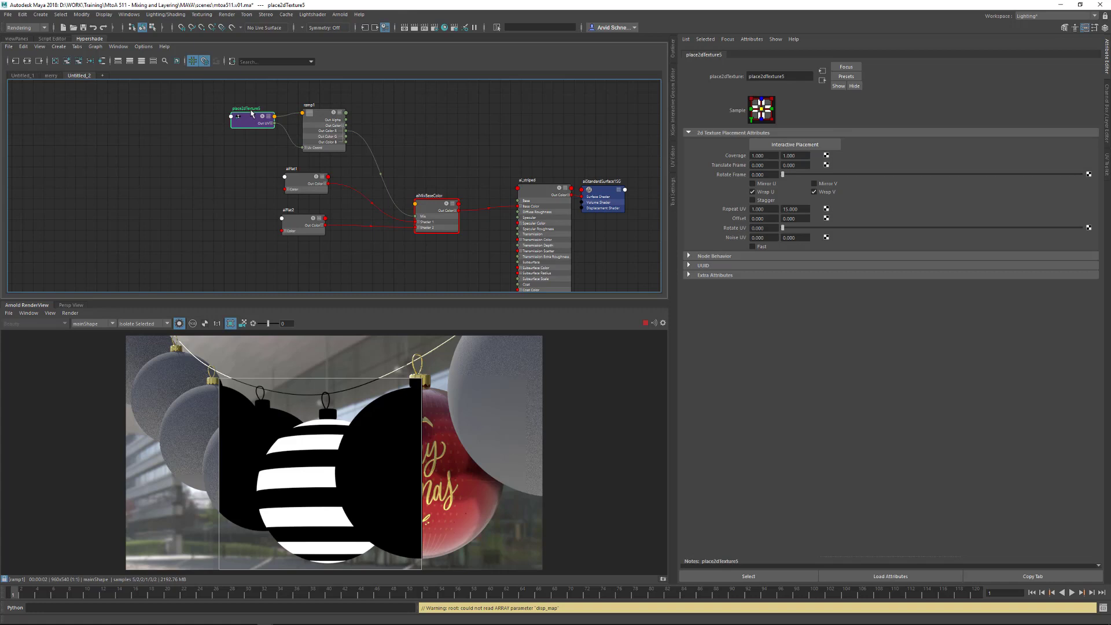
left_click(324, 127)
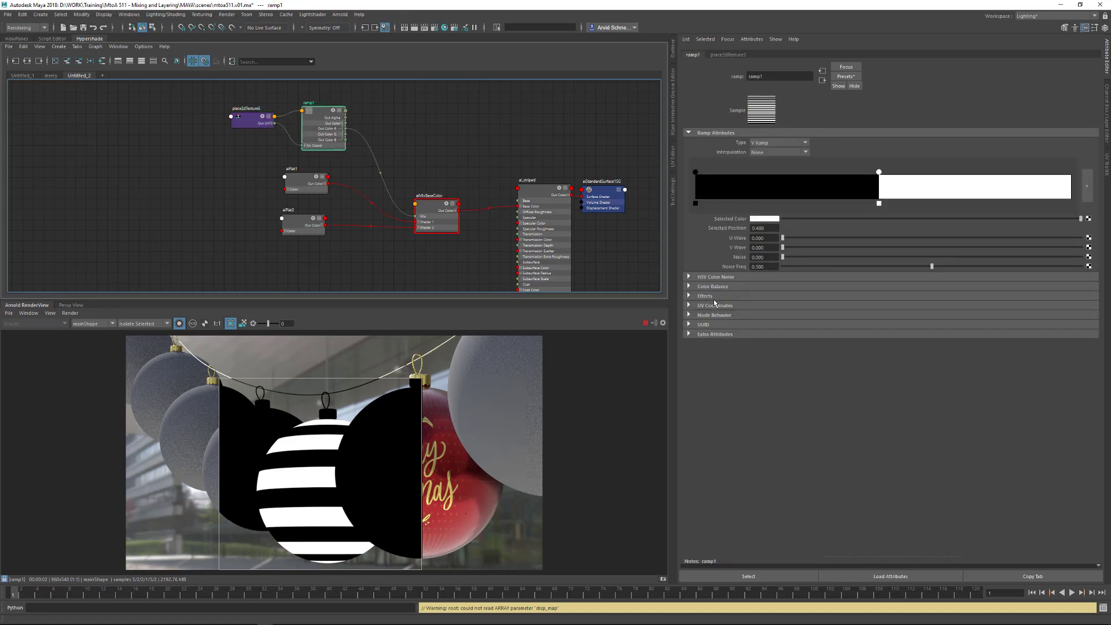
left_click(763, 145)
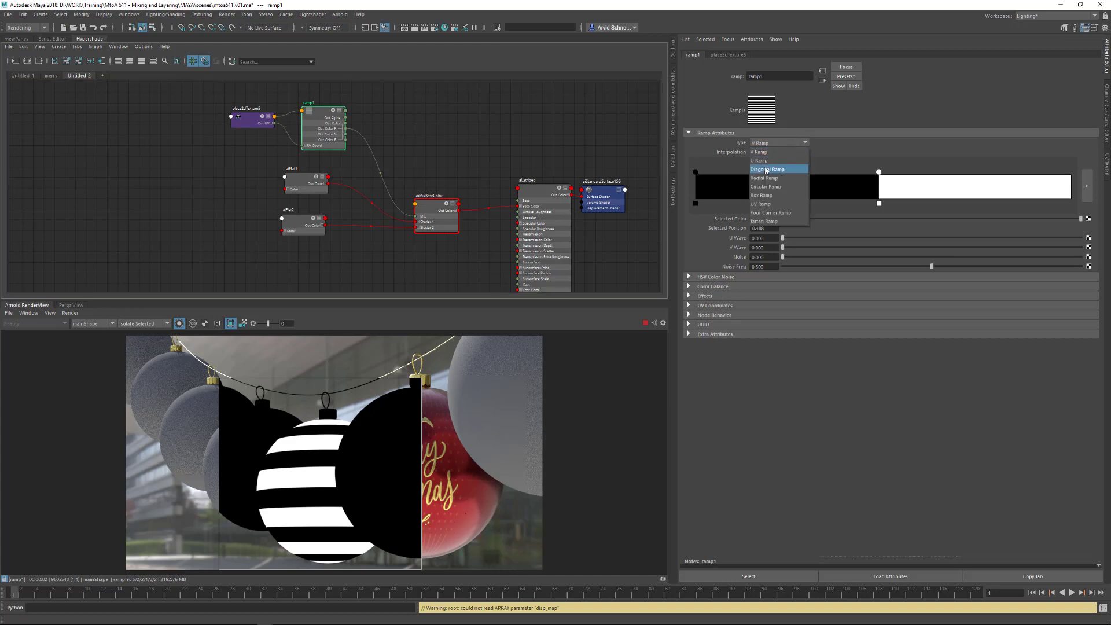
left_click(765, 170)
left_click(767, 143)
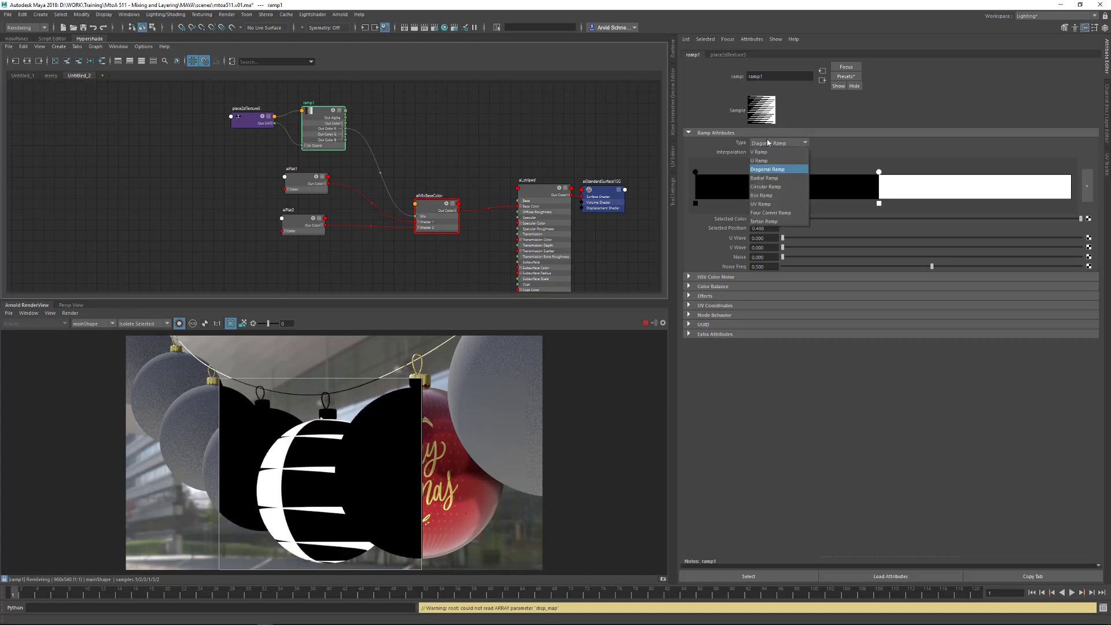
left_click(765, 202)
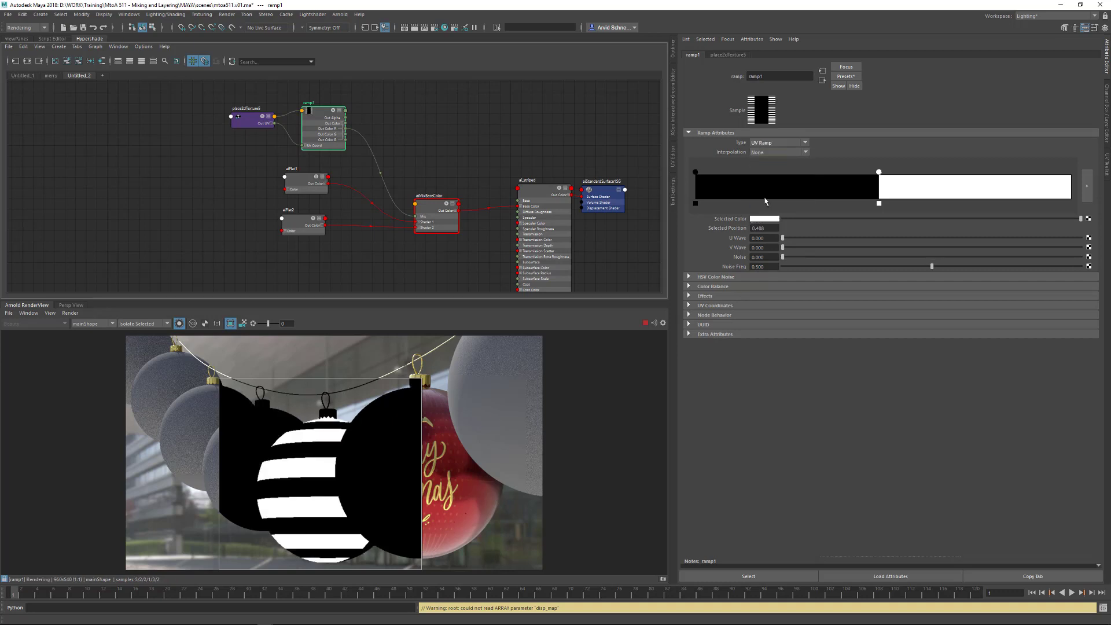
left_click(766, 143)
left_click(765, 153)
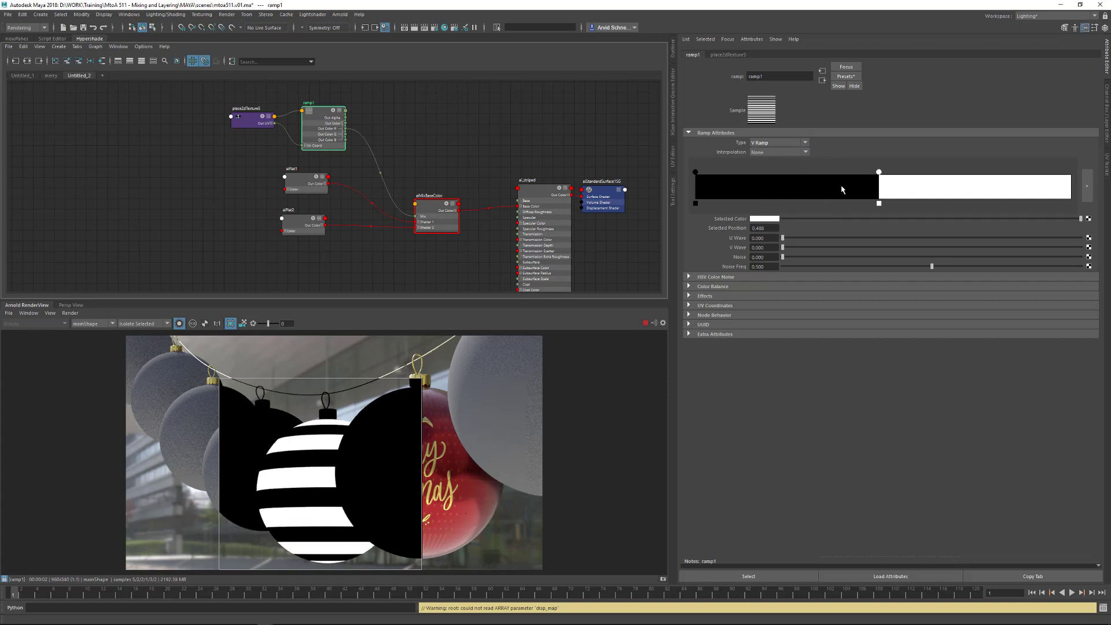
Set the ramp's interpolation to Smooth and move its black stop to about 0.385
left_click(763, 153)
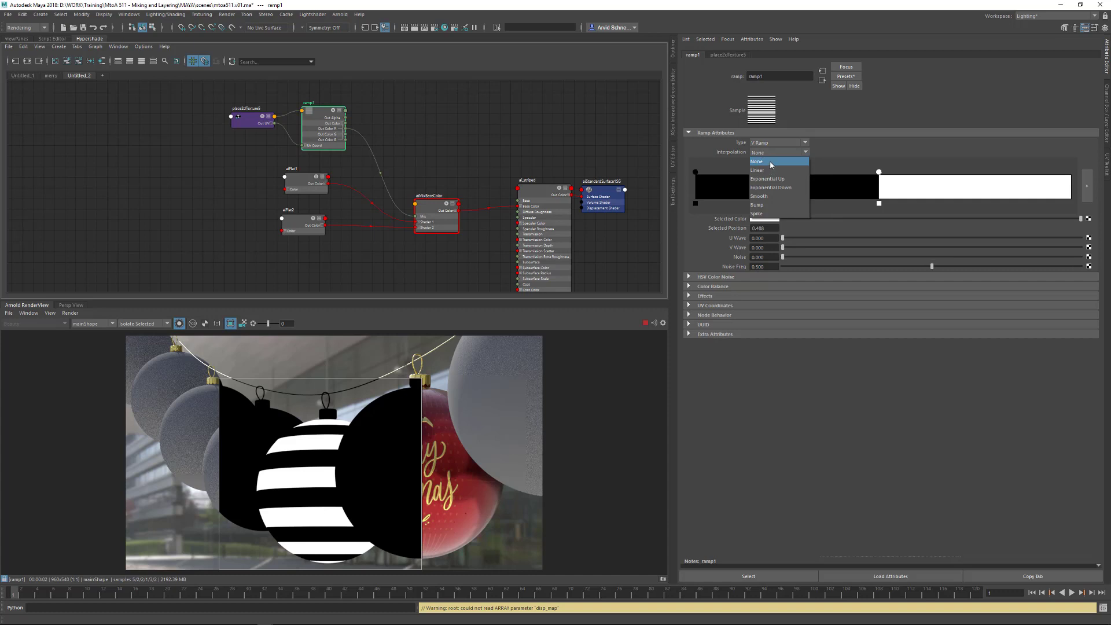
left_click(771, 196)
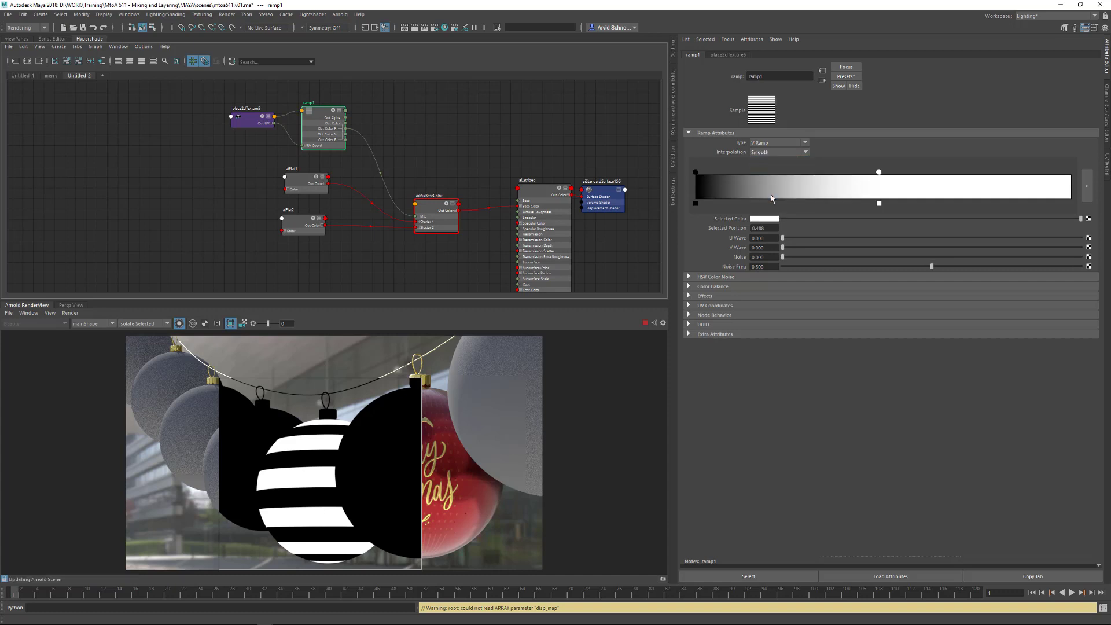
left_click_drag(696, 173, 843, 187)
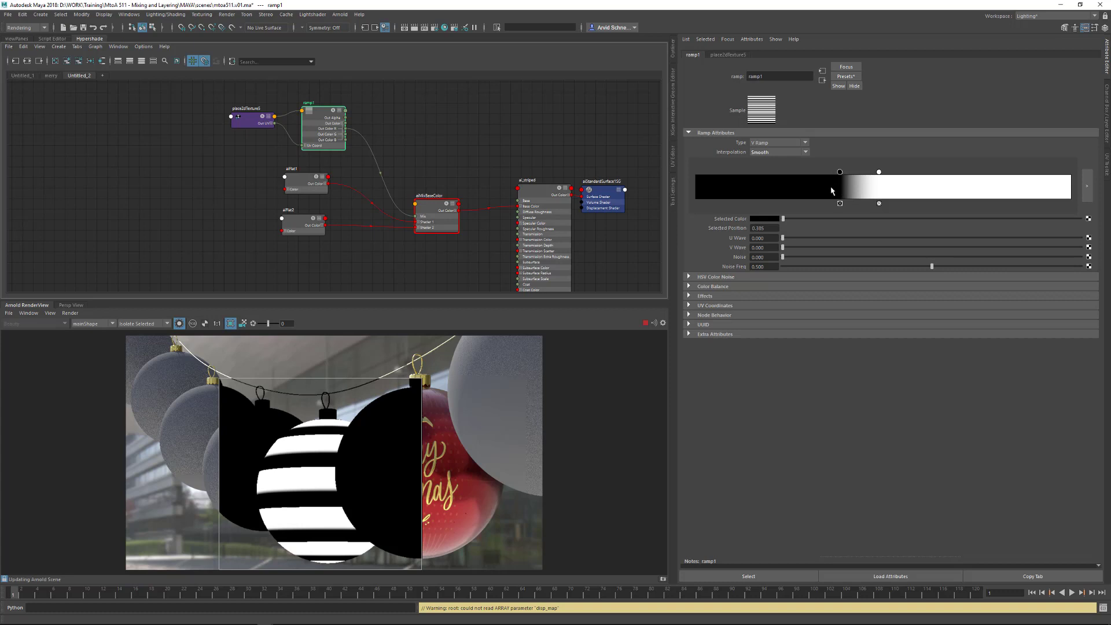
Add a white stop at position 0 of the ramp and a black stop at about 0.226
left_click(696, 191)
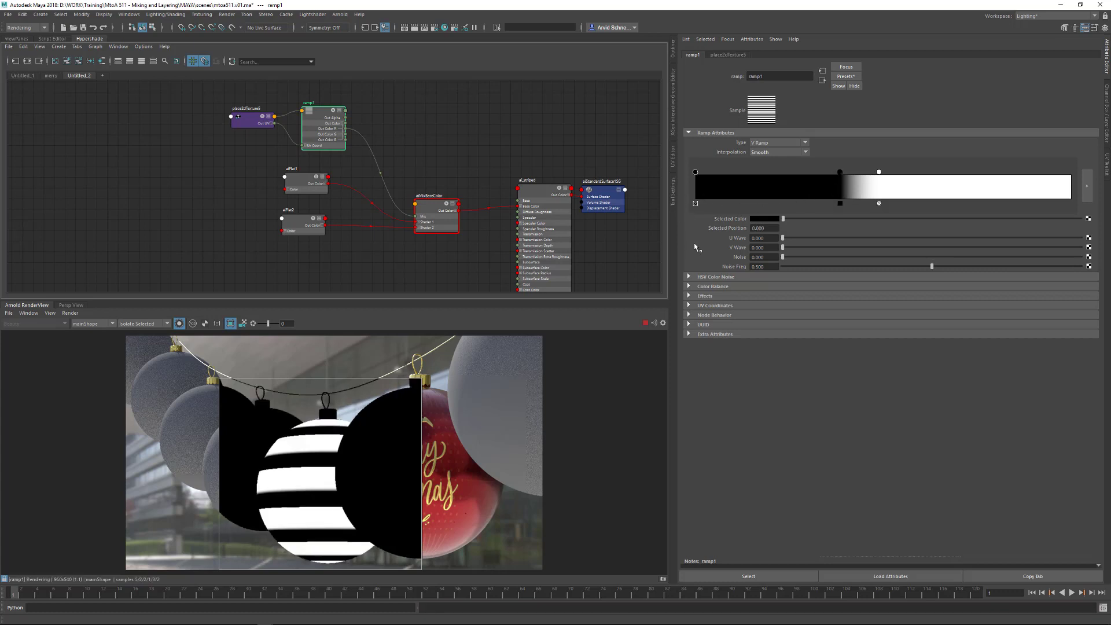
left_click_drag(783, 219, 1081, 218)
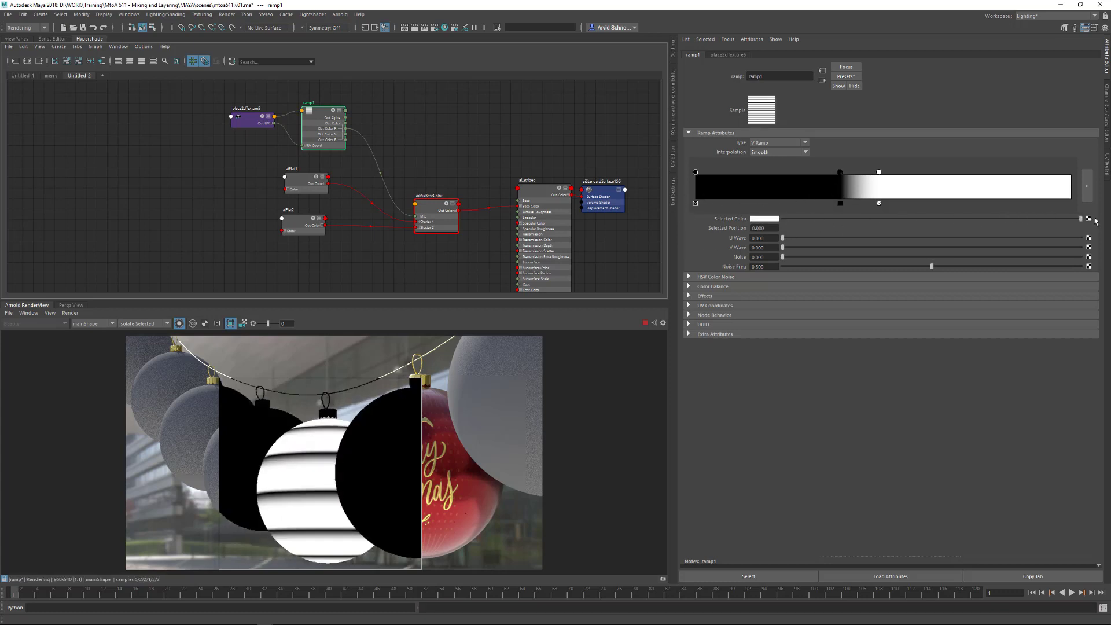
left_click(781, 186)
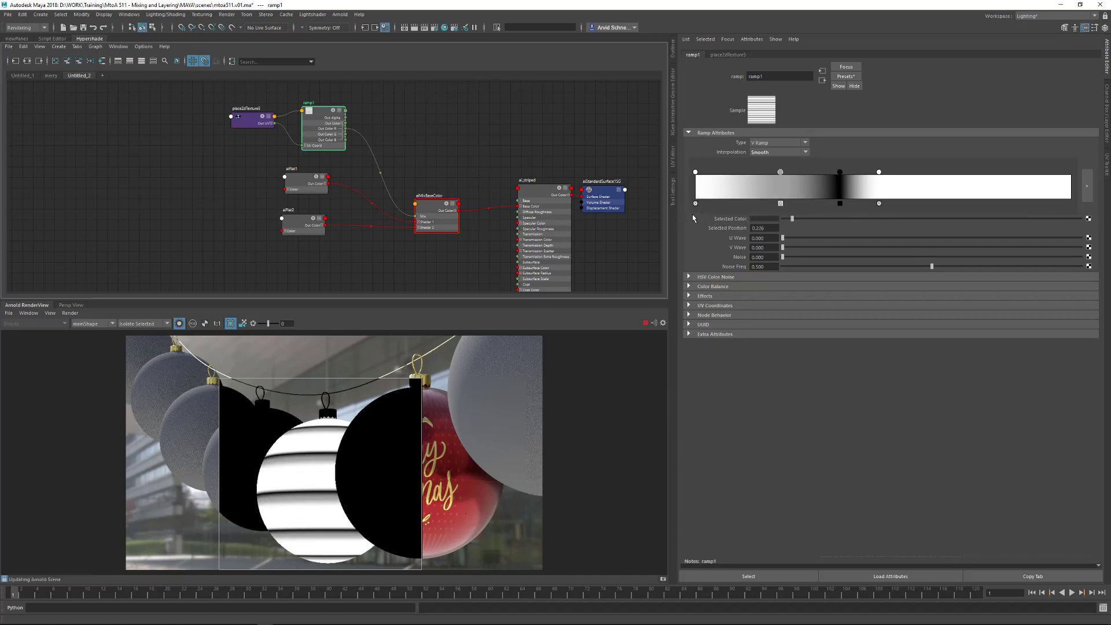
left_click_drag(792, 218, 783, 218)
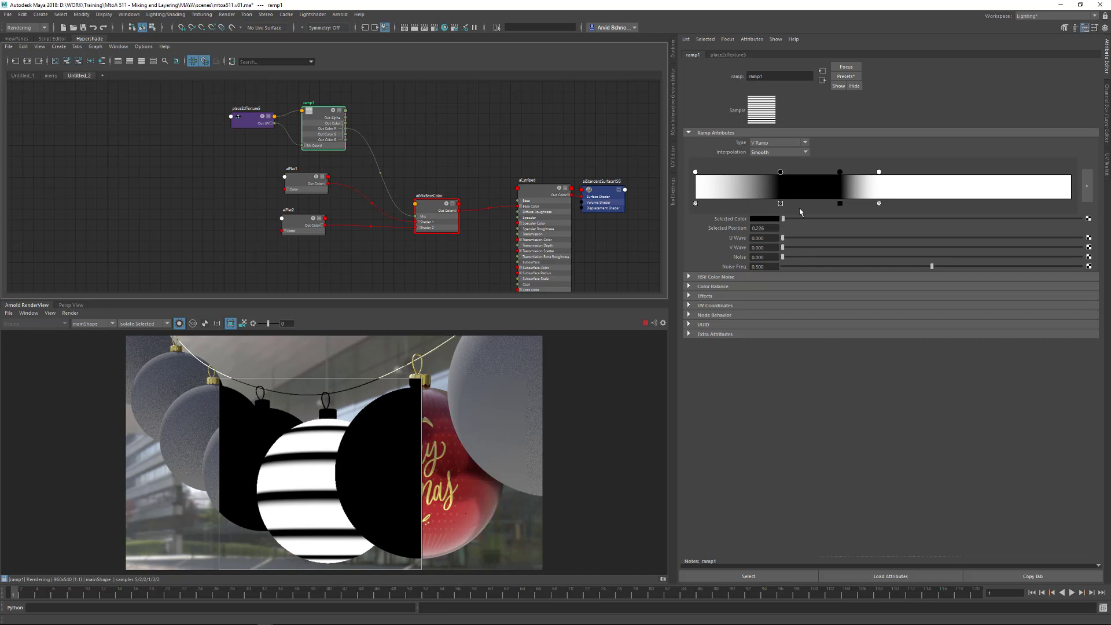
Widen the ramp's black band, moving the white stops to about 0.17 and 0.77 and the second black stop to about 0.73
left_click_drag(879, 173, 881, 173)
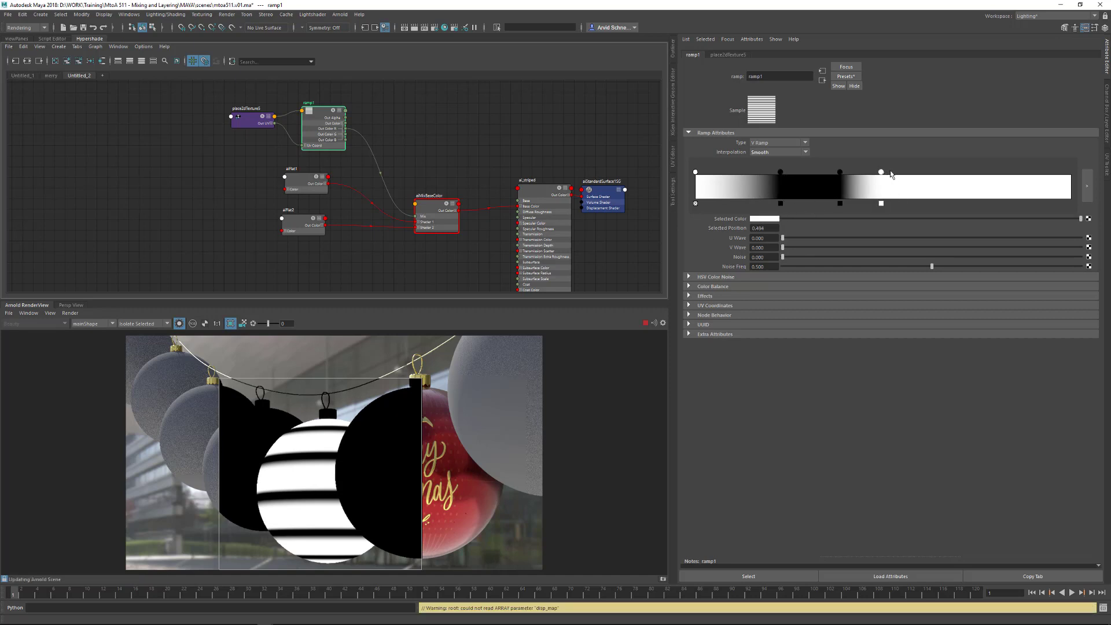
left_click_drag(1074, 180, 1074, 180)
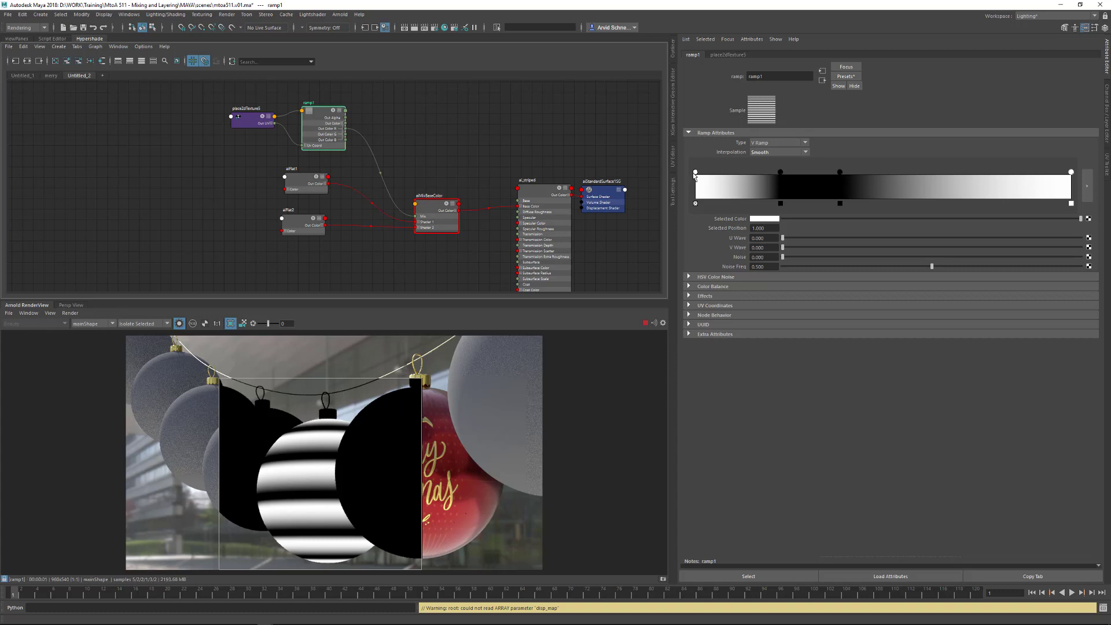
left_click_drag(696, 173, 761, 184)
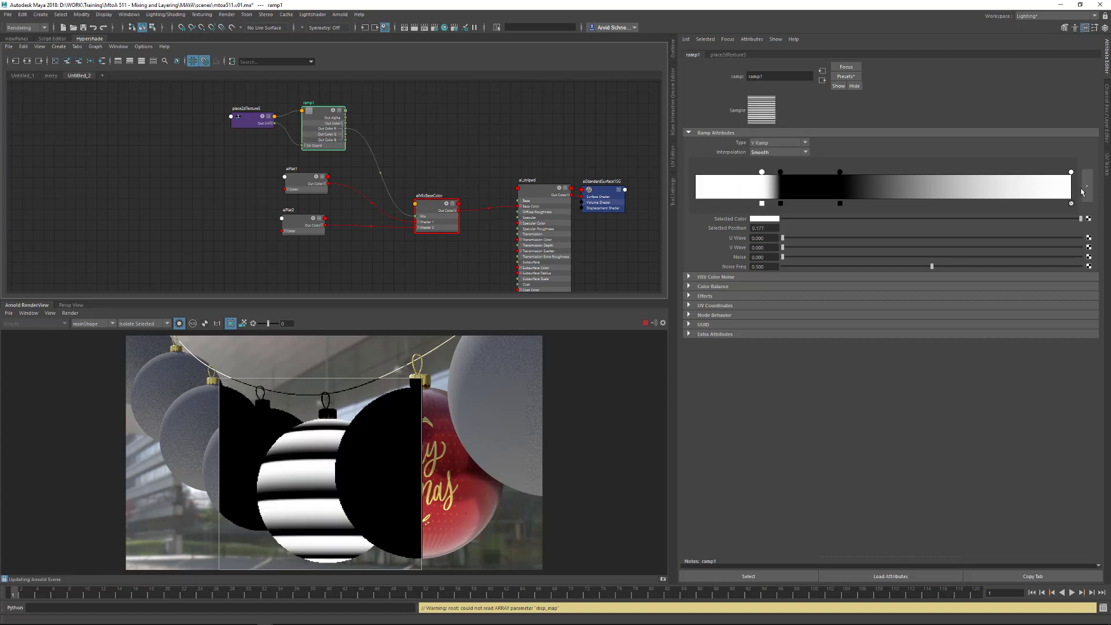
left_click_drag(839, 172, 868, 172)
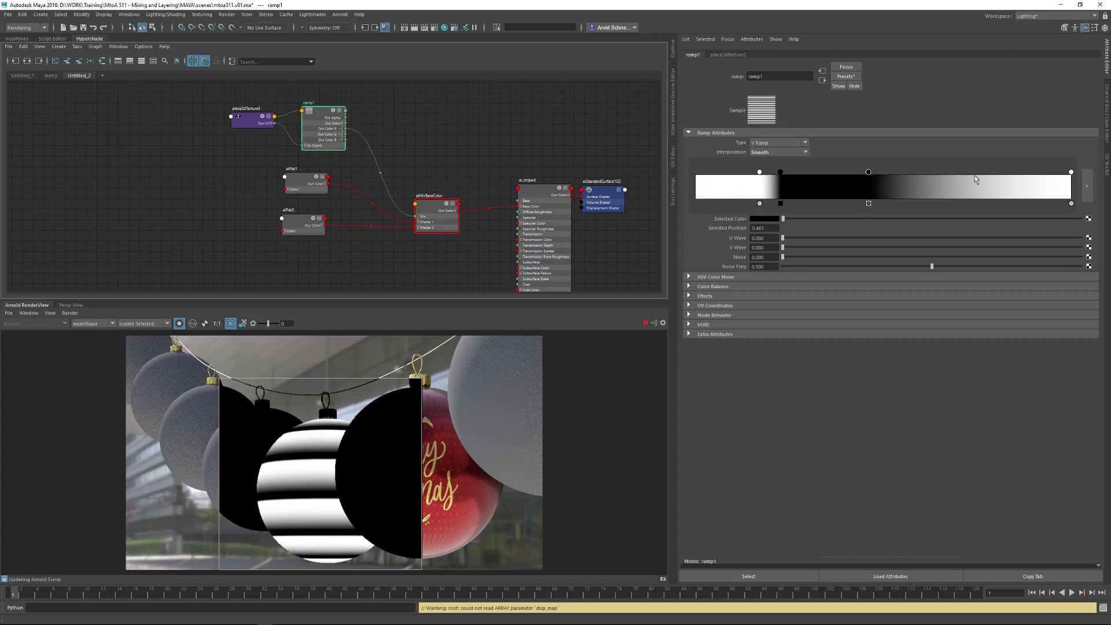
left_click_drag(971, 174, 969, 171)
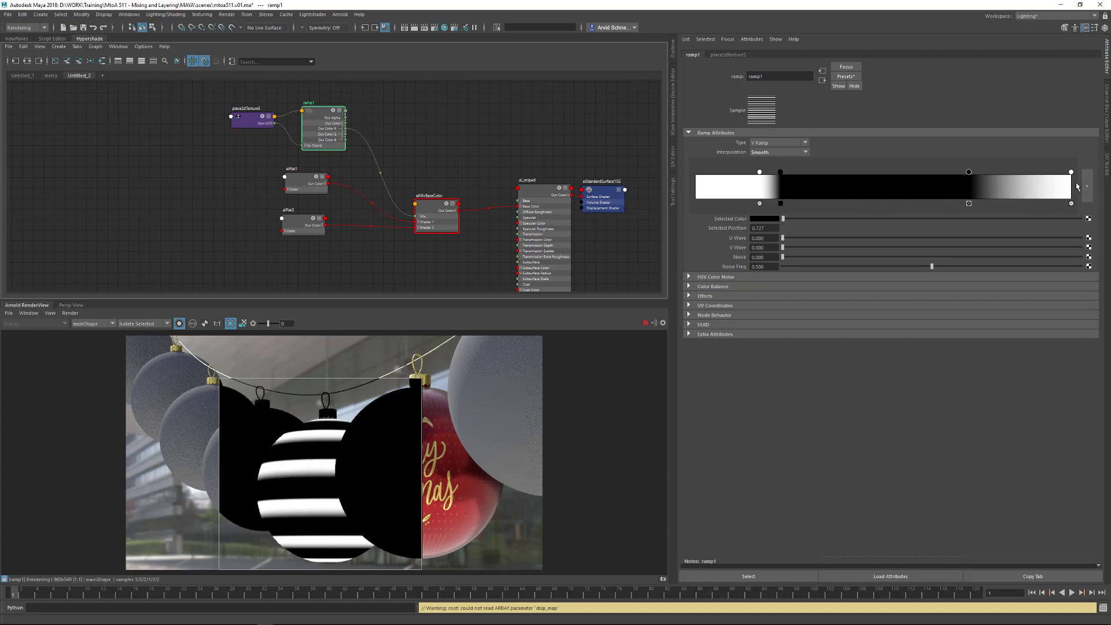
left_click_drag(1070, 173, 984, 175)
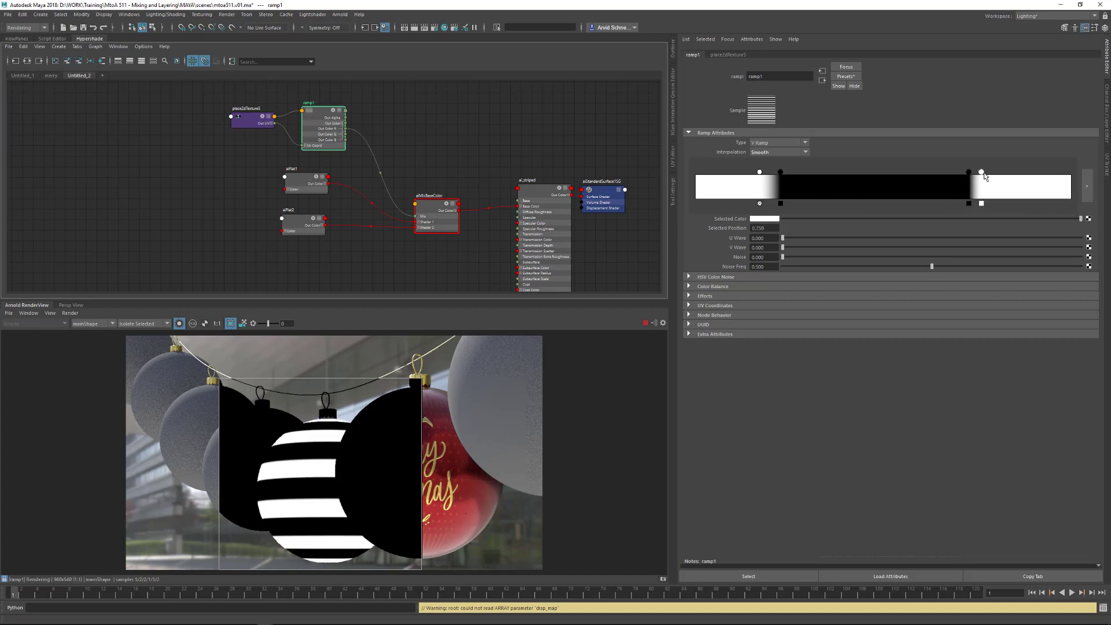
Fine-tune the ramp's black stops to about 0.22 and 0.734 for similarly soft edges on both sides of the band
left_click(969, 172)
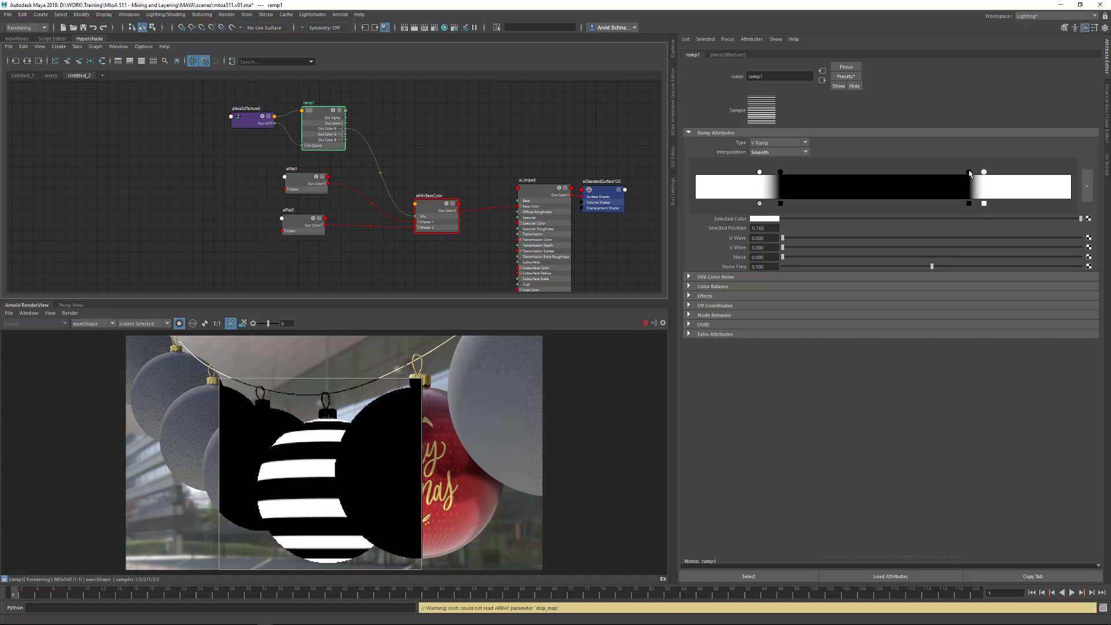
left_click_drag(969, 172, 977, 172)
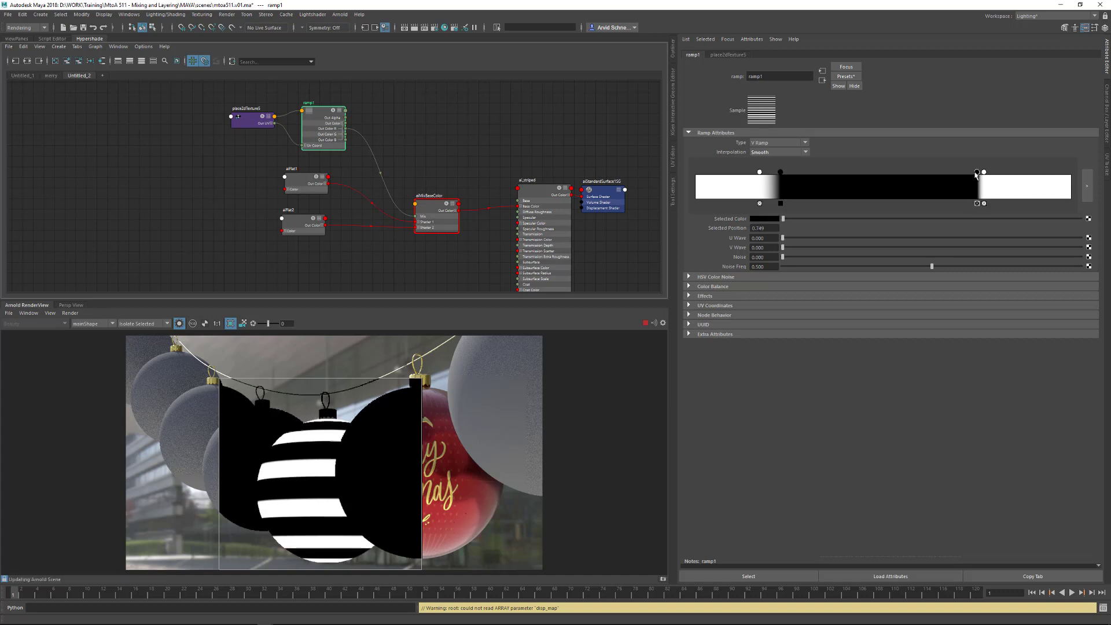
left_click(780, 172)
left_click_drag(780, 172, 778, 171)
left_click_drag(977, 172, 972, 172)
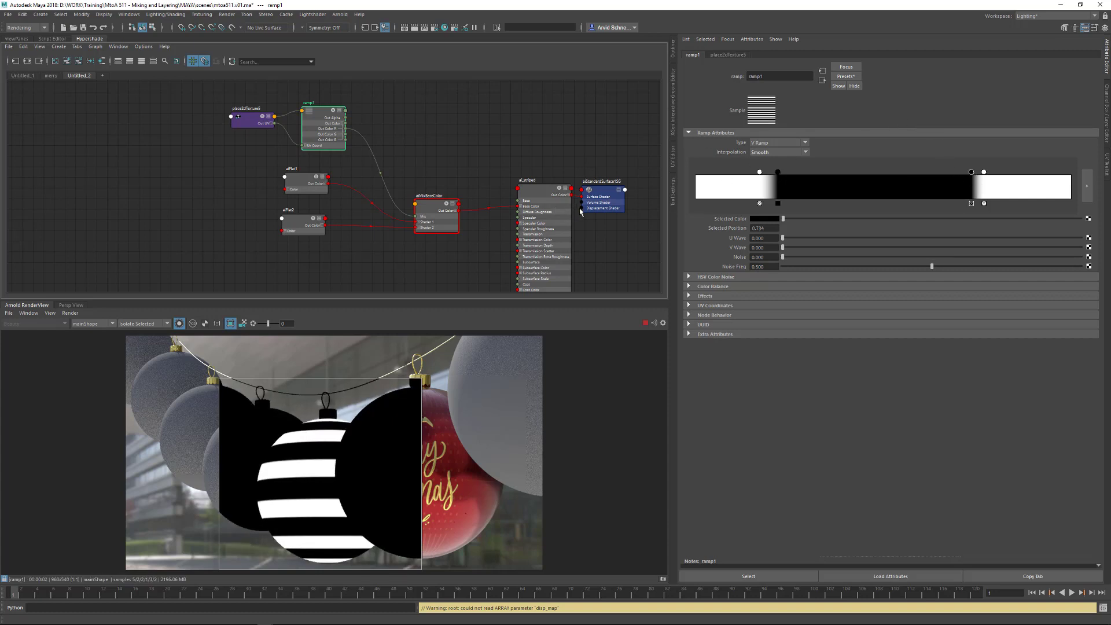
Preview the aiMixBaseColor node on its own in the isolated render
left_click(446, 159)
left_click(431, 207)
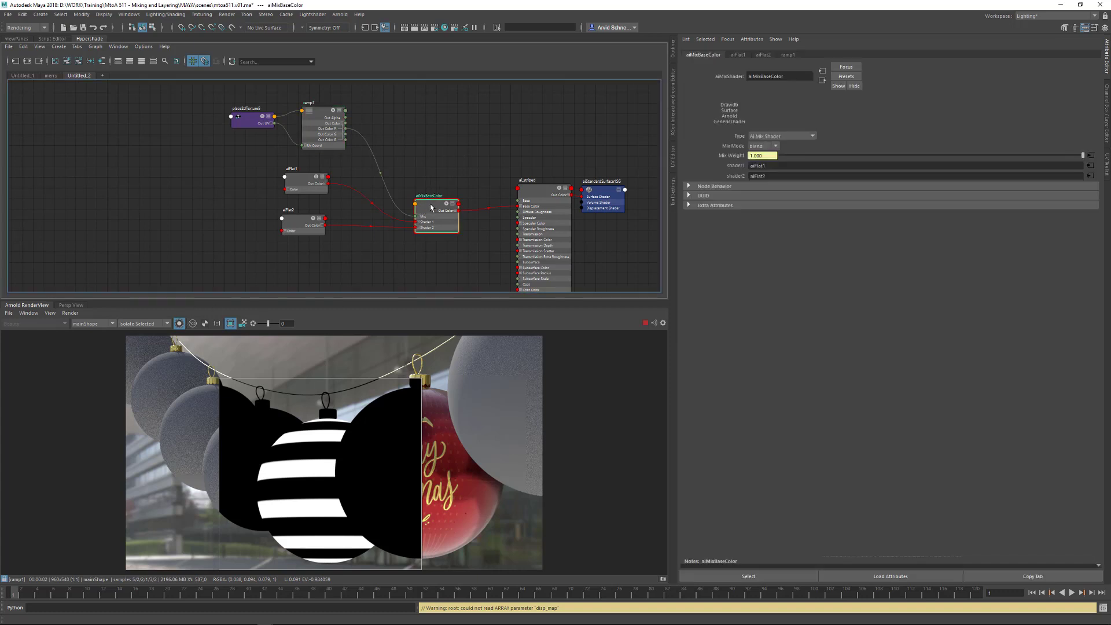
left_click(422, 161)
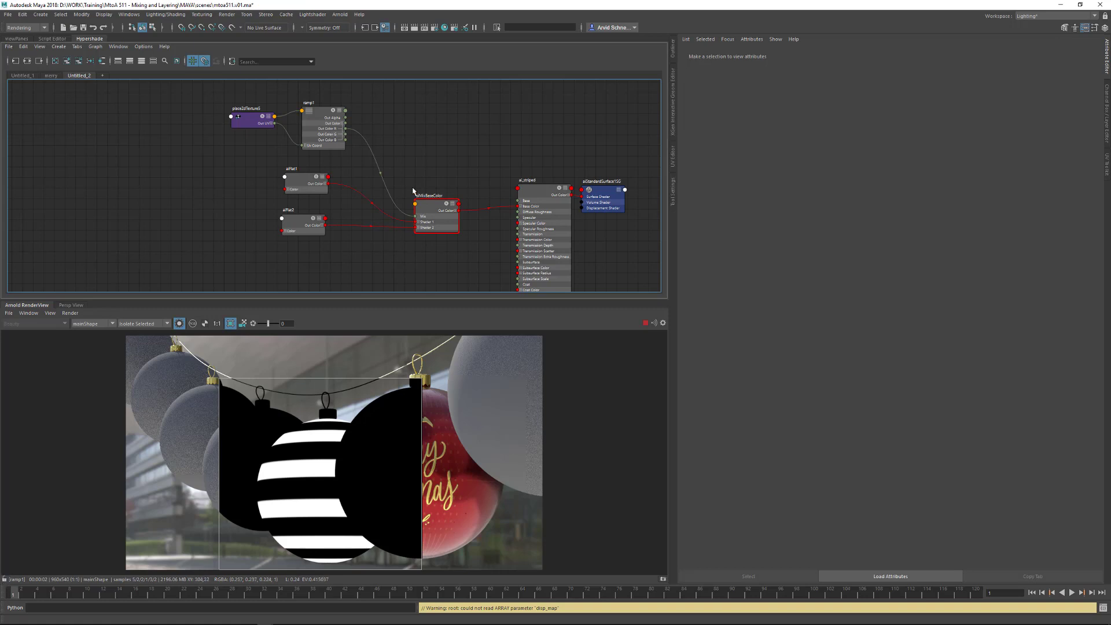
left_click(433, 211)
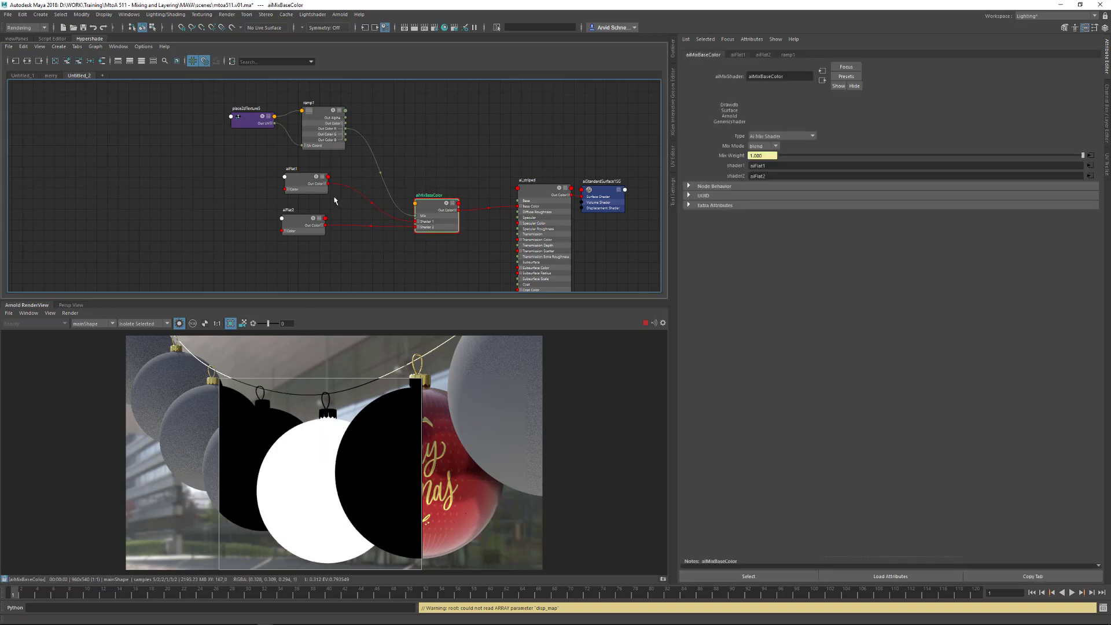
Select the aiFlat1 node, check the Christmas ornament reference image in the browser, and return to Maya
left_click(304, 185)
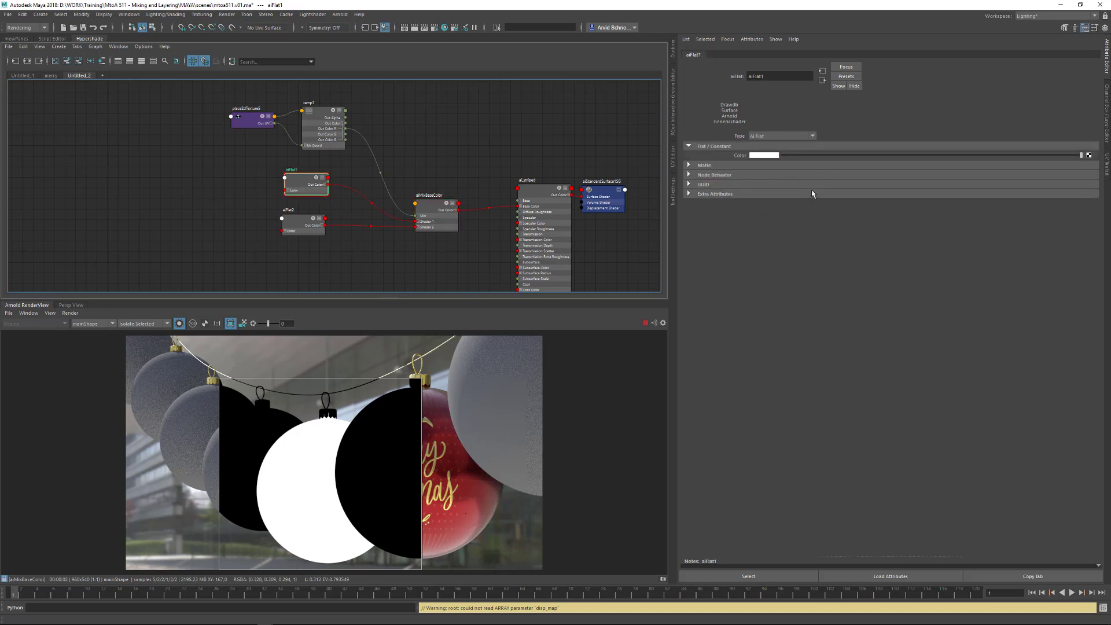
key("alt+Tab")
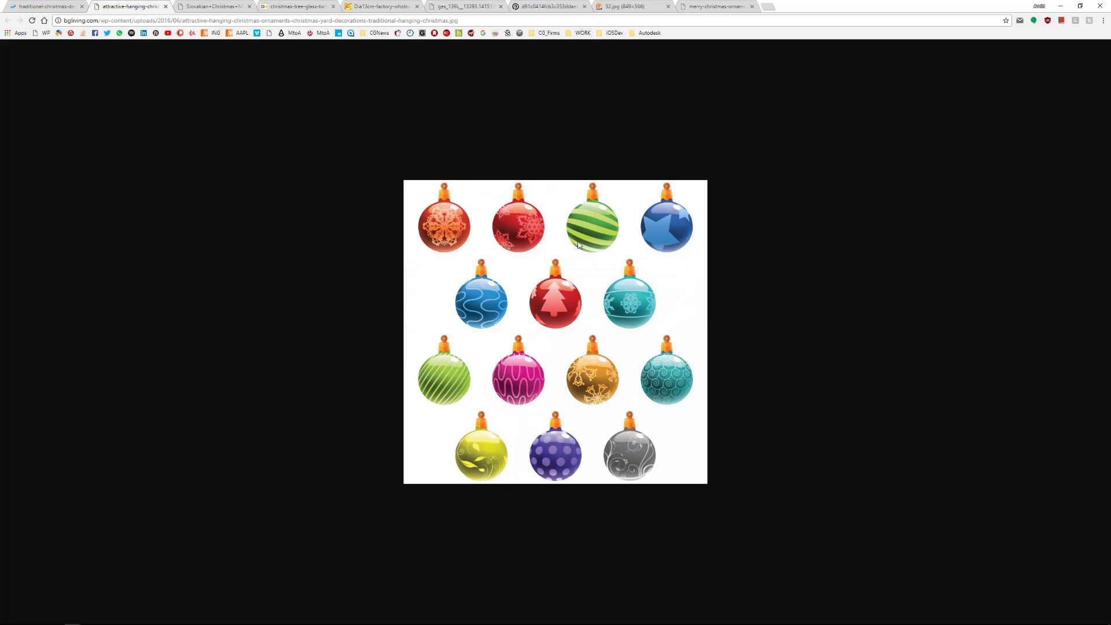
key("alt+Tab")
key("alt+Tab")
key("alt+Tab")
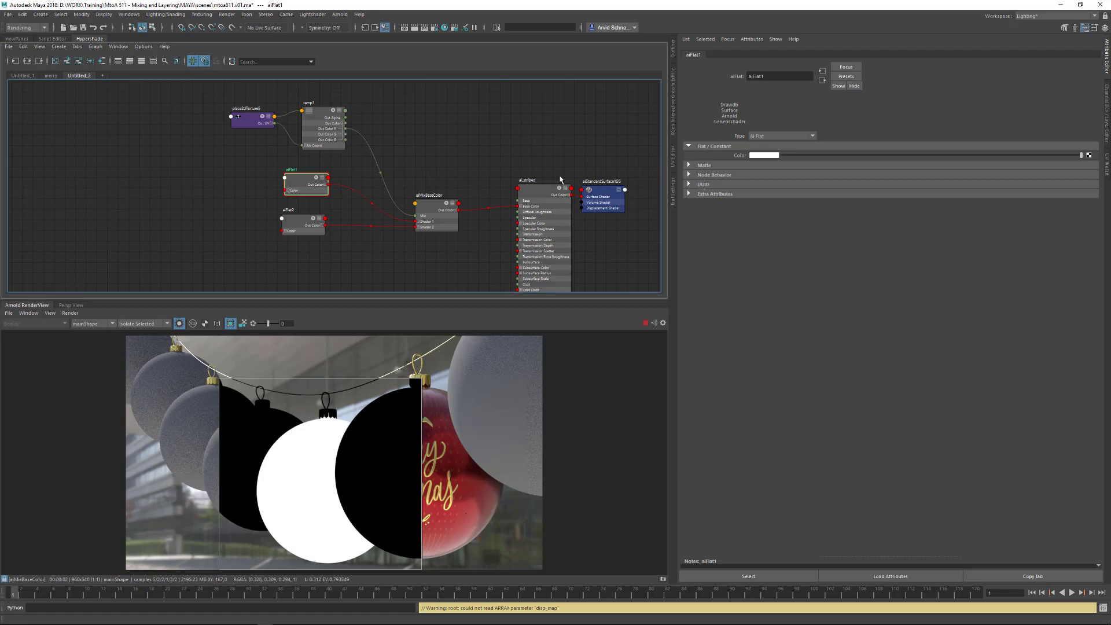
Set aiFlat1's color to a bright green with saturation 0.942 and value 0.643
left_click(754, 156)
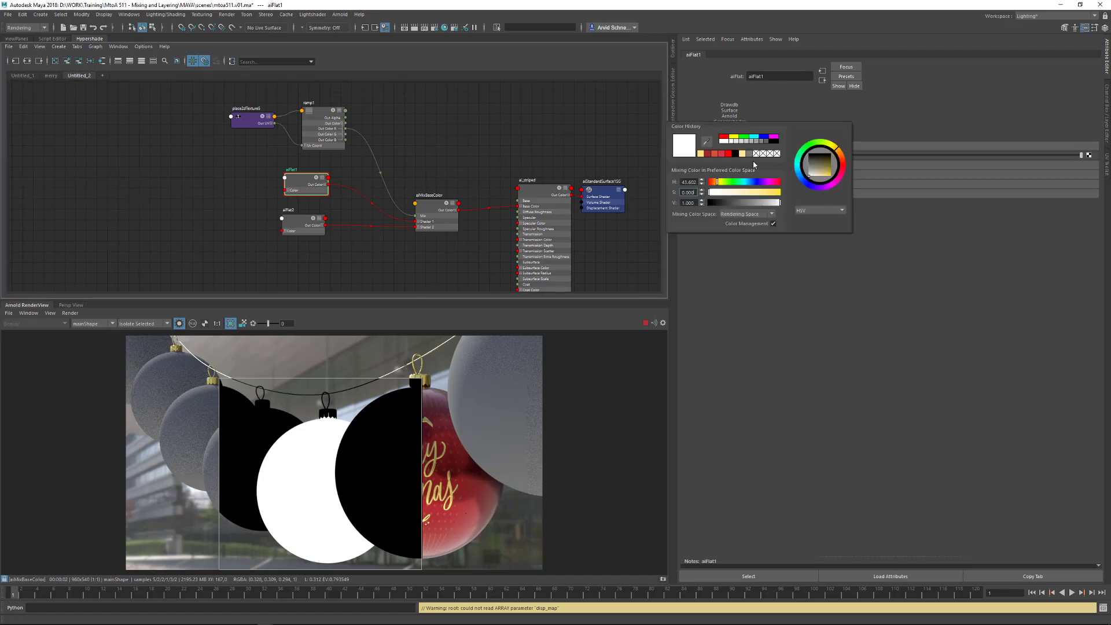
left_click(715, 154)
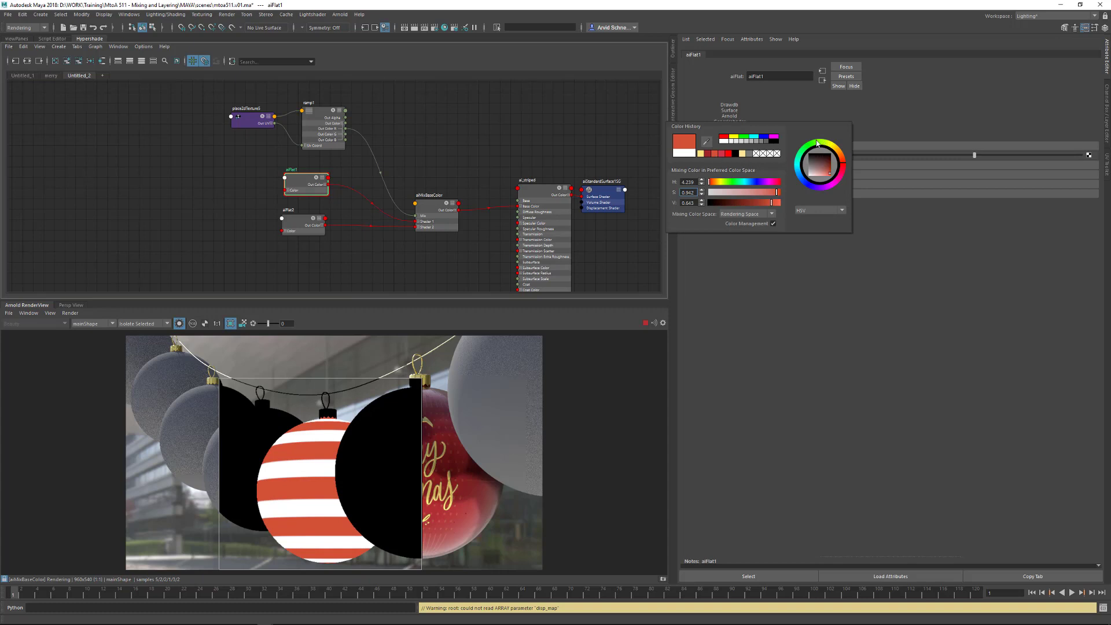
left_click_drag(818, 143, 806, 151)
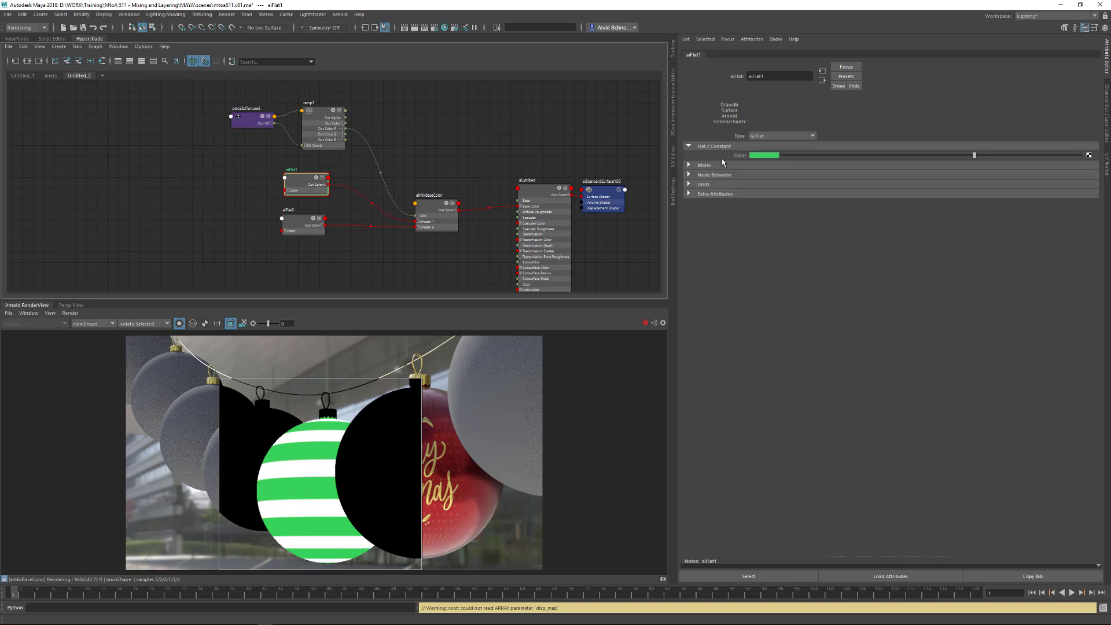
Set aiFlat2's color to the same green as aiFlat1, darkened to a value of about 0.107
left_click(297, 217)
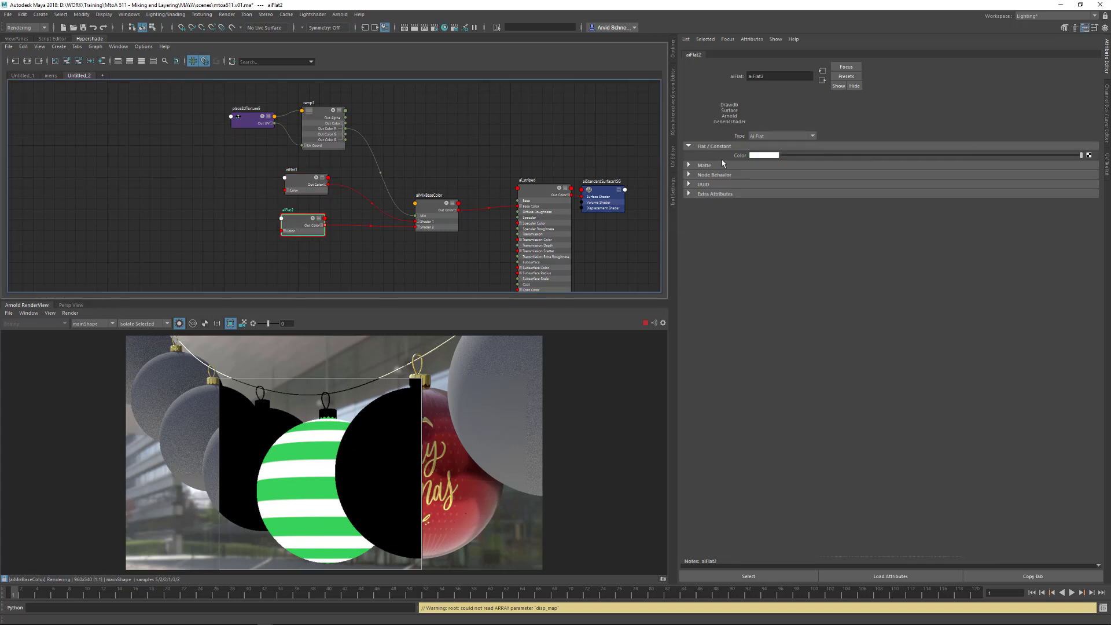
left_click(763, 156)
left_click(707, 149)
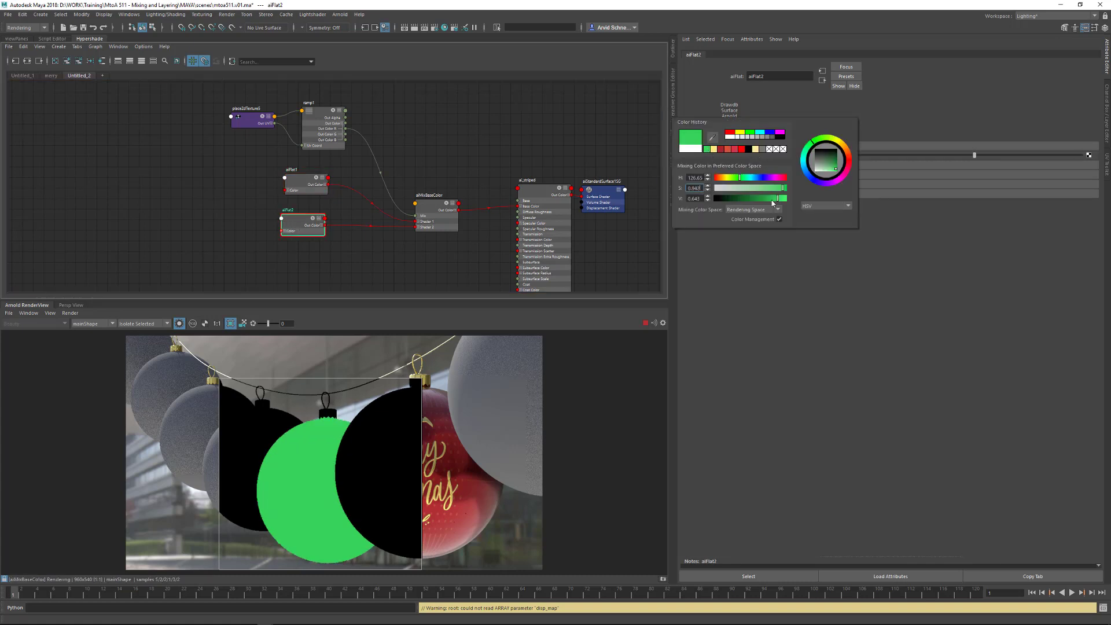
left_click(743, 198)
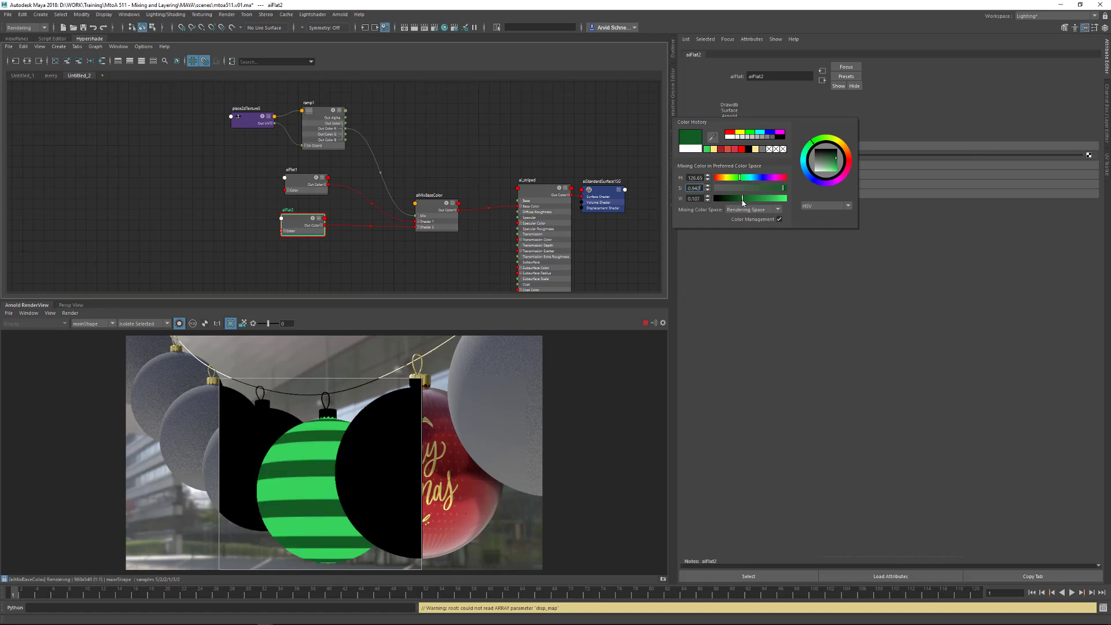
Darken aiFlat2's color to a value of 0.067 and switch the render back from the isolated node to full shading
left_click(733, 199)
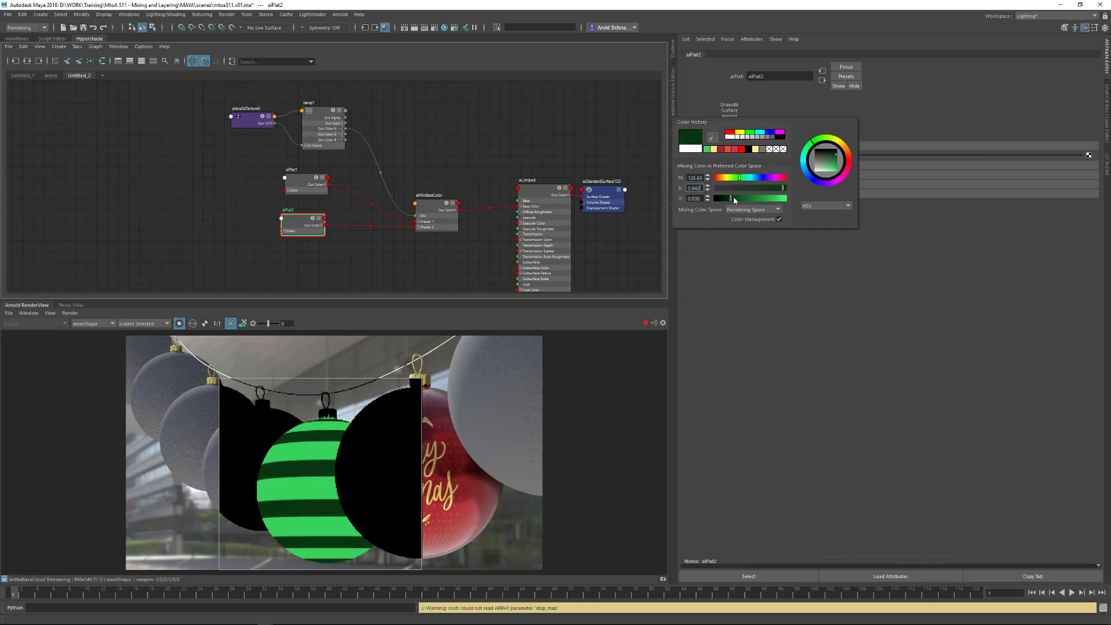
left_click(737, 198)
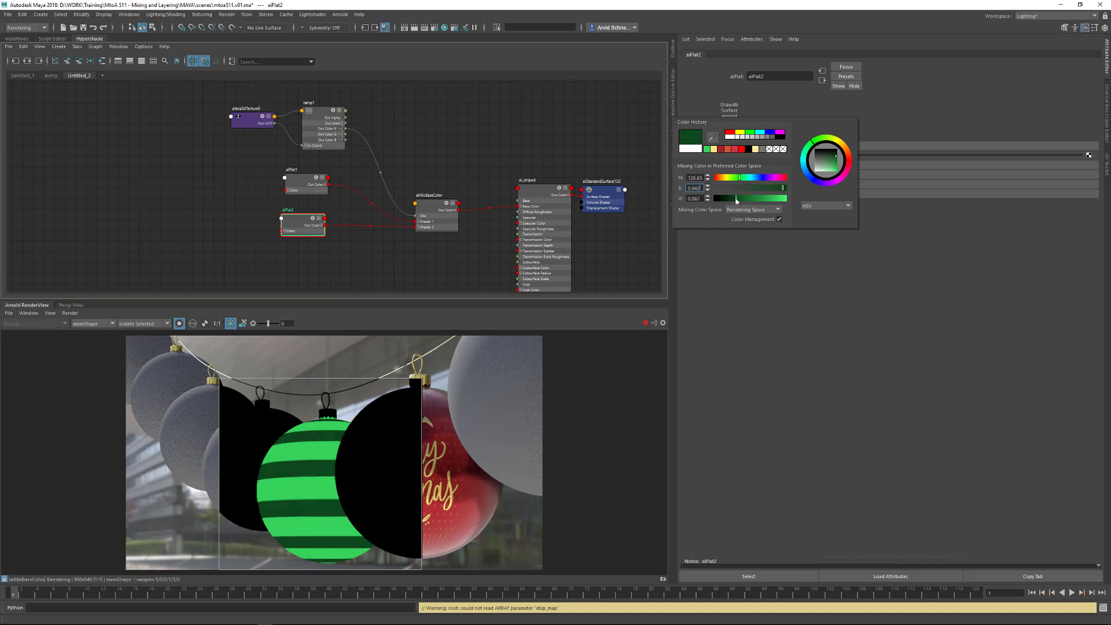
left_click(501, 130)
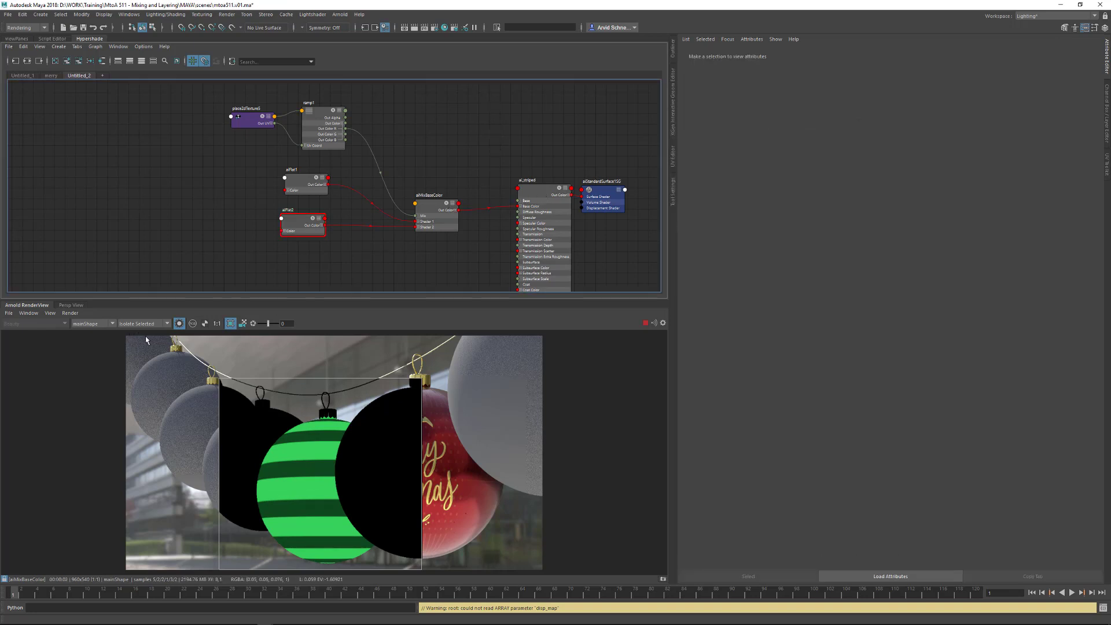
left_click(180, 324)
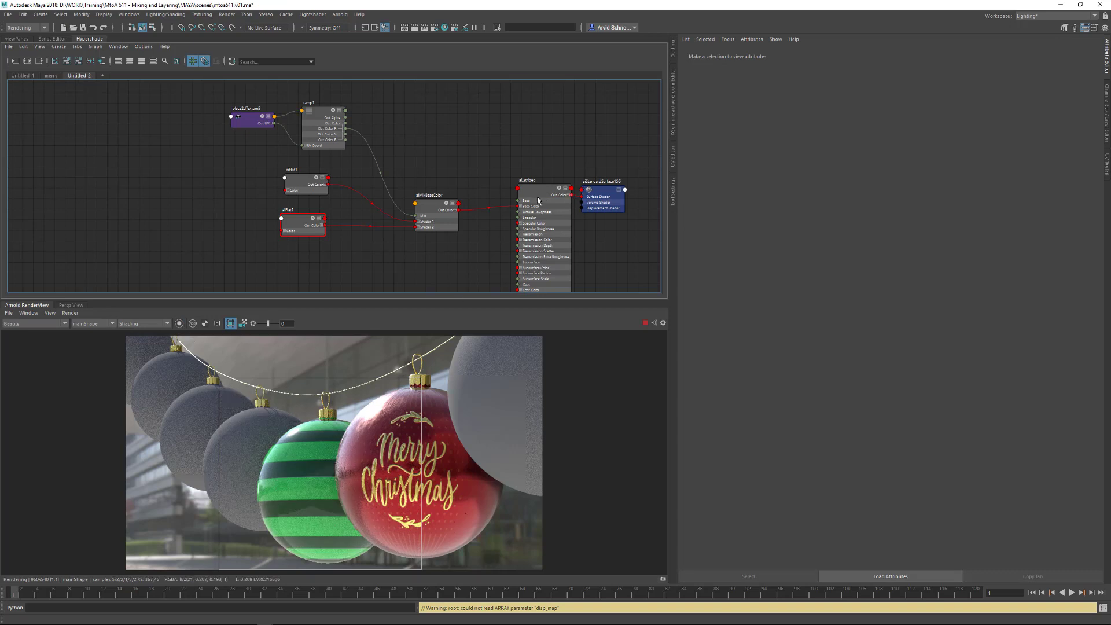
Set the ai_striped shader's metalness to 1 and its specular roughness to about 0.564
left_click_drag(550, 194, 546, 193)
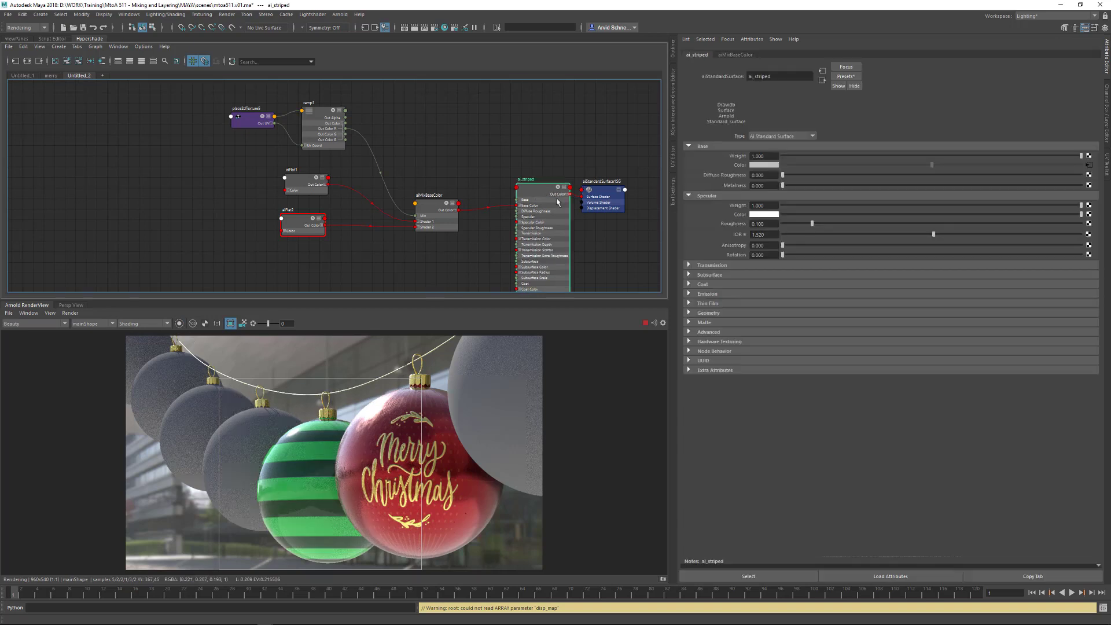
left_click_drag(769, 185, 738, 183)
type("1")
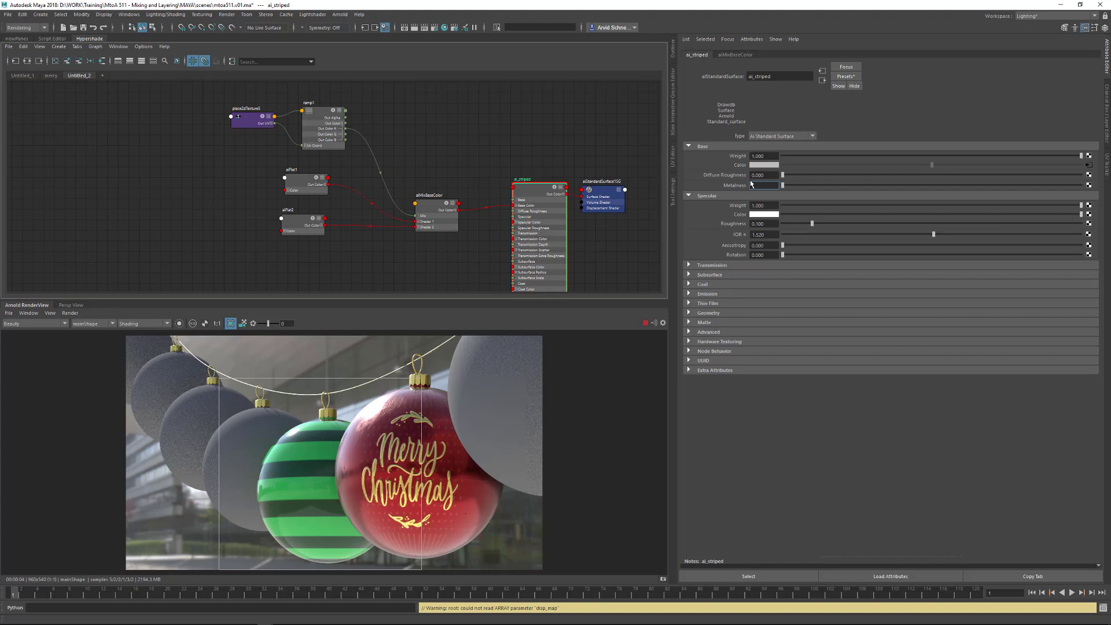
key("Return")
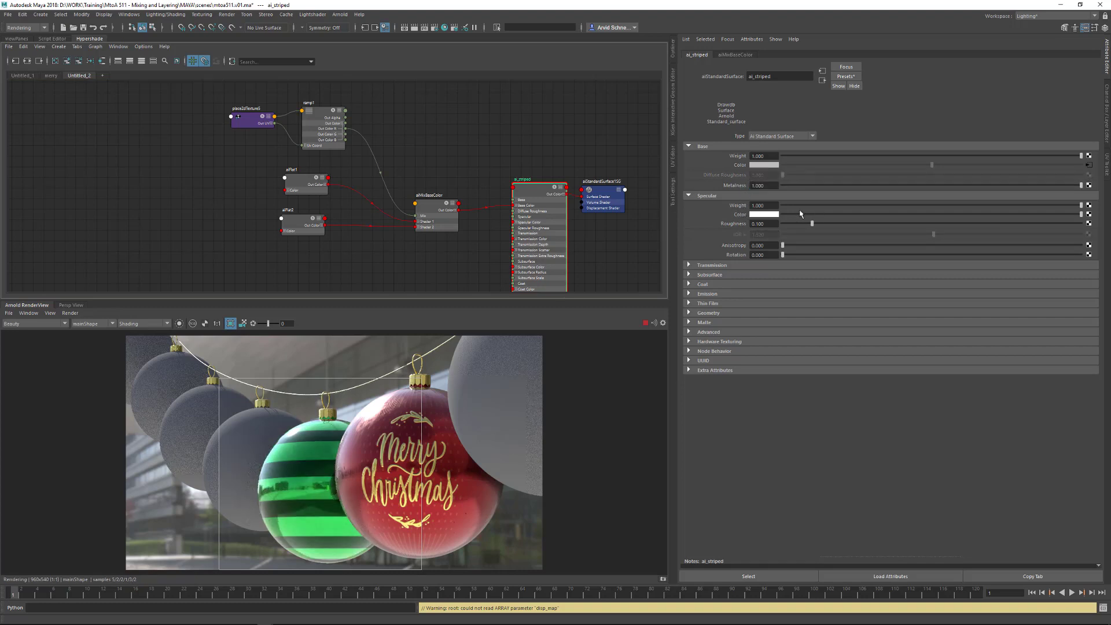
left_click(883, 224)
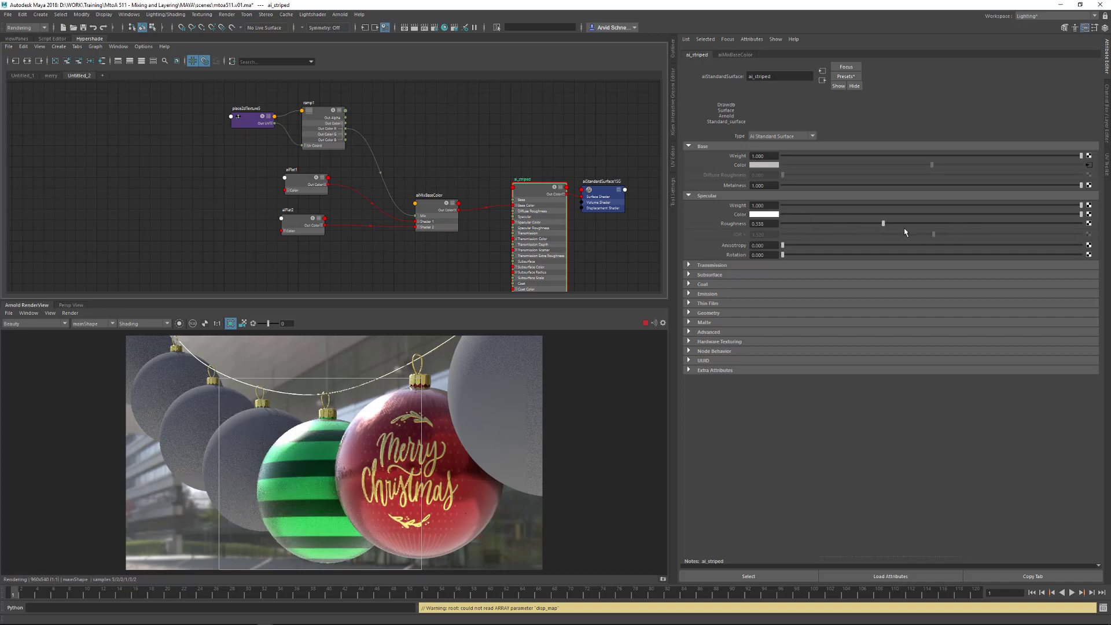
left_click(950, 224)
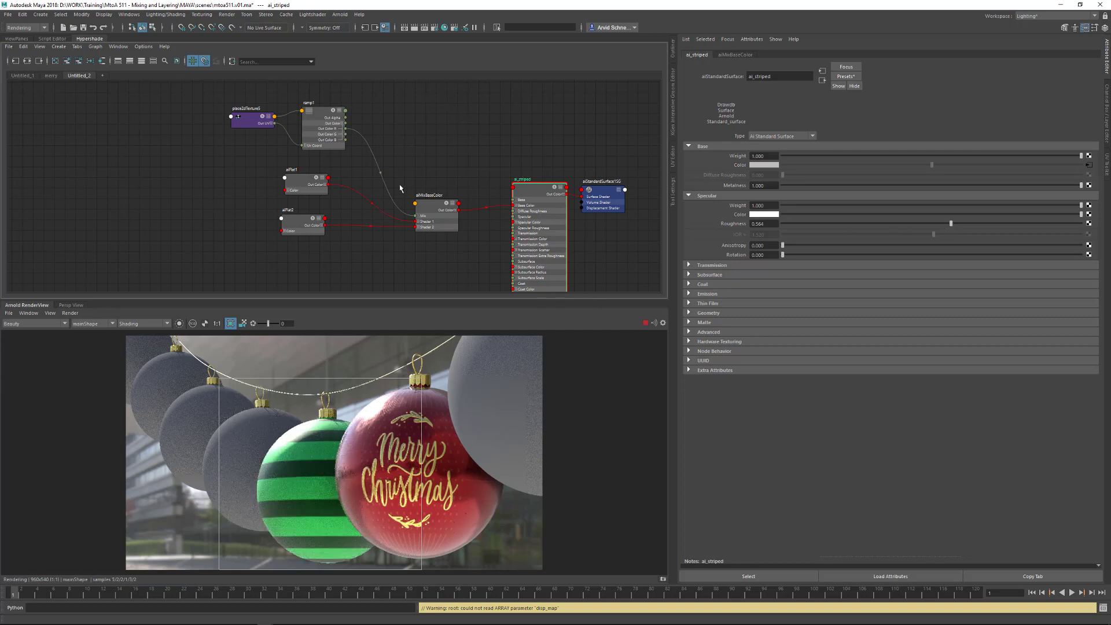
Move the place2dTexture5 node farther away from ramp1 to spread out the striped shader's graph
middle_click_drag(400, 188, 427, 164, "alt")
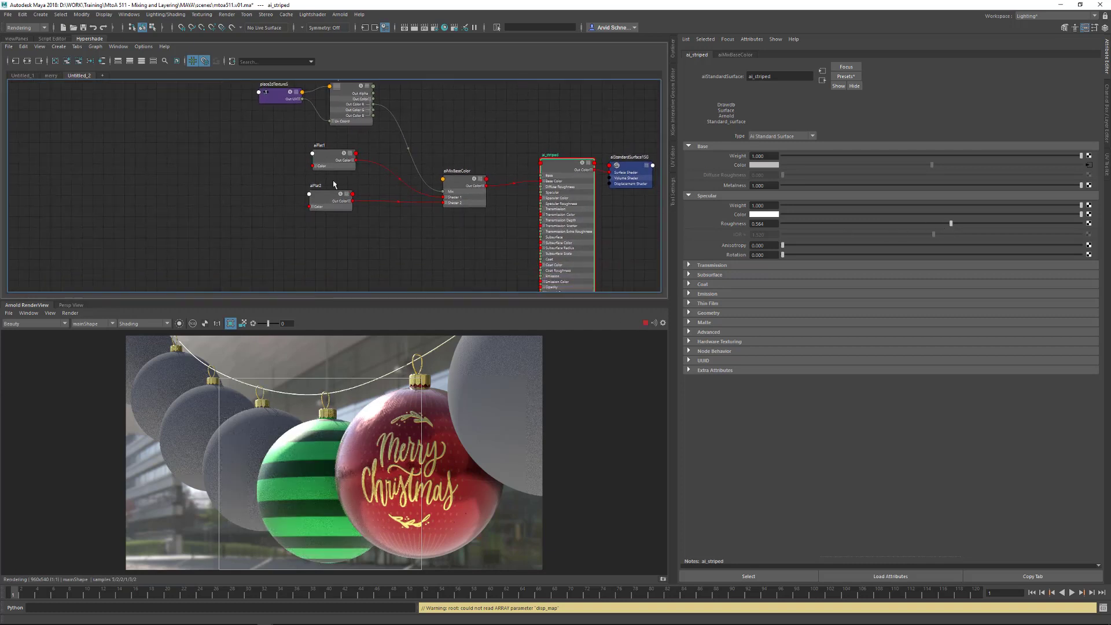
left_click_drag(333, 184, 469, 239)
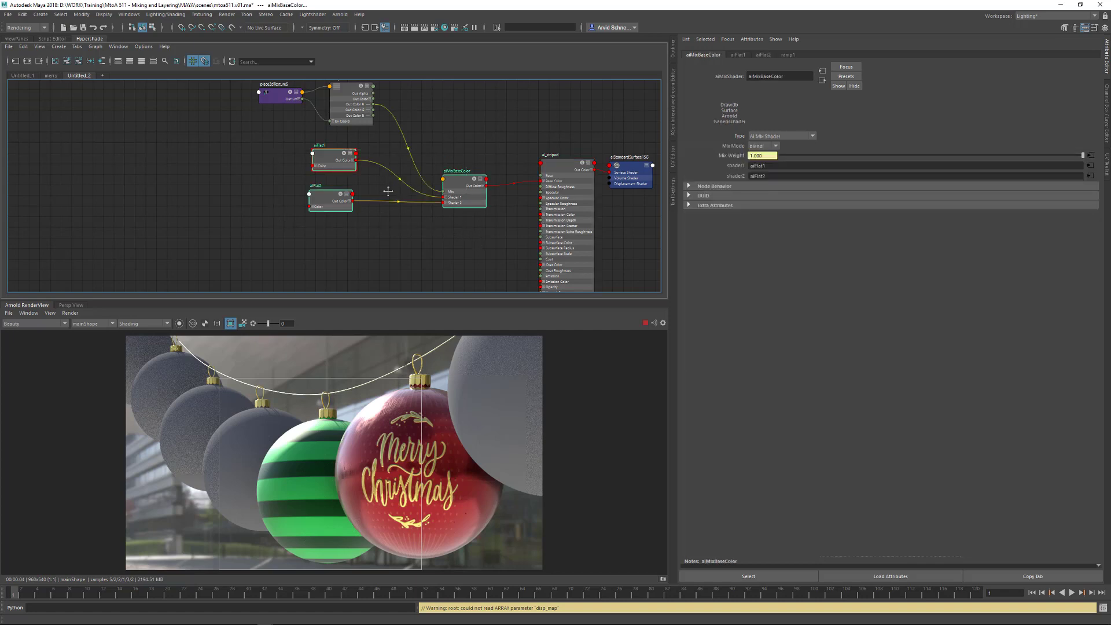
middle_click_drag(389, 191, 386, 218, "alt")
left_click(444, 161)
left_click_drag(274, 127, 230, 128)
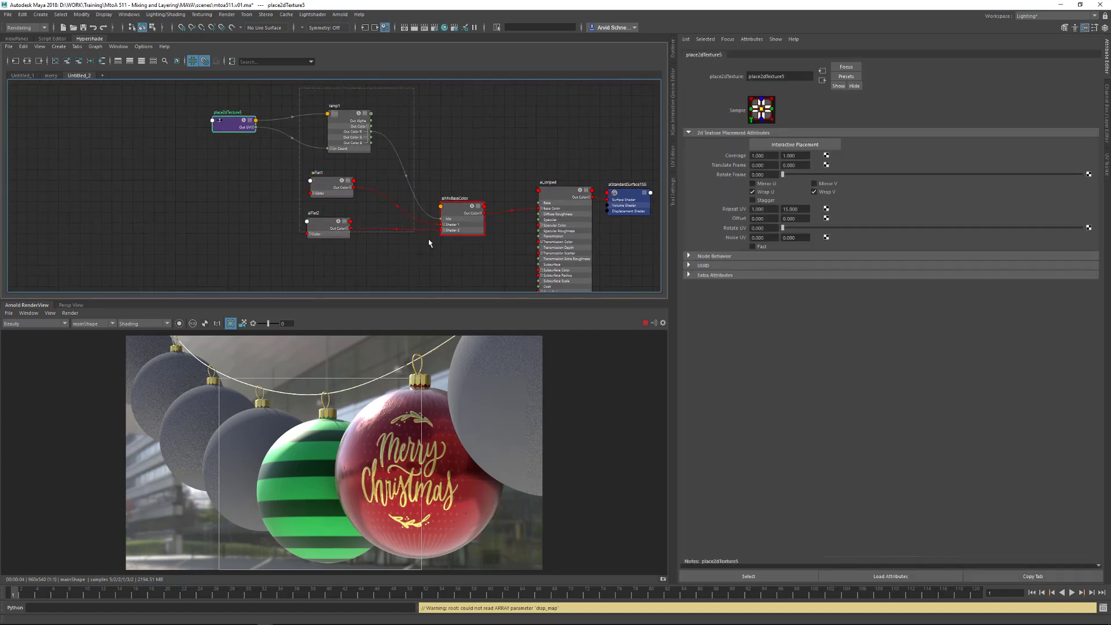
left_click_drag(430, 243, 461, 237)
Try duplicating aiMixBaseColor with its connections to the network, and discard the copy
left_click(459, 210)
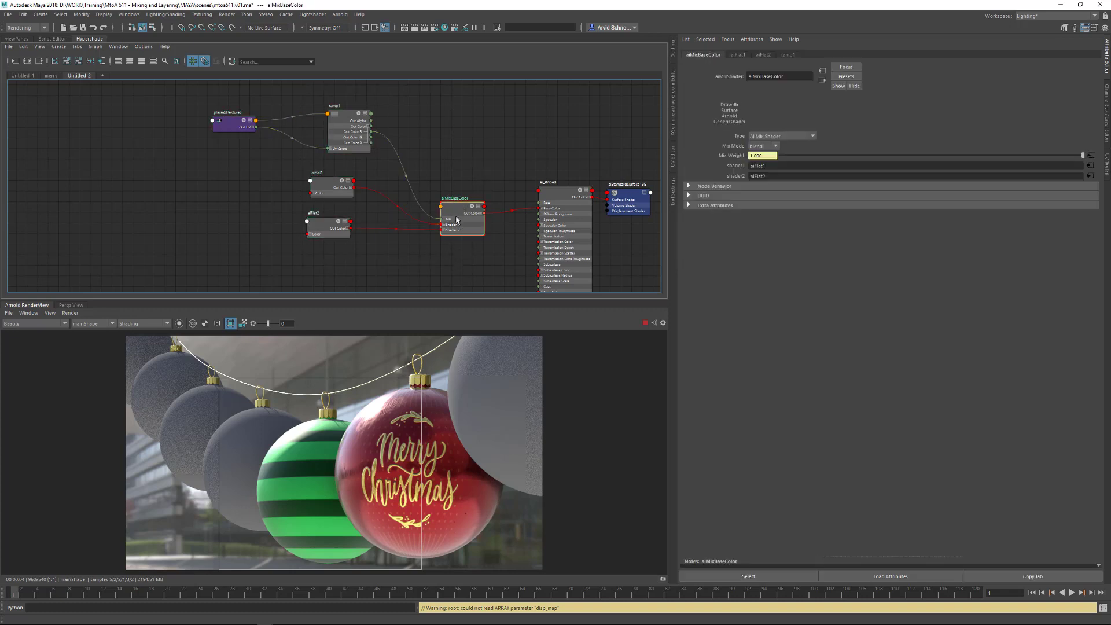
left_click(23, 46)
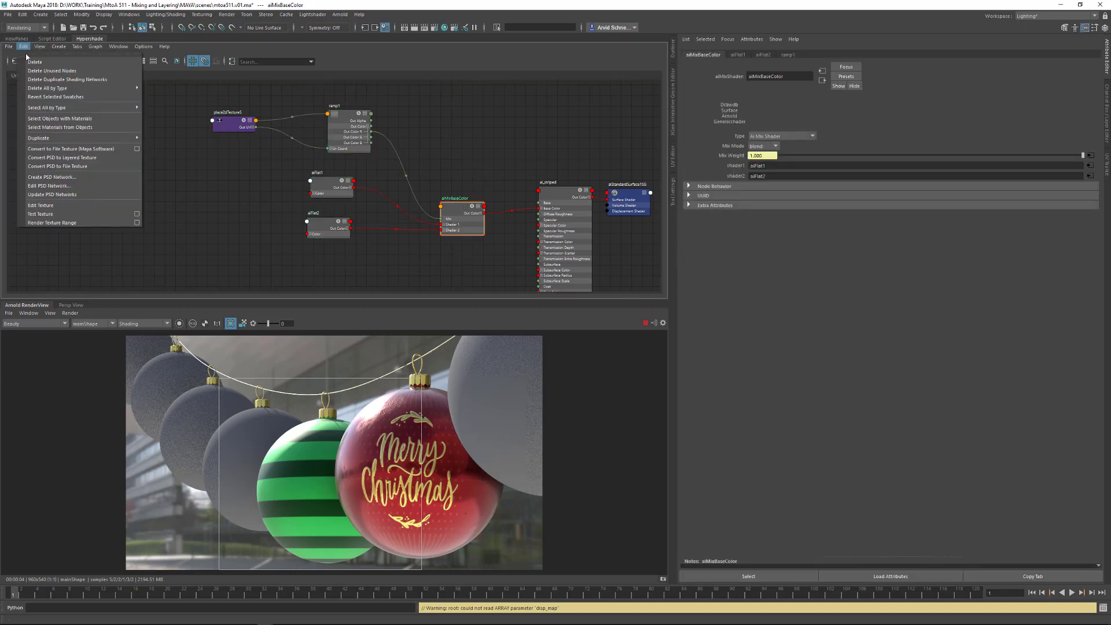
mouse_move(133, 140)
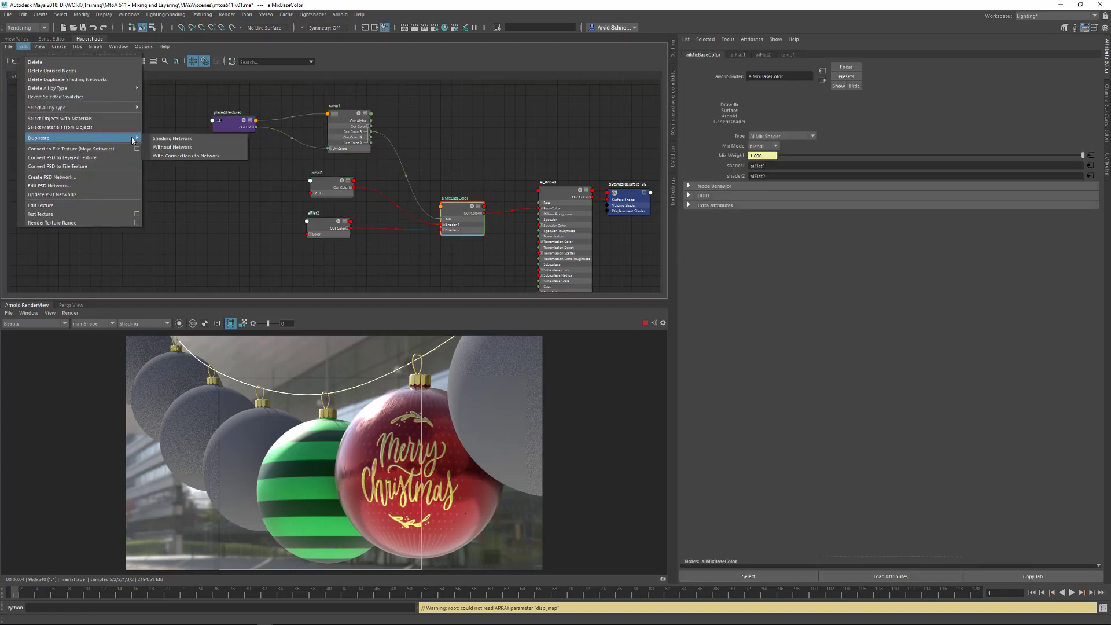
left_click(190, 156)
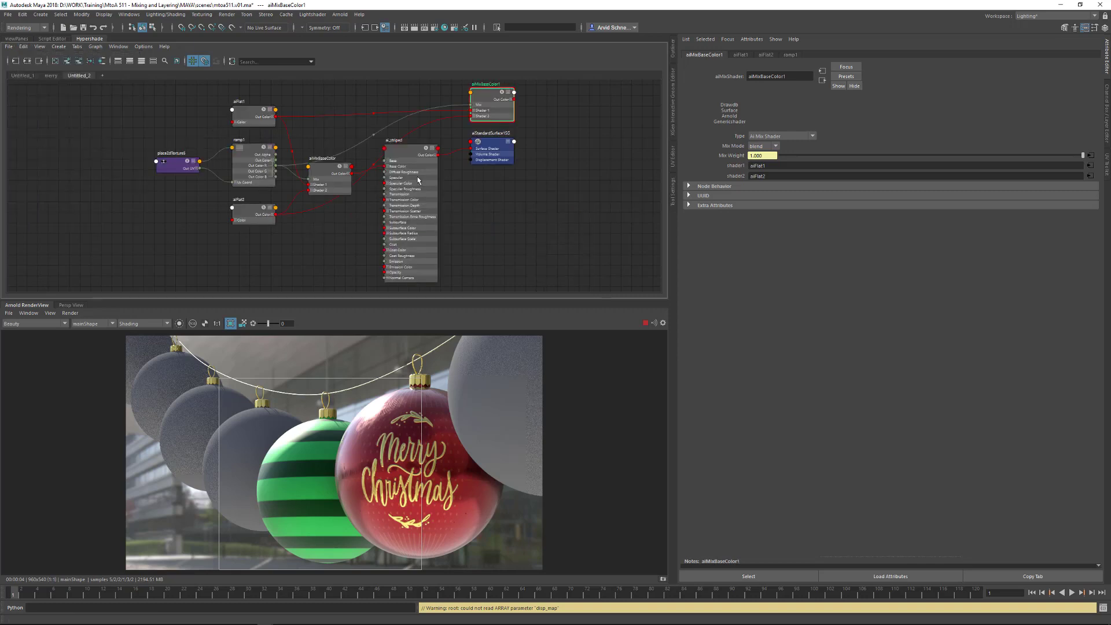
left_click_drag(498, 93, 325, 243)
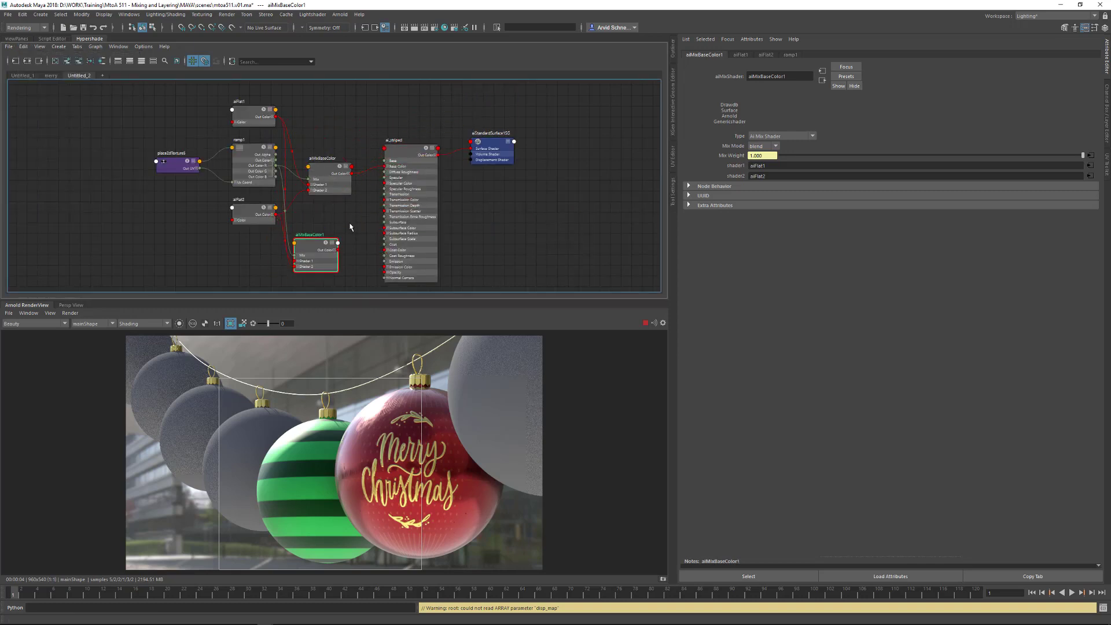
middle_click_drag(350, 227, 409, 196, "alt")
mouse_move(608, 94)
left_mouse_down()
mouse_move(482, 134)
mouse_move(573, 101)
left_mouse_up()
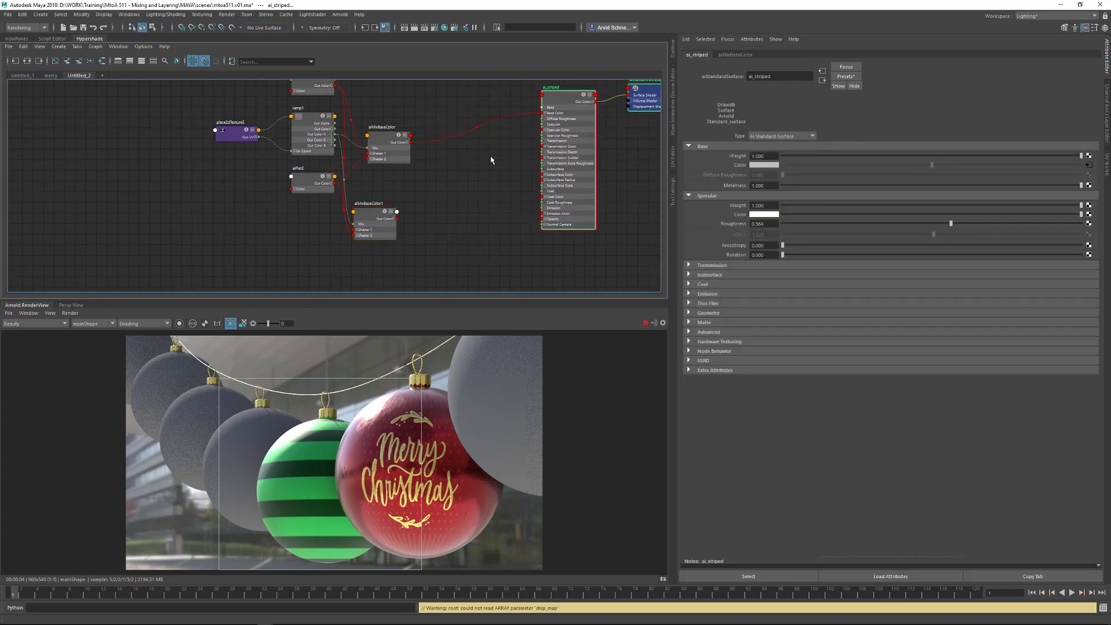
left_click(390, 222)
key("Delete")
Try duplicating aiMixBaseColor without its network, and delete the copied node
left_click_drag(388, 147, 404, 151)
left_click(23, 46)
mouse_move(81, 138)
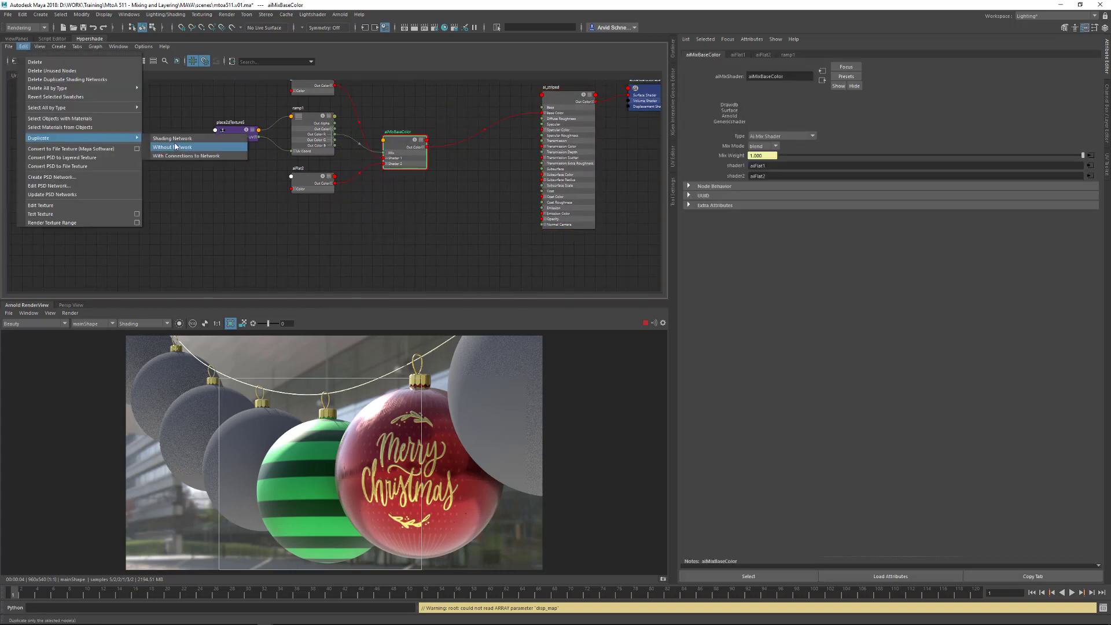
left_click(184, 148)
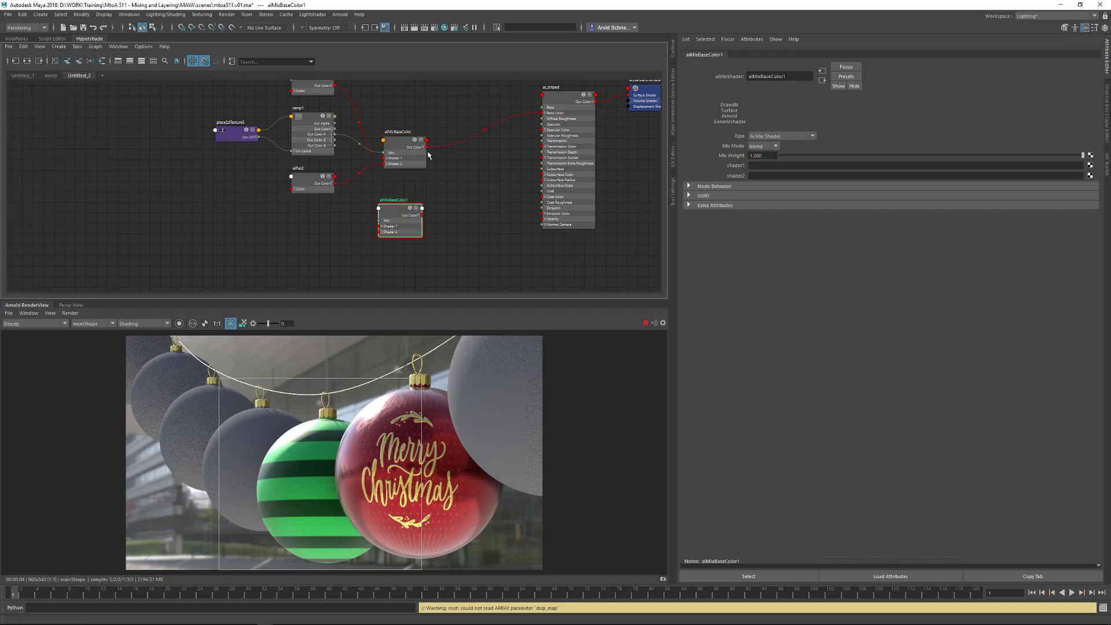
scroll(385, 152, "down", 3)
left_click_drag(283, 111, 497, 278)
left_click(26, 61)
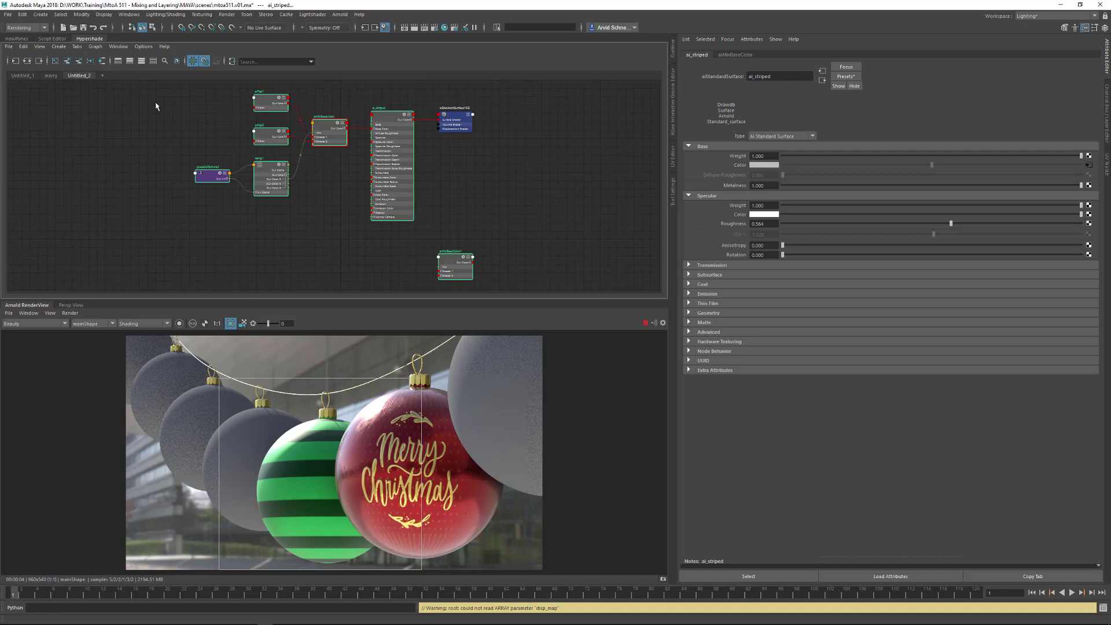
middle_click_drag(377, 189, 419, 173, "alt")
left_click(487, 214)
left_click(505, 255)
left_click_drag(418, 243, 352, 225)
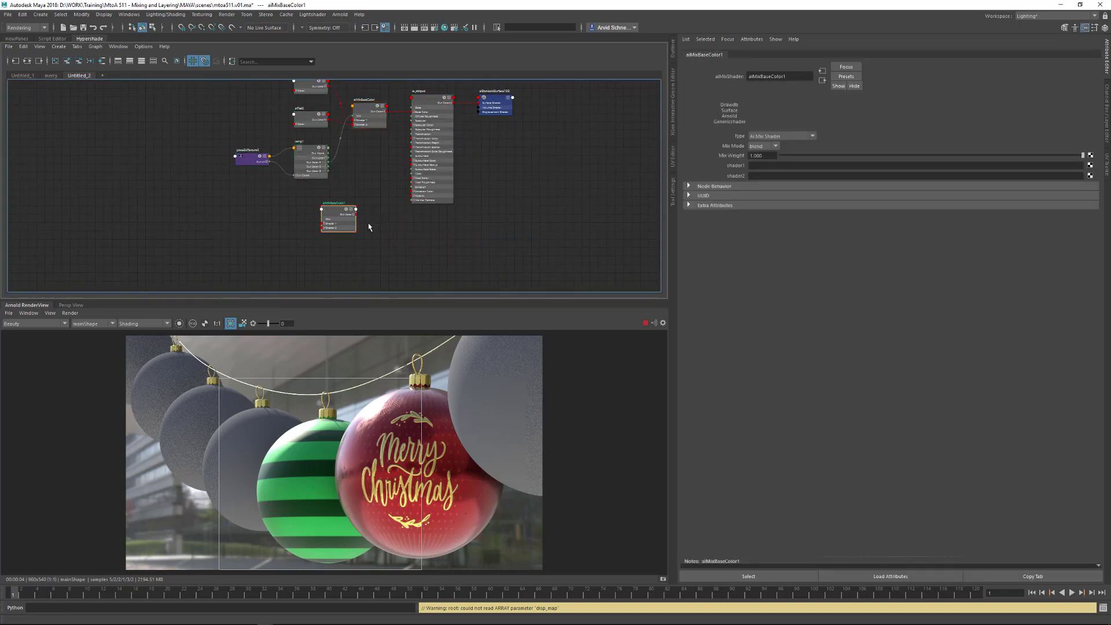
key("Delete")
Duplicate aiMixBaseColor together with its entire upstream shading network
left_click(357, 120)
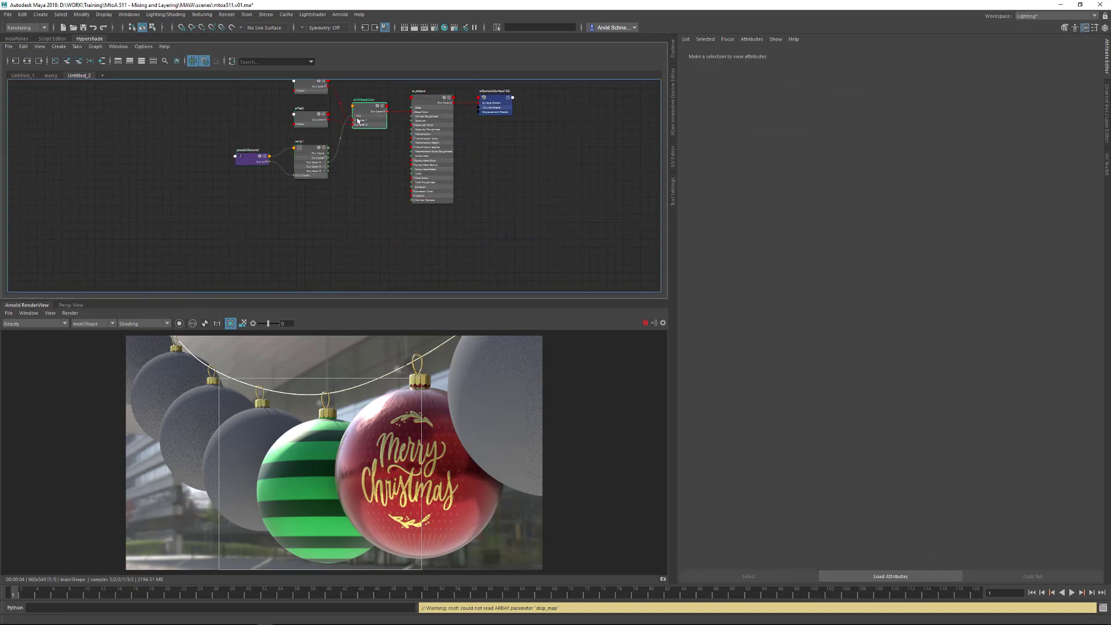
left_click(23, 46)
mouse_move(105, 138)
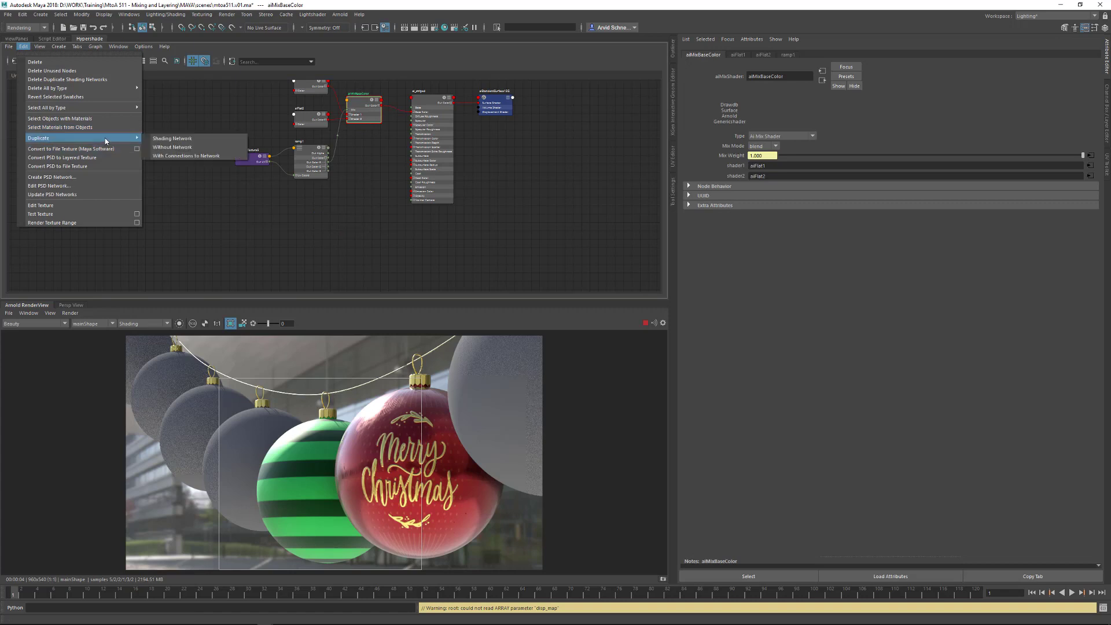
left_click(175, 139)
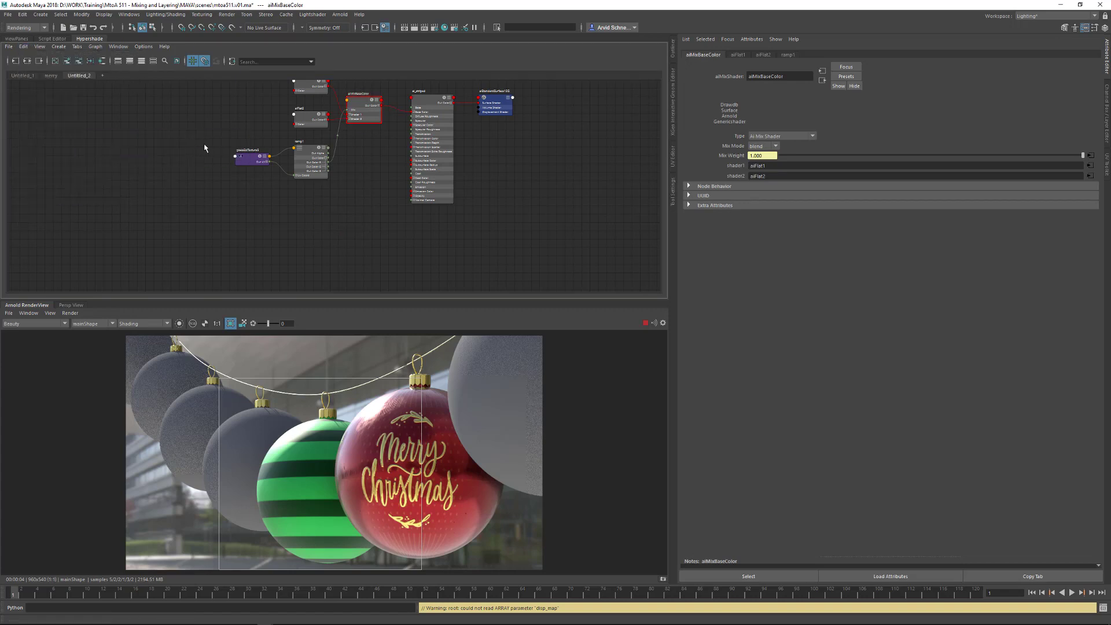
Arrange the duplicated network below the original nodes and move ai_striped away from the mix nodes to make room
left_click_drag(72, 154, 169, 225)
left_click_drag(185, 179, 323, 253)
left_click_drag(404, 99, 490, 111)
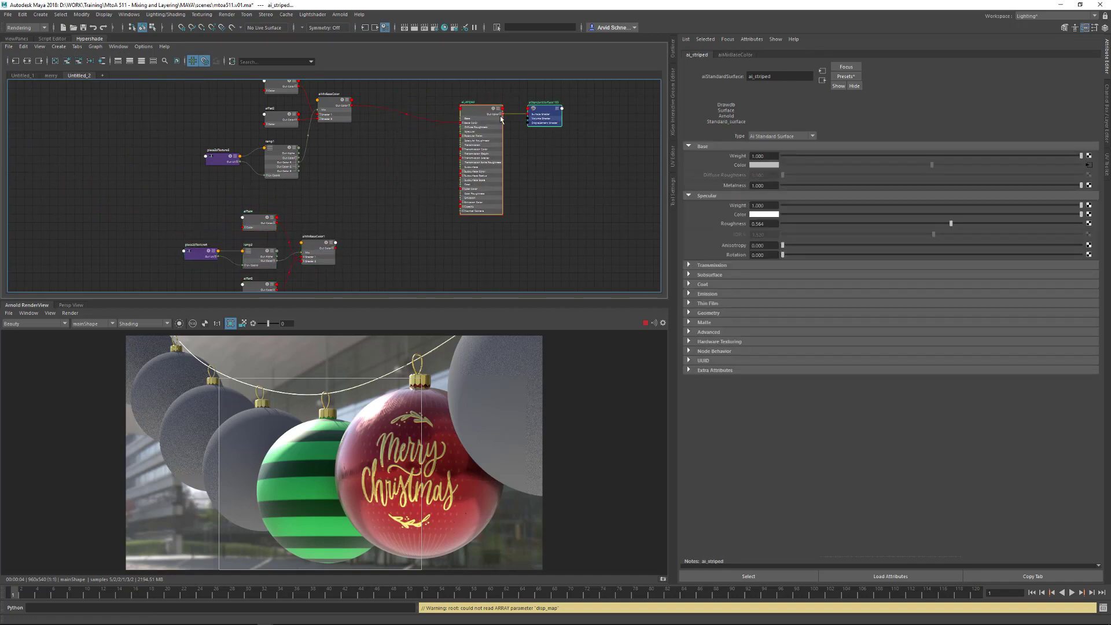
left_click_drag(237, 307, 239, 306)
left_click_drag(321, 243, 405, 181)
Rename the duplicated mix node to aiMixSpecR
left_click(320, 245)
scroll(334, 231, "up", 3)
double_click(327, 192)
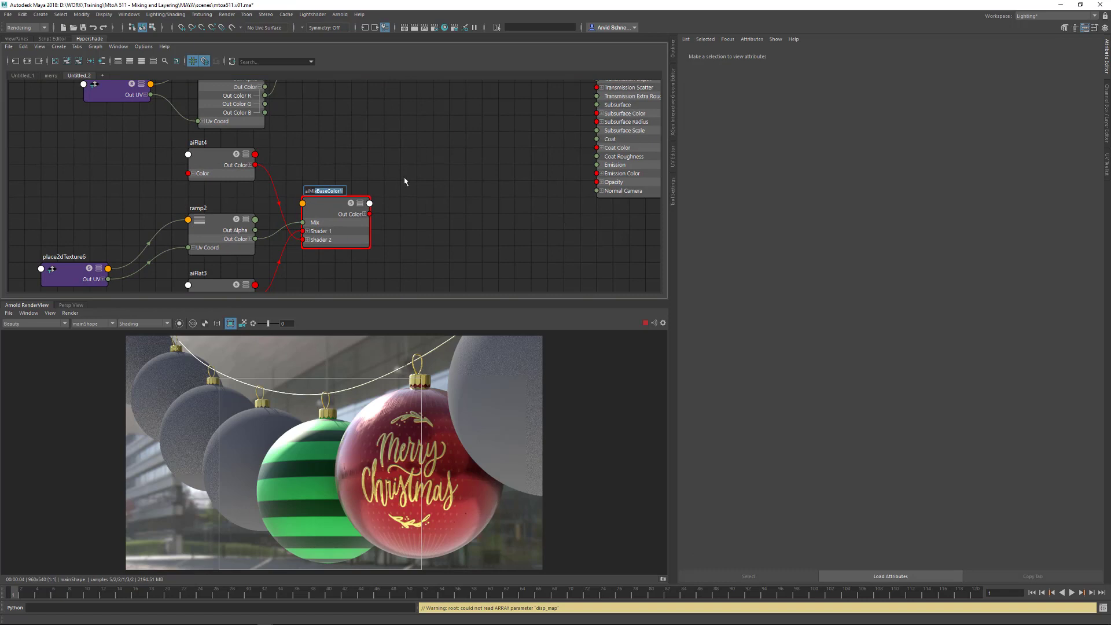
key("BackSpace")
key("Return")
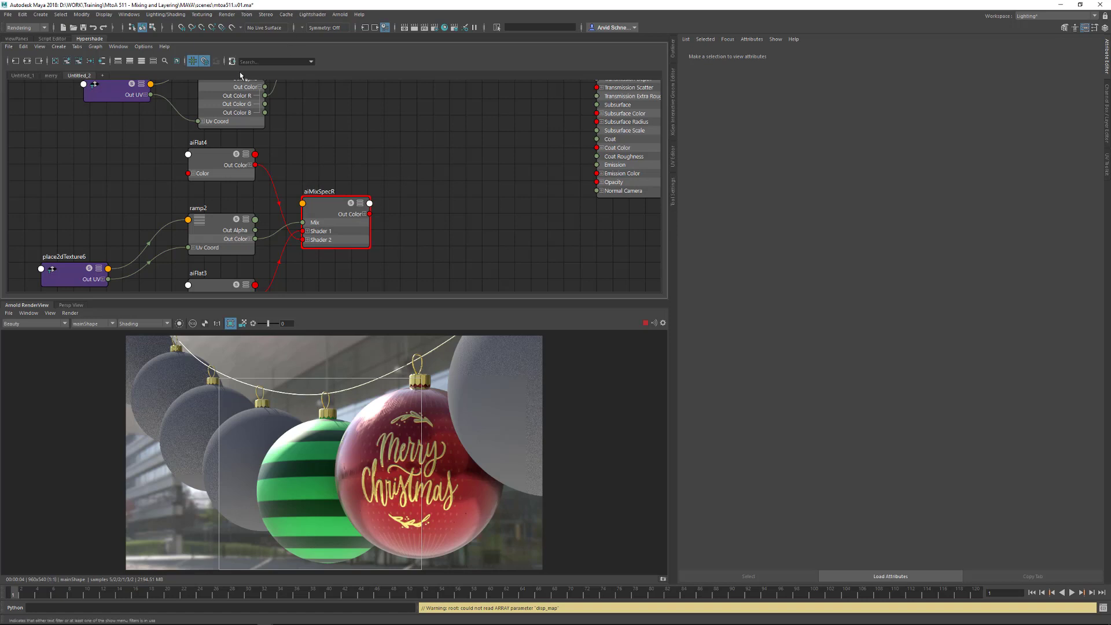
Connect place2dTexture5 to ramp2 and delete the duplicated place2dTexture6 node
scroll(275, 161, "down", 1)
right_click_drag(275, 162, 249, 173, "alt")
middle_click_drag(231, 191, 285, 198, "alt")
left_click_drag(185, 245, 186, 210)
middle_click_drag(232, 180, 207, 201, "alt")
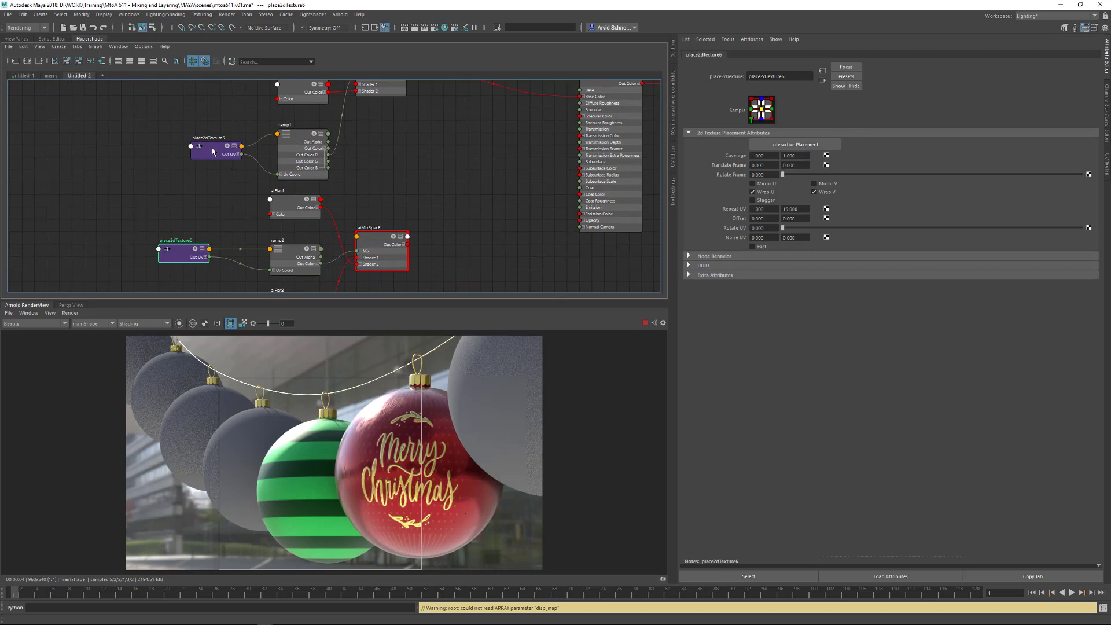
middle_click_drag(213, 152, 270, 250)
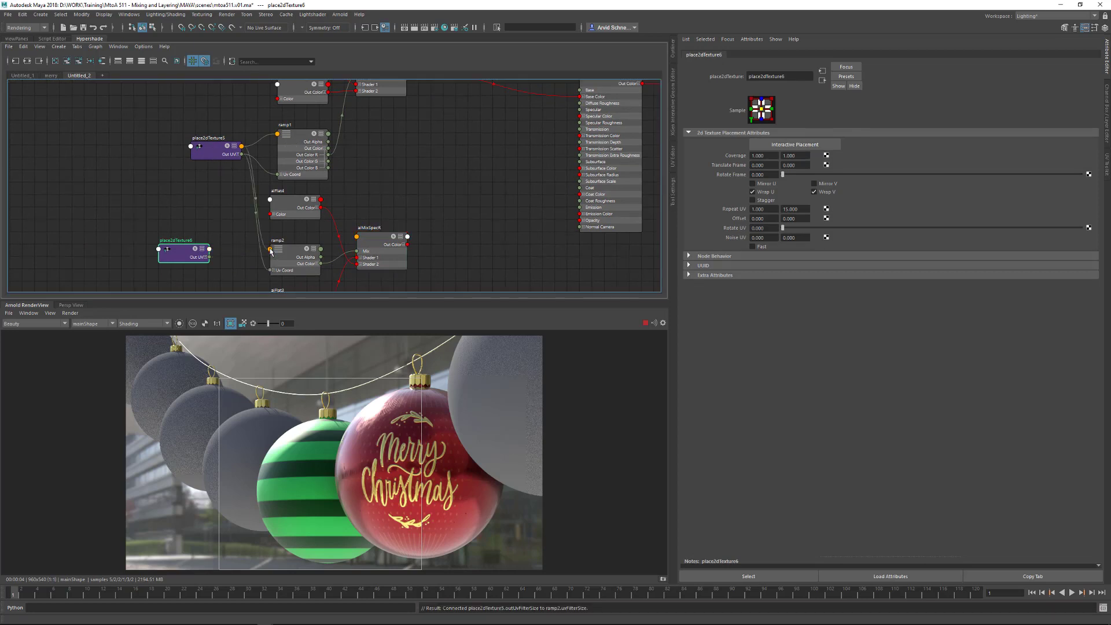
left_click(204, 216)
left_click(185, 258)
key("Delete")
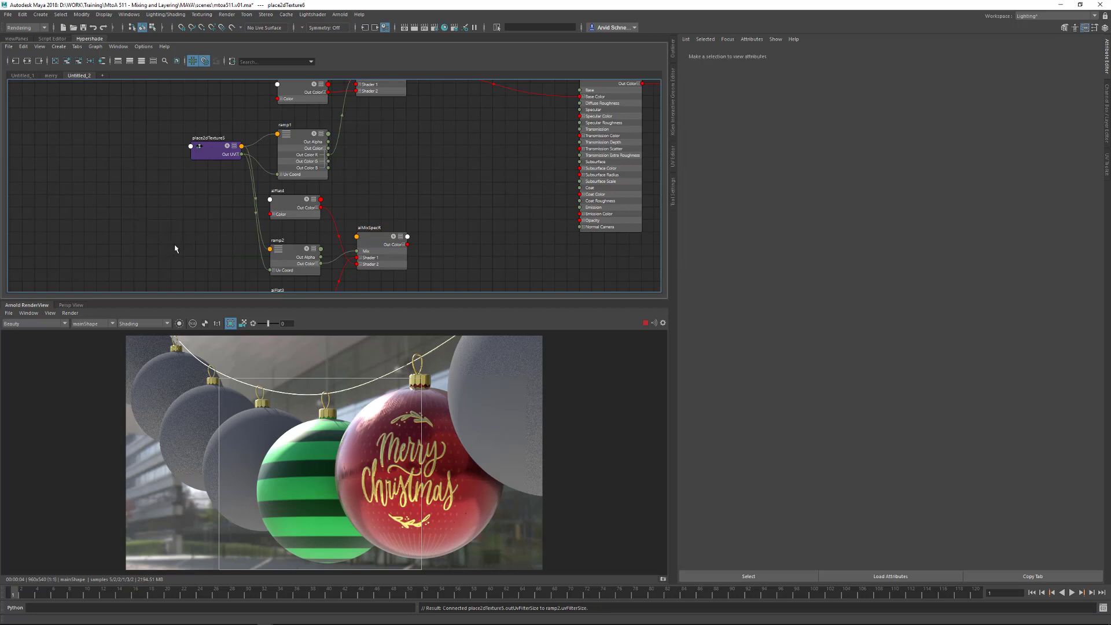
Update the full scene in the render view and connect aiMixSpecR's Out Color R to ai_striped's Specular Roughness
left_click(75, 313)
left_click(90, 376)
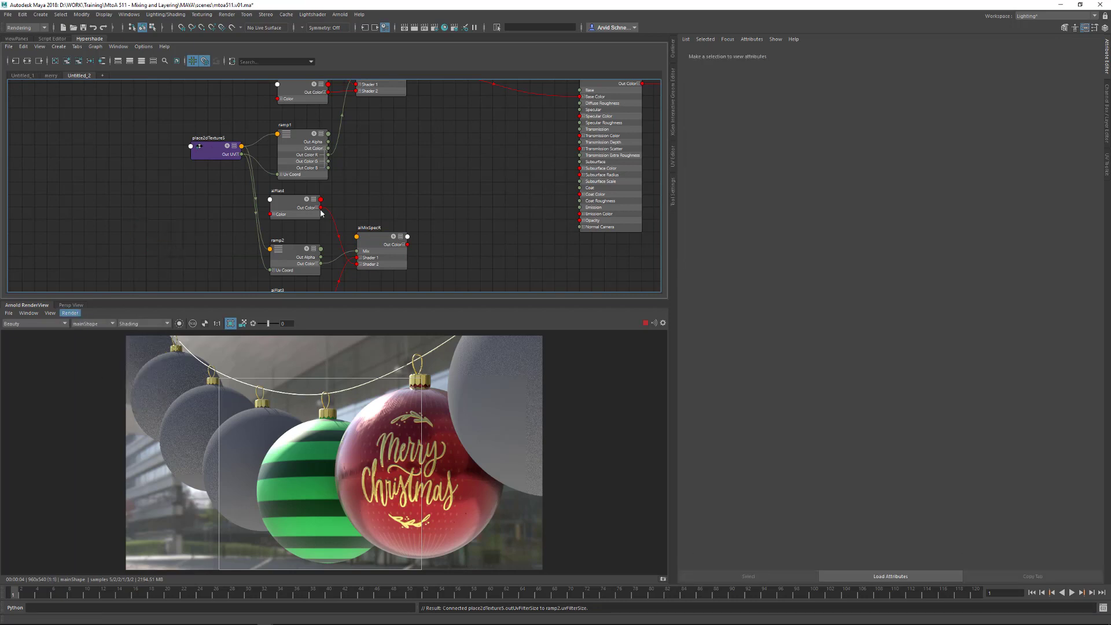
middle_click_drag(409, 174, 367, 174, "alt")
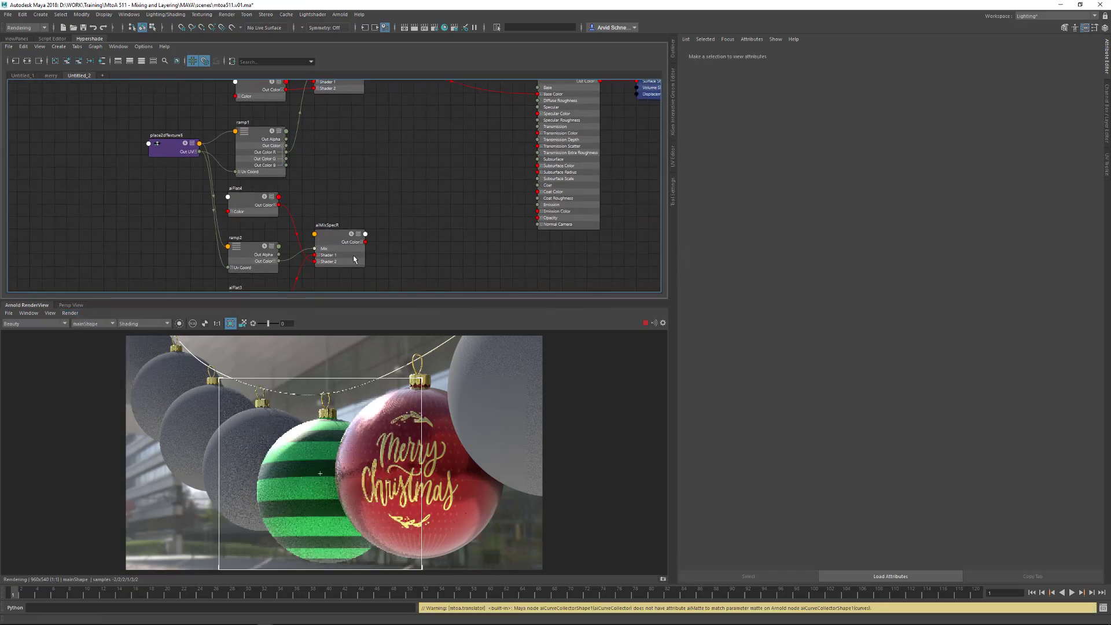
left_click(362, 242)
left_click_drag(365, 249, 537, 121)
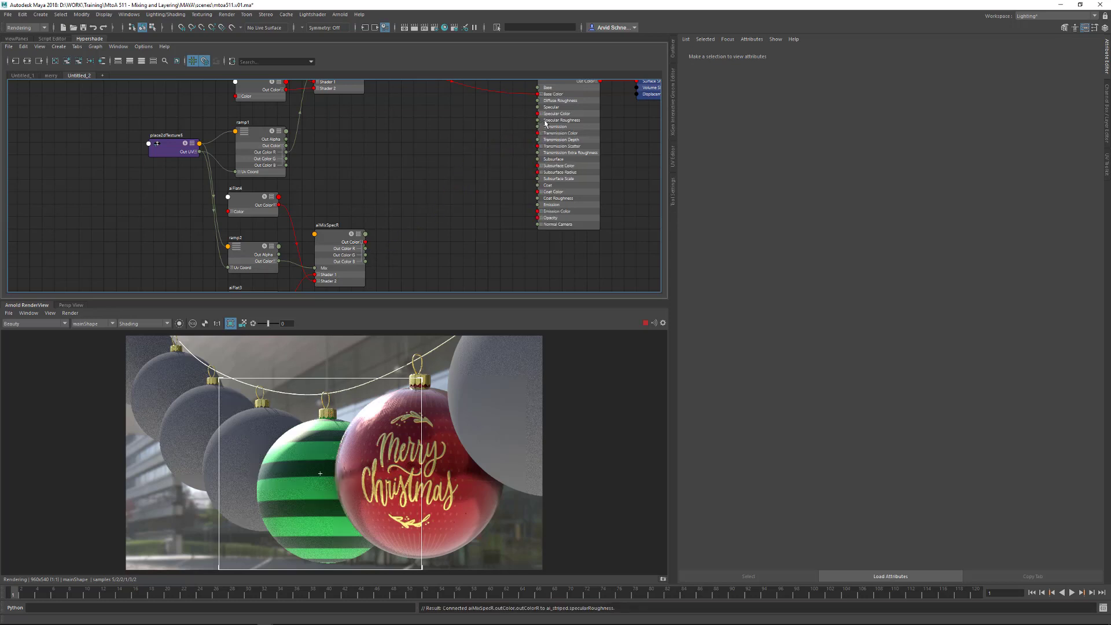
middle_click_drag(418, 170, 437, 145, "alt")
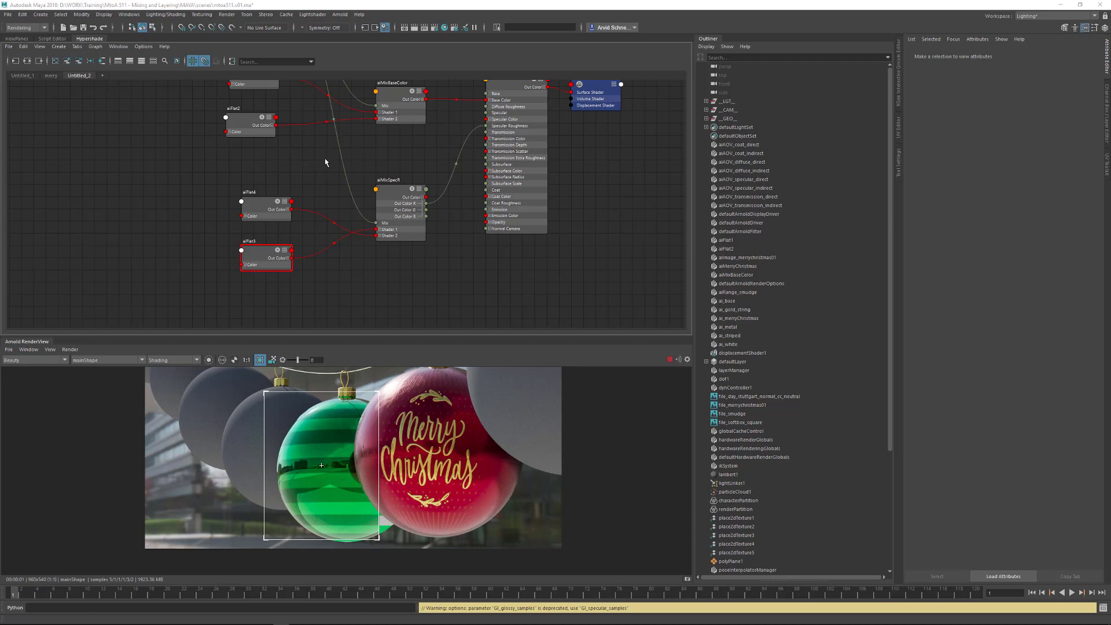
Save the scene and nudge aiFlat1 slightly upward in the node graph
middle_click_drag(323, 155, 306, 197, "alt")
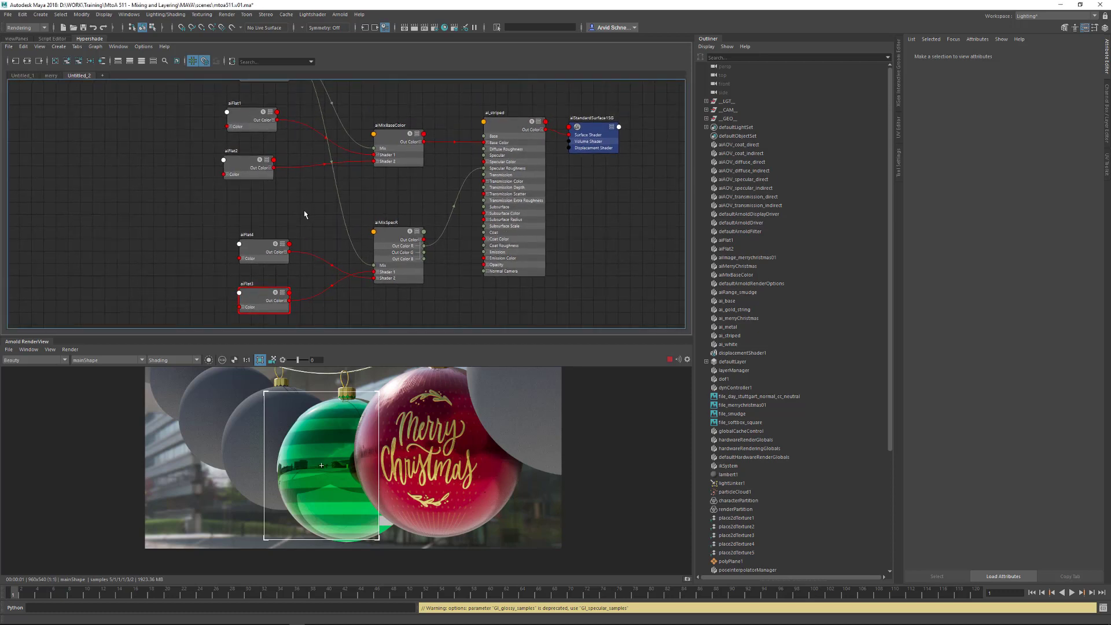
key("ctrl+s")
left_click_drag(244, 118, 244, 114)
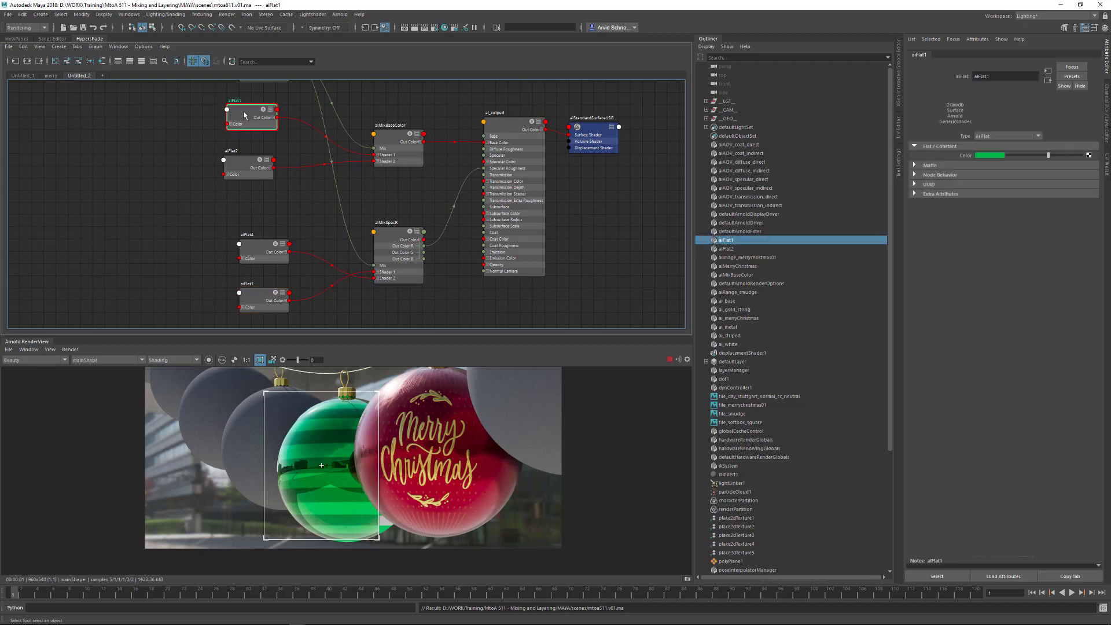
Inspect aiMixBaseColor, ai_striped, aiFlat4 and aiMixSpecR, and move aiFlat3 up closer to aiFlat4
left_click(390, 142)
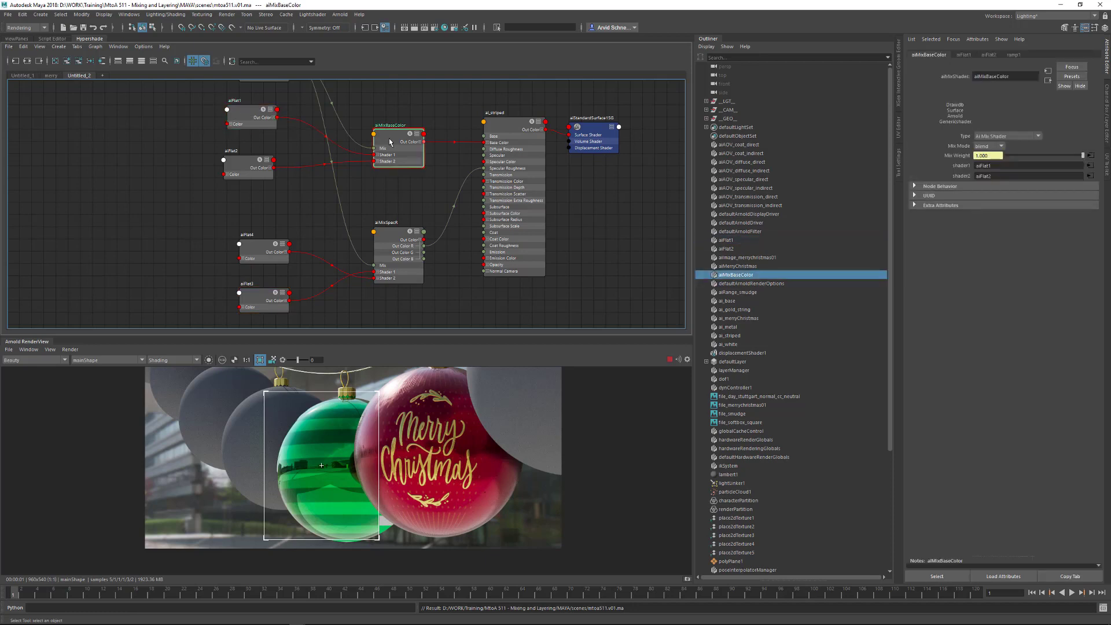
left_click(518, 163)
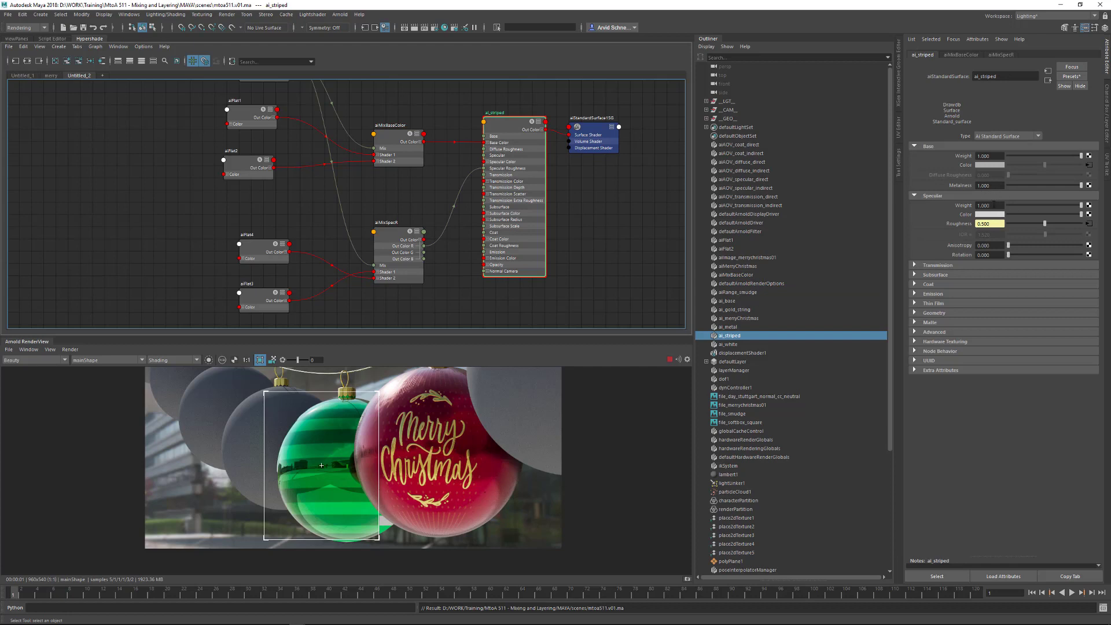
left_click(255, 248)
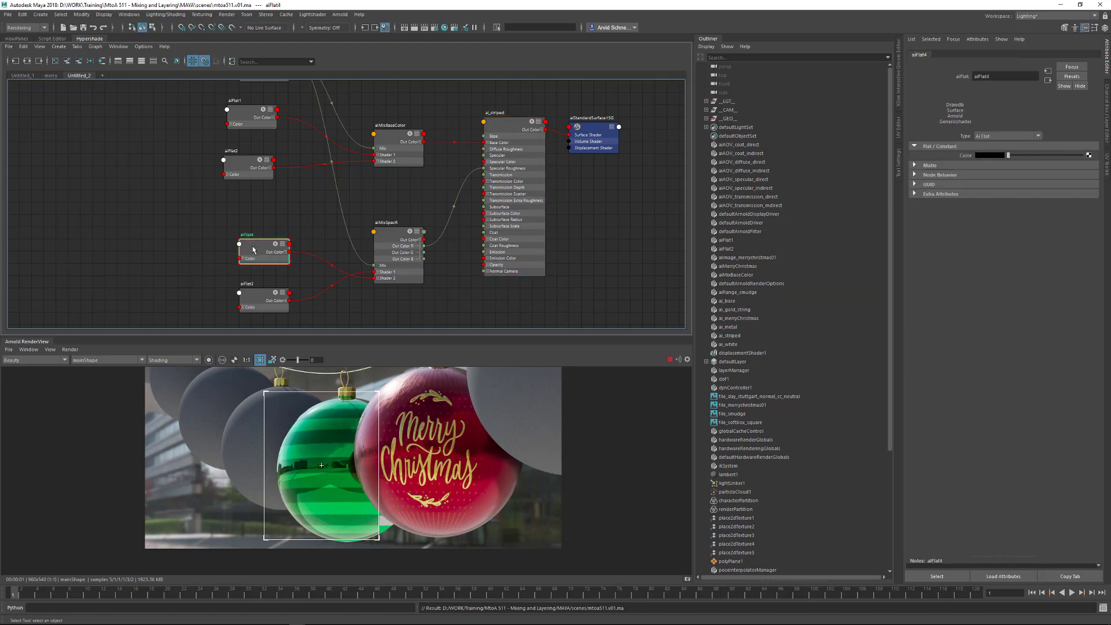
mouse_move(257, 305)
left_mouse_down()
mouse_move(256, 272)
mouse_move(257, 293)
left_mouse_up()
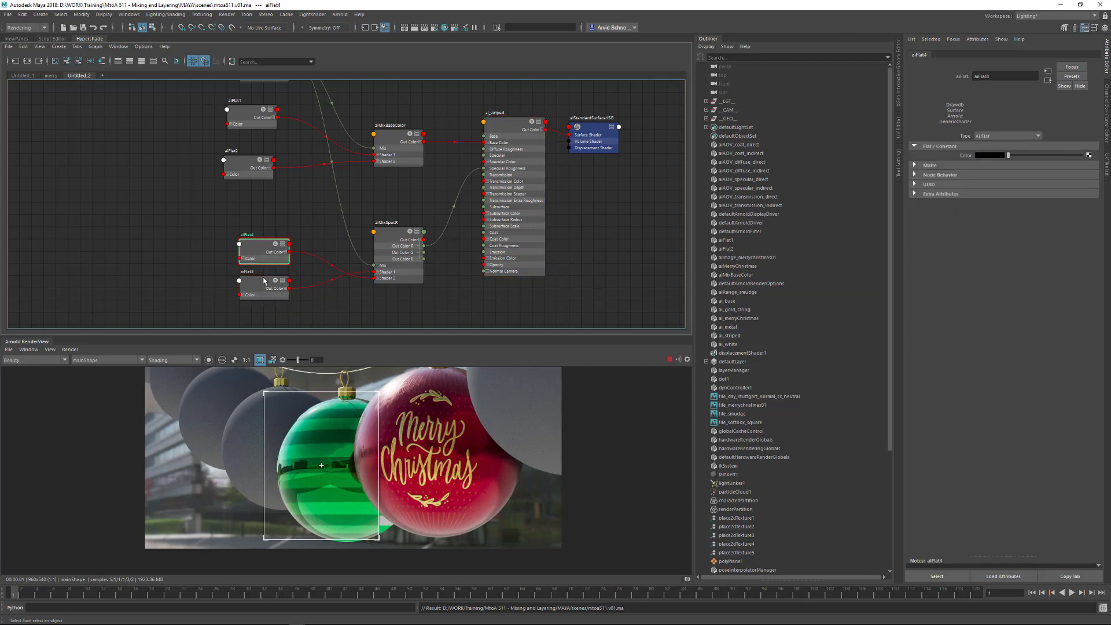
left_click(392, 237)
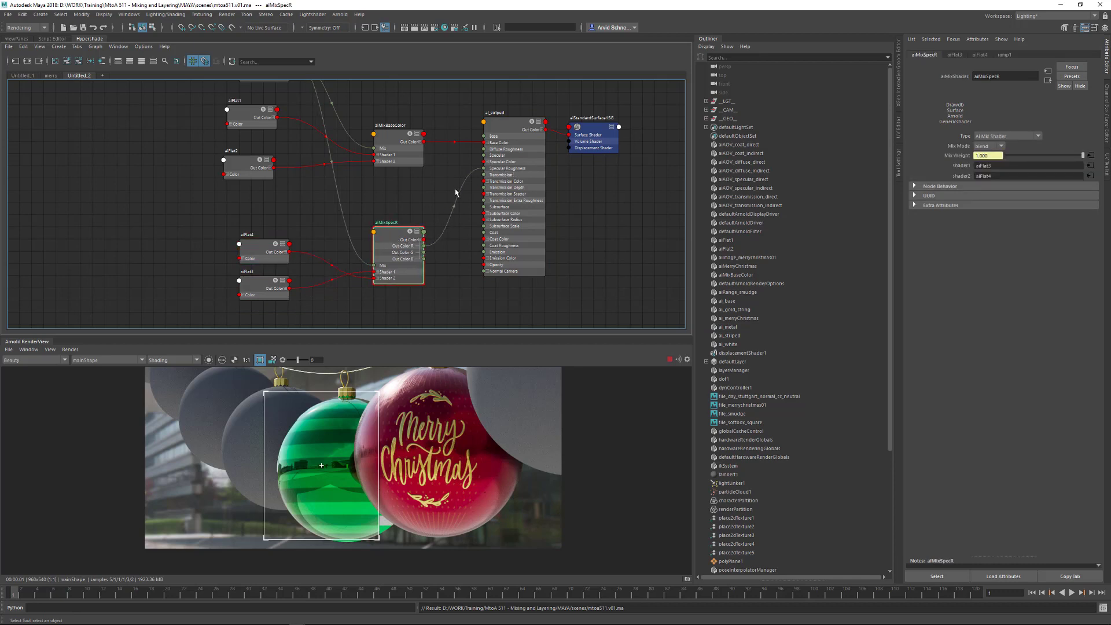
Set aiFlat4's color to a medium gray for the second roughness input of aiMixSpecR
scroll(322, 241, "up", 5)
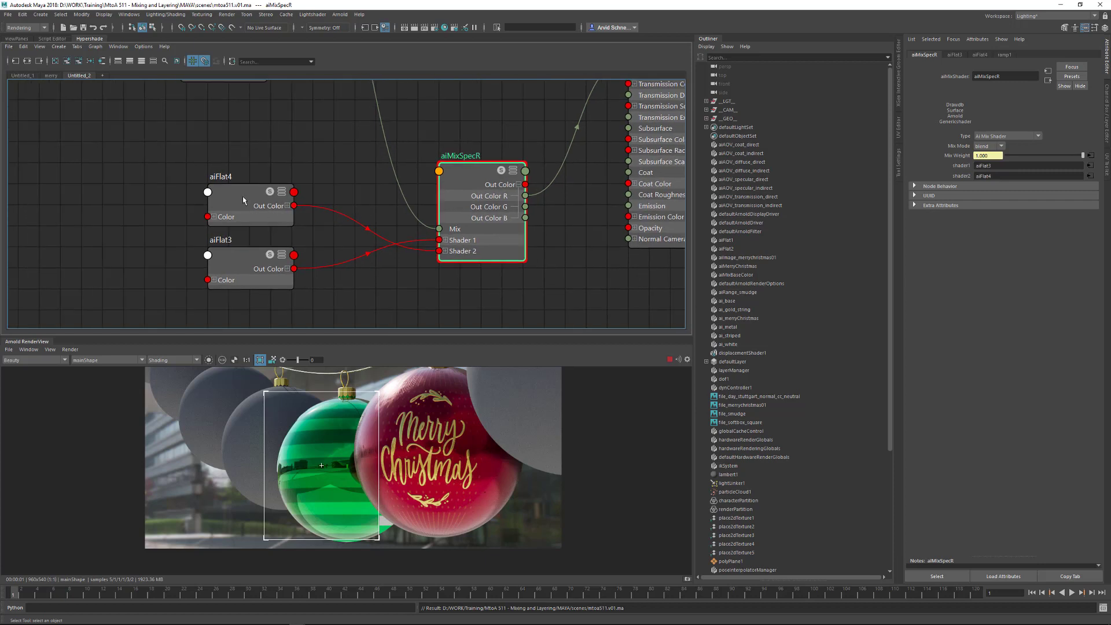
left_click(294, 202)
left_click_drag(1009, 155, 1045, 155)
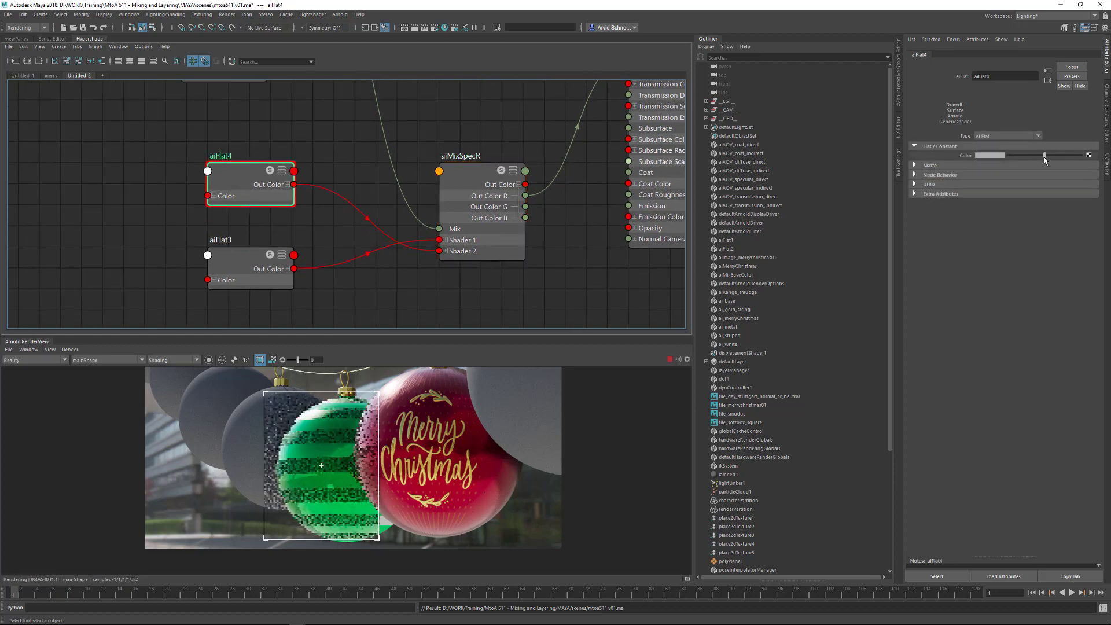
left_click(1027, 160)
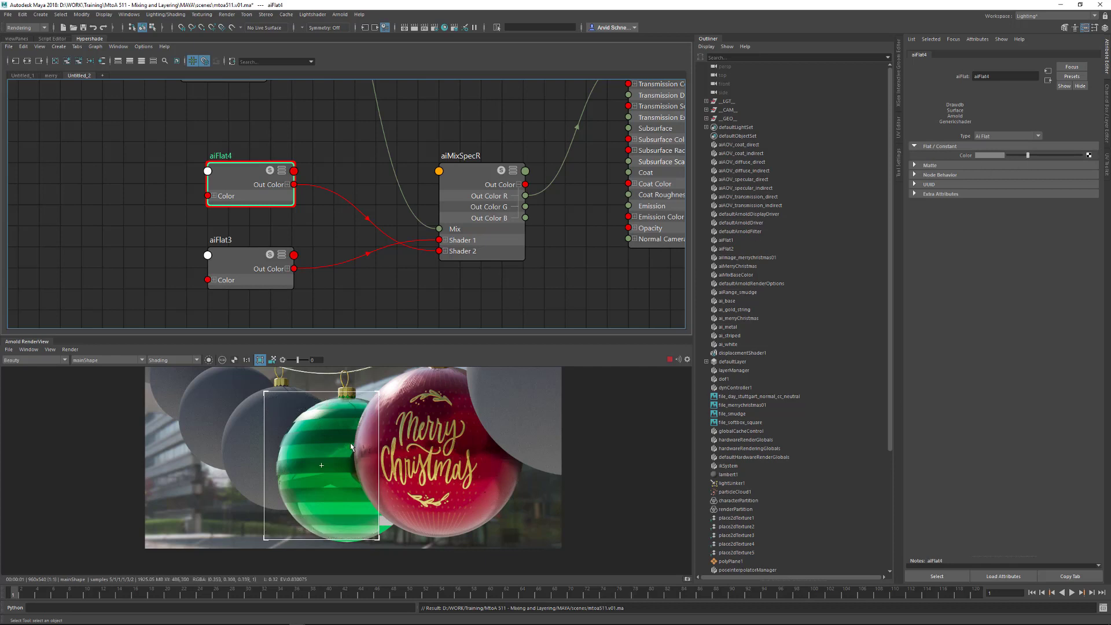
Offset aiFlat3 to the left of aiFlat4 and set its color to a lighter gray
left_click_drag(253, 256, 232, 256)
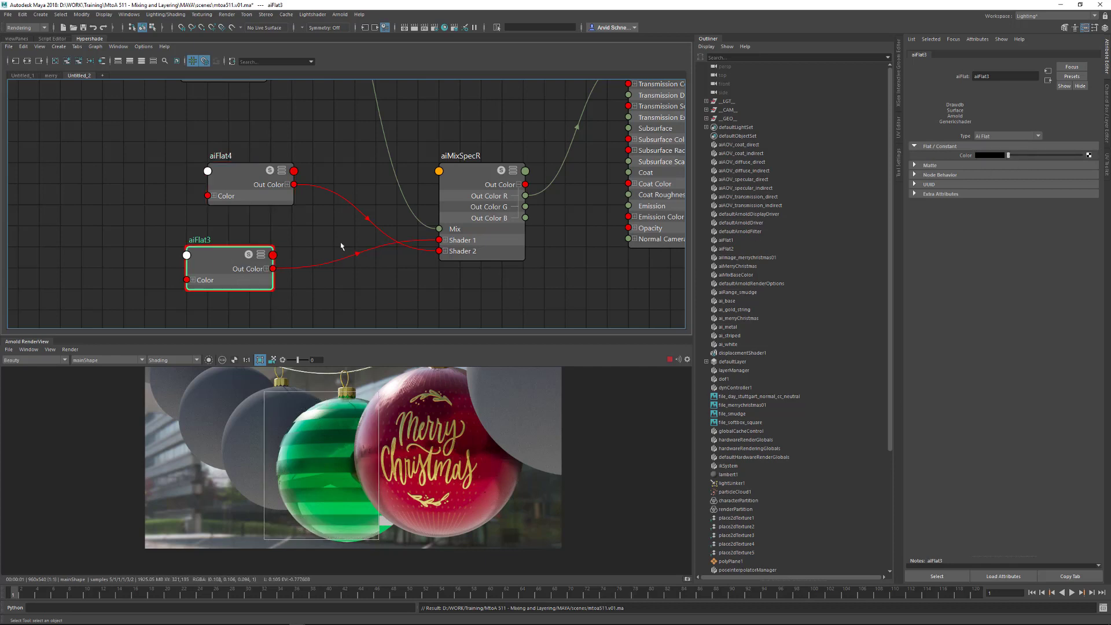
left_click_drag(1022, 155, 1060, 157)
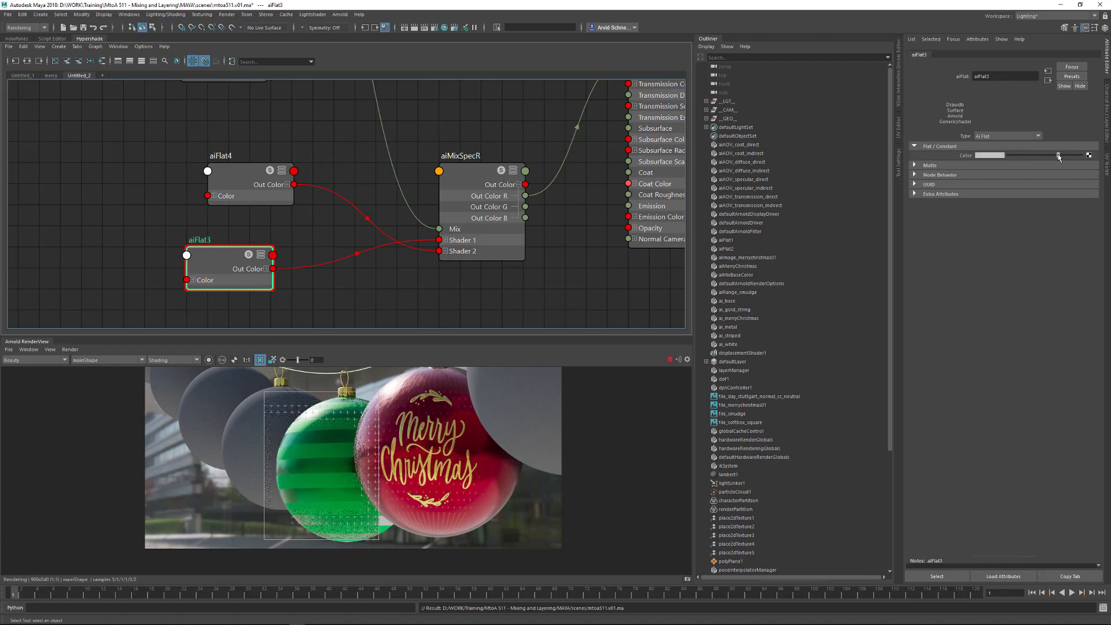
left_click_drag(1060, 156, 1047, 156)
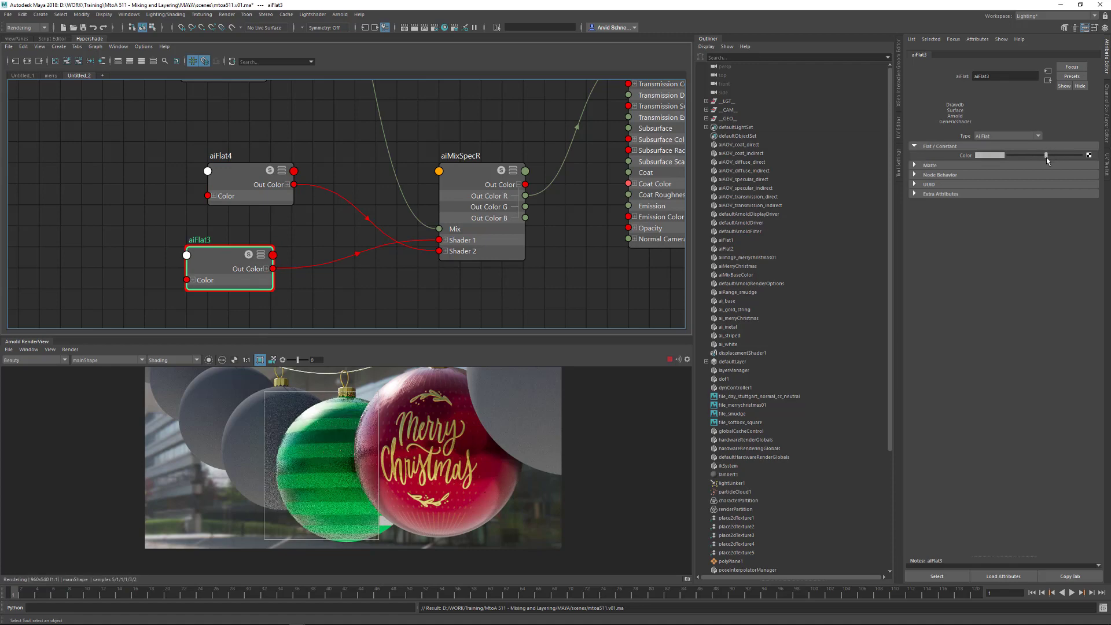
Set ai_striped's Coat Roughness to 0.05
scroll(373, 202, "down", 3)
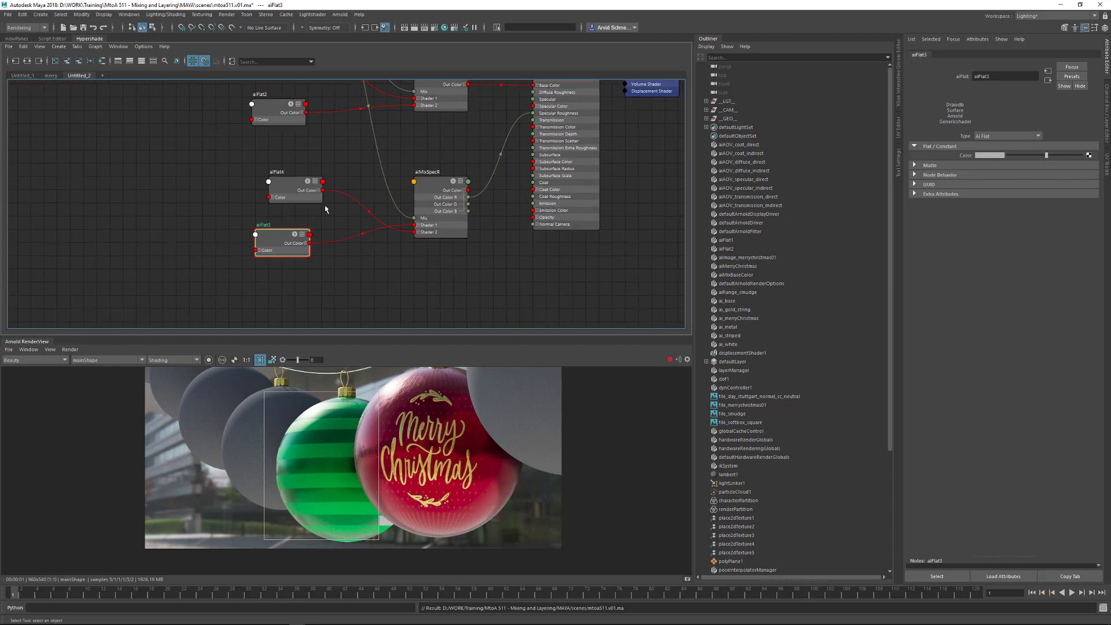
scroll(370, 197, "down", 5)
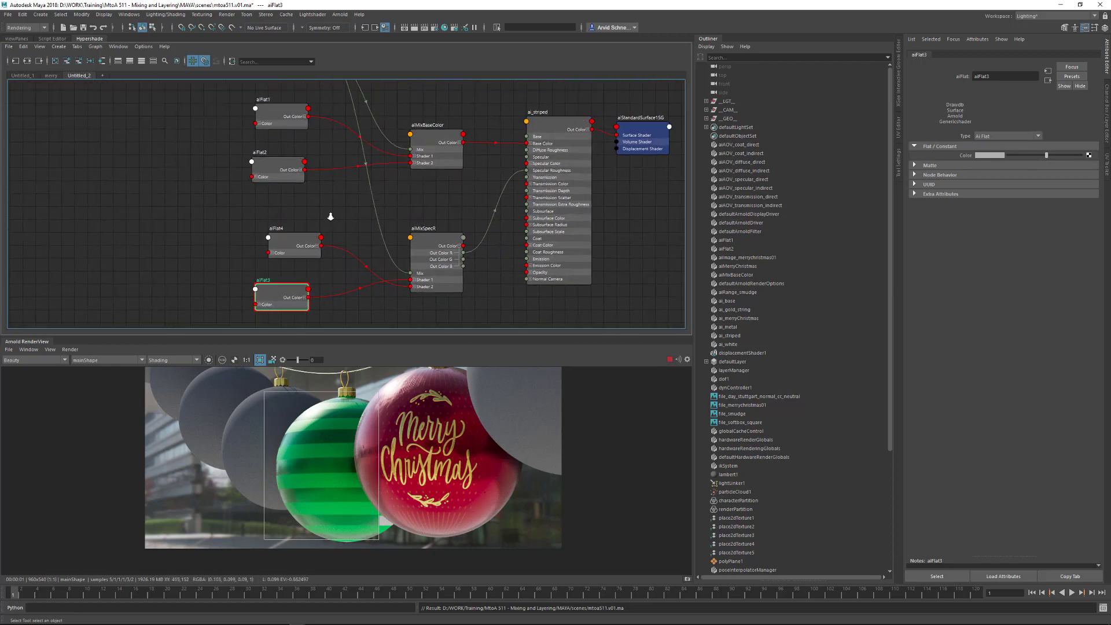
left_click(493, 159)
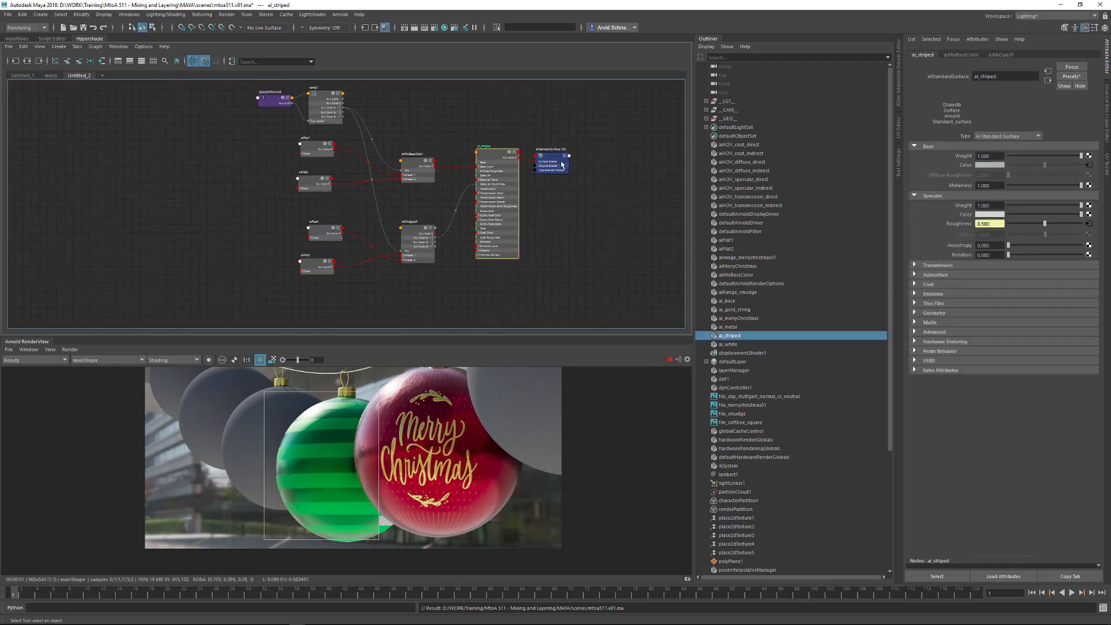
mouse_move(453, 154)
right_mouse_down("alt")
mouse_move(603, 151)
mouse_move(452, 132)
right_mouse_up("alt")
middle_click_drag(451, 132, 458, 81, "alt")
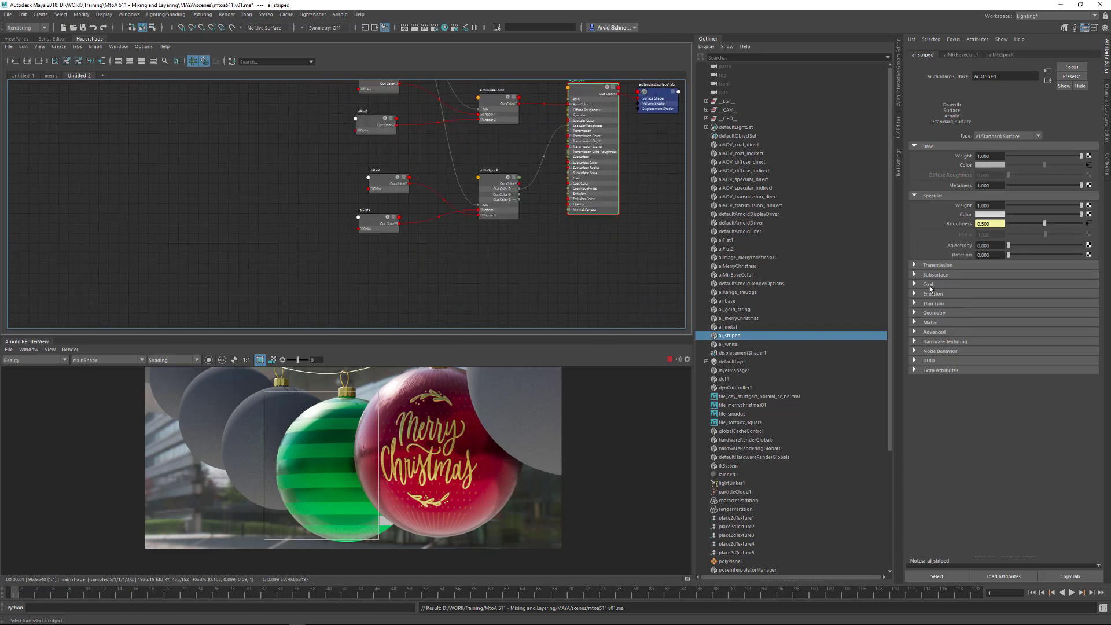
left_click(929, 285)
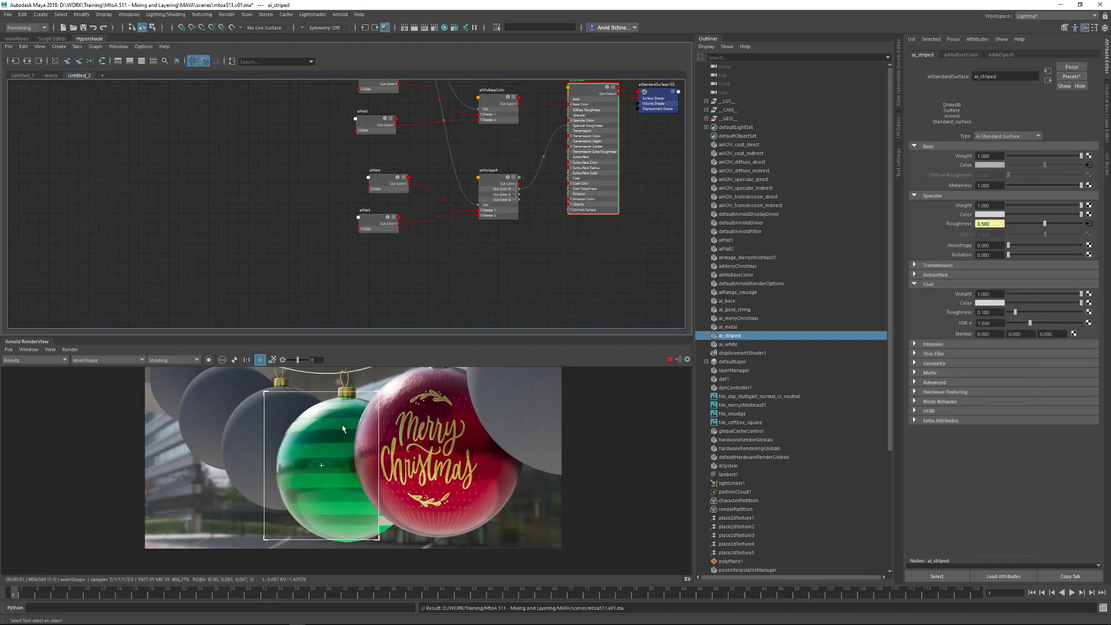
left_click(1001, 312)
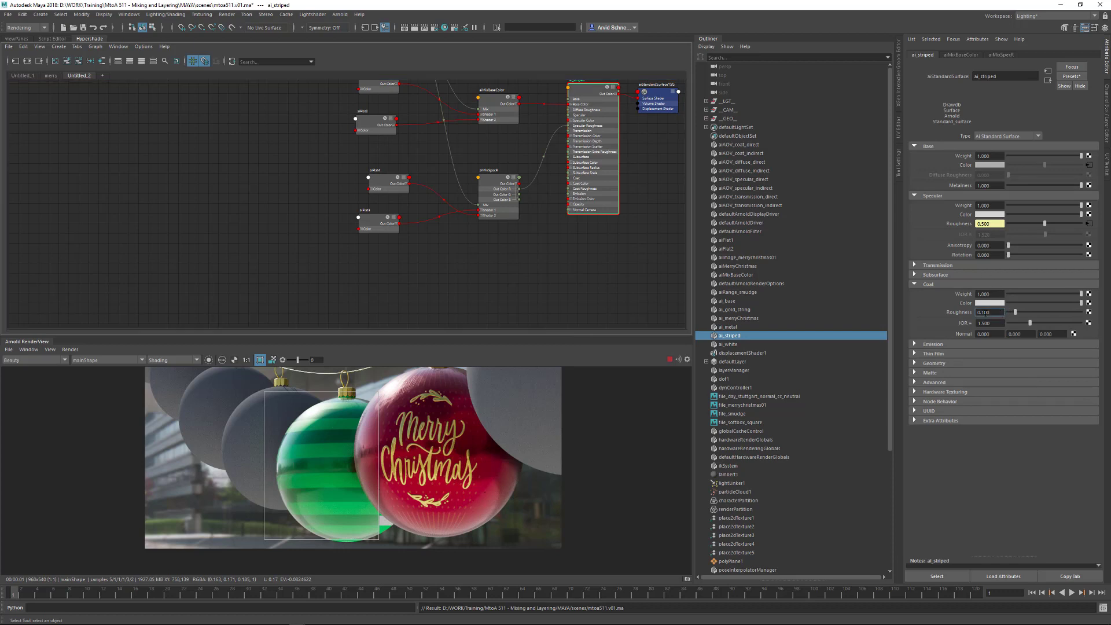
key("BackSpace")
key("BackSpace")
key("BackSpace")
type("05")
key("Return")
Move ai_striped and its shading group farther right of the two mix nodes to open up space
middle_click_drag(433, 175, 409, 253, "alt")
right_click_drag(410, 253, 478, 191, "alt")
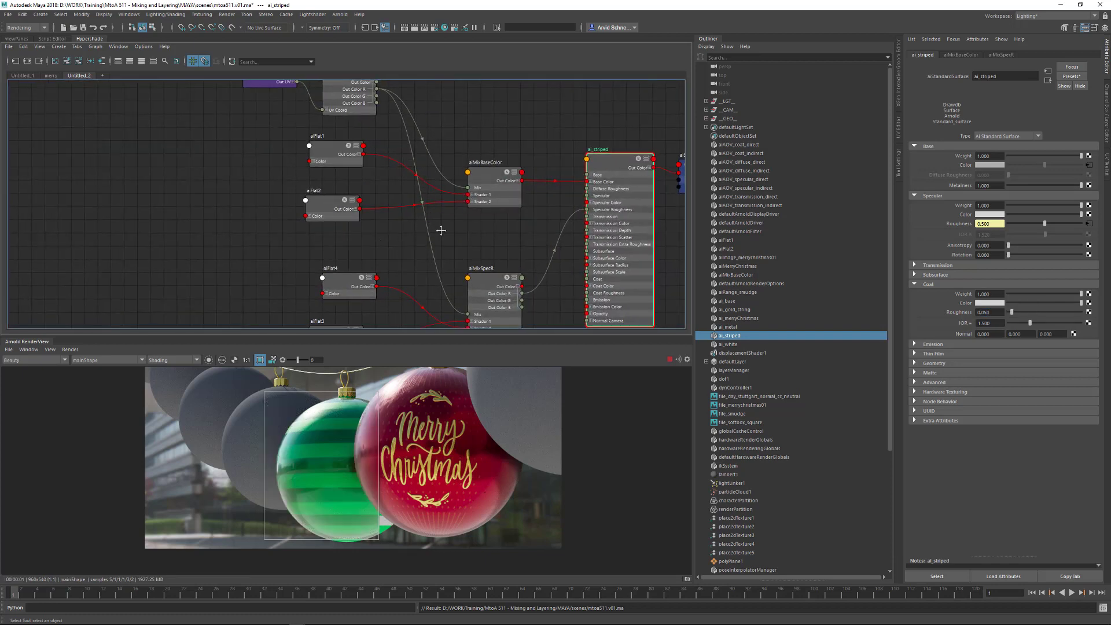
middle_click_drag(441, 230, 449, 194, "alt")
middle_click_drag(453, 285, 455, 230, "alt")
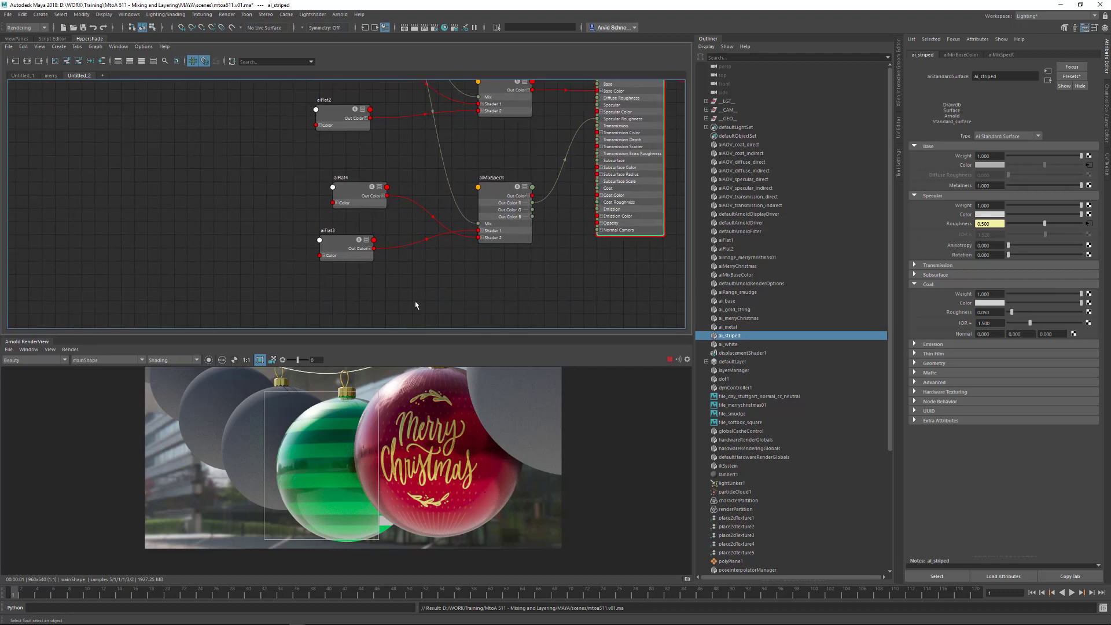
left_click(427, 288)
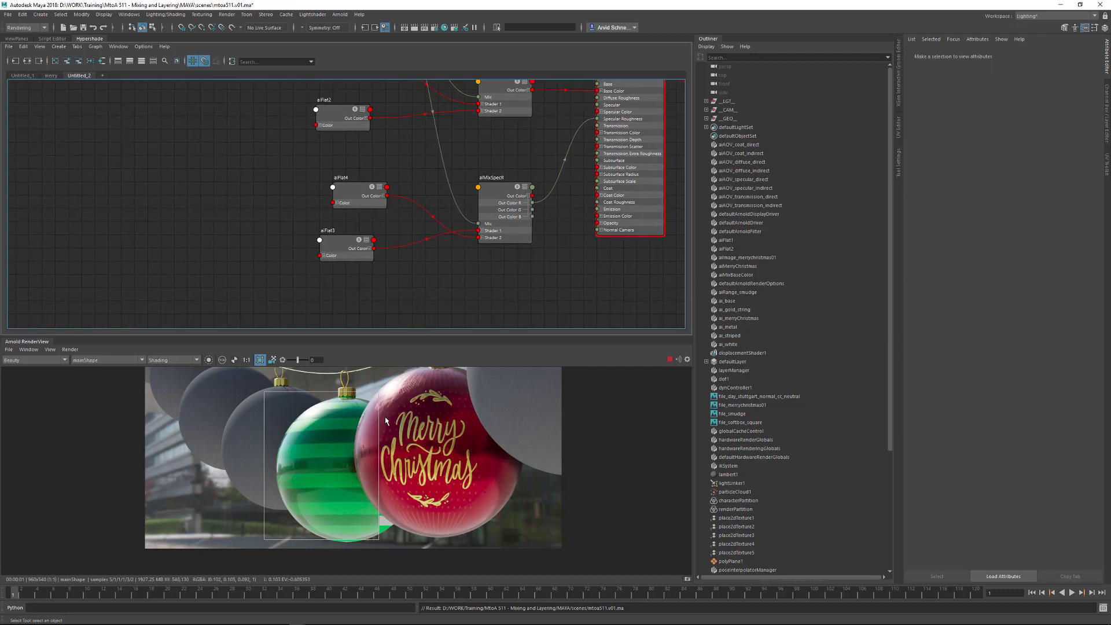
middle_click_drag(466, 272, 458, 296, "alt")
scroll(454, 299, "down", 3)
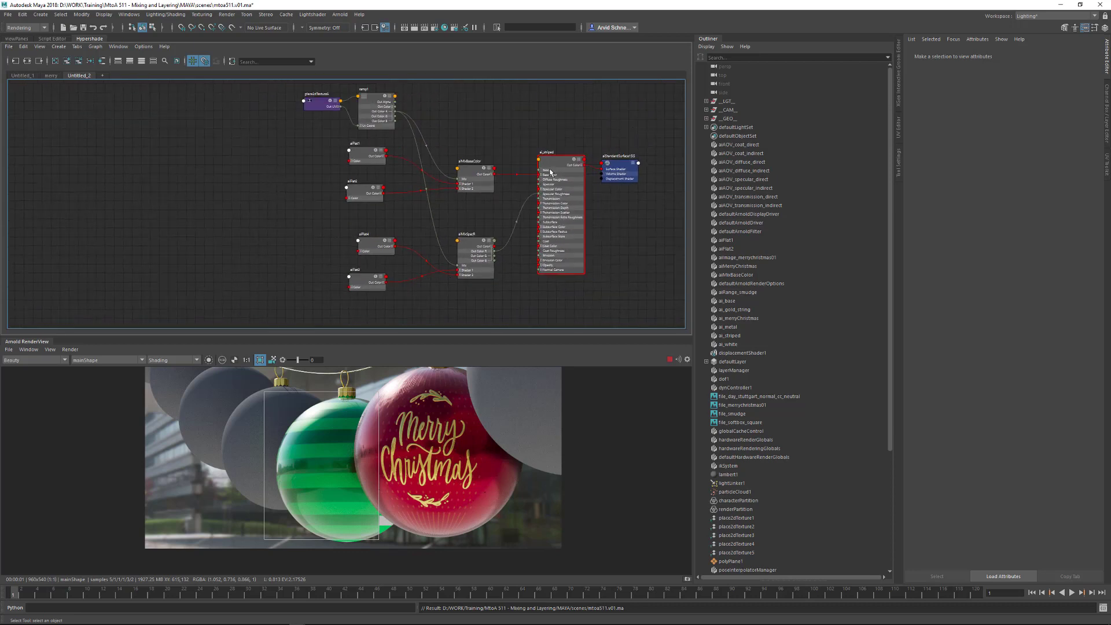
mouse_move(642, 131)
left_mouse_down()
mouse_move(573, 184)
mouse_move(581, 161)
left_mouse_up()
left_click(591, 135)
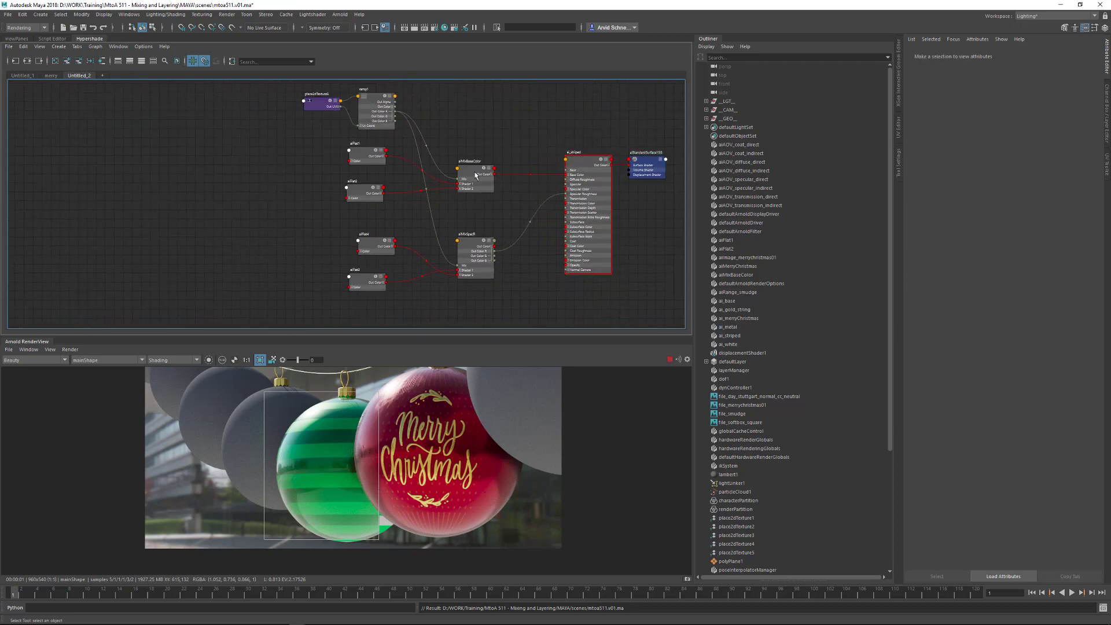
Try a different Metalness on ai_striped and return it to 1.000
scroll(449, 259, "up", 2)
middle_click_drag(592, 234, 480, 256, "alt")
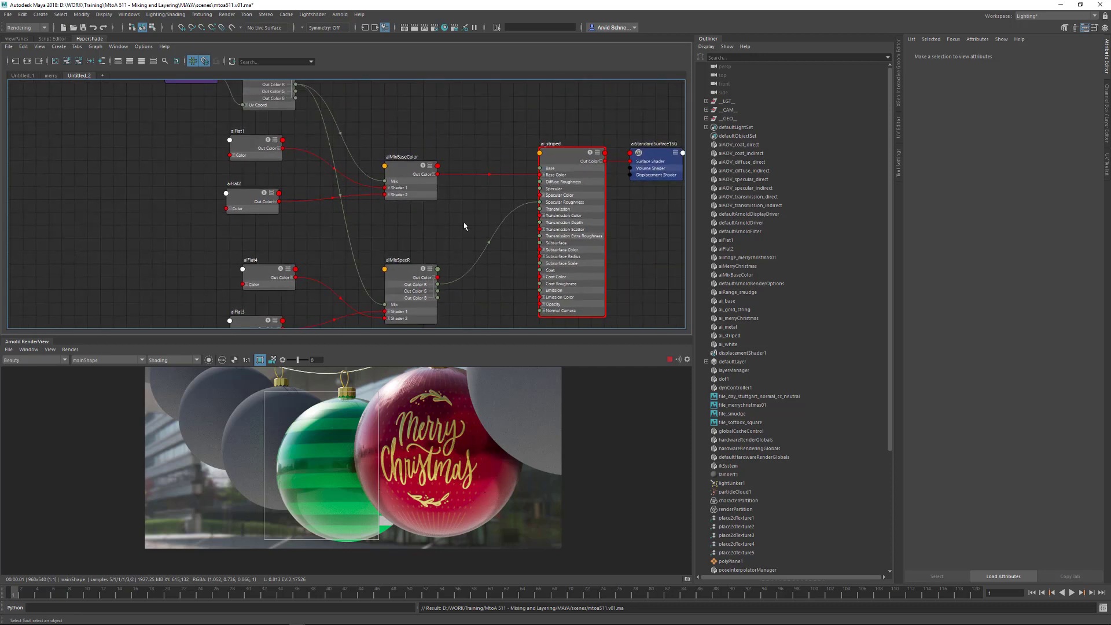
middle_click_drag(410, 218, 497, 220, "alt")
left_click(657, 159)
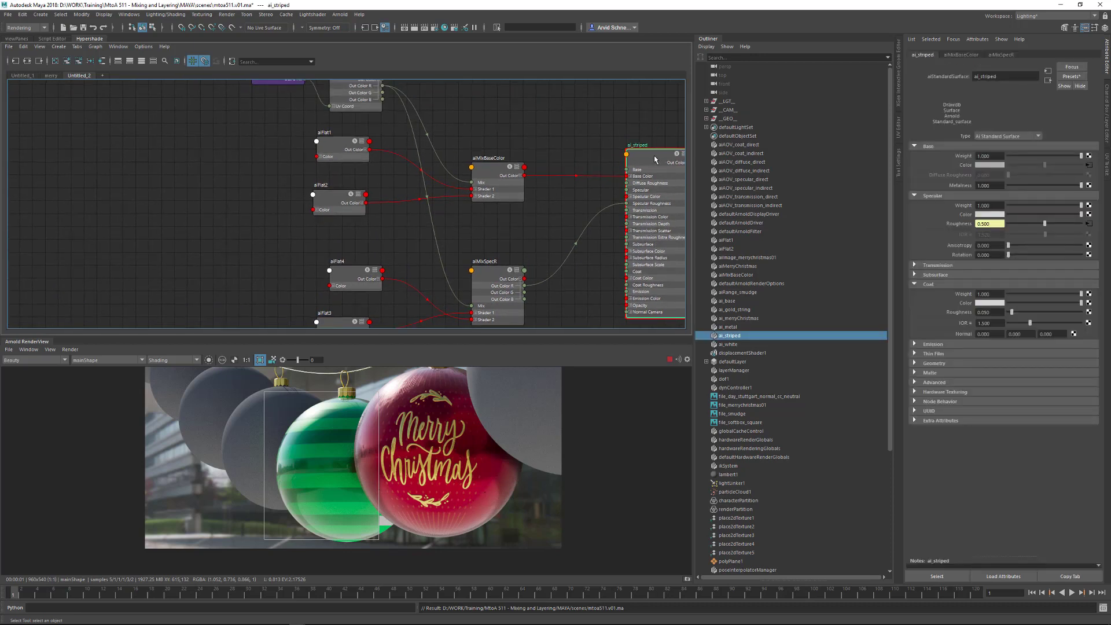
left_click_drag(1021, 186, 1110, 187)
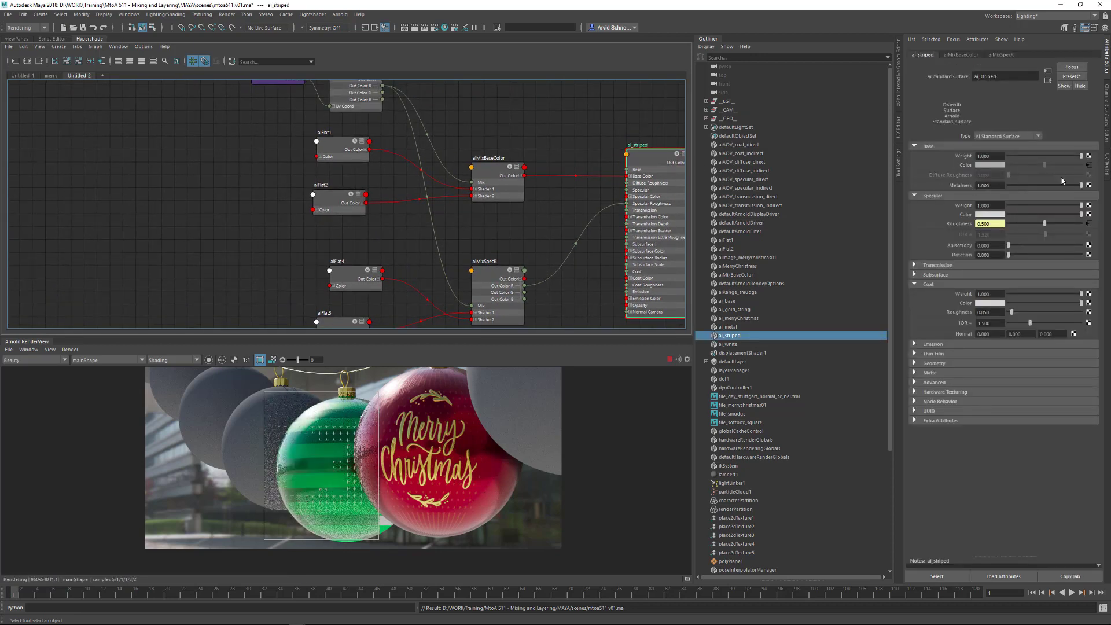
middle_click_drag(374, 100, 374, 157, "alt")
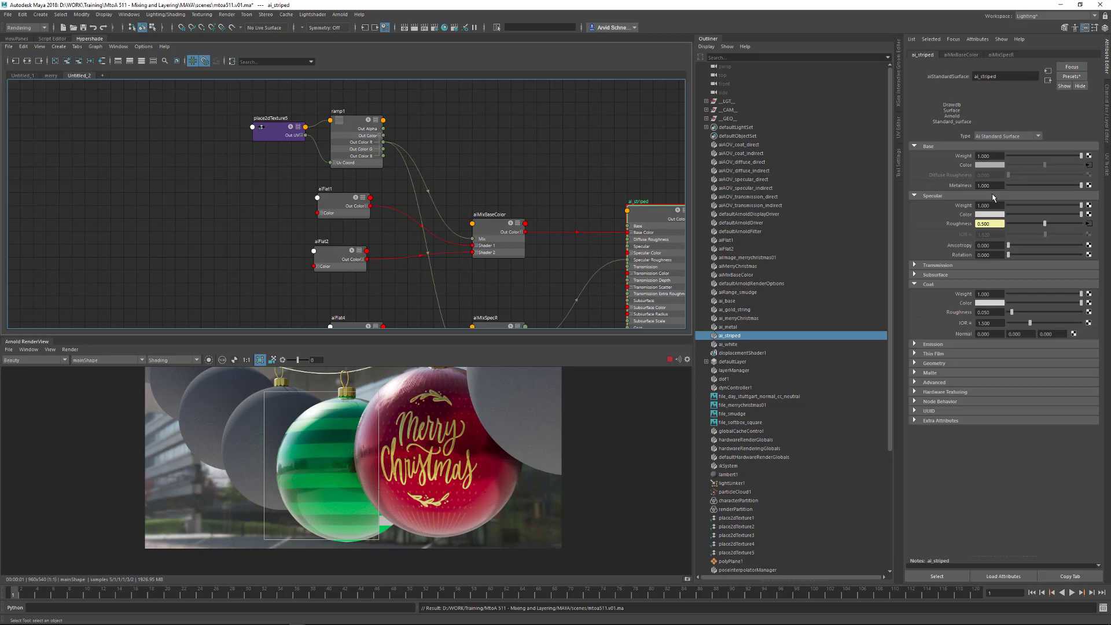
middle_click_drag(447, 167, 415, 148, "alt")
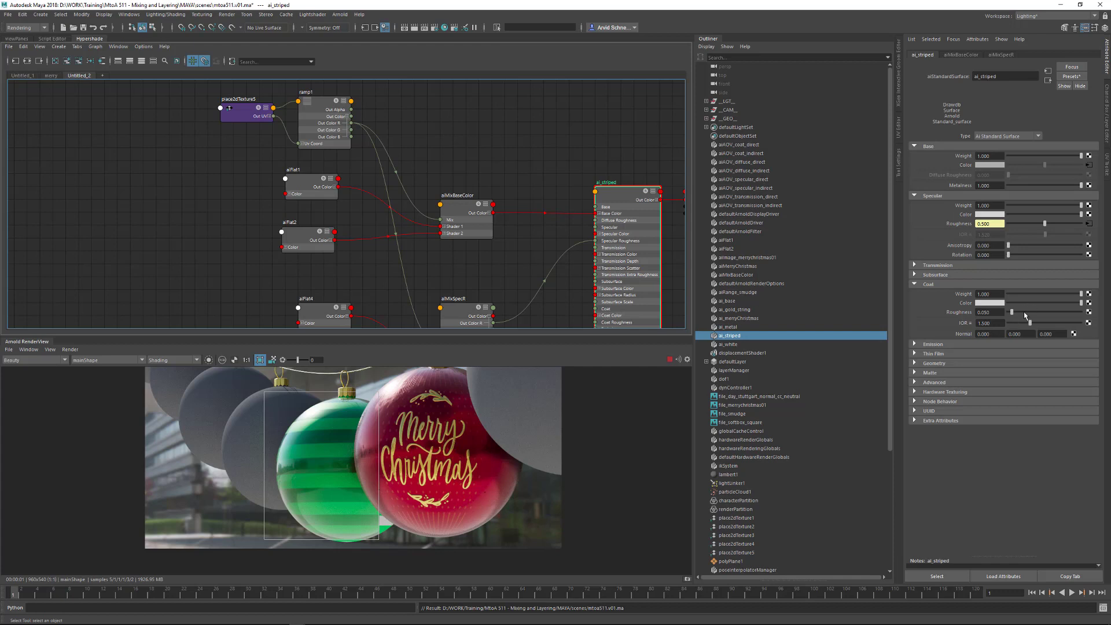
Create a bump2d node in the empty area below aiMixSpecR
middle_click_drag(394, 182, 405, 143, "alt")
middle_click_drag(435, 285, 450, 204, "alt")
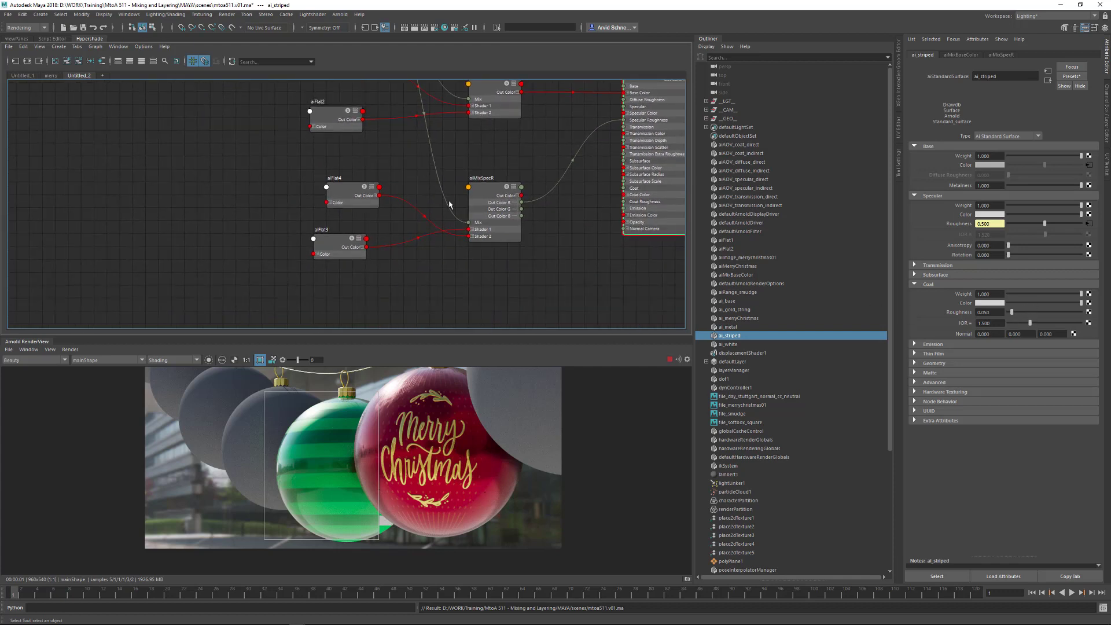
left_click(429, 294)
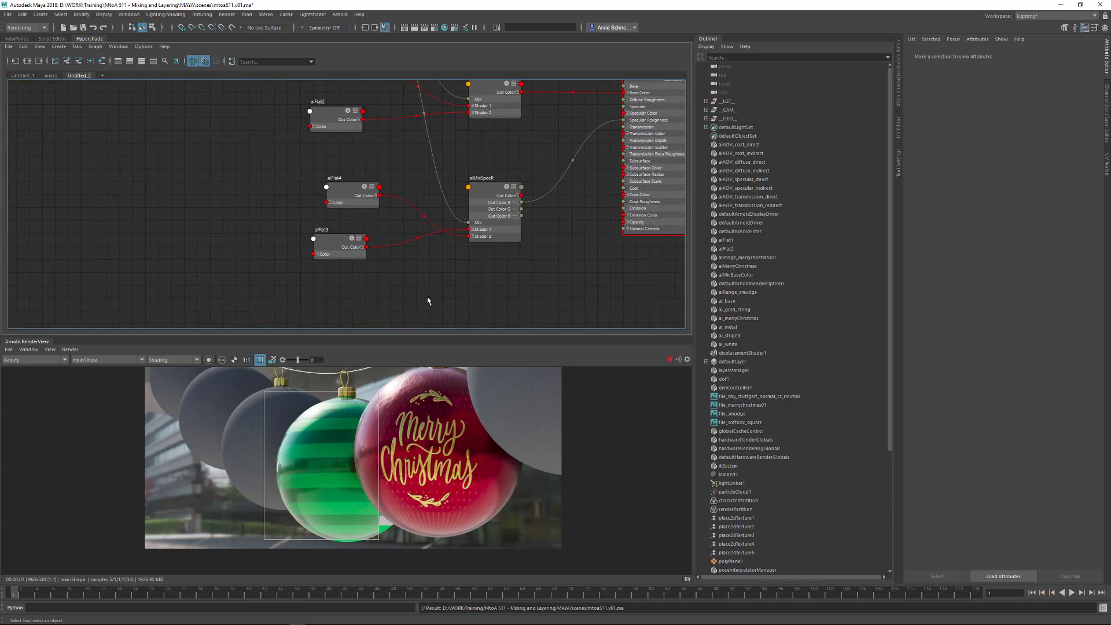
middle_click_drag(429, 300, 430, 281, "alt")
key("Tab")
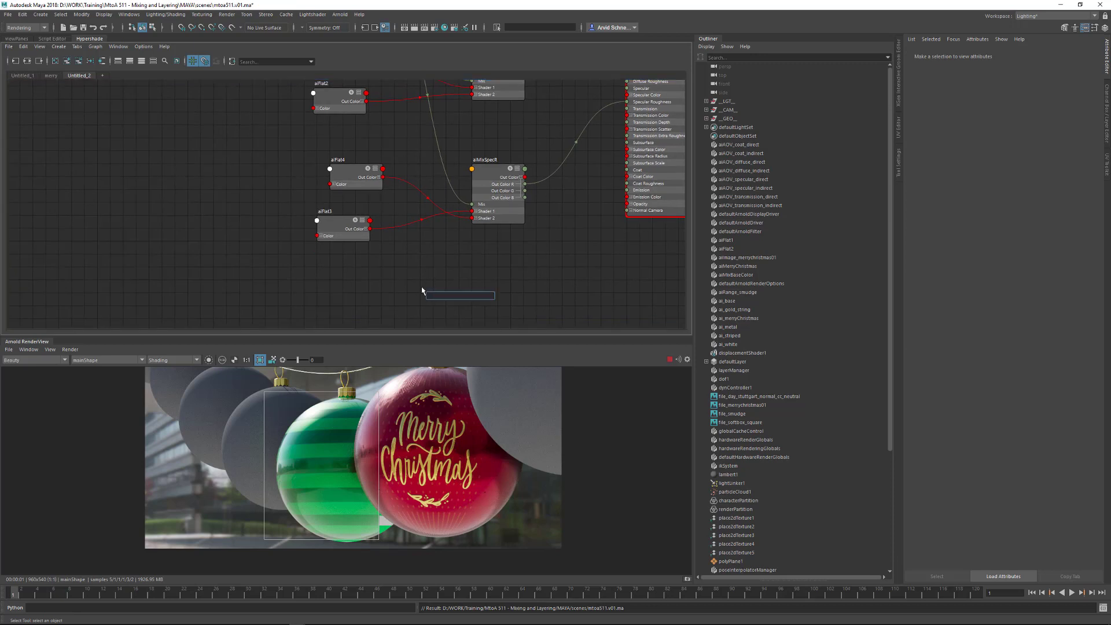
type("bump2d")
key("Down")
key("Return")
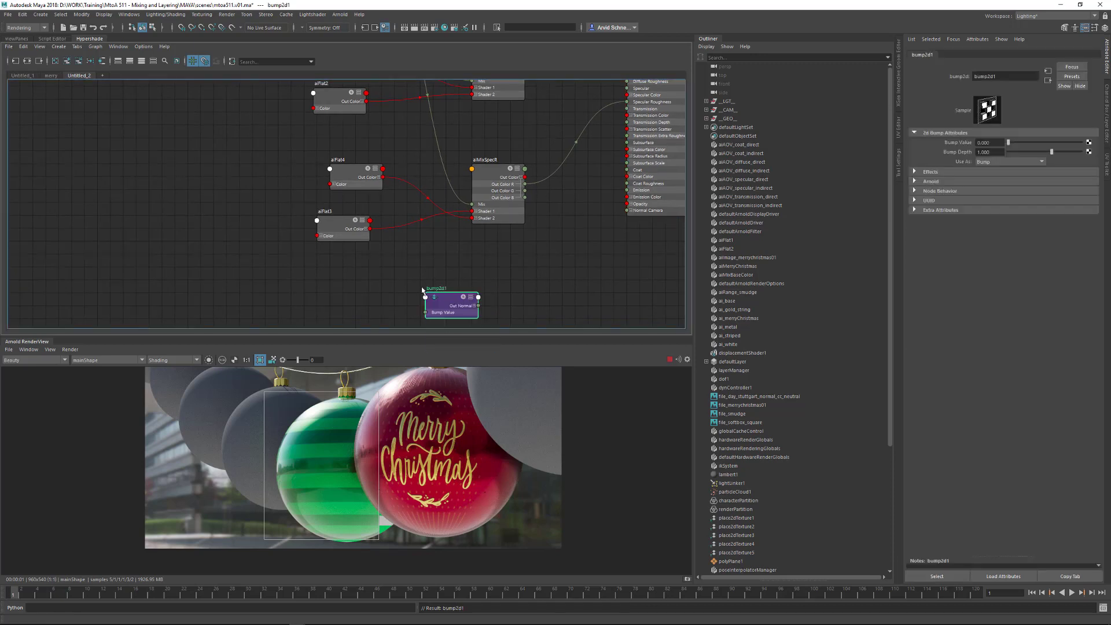
left_click(343, 313)
key("Tab")
left_click(147, 227)
Add the smudge.tif file texture from the merry graph to the striped ornament's node graph
scroll(268, 178, "down", 4)
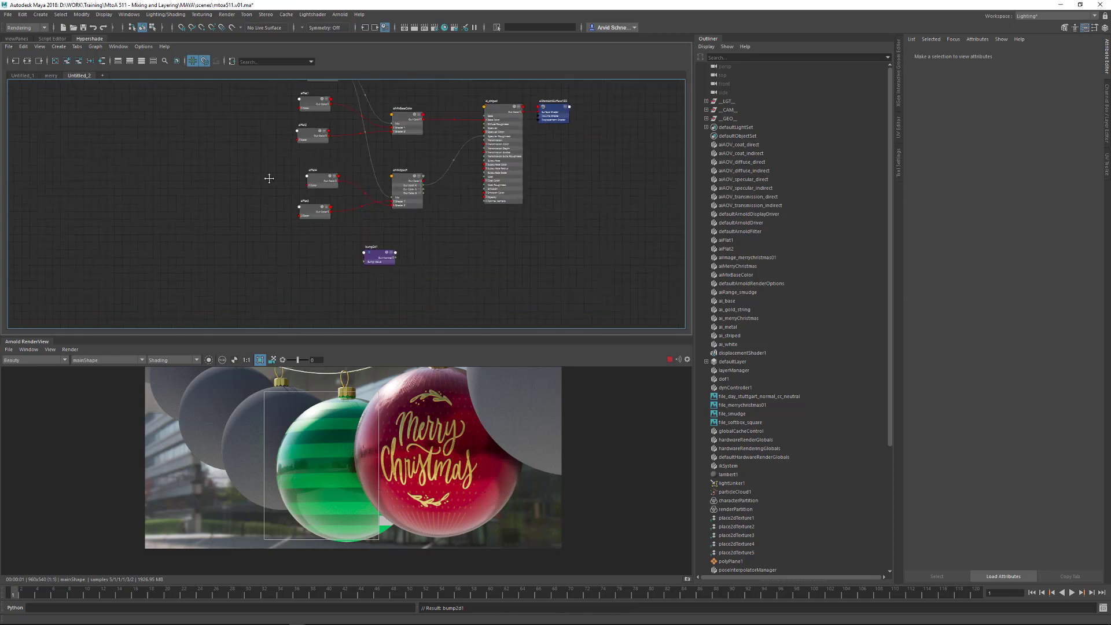
middle_click_drag(268, 178, 232, 318, "alt")
left_click(51, 75)
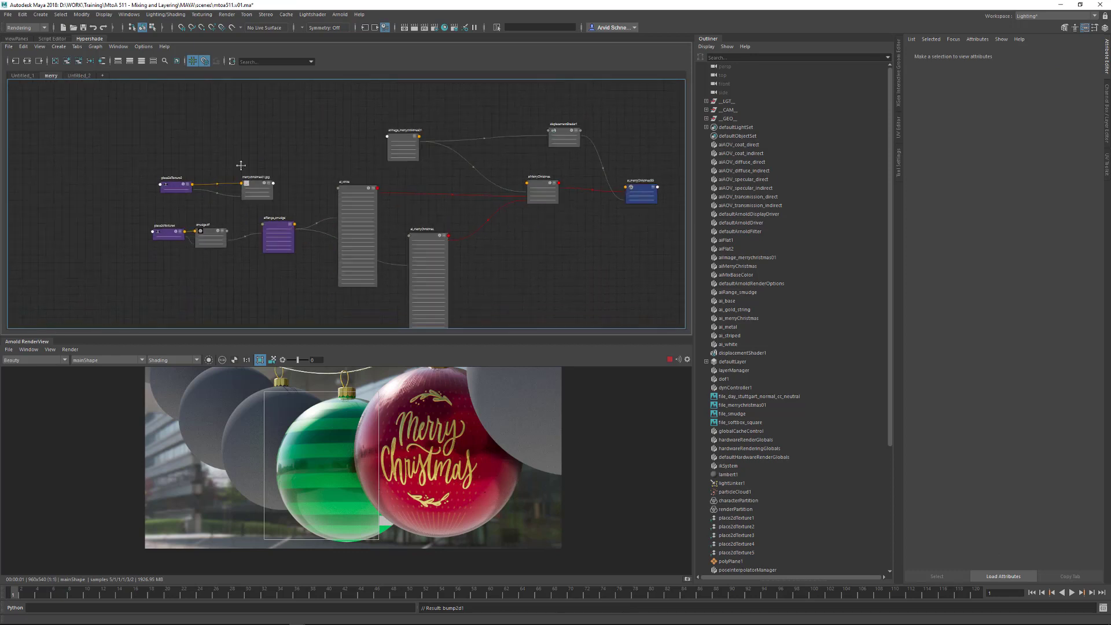
scroll(317, 184, "up", 4)
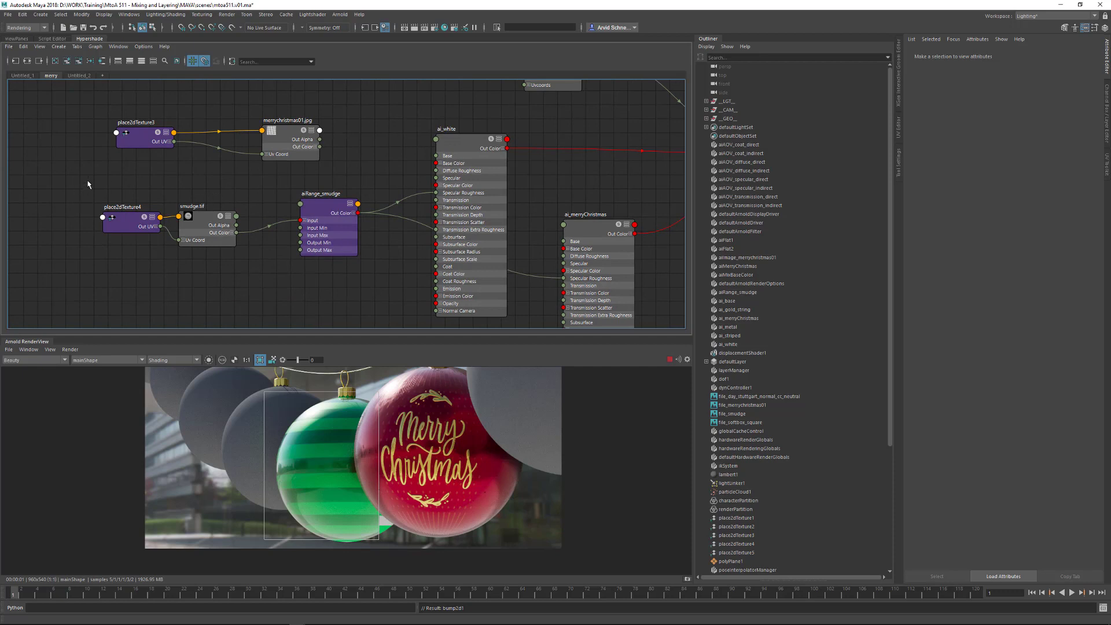
left_click(206, 242)
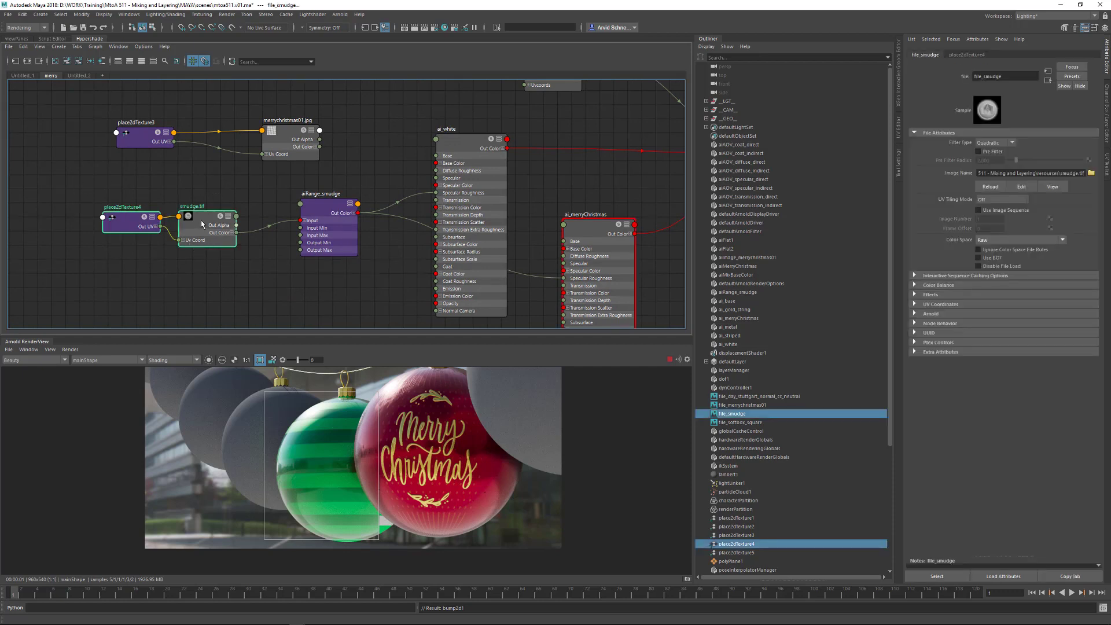
left_click(76, 73)
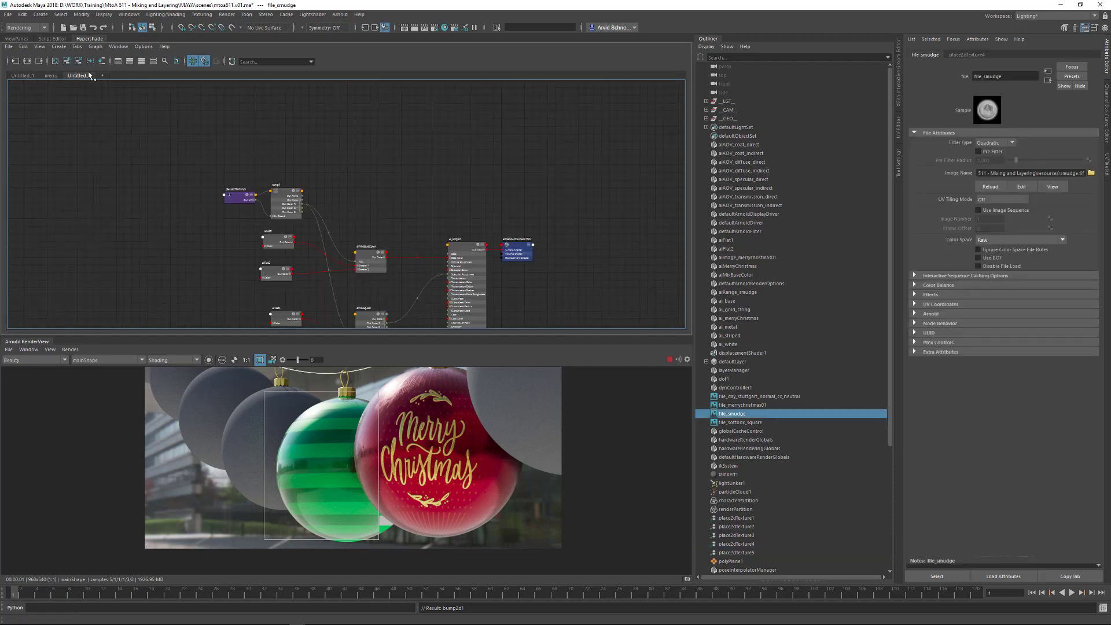
left_click(67, 62)
Move the smudge.tif node down through the striped graph and place it just before bump2d1
scroll(333, 277, "down", 1)
middle_click_drag(333, 277, 302, 119, "alt")
scroll(316, 220, "up", 4)
left_click_drag(303, 215, 224, 191)
middle_click_drag(250, 264, 247, 487, "alt")
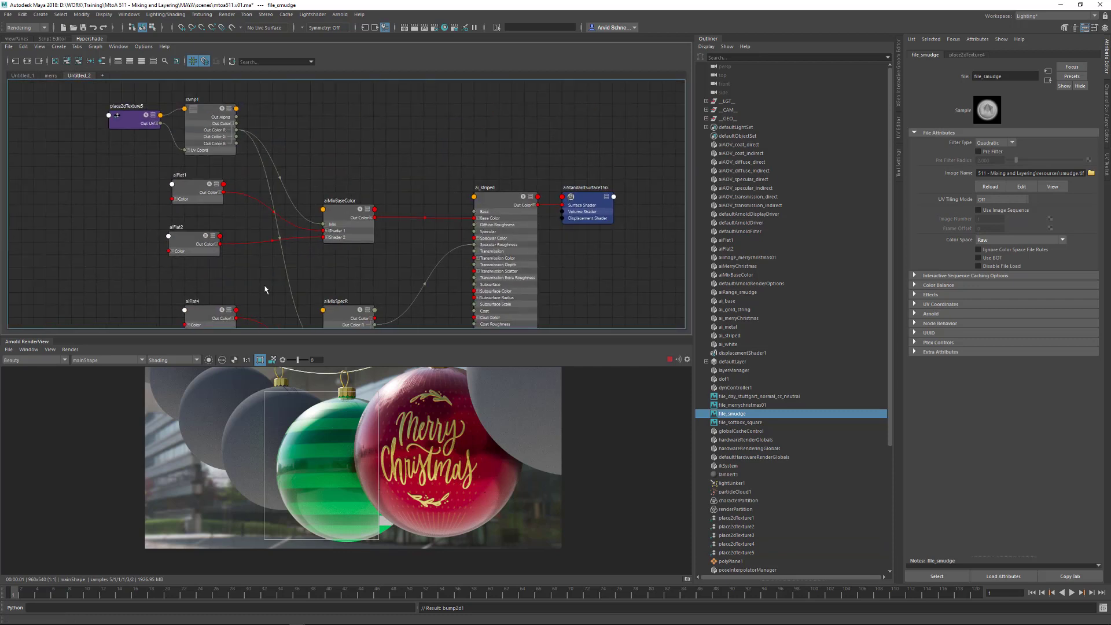
scroll(273, 243, "down", 3)
middle_click_drag(214, 215, 209, 300, "alt")
left_click_drag(294, 166, 124, 316)
middle_click_drag(132, 319, 215, 107, "alt")
mouse_move(211, 106)
left_mouse_down()
mouse_move(203, 184)
mouse_move(230, 223)
left_mouse_up()
scroll(308, 258, "up", 4)
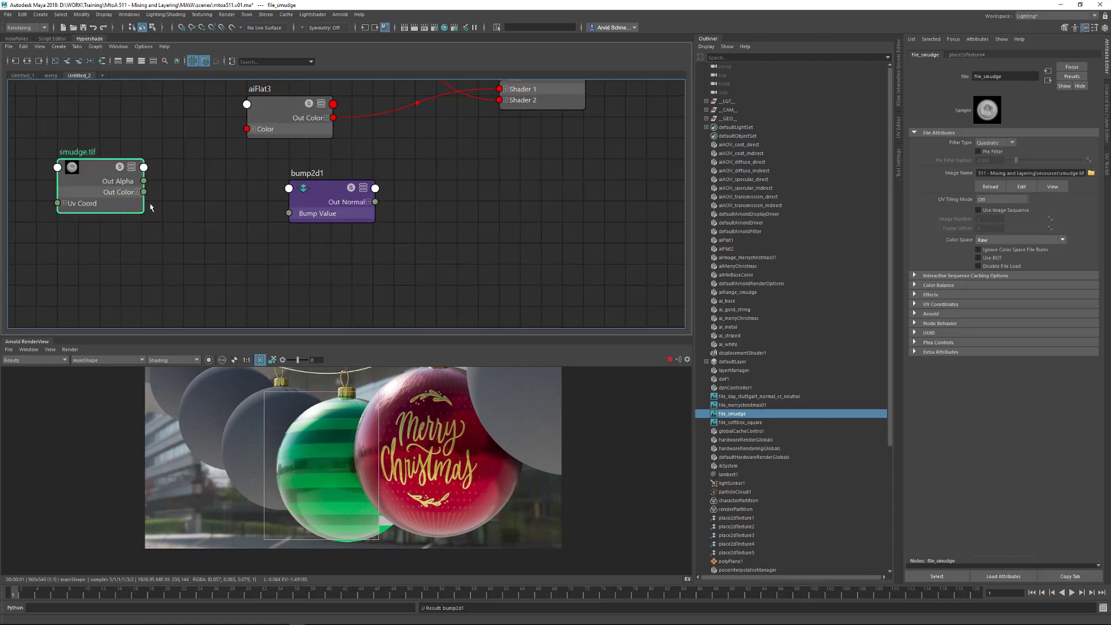
Connect smudge.tif's Out Color R to bump2d1's Bump Value, and bump2d1's Out Normal to ai_striped's Normal Camera
left_click(137, 192)
left_click_drag(143, 203, 289, 213)
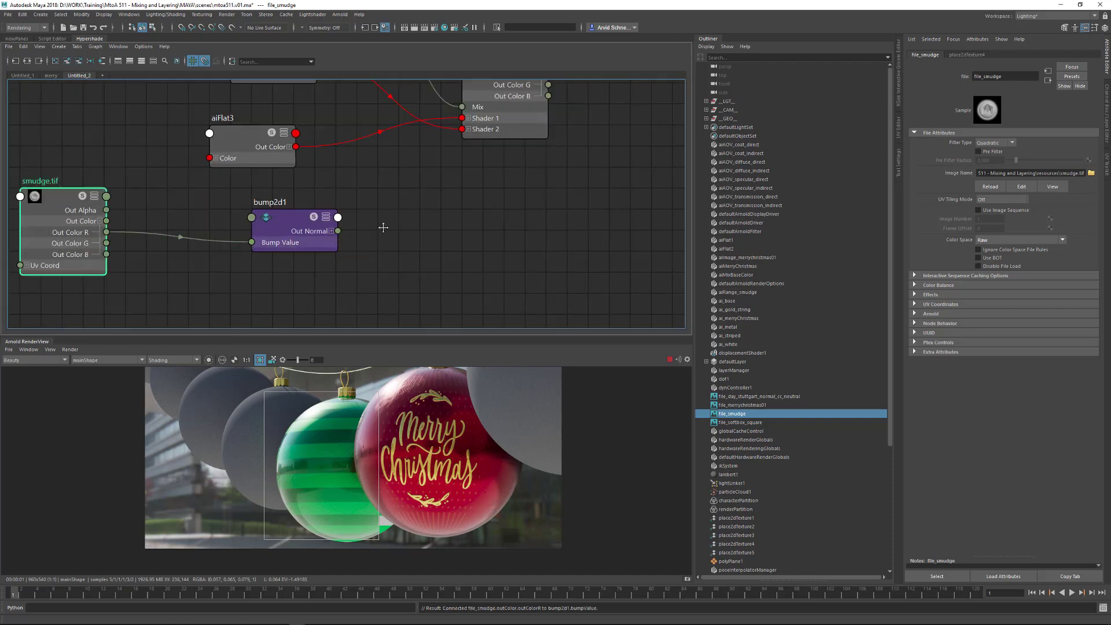
scroll(382, 225, "down", 4)
left_click_drag(255, 287, 492, 220)
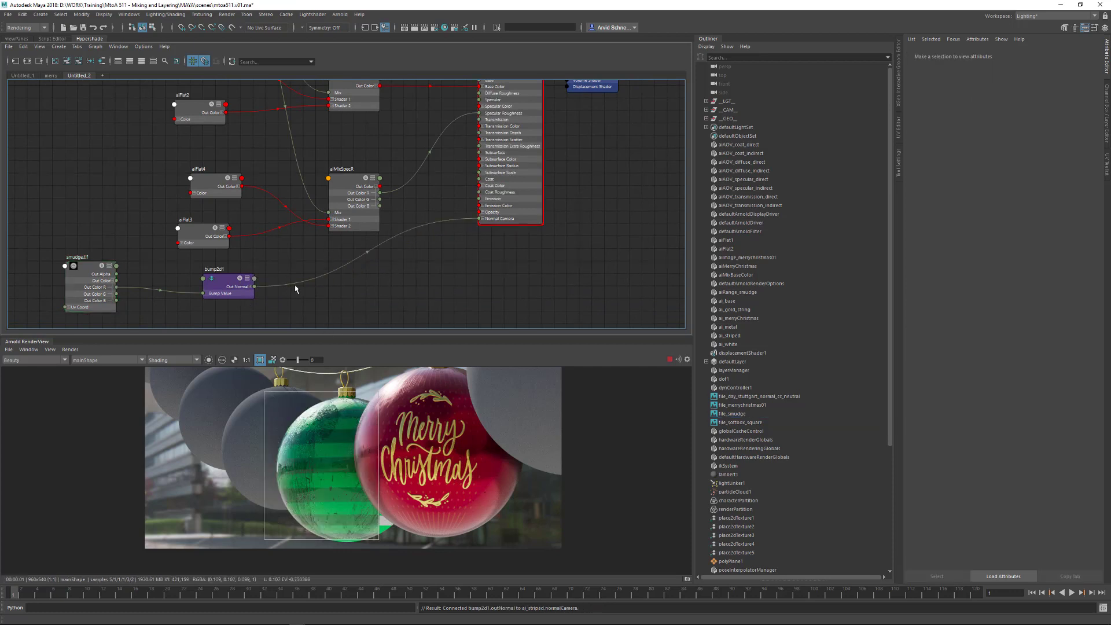
Try a Bump Depth of 0.025 on bump2d1 and settle on 0.050
scroll(295, 286, "up", 5)
left_click_drag(337, 180, 337, 155)
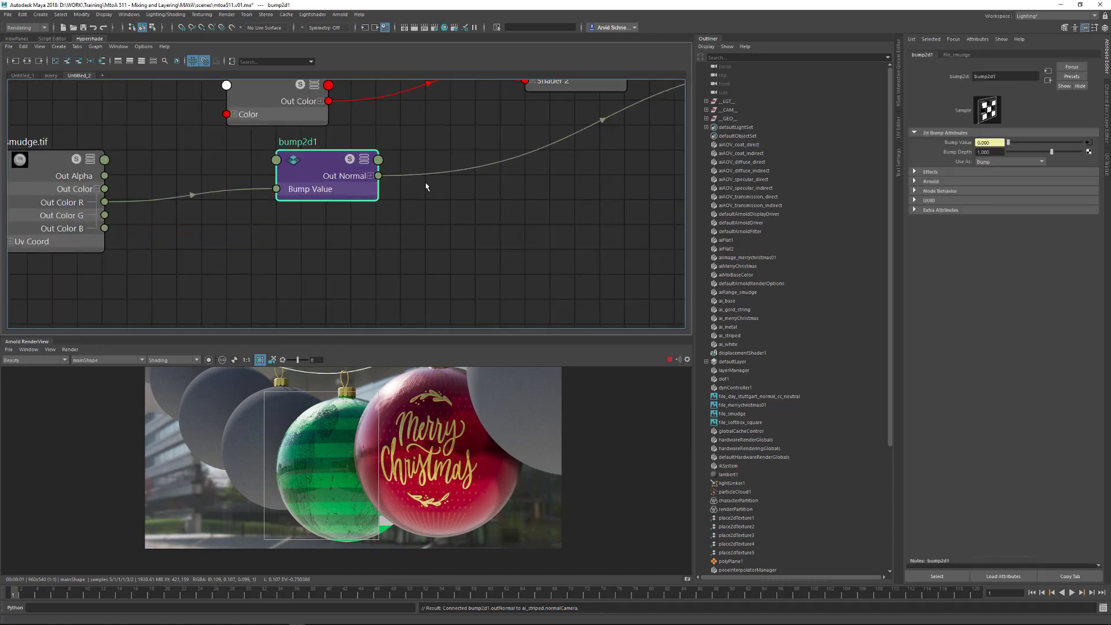
left_click(990, 152)
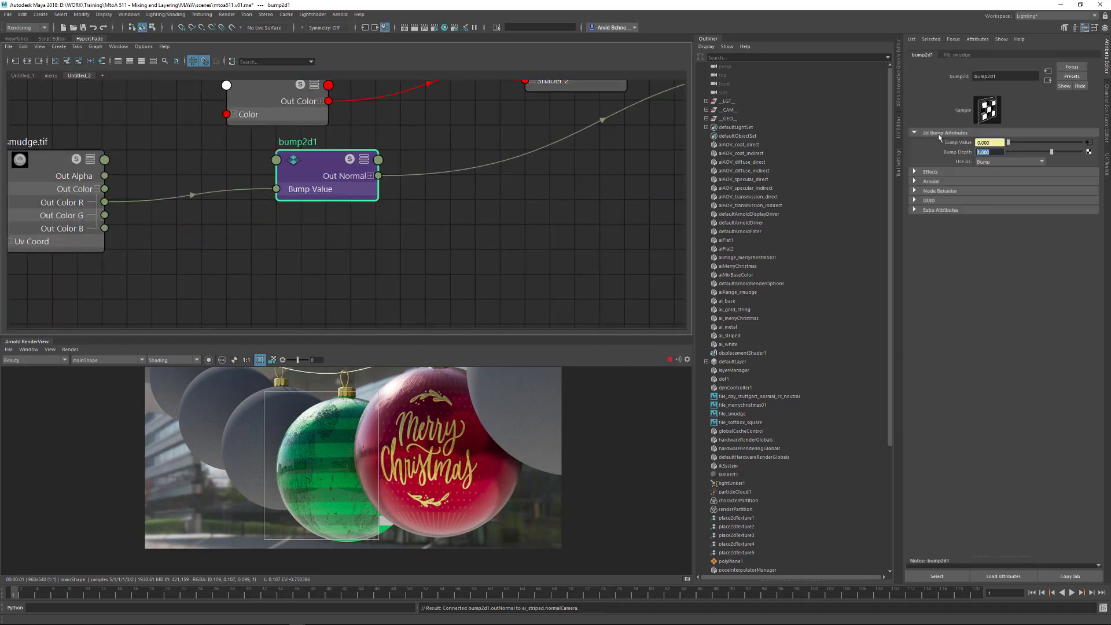
type("0.025")
key("Return")
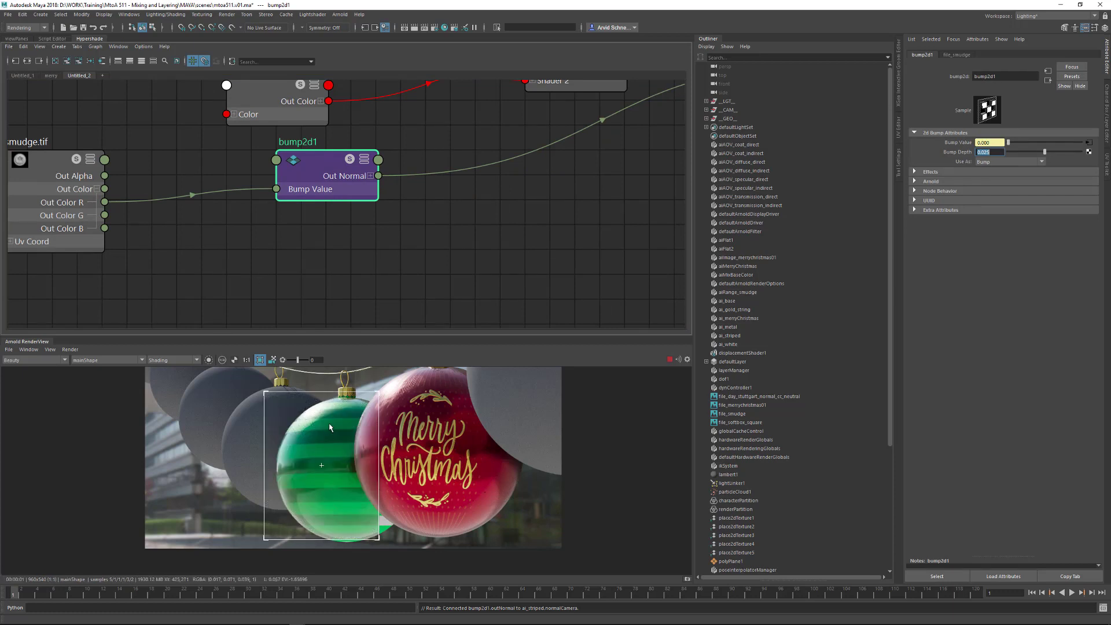
left_click(988, 152)
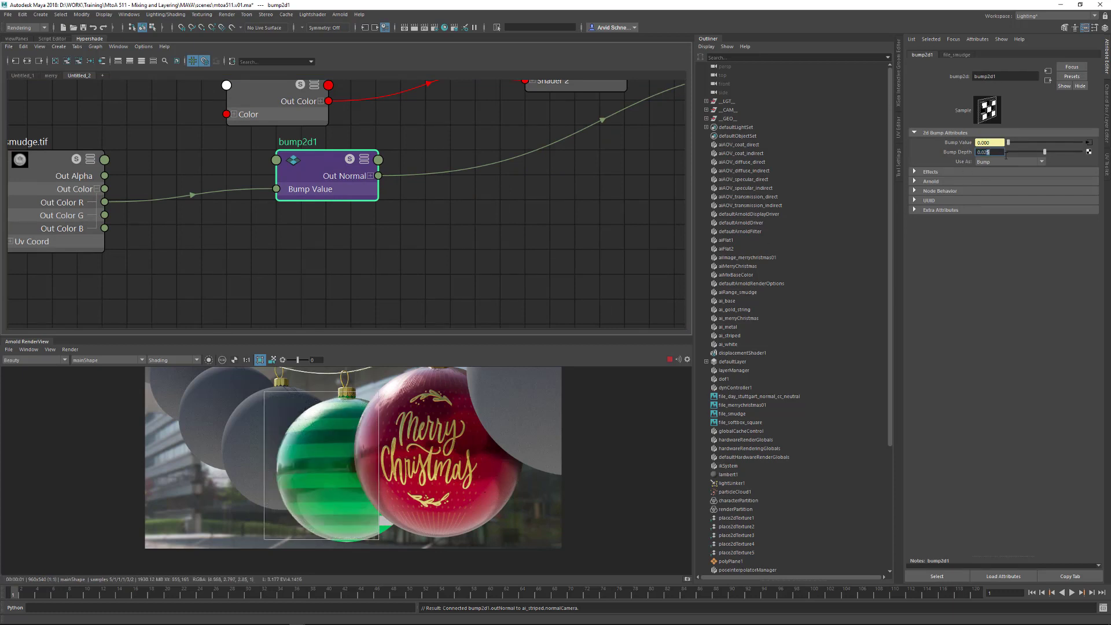
type("50")
key("Return")
Render the full frame without the crop region, inspect the ornaments at 1:1 size and stop the live render
middle_click_drag(402, 408, 394, 433)
scroll(394, 433, "down", 3)
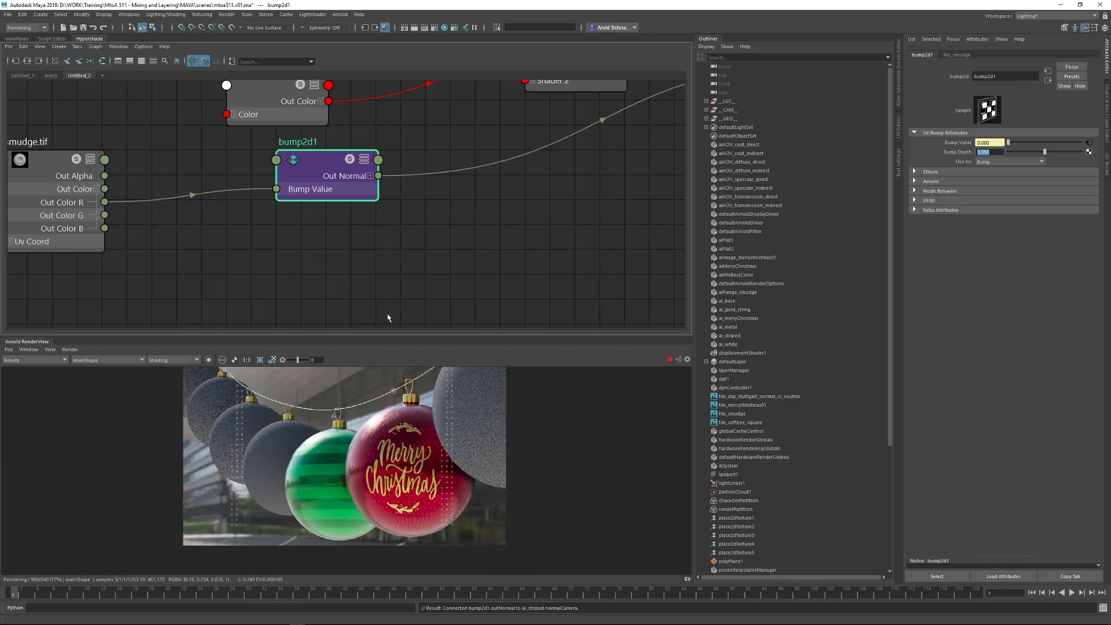
left_click(247, 359)
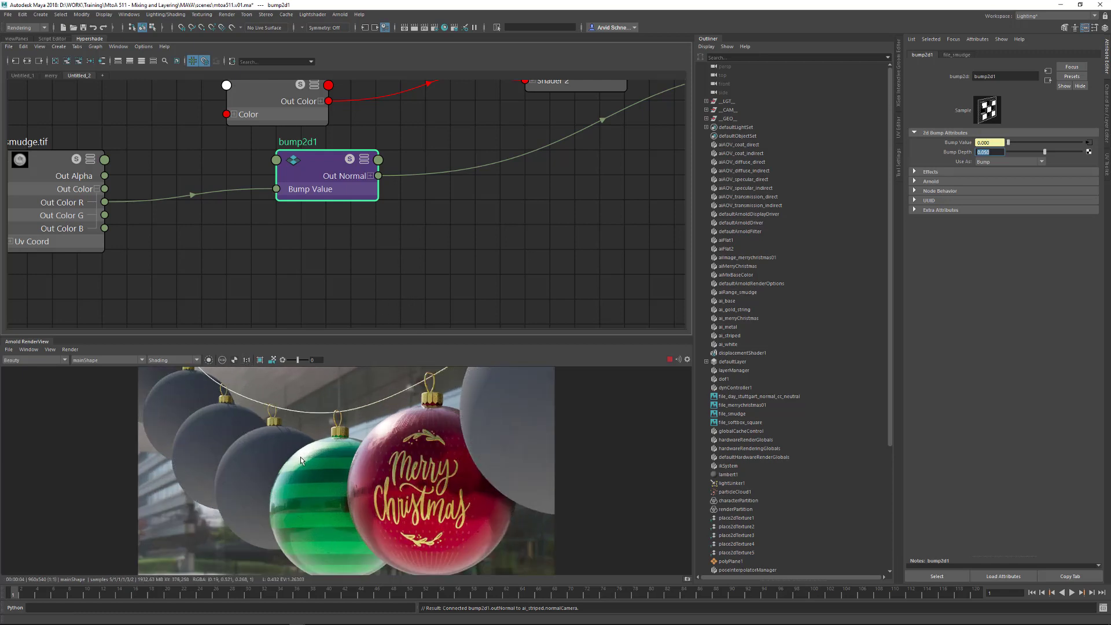
middle_click_drag(301, 461, 301, 428)
left_click(670, 360)
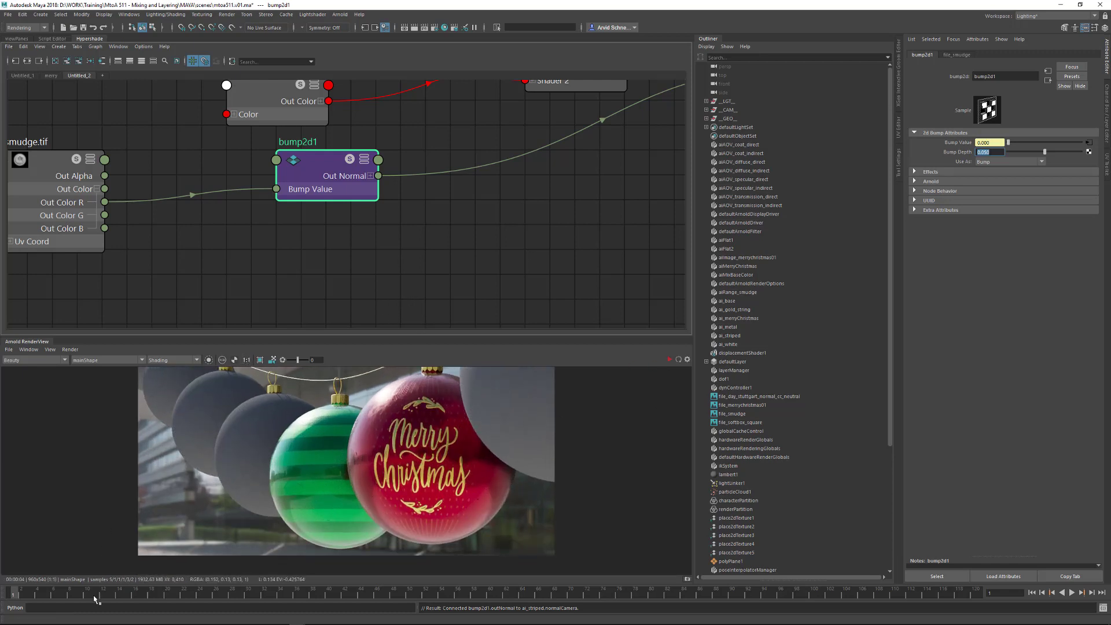
Switch to Chrome to examine the hanging Christmas ornaments reference image and return to Maya
key("alt+Tab")
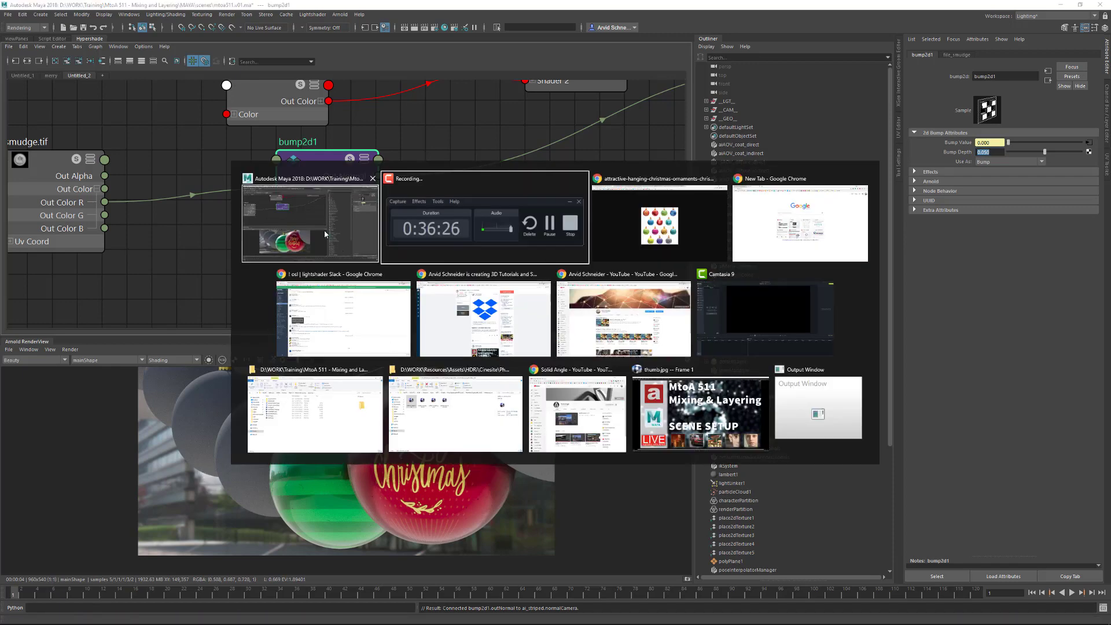
left_click(337, 242)
key("alt+Tab")
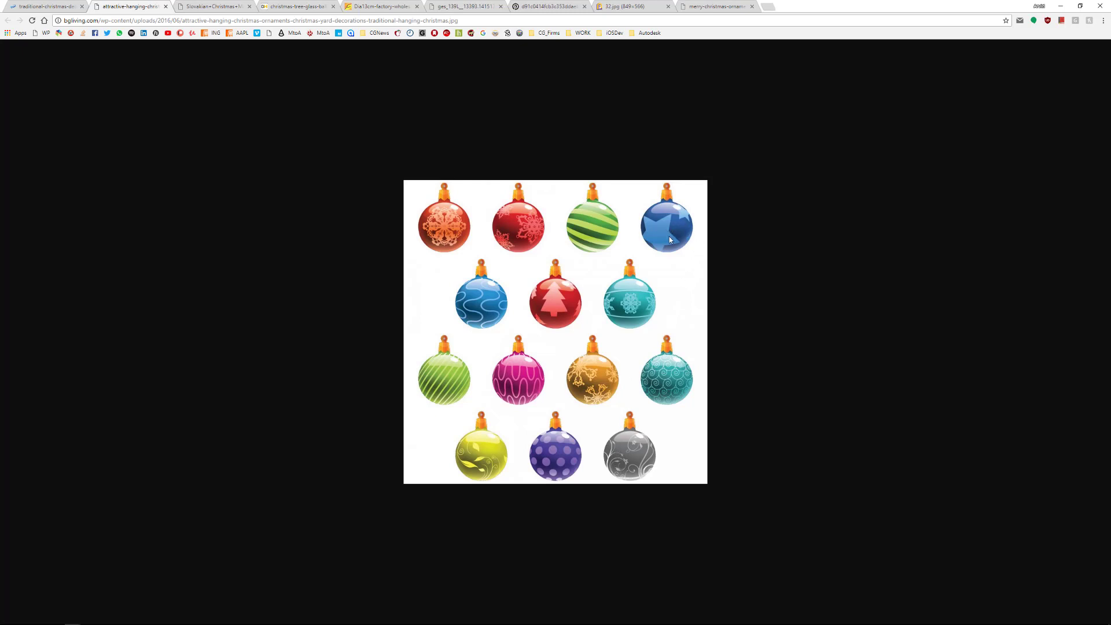
key("alt+Tab")
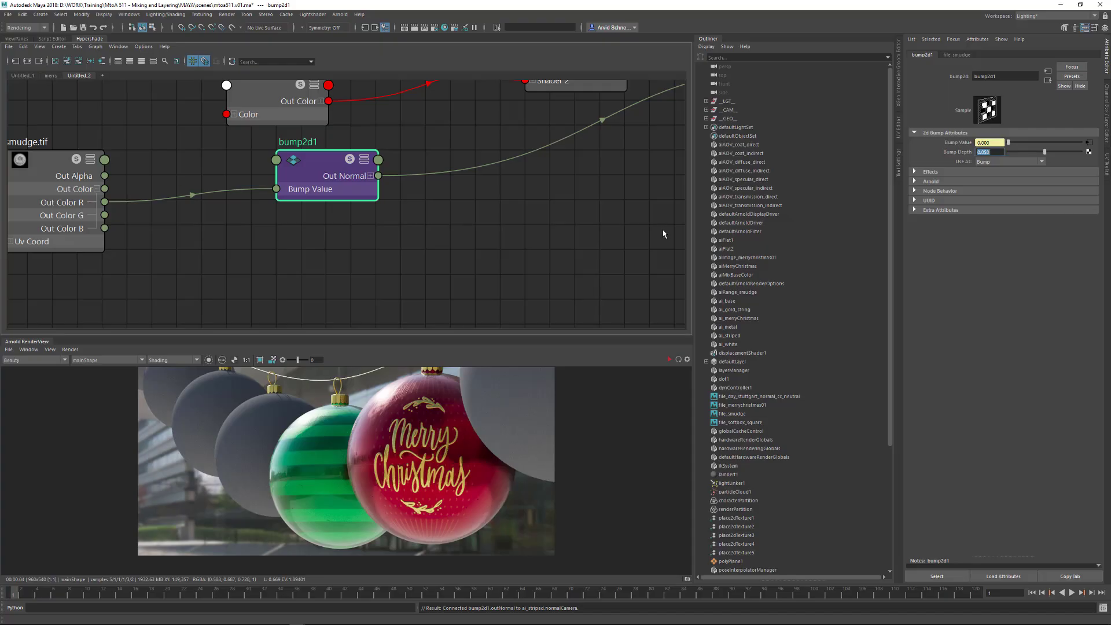
Rename the striped material's graph tab to stripesd_2 and save the scene
middle_click_drag(371, 256, 530, 256, "alt")
right_click_drag(530, 256, 313, 249, "alt")
middle_click_drag(395, 187, 345, 195, "alt")
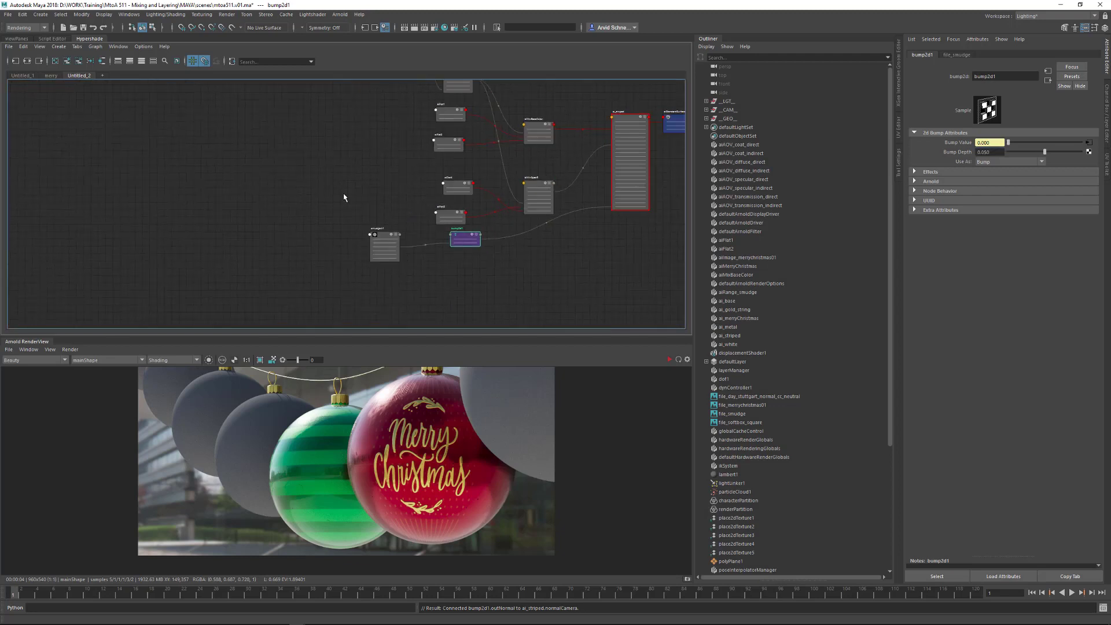
double_click(80, 75)
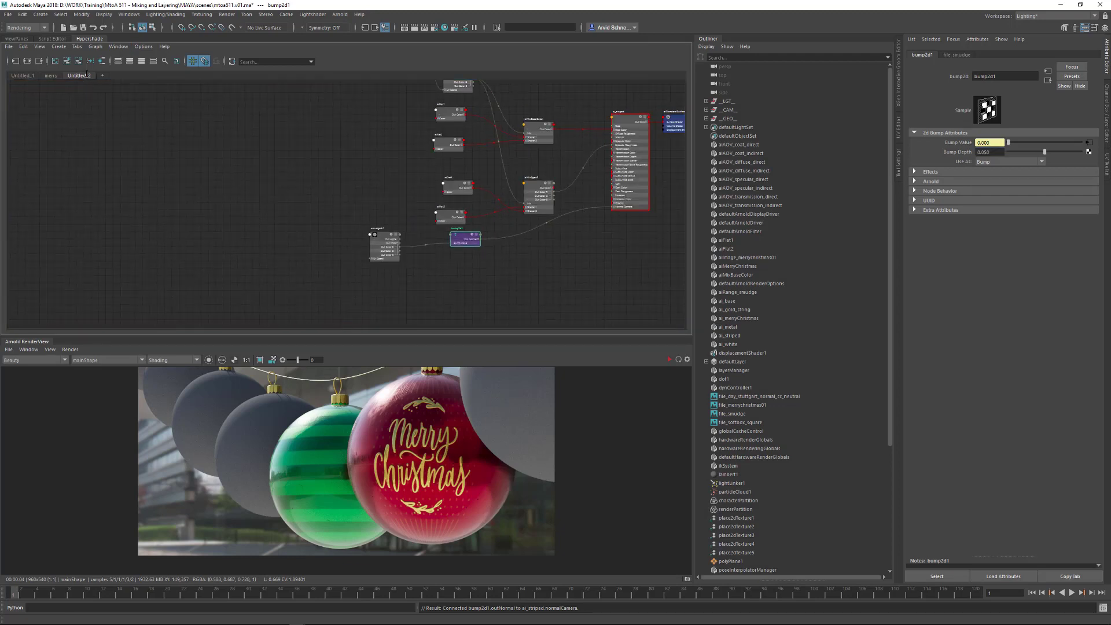
type("stripesd_2")
key("Return")
left_click(141, 157)
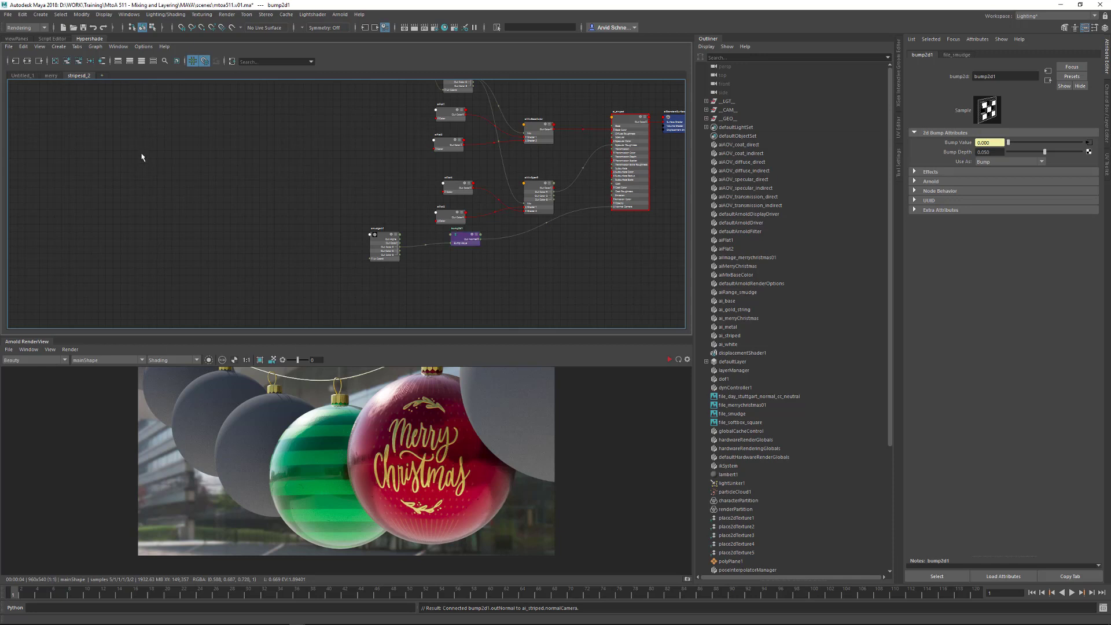
key("ctrl+s")
Open a new empty graph tab and restart the live render with a crop region around the grey ornament beside the green one
middle_click_drag(502, 157, 407, 200, "alt")
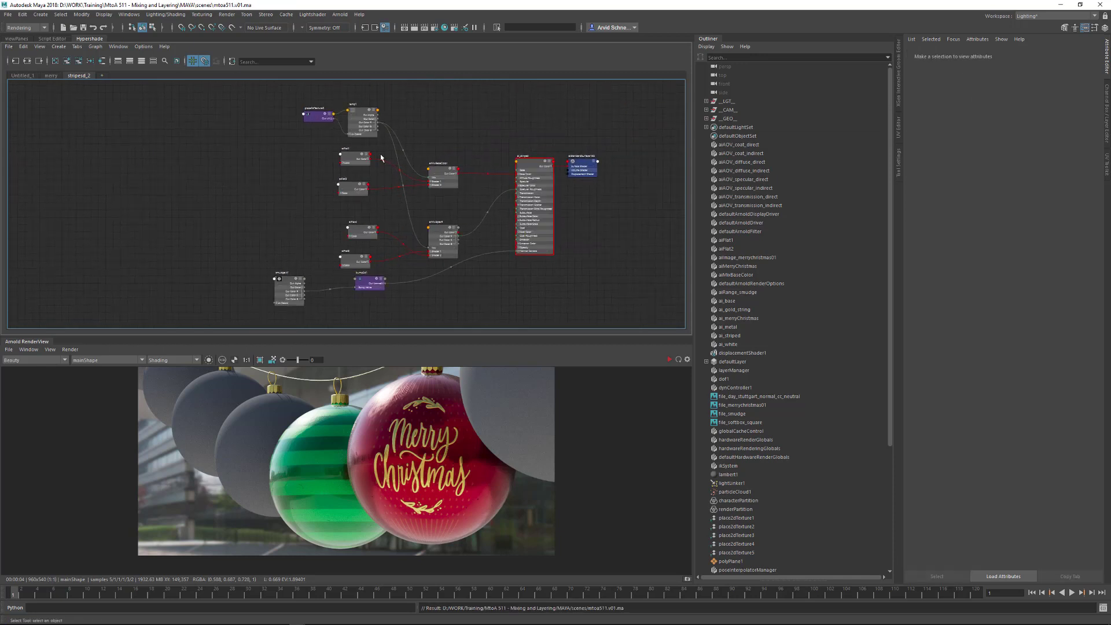
left_click(102, 75)
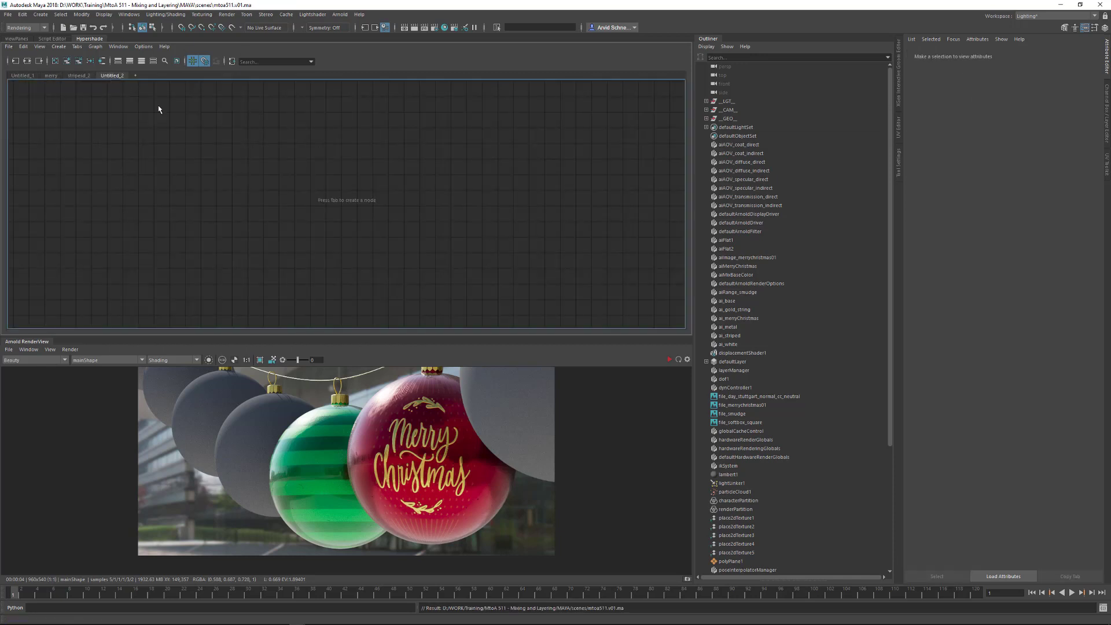
middle_click_drag(331, 454, 371, 474)
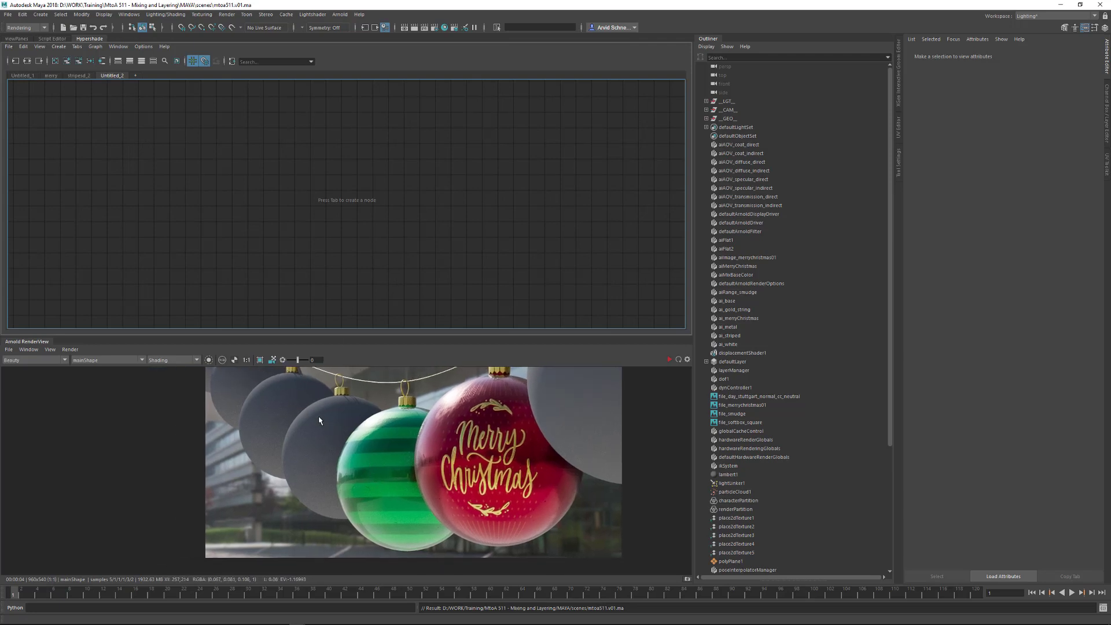
left_click_drag(266, 412, 390, 543)
left_click(670, 359)
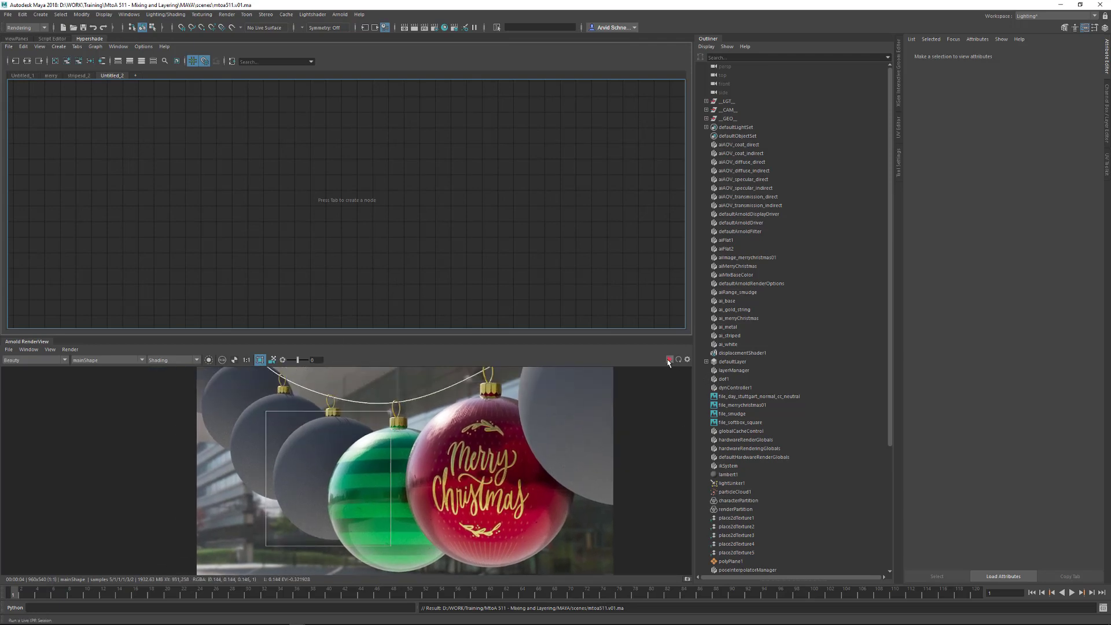
left_click(667, 360)
Create an aiStandardSurface material in the new graph and assign it to the grey ornament beside the green one
key("Tab")
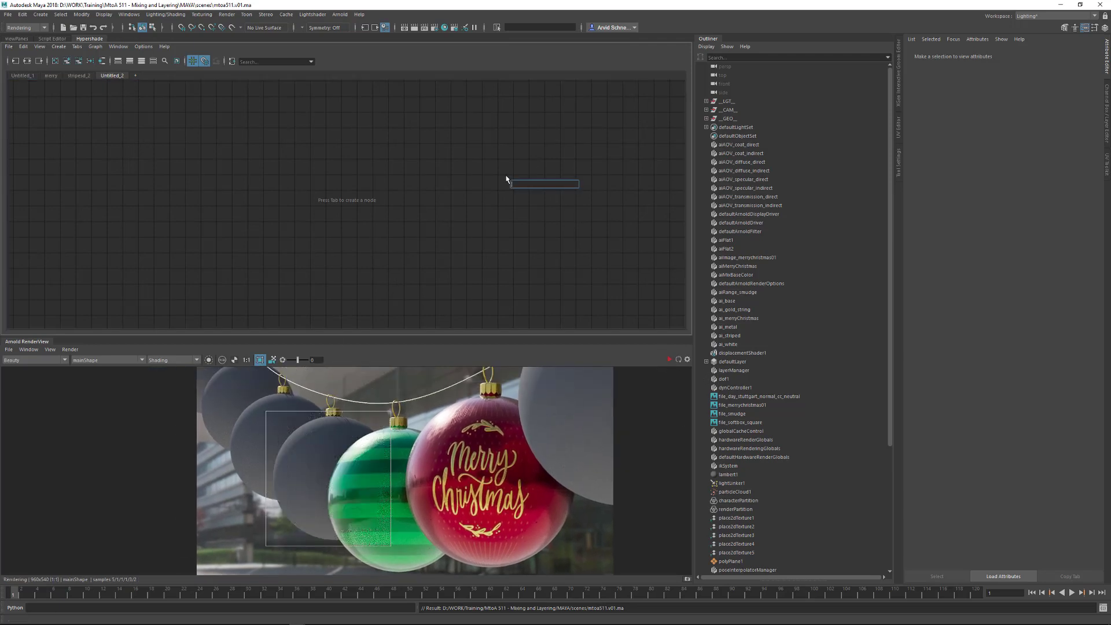
type("surf")
key("Down")
key("Down")
key("Down")
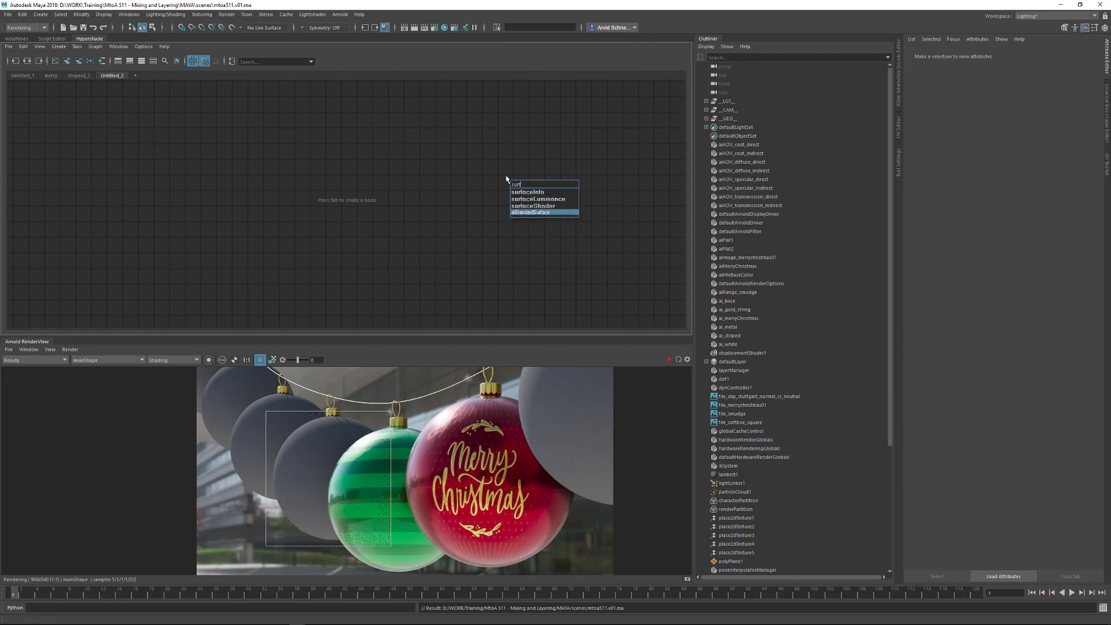
key("Return")
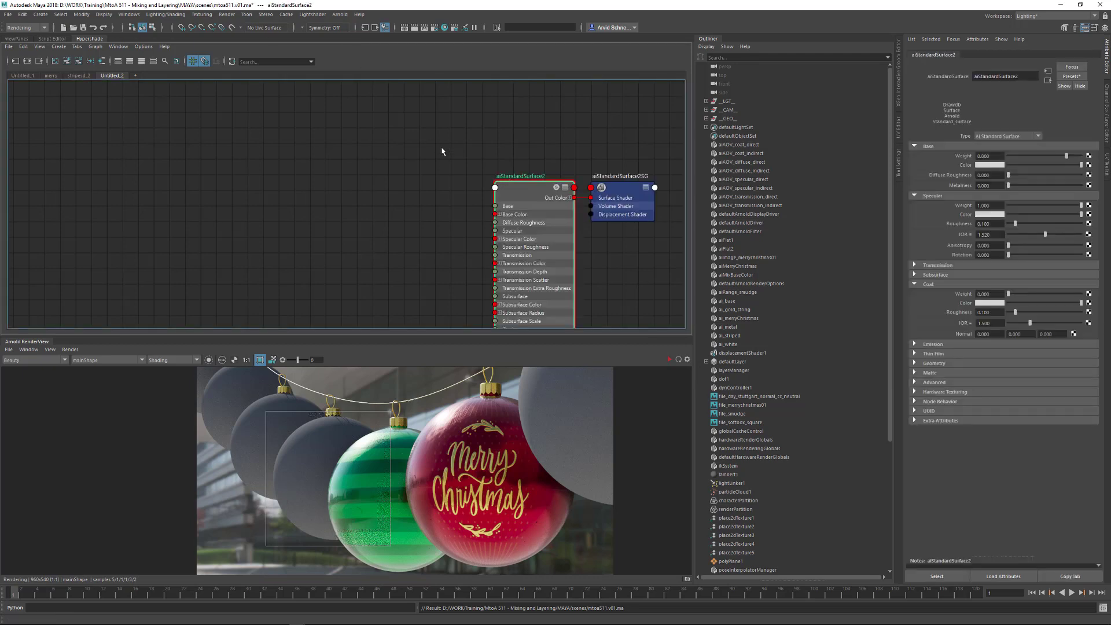
left_click(308, 449)
right_click_drag(525, 189, 524, 165)
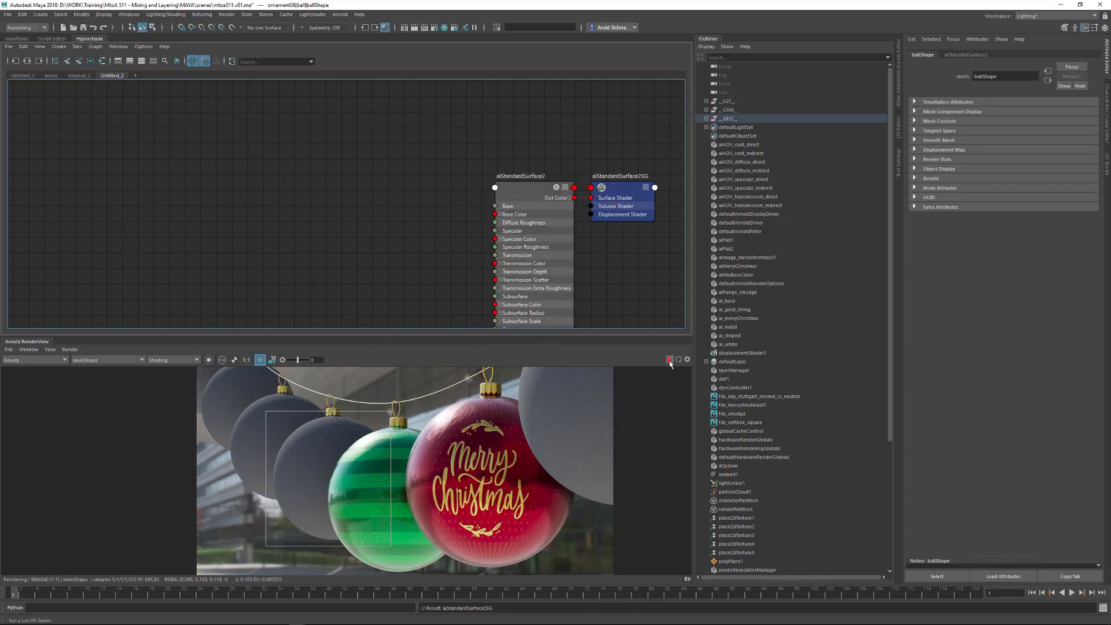
Run the live render preview, add a file texture node and place it beside the aiStandardSurface2 shader
left_click(670, 360)
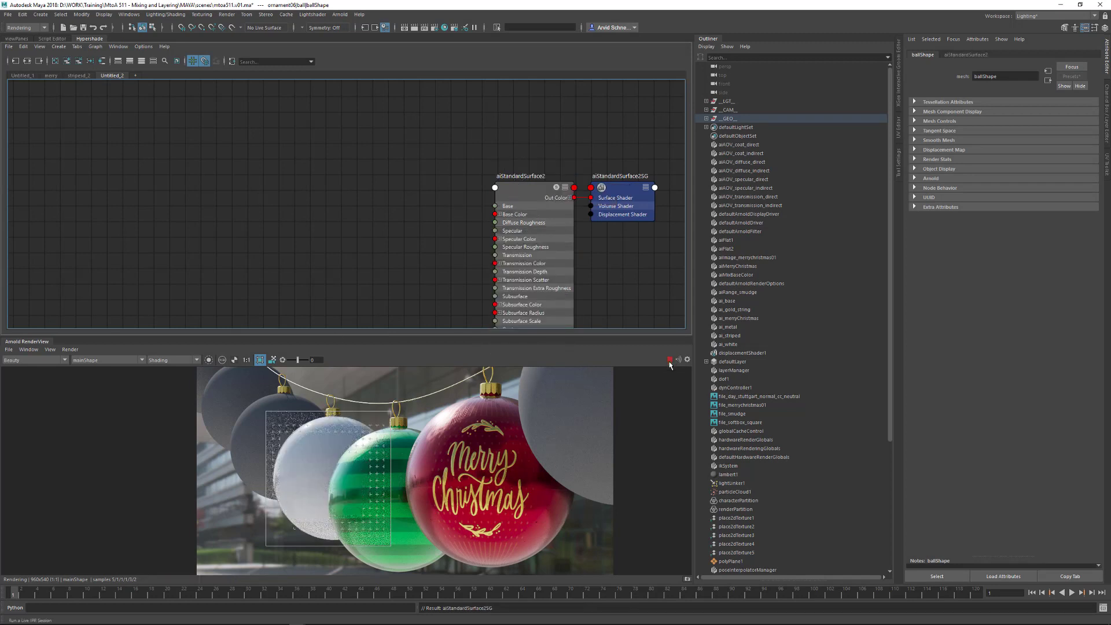
middle_click_drag(409, 202, 414, 186, "alt")
key("Tab")
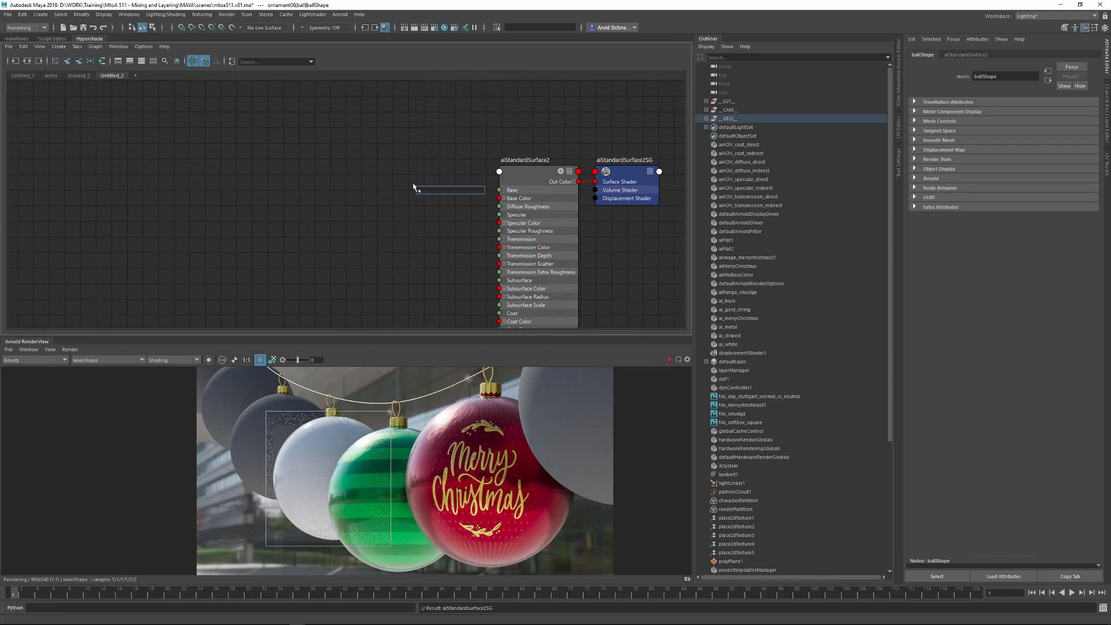
type("file")
key("Down")
key("Down")
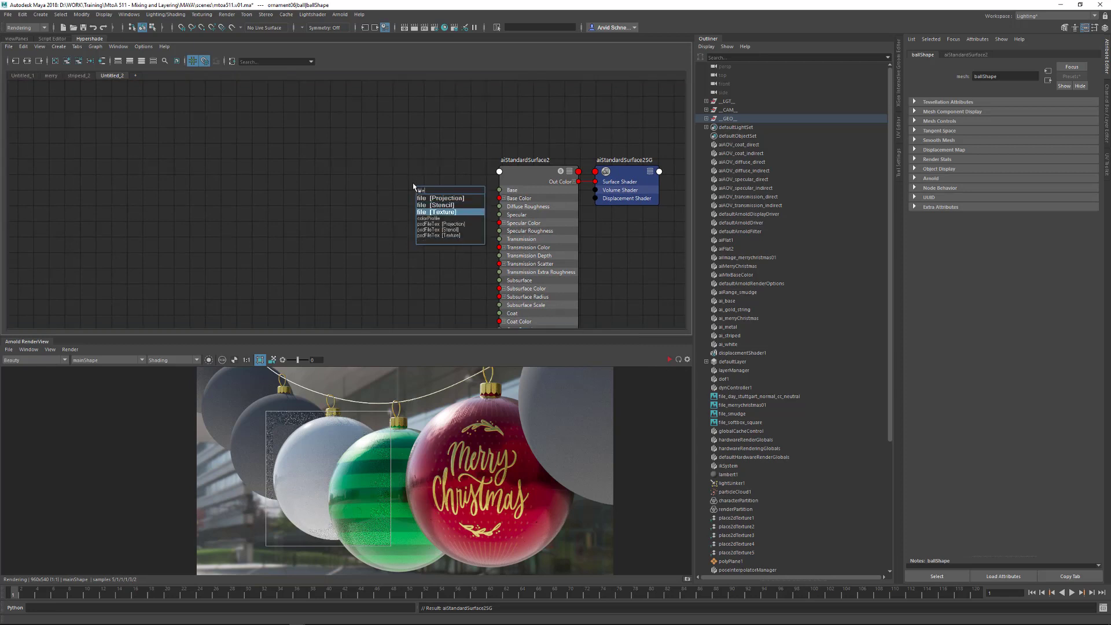
key("Return")
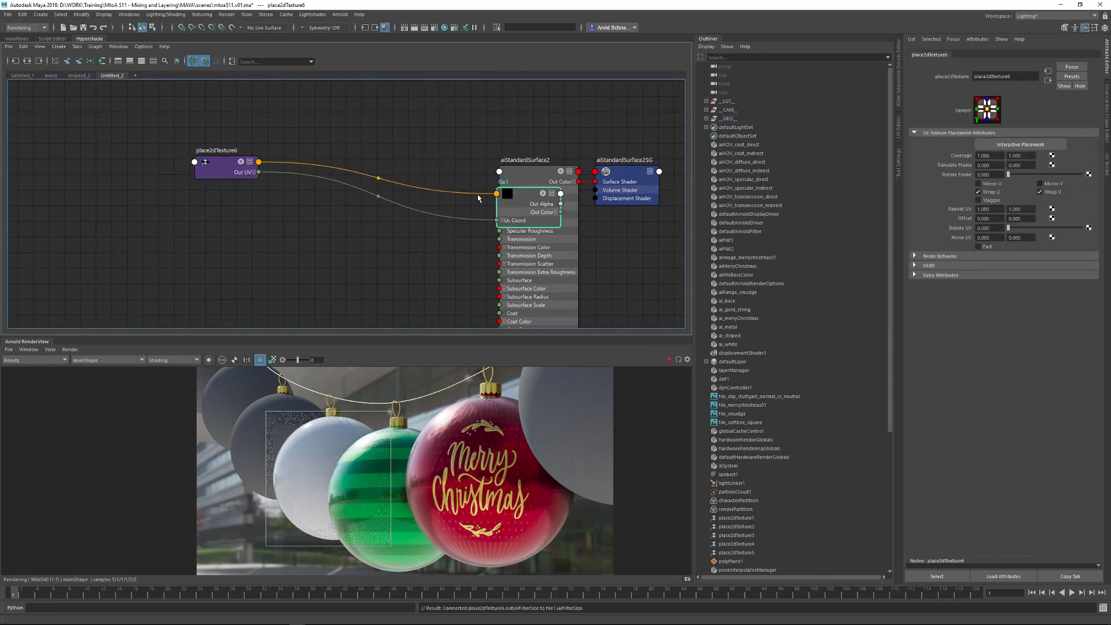
left_click_drag(521, 200, 366, 169)
Browse for the file texture's image in the resources folder of the MtoA 511 - Mixing and Layering training directory
left_click(1091, 174)
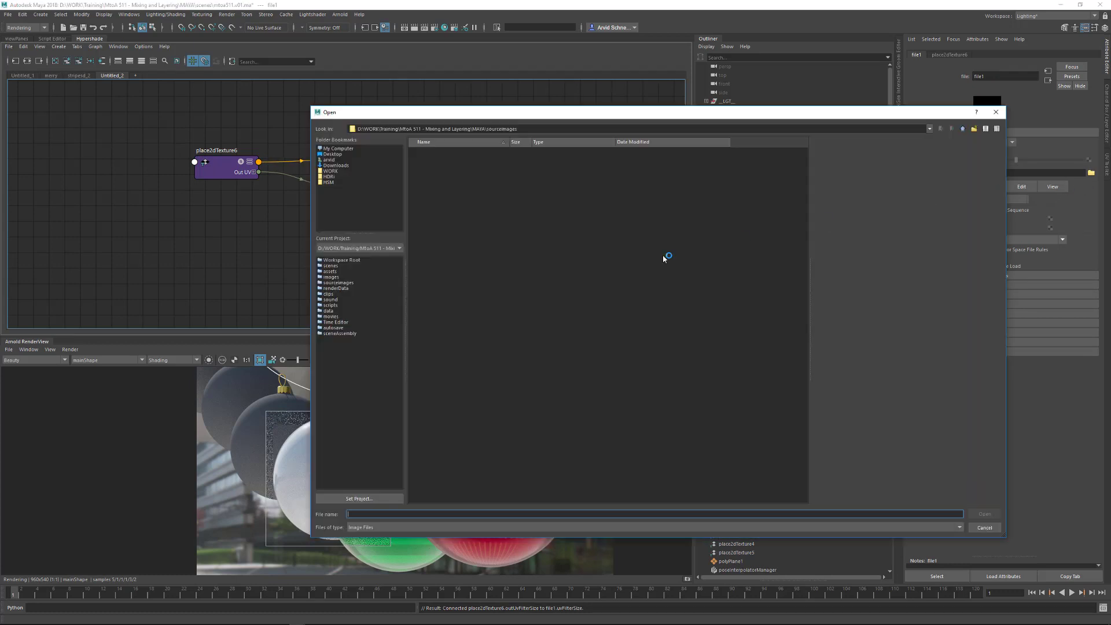
left_click(963, 129)
left_click(964, 129)
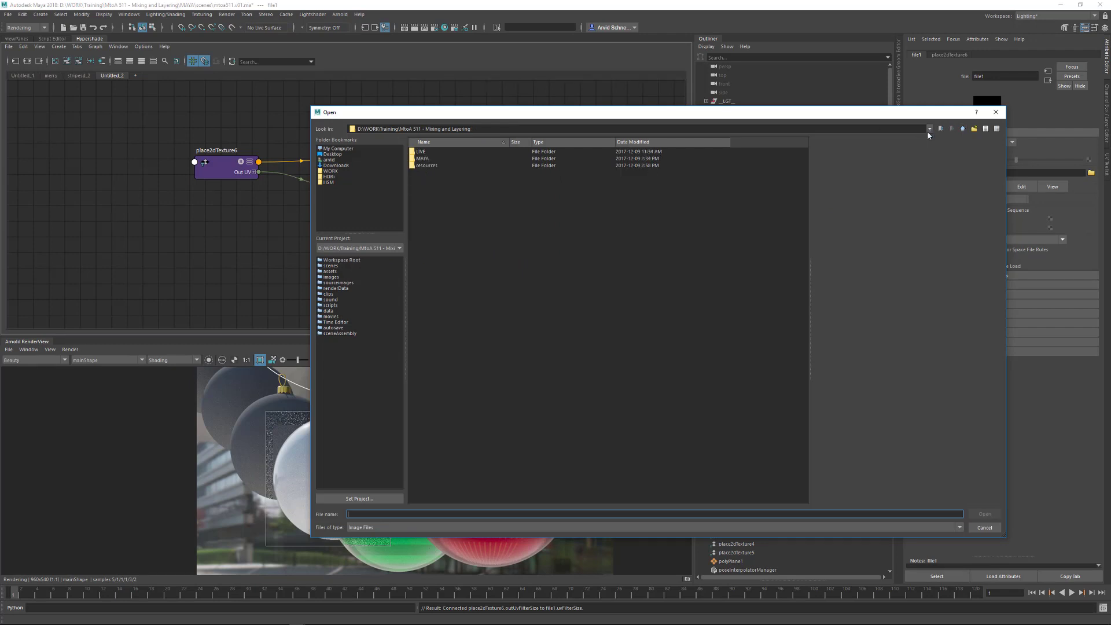
double_click(476, 167)
left_click(480, 167)
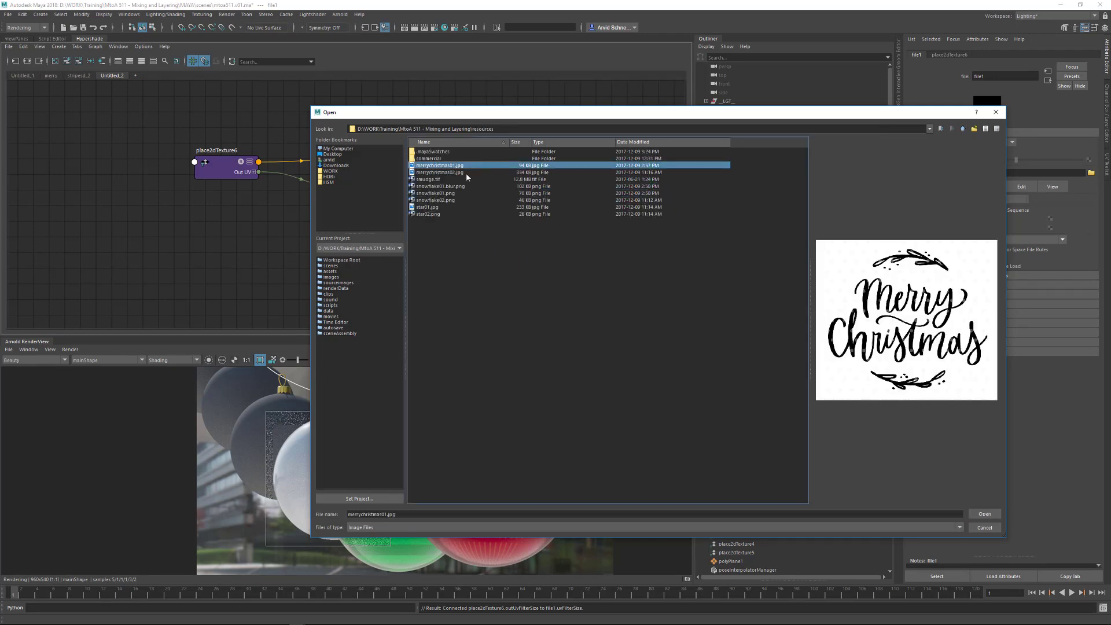
Preview the available images in the resources folder and load snowflake01.png into the file texture
left_click(466, 173)
left_click(465, 179)
left_click(463, 186)
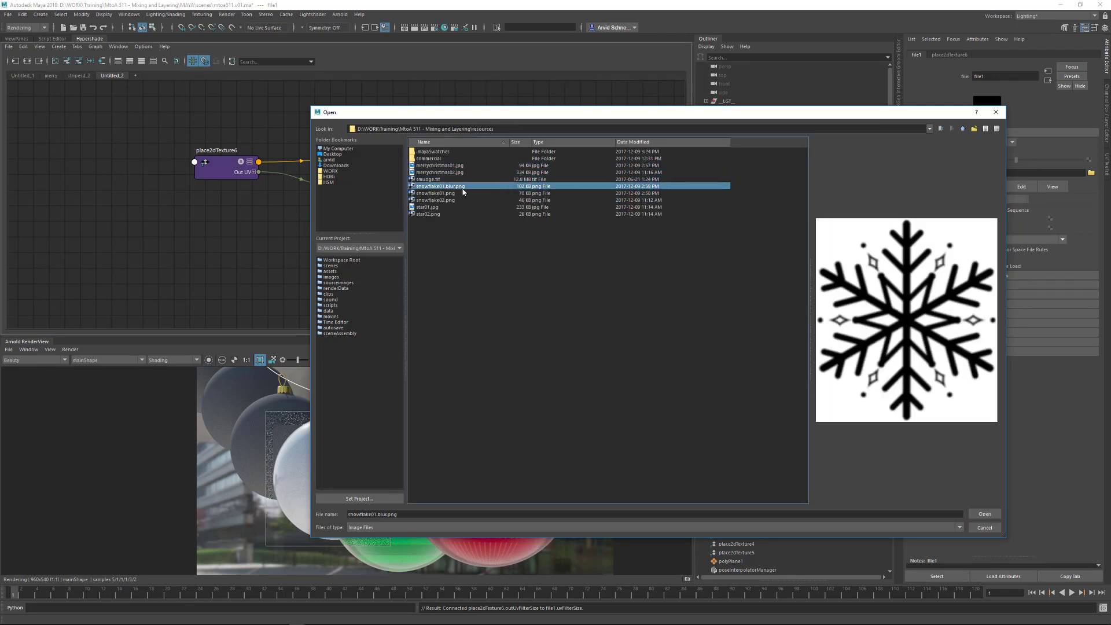
left_click(443, 193)
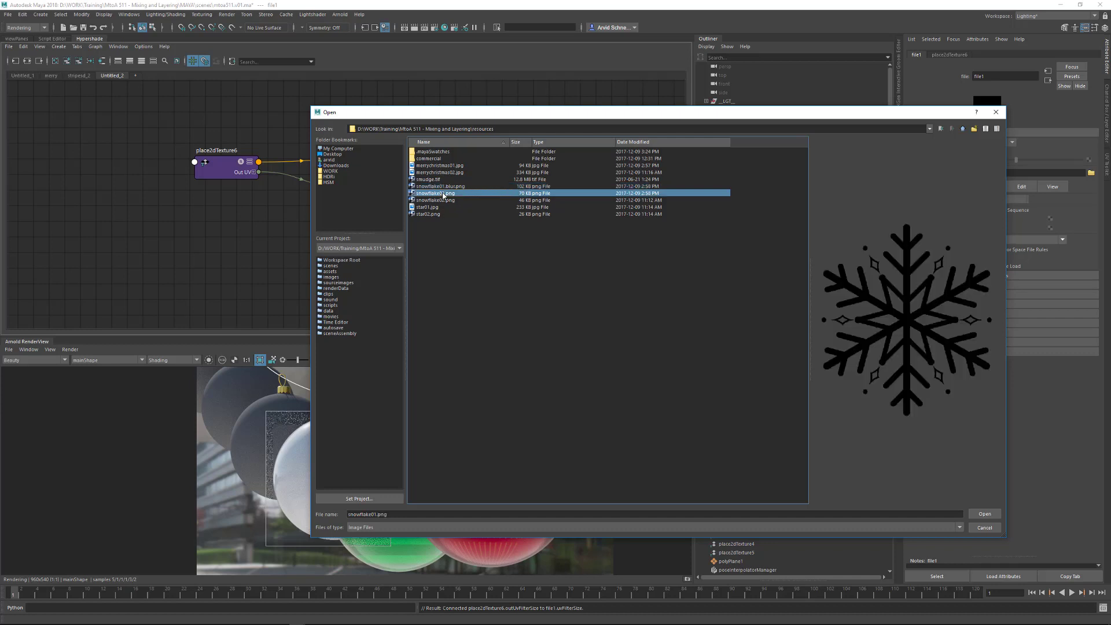
left_click(436, 207)
left_click(438, 214)
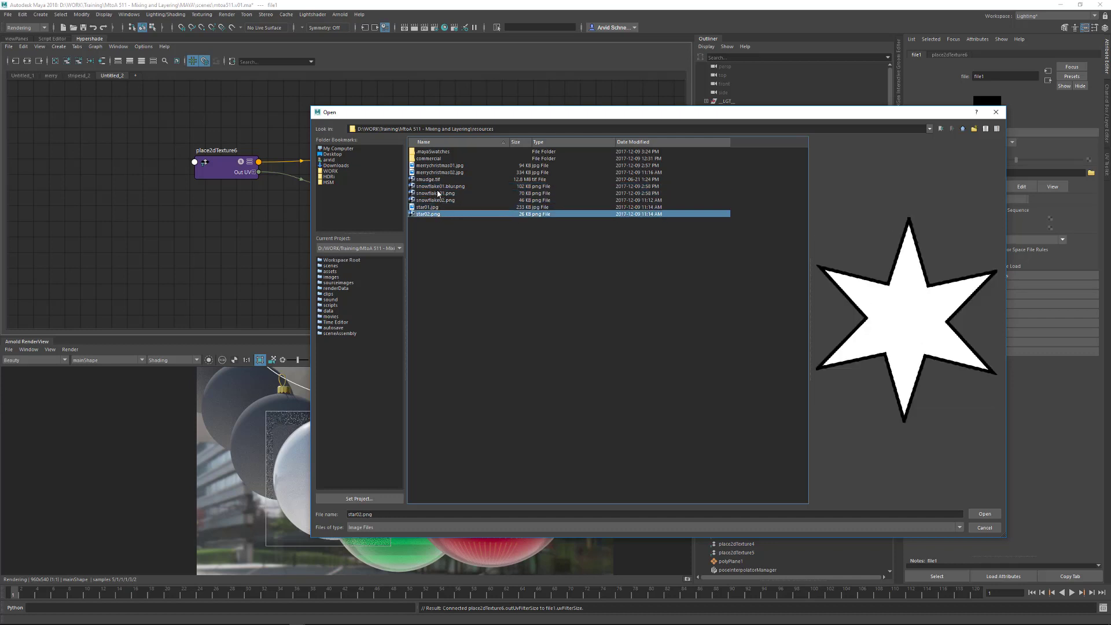
left_click(441, 186)
left_click(442, 194)
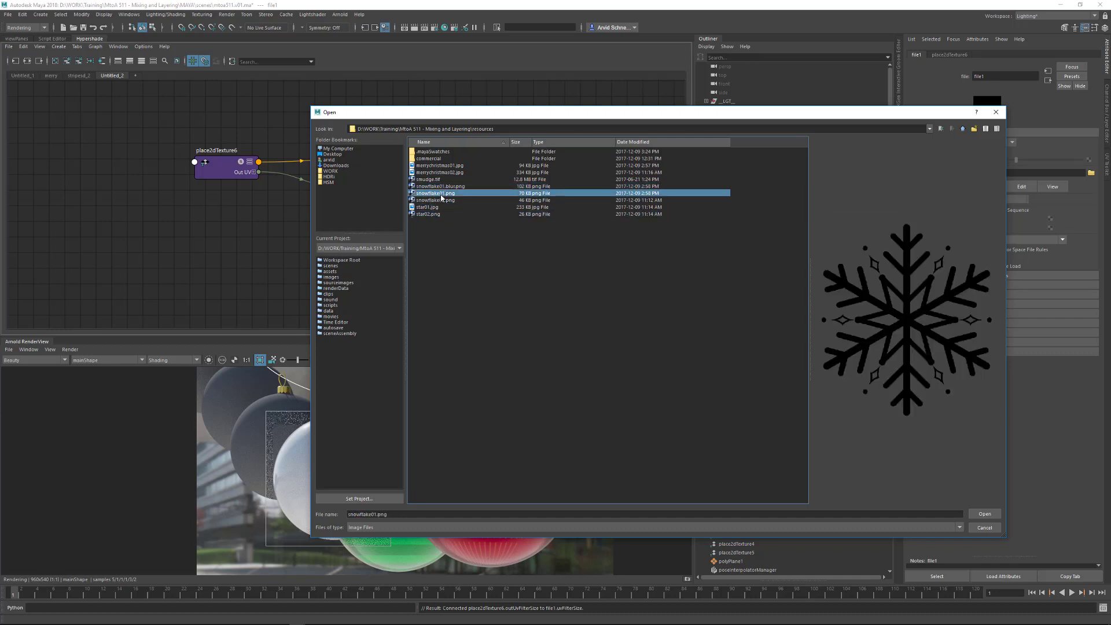
left_click(984, 514)
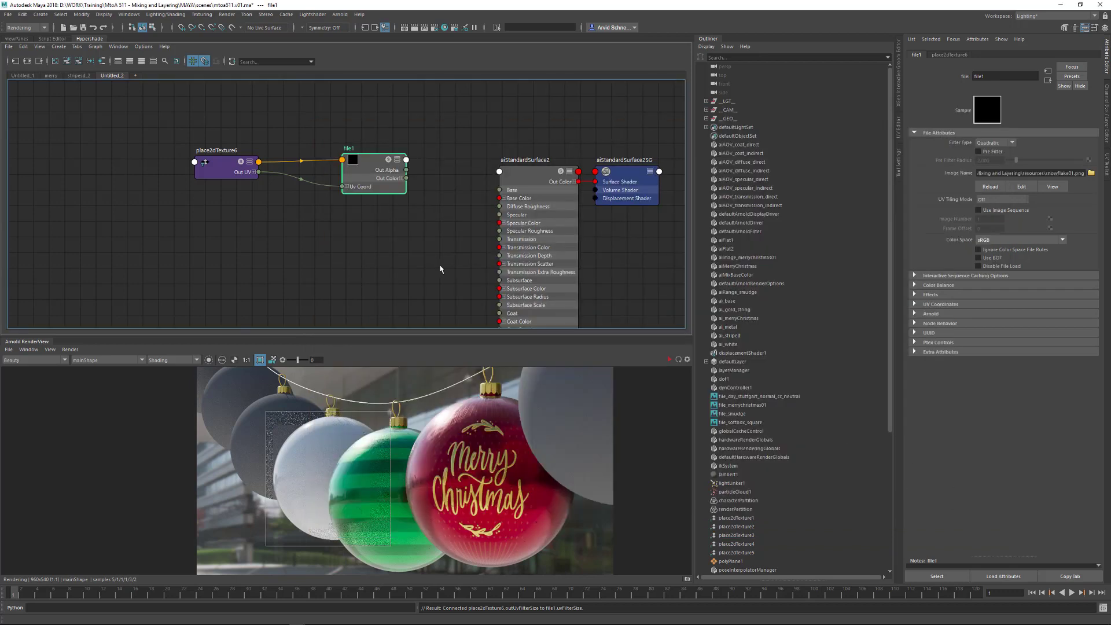
Connect the file texture's Out Color to the Base Color of aiStandardSurface2 and run the live render
left_click_drag(406, 178, 500, 198)
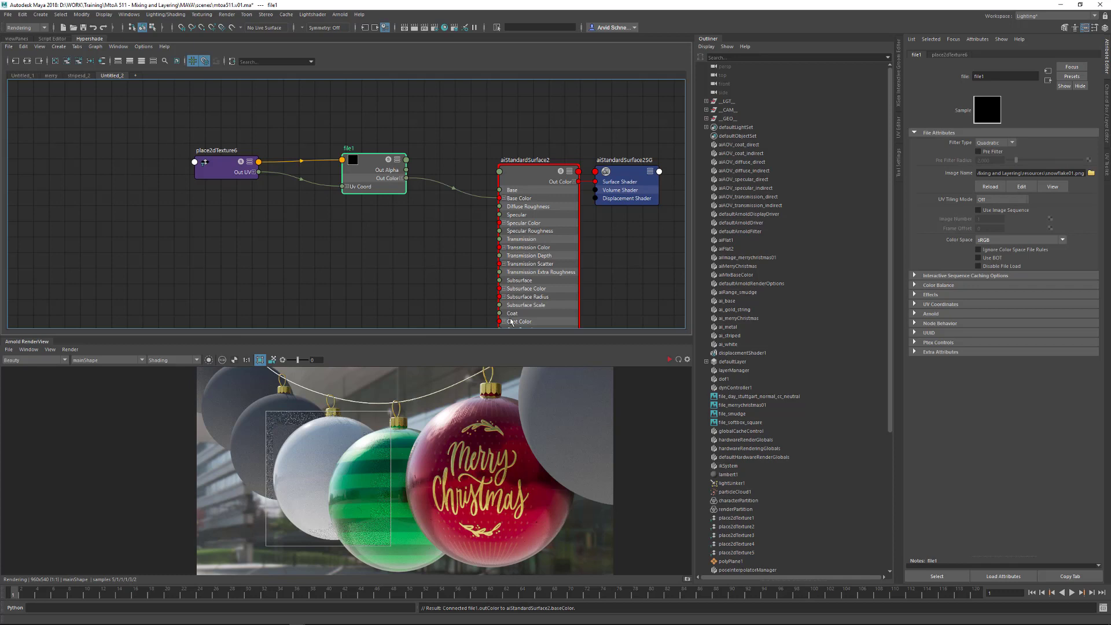
left_click(670, 360)
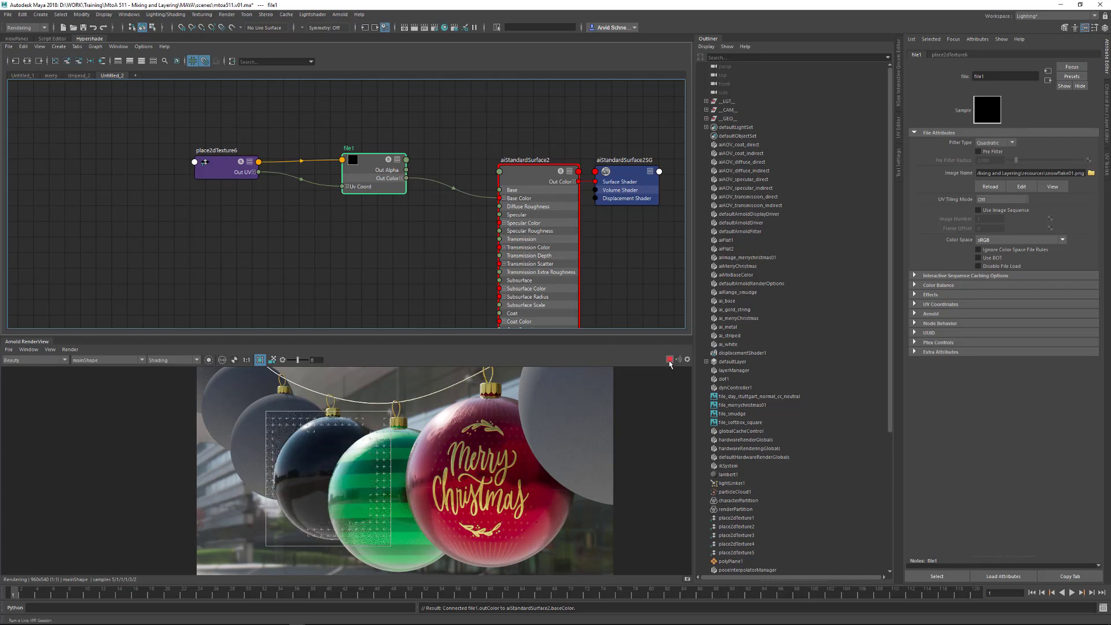
Move the texture nodes away from the shader and add an aiShuffle node in the space between them
left_click_drag(338, 171, 205, 169)
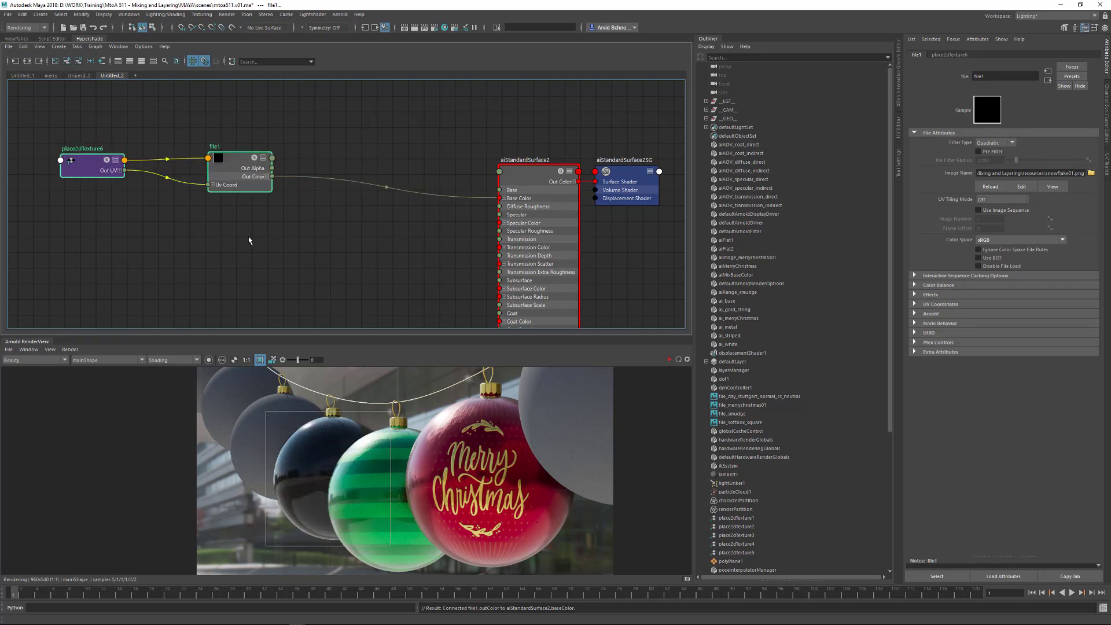
left_click_drag(322, 232, 392, 238)
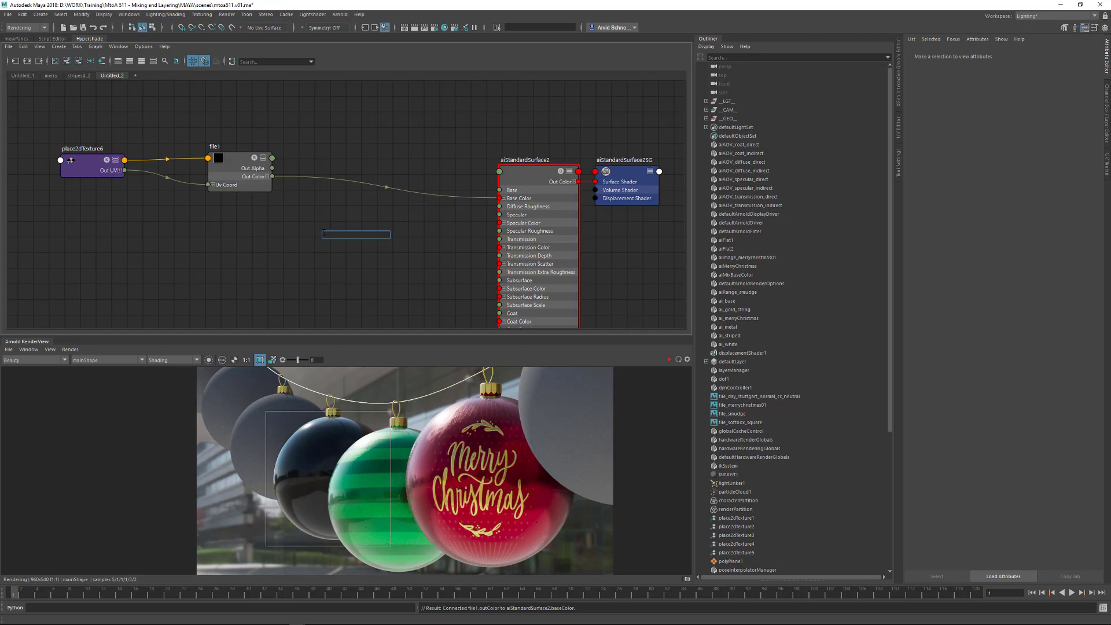
type("aish")
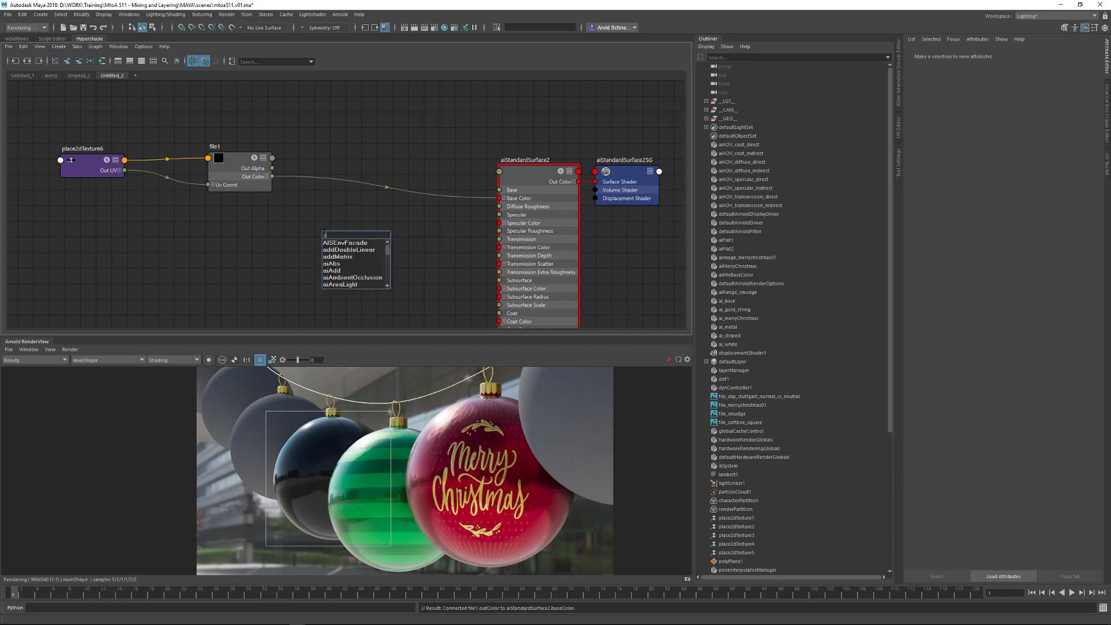
key("Down")
key("Down")
key("Return")
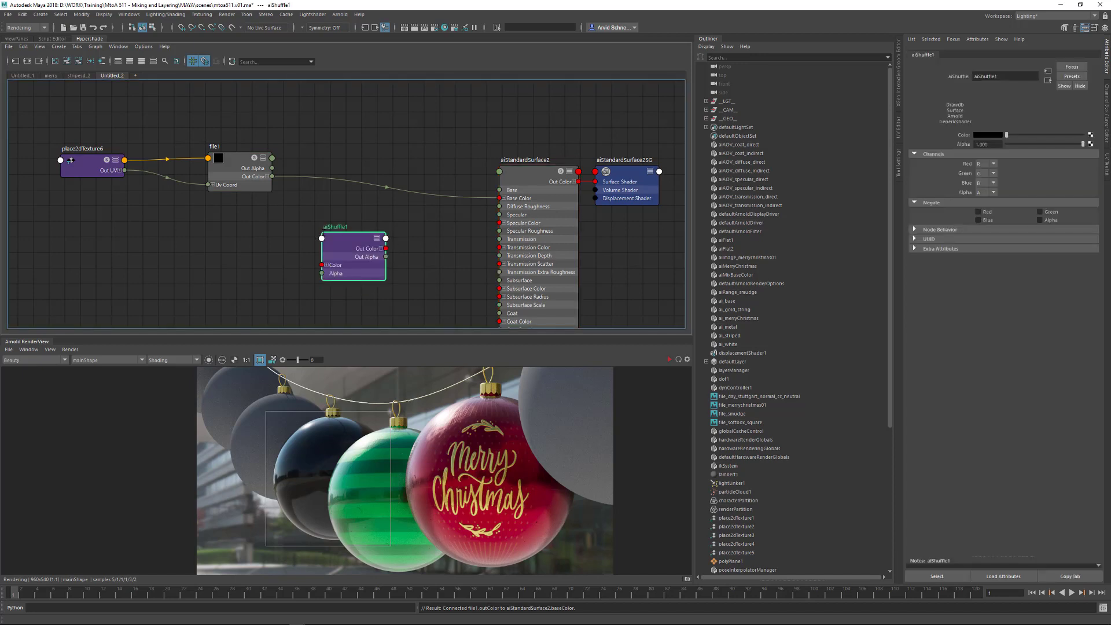
left_click_drag(342, 256, 348, 232)
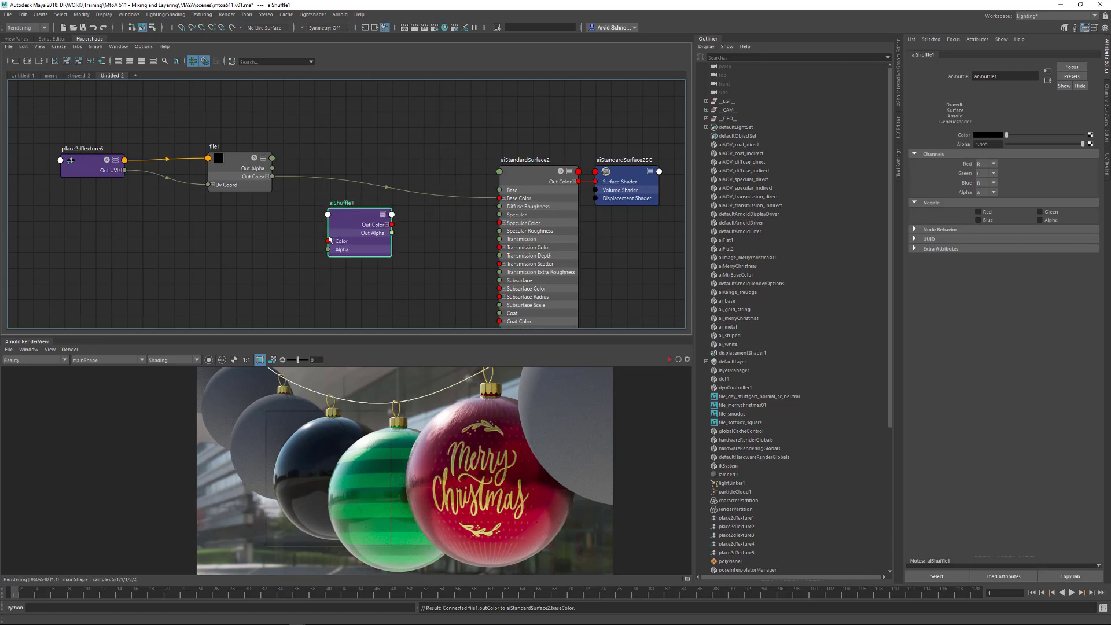
Connect the file texture's Out Alpha to the aiShuffle node's Alpha and set its Red, Green and Blue channels to A
left_click_drag(272, 168, 357, 247)
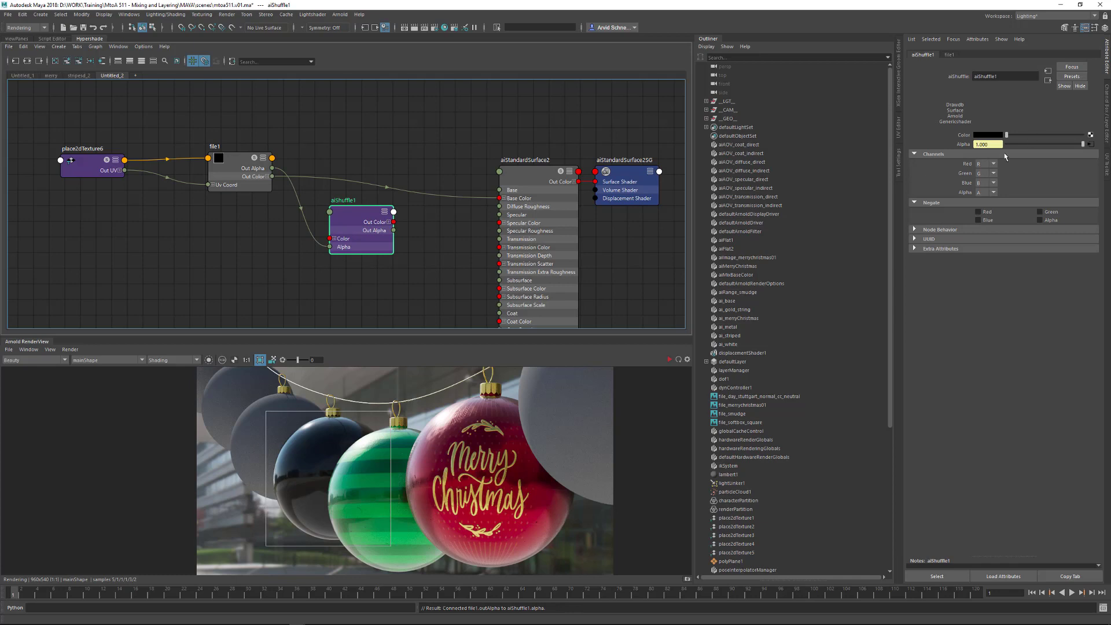
left_click(993, 164)
left_click(984, 200)
left_click(993, 173)
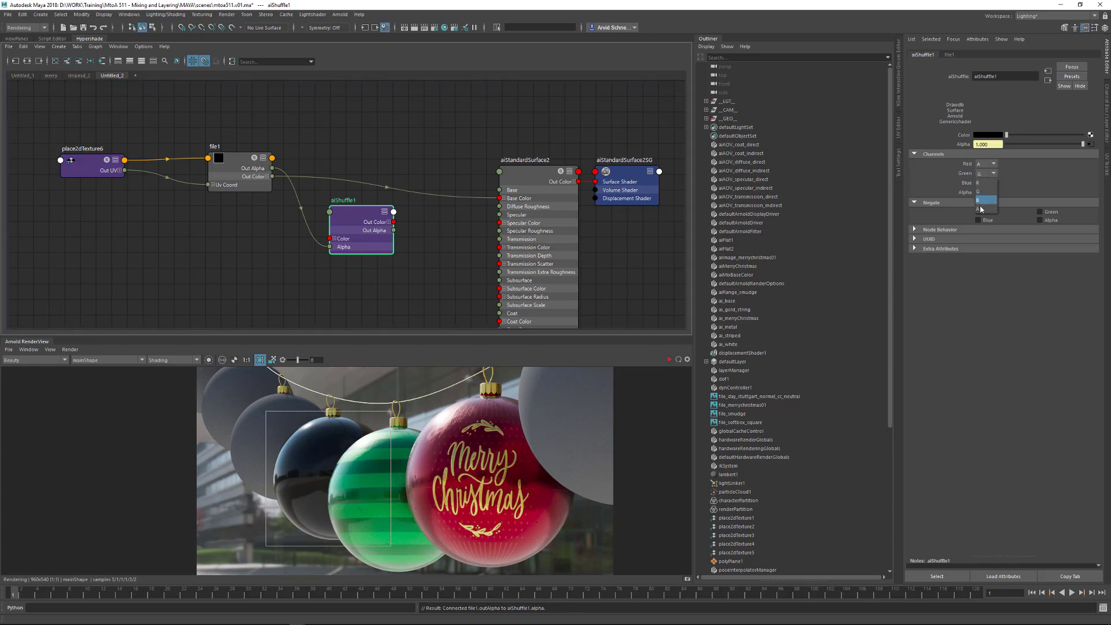
left_click(984, 208)
left_click(989, 183)
left_click(984, 218)
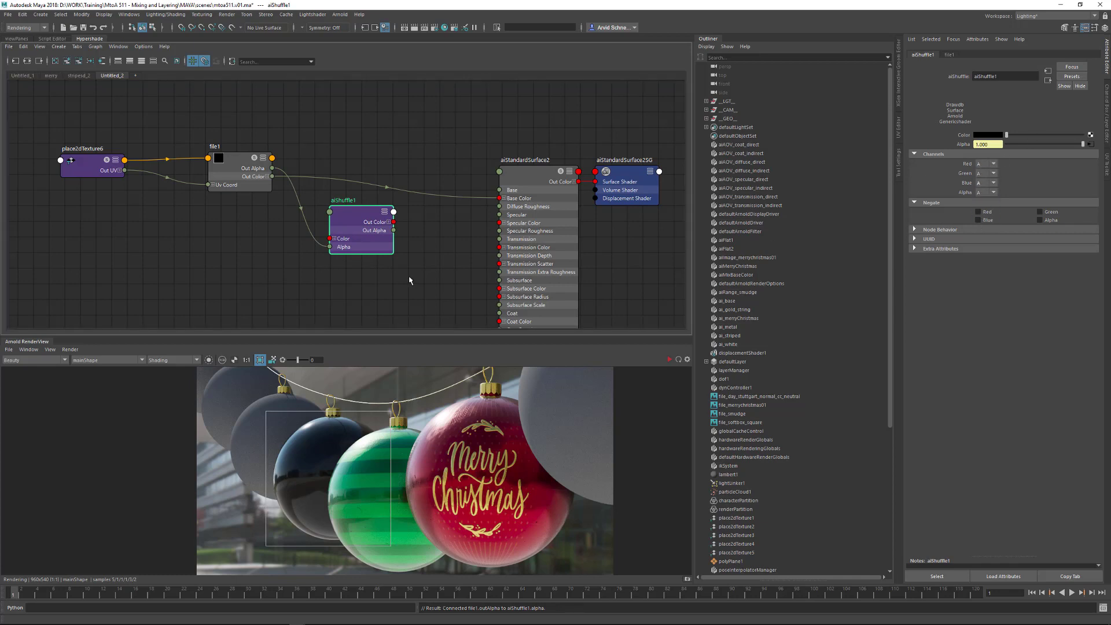
Connect the aiShuffle node's Out Color to the shader's Base Color, run the live render and align the shuffle node beside the file node
left_click_drag(394, 223, 500, 198)
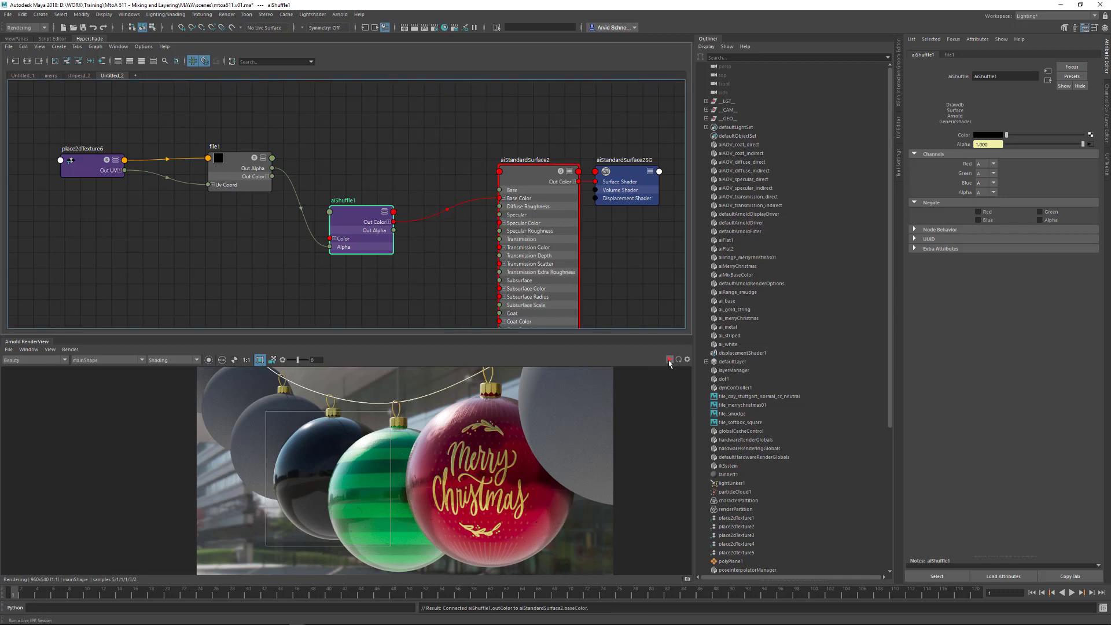
left_click(670, 361)
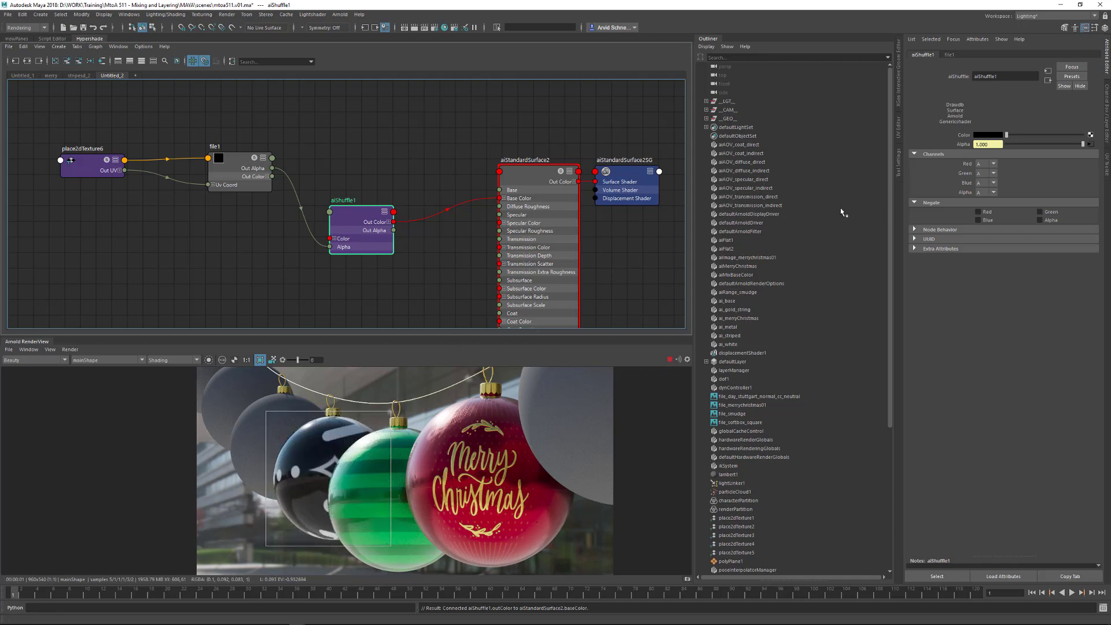
left_click_drag(364, 225, 354, 183)
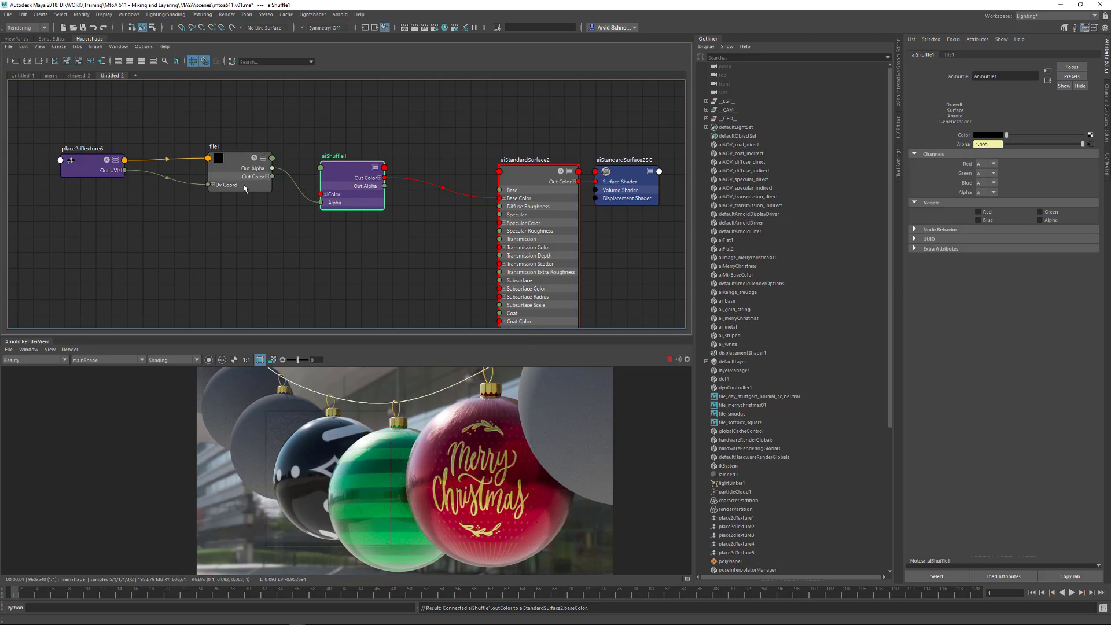
middle_click_drag(265, 200, 308, 214, "alt")
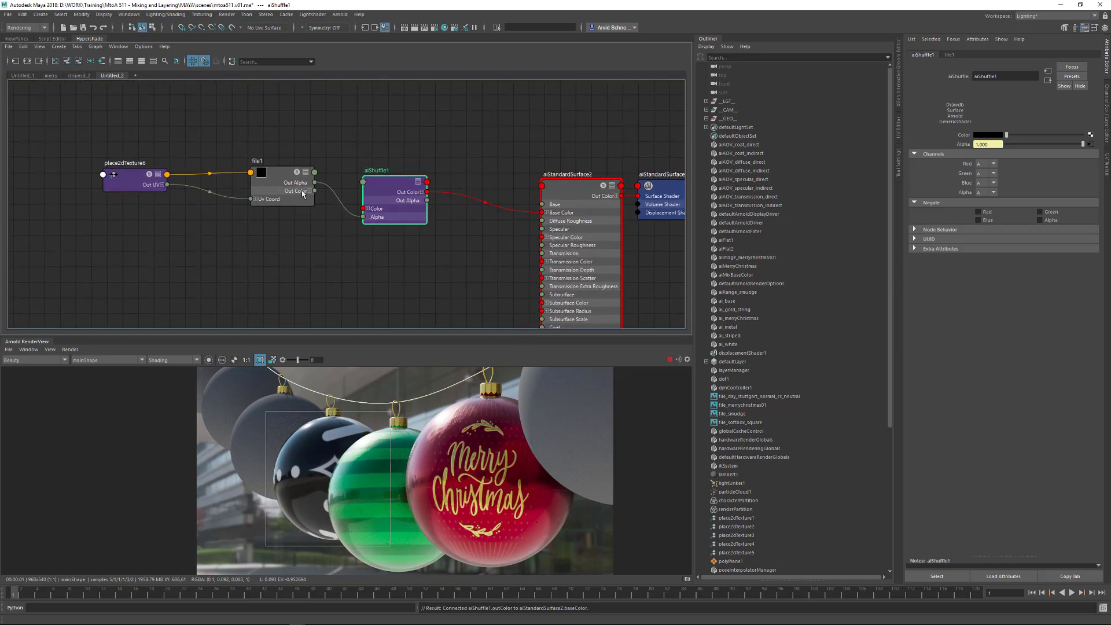
Set the Repeat UV of the snowflake texture's place2dTexture node to 5 in both directions
left_click(127, 175)
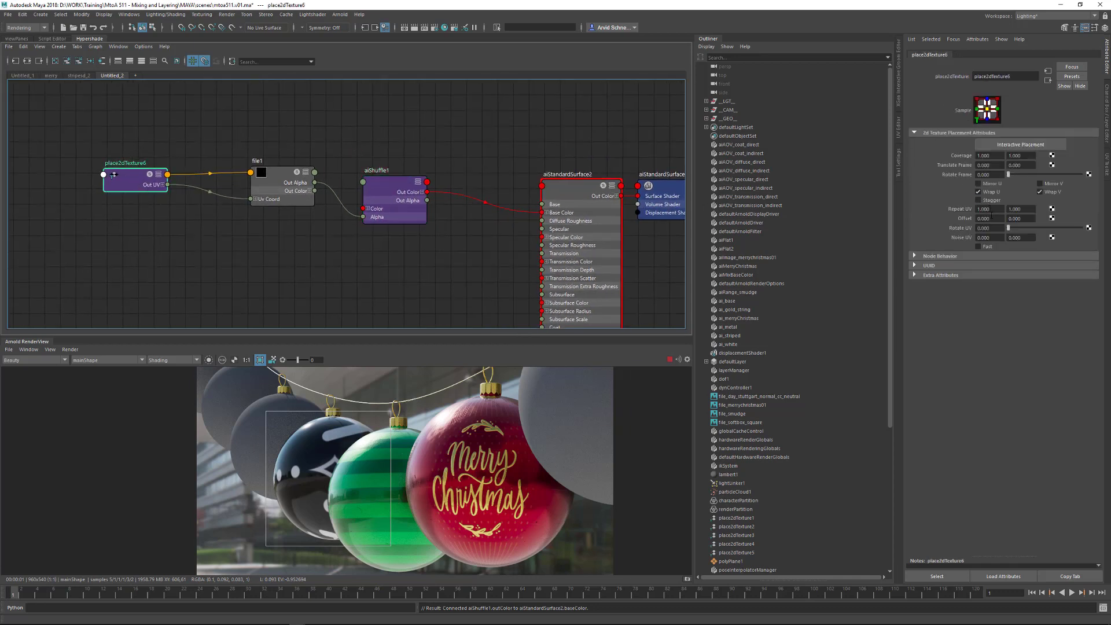
left_click_drag(994, 209, 939, 206)
type("5")
key("Tab")
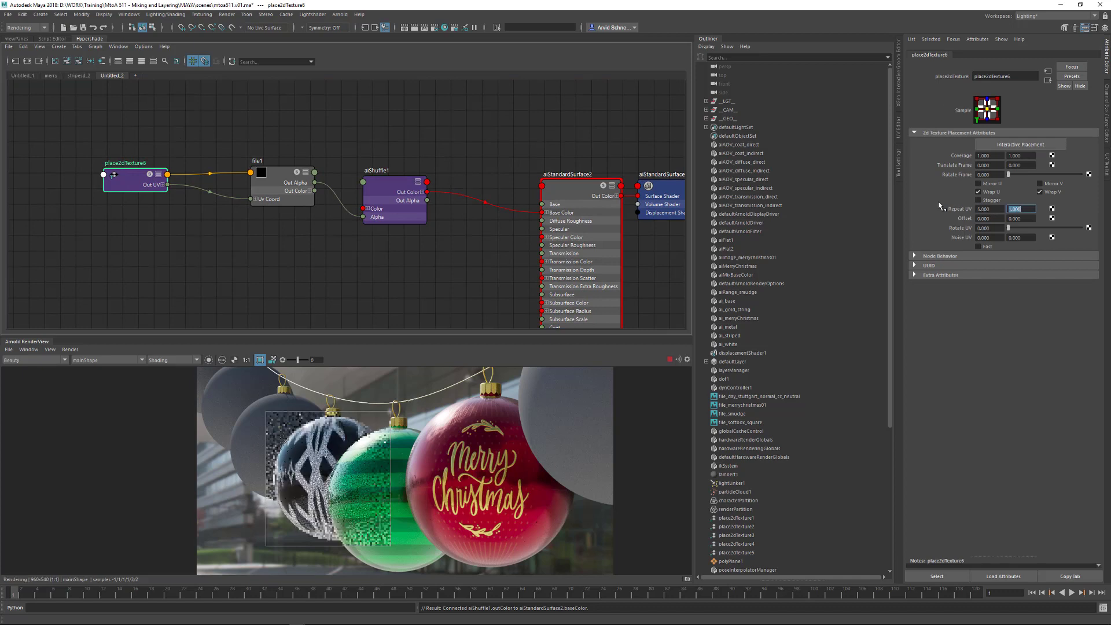
type("5")
key("Return")
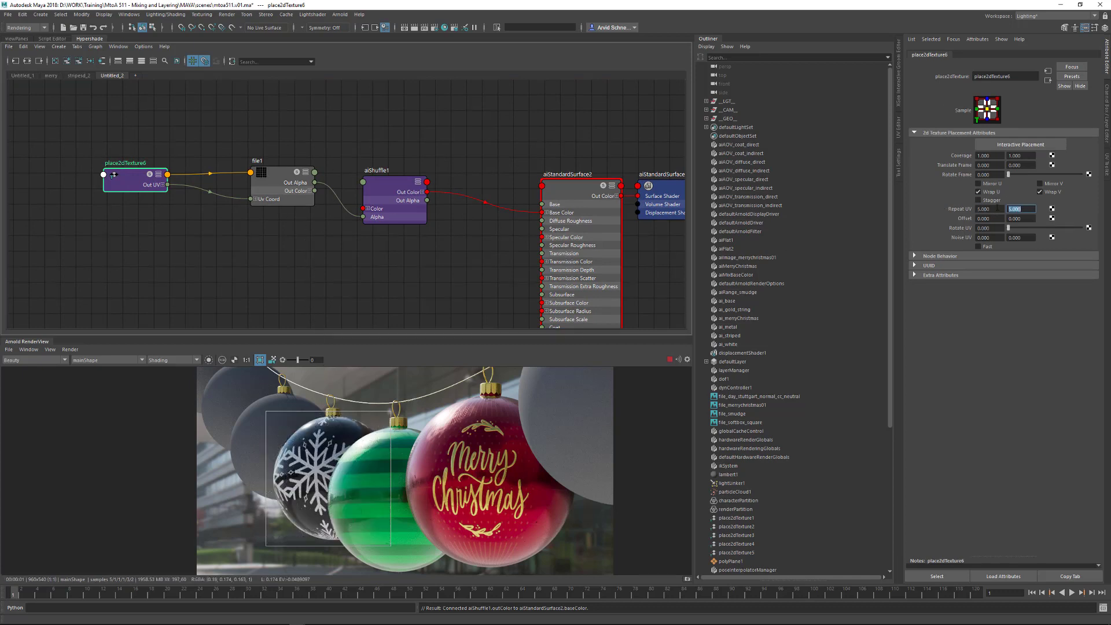
Set the Repeat UV of the snowflake texture placement to 10 in both directions
left_click_drag(987, 209, 937, 215)
type("10")
key("Tab")
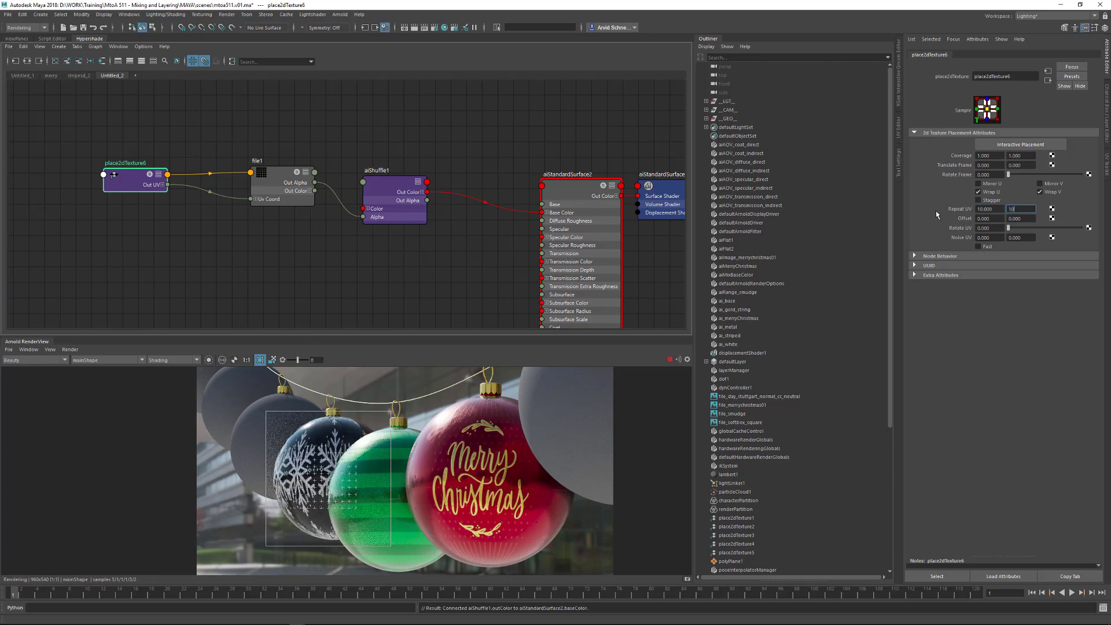
type("10")
key("Return")
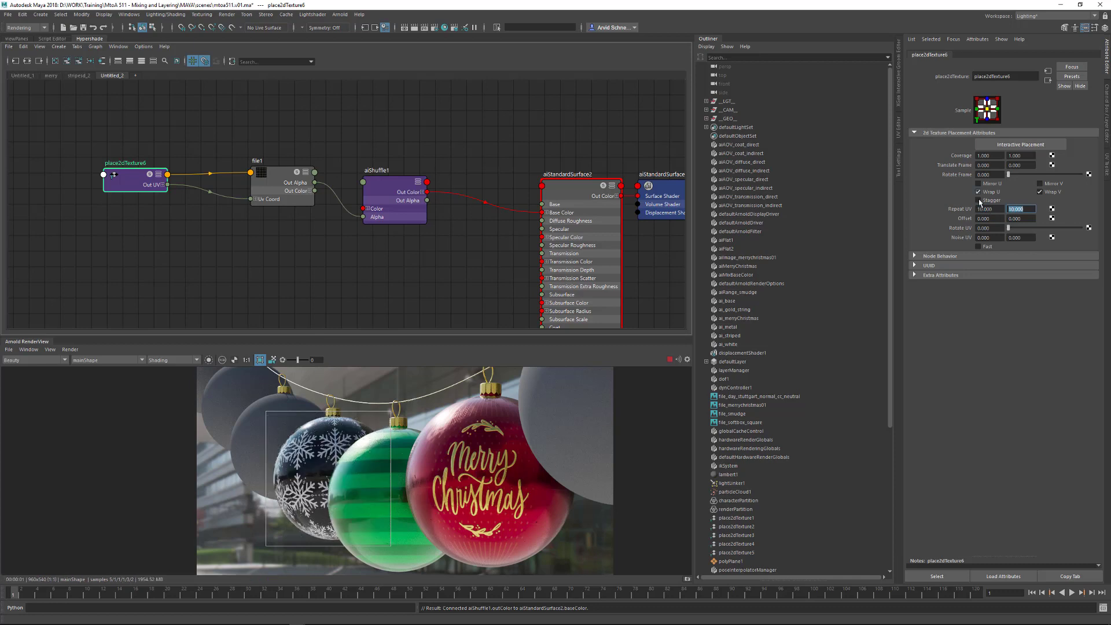
Enable Stagger for the snowflake texture placement, comparing the render with and without it, and set the U offset to -1
left_click(986, 200)
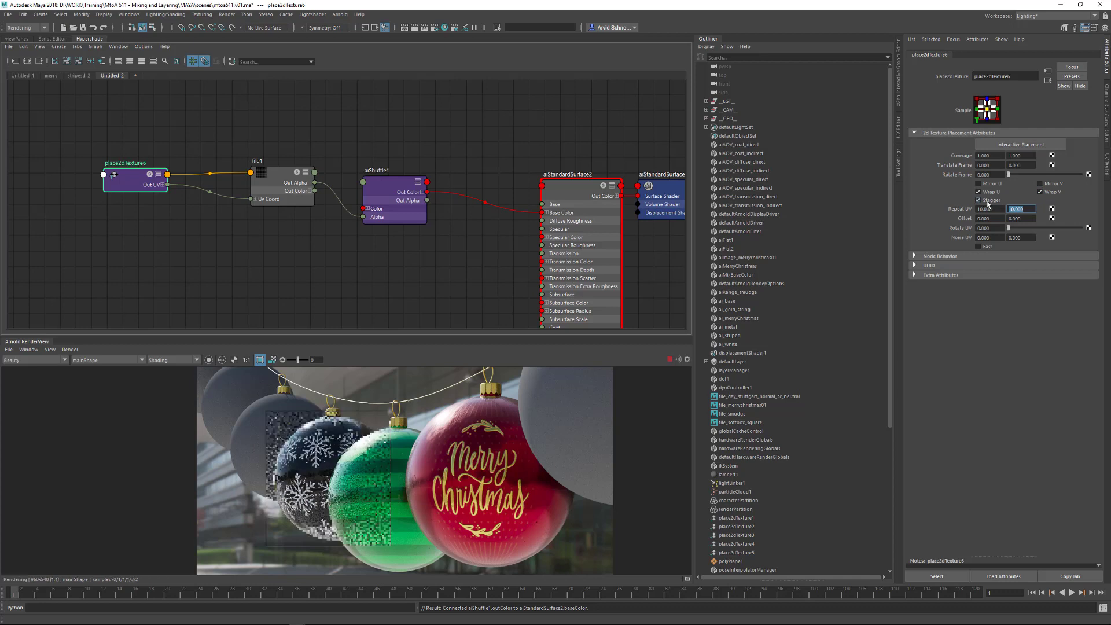
left_click(994, 201)
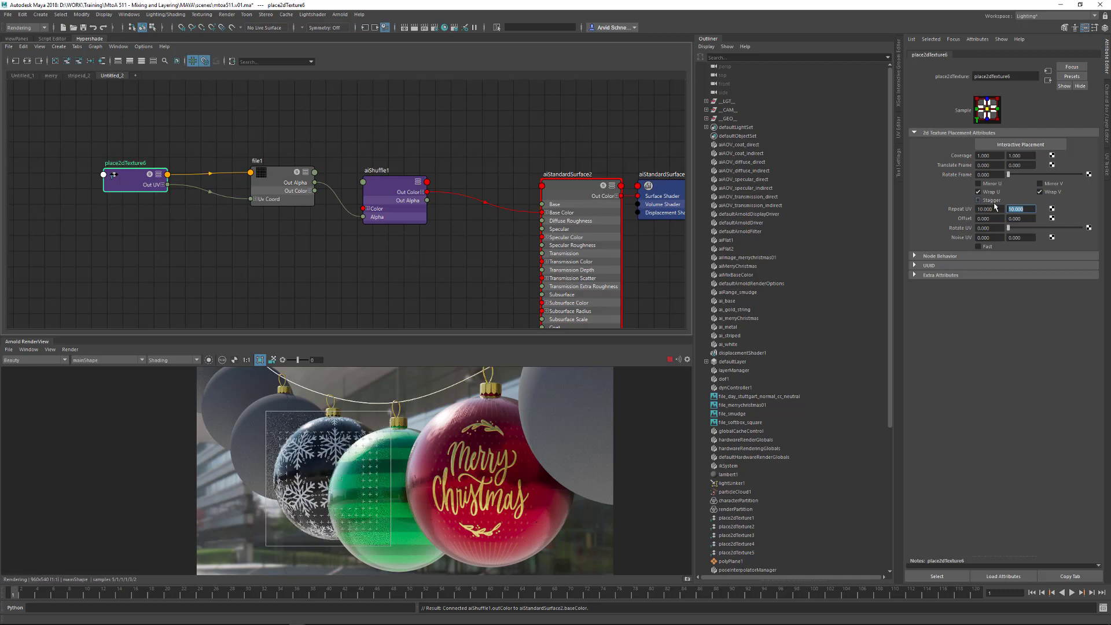
left_click(992, 201)
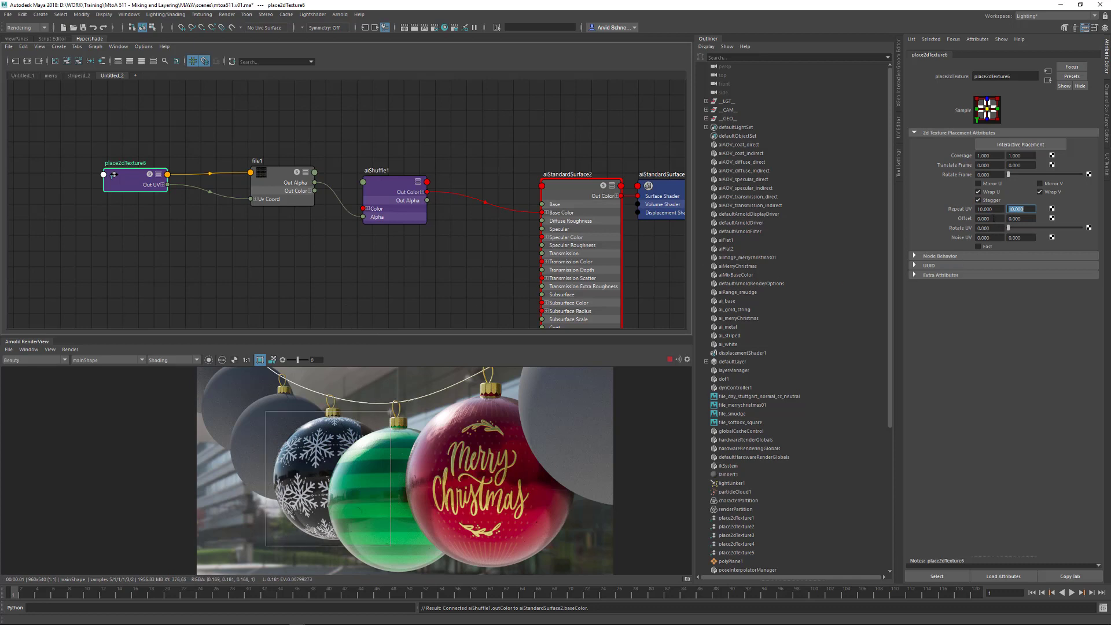
left_click_drag(985, 219, 915, 229, "ctrl")
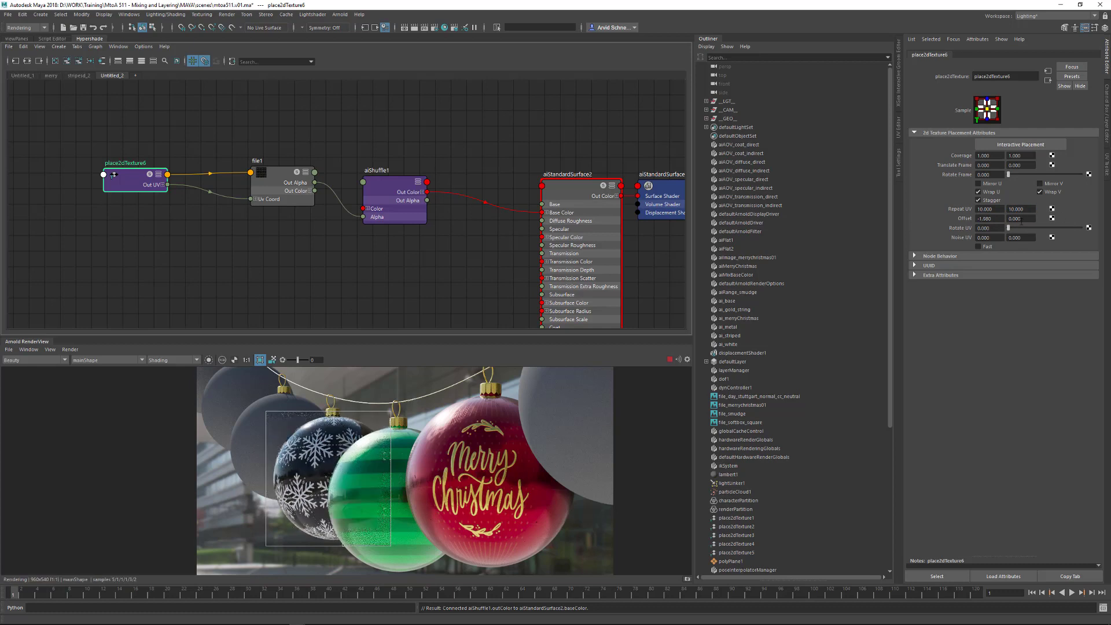
Try a different Rotate UV on the snowflake texture placement and reset the value to 0
left_click_drag(1008, 228, 1021, 229)
type("0")
key("Return")
left_click(434, 143)
Duplicate the snowflake file texture node and load snowflake01.blur.png into the copy
middle_click_drag(334, 202, 361, 197, "alt")
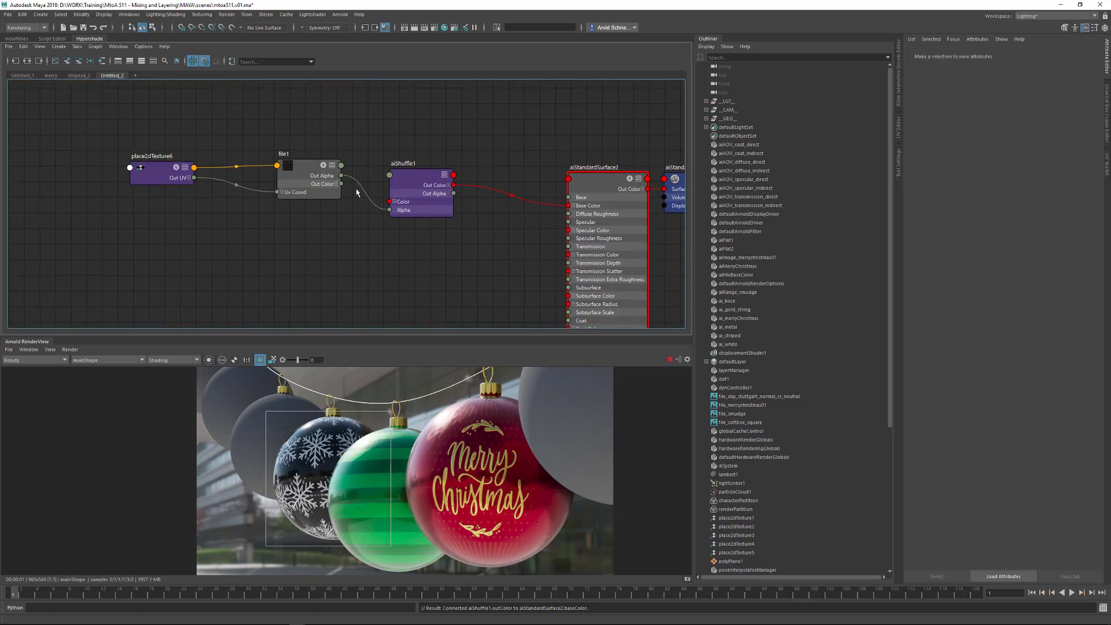
scroll(327, 207, "up", 2)
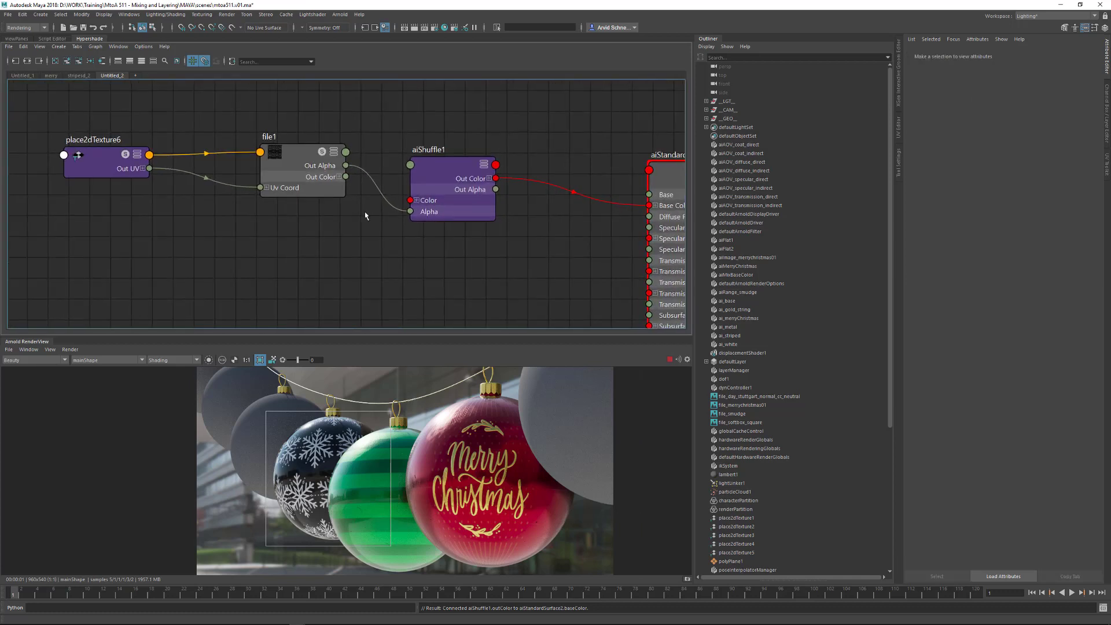
left_click(280, 163)
middle_click_drag(393, 177, 457, 162, "alt")
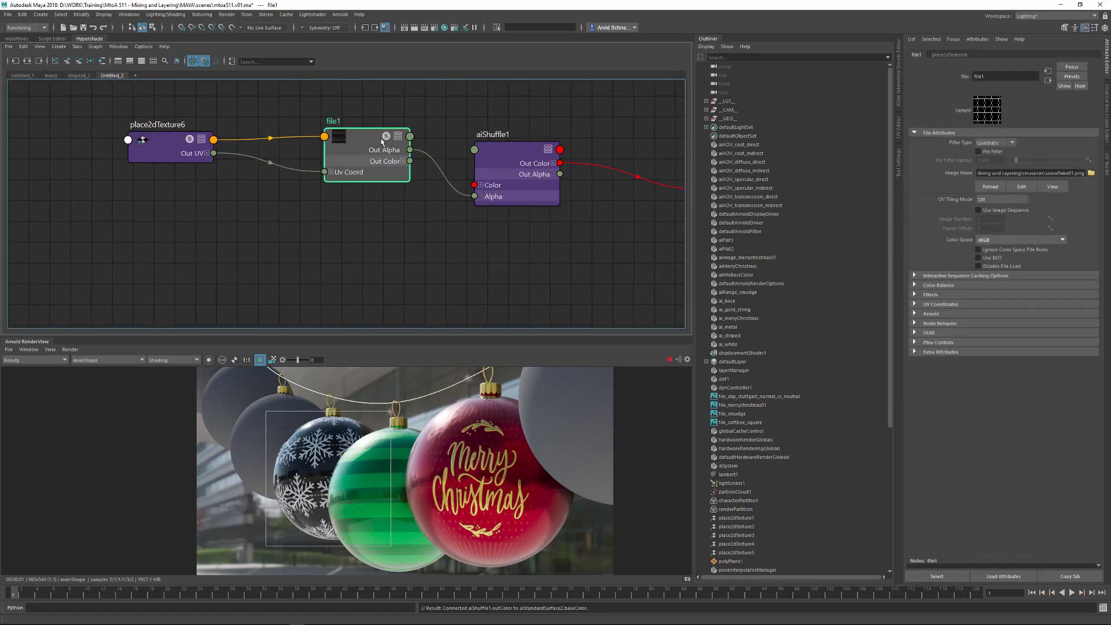
key("ctrl+d")
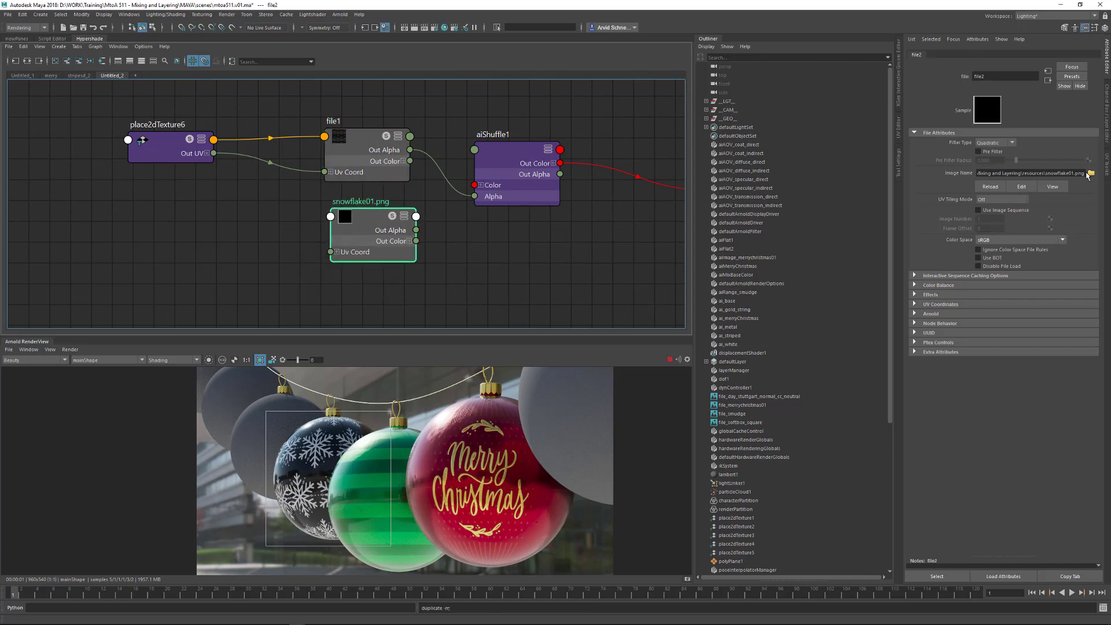
left_click(1091, 173)
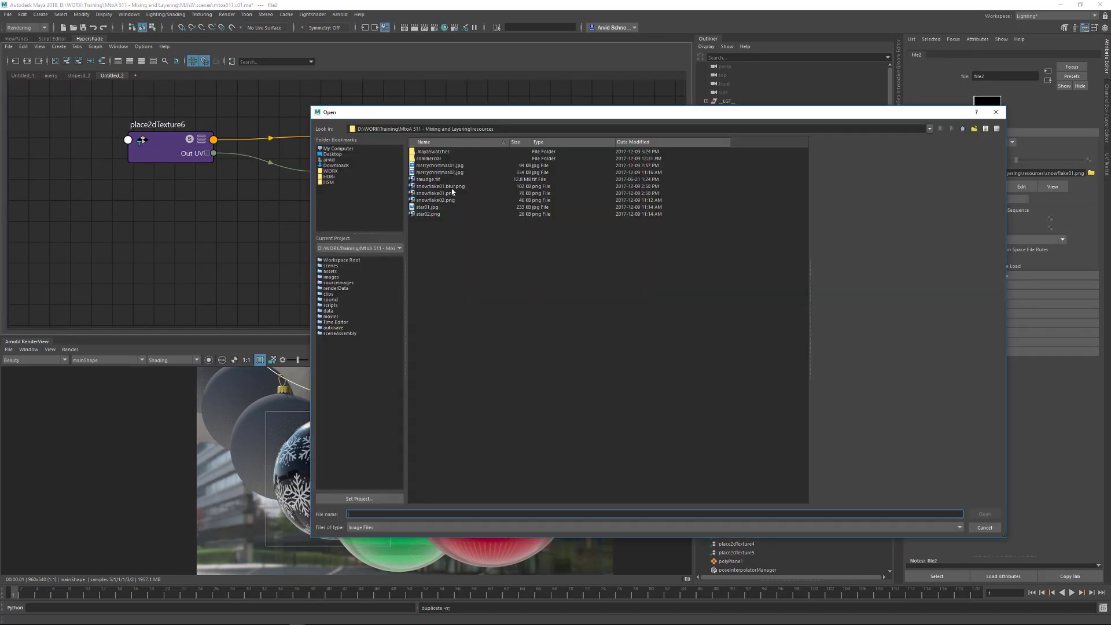
left_click(452, 187)
left_click(985, 514)
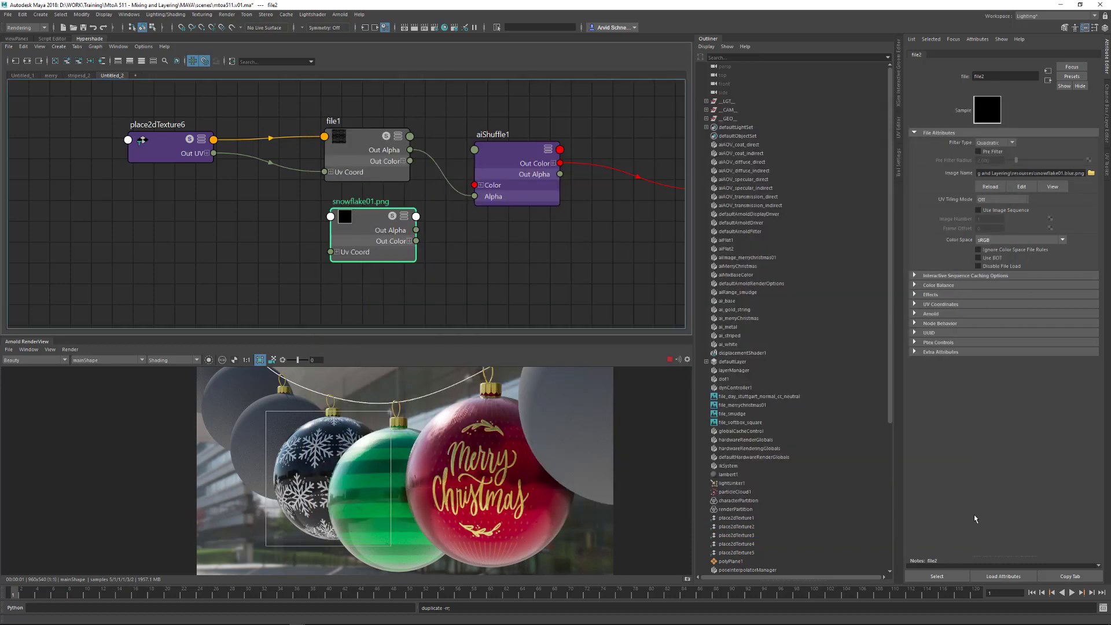
Create a bump2d node in the graph, below and beyond the duplicated file node
scroll(284, 233, "down", 1)
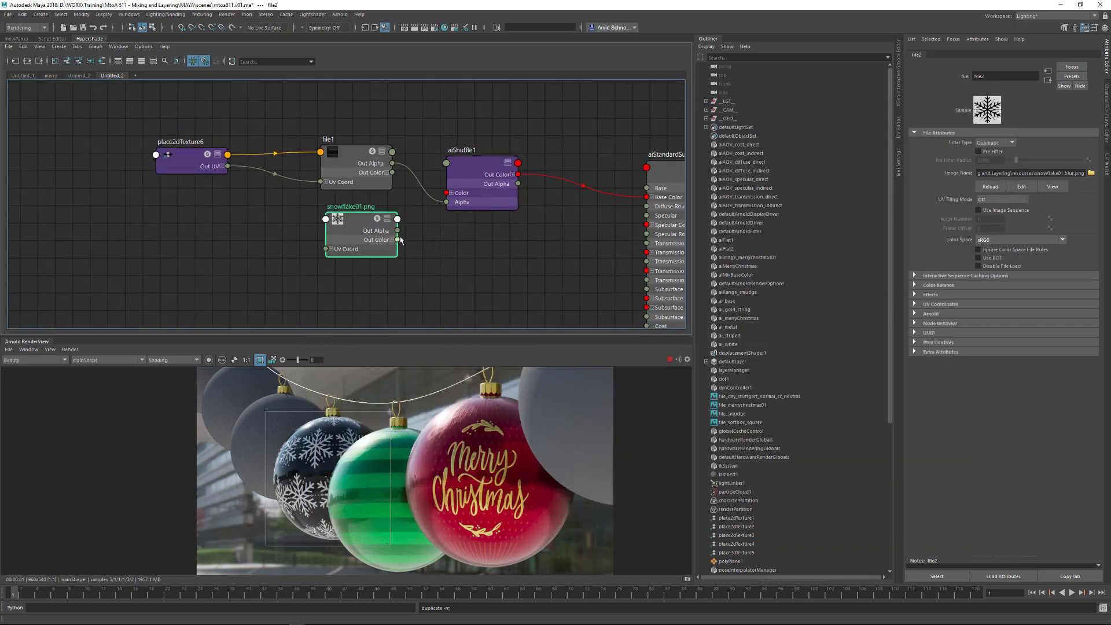
middle_click_drag(417, 257, 393, 260, "alt")
left_click_drag(480, 277, 410, 270)
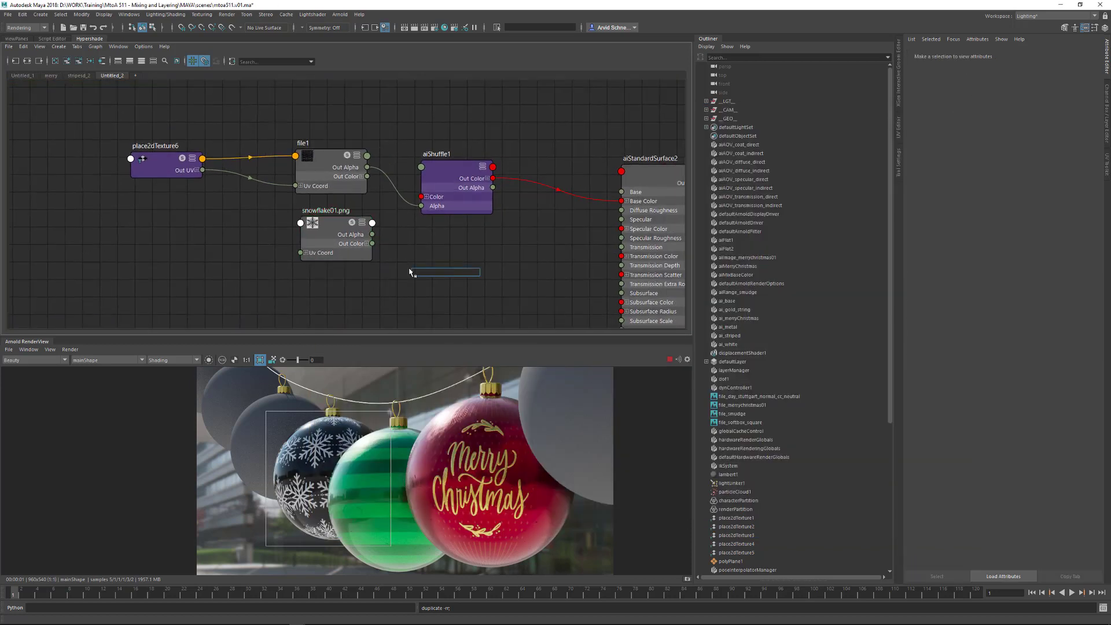
type("bump")
key("Down")
key("Return")
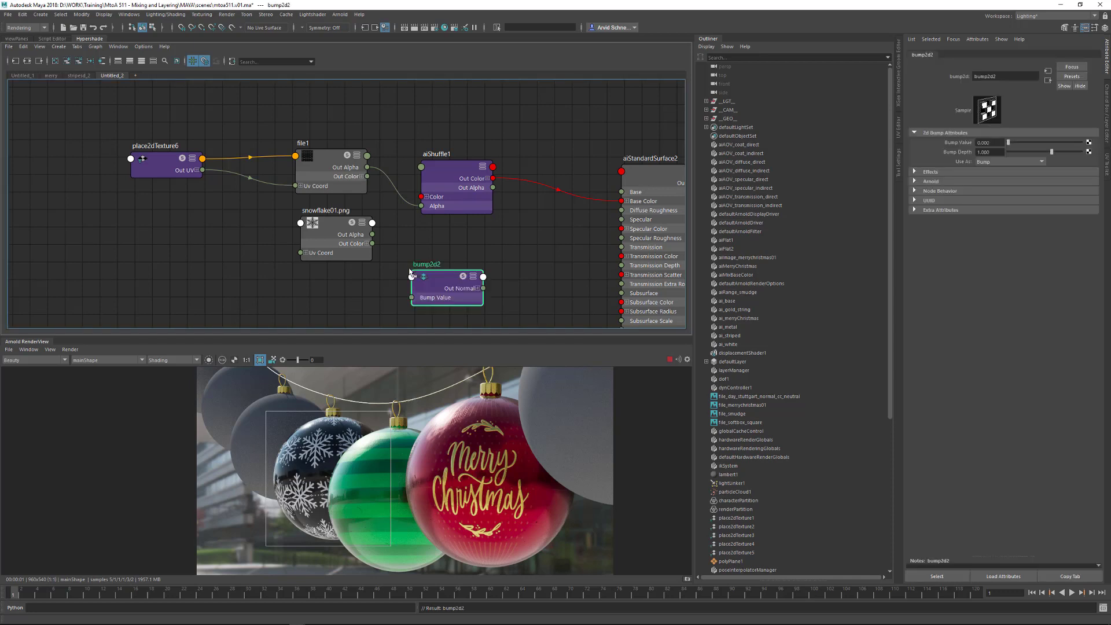
Connect the duplicated file node's Out Alpha to the bump2d node's Bump Value, and its Out Normal to the shader's Normal Camera
middle_click_drag(455, 259, 406, 191, "alt")
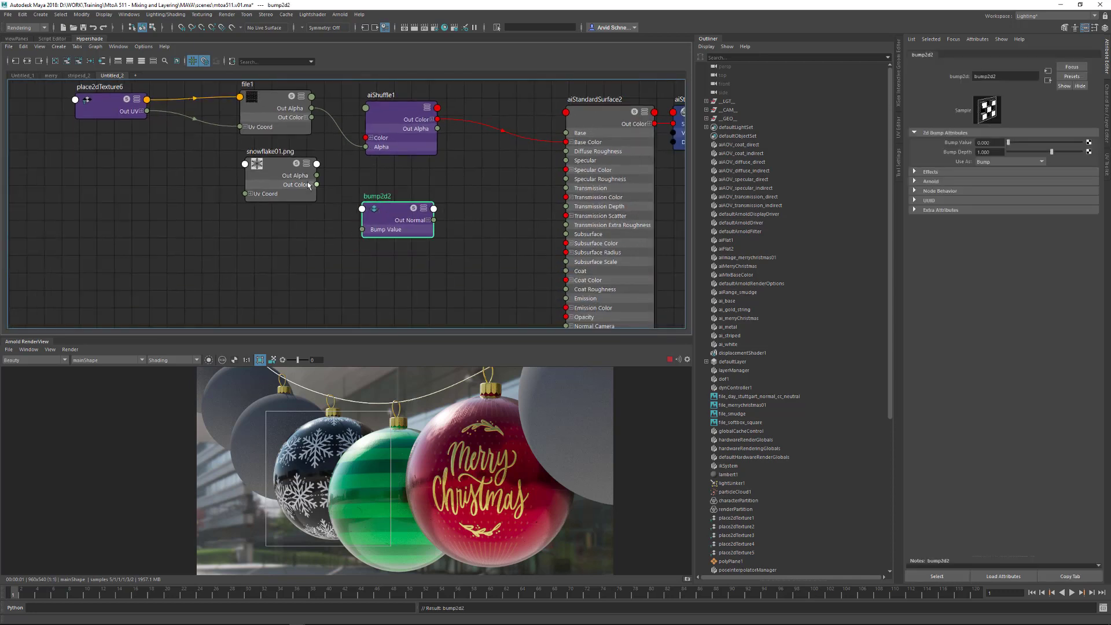
left_click_drag(317, 175, 362, 229)
left_click_drag(433, 220, 552, 240)
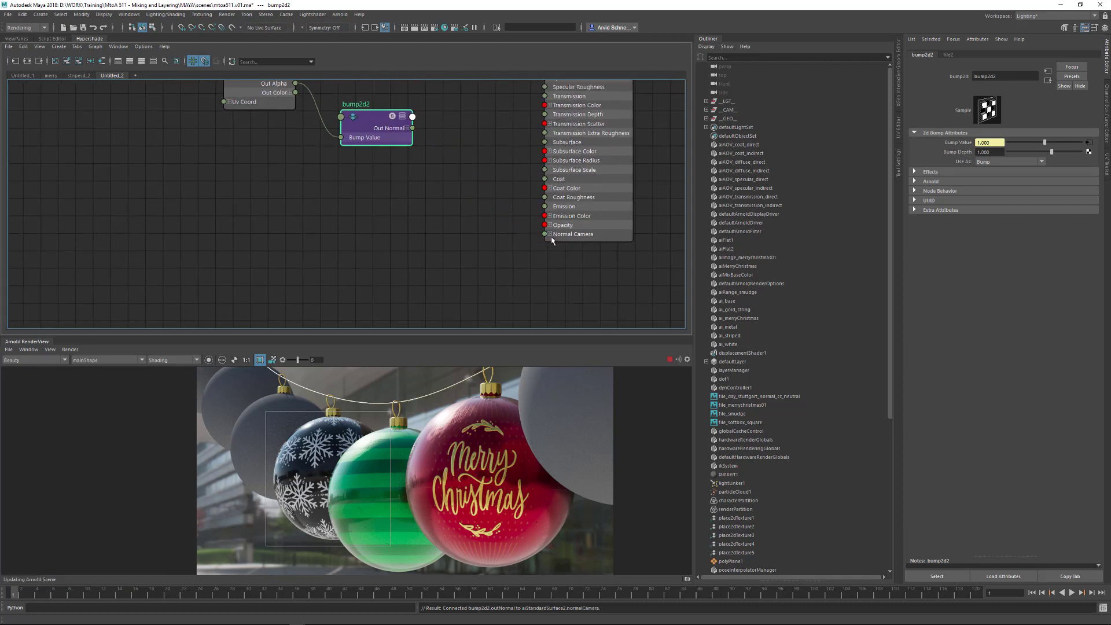
Connect the existing place2dTexture node to the duplicated file node so both textures share the same placement
middle_click_drag(450, 164, 447, 251, "alt")
middle_click_drag(452, 185, 461, 194, "alt")
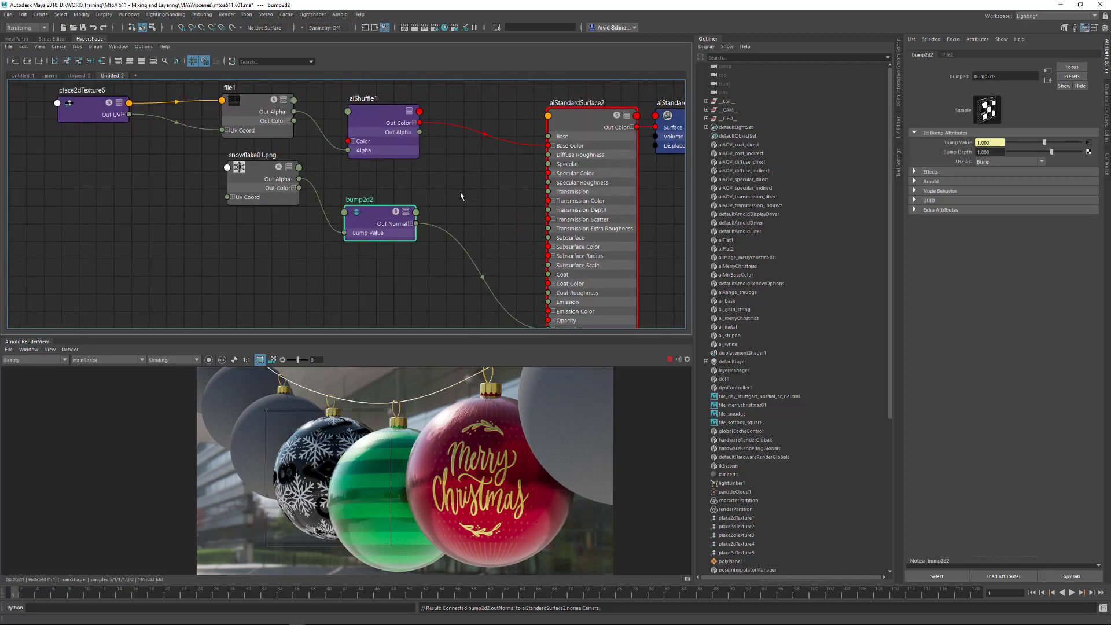
middle_click_drag(128, 160, 177, 193, "alt")
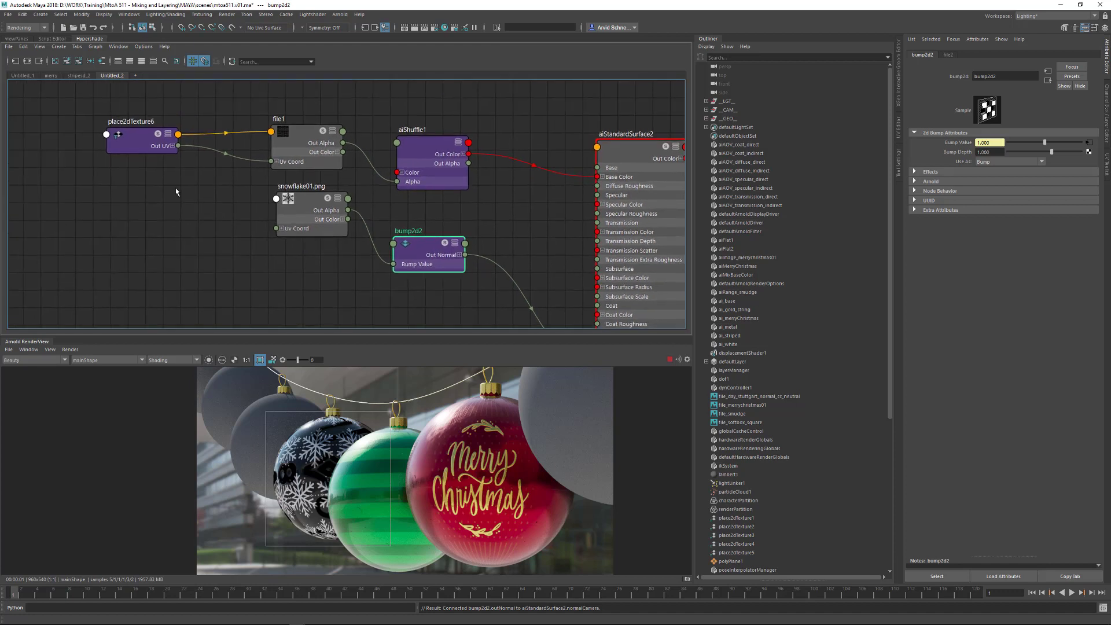
middle_click_drag(287, 210, 287, 208)
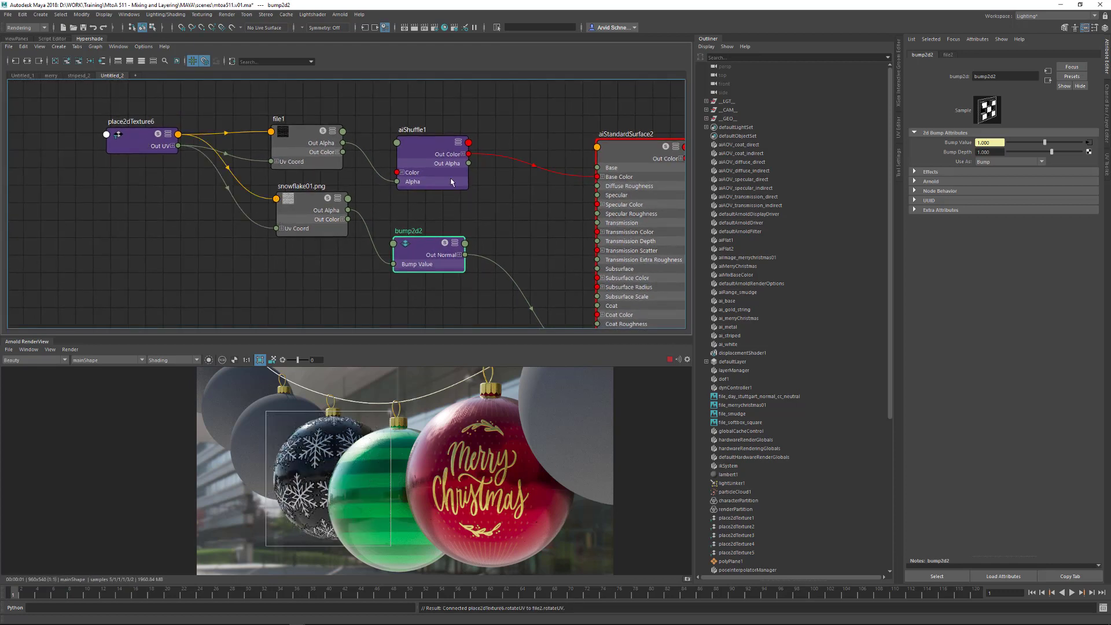
Disconnect the aiShuffle node from the shader's Base Color and set the base weight to 1 with a light grey color
left_click_drag(577, 177, 556, 199)
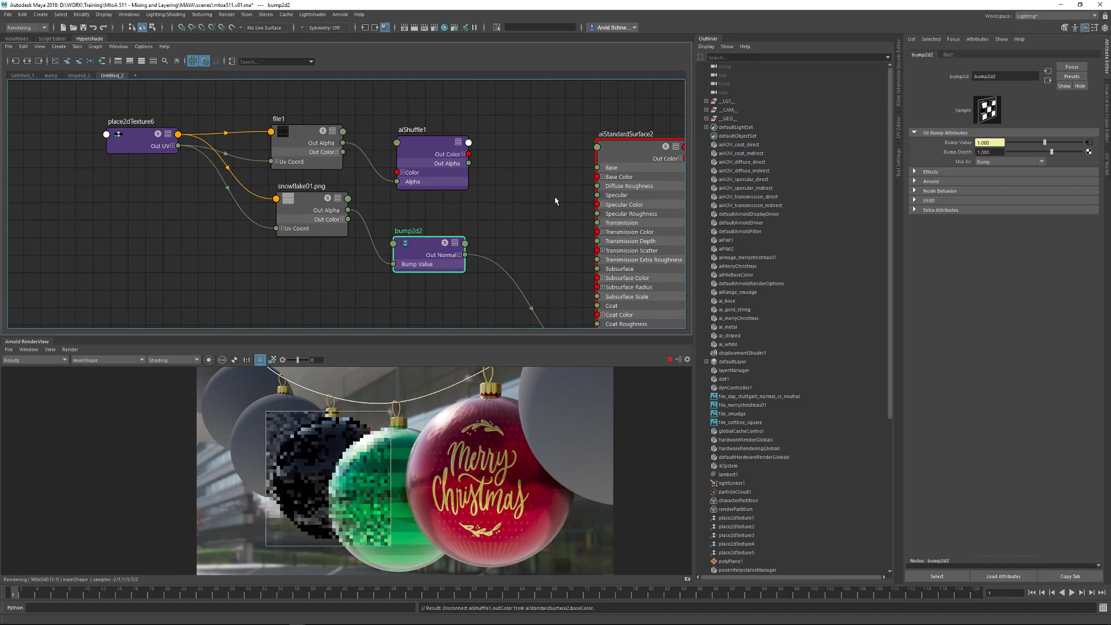
left_click(622, 164)
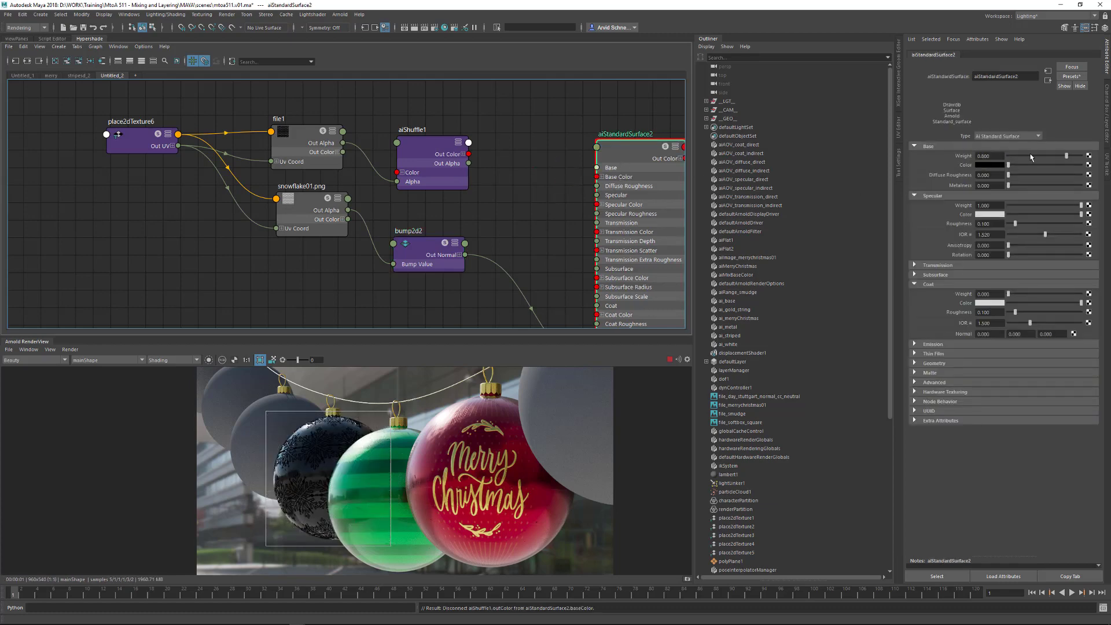
left_click(1051, 165)
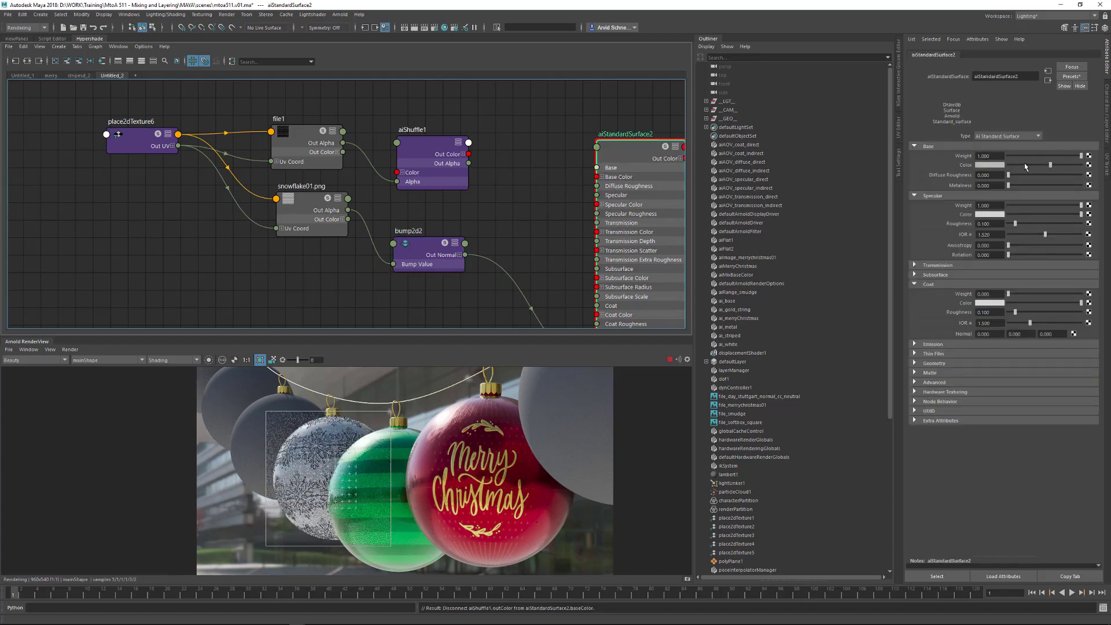
Save the current scene
middle_click_drag(385, 209, 382, 191, "alt")
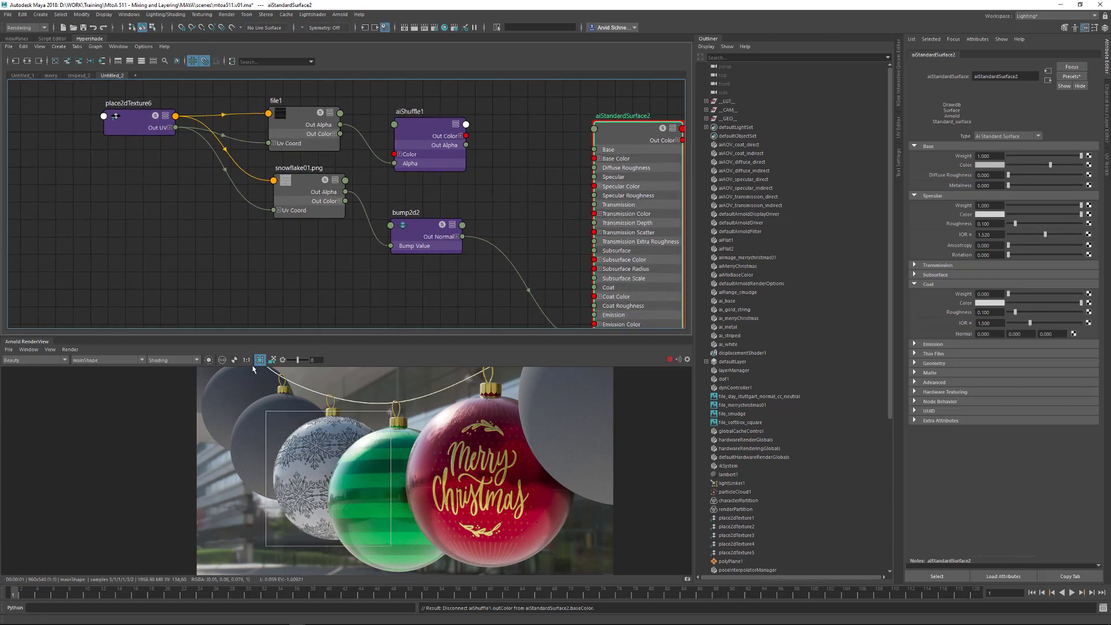
key("f")
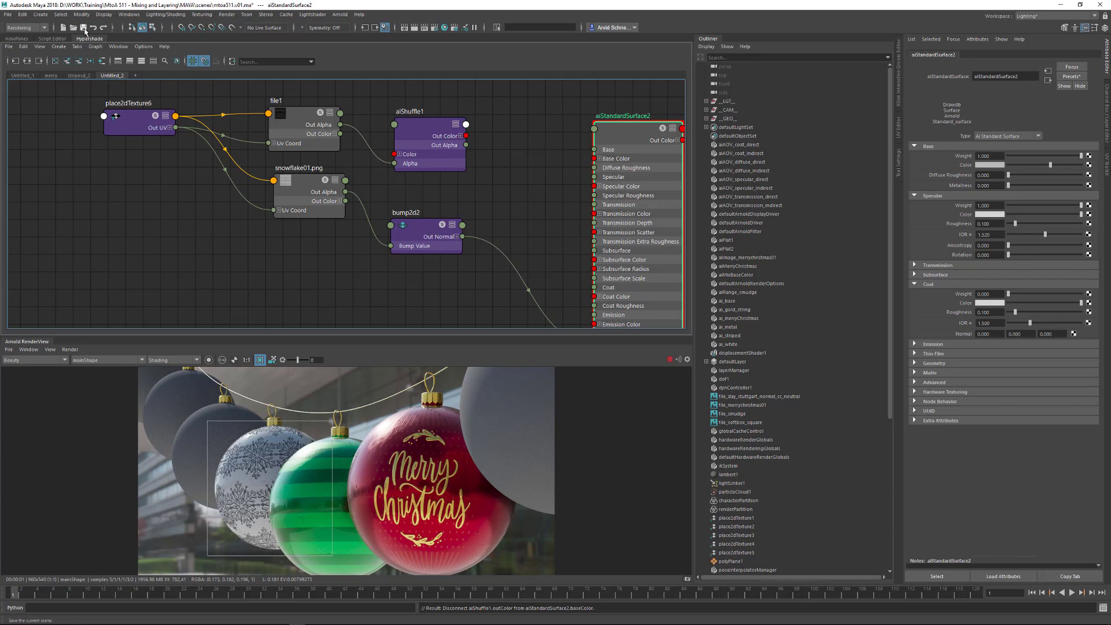
left_click(84, 28)
Set the Bump Depth of the bump2d node to 0.1
left_click(430, 235)
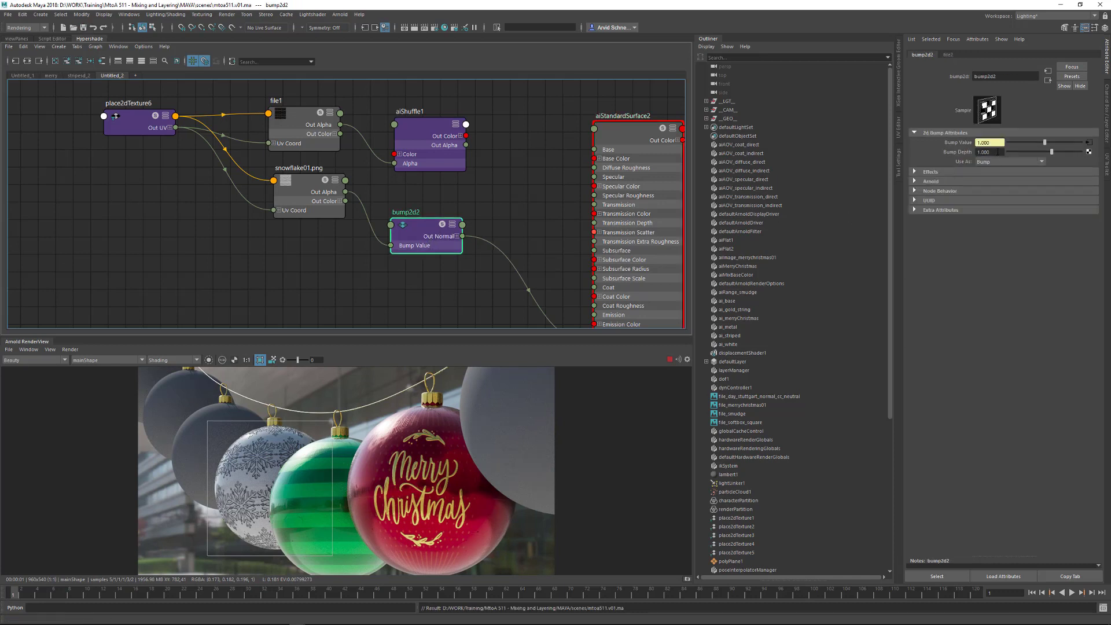
left_click(991, 153)
type("2")
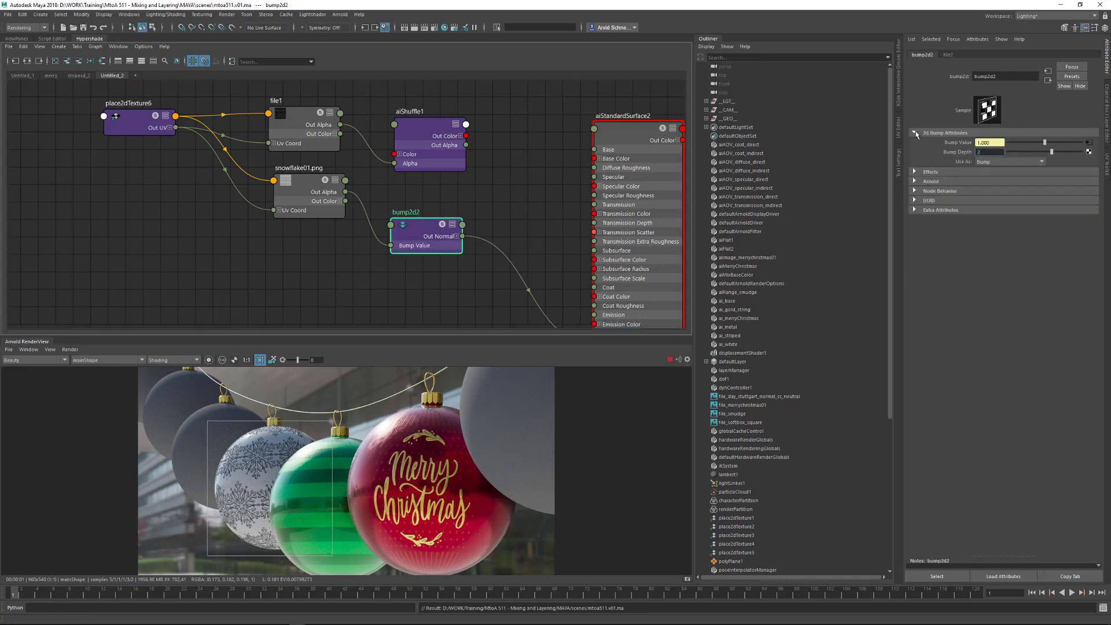
key("Return")
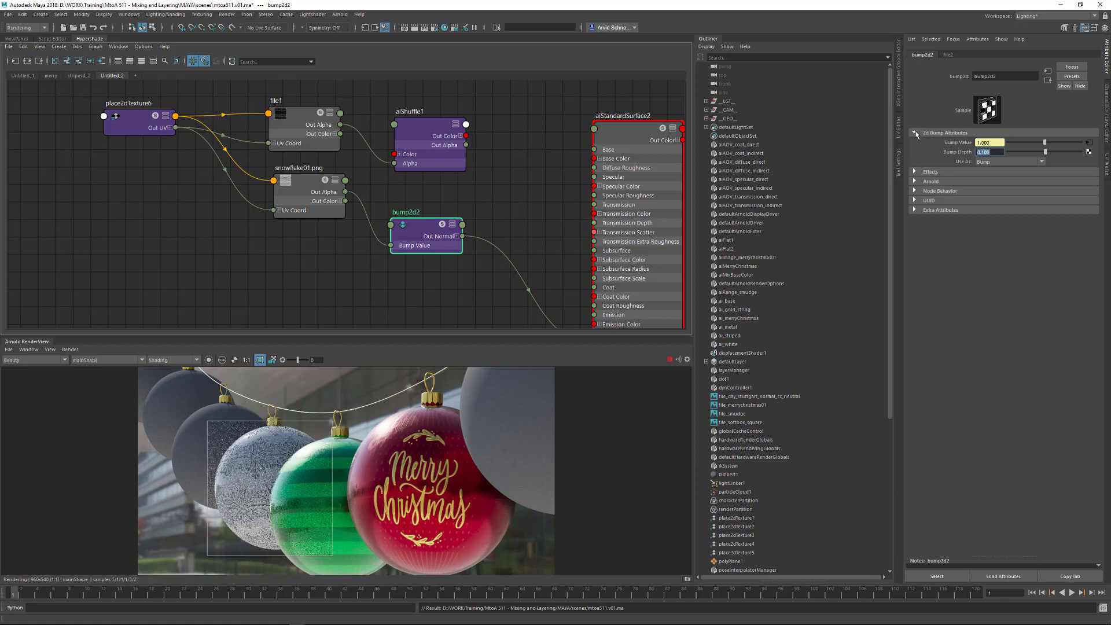
Reduce the bump2d node's Bump Depth to 0.01
left_click(984, 153)
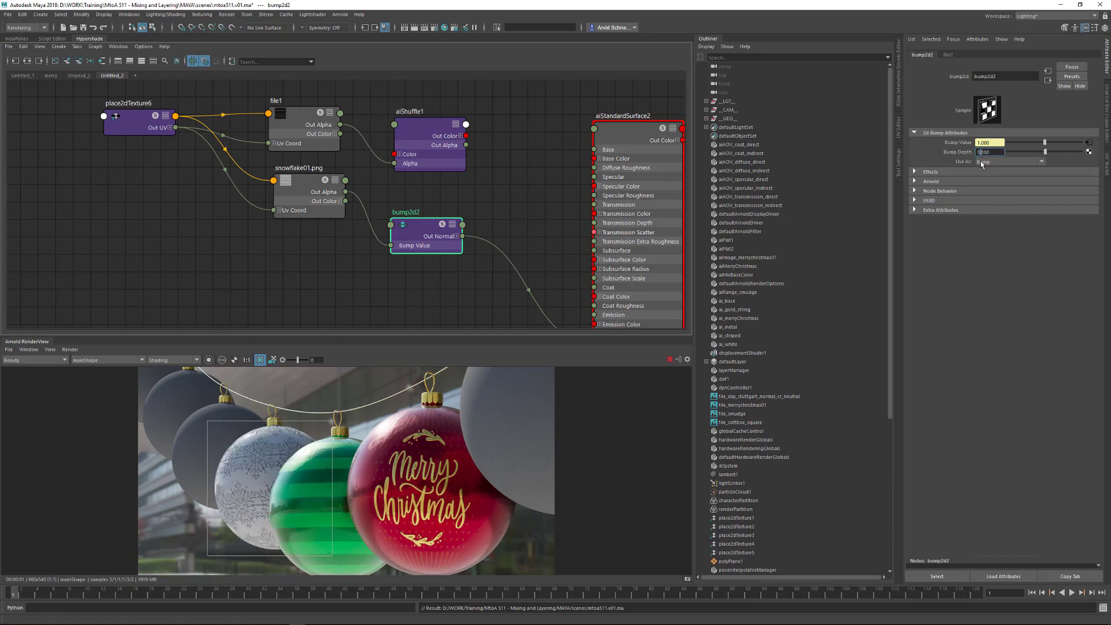
key("Right")
key("Right")
key("BackSpace")
key("Left")
type("0")
key("Return")
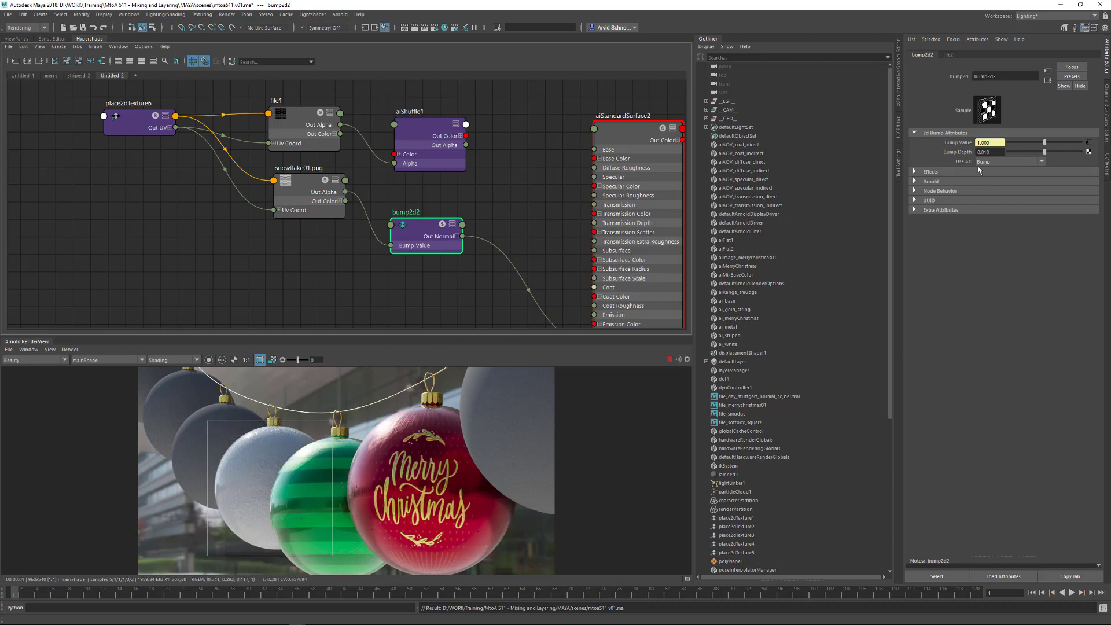
Set the bump2d node's Bump Depth to -0.05 after trying 0.05
left_click_drag(983, 153, 990, 152)
type("5")
key("Return")
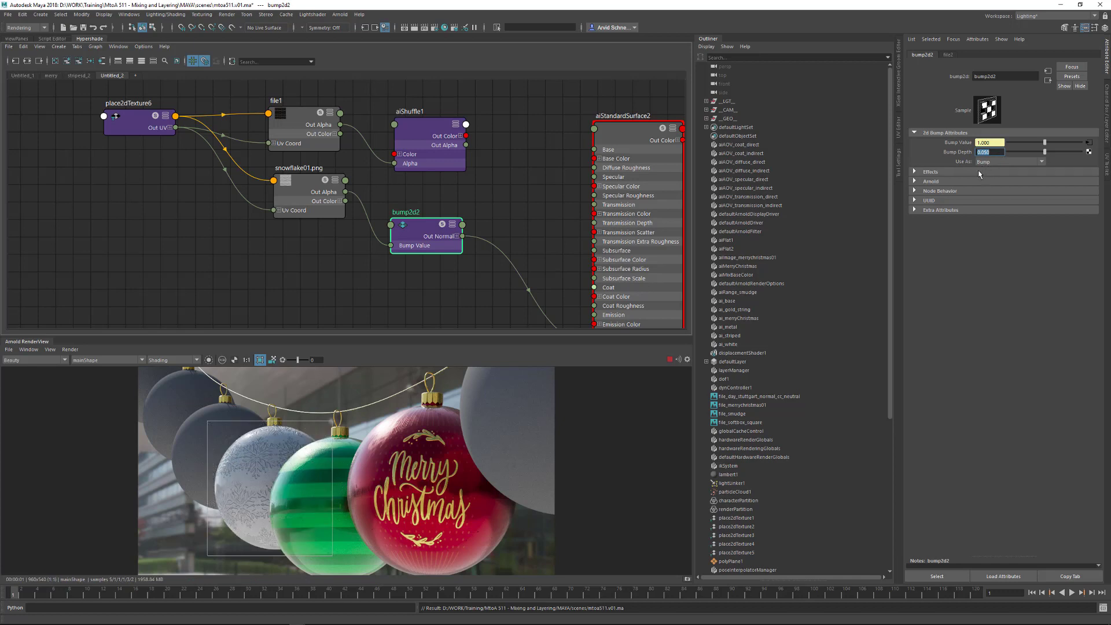
type("-0.05")
key("Return")
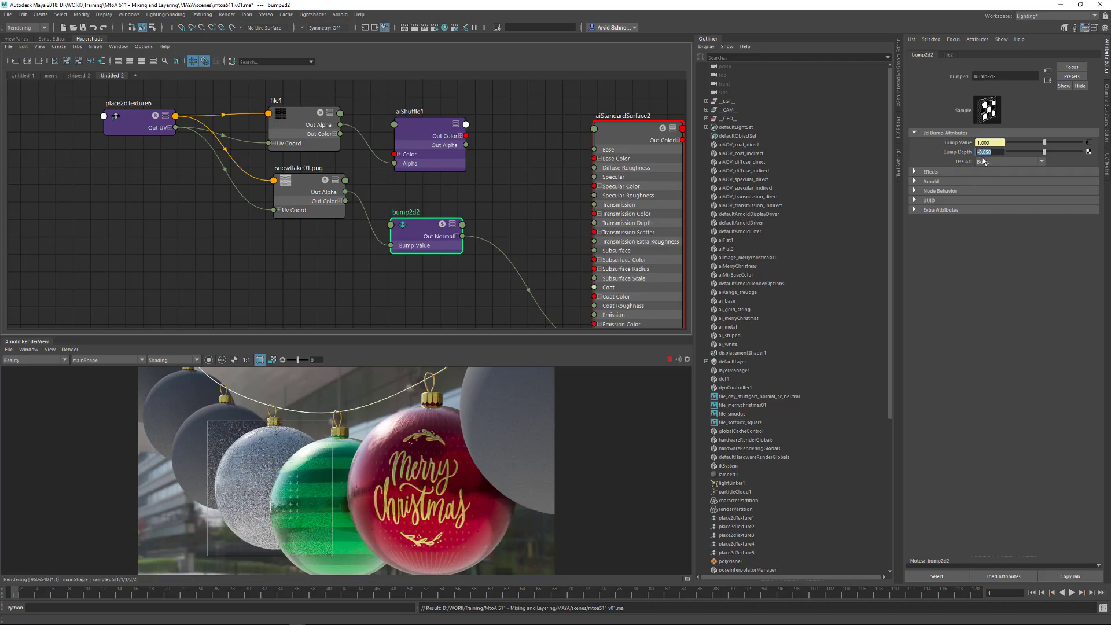
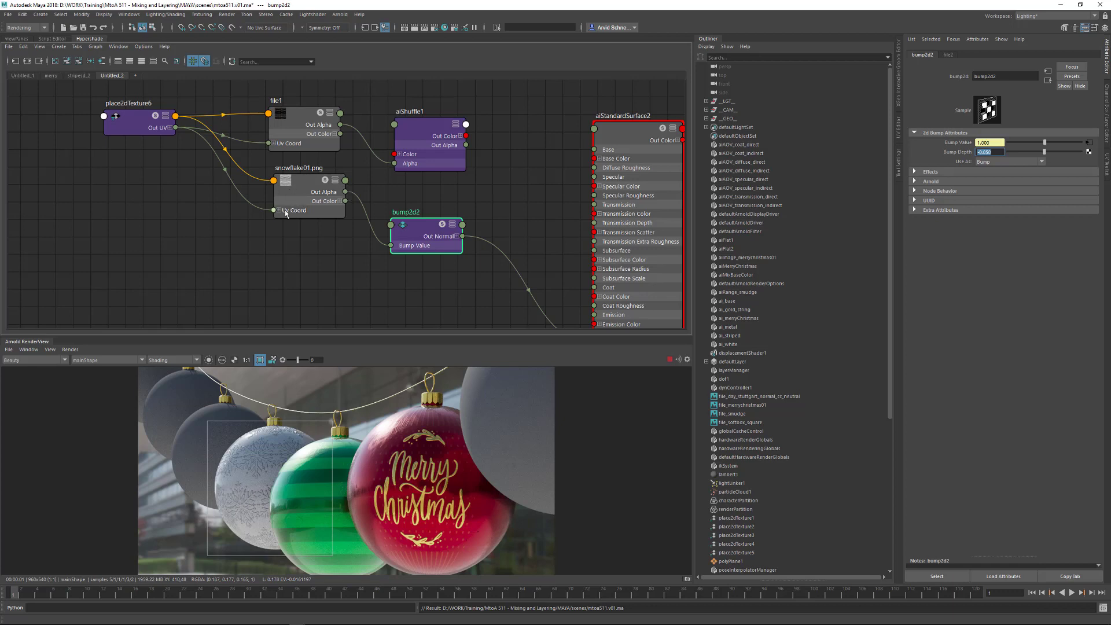
Move the Standard Surface shader and its shading group farther away from the bump2d and aiShuffle nodes
scroll(399, 214, "down", 4)
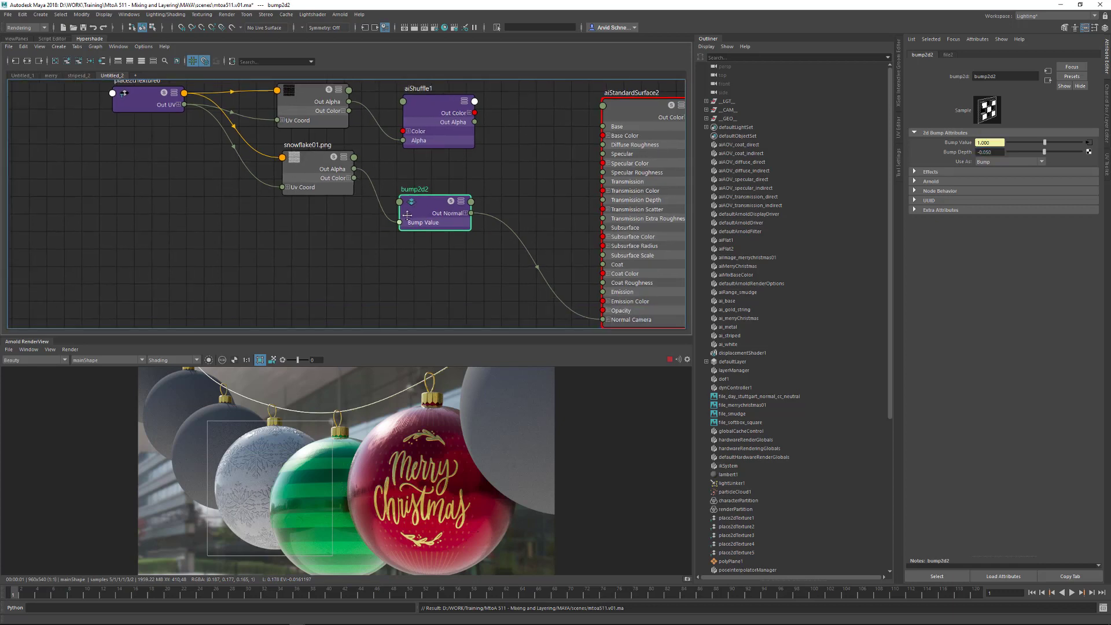
middle_click_drag(527, 188, 475, 205, "alt")
left_click_drag(512, 181, 568, 169)
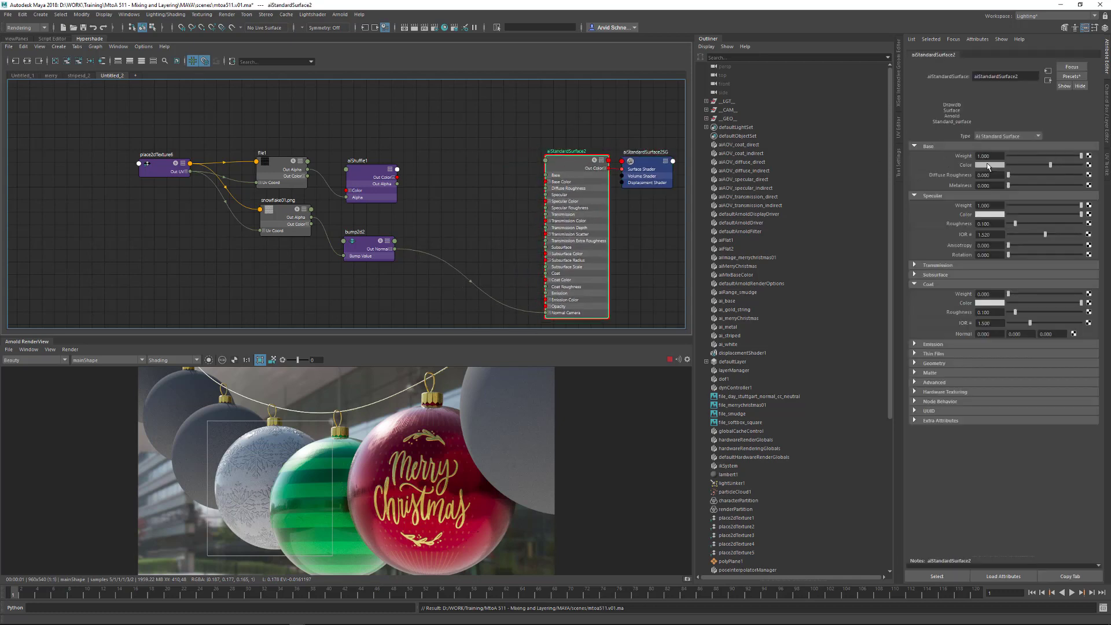
Change the Standard Surface shader's base color to blue
left_click(988, 166)
left_click(930, 159)
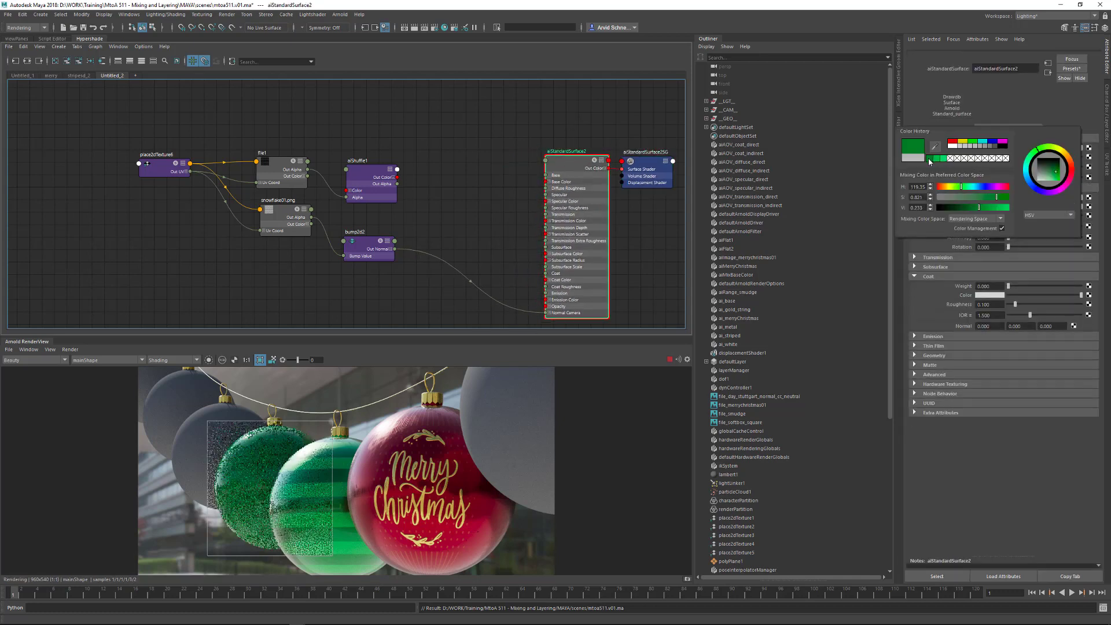
left_click_drag(1035, 171, 1000, 208)
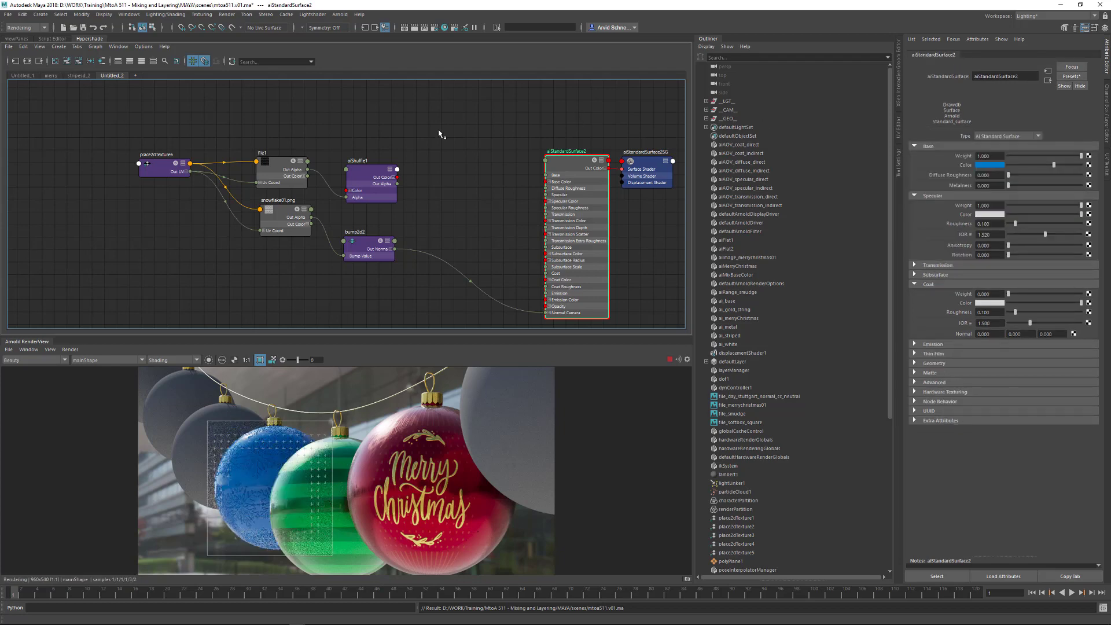
left_click(429, 166)
scroll(441, 213, "up", 1)
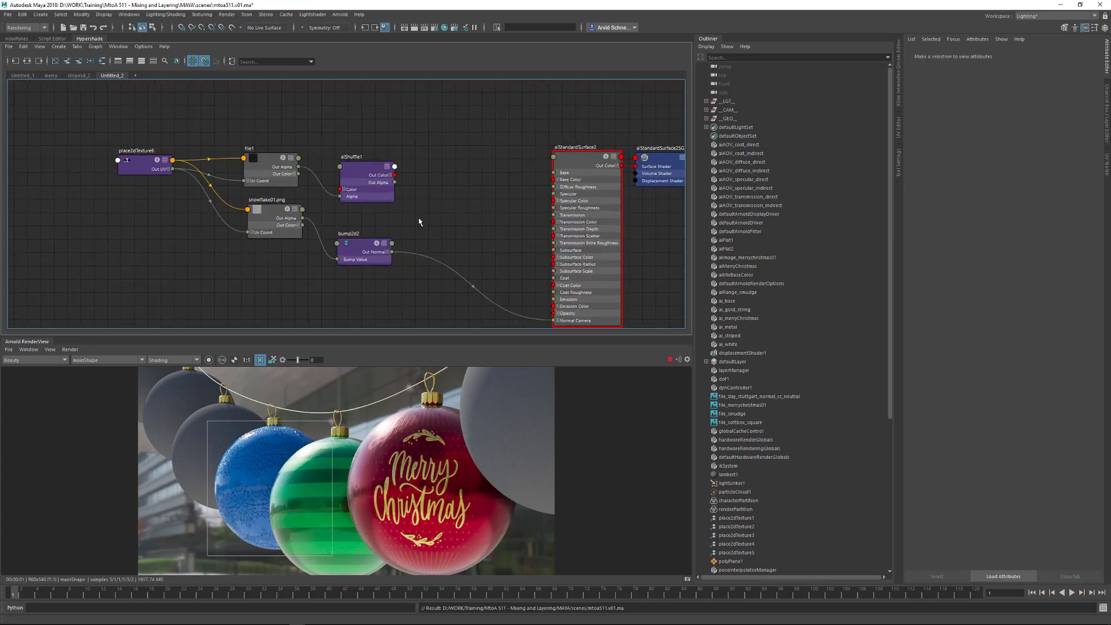
middle_click_drag(428, 212, 424, 199, "alt")
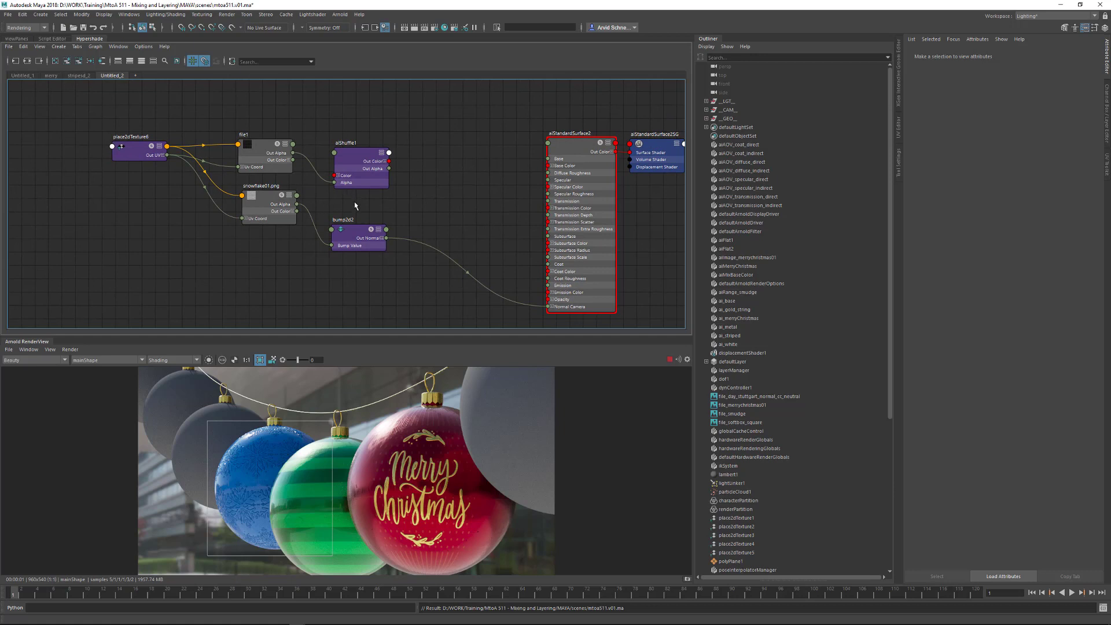
key("Tab")
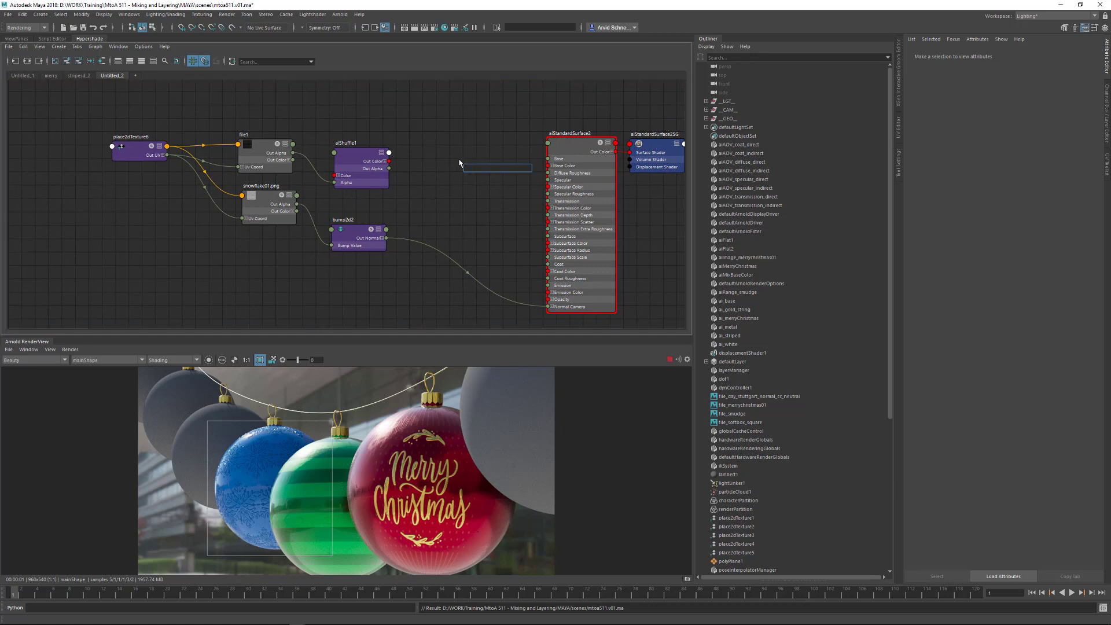
left_click(410, 120)
middle_click_drag(407, 152, 349, 313, "alt")
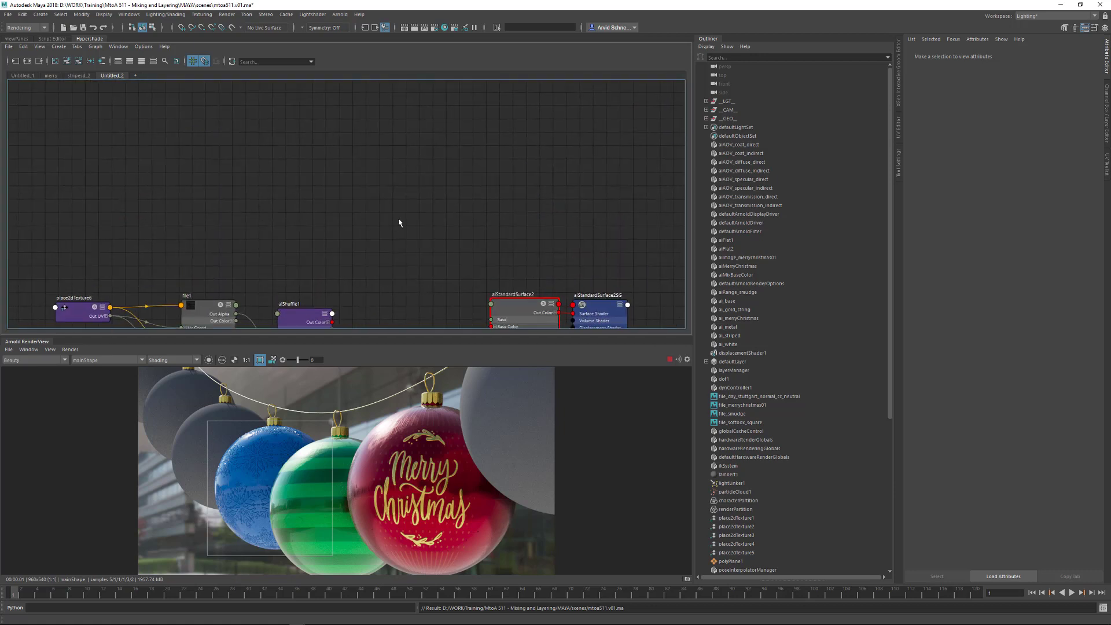
Create an aiFlat node in the empty graph area above the shader network and delete its shading group
right_click_drag(342, 199, 367, 155, "alt")
middle_click_drag(367, 156, 370, 151, "alt")
key("Tab")
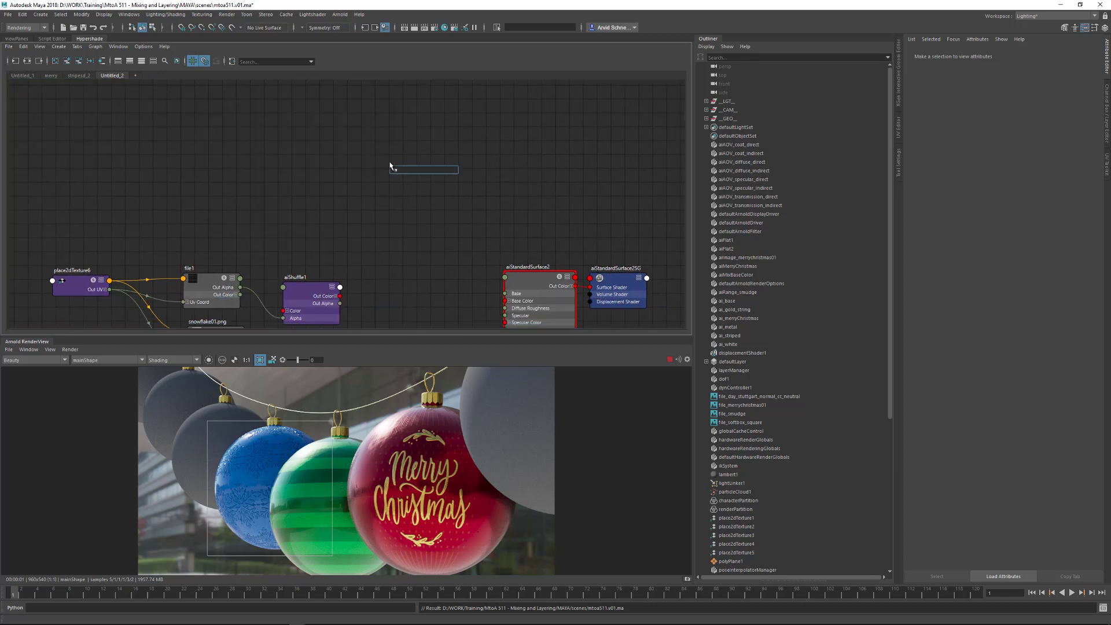
type("aiFlat")
key("Return")
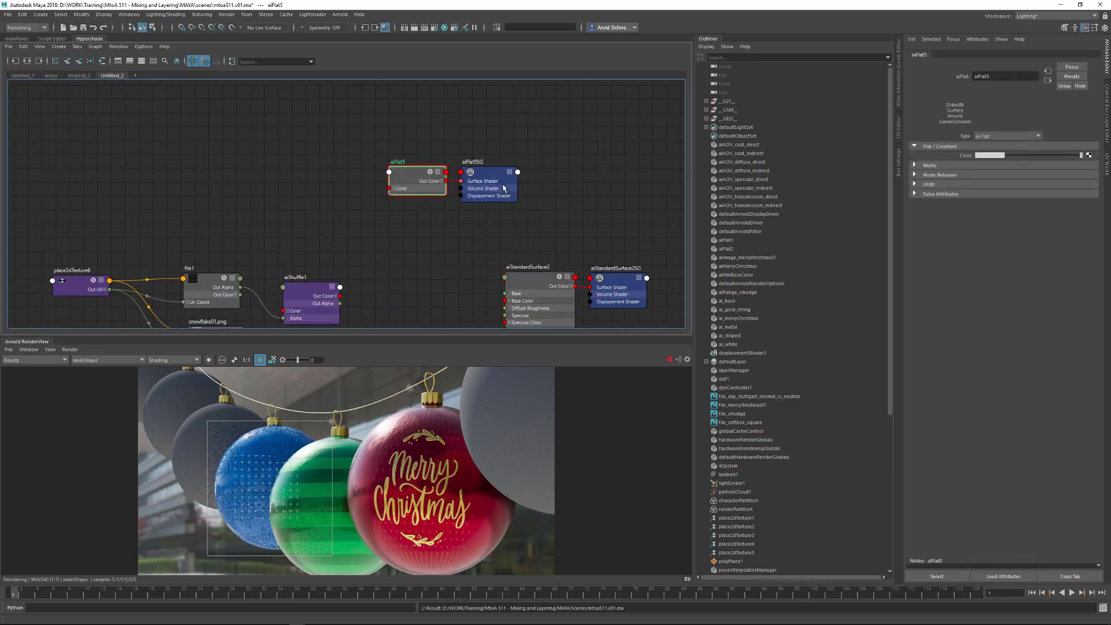
left_click(490, 174)
key("Delete")
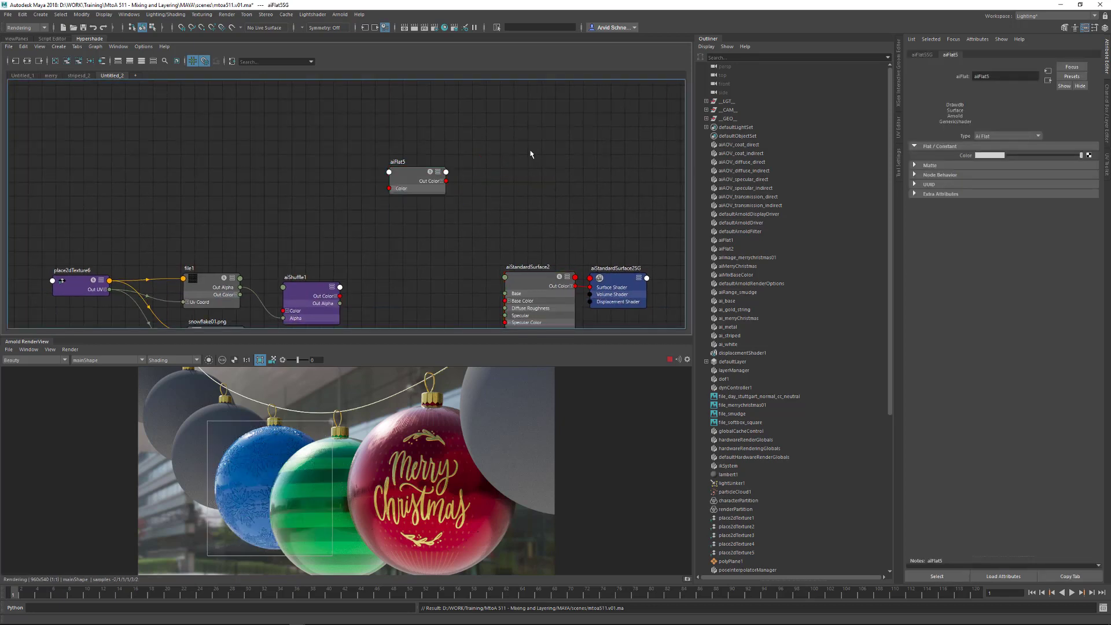
Duplicate the aiFlat node and place the copy directly below the original
left_click_drag(408, 178, 397, 151)
key("ctrl+d")
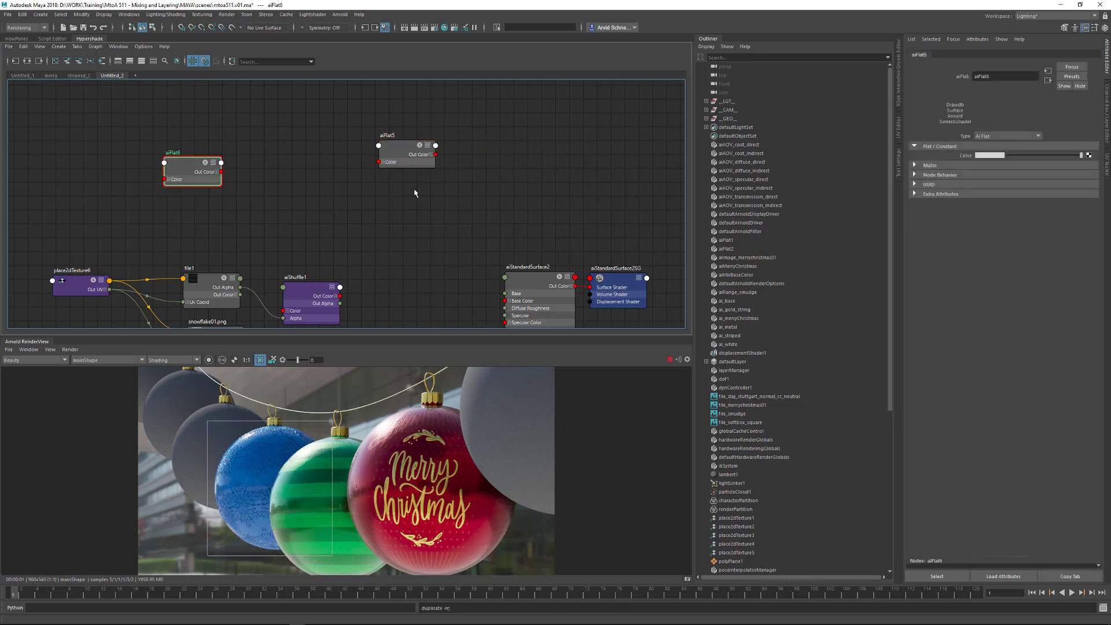
left_click_drag(195, 172, 411, 214)
Create an aiMixShader node, delete its shading group, and position it beside the two aiFlat nodes
left_click(492, 190)
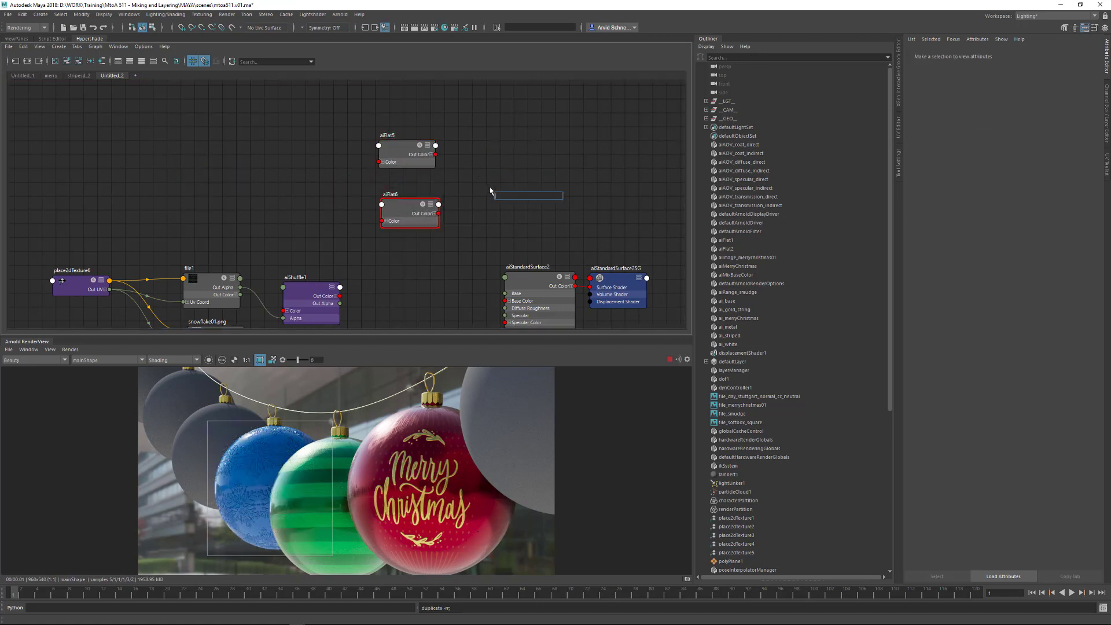
type("mixs")
key("Down")
key("Return")
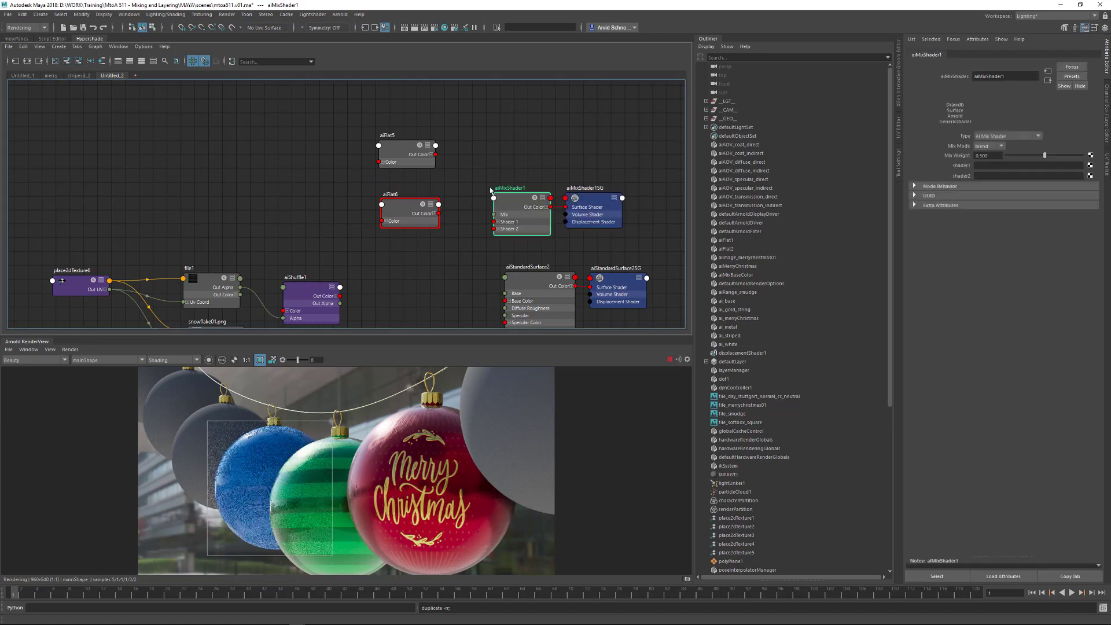
left_click_drag(609, 204, 644, 169)
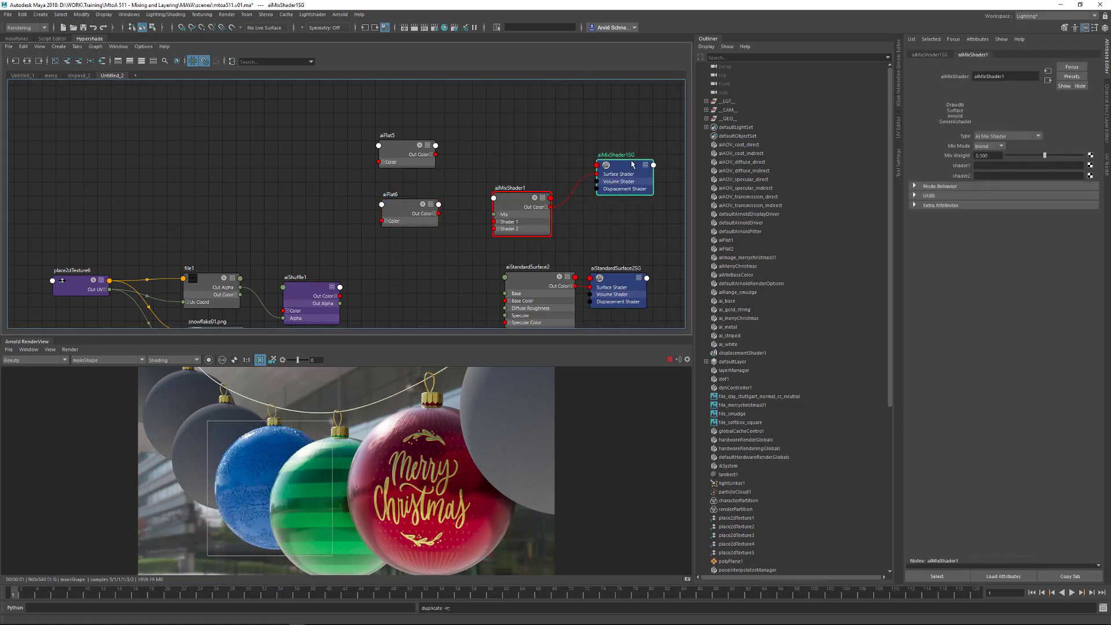
key("Delete")
left_click_drag(521, 200, 521, 169)
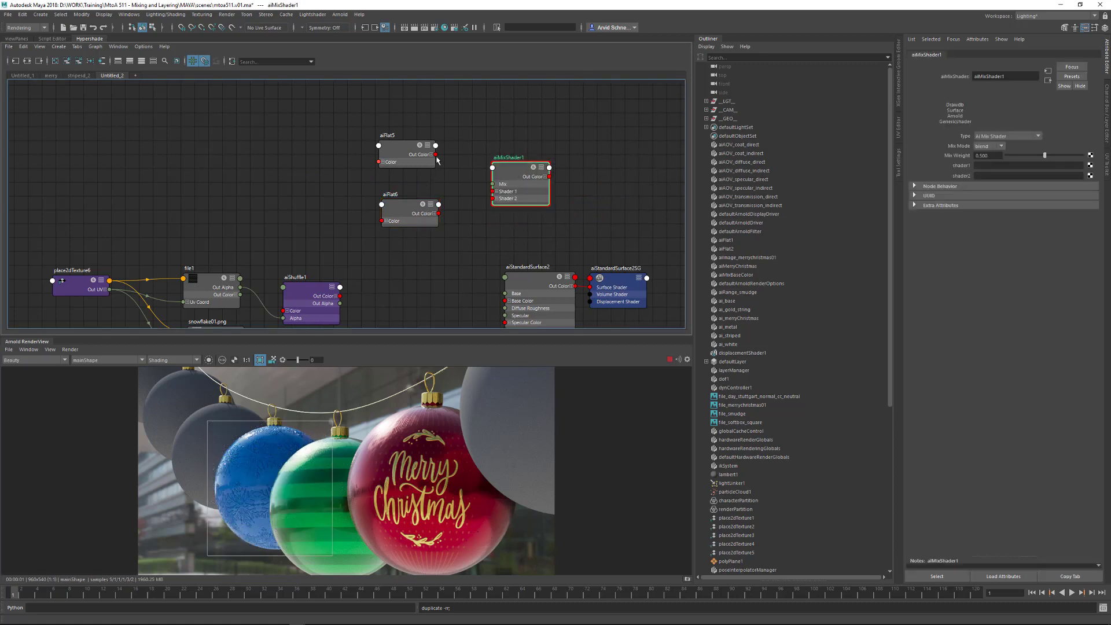
Connect the two aiFlat nodes to the aiMixShader's Shader 1 and Shader 2, and the aiShuffle's Out Color R to its Mix
left_click_drag(435, 155, 493, 191)
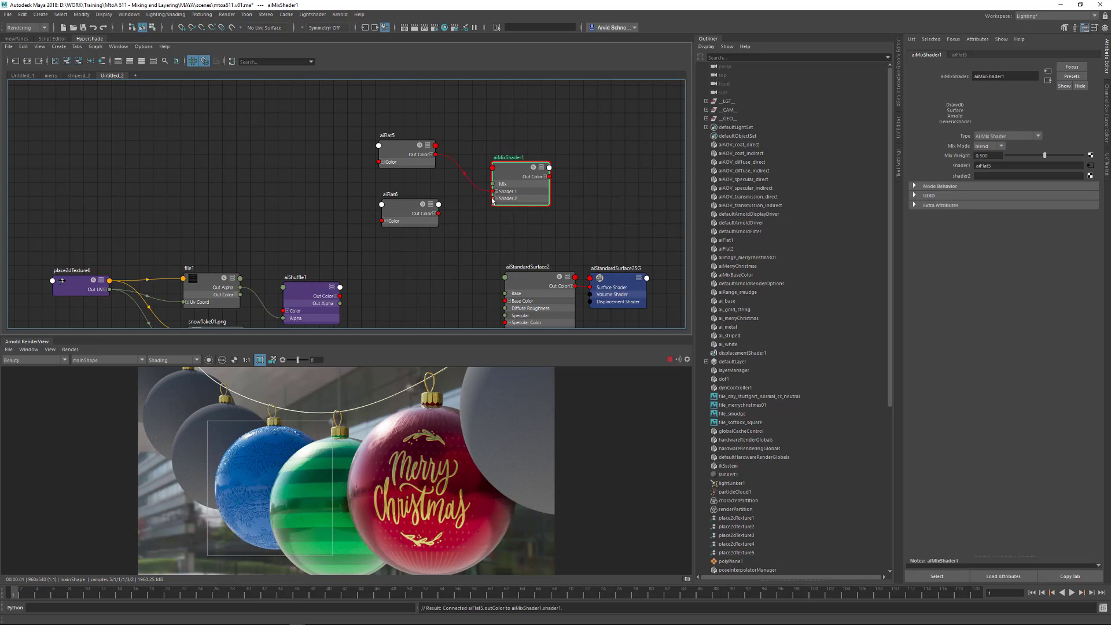
left_click_drag(439, 214, 493, 198)
middle_click_drag(368, 220, 408, 138, "alt")
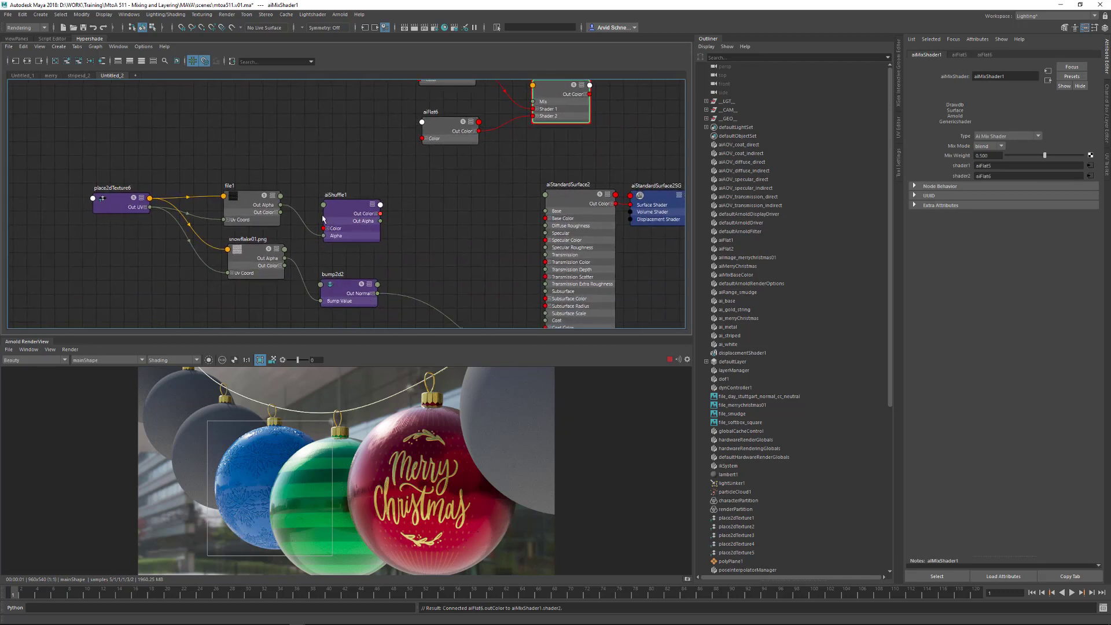
left_click(376, 214)
left_click(381, 221)
middle_click_drag(446, 188, 377, 260, "alt")
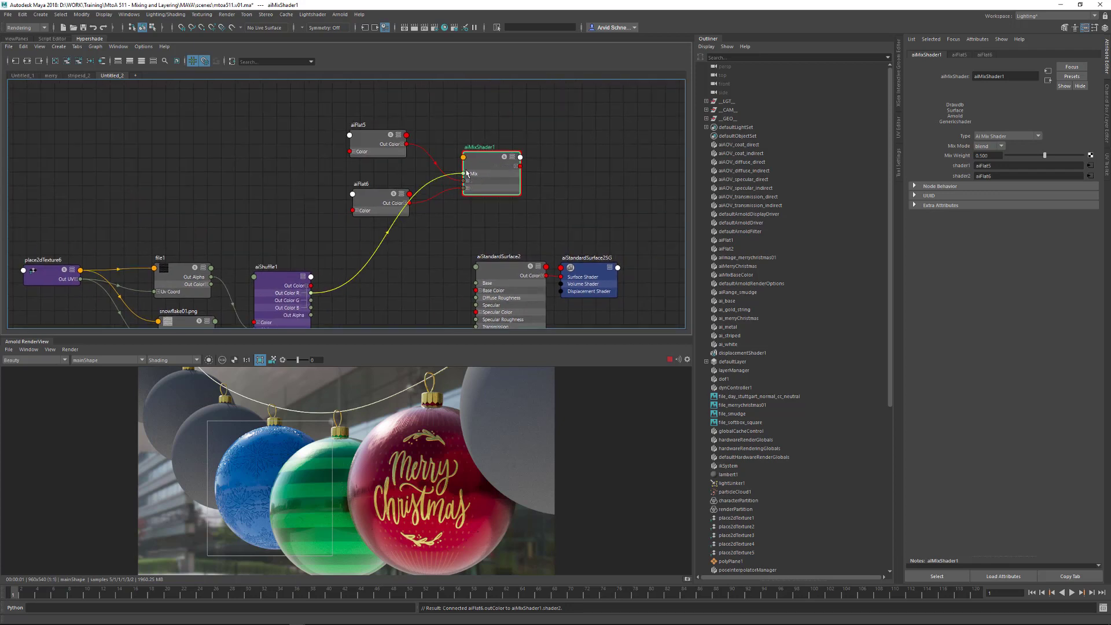
left_click(467, 173)
Connect the aiMixShader's Out Color to the Standard Surface shader's Base Color
middle_click_drag(467, 174, 414, 122, "alt")
left_click(467, 118)
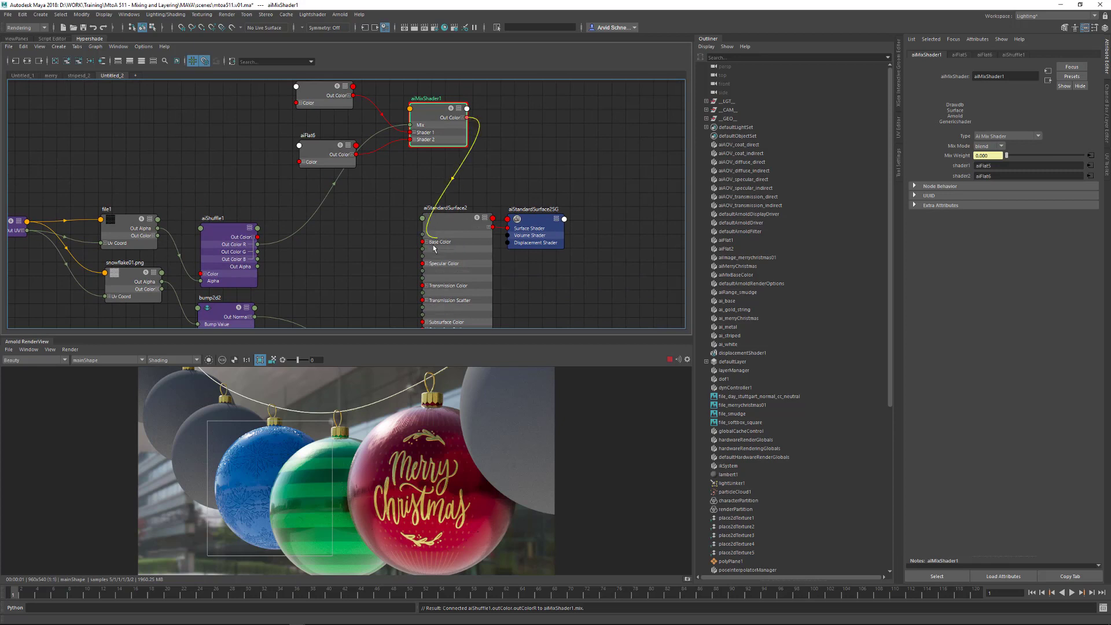
left_click(434, 246)
middle_click_drag(334, 108, 366, 153, "alt")
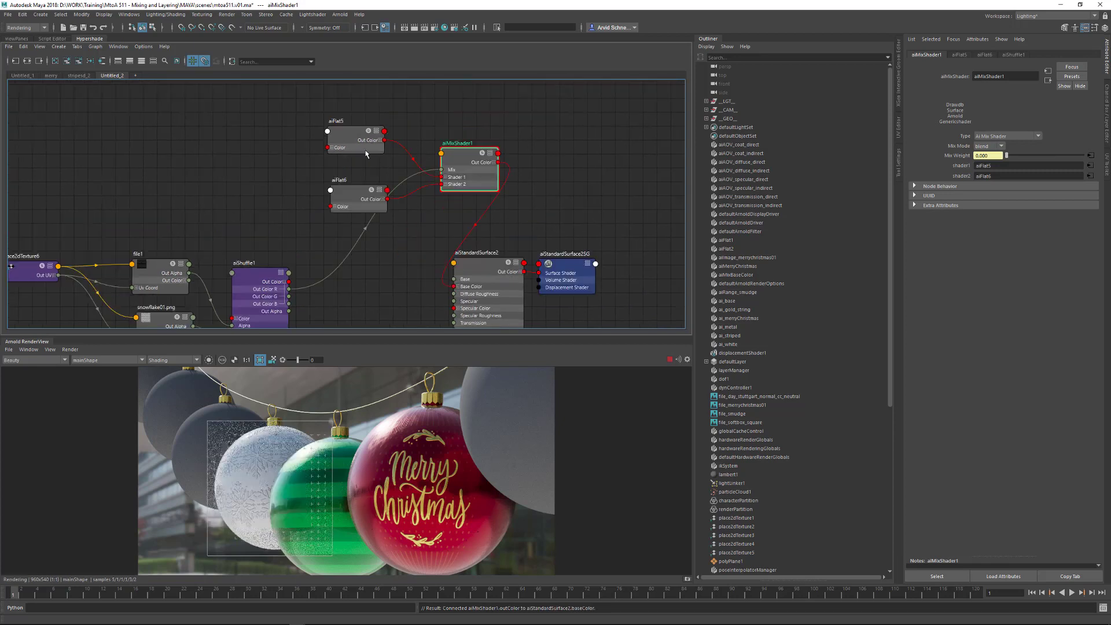
Set the color of the first aiFlat node, the one feeding Shader 1, to blue
left_click(364, 150)
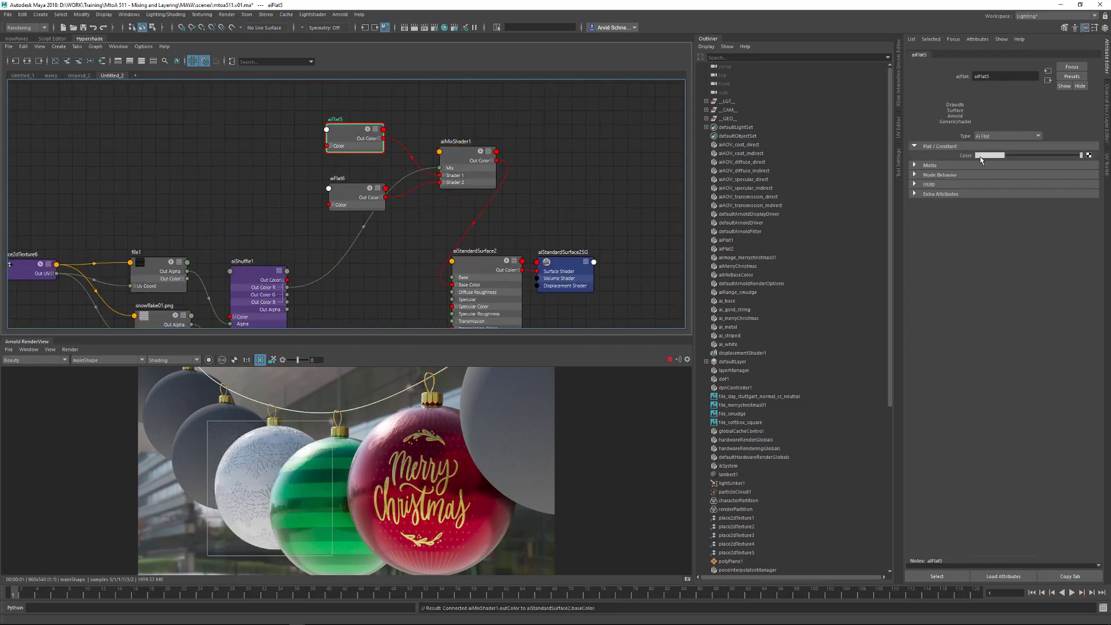
left_click(981, 157)
left_click(924, 151)
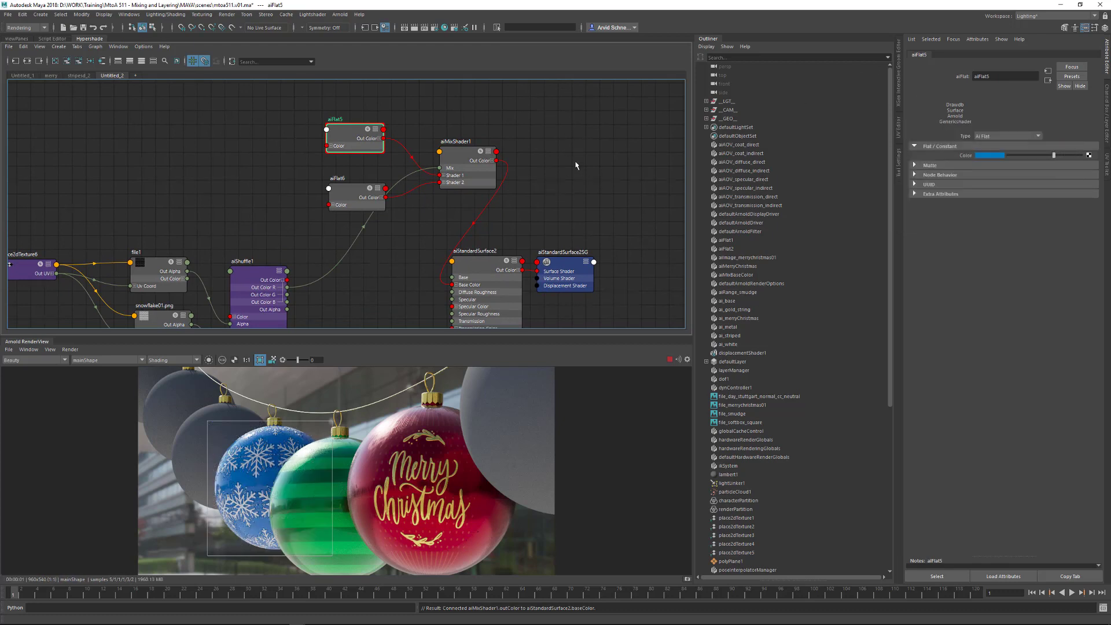
Spread the network out by moving the aiFlat and aiMixShader nodes away from the Standard Surface shader and its shading group
left_click(576, 165)
left_click_drag(477, 216, 480, 215)
left_click_drag(466, 165, 386, 155)
left_click(460, 188)
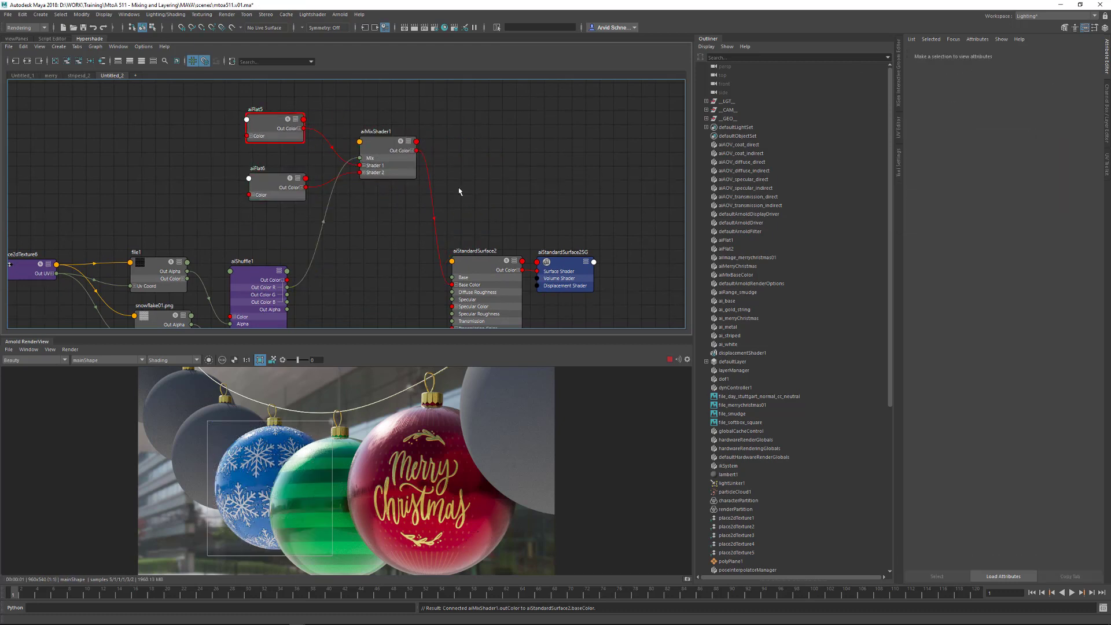
middle_click_drag(456, 183, 484, 154, "alt")
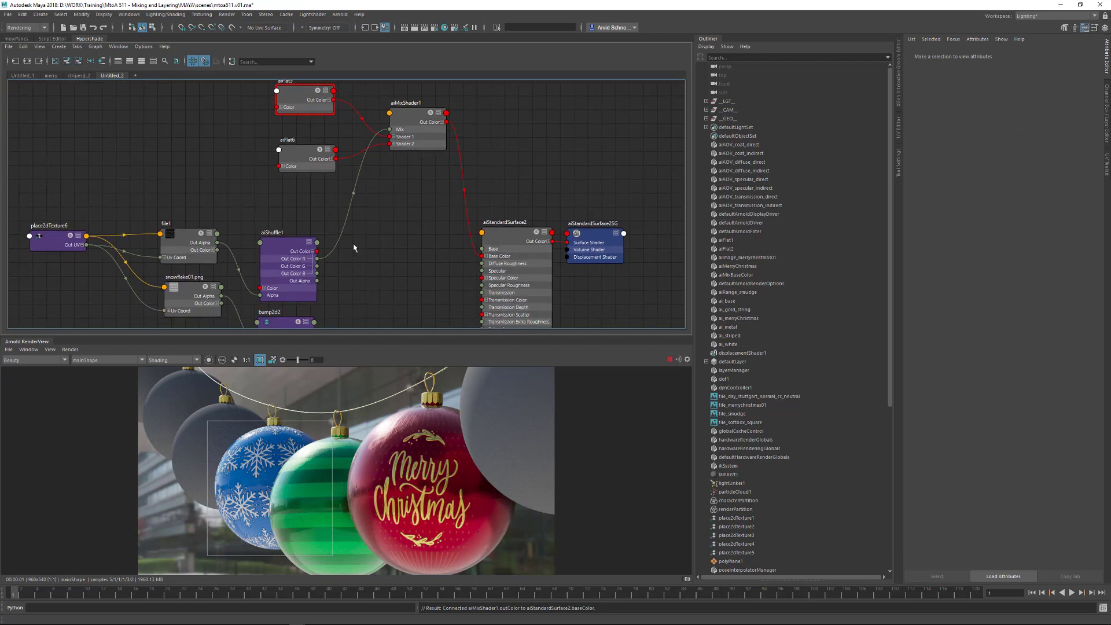
middle_click_drag(355, 248, 381, 218, "alt")
left_click_drag(564, 224, 553, 226)
left_click_drag(530, 215, 631, 195)
left_click(522, 224)
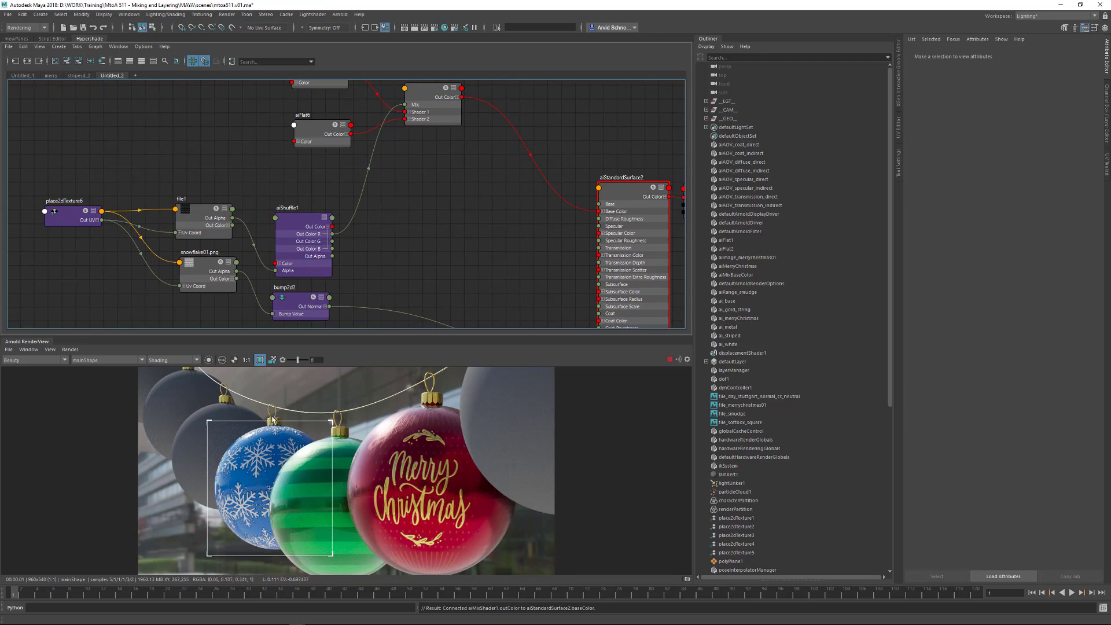
middle_click_drag(475, 167, 444, 216, "alt")
middle_click_drag(400, 260, 404, 236, "alt")
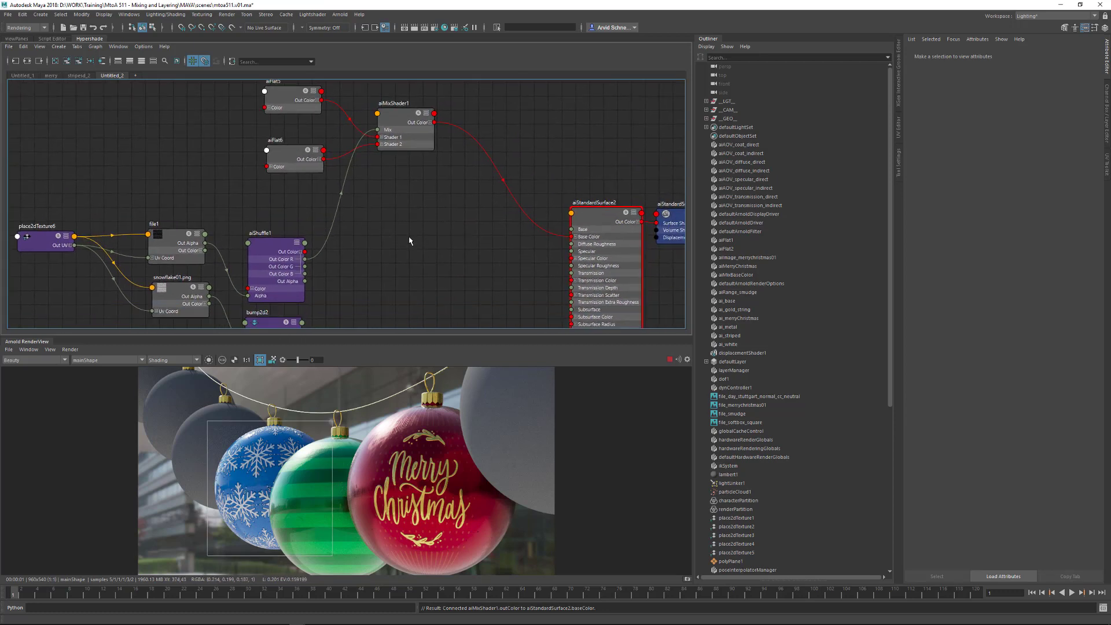
key("Tab")
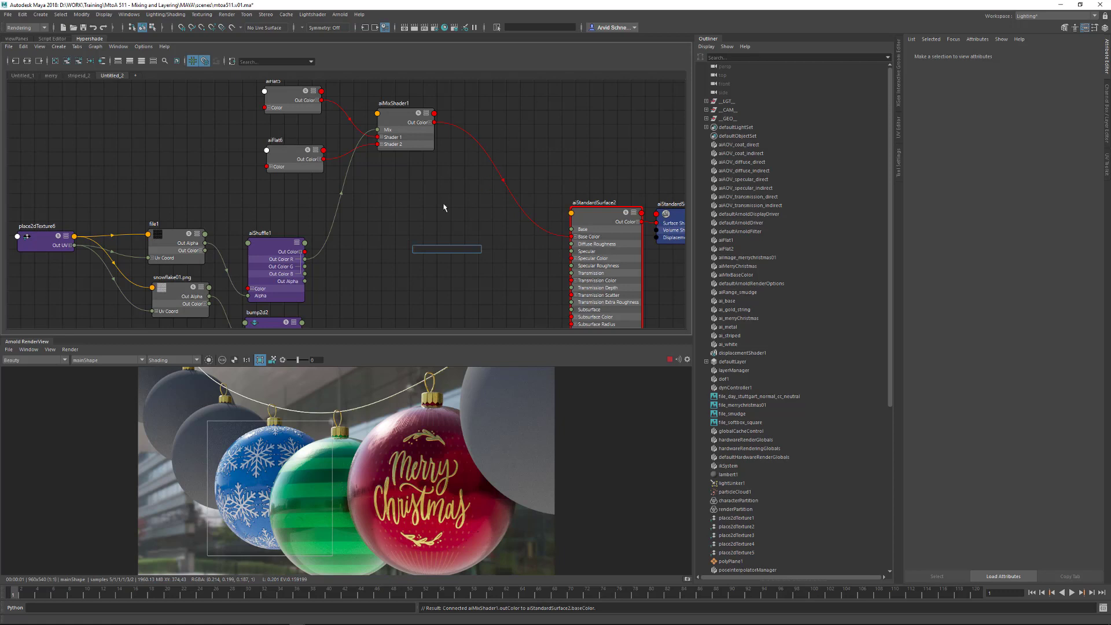
left_click(409, 212)
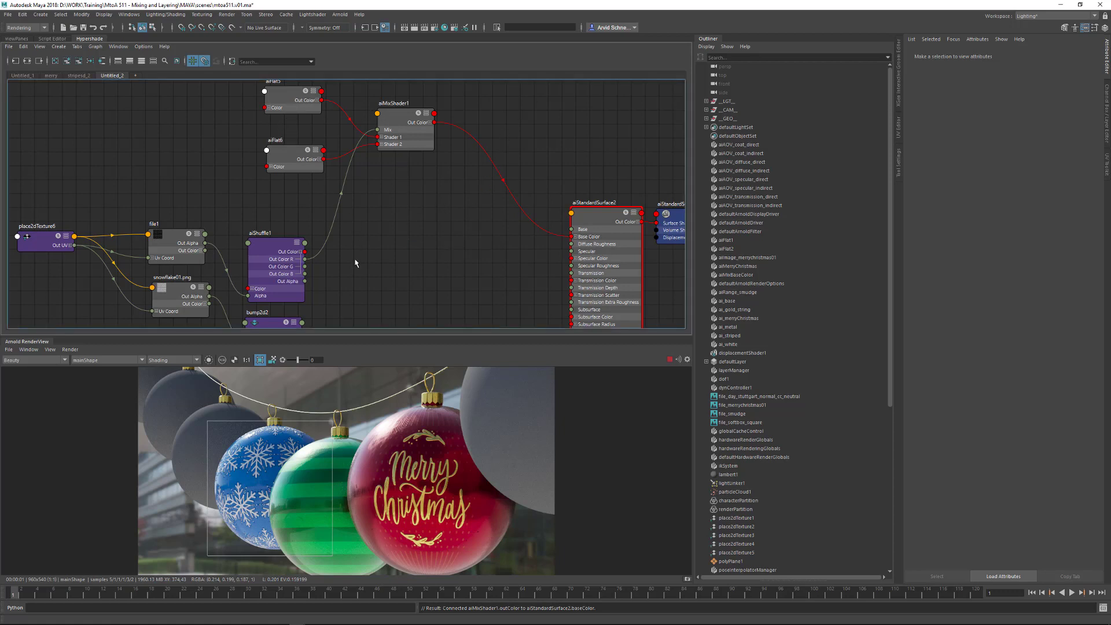
Isolate the aiShuffle node's output in the render view to check the snowflake mask, and return to the full render
middle_click_drag(354, 264, 344, 261, "alt")
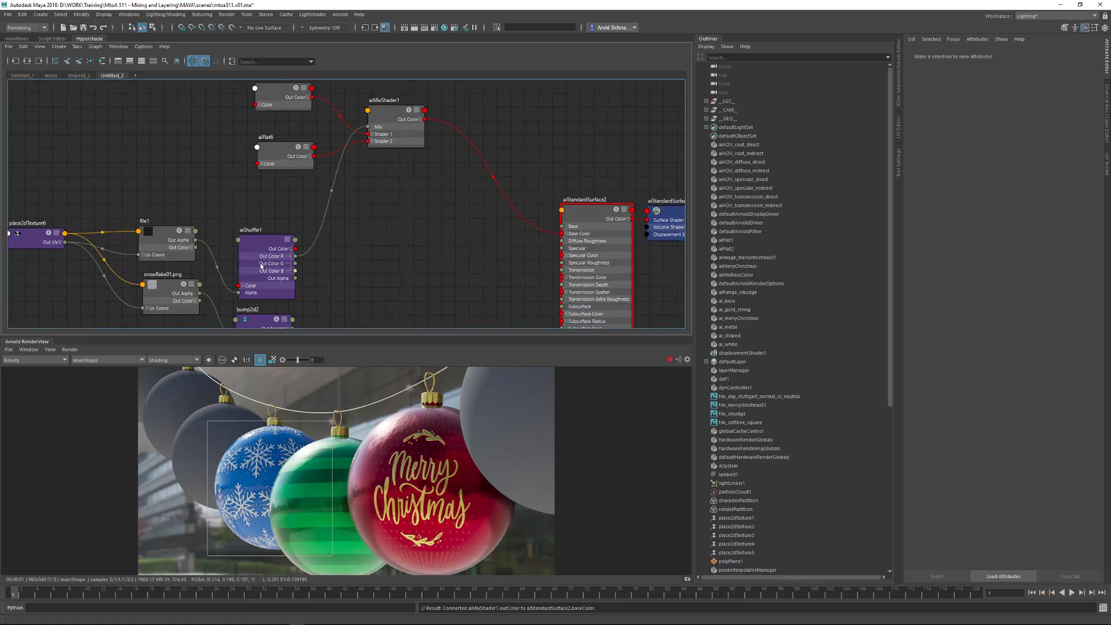
left_click(209, 361)
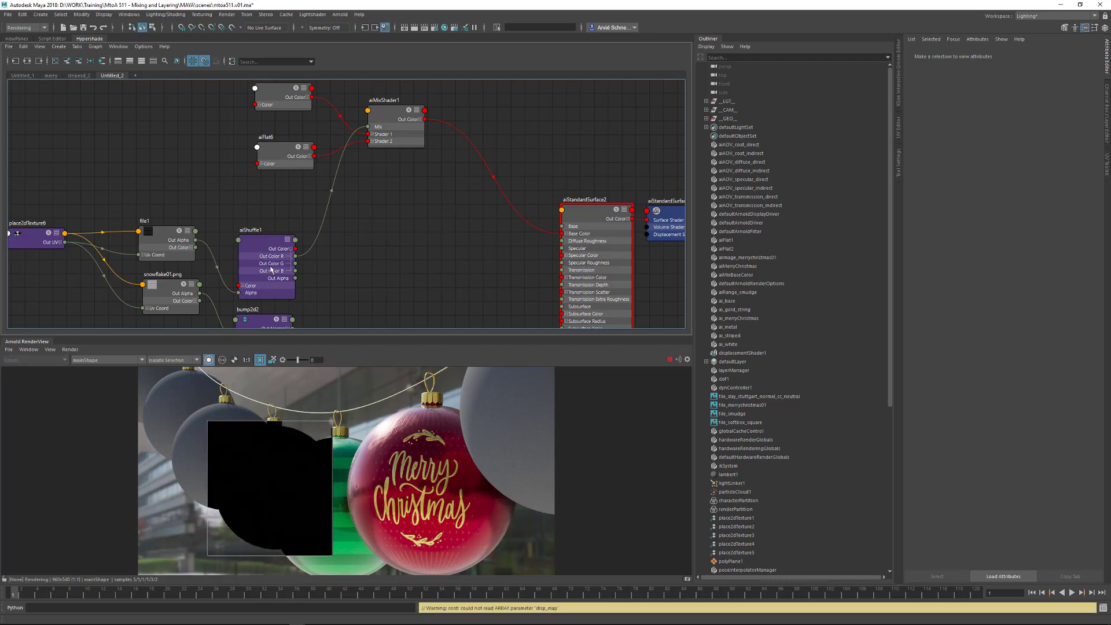
left_click(271, 270)
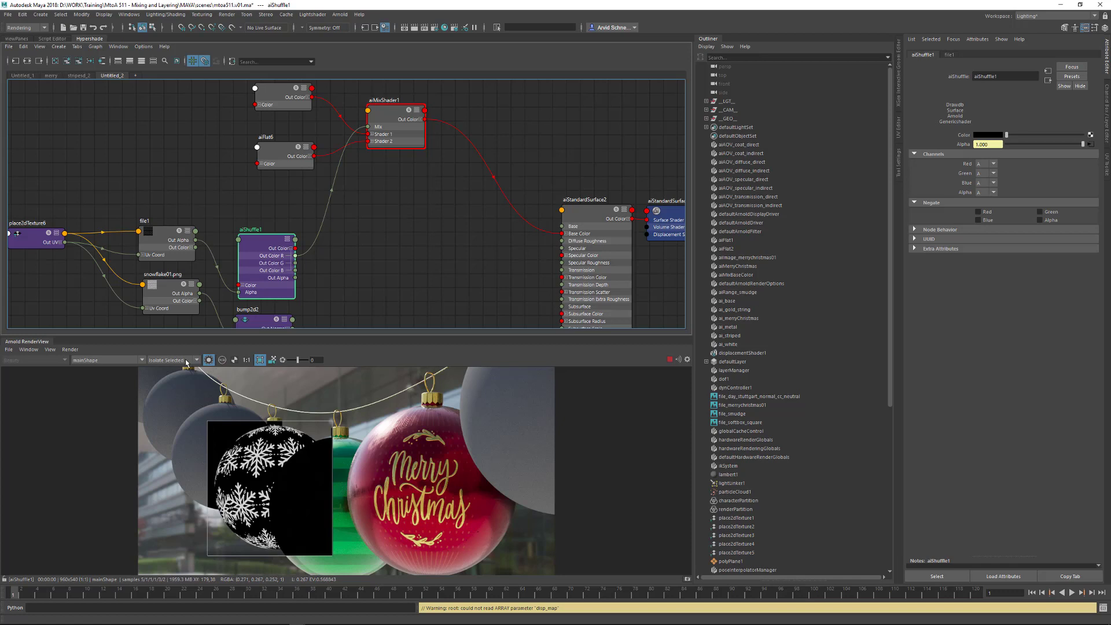
left_click(209, 361)
Create a reverse node near the aiShuffle node and connect the aiShuffle's Out Color to its Input
left_click(427, 265)
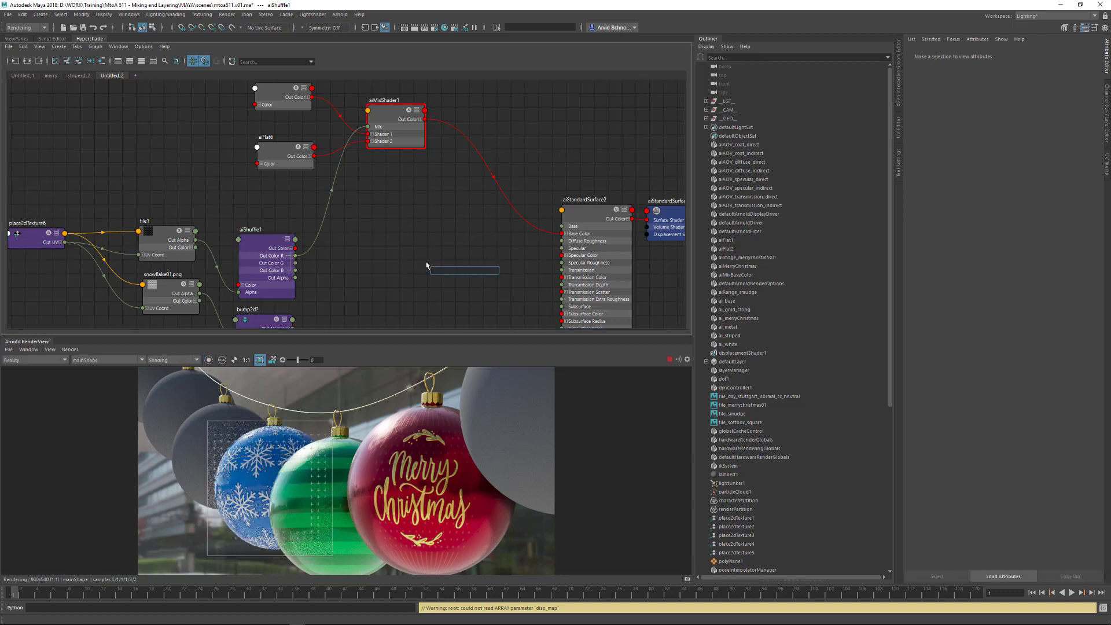
type("rev")
key("Return")
type("erse")
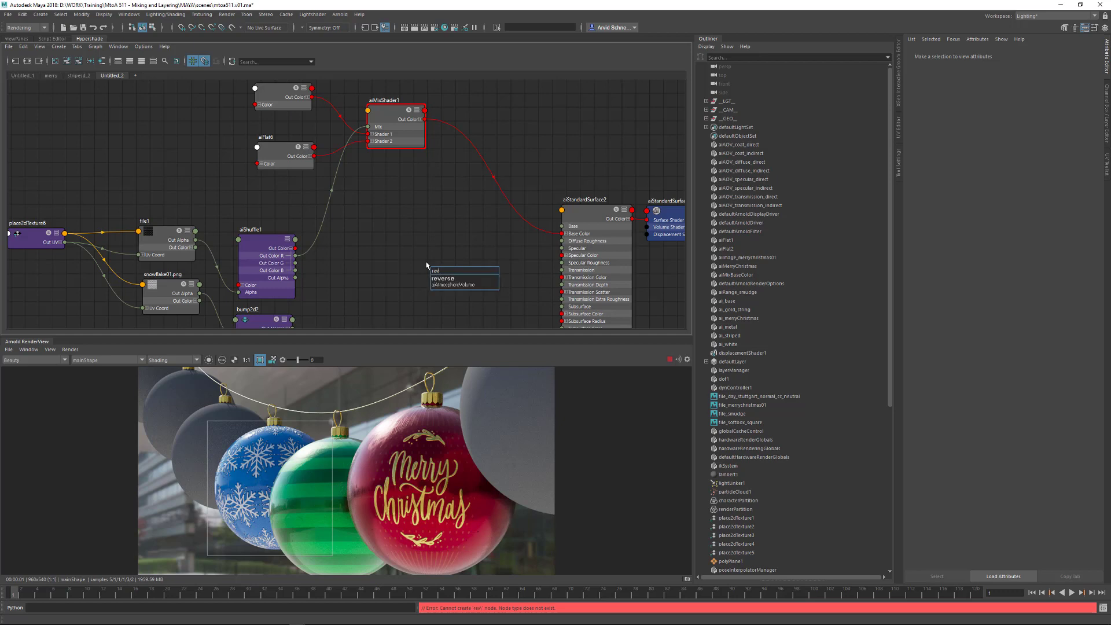
key("Return")
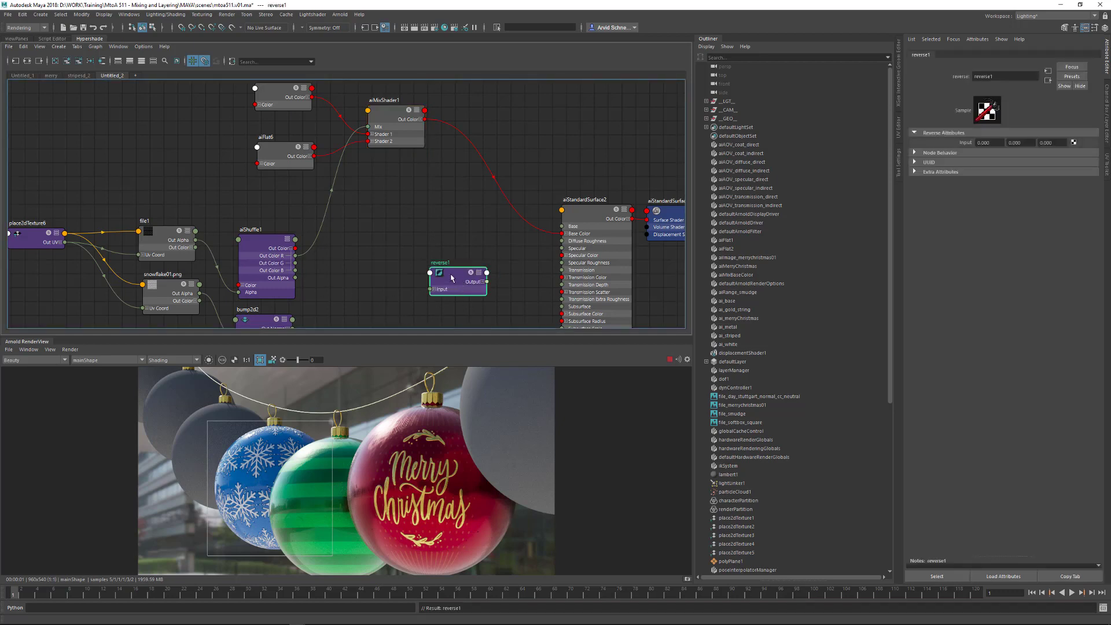
left_click_drag(452, 278, 417, 253)
left_click_drag(295, 249, 524, 231)
Show all attributes of the Standard Surface node, filter them by "me", and connect the reverse node's Output X to Metalness
left_click(581, 191)
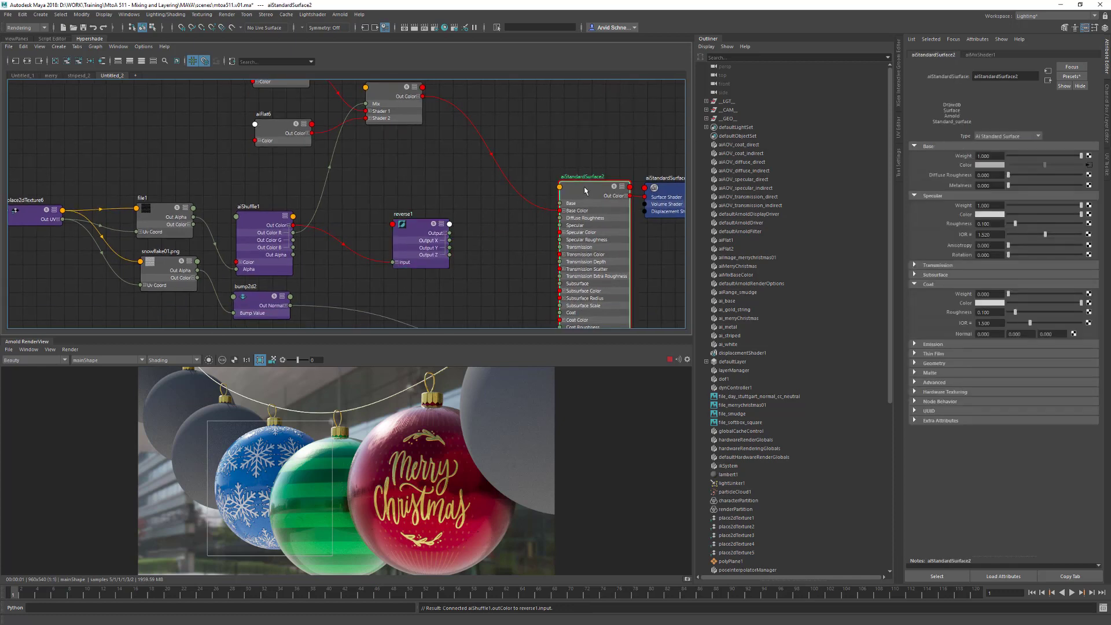
right_click(584, 187)
right_click_drag(585, 186, 567, 317)
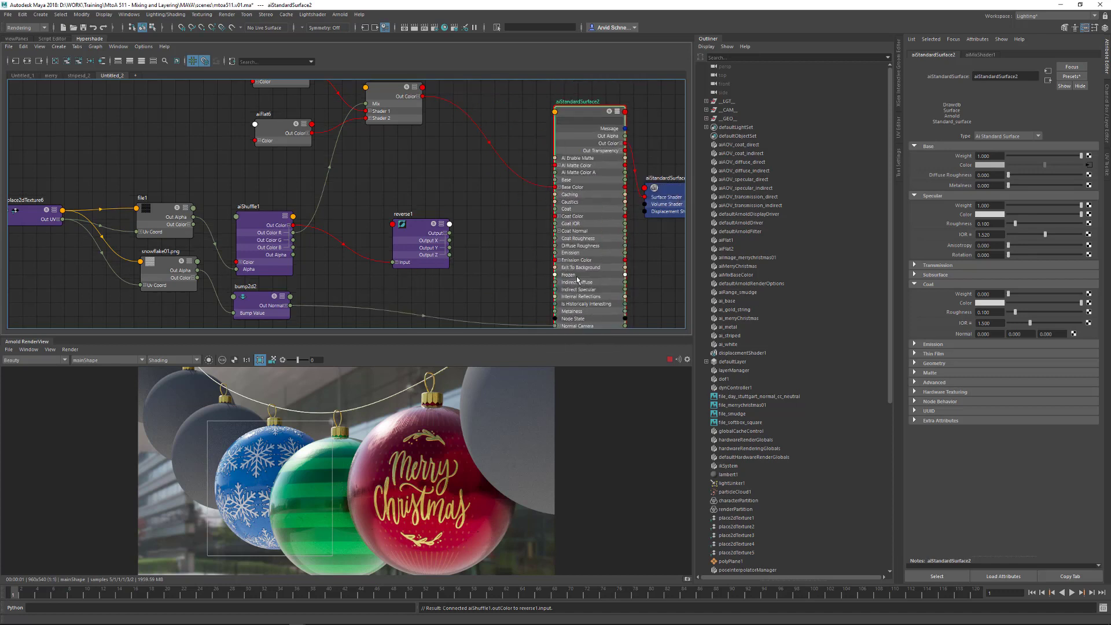
left_click(582, 129)
type("me")
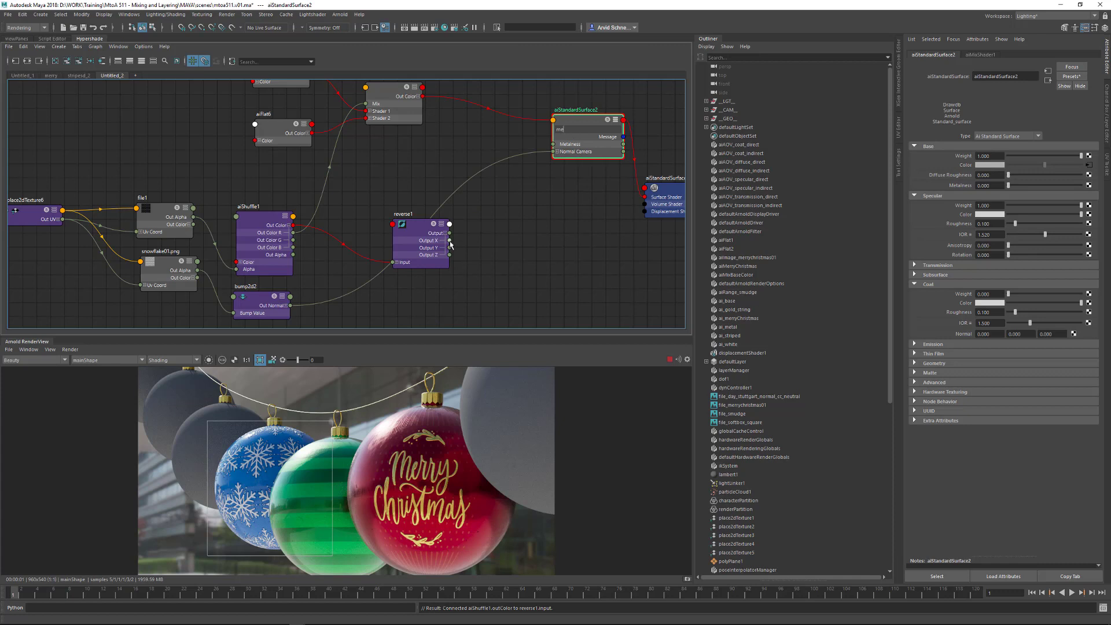
left_click_drag(449, 240, 553, 144)
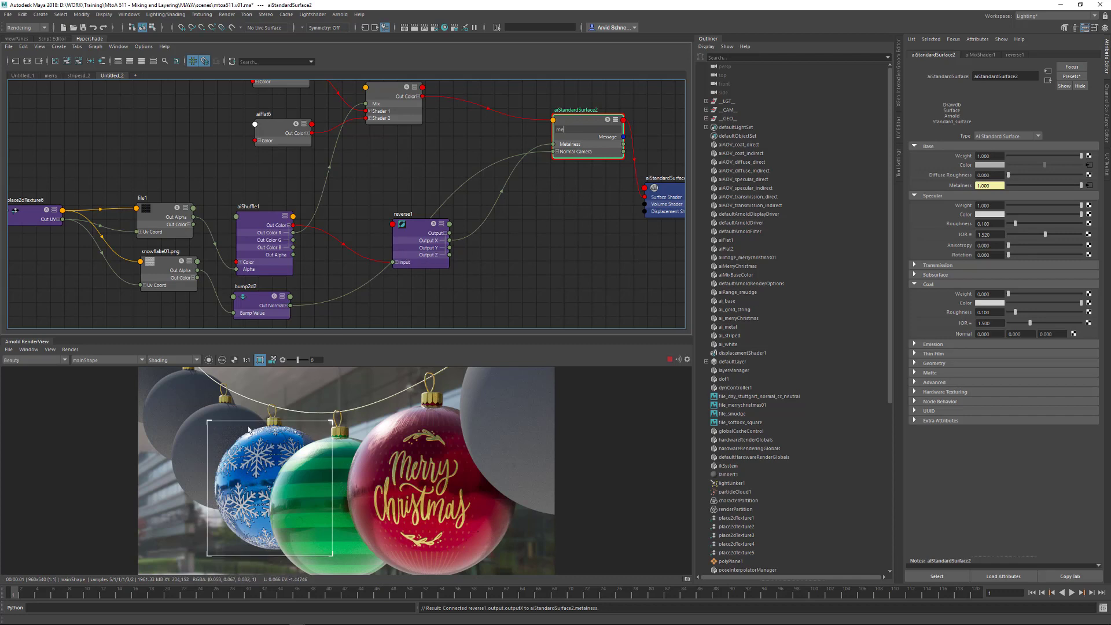
Clear the Standard Surface node's attribute filter and collapse it, tidying its position and that of the reverse node
left_click_drag(582, 122, 551, 159)
key("BackSpace")
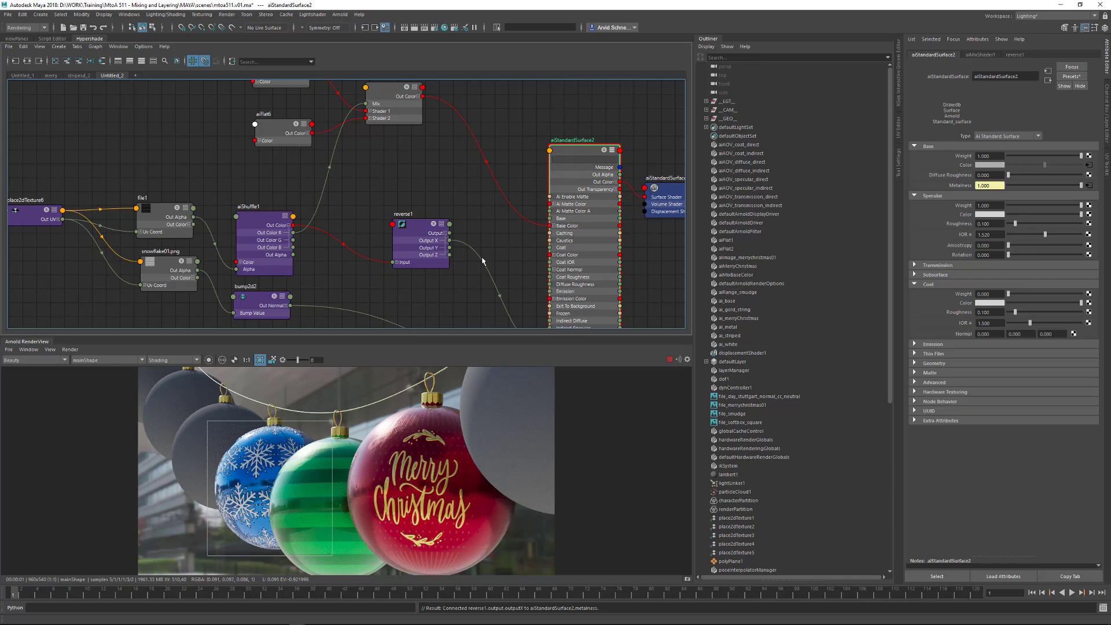
left_click_drag(417, 224, 393, 219)
key("1")
left_click_drag(580, 149, 577, 170)
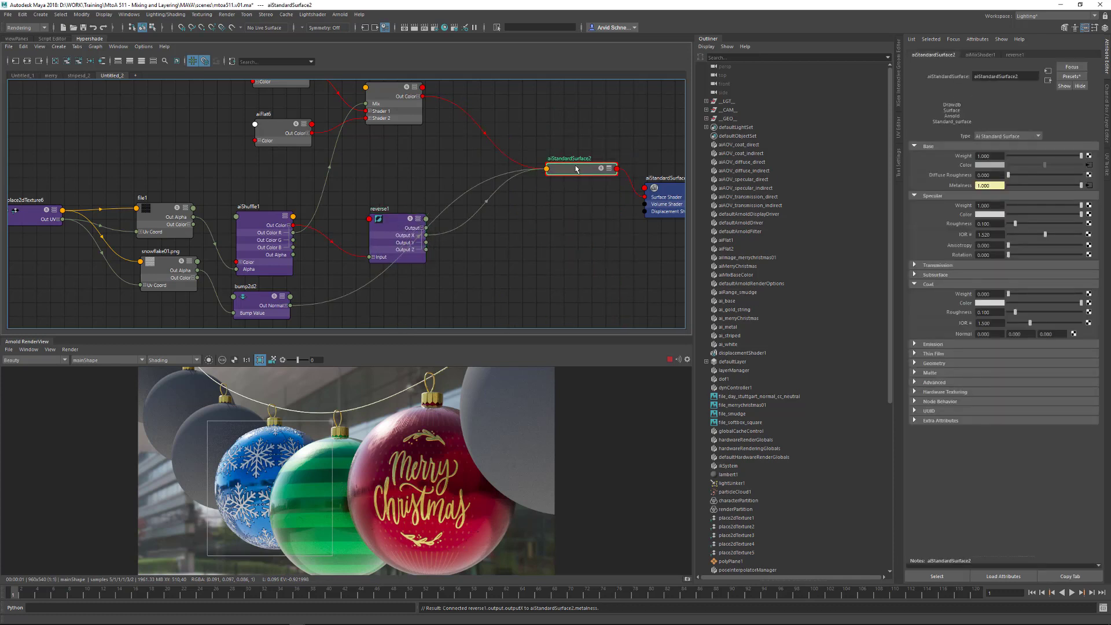
Rename the Standard Surface shader as ai_blue
double_click(575, 157)
type("a")
key("ctrl+a")
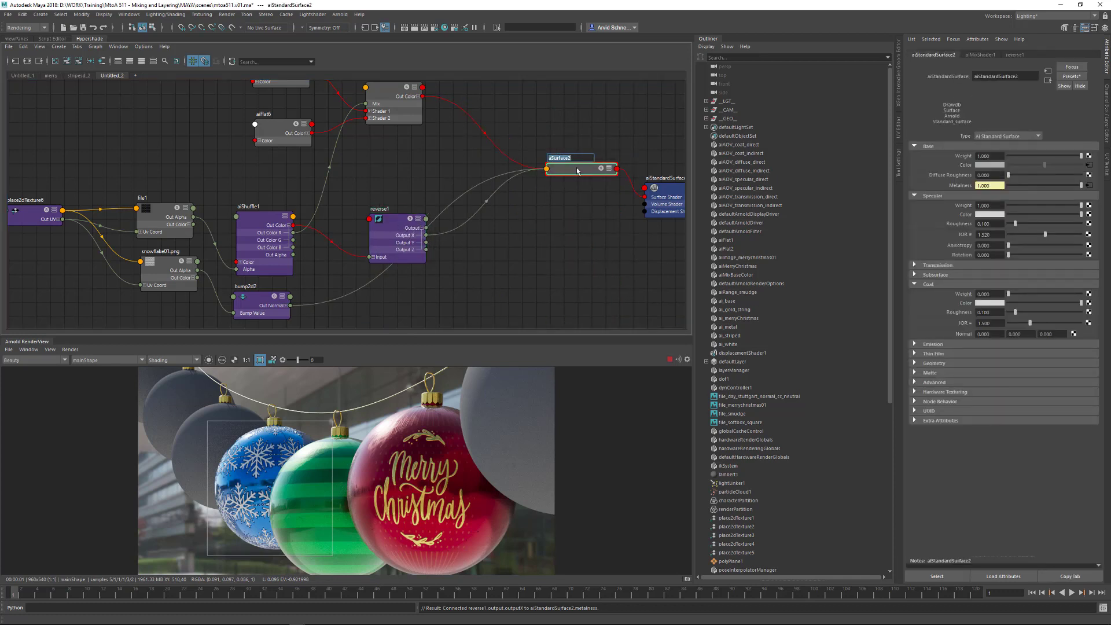
type("ai_blue")
key("Return")
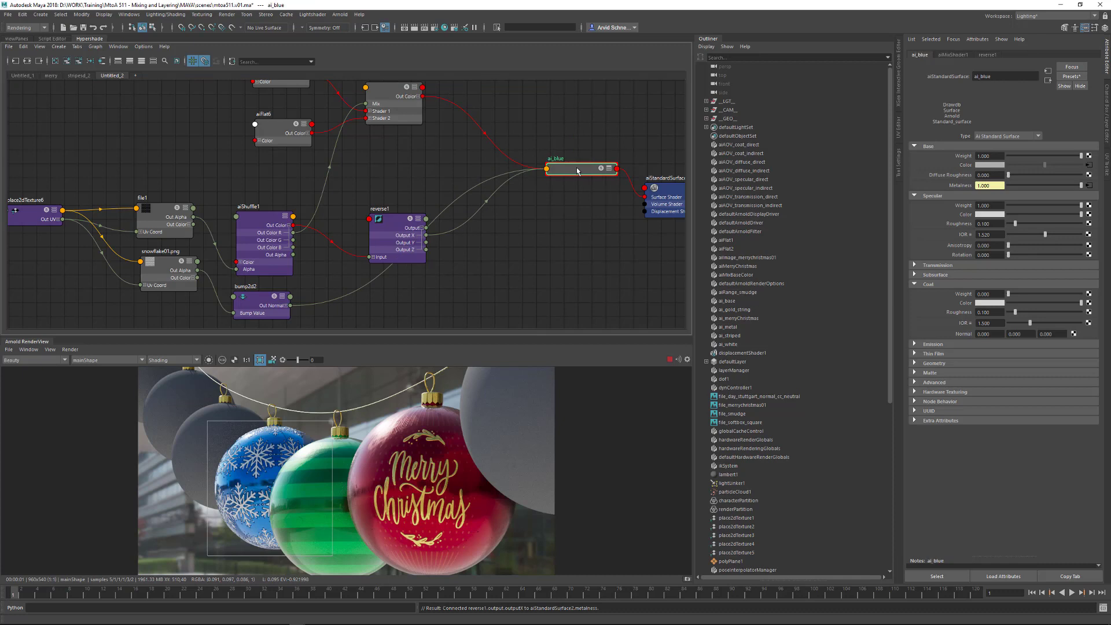
Clear the node selection and save the scene
left_click(449, 170)
key("ctrl+s")
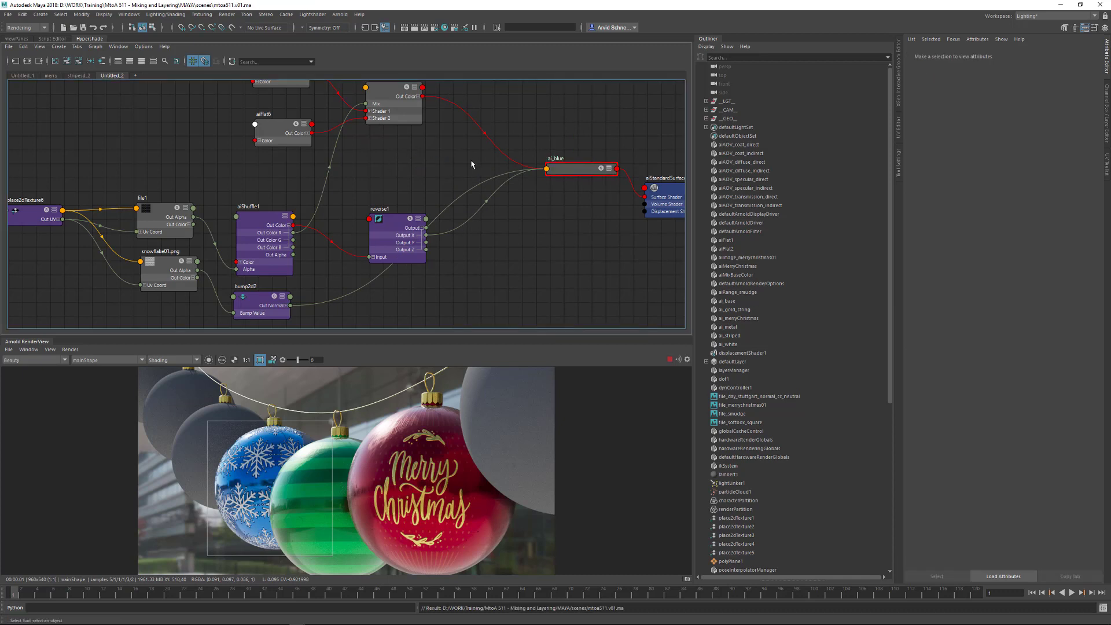
Set the ai_blue shader's Specular Roughness to about 0.211 and clear the crop region in the Arnold render view
middle_click_drag(547, 170, 510, 179, "alt")
left_click(555, 179)
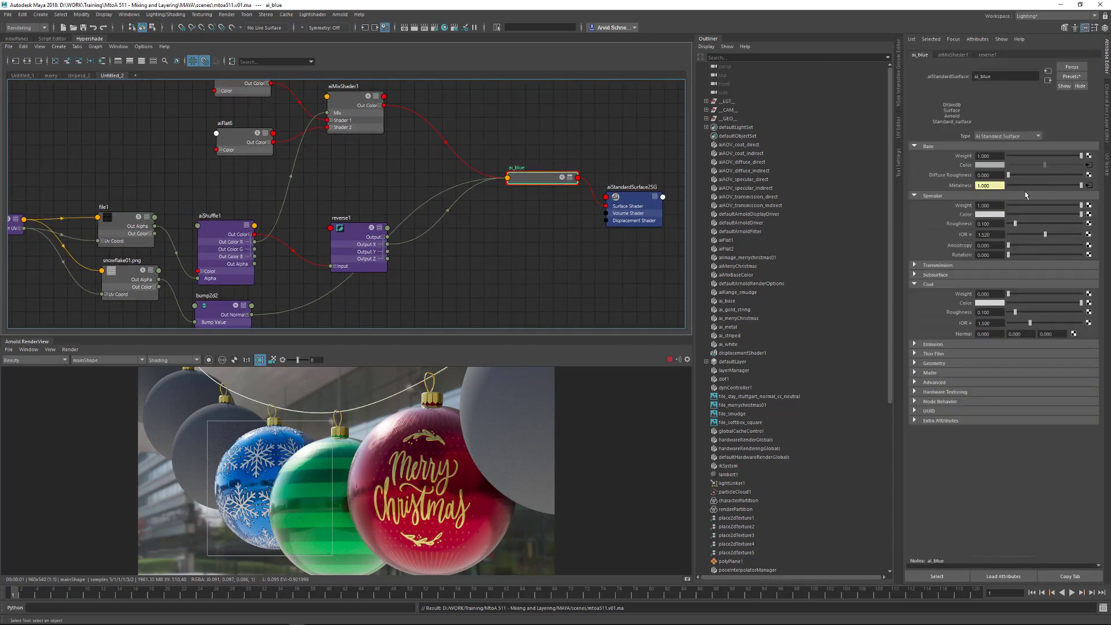
left_click_drag(1028, 227, 1024, 226)
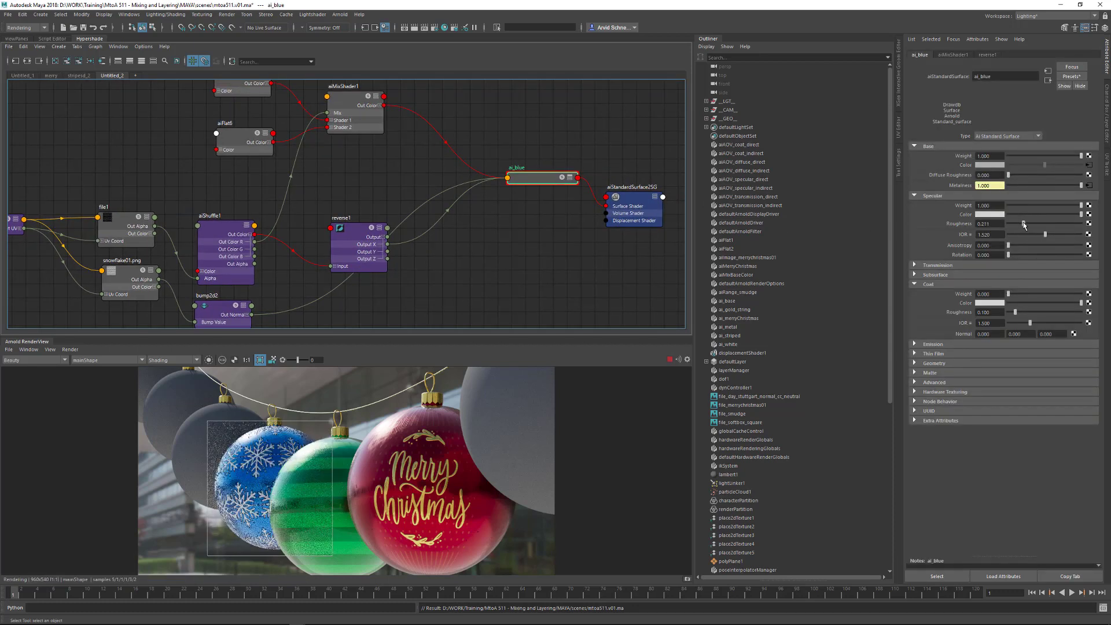
left_click(470, 308)
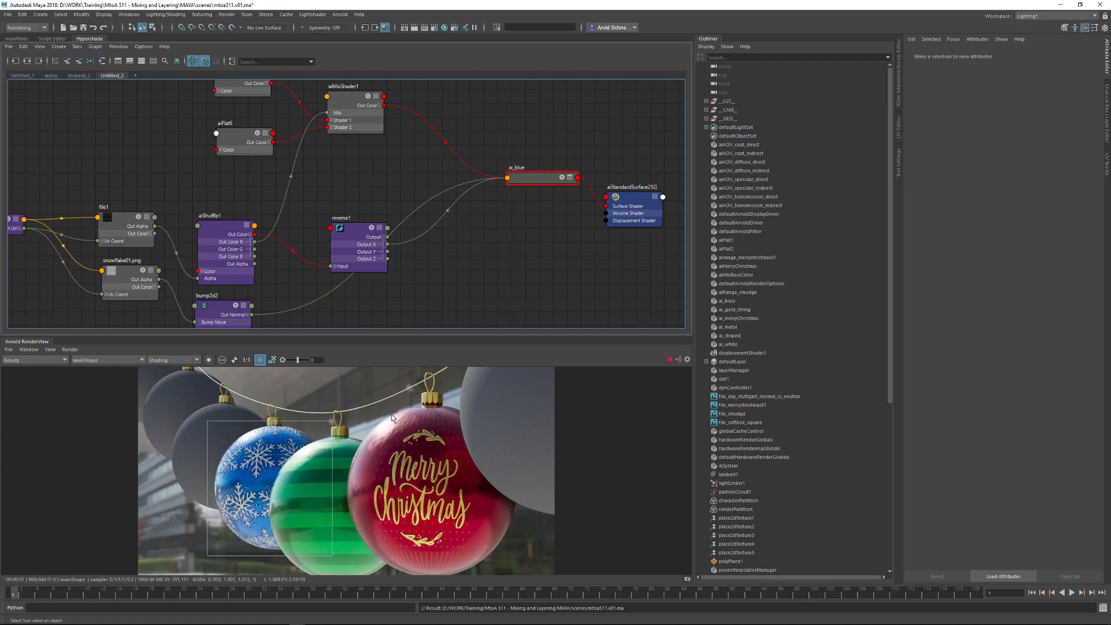
left_click(377, 430)
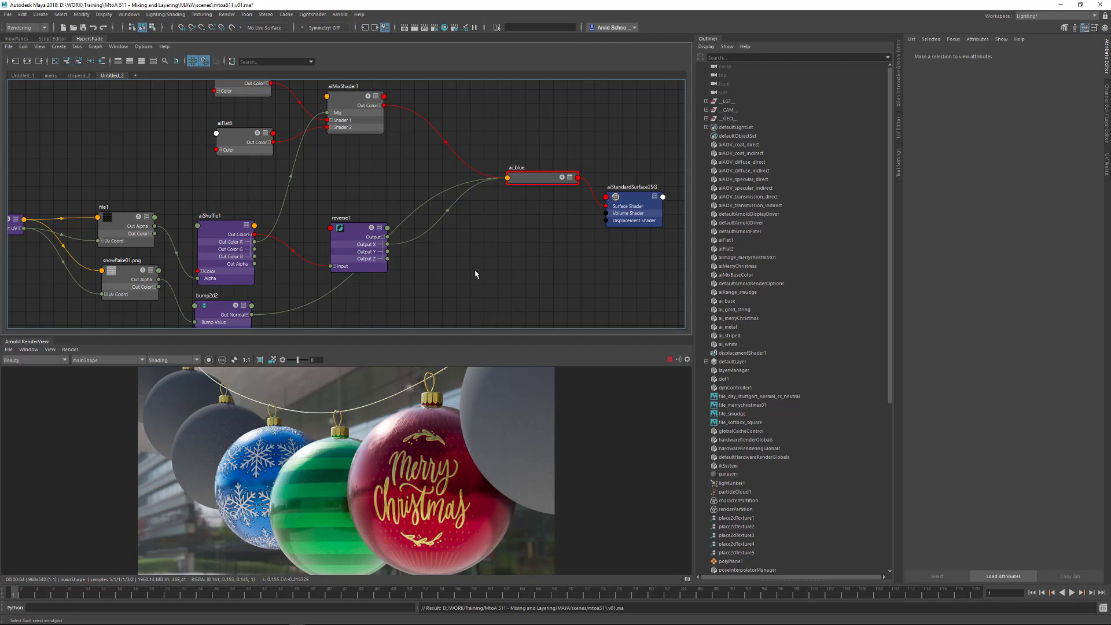
Bring the whole snowflake shading network into view and rename its Hypershade graph tab as blue
scroll(486, 251, "down", 8)
scroll(490, 254, "up", 5)
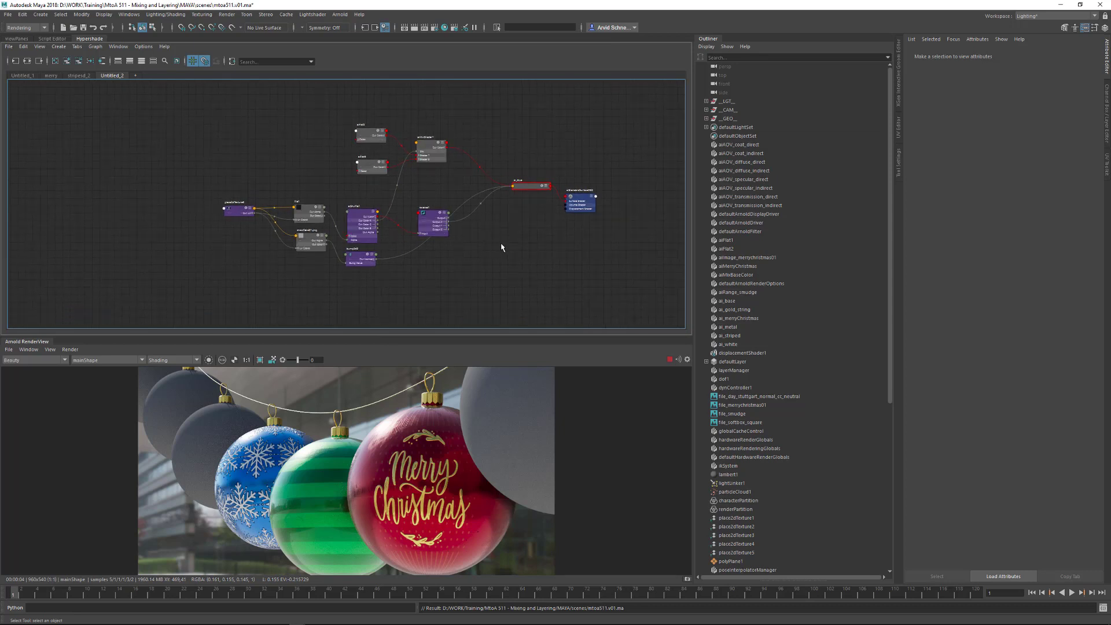
middle_click_drag(501, 248, 471, 250, "alt")
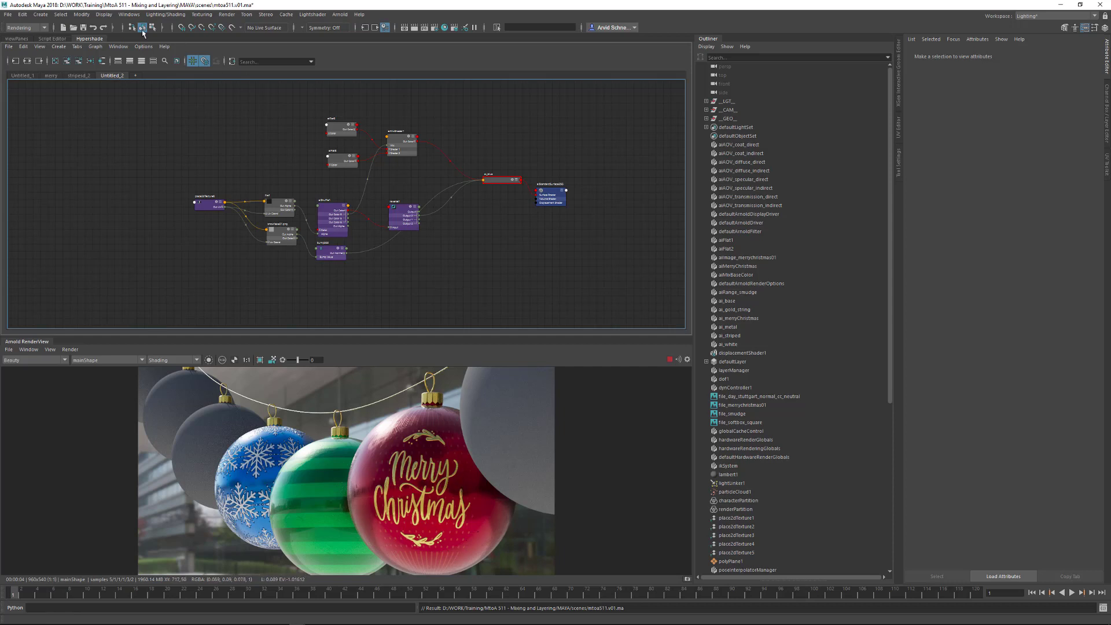
double_click(112, 74)
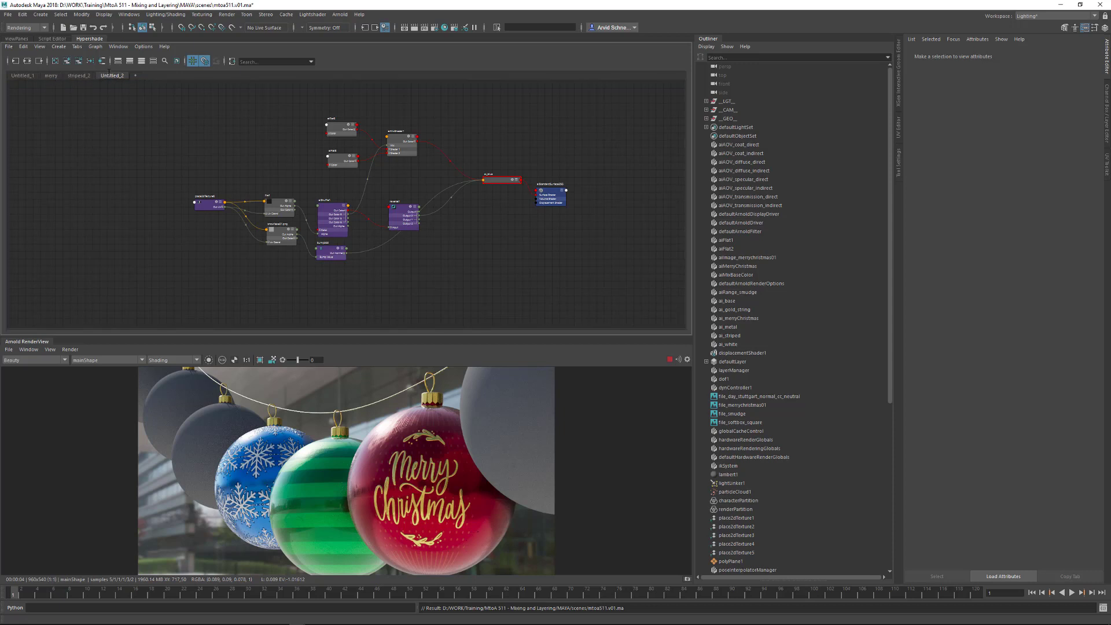
type("blue")
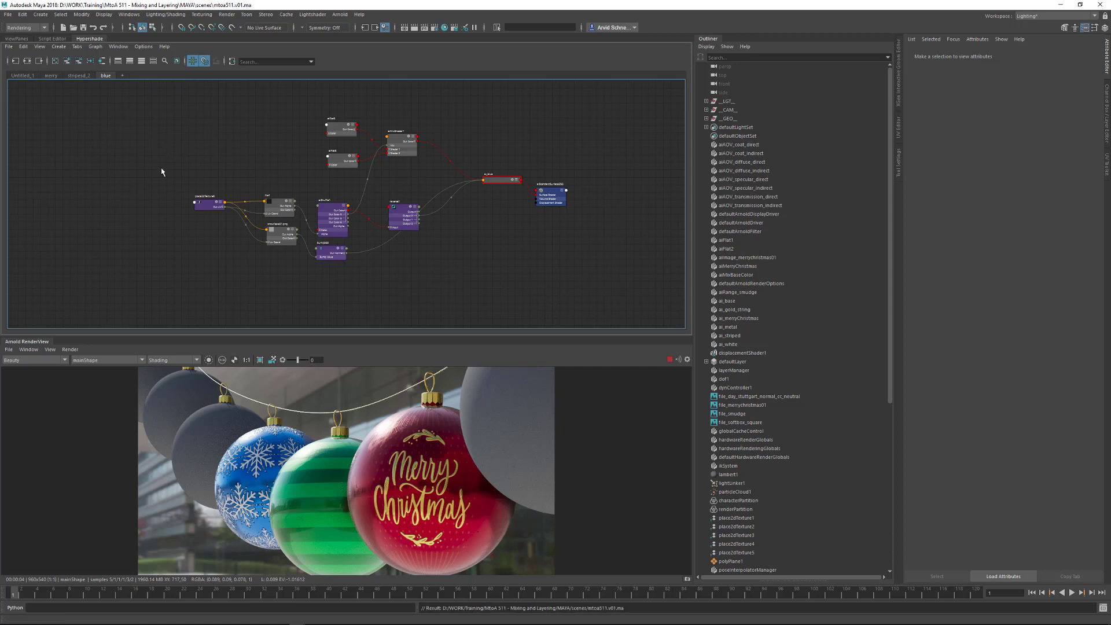
Assign the aiMerryChristmas material to the second, fourth and tenth ornament balls along the string
left_click(51, 76)
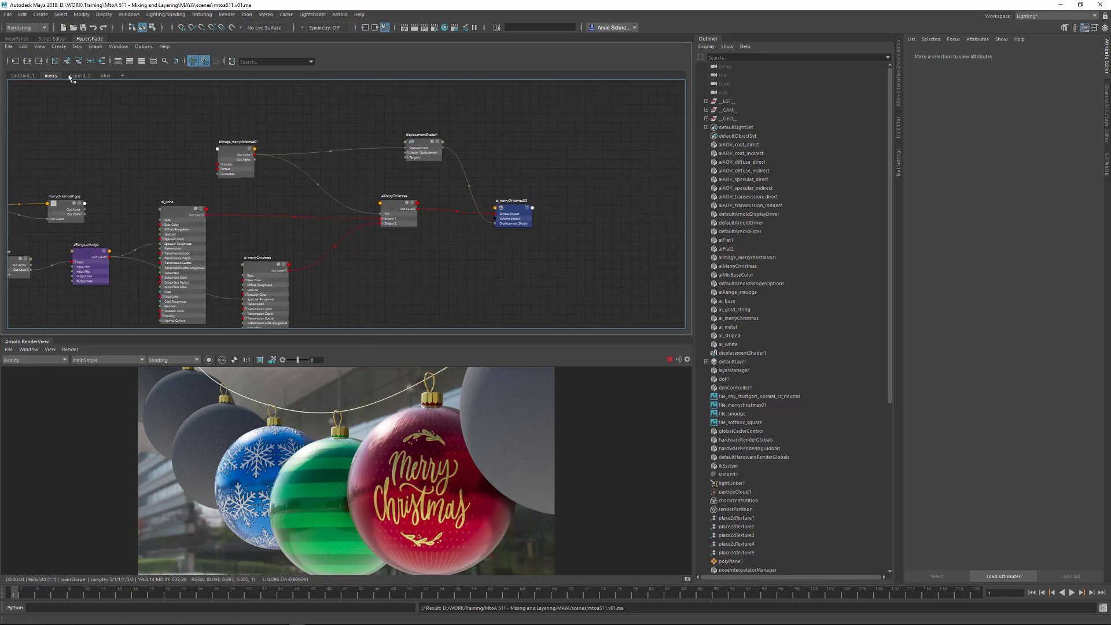
left_click(18, 38)
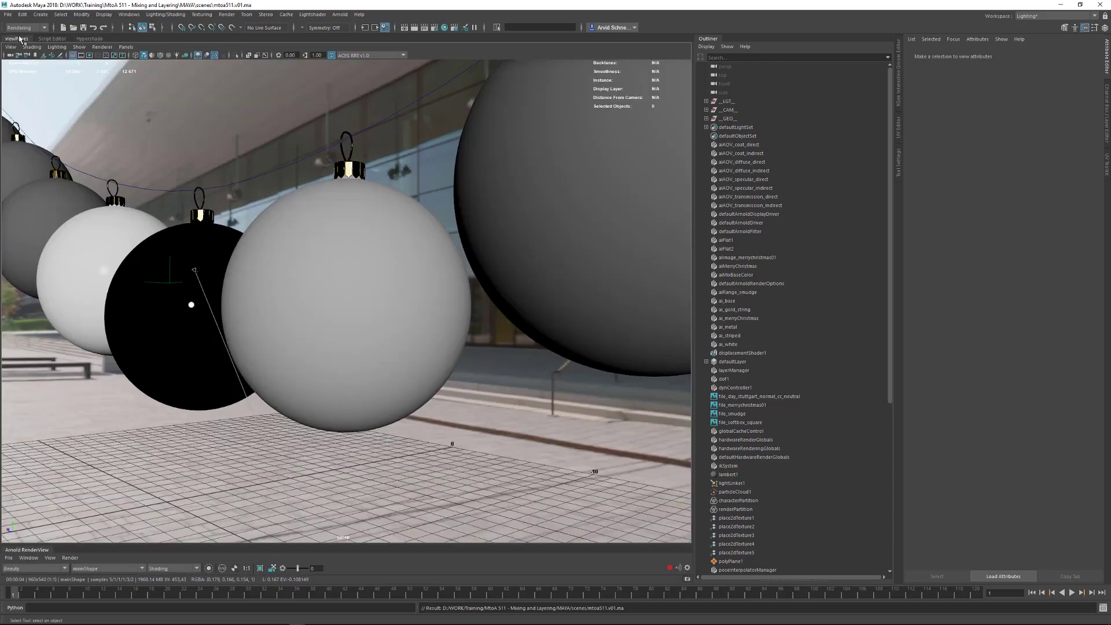
right_click_drag(483, 240, 268, 245, "alt")
left_click_drag(132, 202, 159, 230, "alt")
middle_click_drag(160, 230, 262, 297, "alt")
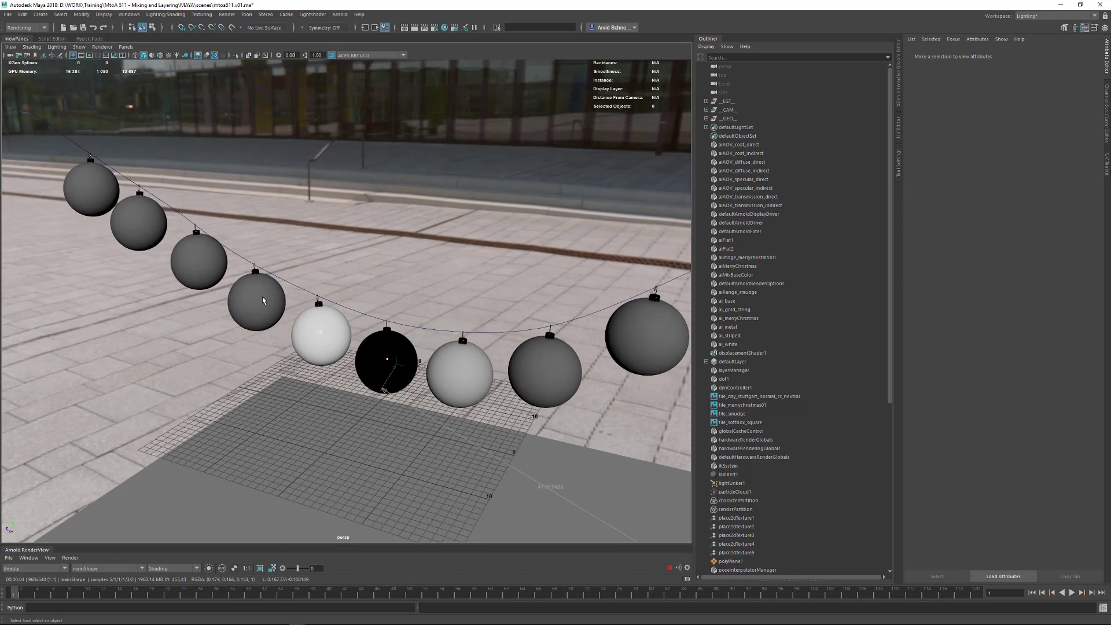
left_click(253, 309)
left_click(145, 226, "shift")
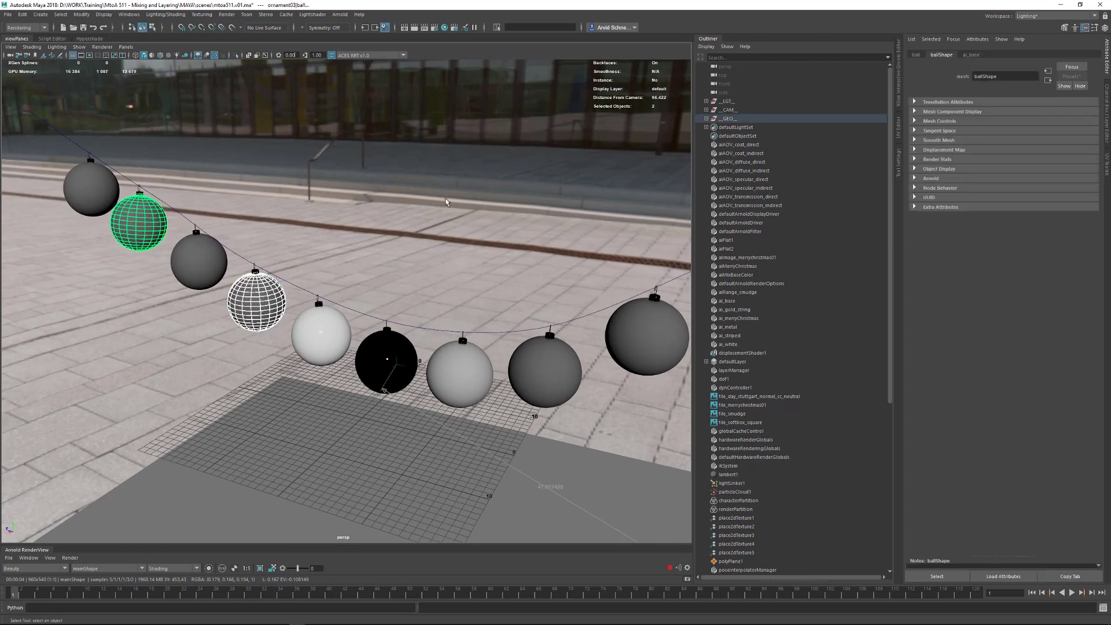
mouse_move(498, 247)
middle_mouse_down("alt")
mouse_move(399, 232)
mouse_move(499, 244)
mouse_move(506, 262)
middle_mouse_up("alt")
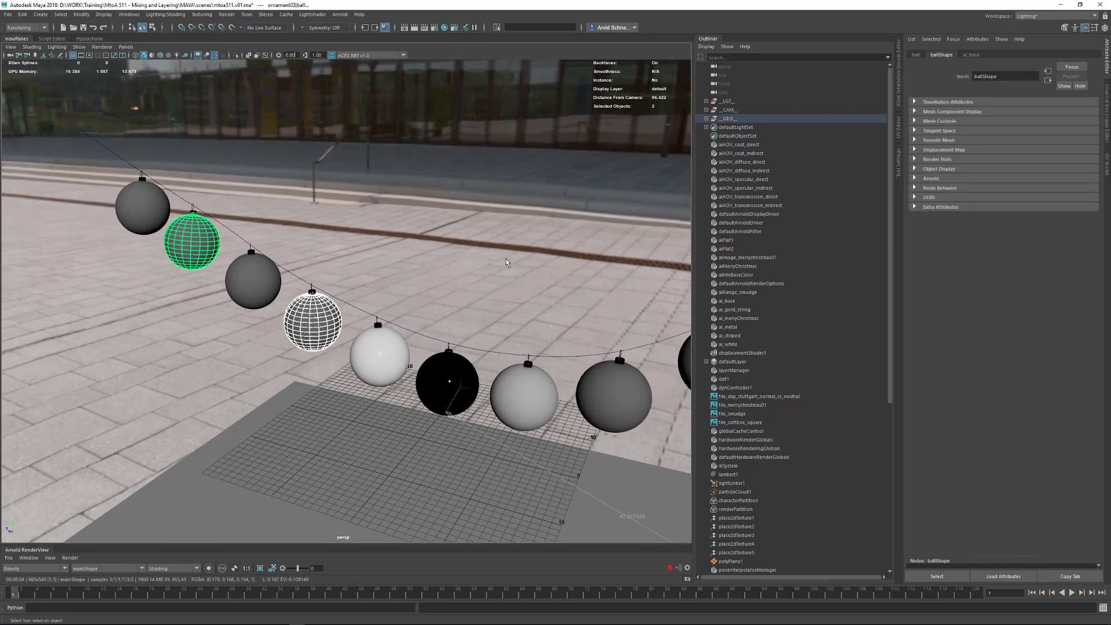
left_click_drag(448, 258, 509, 319, "alt")
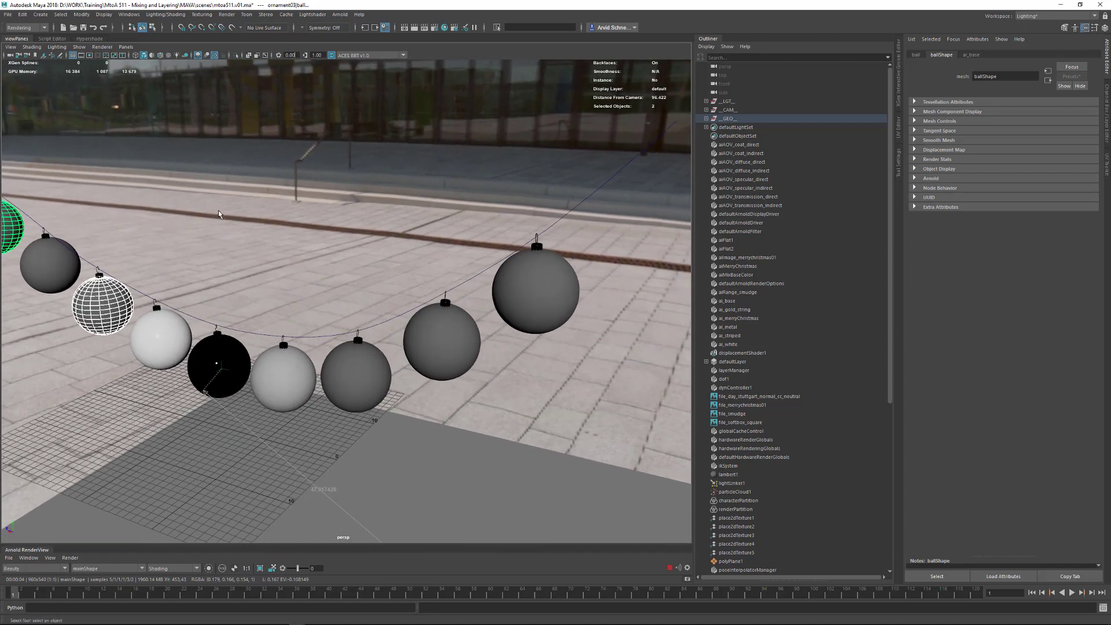
left_click(522, 309, "shift")
middle_click_drag(522, 309, 644, 329, "alt")
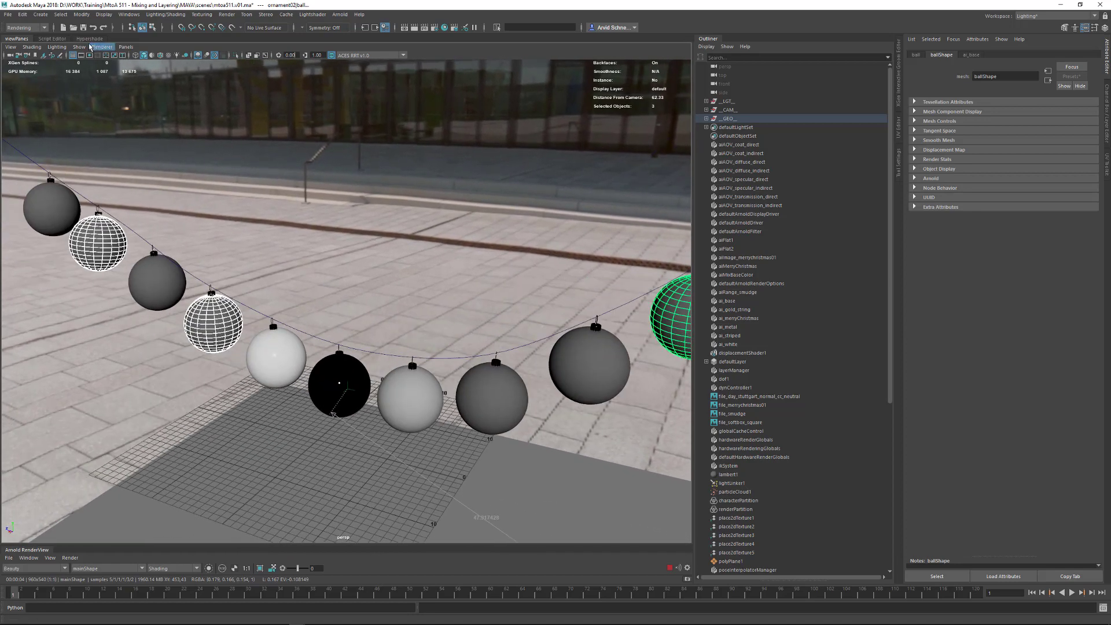
left_click(101, 38)
key("3")
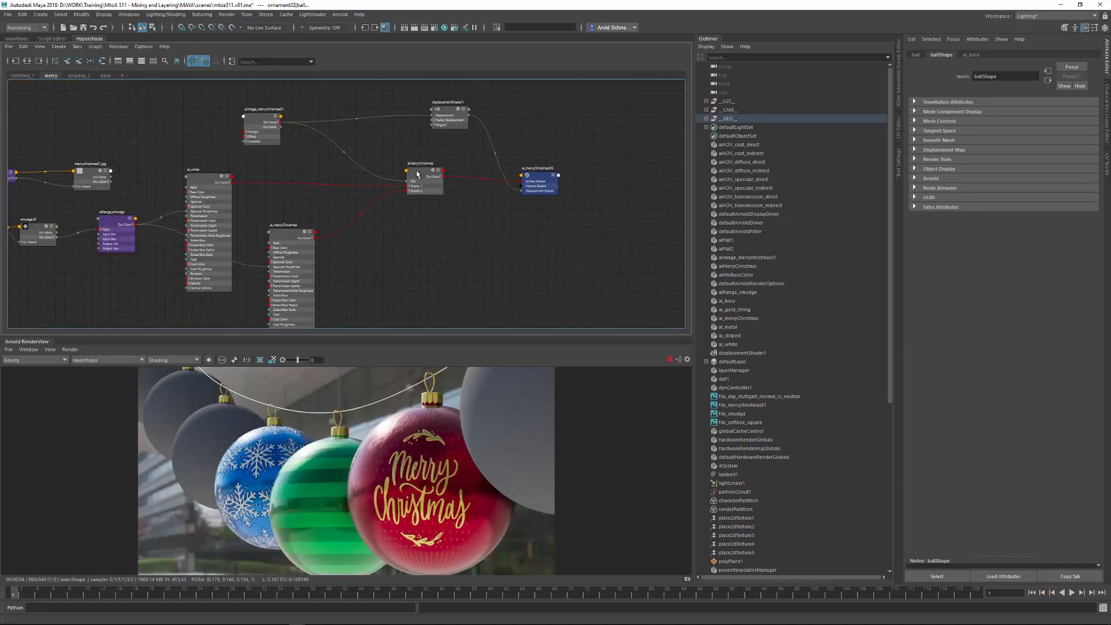
right_click(419, 172)
right_click_drag(419, 172, 420, 149)
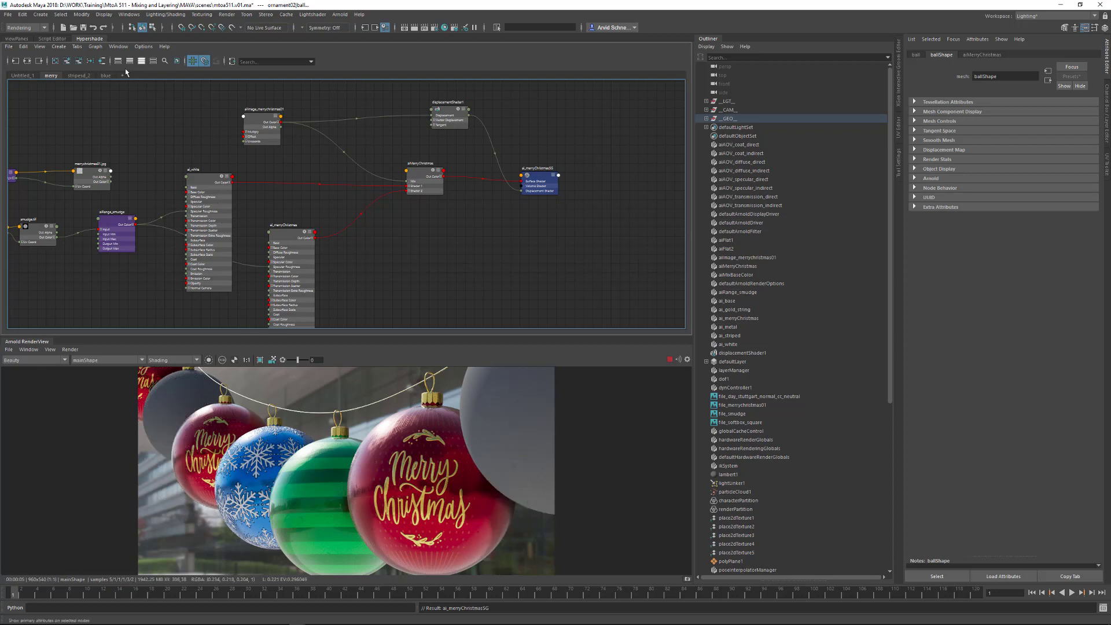
Show the striped material's graph, select the ai_striped shader, and turn on textured display in the perspective viewport
left_click(86, 76)
left_click(523, 162)
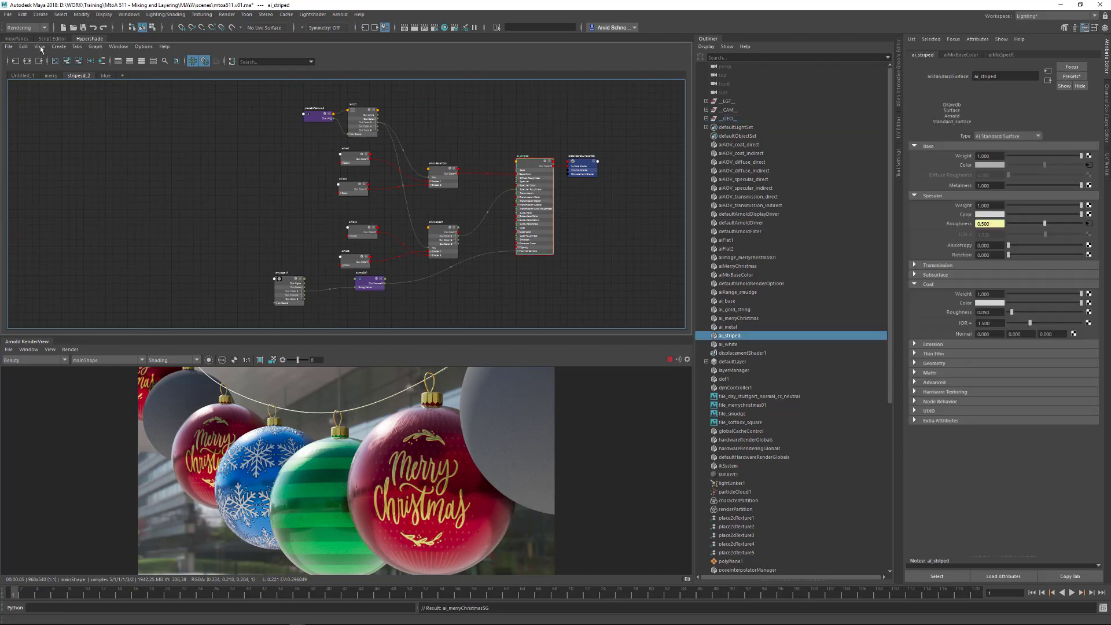
left_click(22, 39)
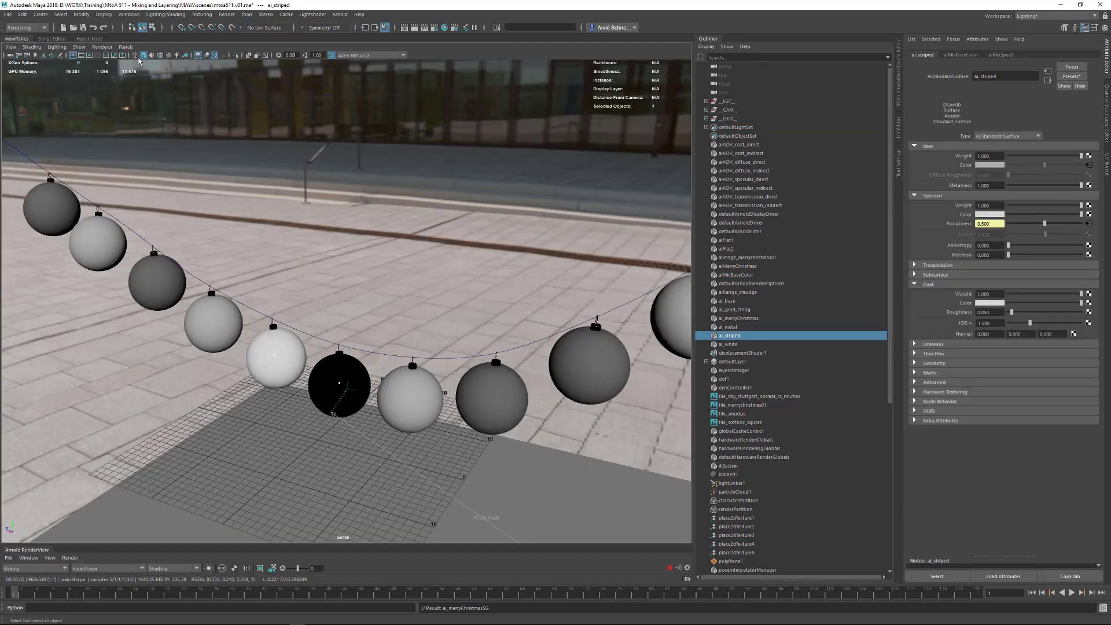
left_click(169, 56)
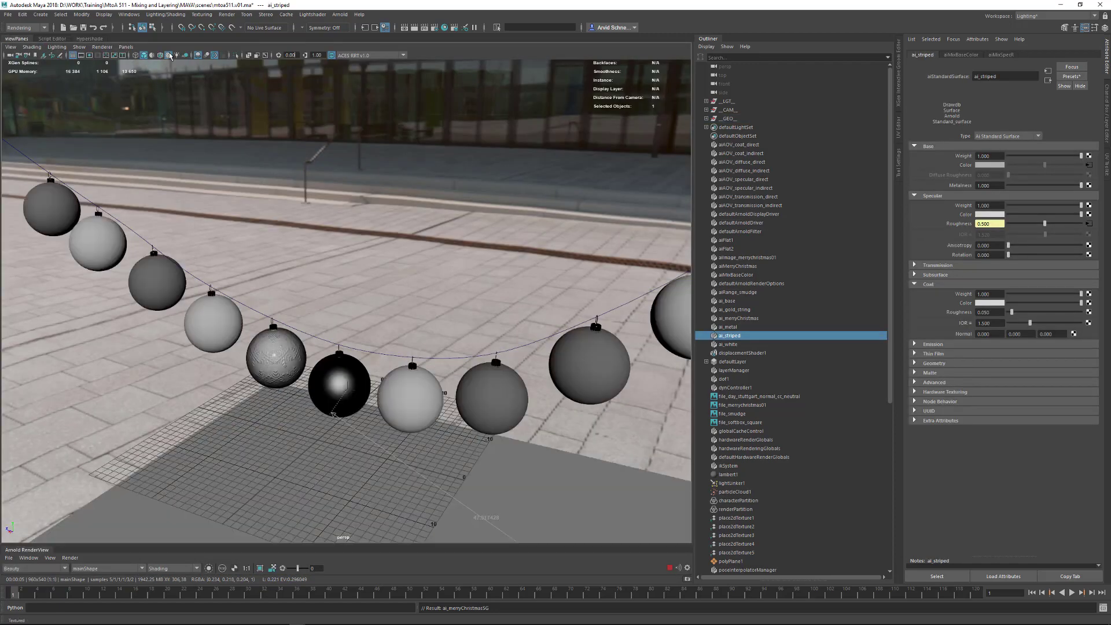
Assign the ai_striped material to the first and third ornament balls along the string
left_click_drag(224, 244, 286, 218, "alt")
scroll(288, 213, "up", 5)
middle_click_drag(288, 213, 513, 185, "alt")
left_click_drag(514, 186, 359, 201, "alt")
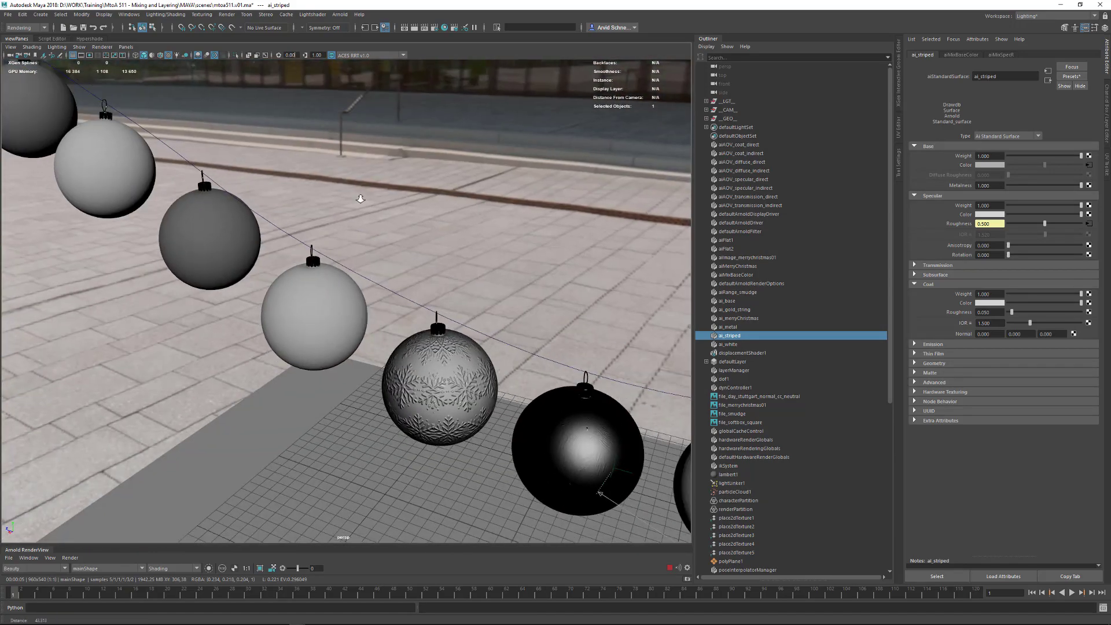
scroll(359, 201, "down", 5)
left_click(337, 328)
mouse_move(371, 228)
middle_mouse_down("alt")
mouse_move(334, 229)
mouse_move(376, 233)
middle_mouse_up("alt")
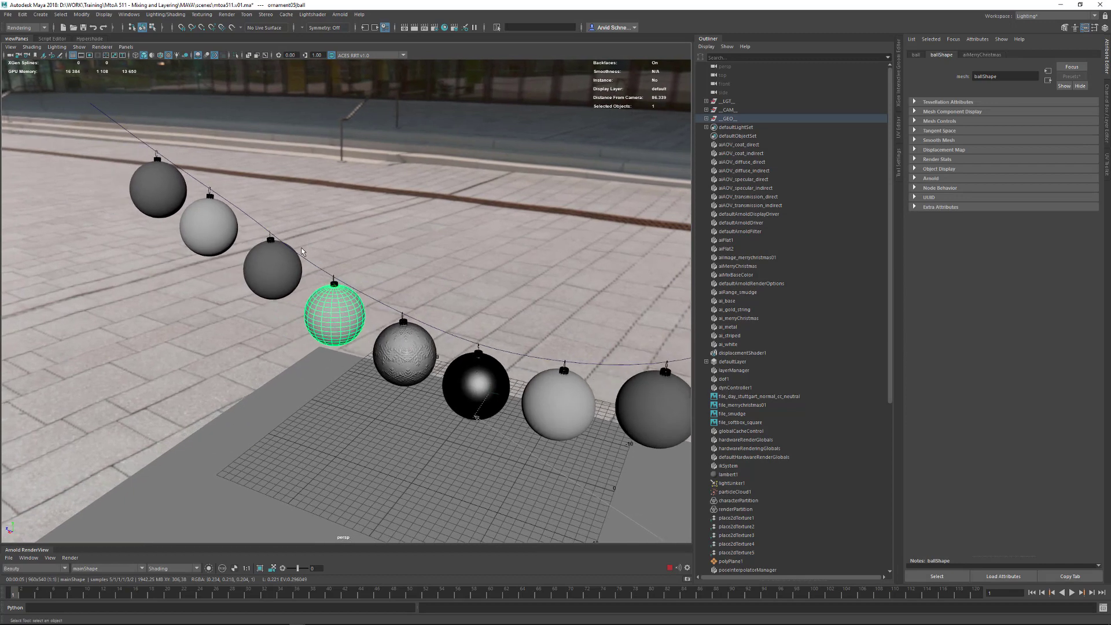
left_click(267, 276)
left_click_drag(283, 248, 243, 234, "alt")
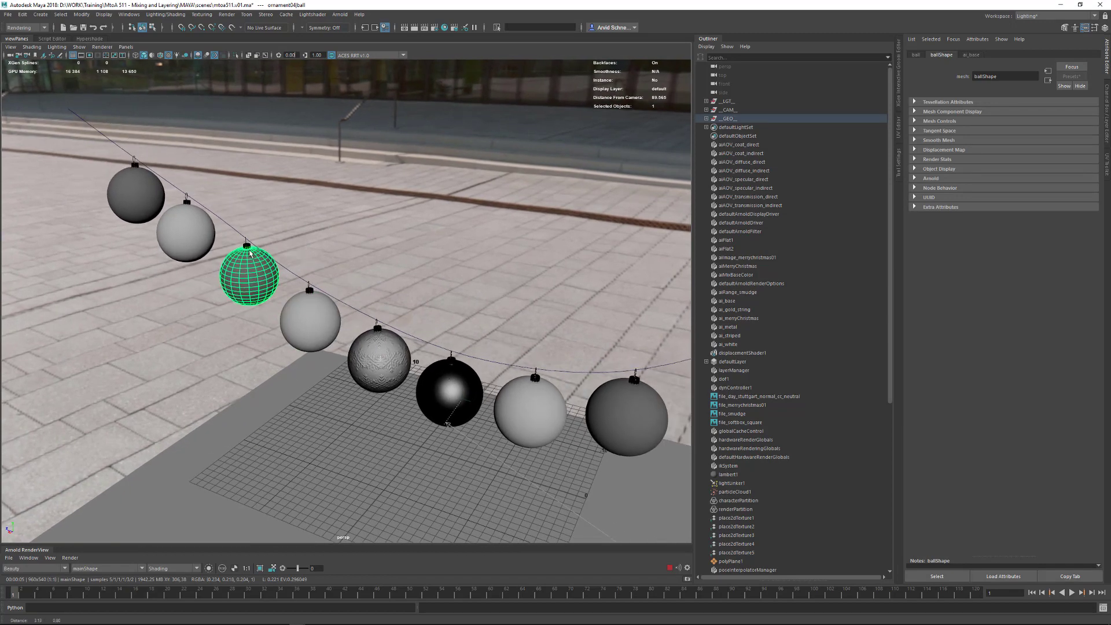
left_click(141, 200, "shift")
left_click(89, 38)
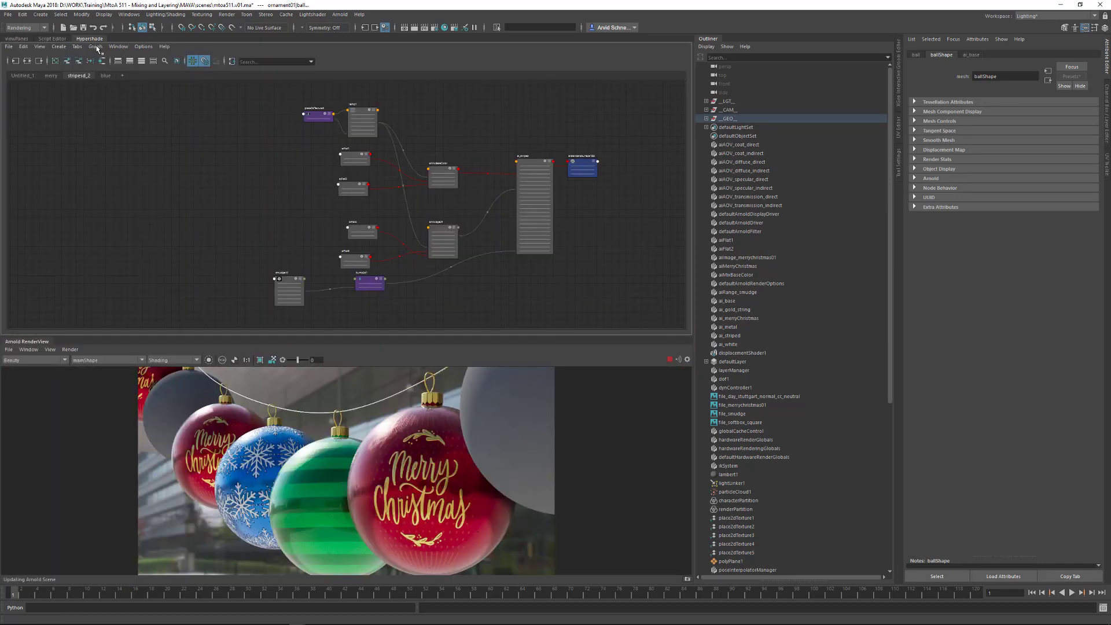
left_click(539, 164)
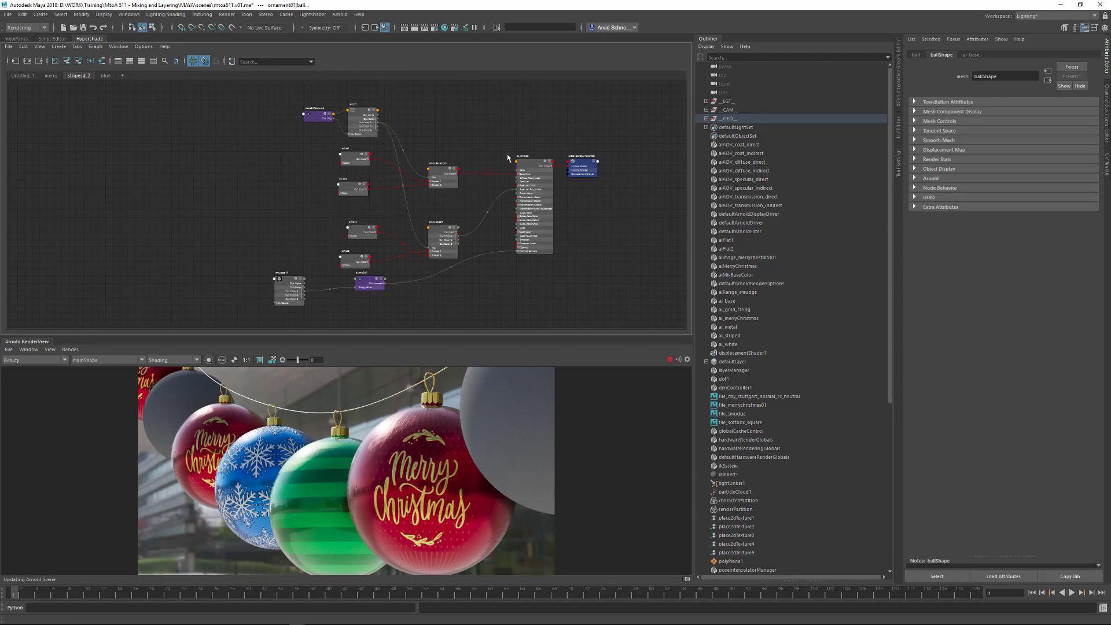
scroll(555, 160, "up", 4)
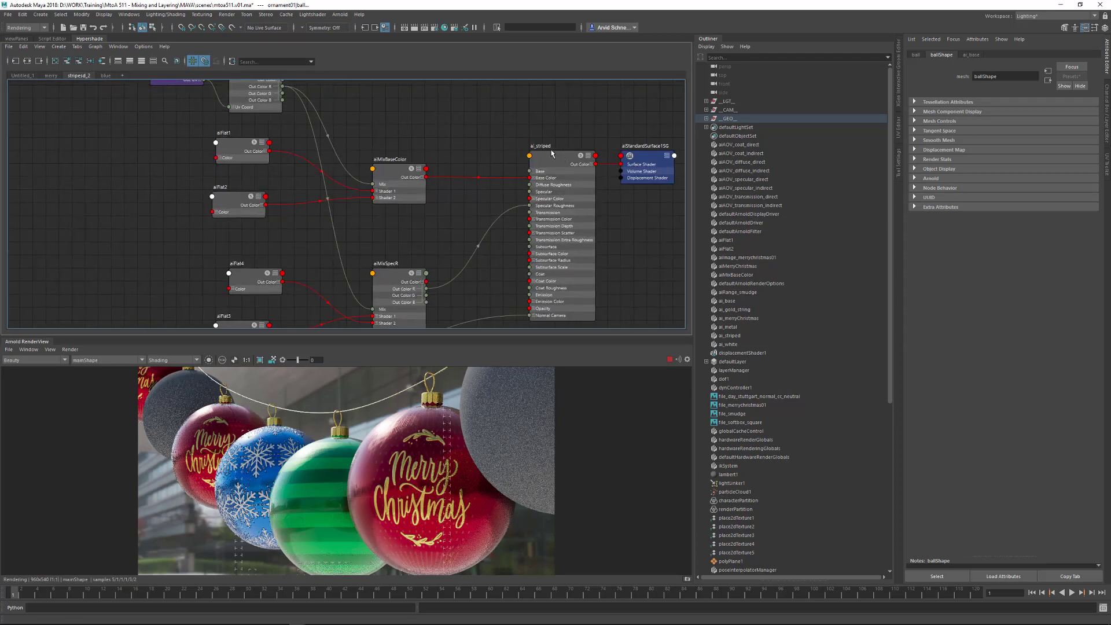
right_click_drag(552, 154, 553, 134)
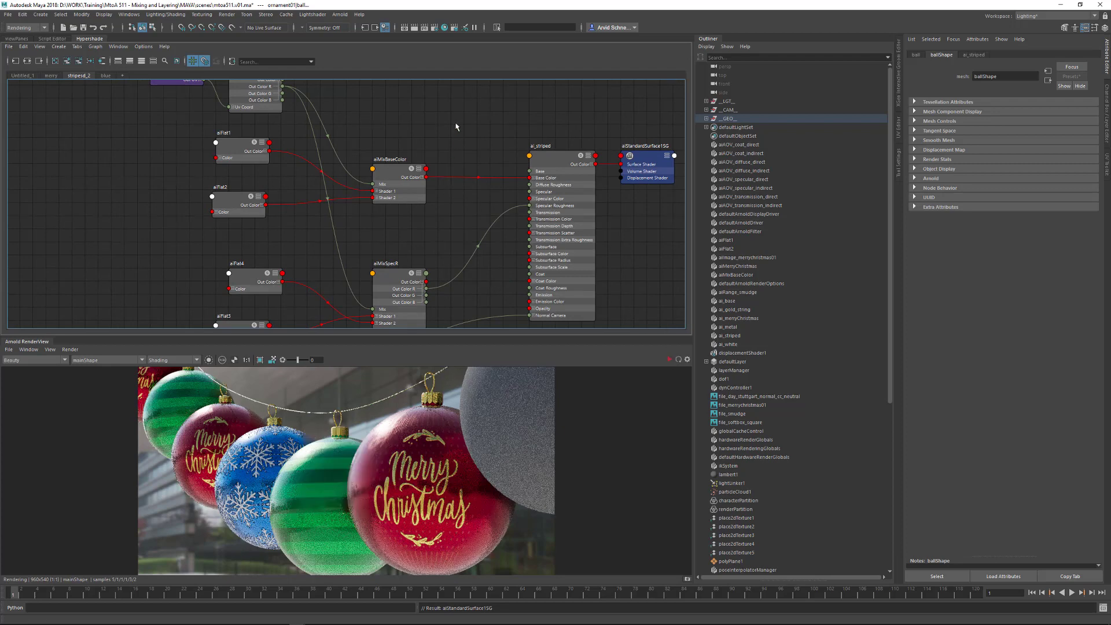
Assign the ai_blue material to the eighth and ninth ornament balls, the two plain ones beyond the foreground Merry Christmas ornament
left_click(24, 39)
middle_click_drag(452, 239, 433, 222, "alt")
left_click(434, 222)
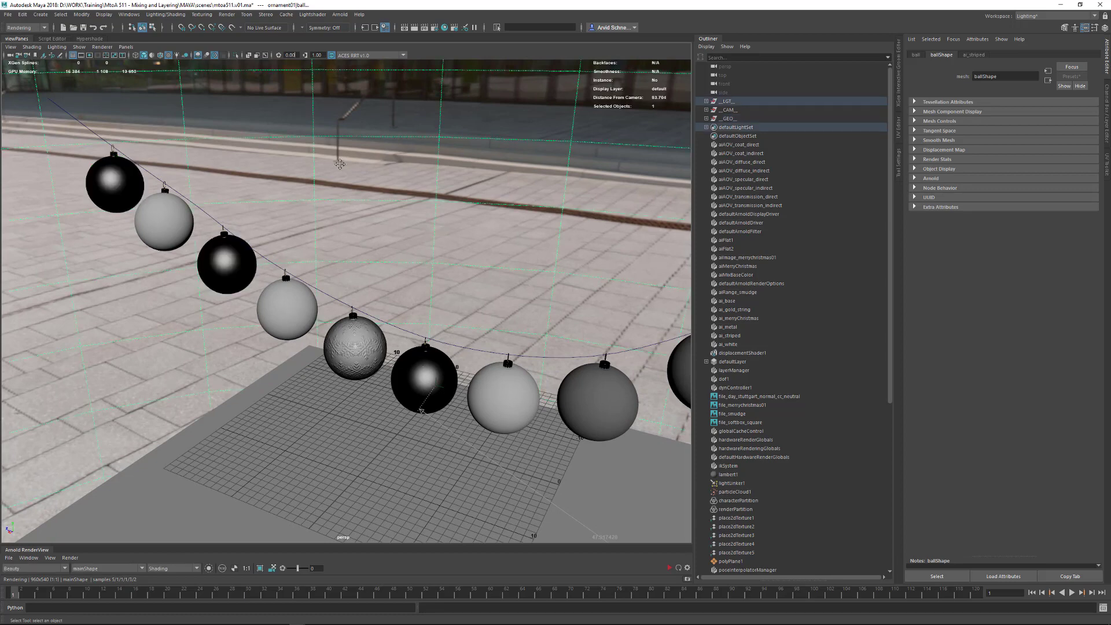
middle_click_drag(498, 246, 358, 194, "alt")
left_click(429, 337)
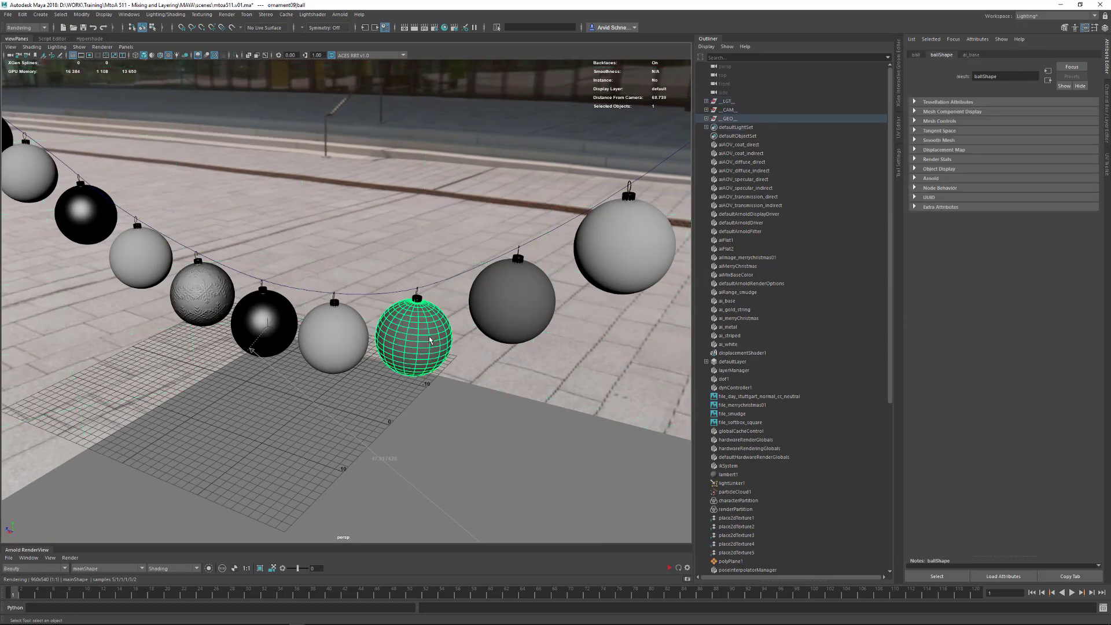
left_click(512, 312)
left_click(415, 343)
left_click(511, 307, "shift")
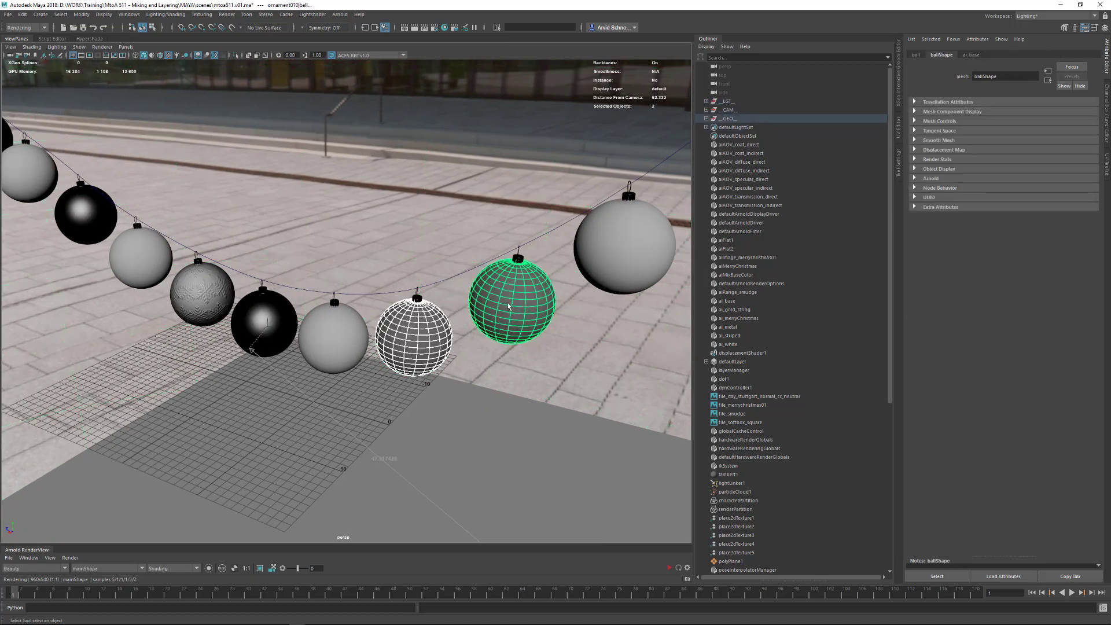
left_click(89, 38)
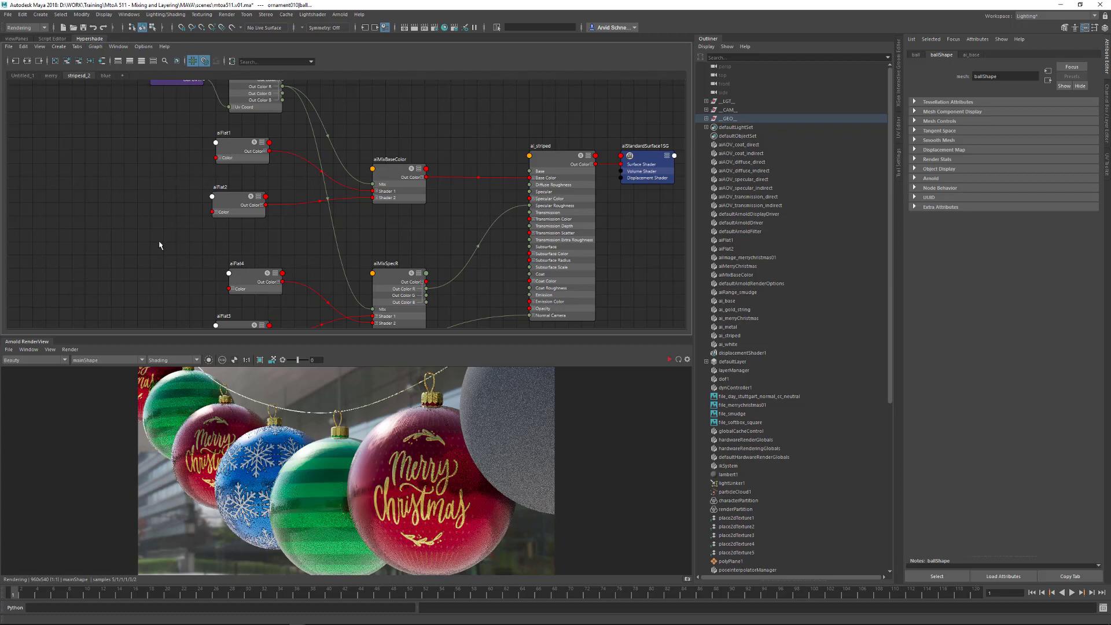
left_click(106, 76)
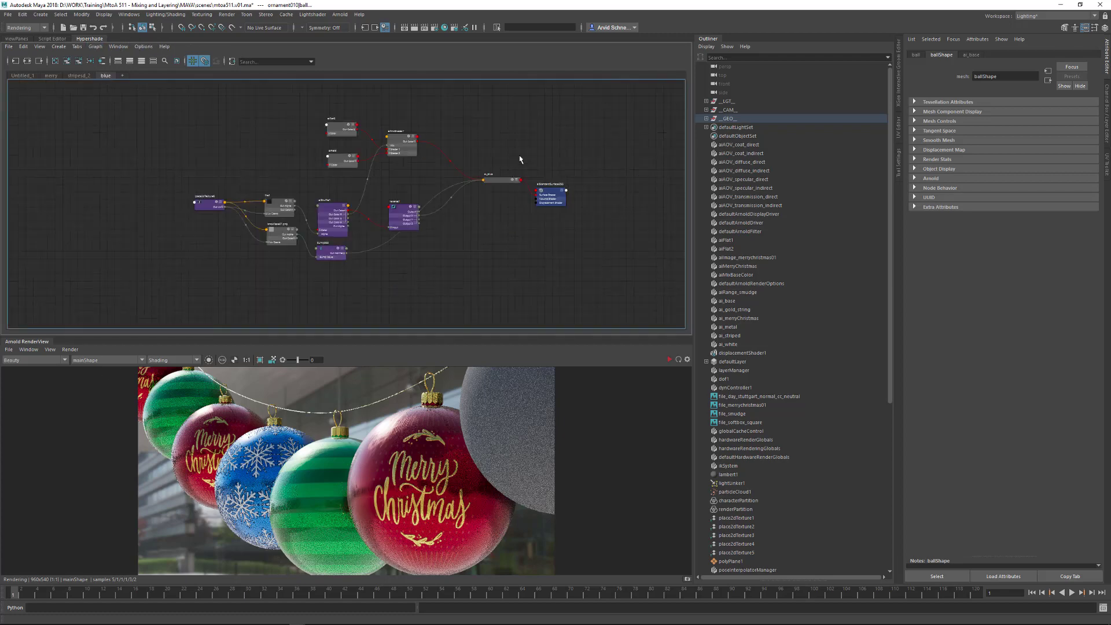
scroll(509, 174, "up", 5)
right_click(460, 193)
left_click(459, 269)
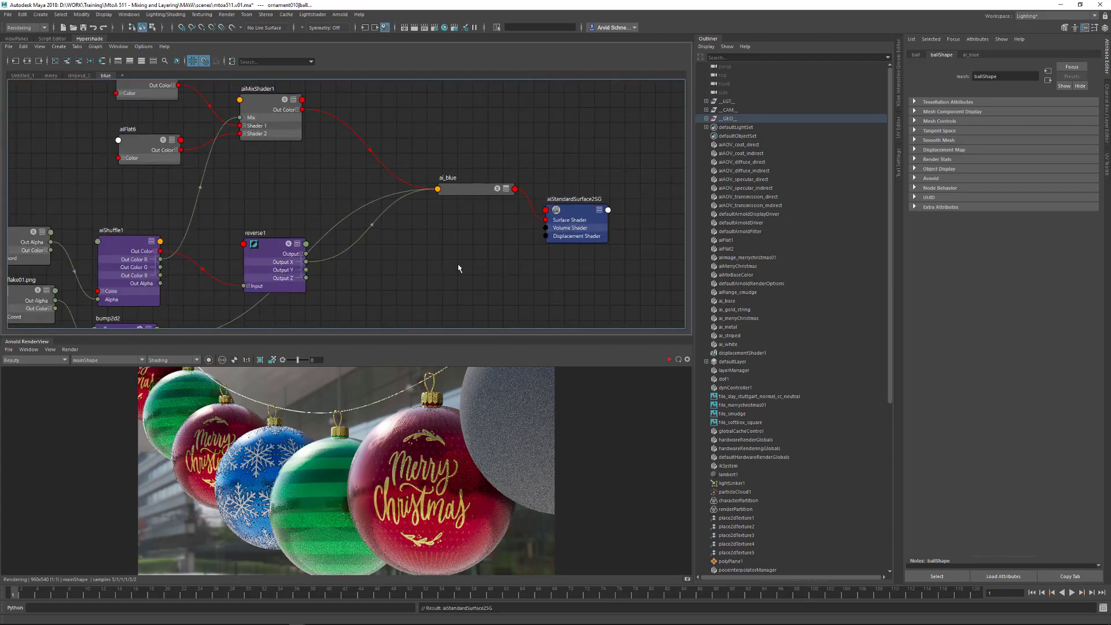
Switch the Arnold render view's camera to perspShape
left_click(107, 360)
left_click(103, 377)
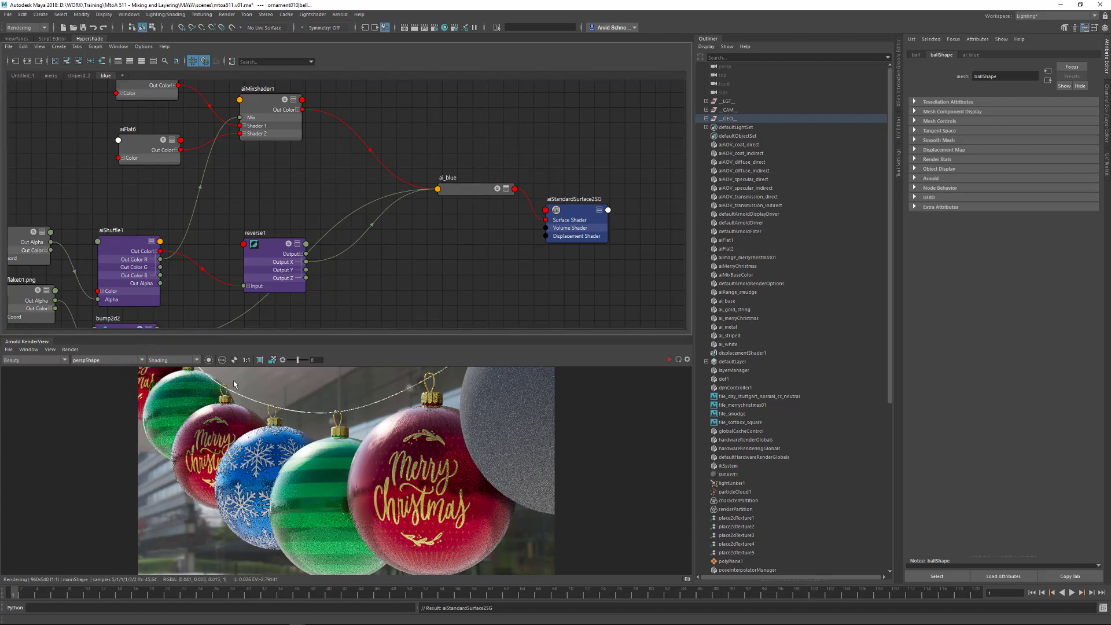
Start the interactive Arnold render and reframe the perspective camera in the render view on the ornament string
left_click(673, 359)
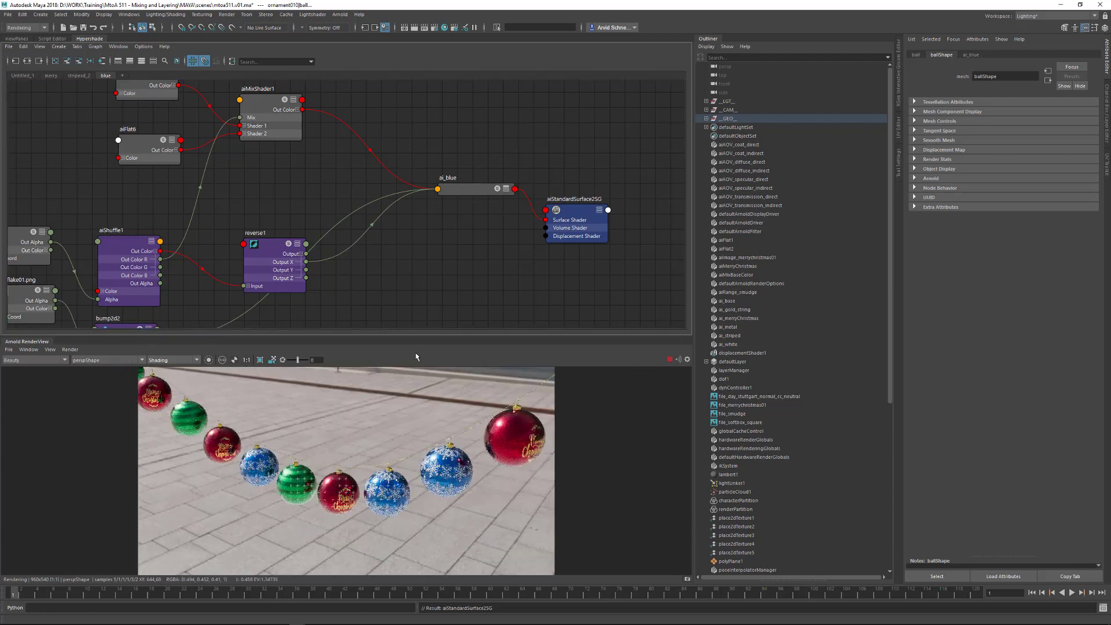
left_click(272, 359)
left_click_drag(275, 371, 291, 431)
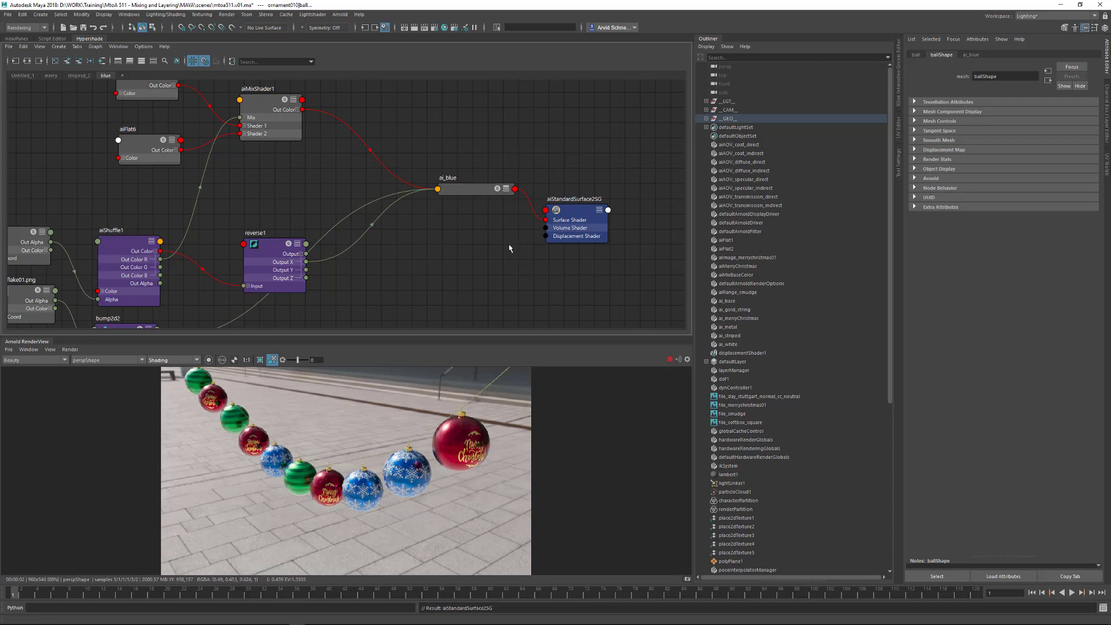
Show the merry material graph and move the ai_merryChristmas shader down, clear of the other nodes
left_click(51, 75)
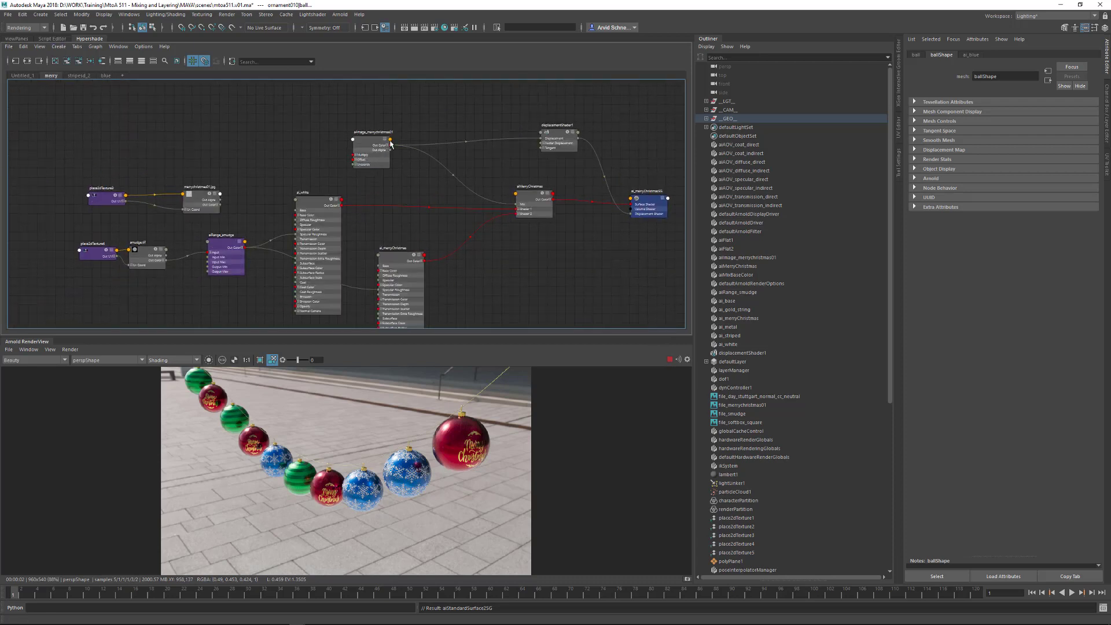
middle_click_drag(406, 174, 420, 143, "alt")
right_click_drag(445, 166, 466, 149, "alt")
middle_click_drag(371, 205, 464, 145, "alt")
left_click(487, 260)
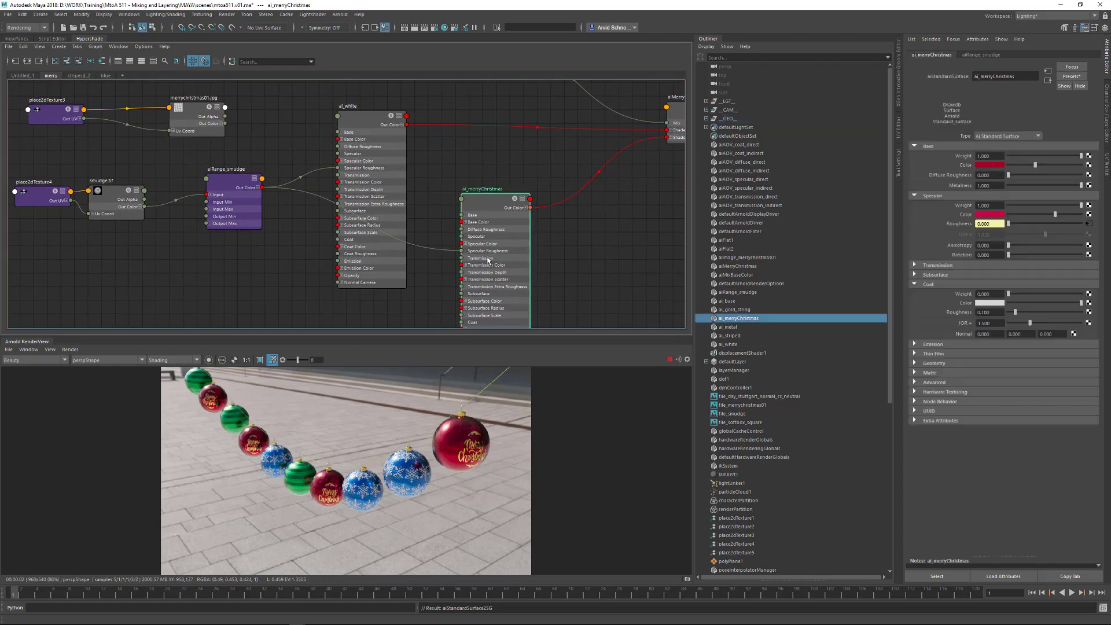
left_click_drag(487, 260, 467, 364)
middle_click_drag(480, 282, 497, 185, "alt")
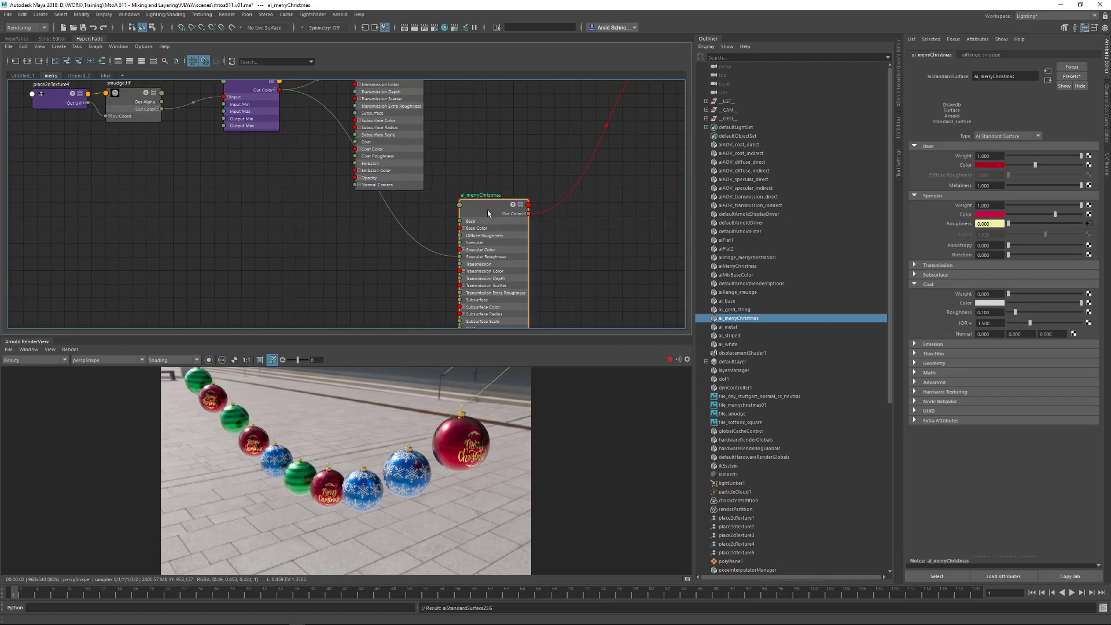
left_click_drag(488, 213, 479, 265)
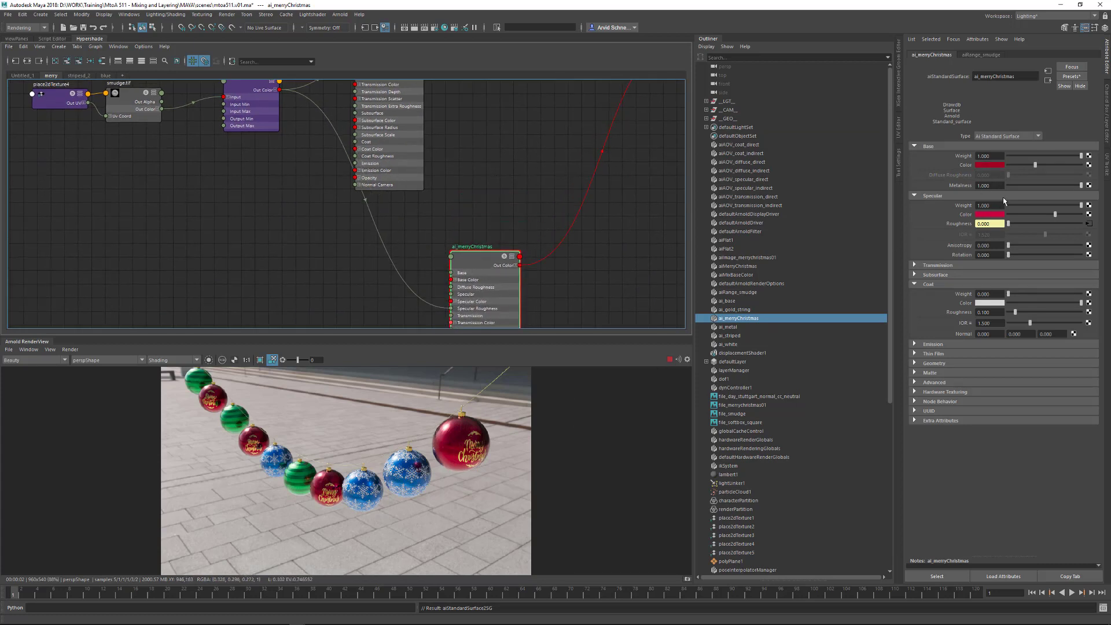
Create an aiColorJitter node in the free space beside the ai_merryChristmas shader
middle_click_drag(325, 218, 340, 189, "alt")
left_click(292, 206)
key("Tab")
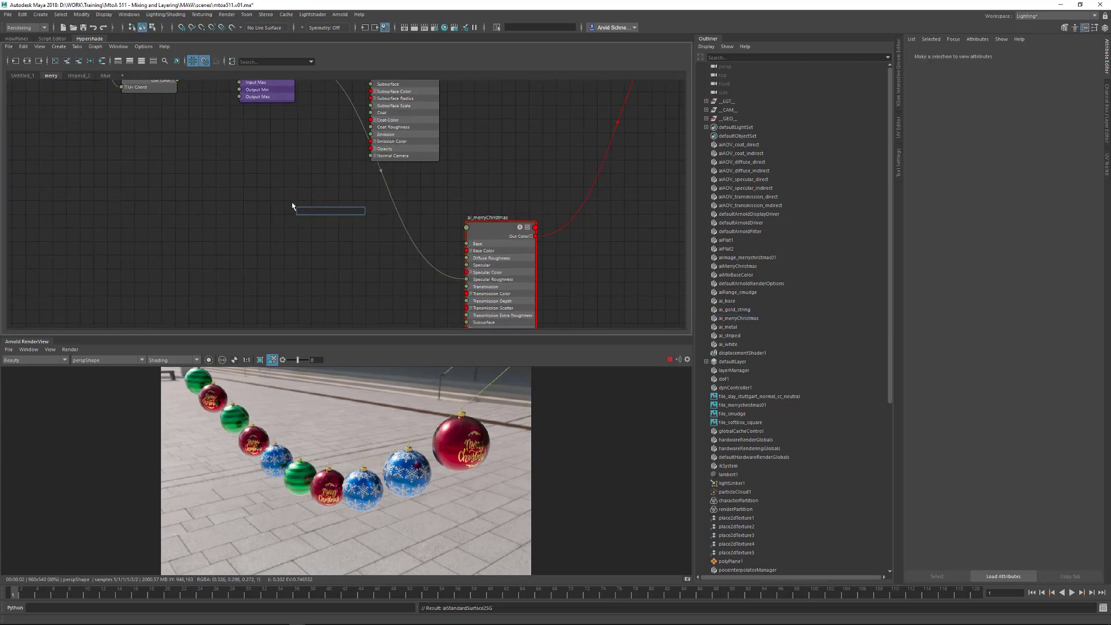
type("jit")
key("Down")
key("Return")
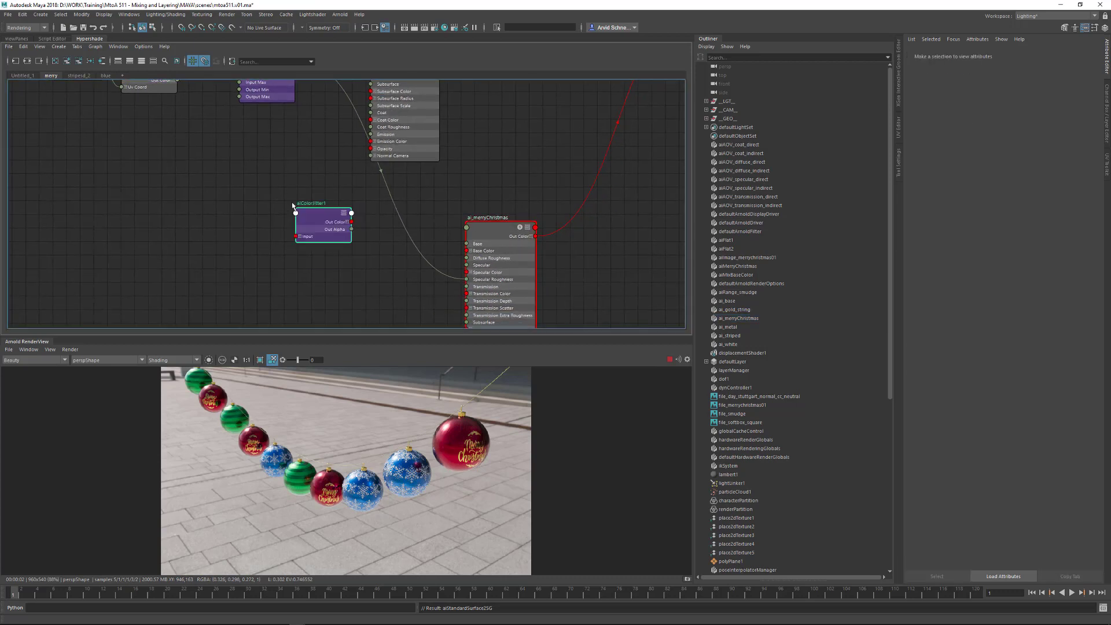
scroll(447, 234, "up", 3)
middle_click_drag(398, 216, 327, 188, "alt")
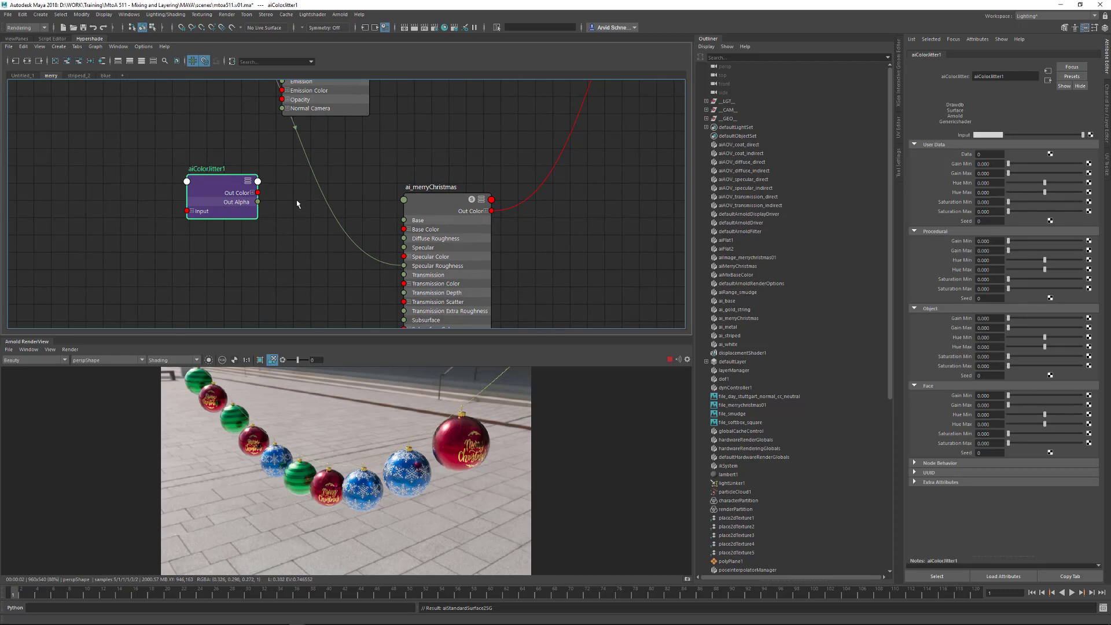
left_click_drag(219, 192, 217, 192)
Match the color jitter's Input to the red base color of ai_merryChristmas and connect its Out Color to the shader's Base Color
left_click(441, 212)
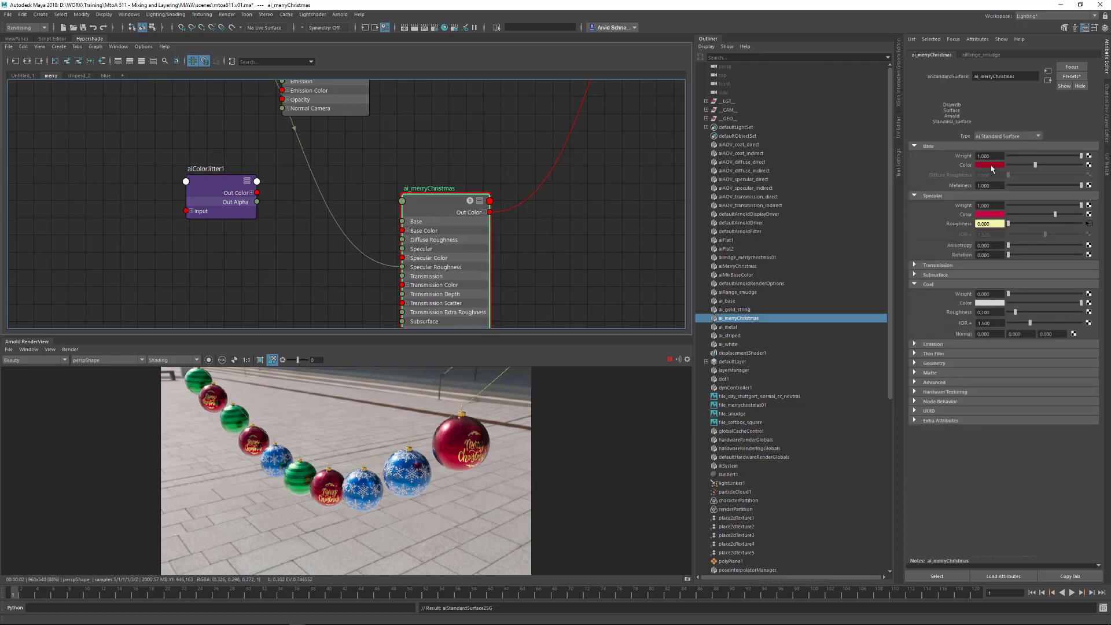
left_click(991, 166)
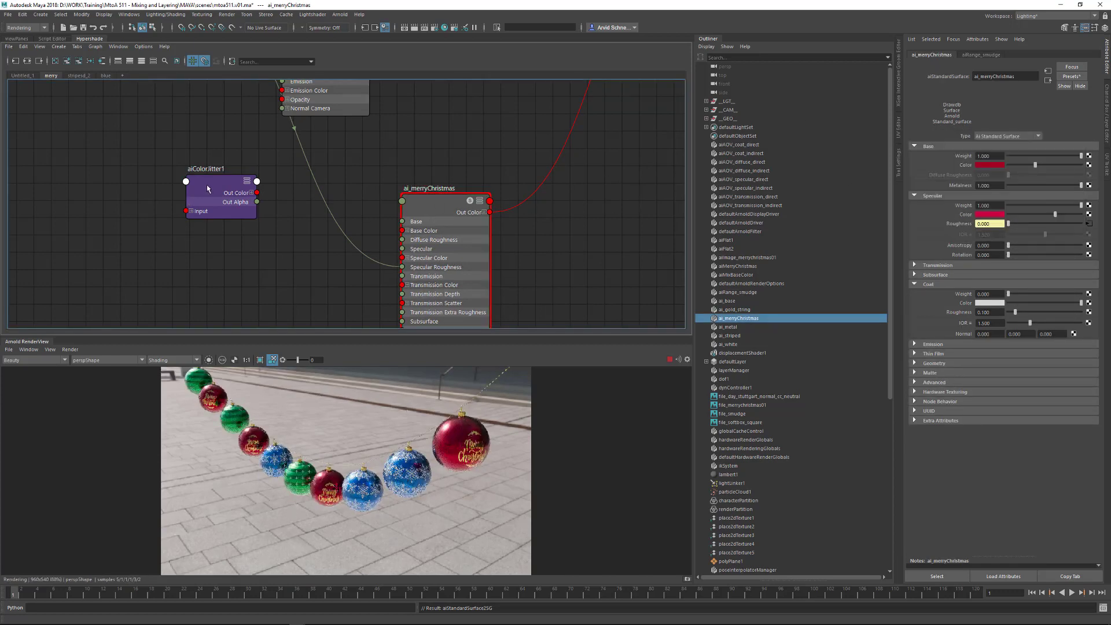
left_click_drag(212, 189, 210, 194)
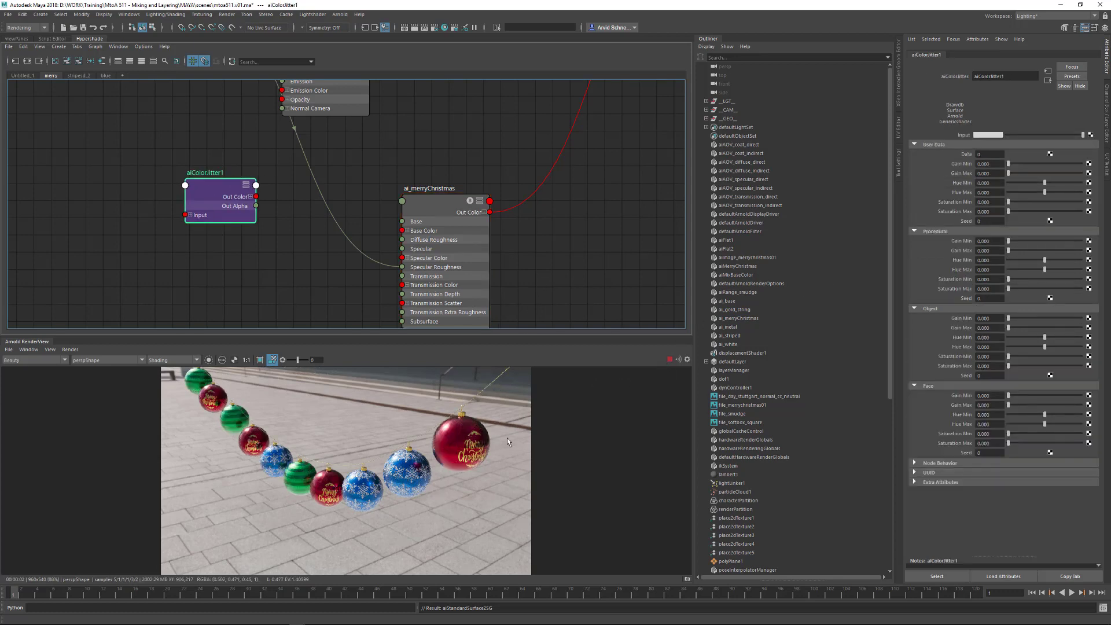
left_click_drag(385, 420, 361, 409, "alt")
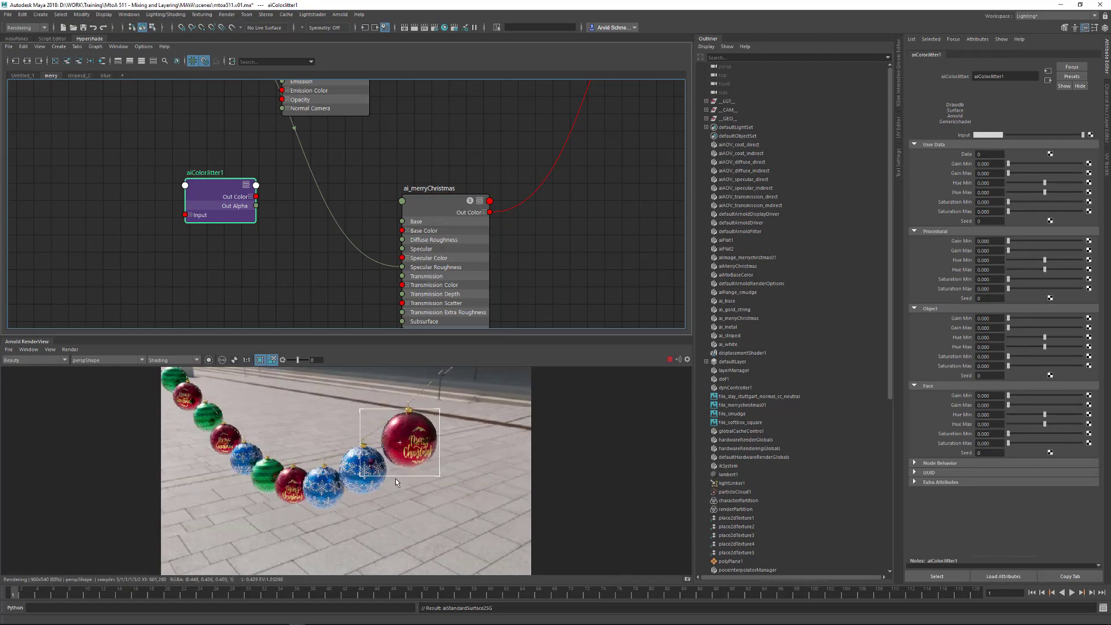
left_click(444, 189)
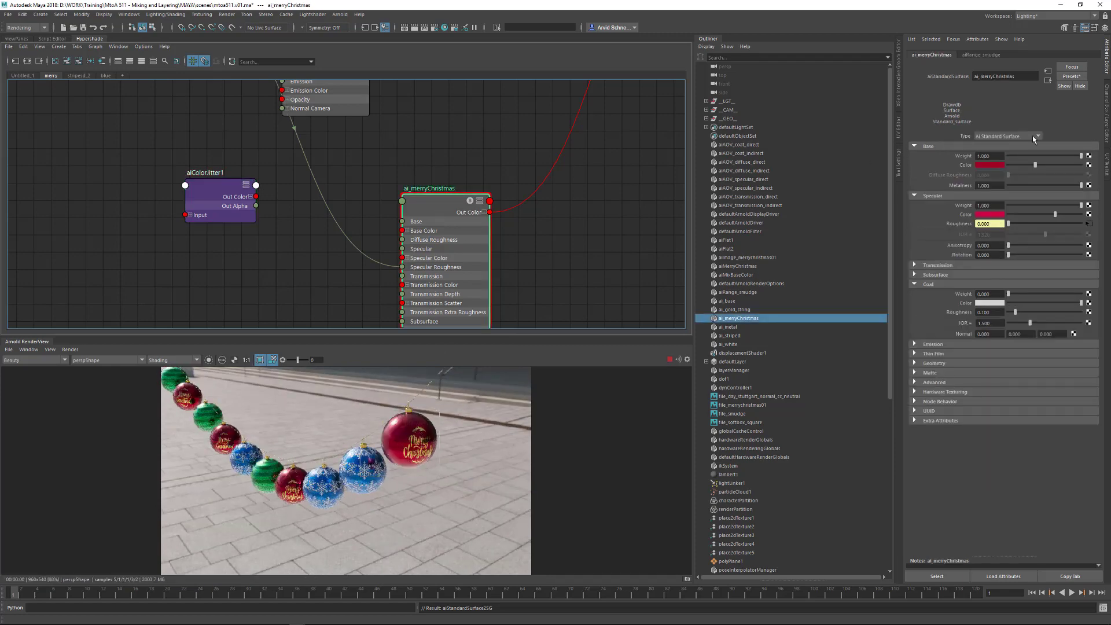
left_click(238, 205)
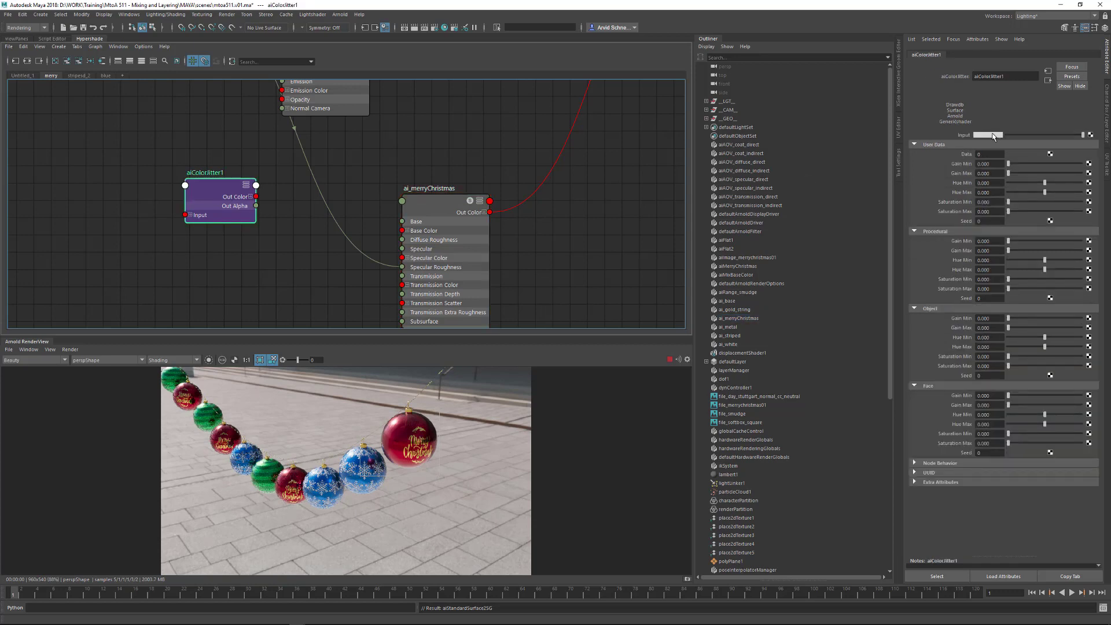
left_click(994, 136)
left_click(937, 128)
left_click_drag(257, 197, 403, 231)
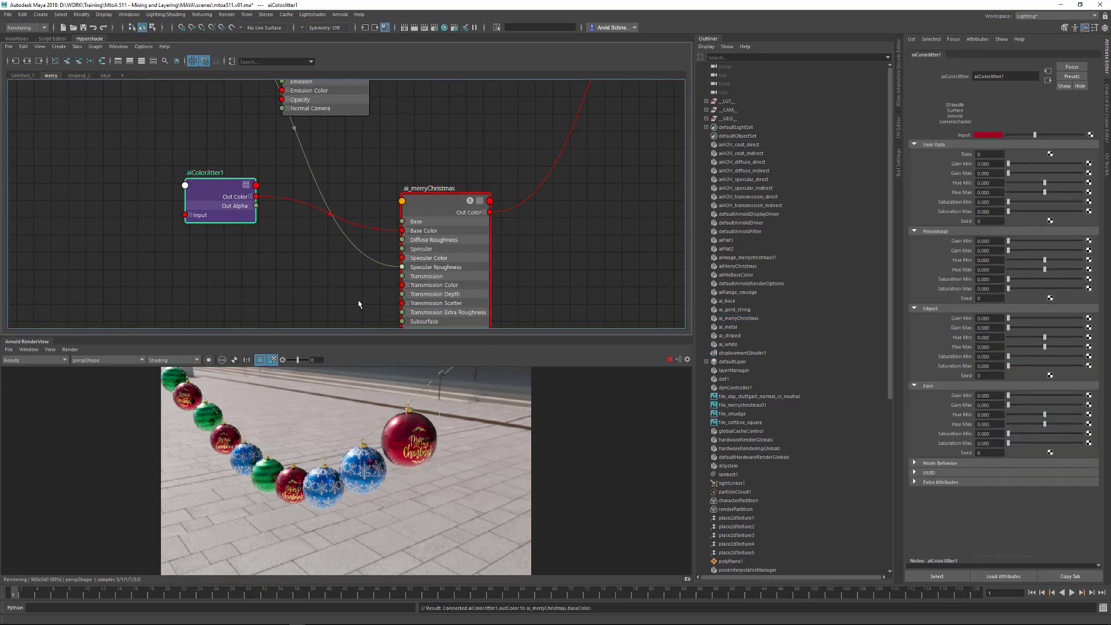
left_click_drag(244, 210, 218, 226)
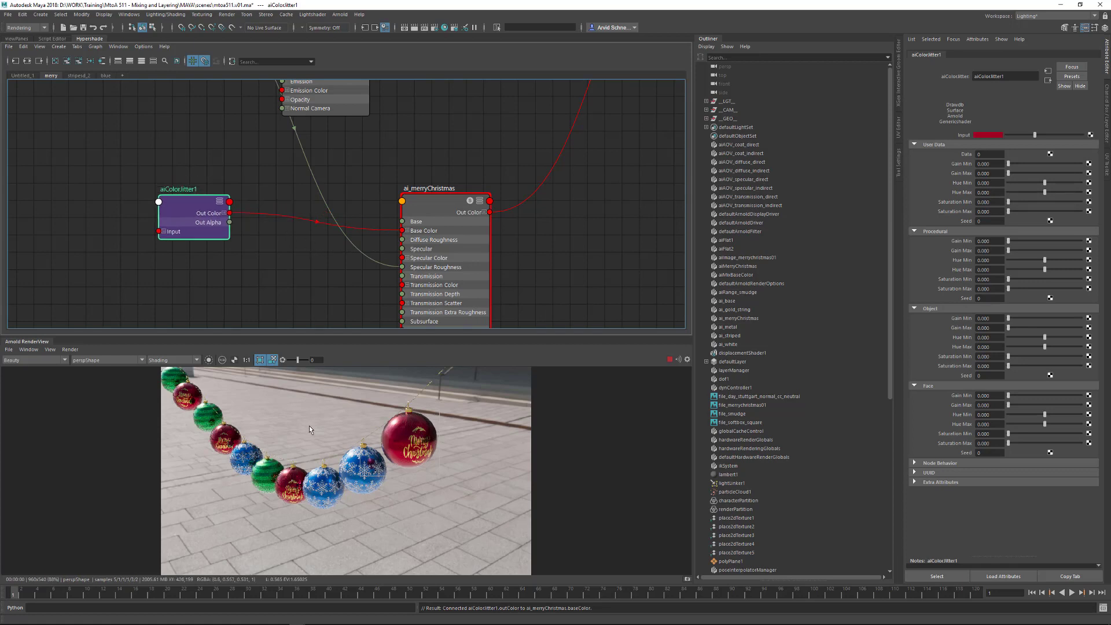
Reset the render view's framing and draw a crop region around the string of ornaments
left_click(246, 360)
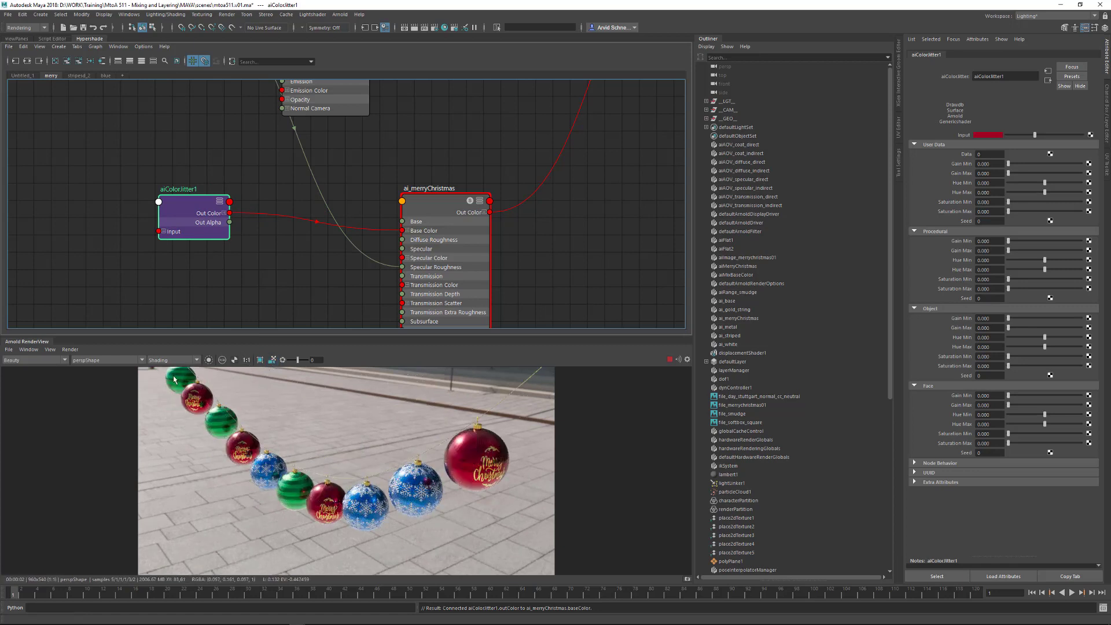
left_click_drag(173, 380, 522, 505)
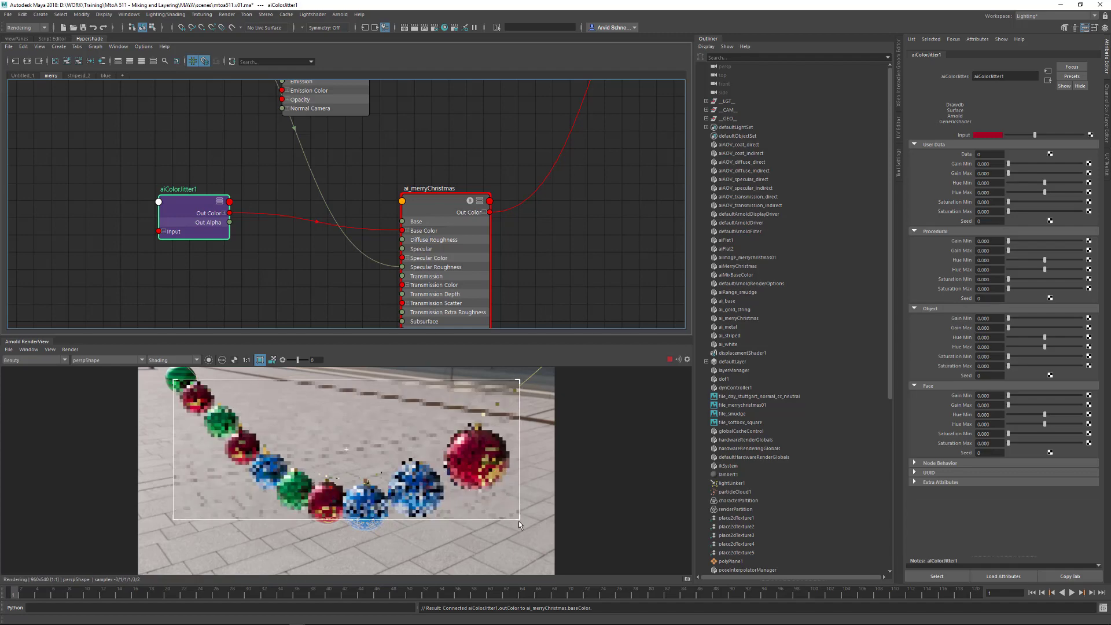
left_click_drag(185, 203, 180, 215)
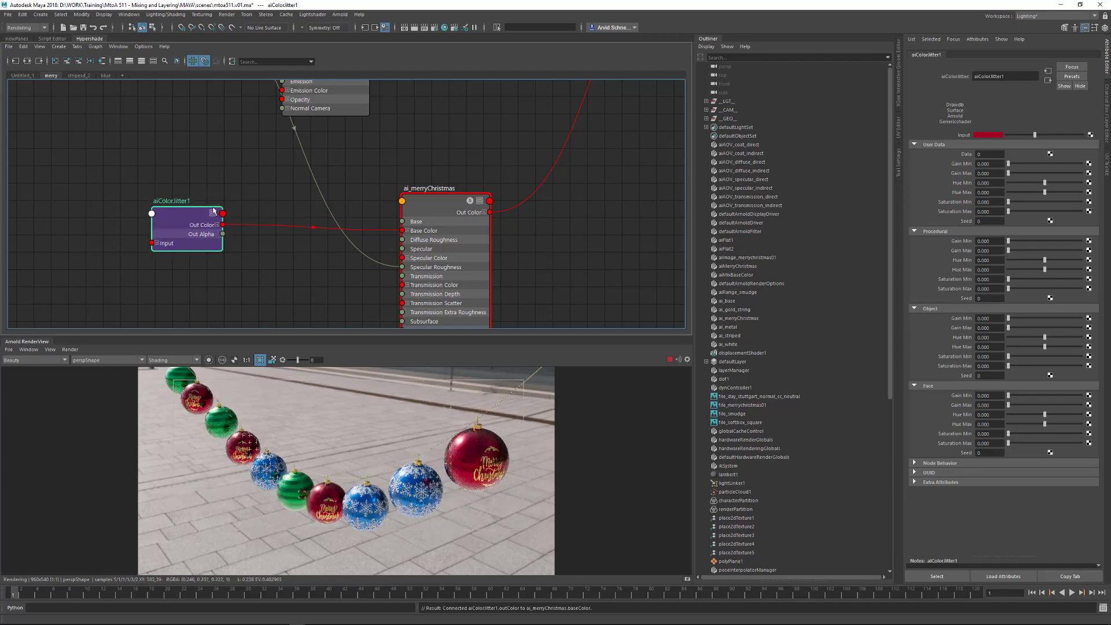
Collapse the color jitter's User Data, Procedural and Face settings and set its Object Hue Max to 1
left_click(926, 145)
left_click(929, 154)
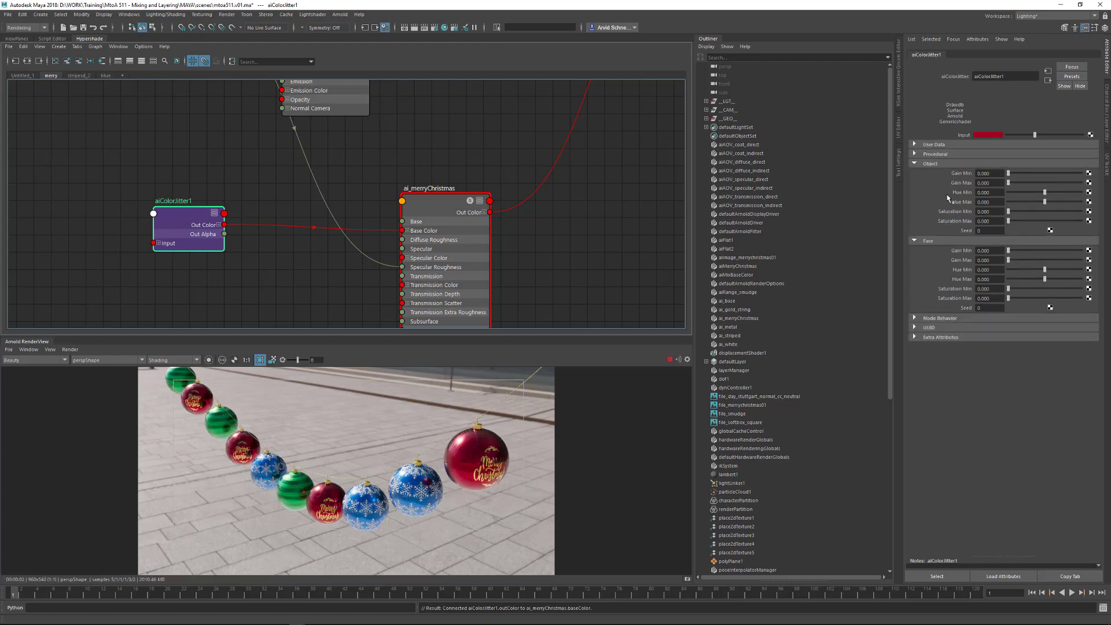
left_click(939, 241)
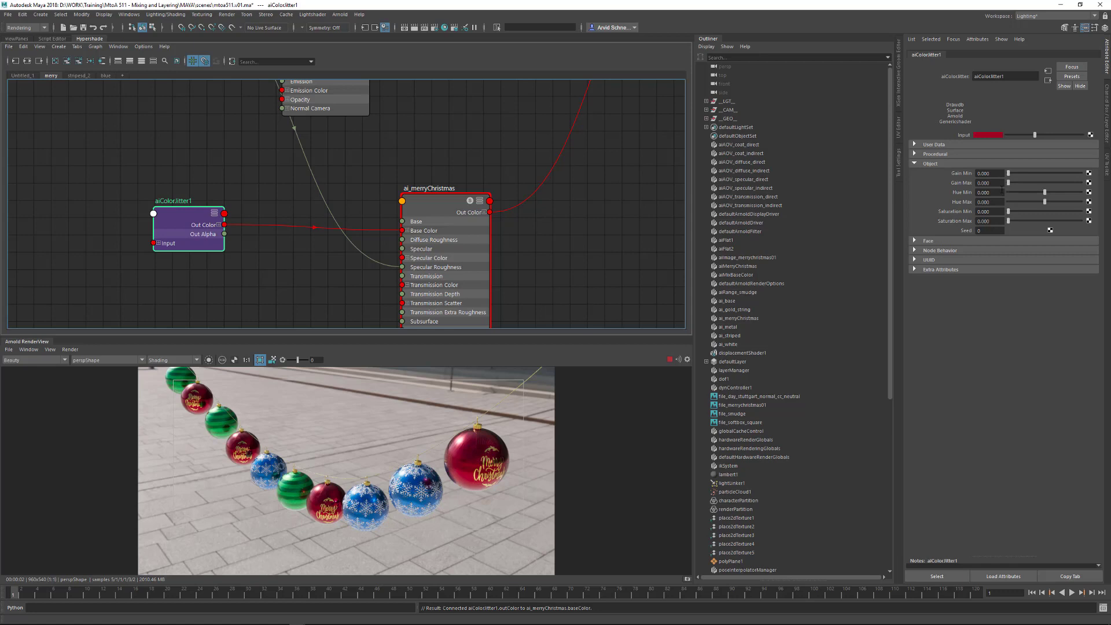
left_click_drag(1045, 202, 1106, 202)
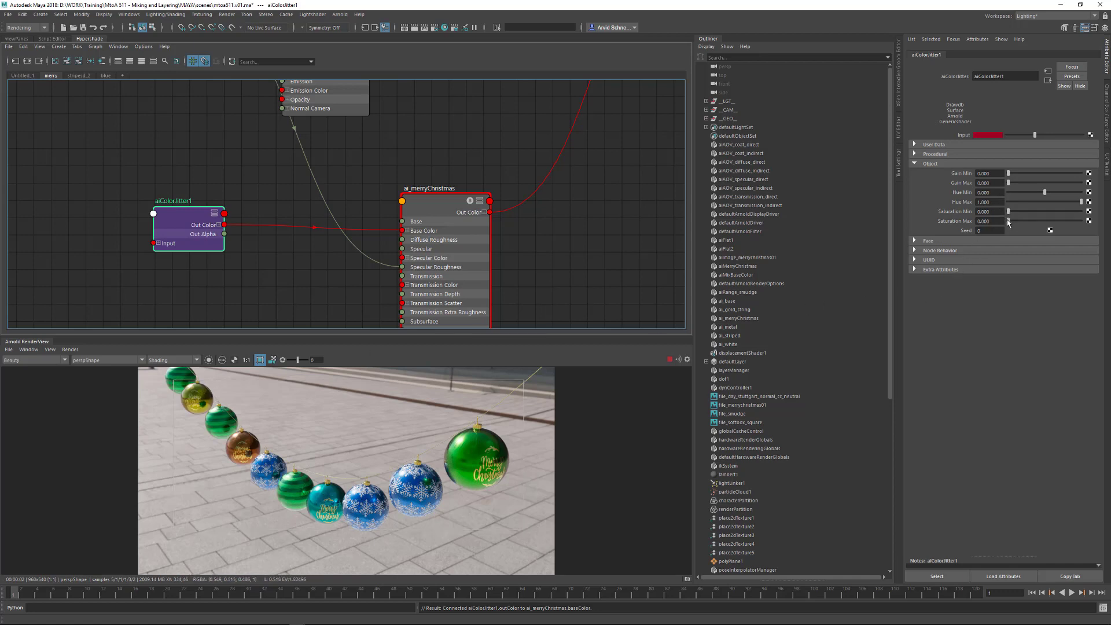
Try an Object Saturation Min of -1 on the color jitter
left_click_drag(1008, 221, 916, 240)
type("1")
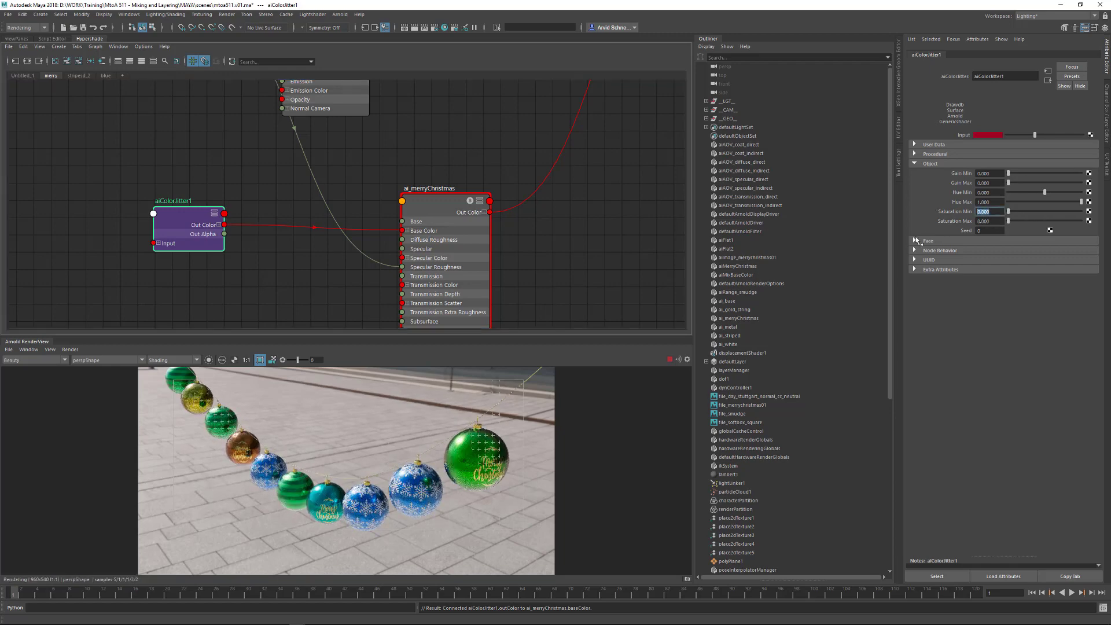
key("Return")
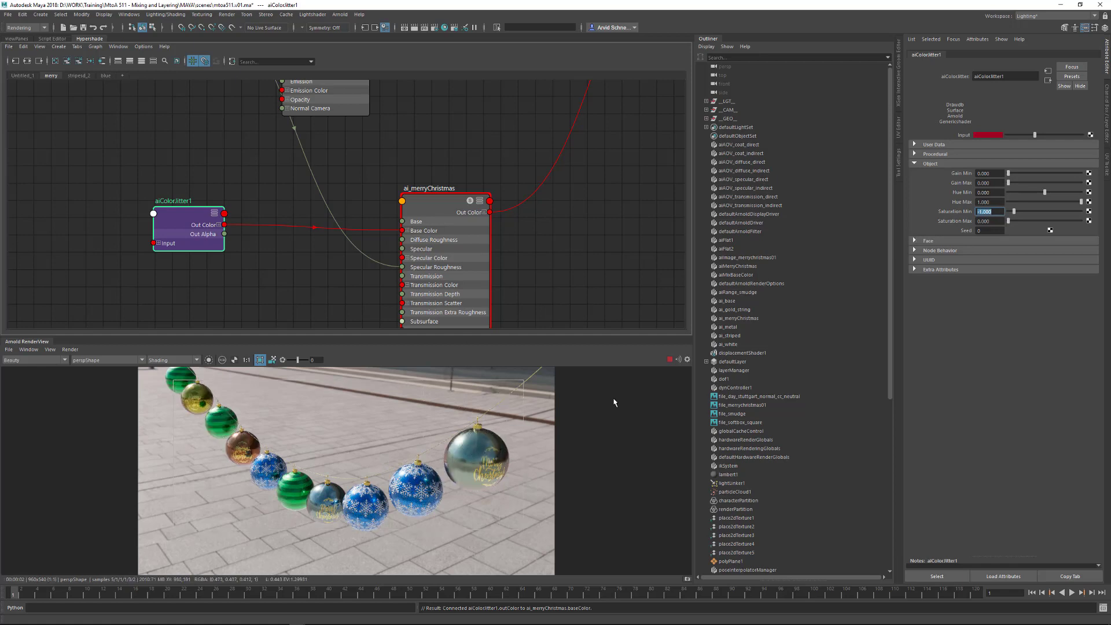
Set the color jitter's Object Seed to 2 and its Saturation Min to 0
left_click(989, 231)
key("Return")
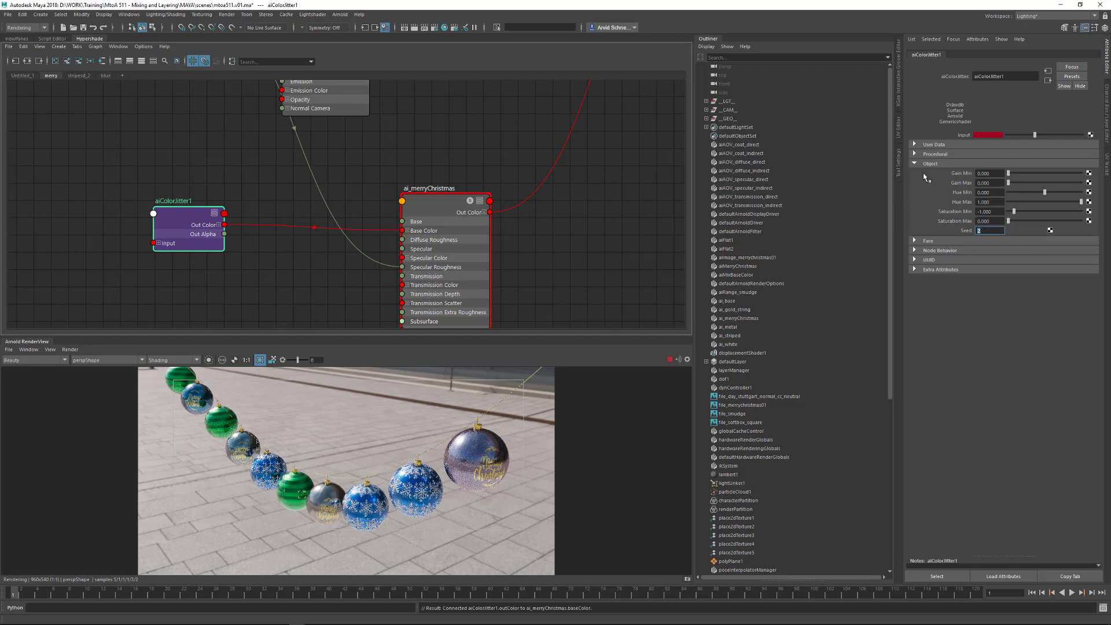
left_click_drag(996, 212, 954, 208)
type("0")
key("Return")
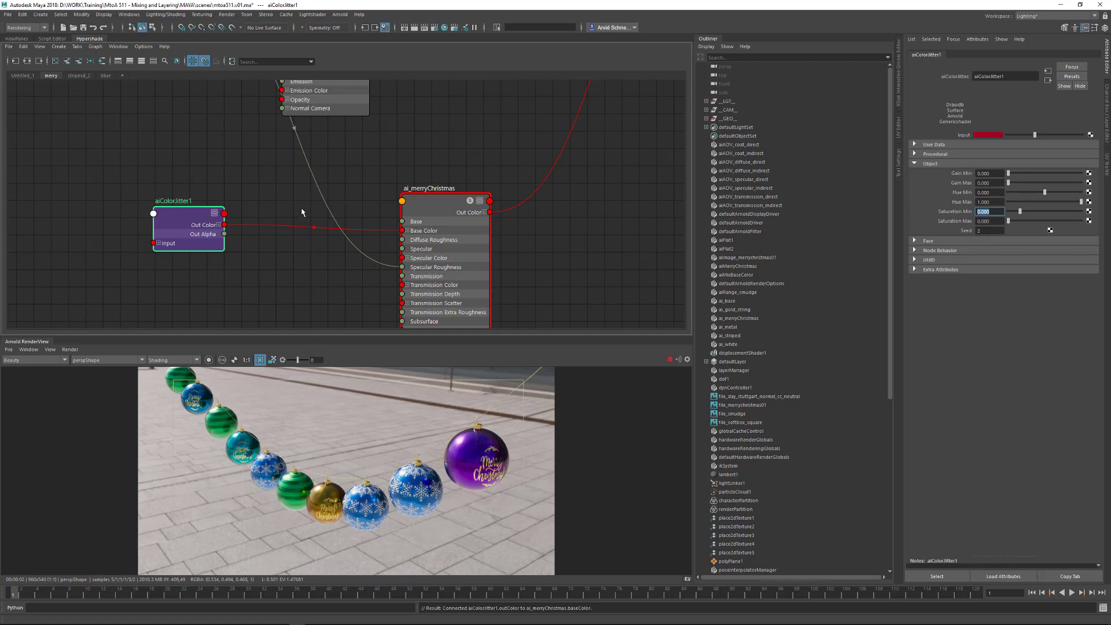
Move the color jitter node farther from ai_merryChristmas to make room between them, and select the shader
middle_click_drag(368, 219, 415, 192, "alt")
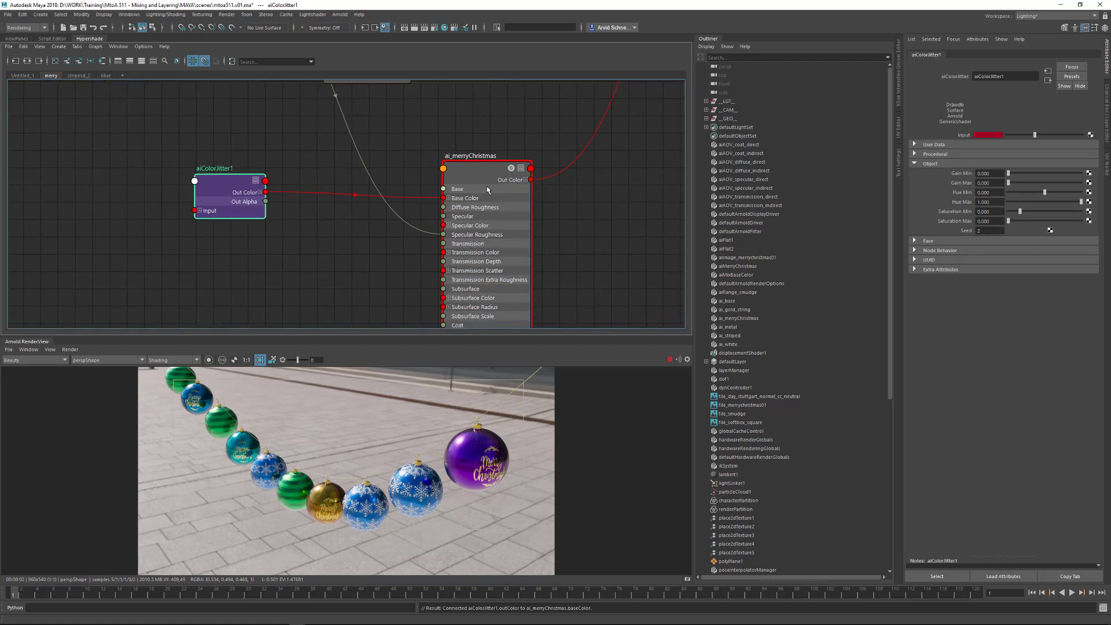
left_click_drag(215, 184, 137, 195)
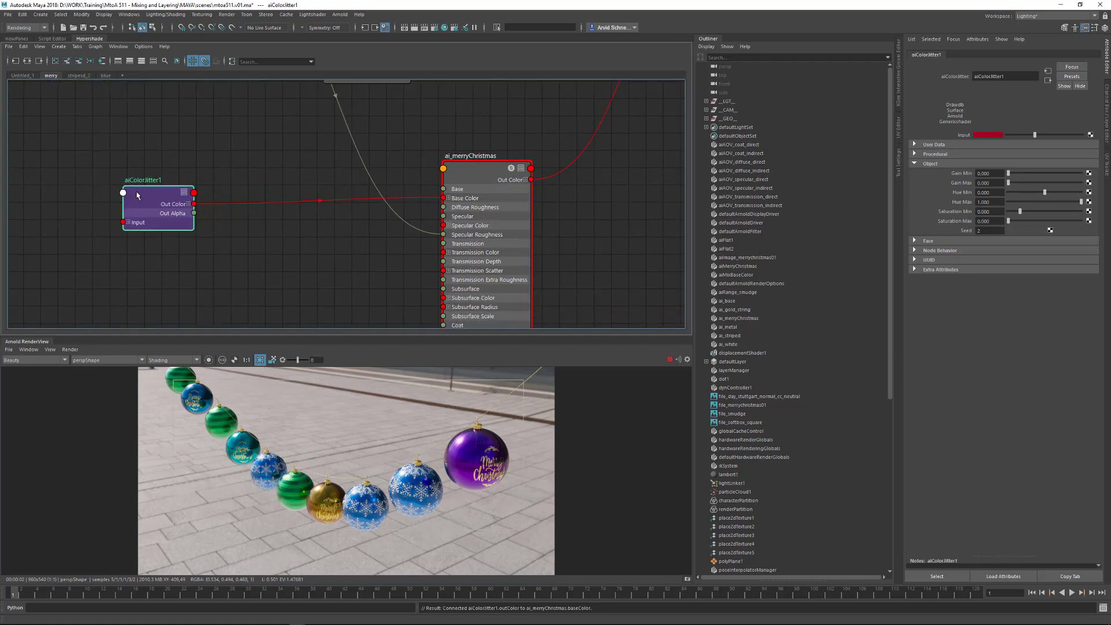
left_click(470, 199)
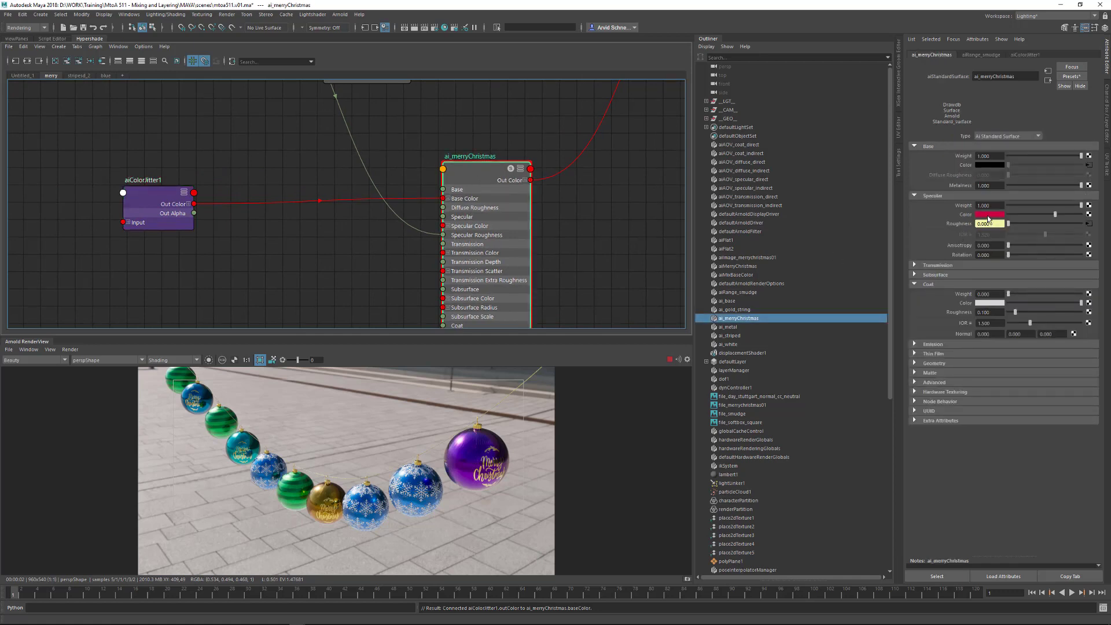
Create an aiColorCorrect node between the two nodes and connect the color jitter's Out Color to its Input
middle_click_drag(257, 246, 290, 251, "alt")
left_click_drag(369, 267, 302, 263)
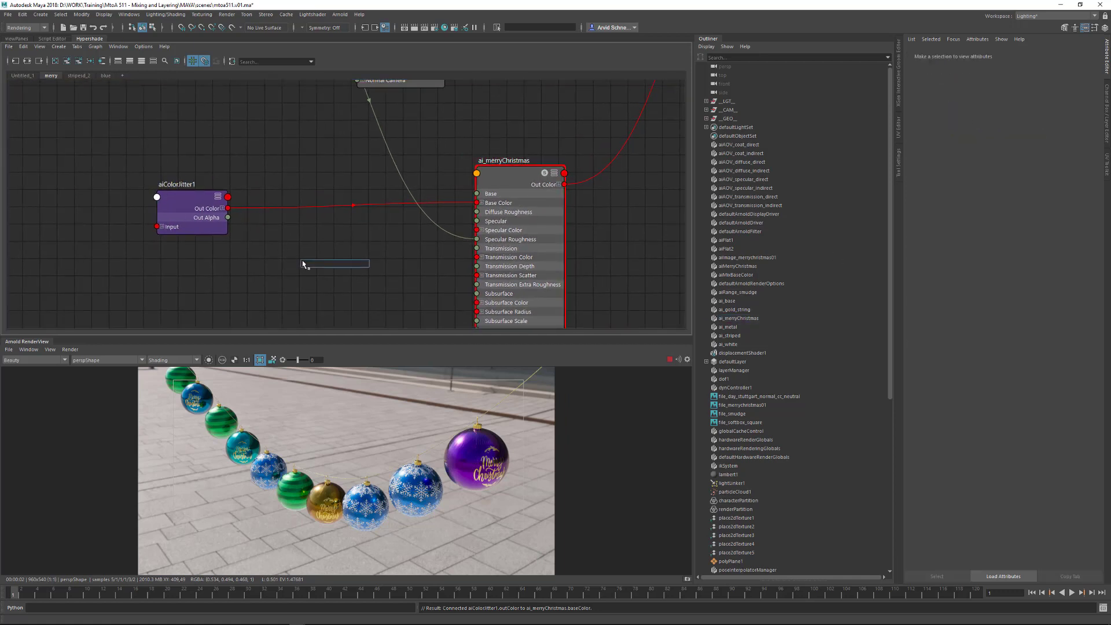
type("aic")
key("BackSpace")
key("BackSpace")
key("BackSpace")
type("col")
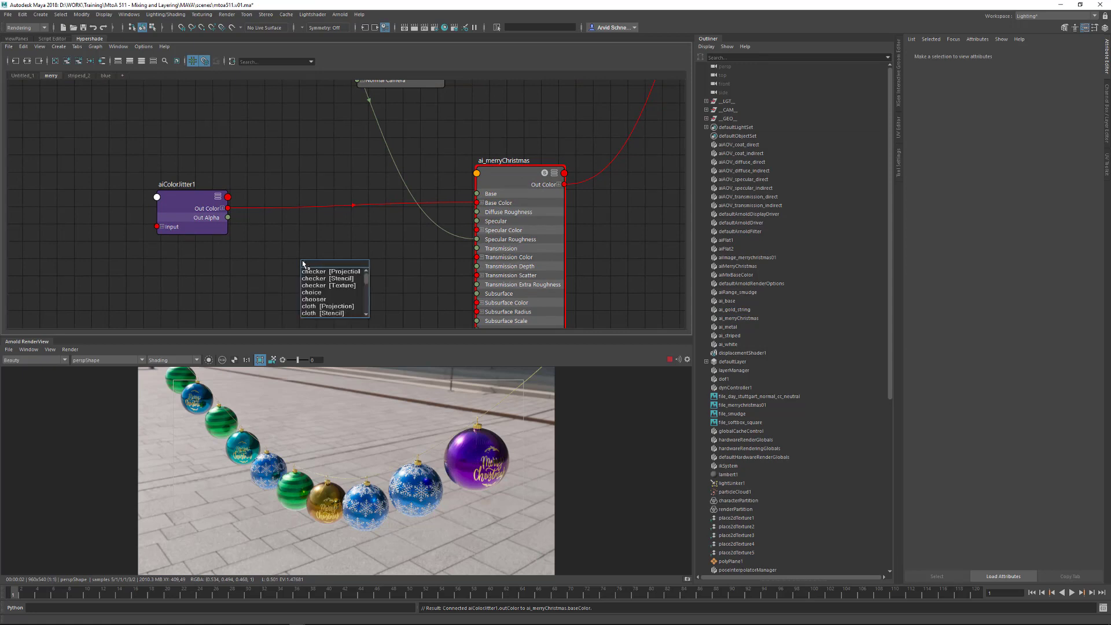
key("Down")
key("Down")
key("Down")
key("Down")
key("Down")
key("Down")
key("Down")
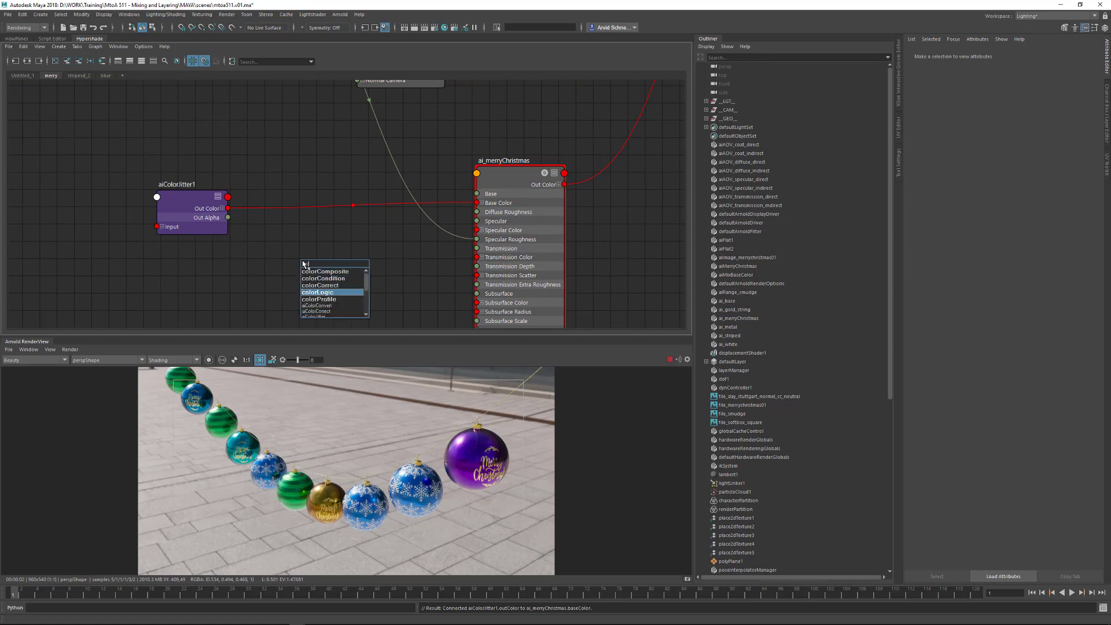
key("Return")
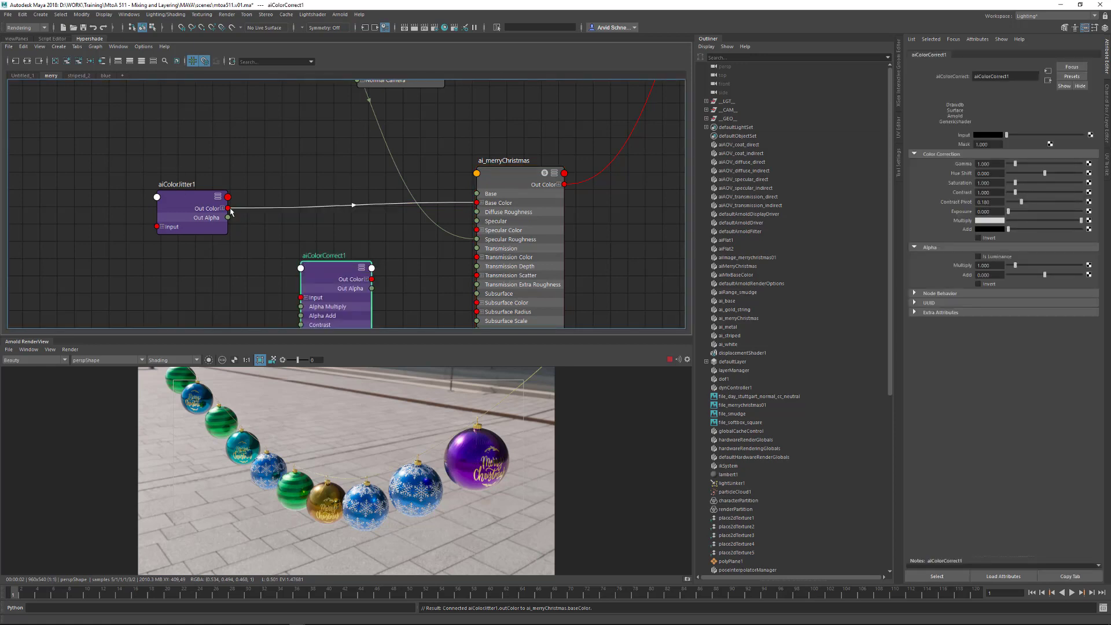
left_click_drag(228, 208, 343, 298)
middle_click_drag(344, 299, 305, 257, "alt")
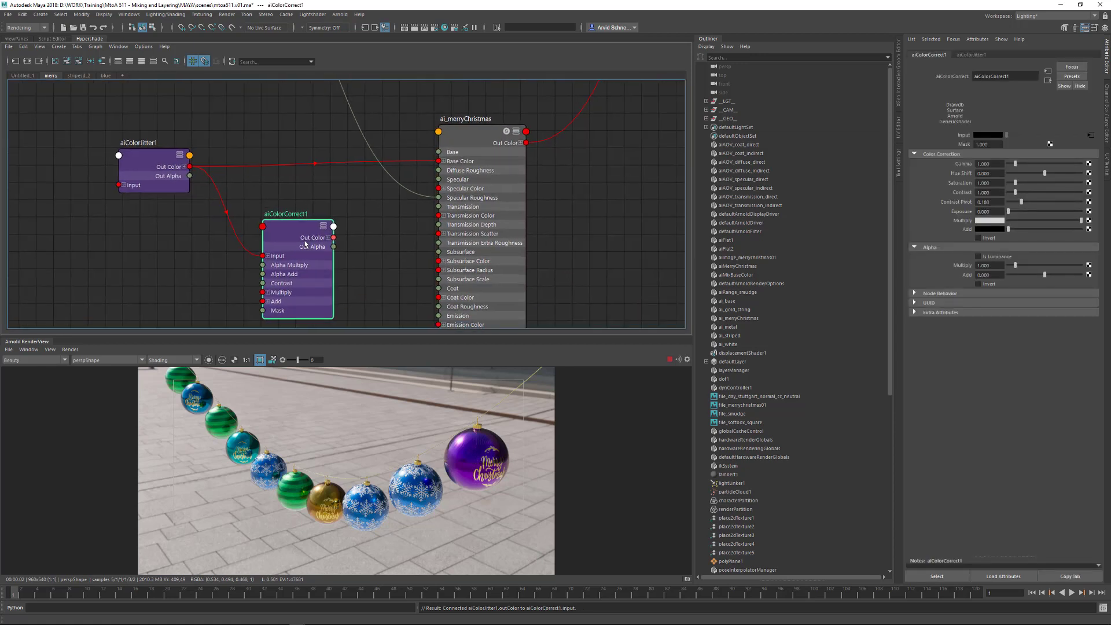
Connect aiColorCorrect1's Out Color to the Specular Color of ai_merryChristmas and set the color correct's Saturation to 0.8
left_click_drag(305, 257, 471, 190)
left_click(474, 137)
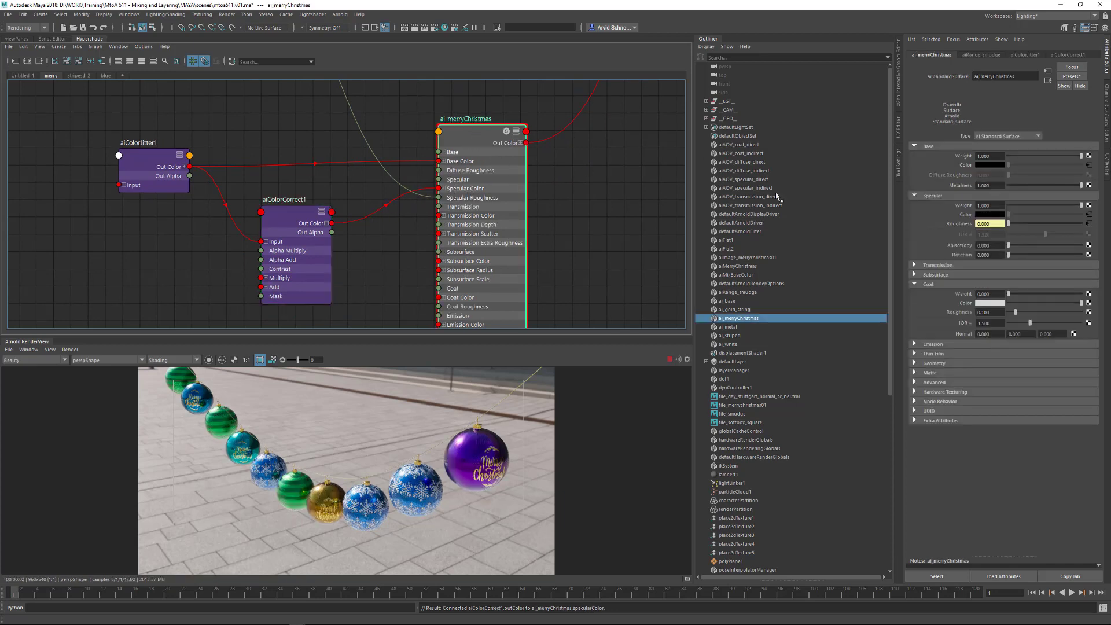
left_click(286, 224)
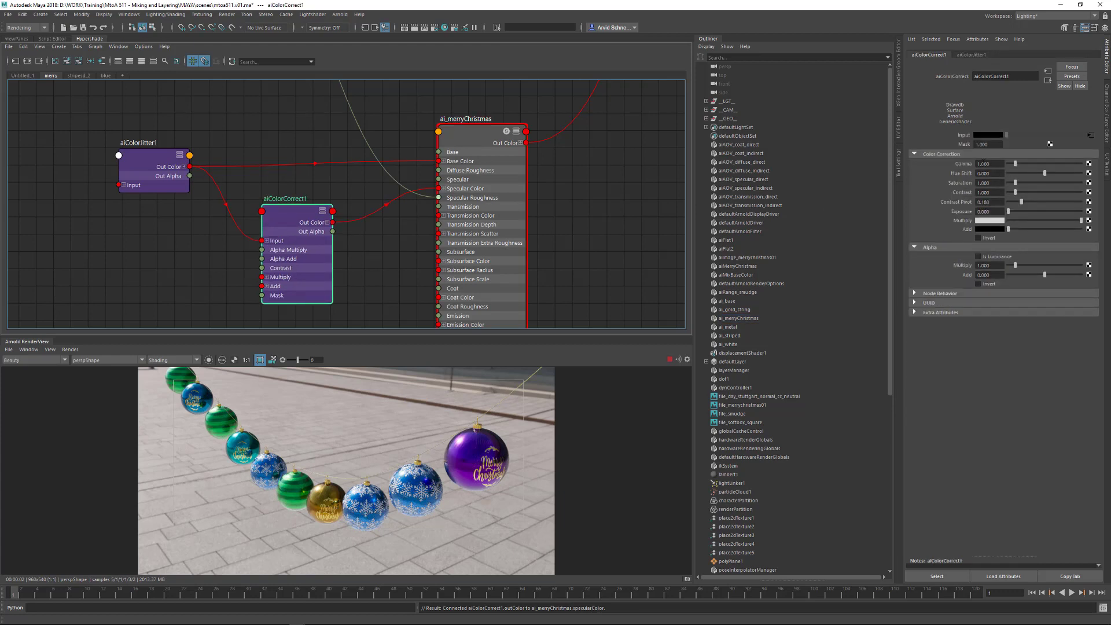
left_click(989, 183)
type("0.8")
key("Return")
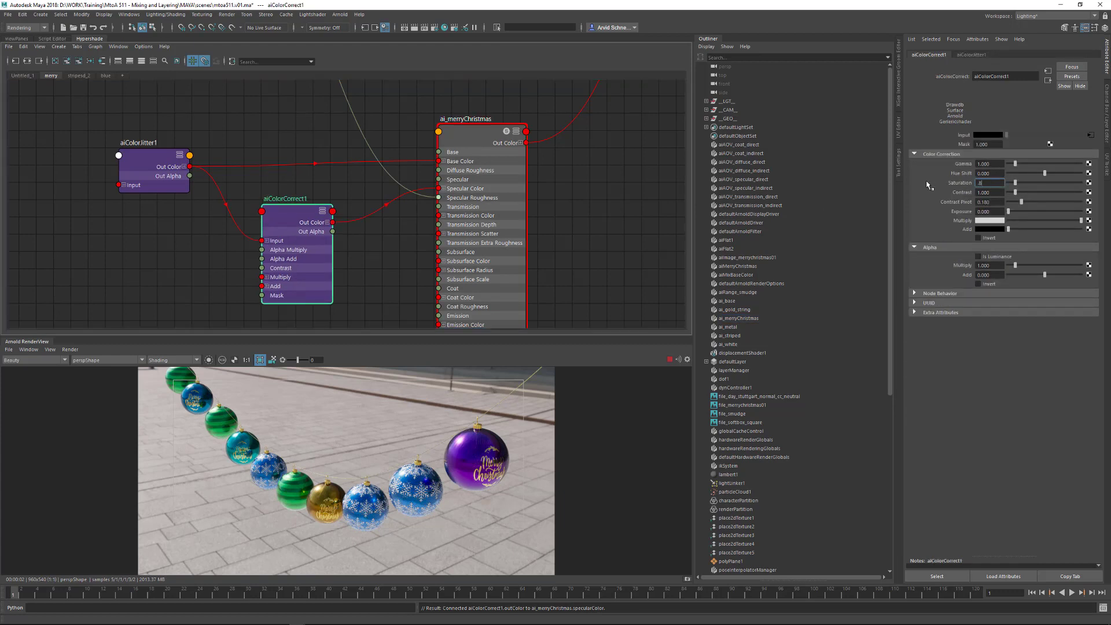
Isolate the color correct and color jitter nodes in the render to compare their colors, and return to the full shaded render
left_click(208, 360)
left_click_drag(290, 225, 292, 231)
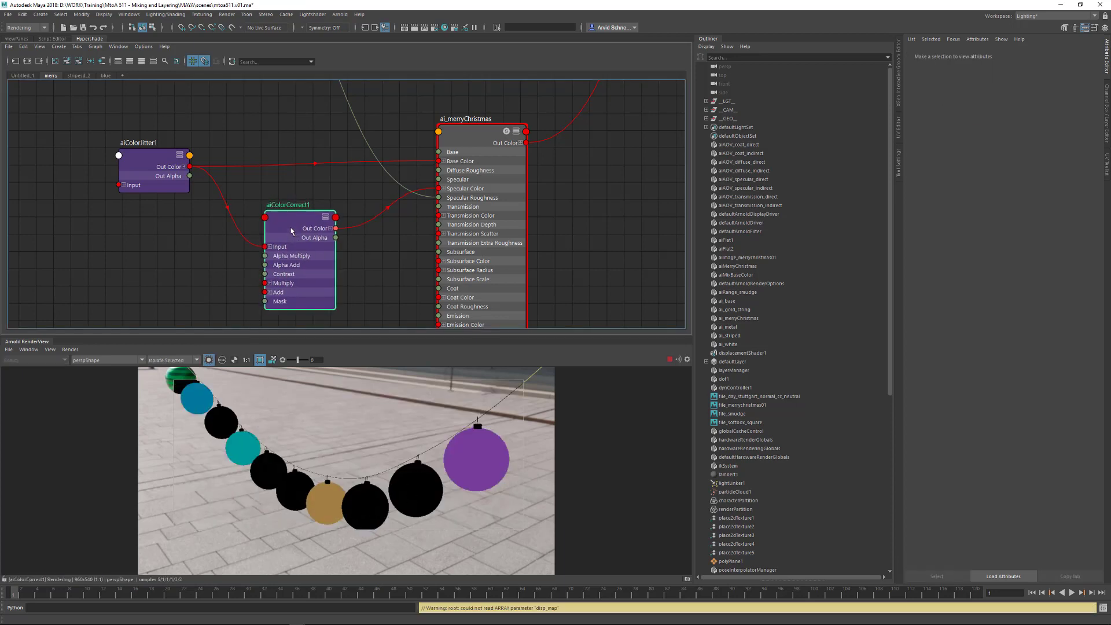
left_click(160, 163)
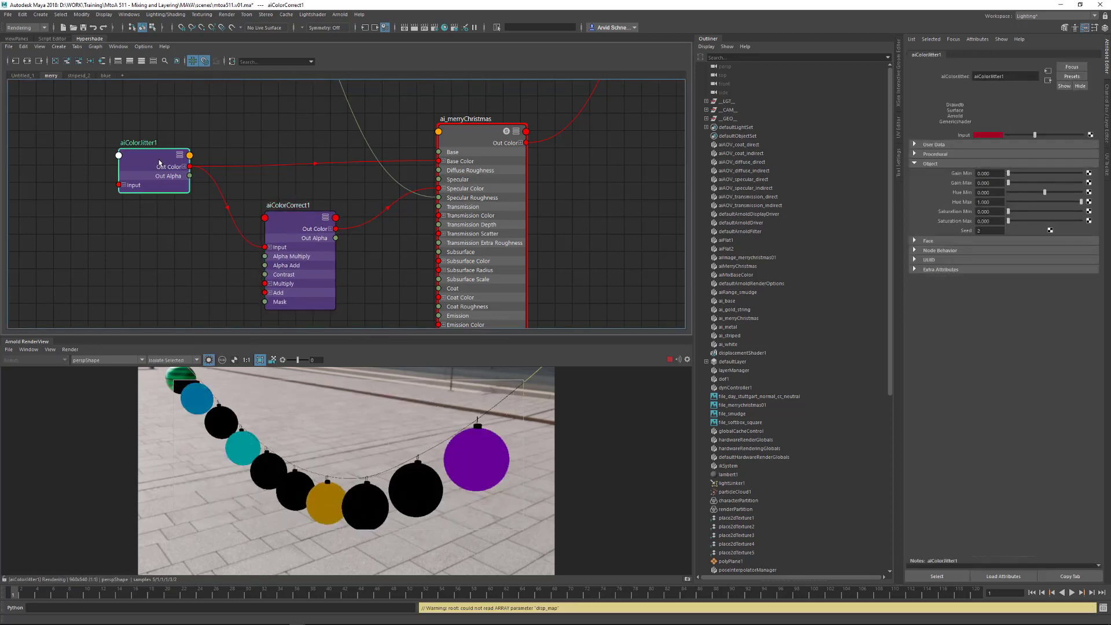
left_click(283, 230)
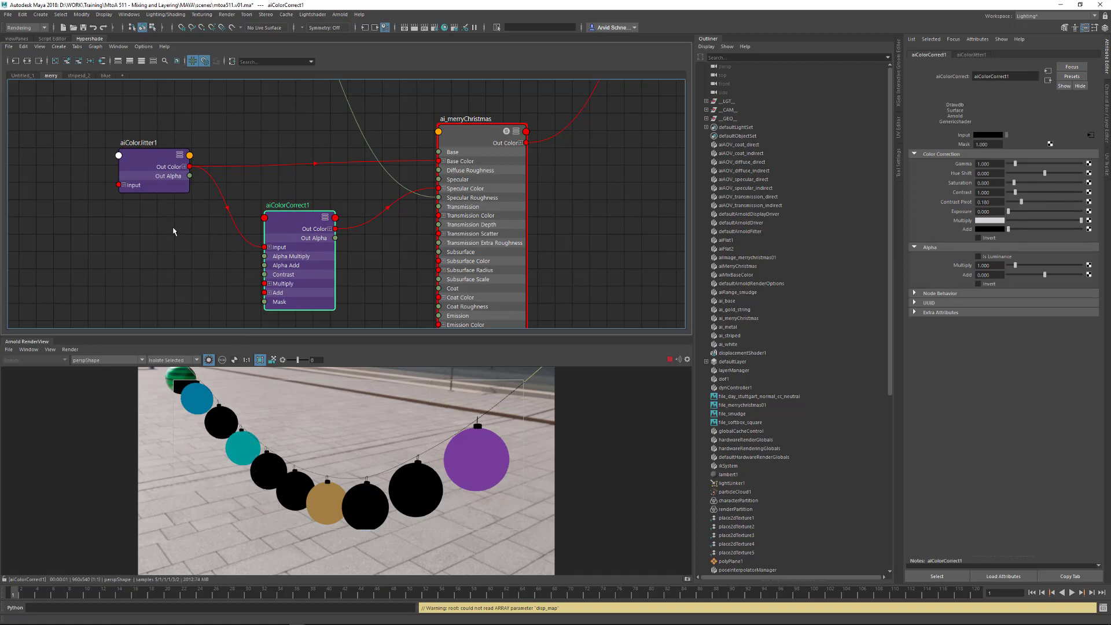
left_click(204, 245)
left_click(209, 360)
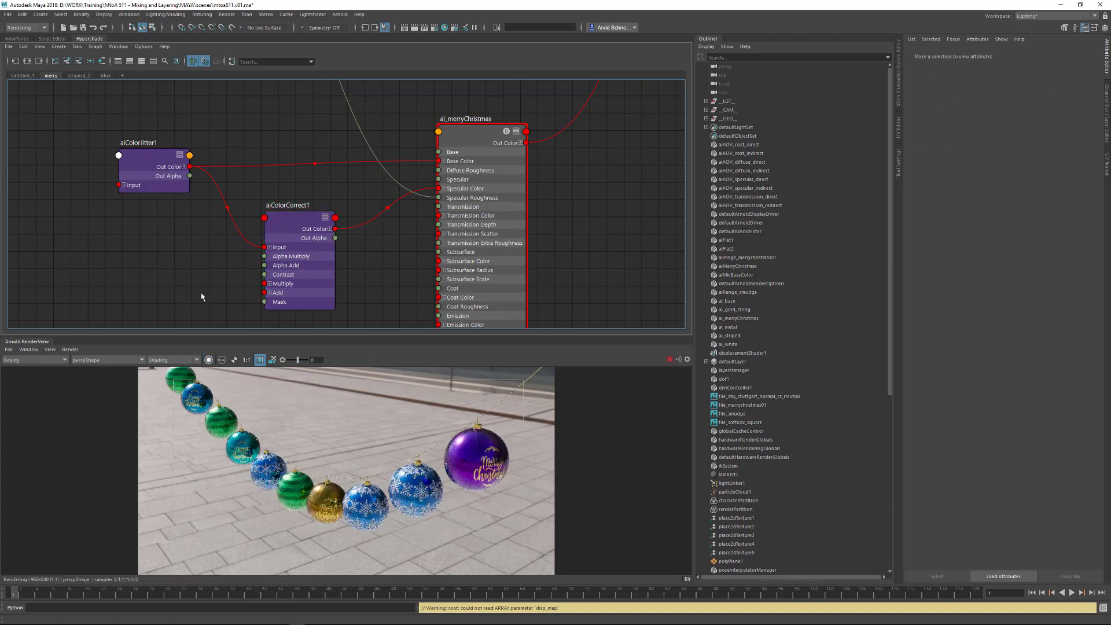
Save the scene and open the striped ornament's shader graph to inspect the two flat shaders feeding aiMixBaseColor
key("ctrl+s")
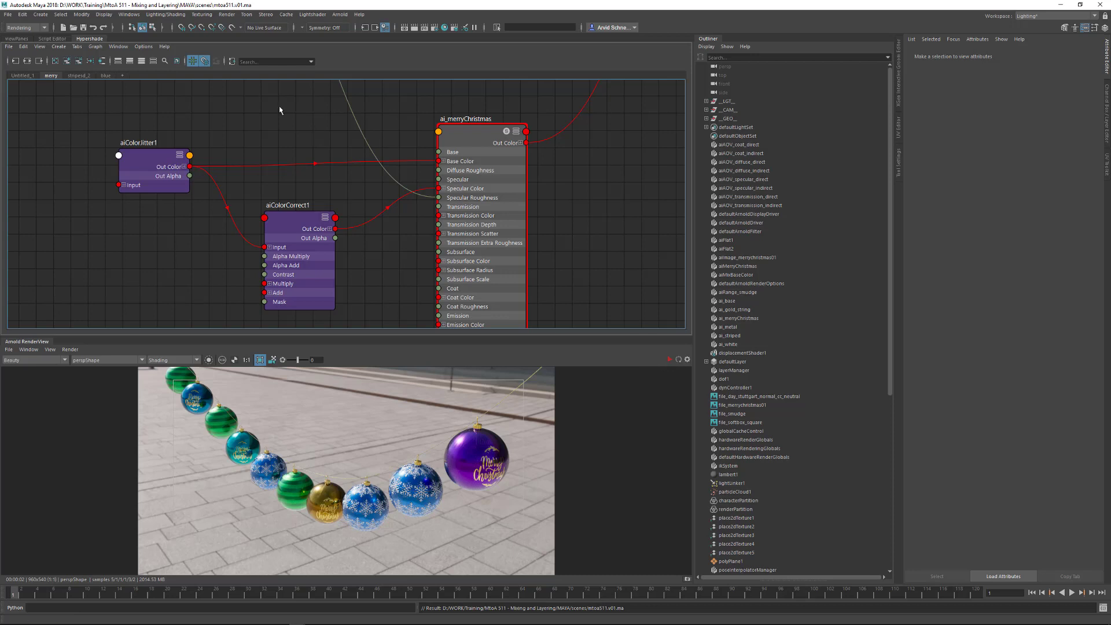
scroll(271, 158, "down", 3)
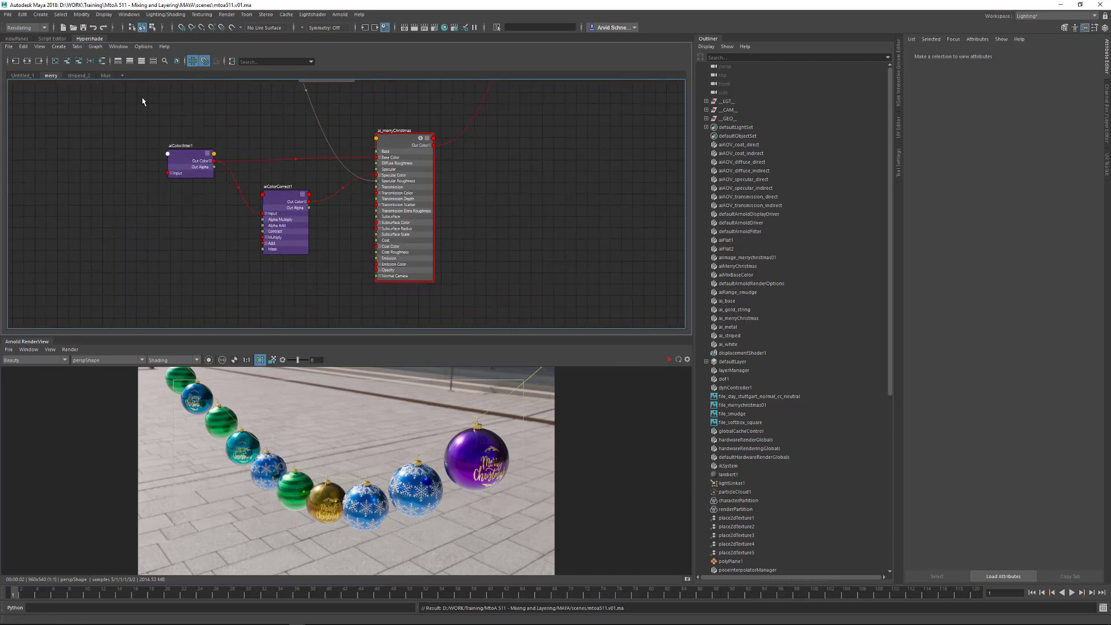
left_click(80, 76)
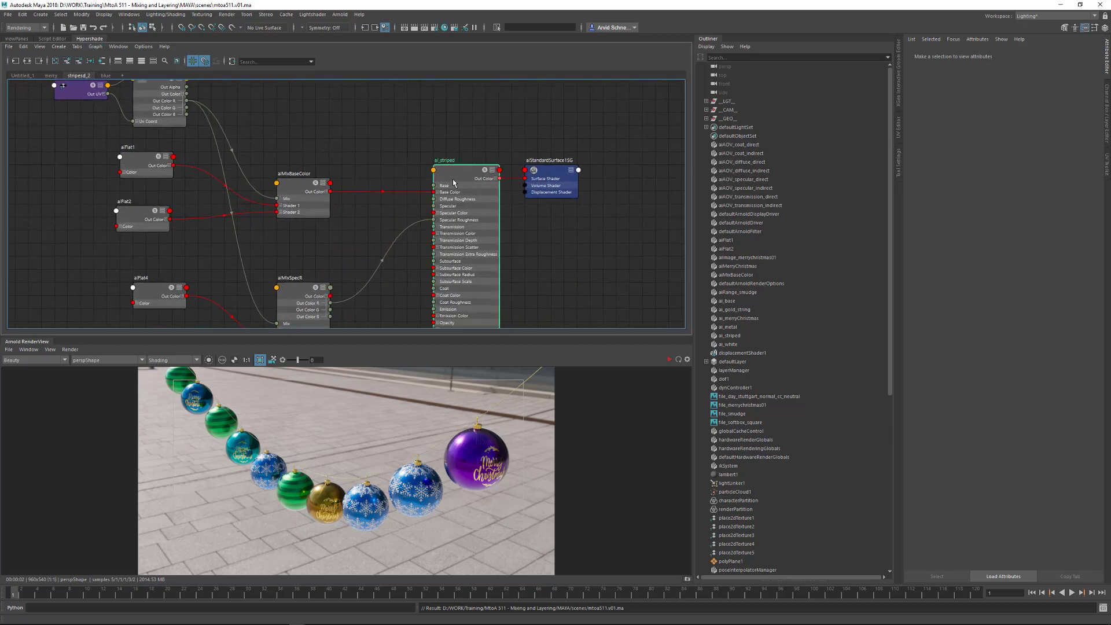
left_click(453, 183)
left_click_drag(402, 213, 415, 186)
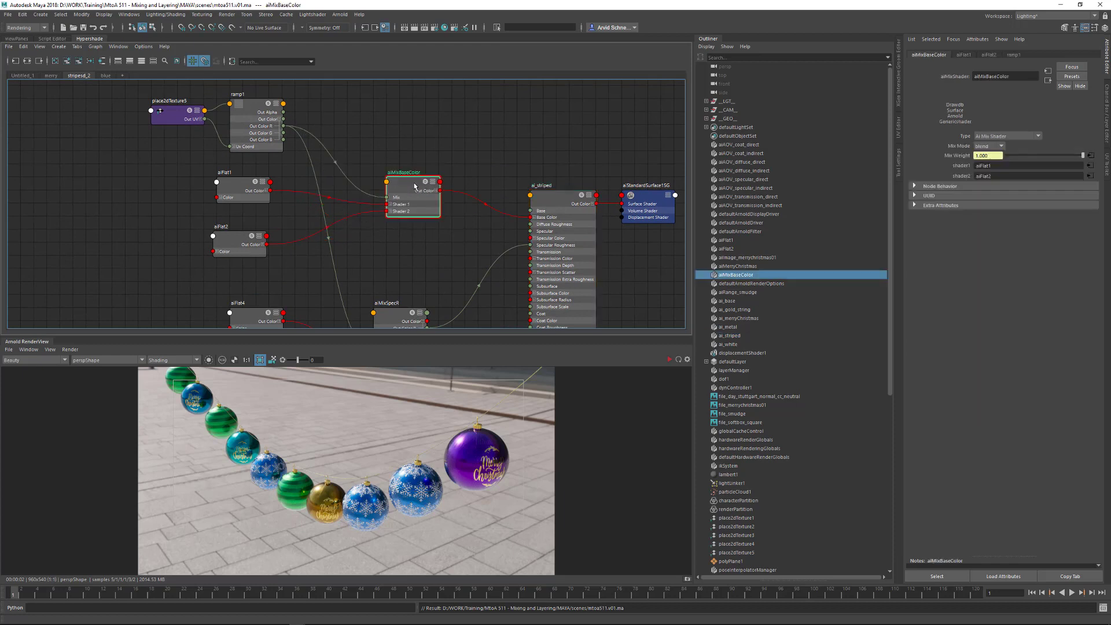
left_click_drag(233, 196, 231, 193)
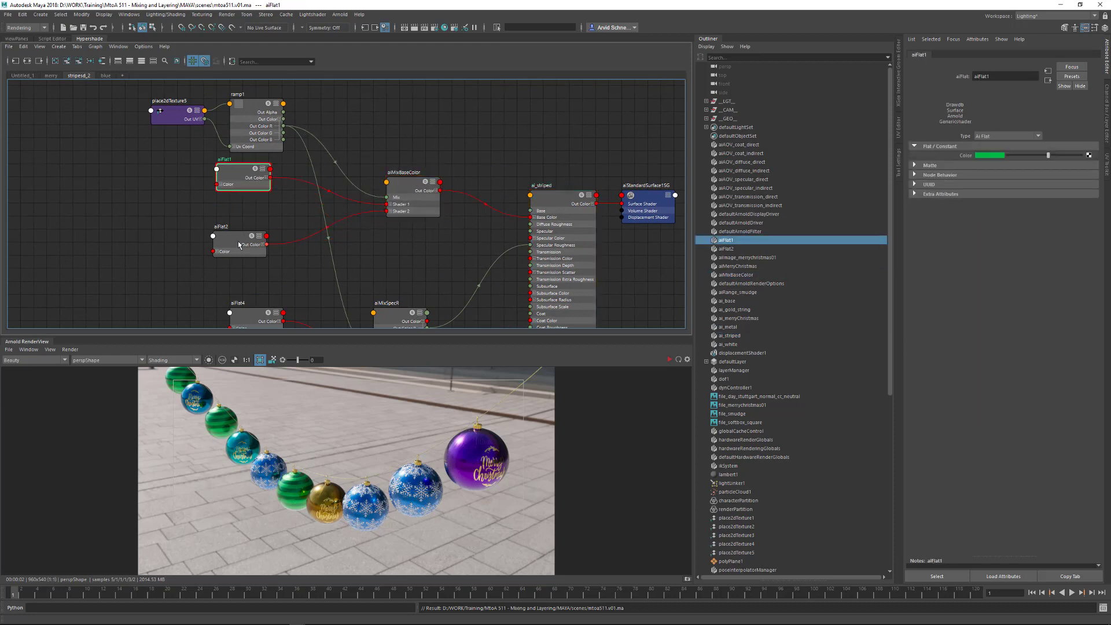
left_click_drag(239, 245, 230, 243)
scroll(226, 208, "up", 2)
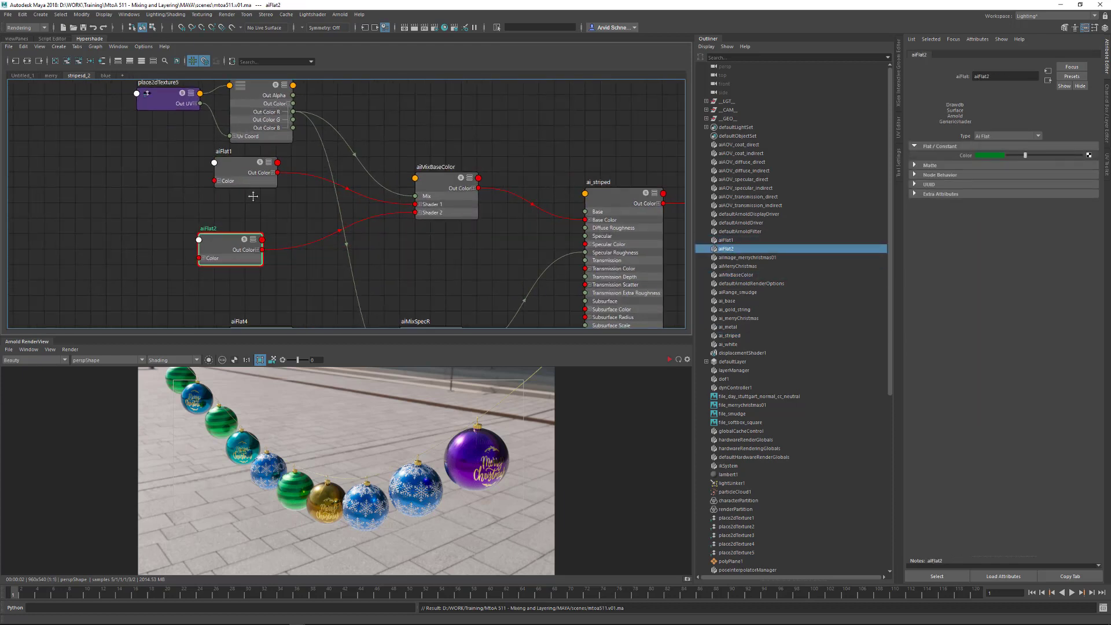
middle_click_drag(245, 165, 359, 171, "alt")
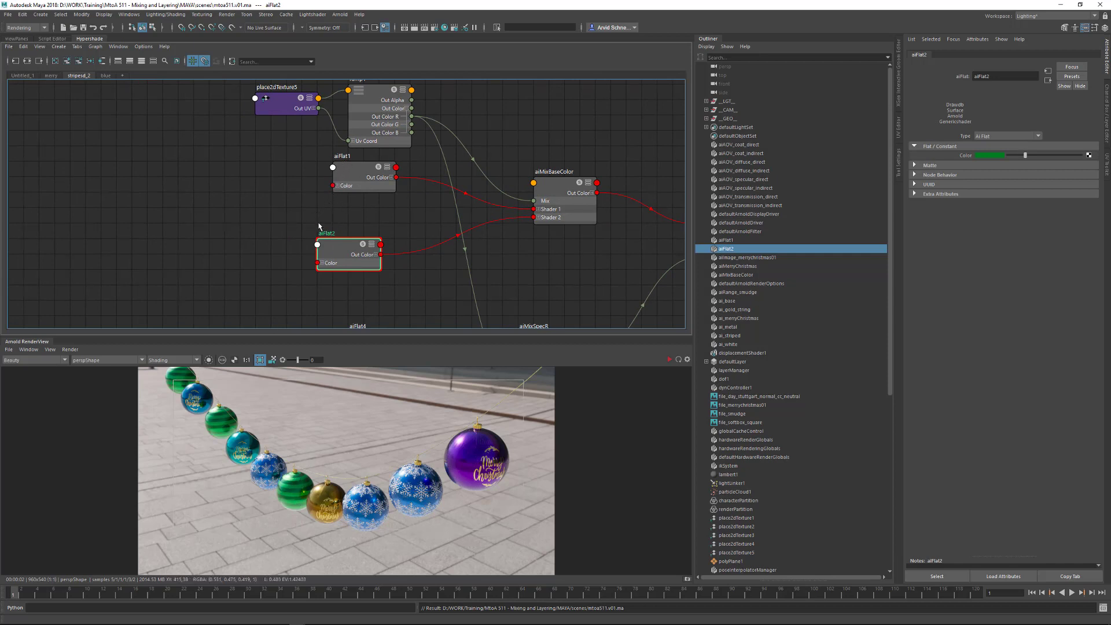
Create an aiColorJitter node and place it in the free space ahead of aiFlat1 and aiFlat2
scroll(277, 176, "up", 1)
left_click(258, 204)
key("Tab")
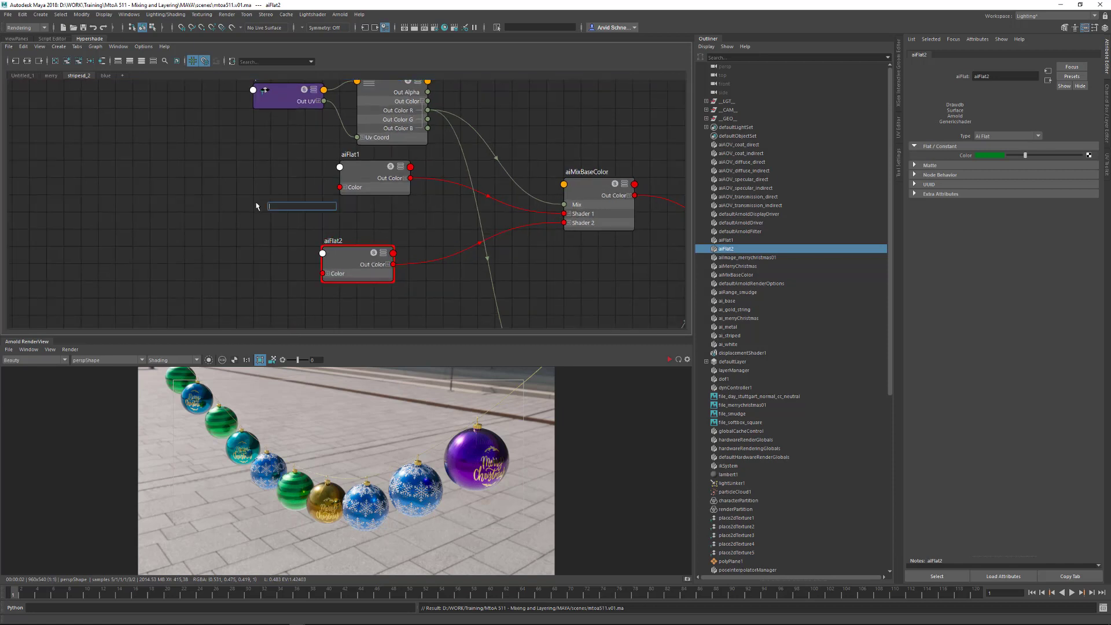
type("ai")
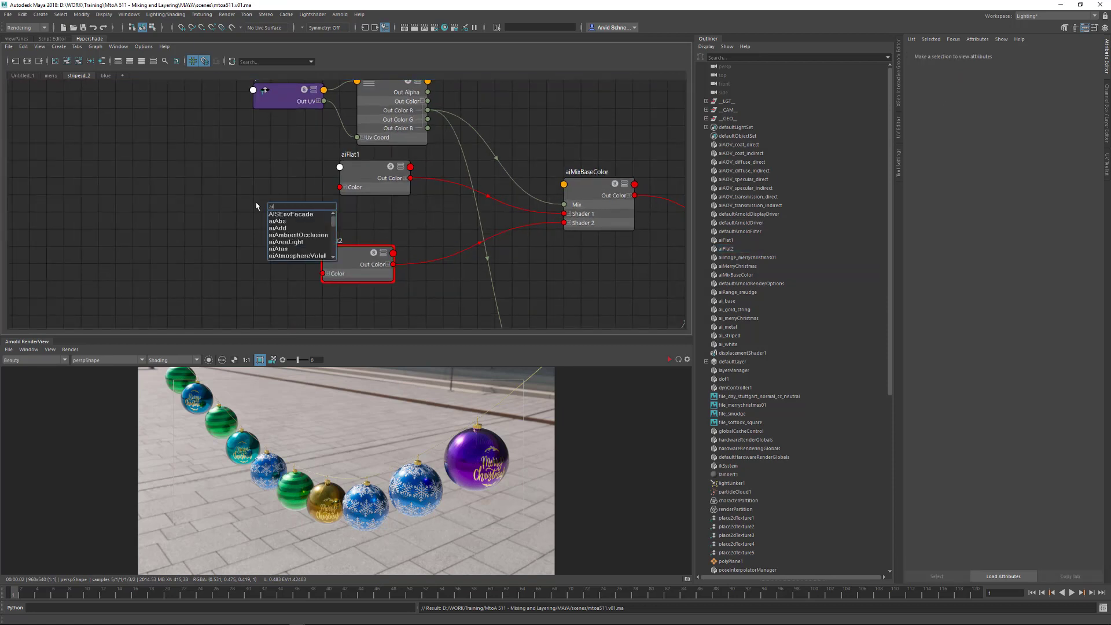
type("l")
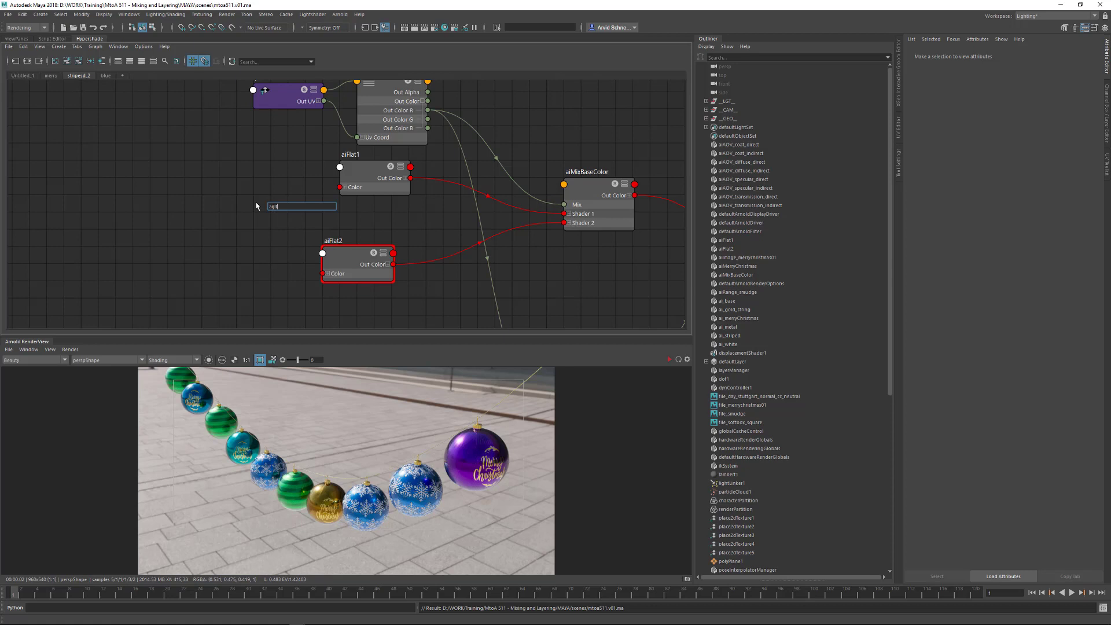
type("aiColorJitter")
key("Return")
left_click_drag(289, 224, 206, 215)
Set the new color jitter's Input color to the dark green stored in the color history
left_click(371, 173)
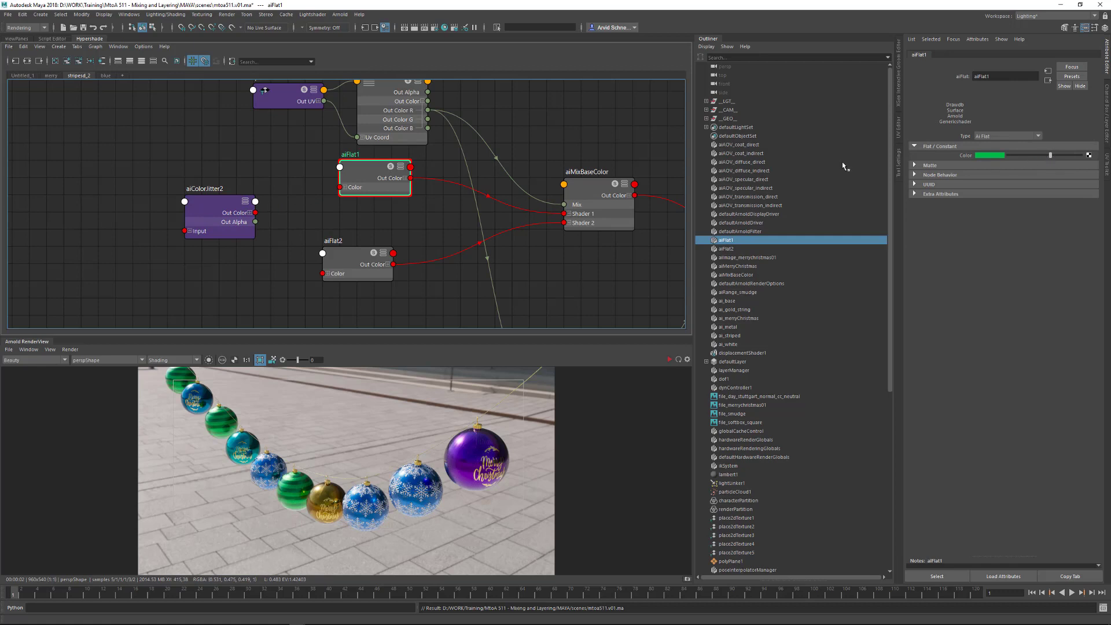
key("ctrl+z")
left_click(997, 135)
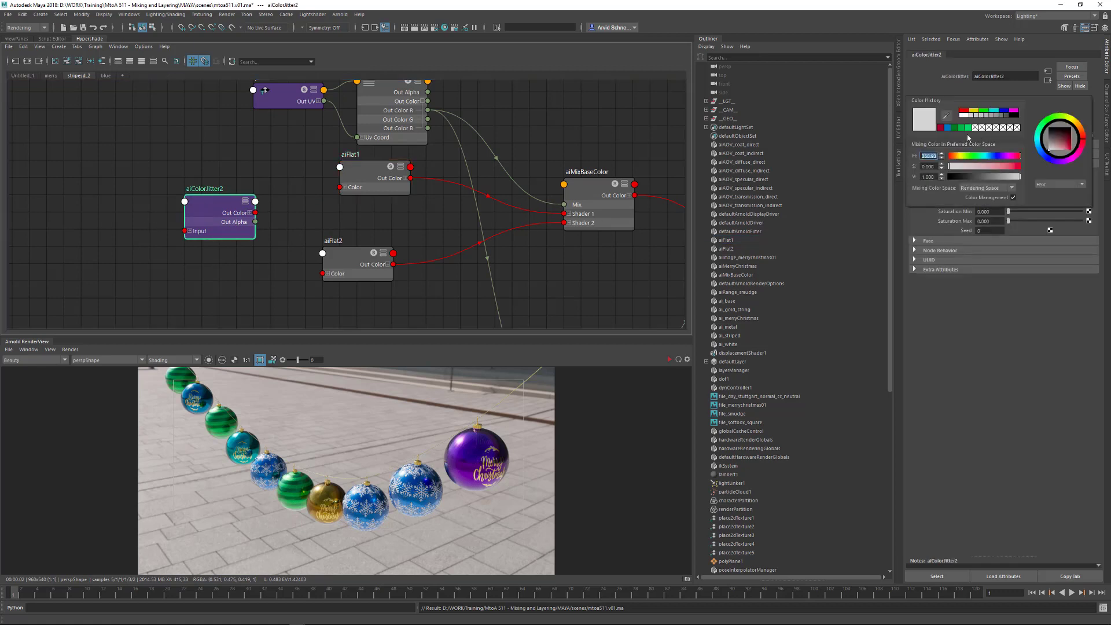
left_click(966, 128)
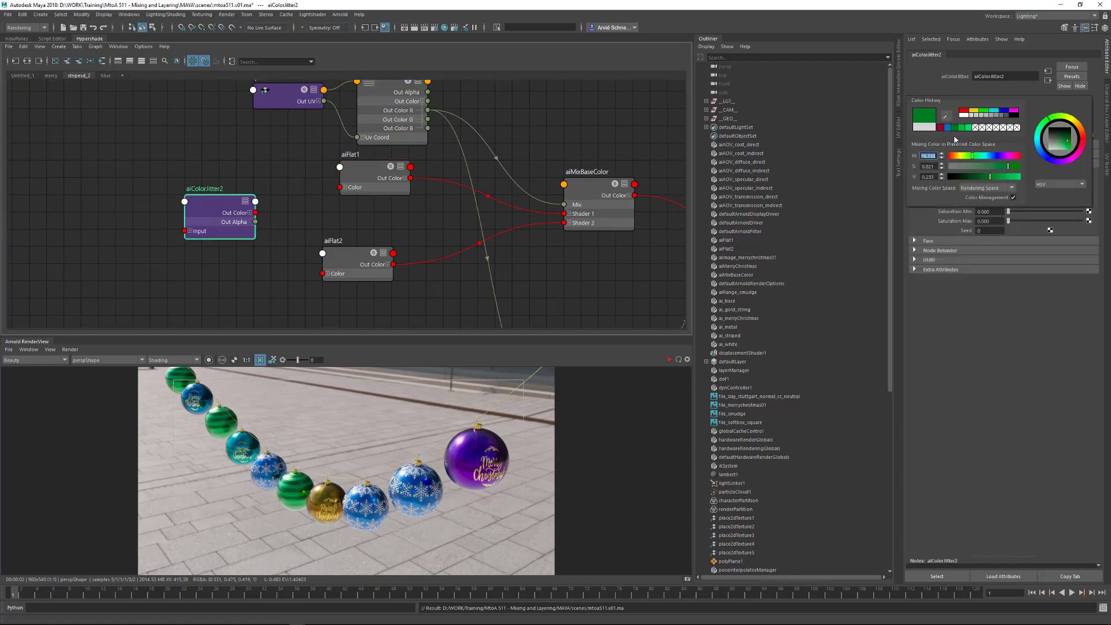
left_click(311, 224)
Connect aiColorJitter2's Out Color to Shader 1 of aiMixBaseColor in place of aiFlat1
middle_click_drag(370, 220, 340, 226, "alt")
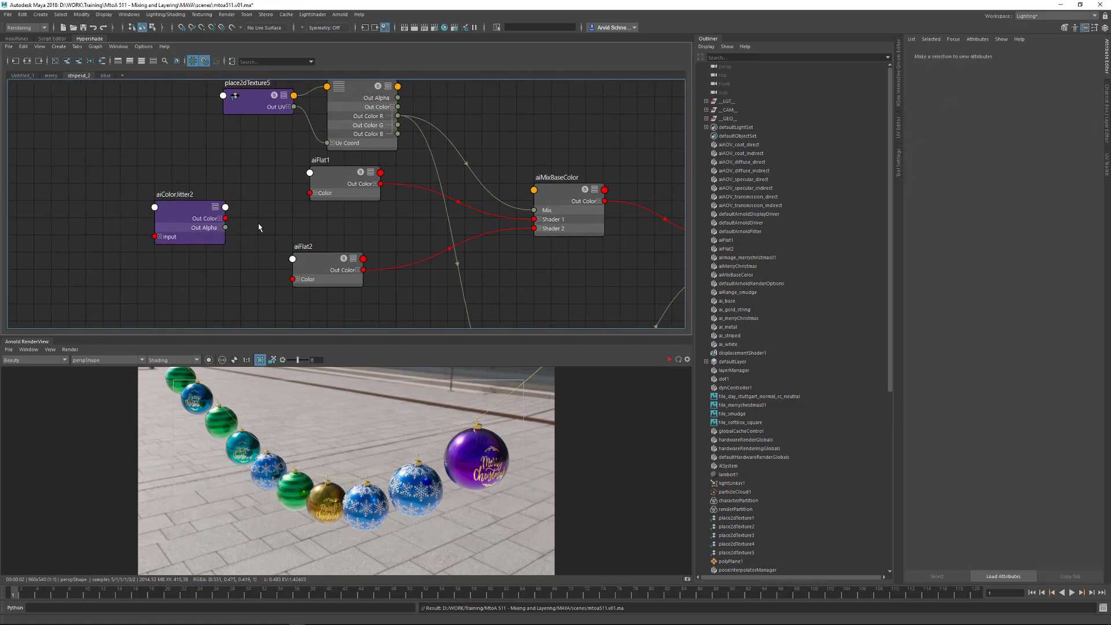
left_click_drag(224, 219, 505, 227)
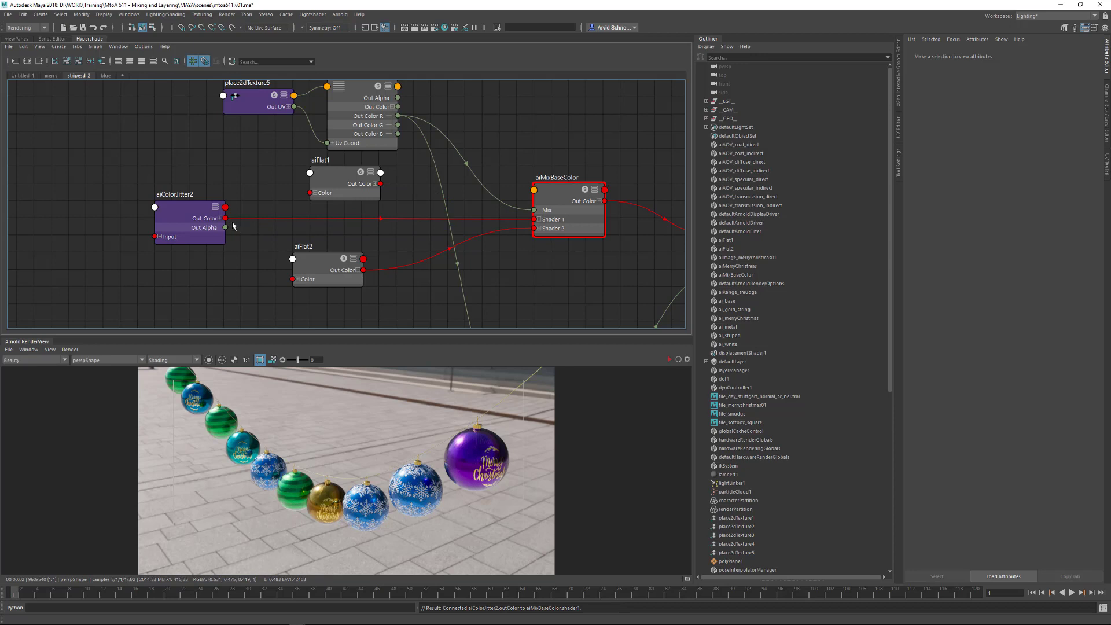
left_click_drag(226, 218, 231, 299)
Move aiFlat2 out of the way and create an aiColorCorrect node between the color jitter and aiMixBaseColor
left_click_drag(317, 269, 318, 333)
left_click(327, 264)
key("Tab")
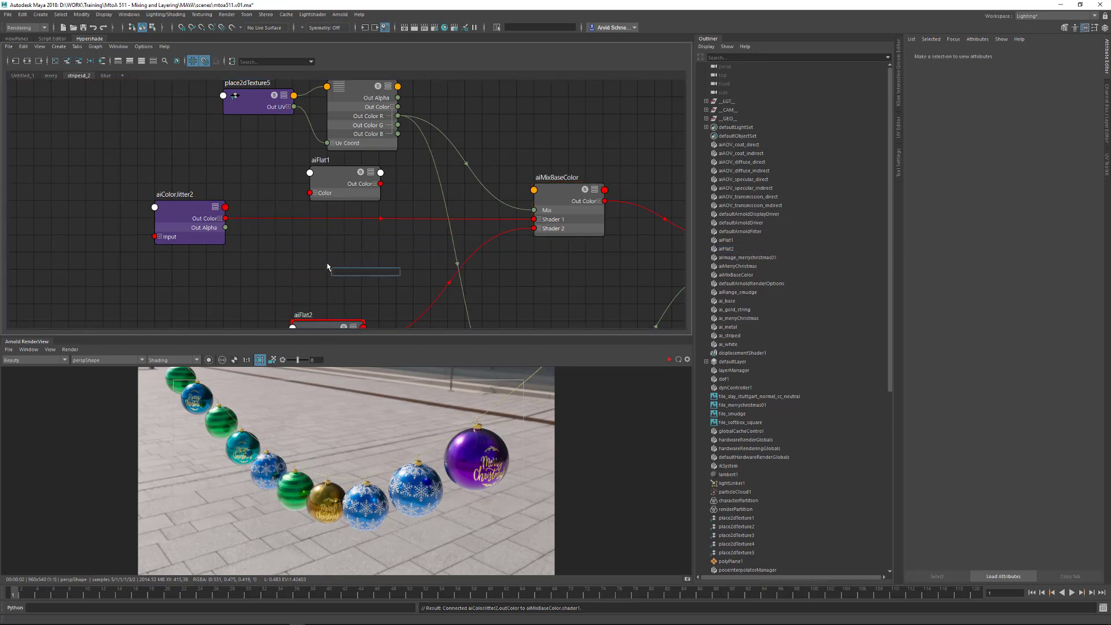
type("aico")
key("Down")
key("Down")
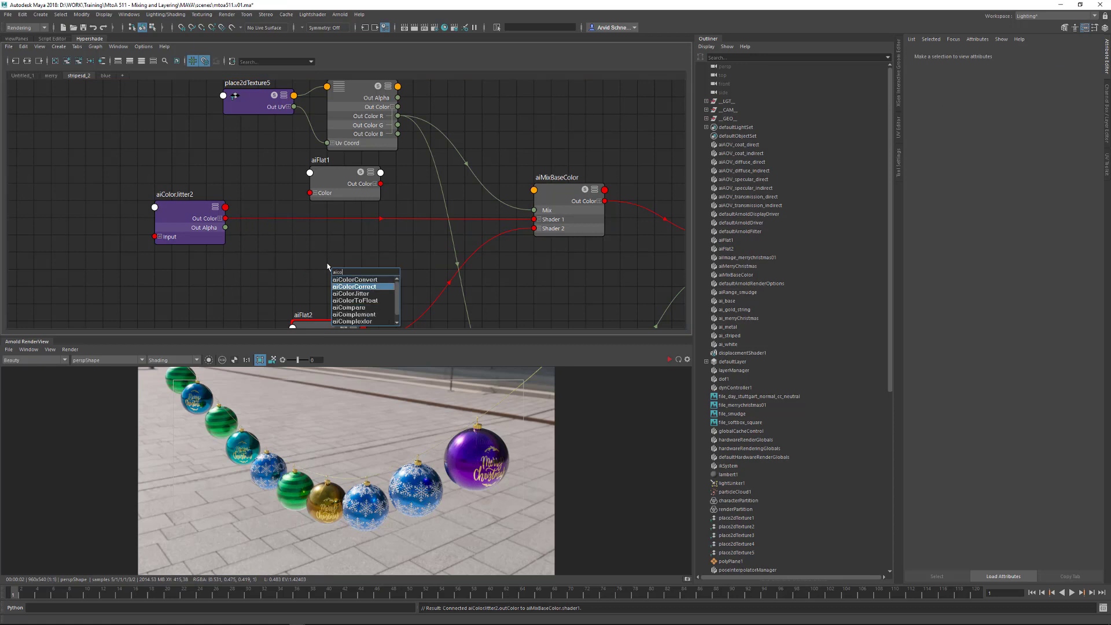
key("Return")
left_click_drag(367, 283, 362, 246)
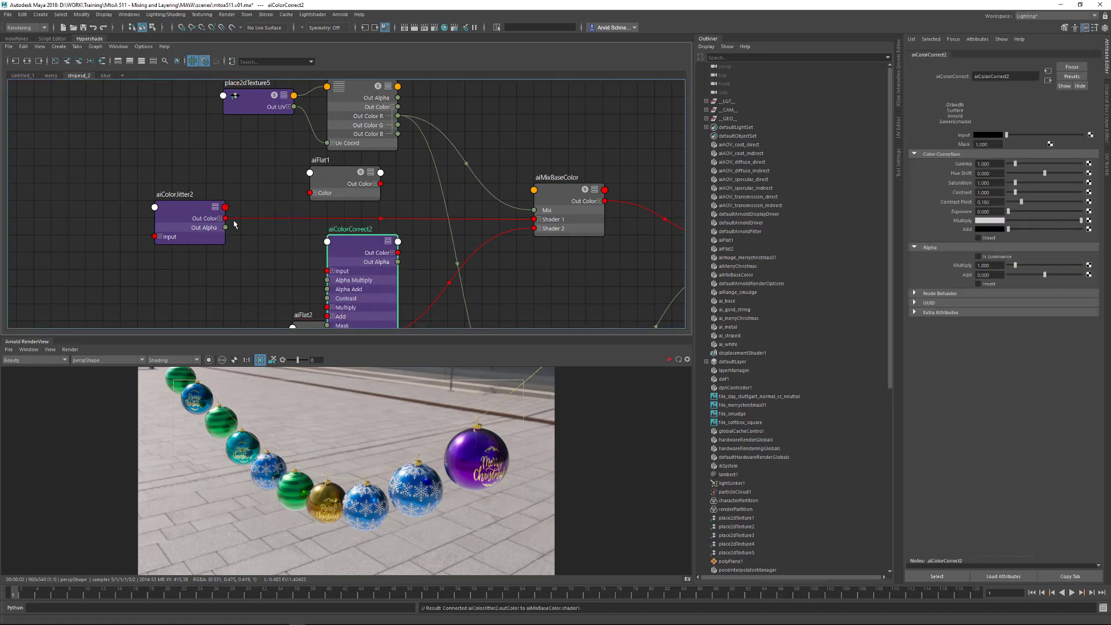
Route the color jitter through aiColorCorrect2 into Shader 2 of aiMixBaseColor and darken the color correct's Multiply to gray
left_click_drag(226, 219, 328, 271)
left_click_drag(398, 253, 534, 228)
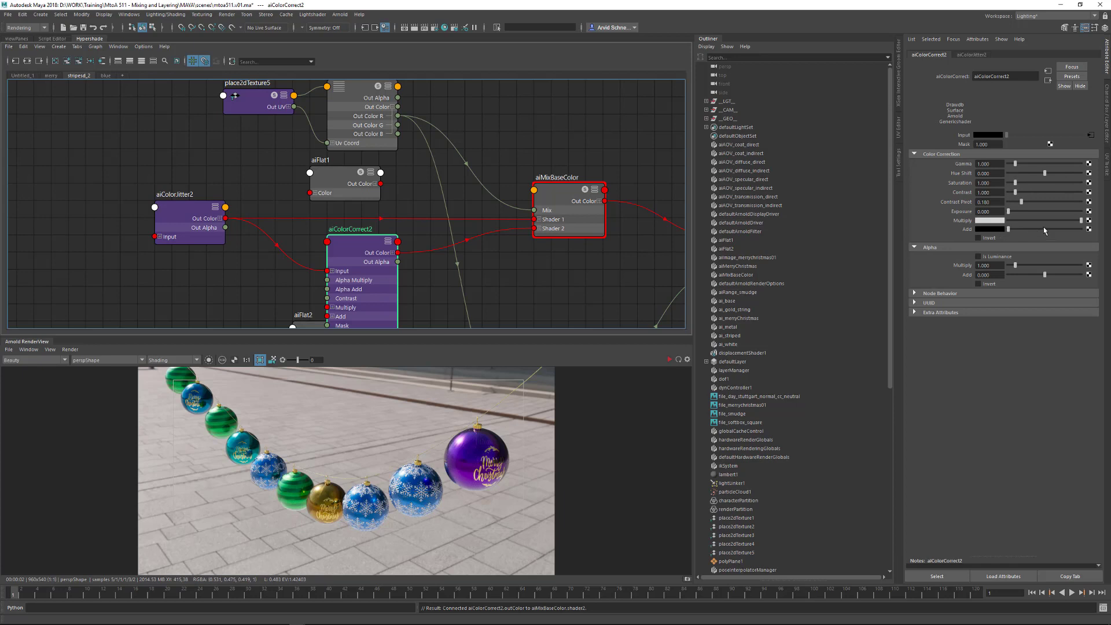
left_click_drag(1066, 220, 1054, 225)
Start the interactive render and set aiColorJitter2's Object Hue Min to -1, Hue Max to 1 and Seed to 5
left_click(669, 360)
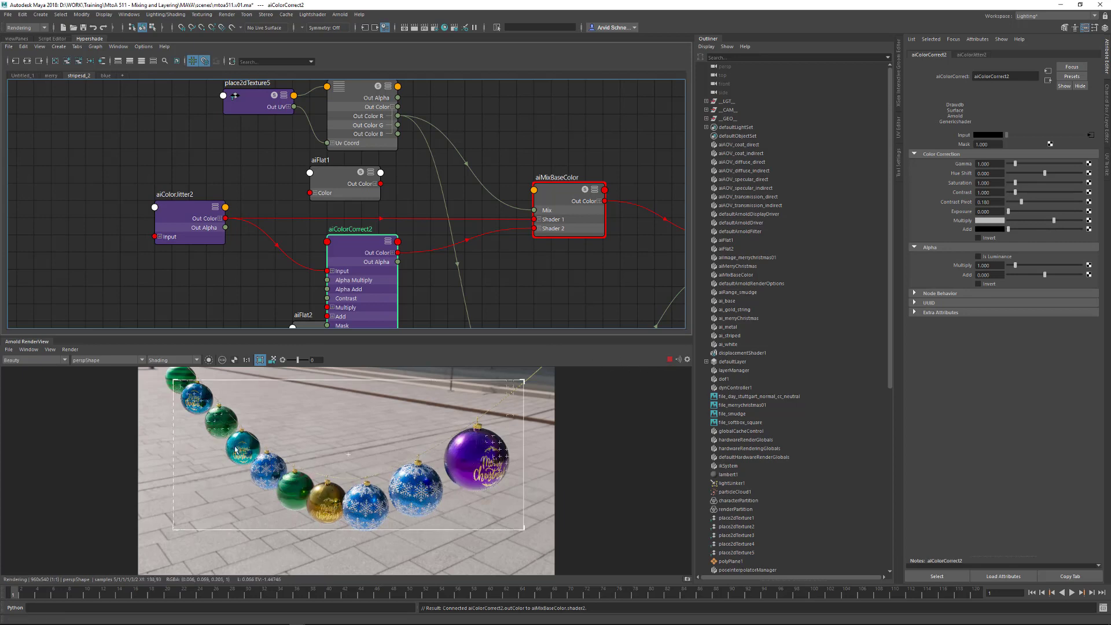
left_click(187, 214)
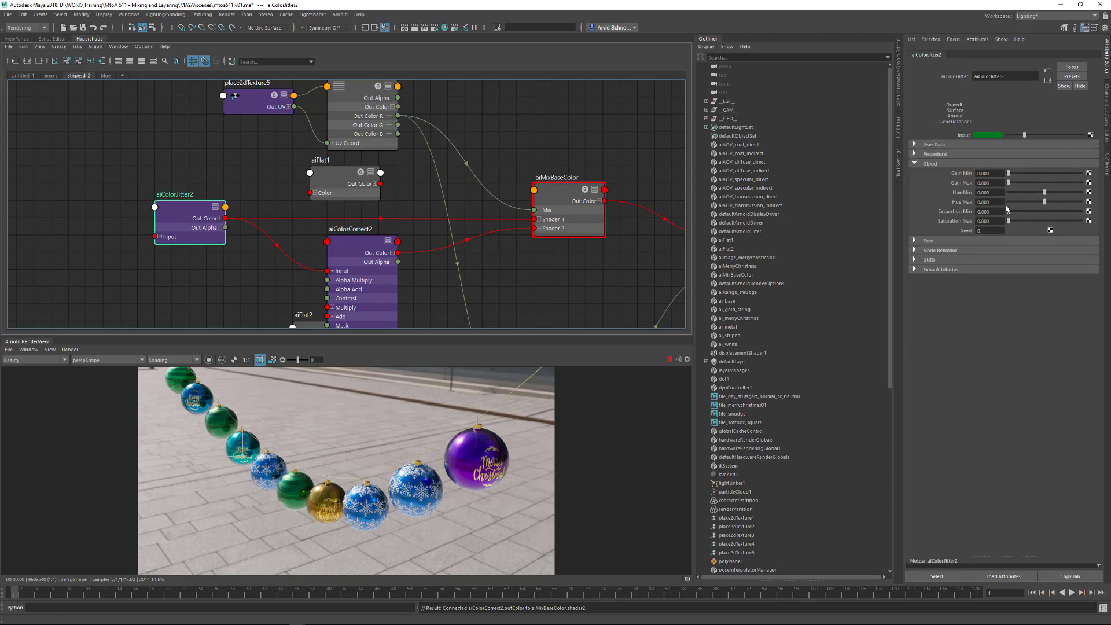
left_click_drag(1062, 206, 1009, 192)
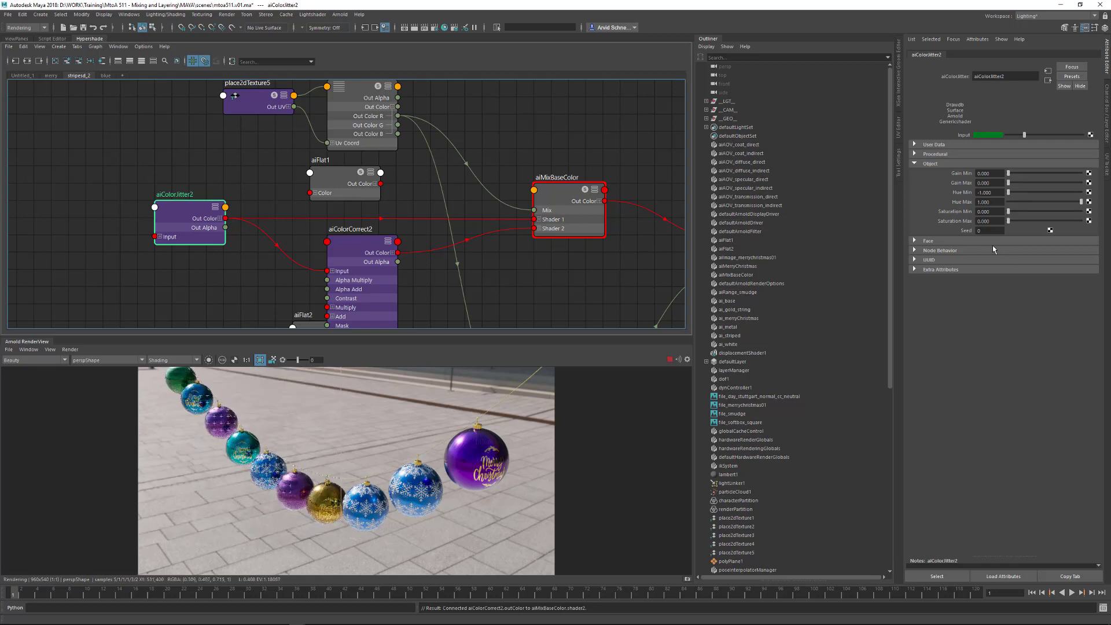
left_click(993, 230)
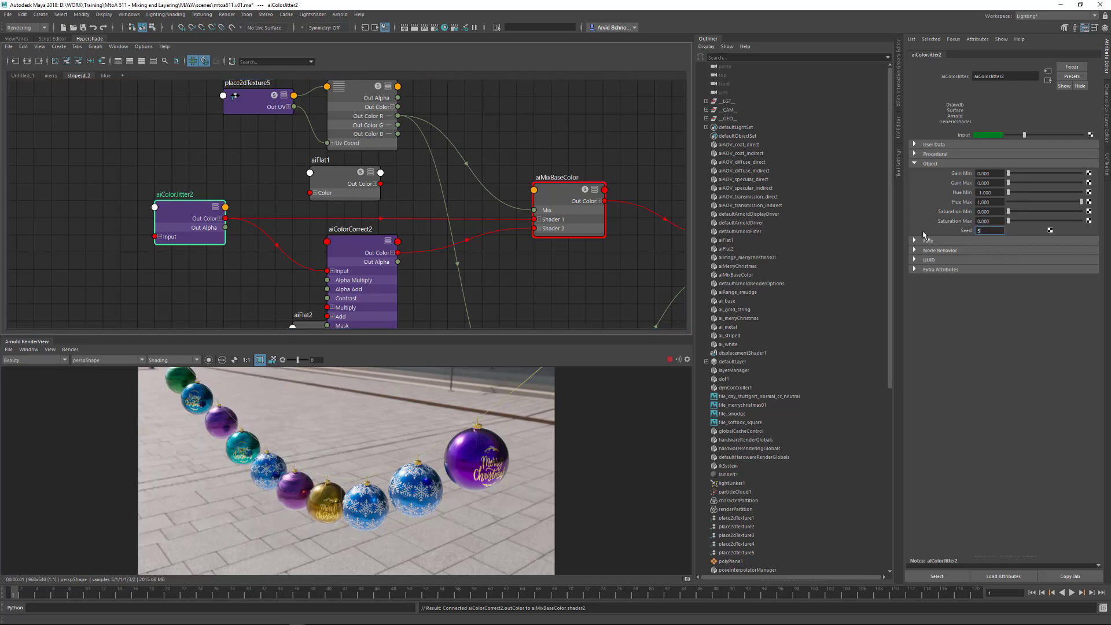
type("5")
key("Return")
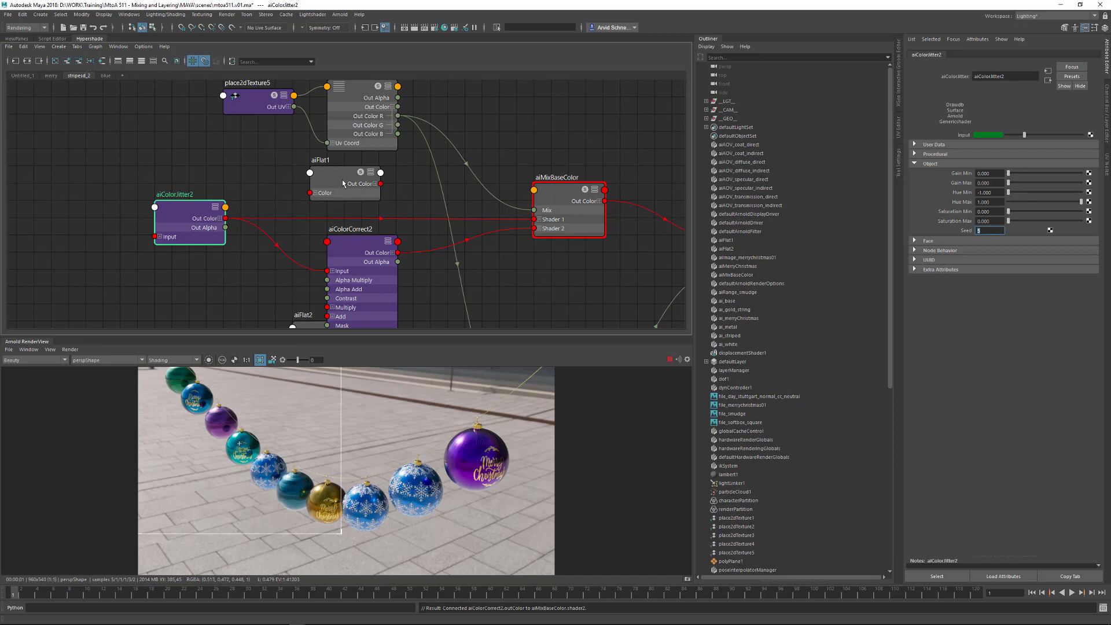
Move aiColorCorrect2 closer to the jitter's connection line and fine-tune its Multiply to a slightly darker gray
left_click_drag(371, 275, 372, 259)
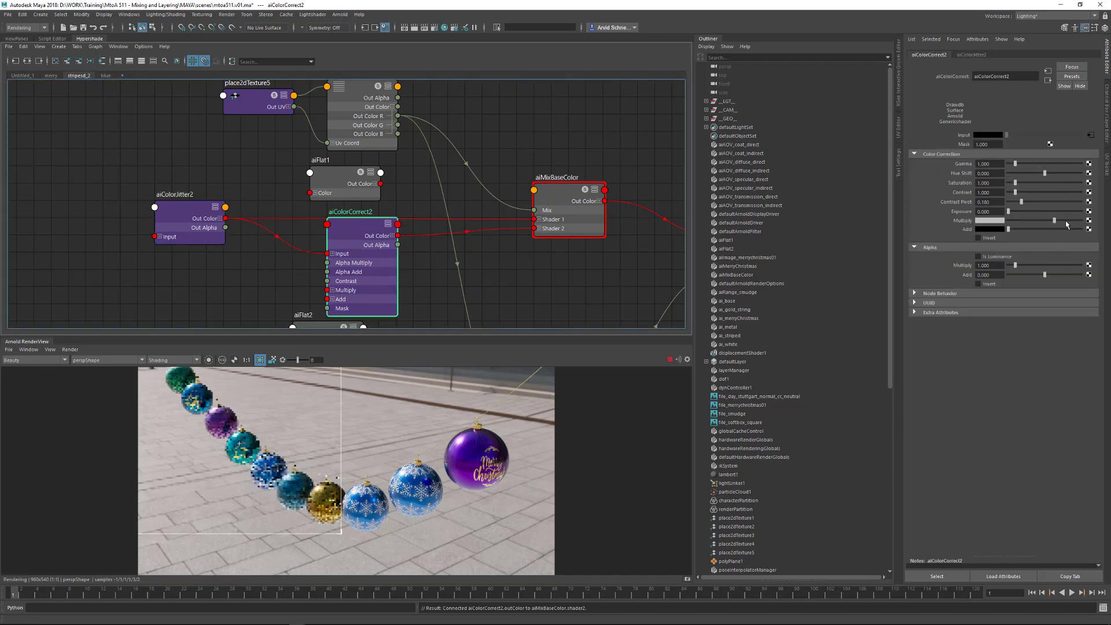
left_click_drag(1067, 225, 1090, 225)
left_click_drag(1020, 219, 1051, 220)
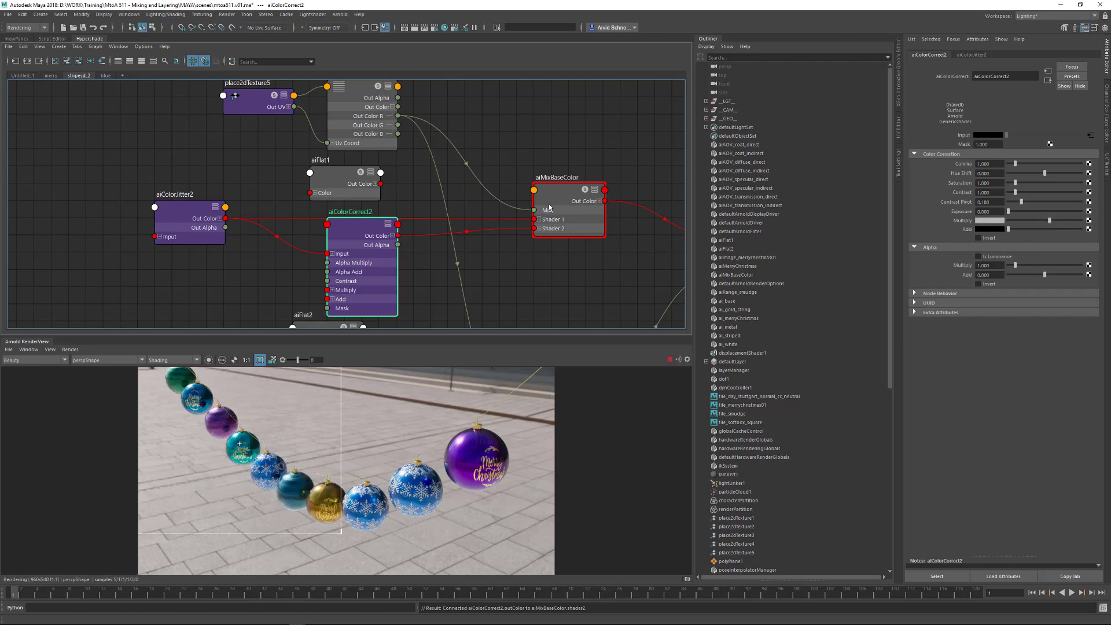
Deselect the nodes and open the blue ornament's shader graph
left_click(221, 111)
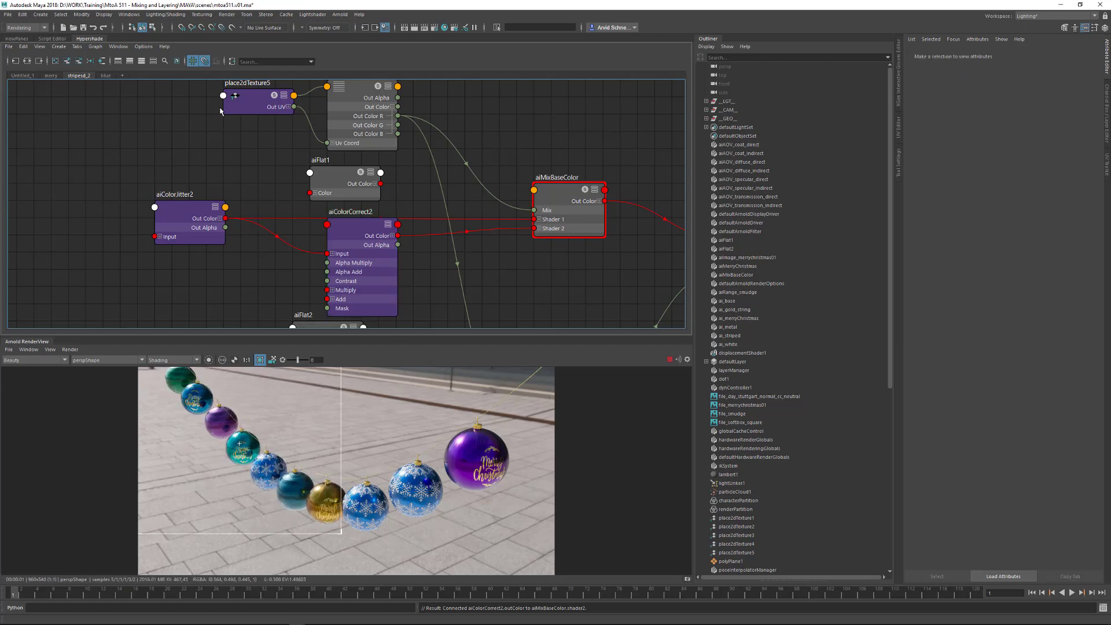
left_click(106, 75)
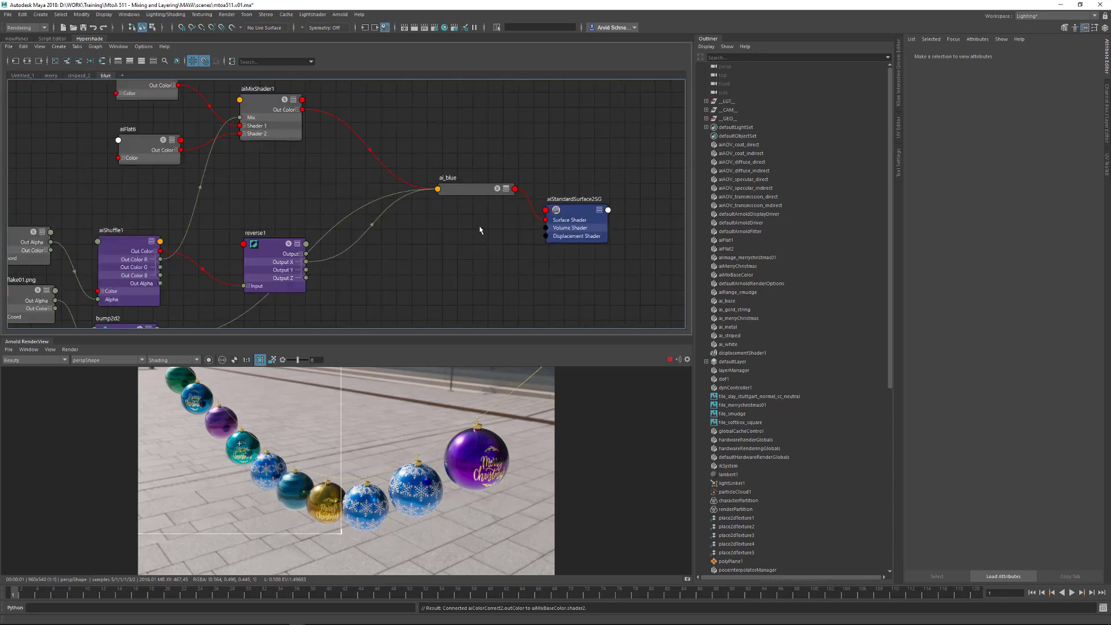
Show all attributes of the ai_blue node and insert a new aiColorJitter node between aiMixShader1 and ai_blue's Base Color
scroll(492, 218, "down", 3)
left_click(479, 198)
key("3")
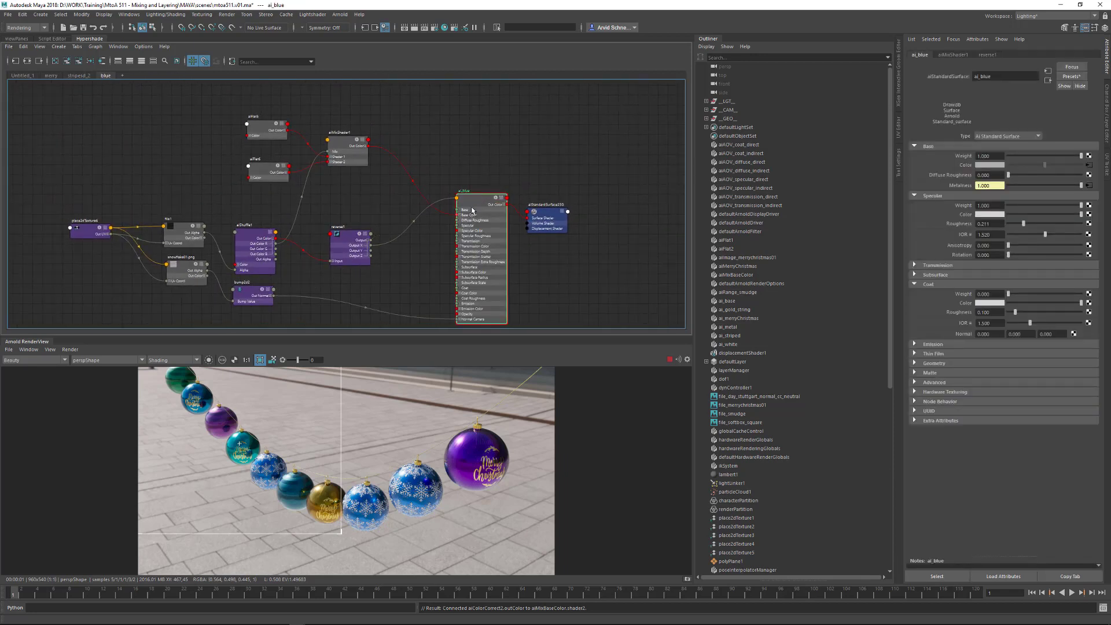
scroll(396, 206, "up", 4)
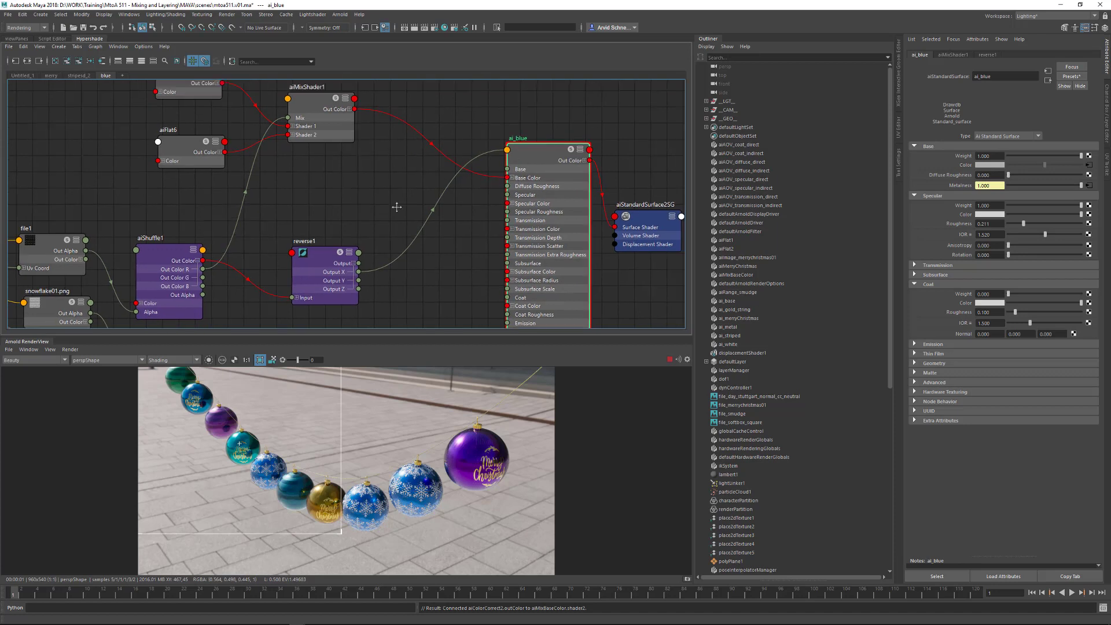
middle_click_drag(396, 207, 428, 316, "alt")
left_click_drag(552, 152, 481, 145)
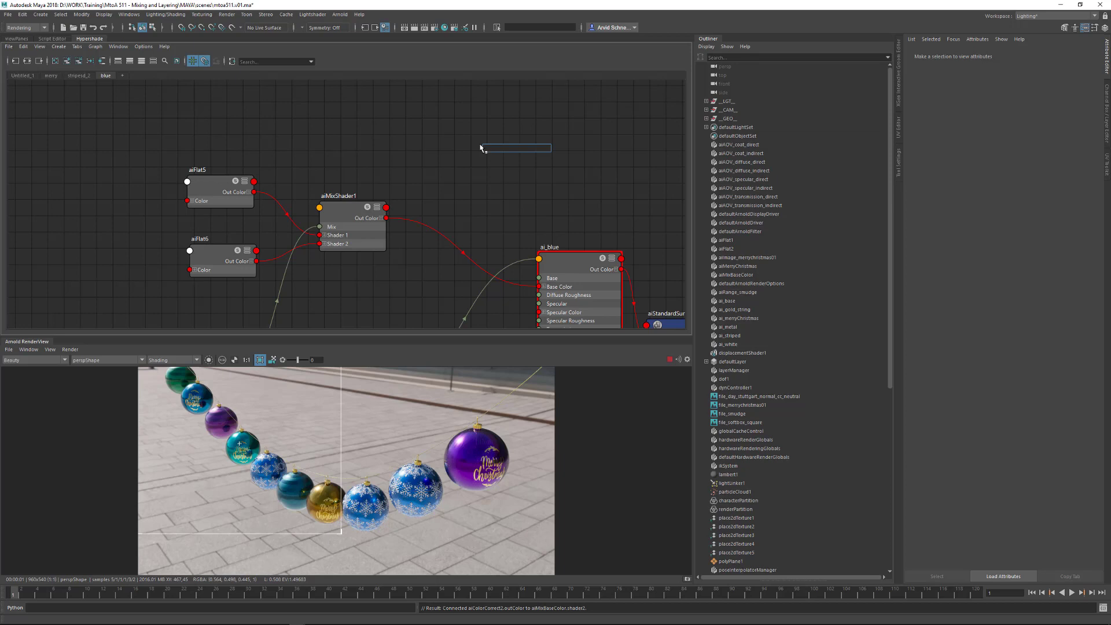
type("ai")
key("Return")
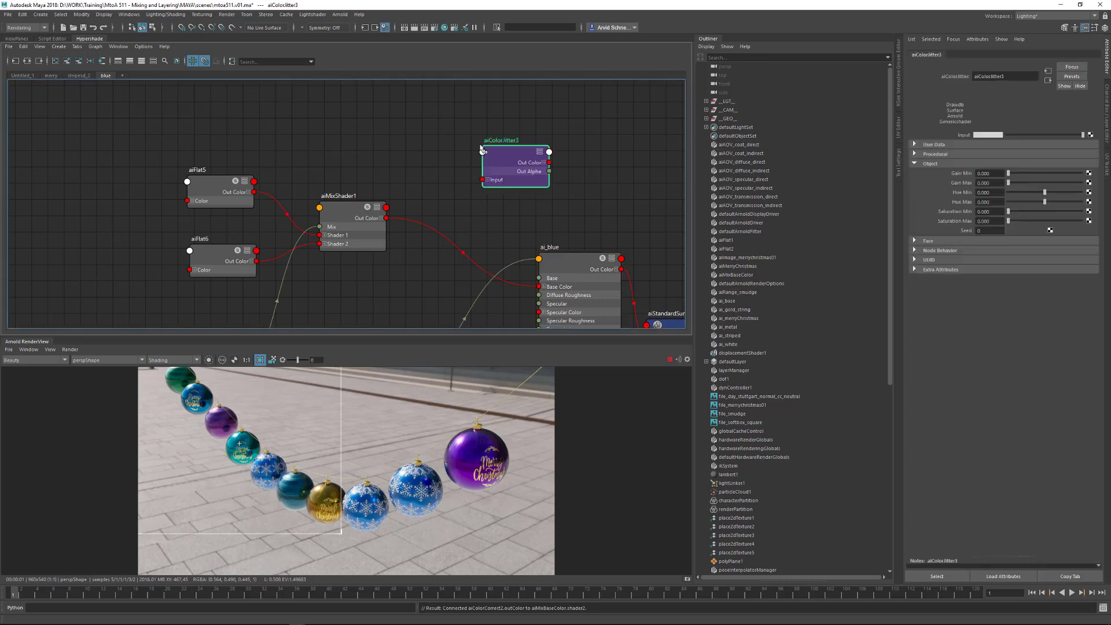
left_click_drag(386, 218, 539, 286)
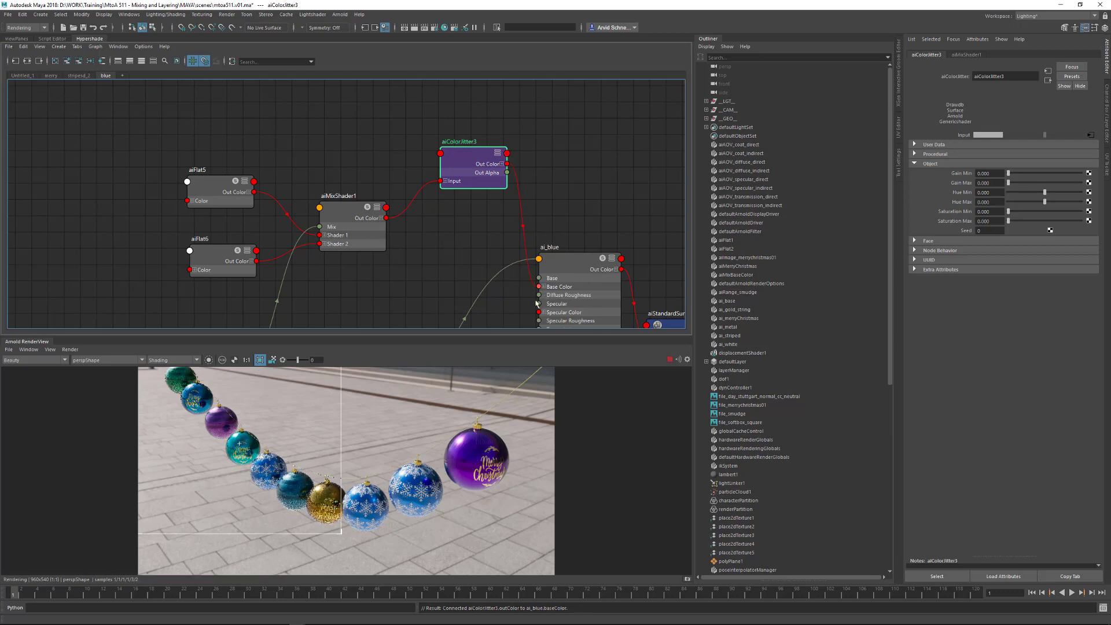
Draw a render region over the nearer snowflake ornaments and set aiColorJitter3's Object Hue Min to -1 and Hue Max to 0.614
left_click(337, 552)
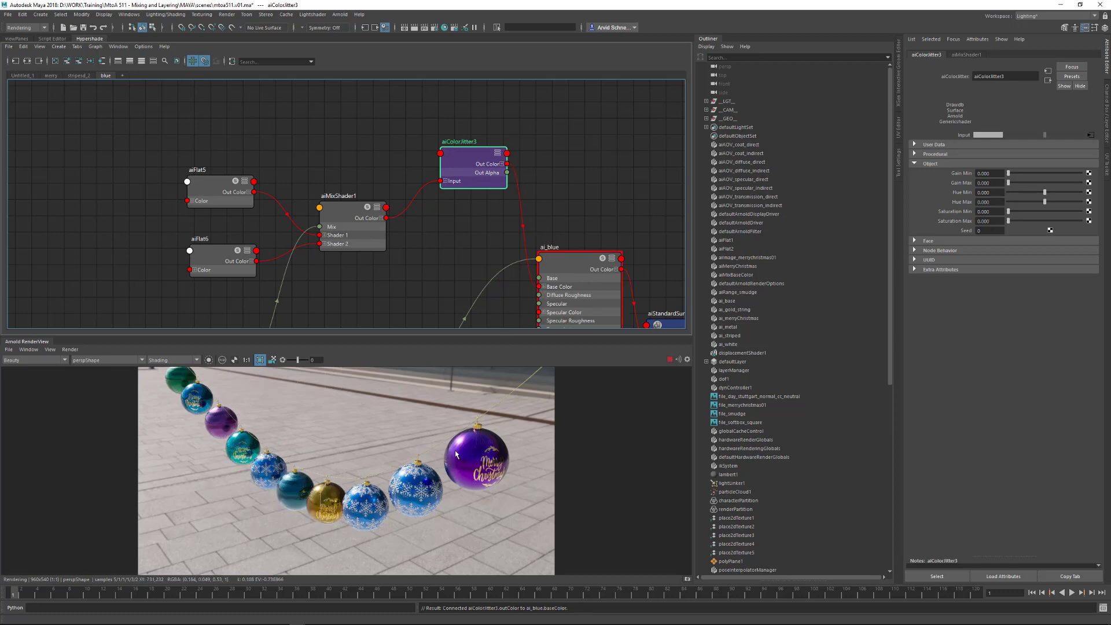
left_click_drag(456, 455, 319, 546)
left_click_drag(443, 153, 440, 161)
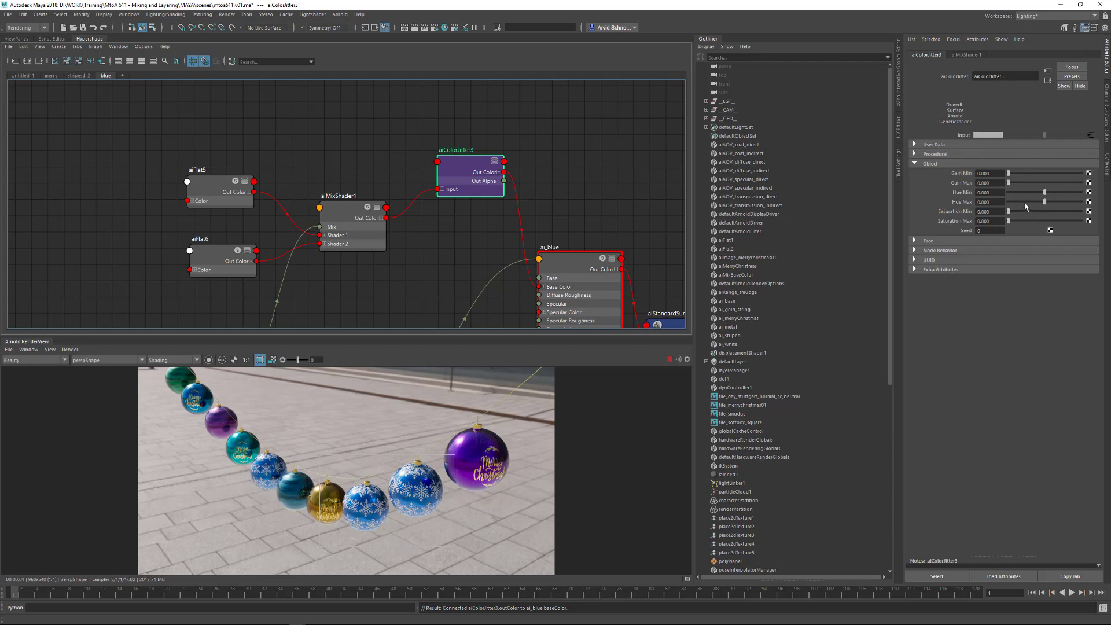
left_click(1007, 193)
left_click_drag(1008, 194, 1004, 194)
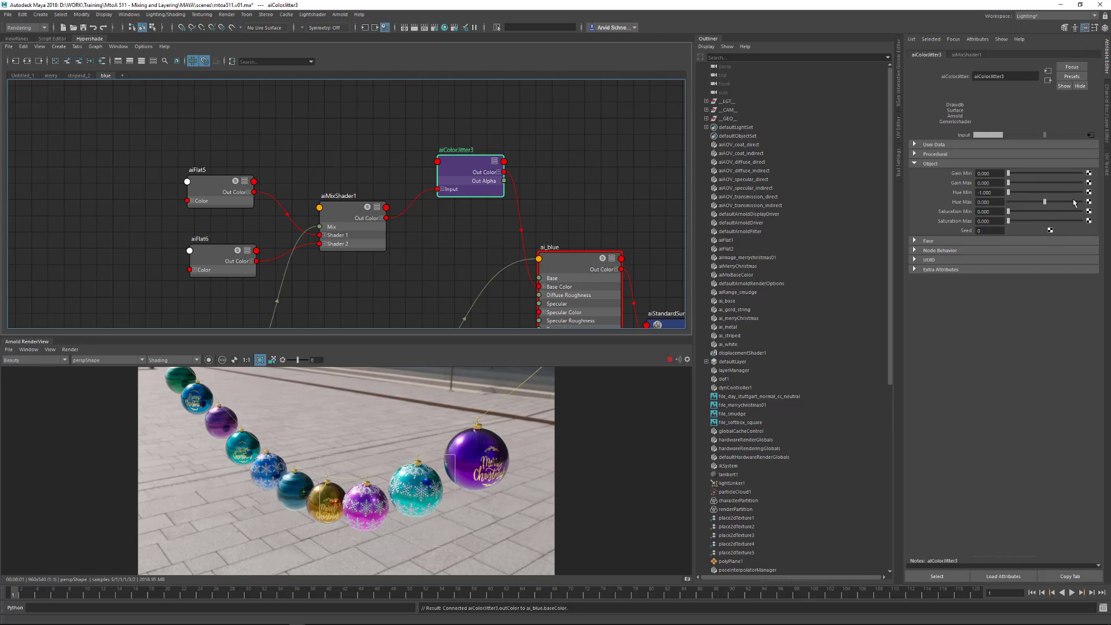
left_click_drag(1074, 202, 1067, 202)
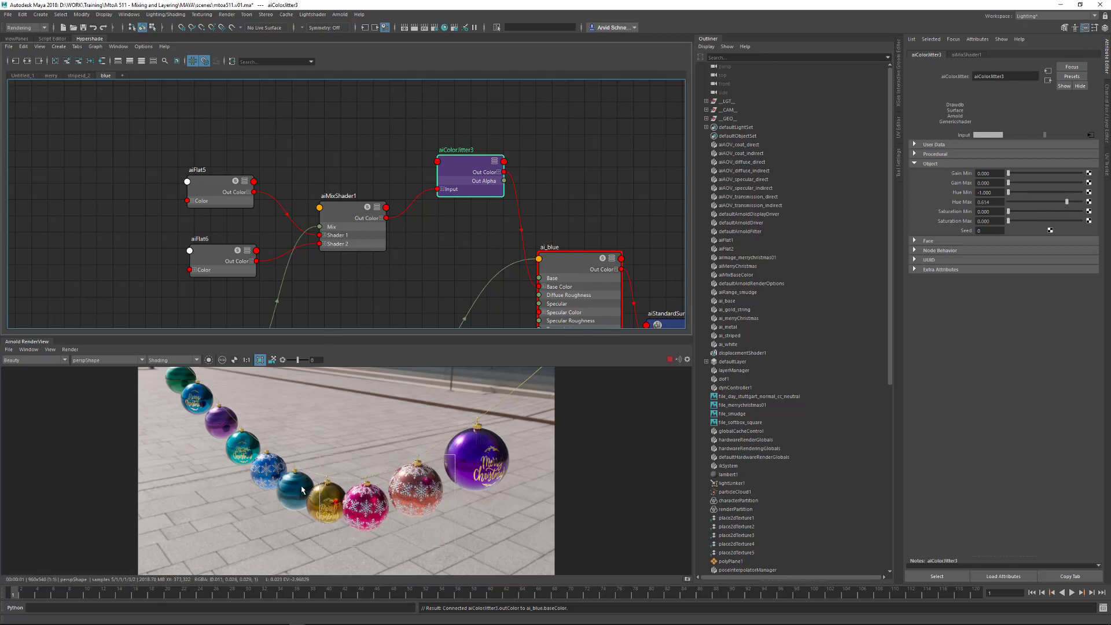
With the striped shader's graph open, enlarge the render view and switch its camera to mainShape
left_click(81, 76)
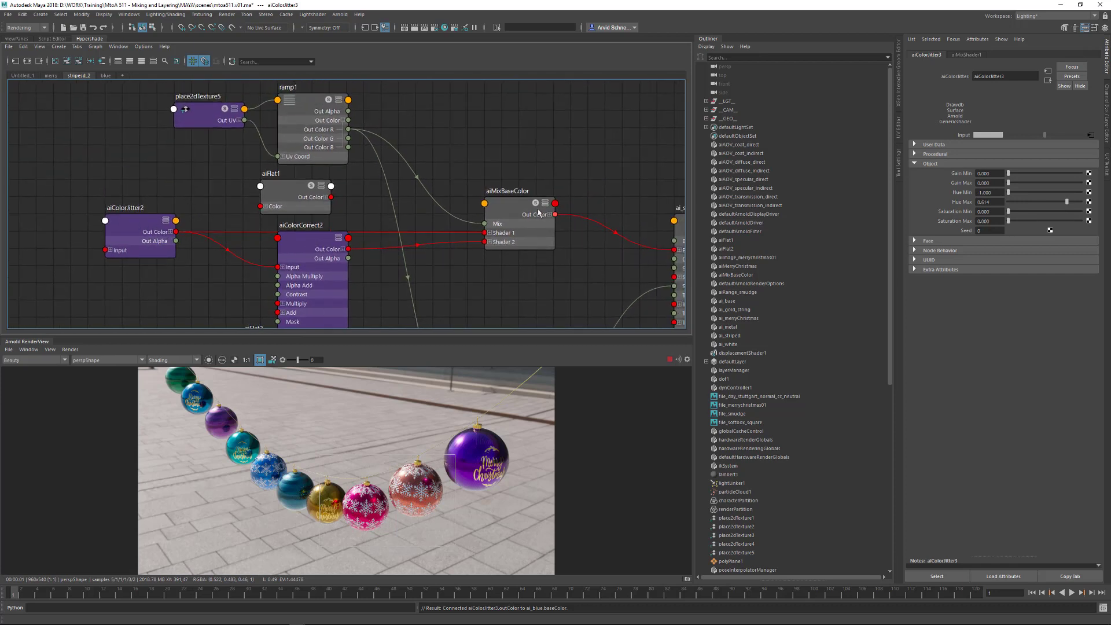
middle_click_drag(488, 166, 379, 145, "alt")
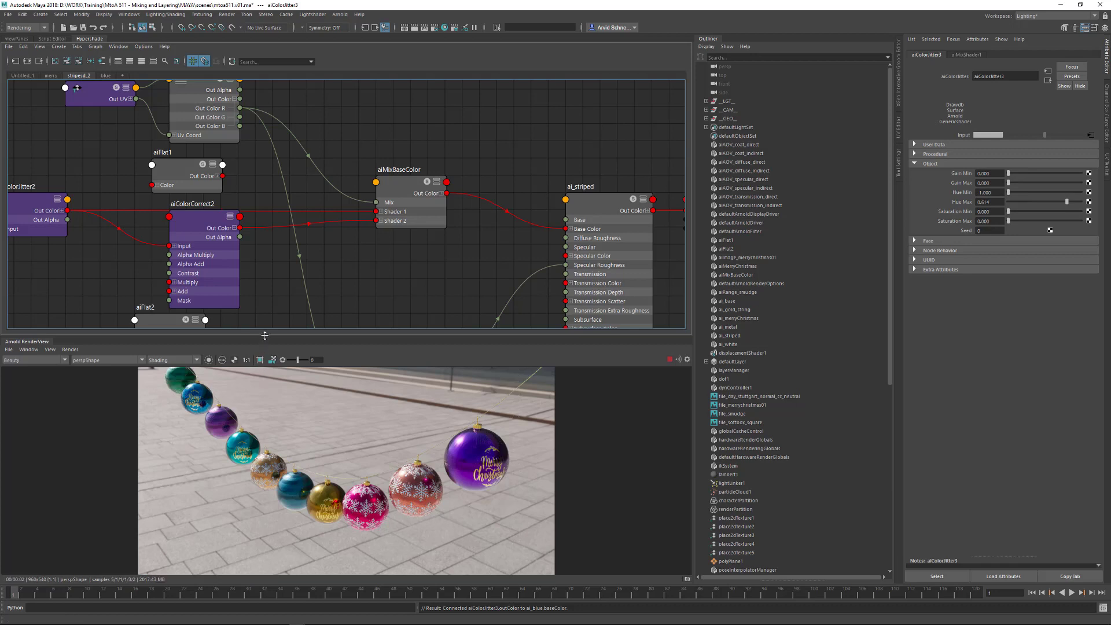
left_click_drag(263, 335, 261, 261)
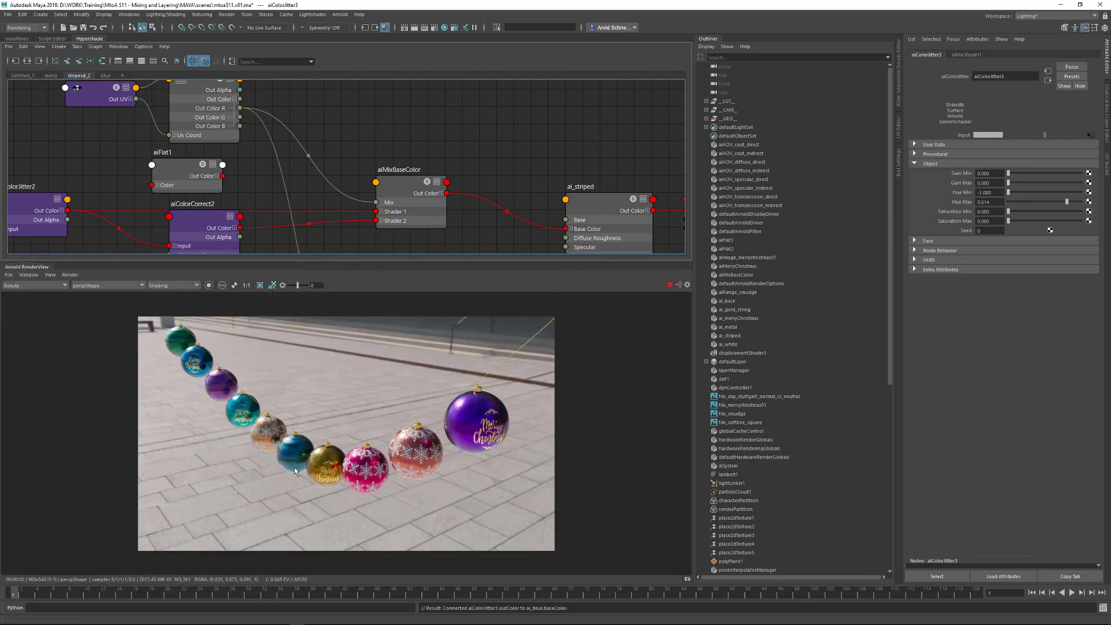
middle_click_drag(359, 185, 414, 142, "alt")
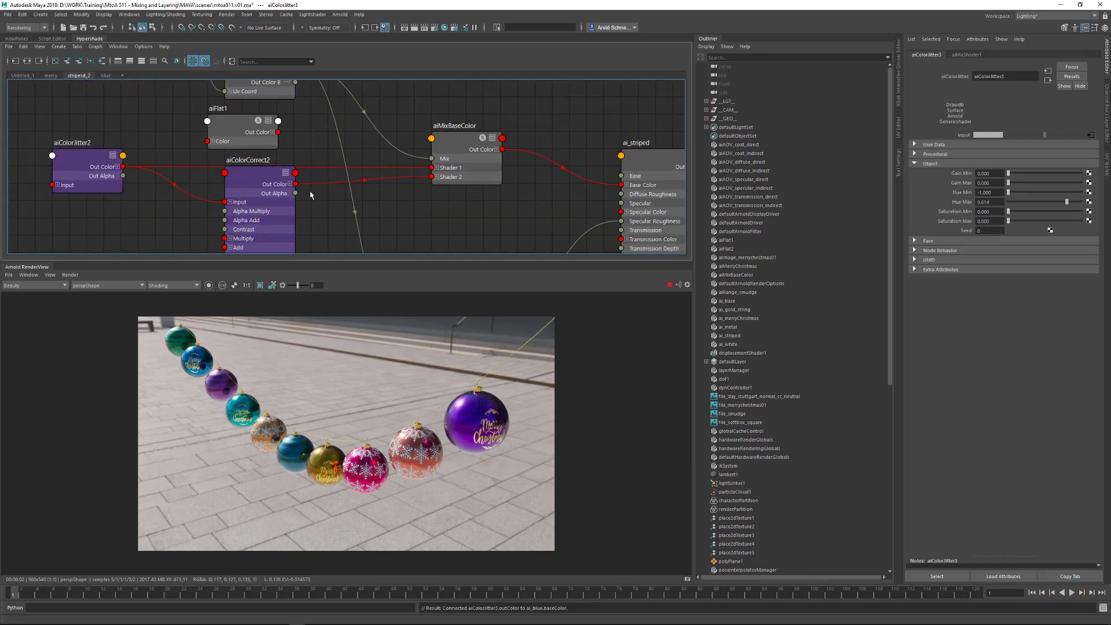
middle_click_drag(567, 219, 506, 172, "alt")
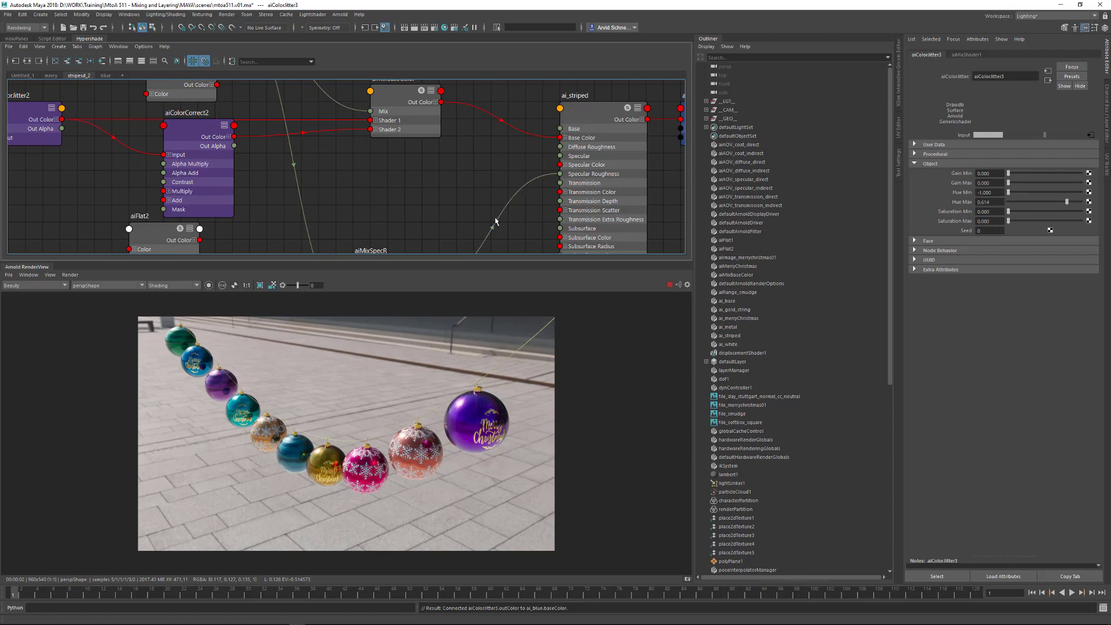
left_click(123, 286)
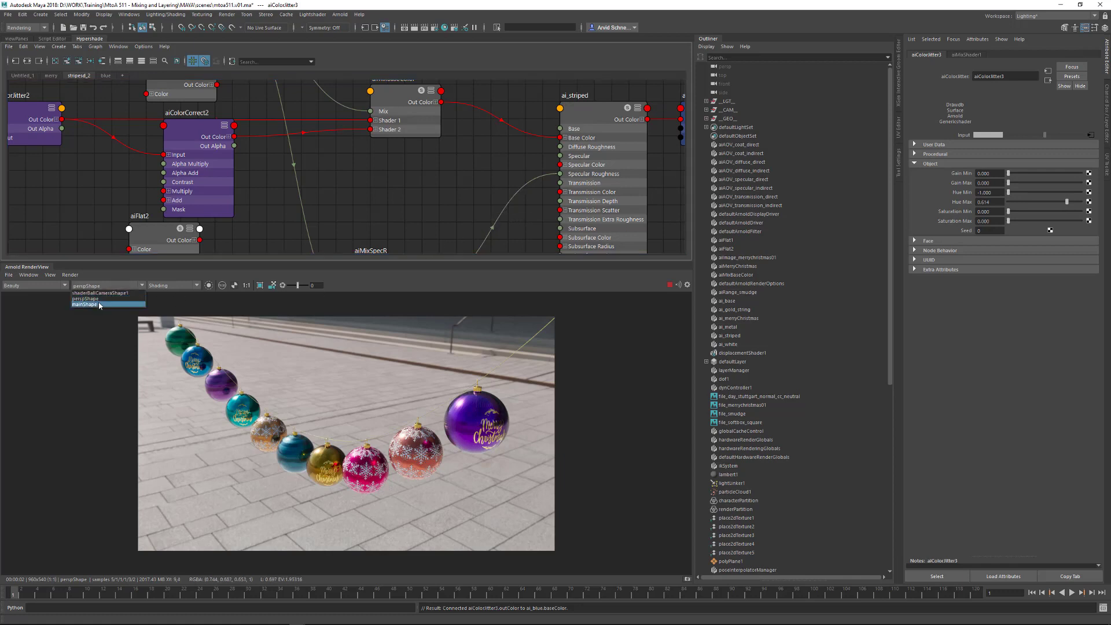
left_click(97, 305)
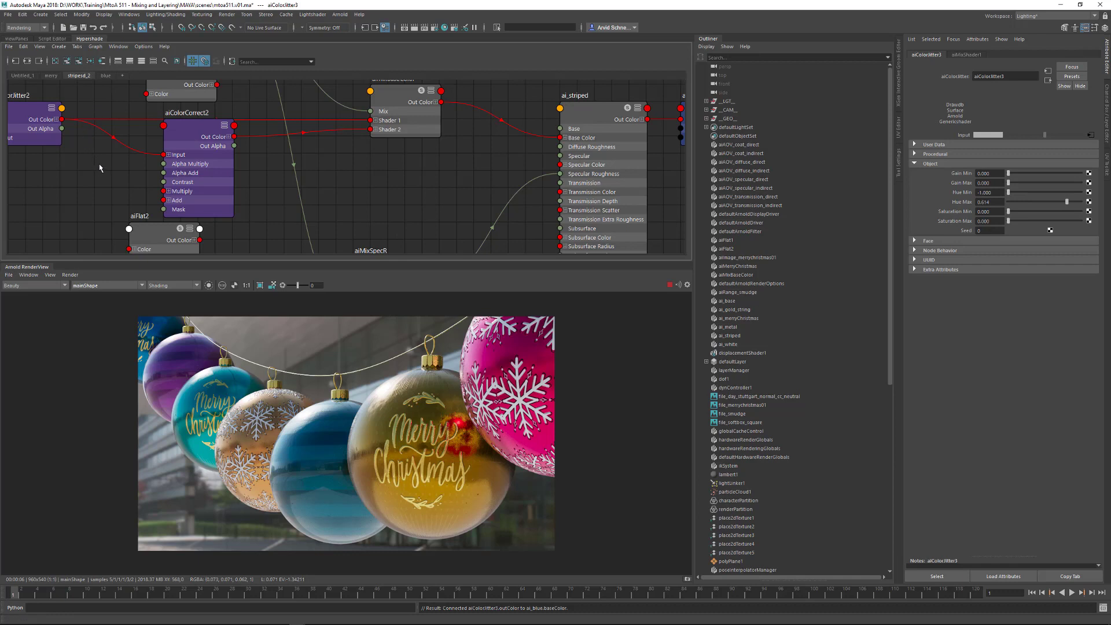
Adjust the Bump Depth of bump2d2 in the blue shader's graph and check it with a render region over the pink snowflake ornament
left_click(501, 355)
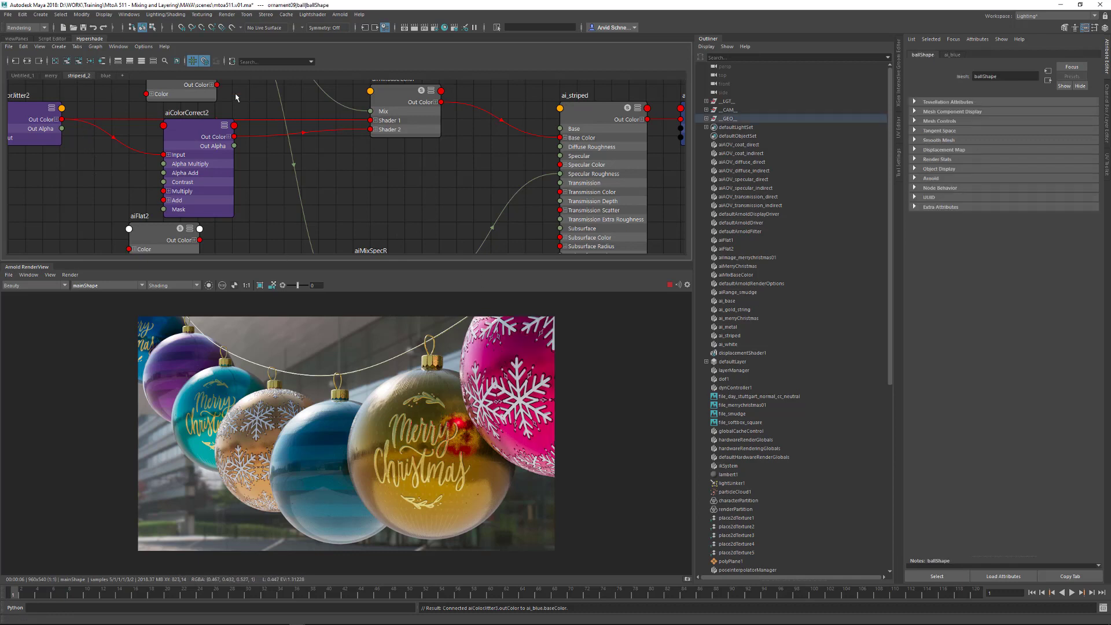
left_click(105, 76)
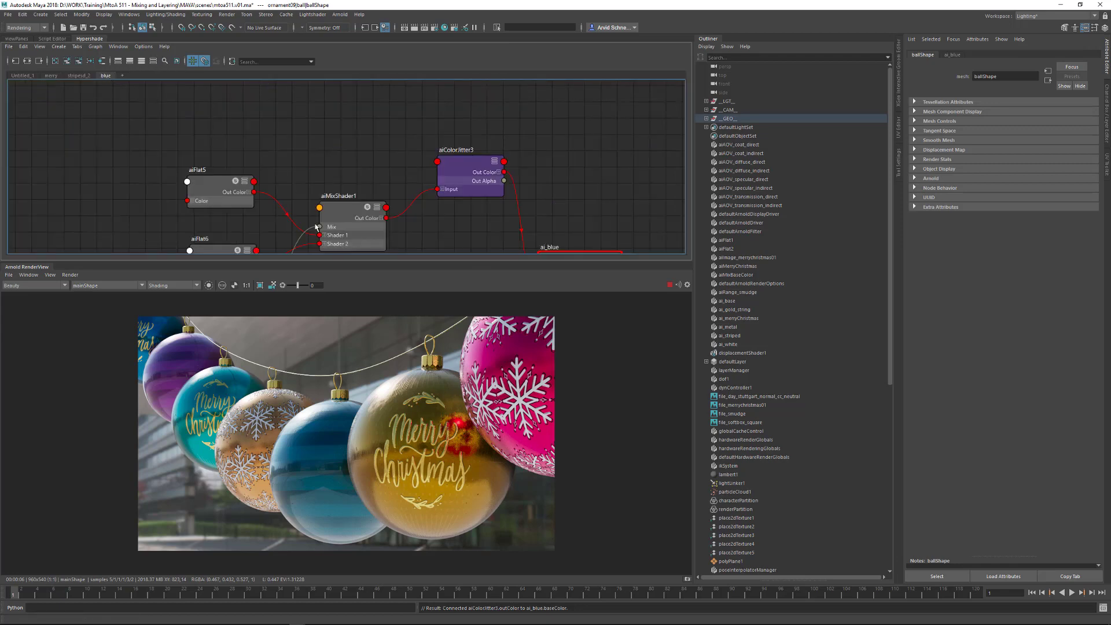
scroll(286, 80, "up", 3)
scroll(285, 80, "down", 4)
left_click(215, 197)
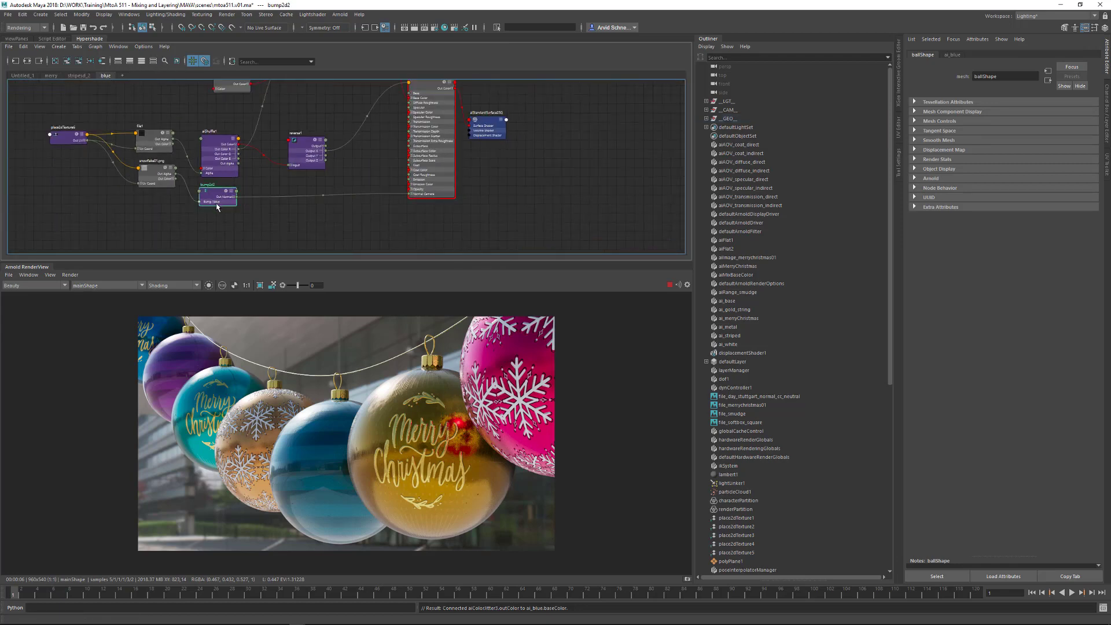
left_click_drag(984, 151, 1019, 152)
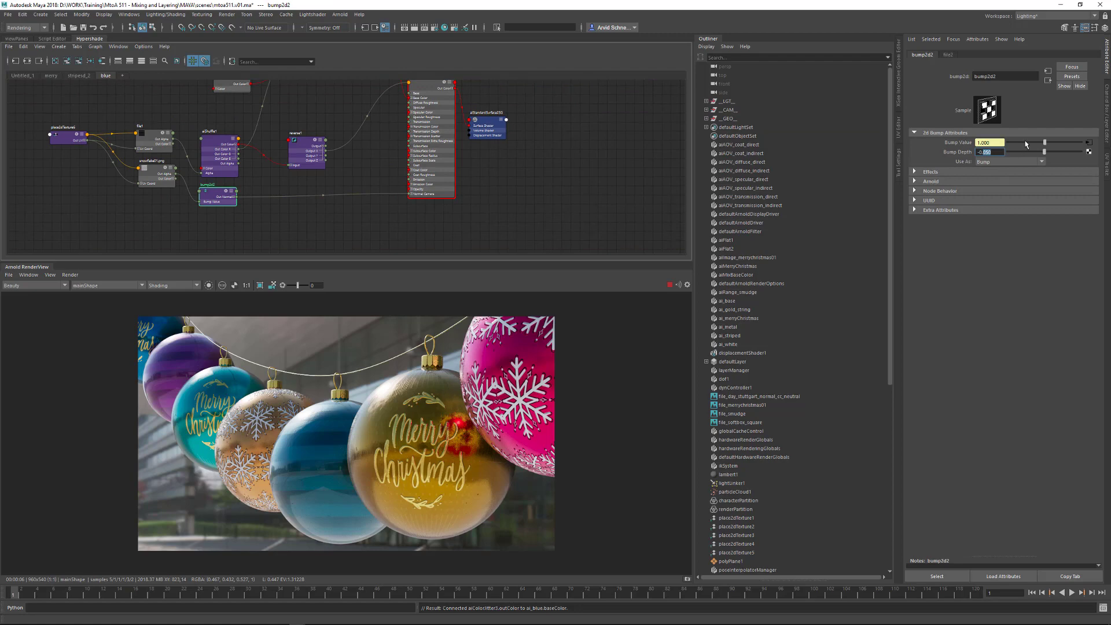
key("Return")
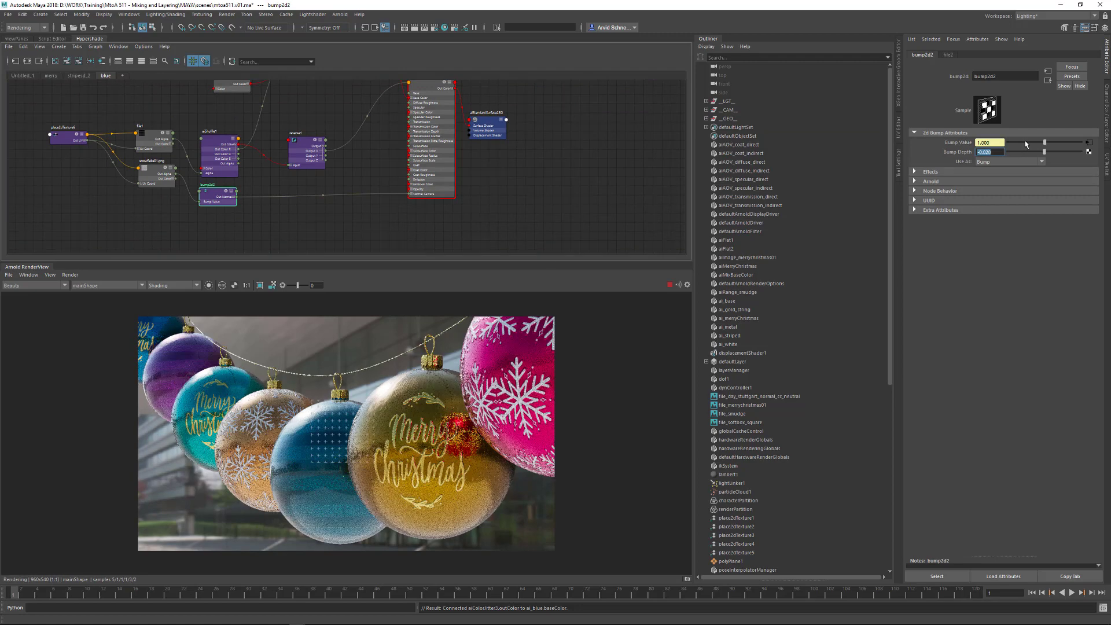
left_click_drag(507, 389, 556, 332)
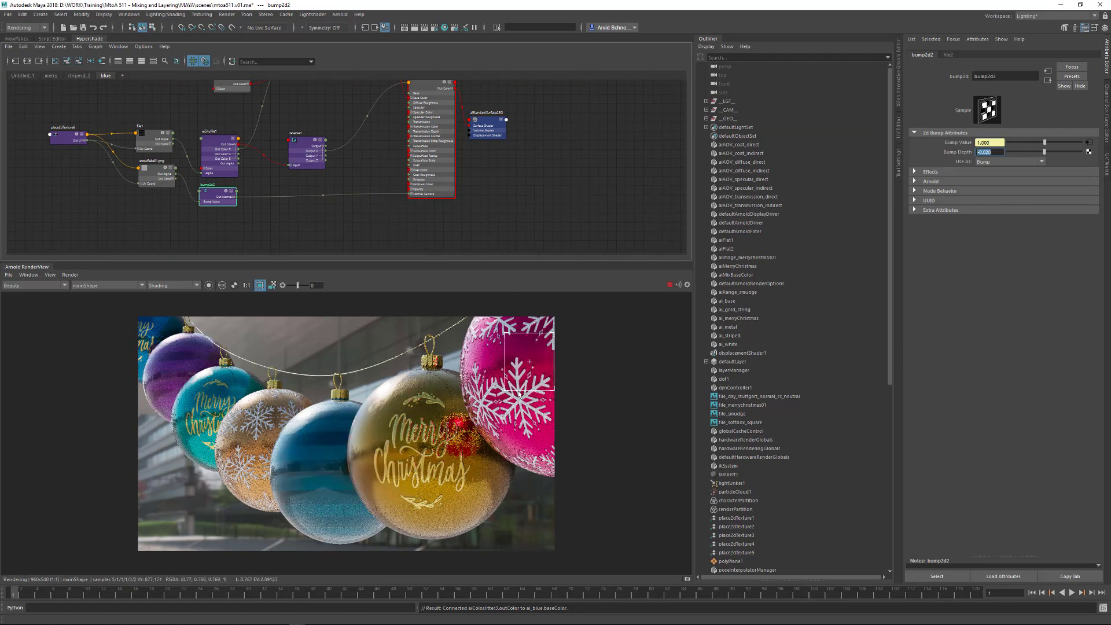
left_click(381, 350)
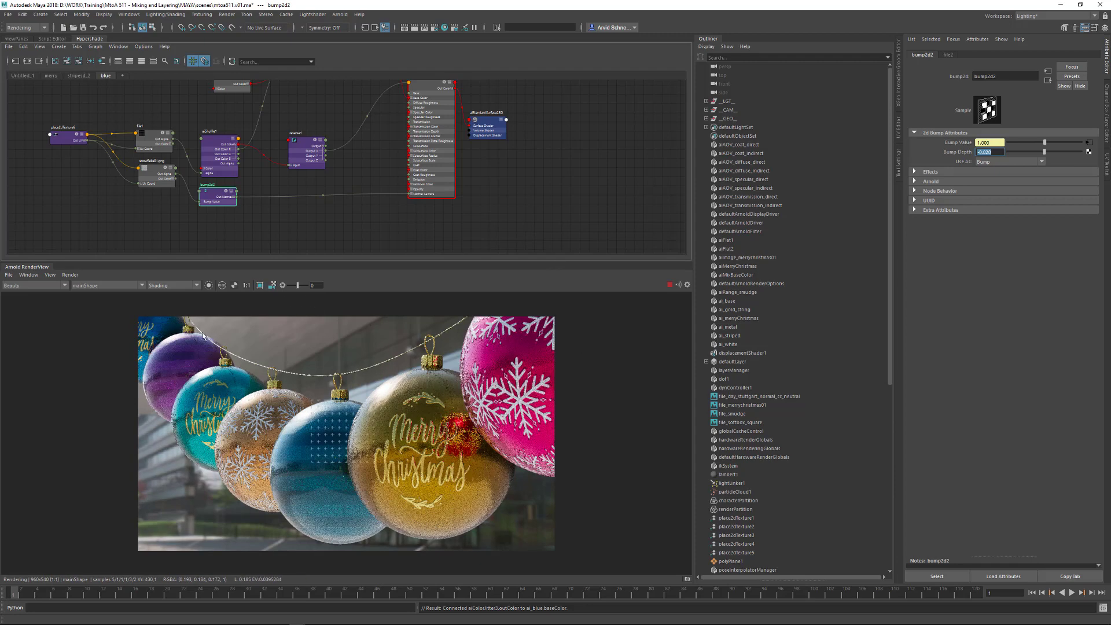
Disable the Ignore Depth of Field override in the render settings' diagnostics and close the dialog
left_click(434, 28)
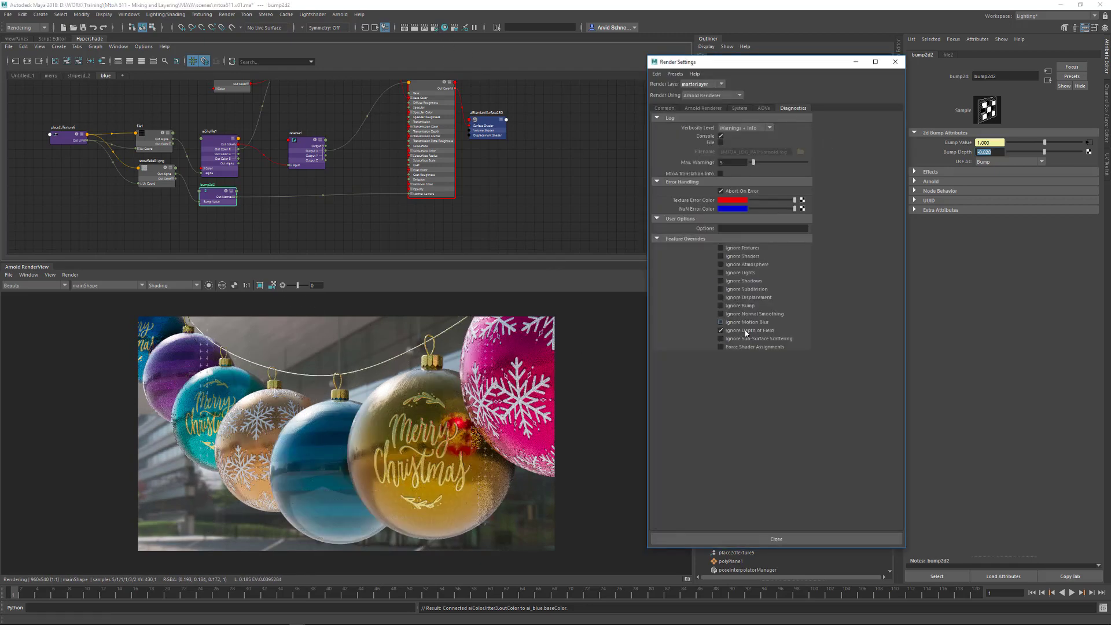
left_click(744, 330)
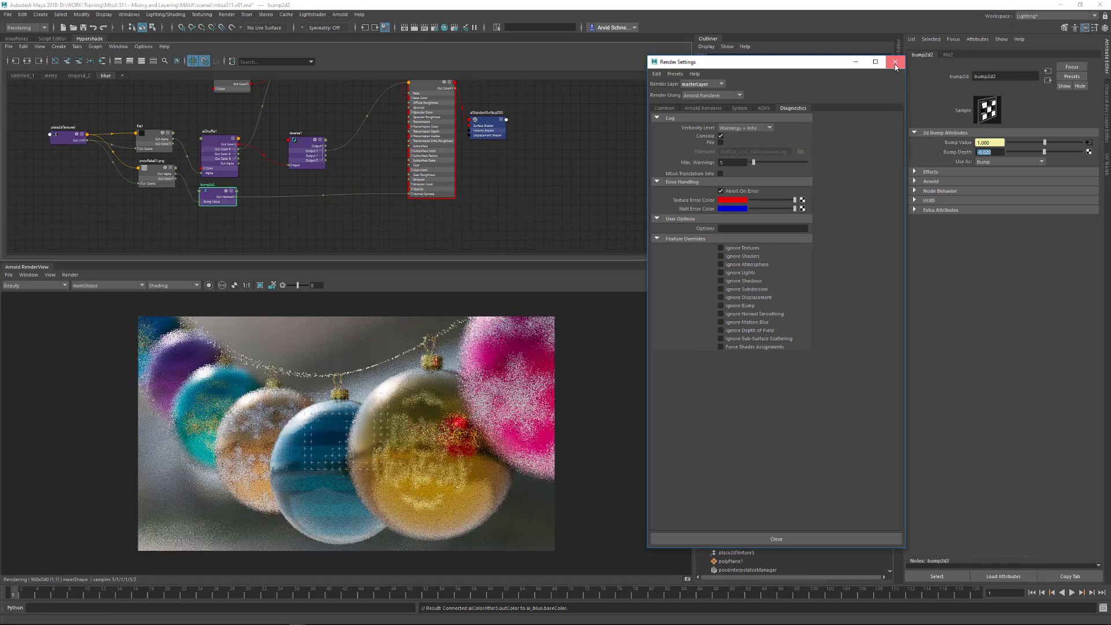
left_click(895, 61)
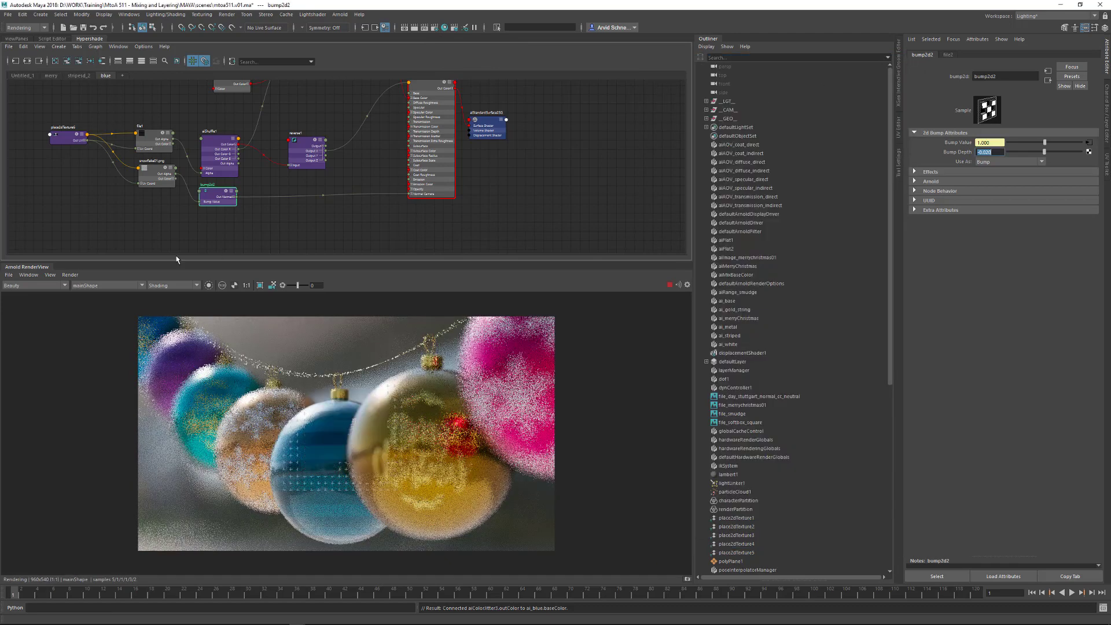
left_click(40, 275)
left_click(28, 275)
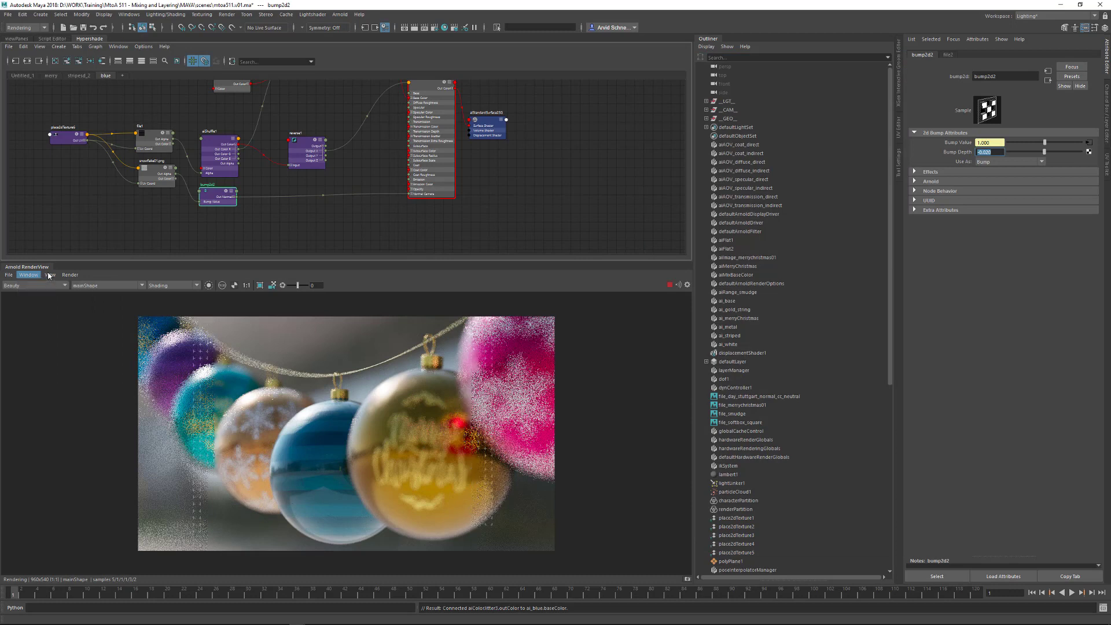
left_click(50, 275)
left_click(50, 275)
left_click(35, 277)
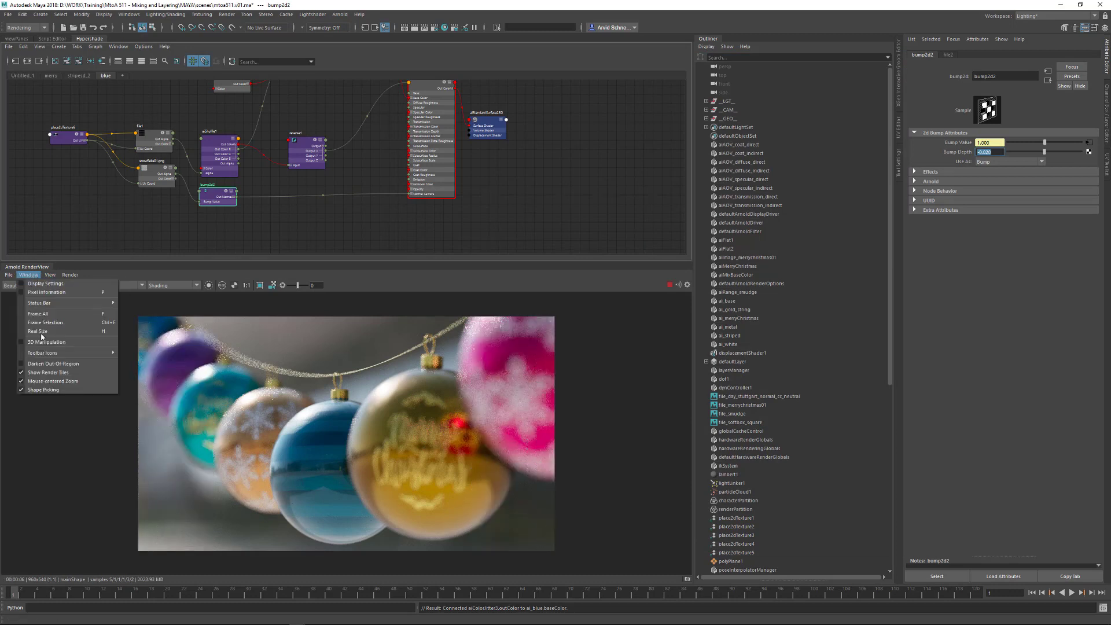
left_click(51, 367)
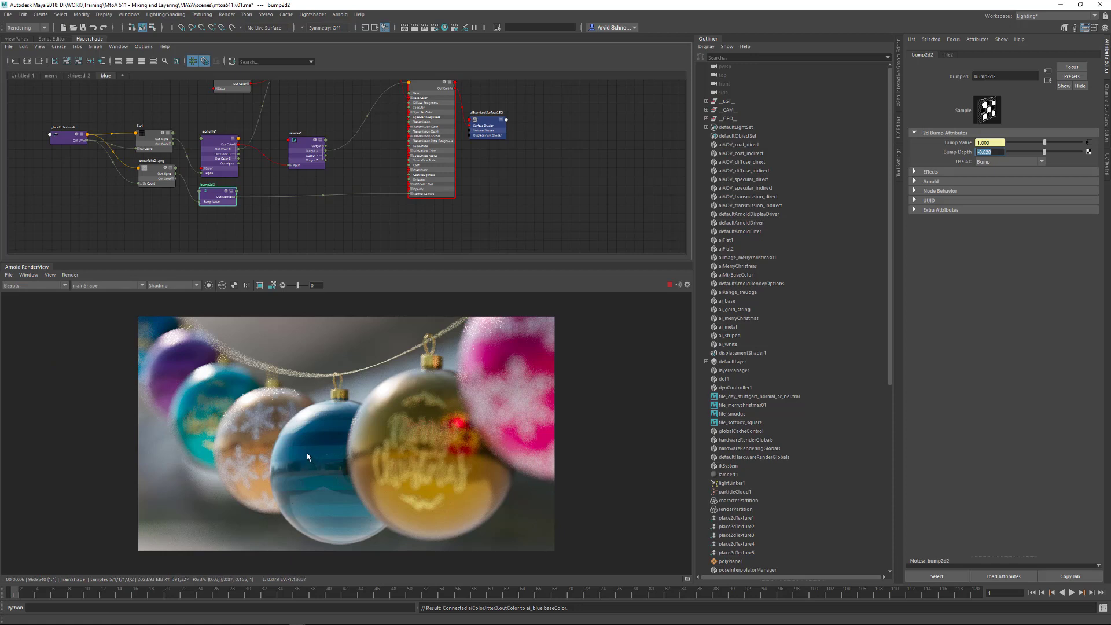
Show the 3D viewport above a resized render view and look through the mainShape camera
double_click(17, 39)
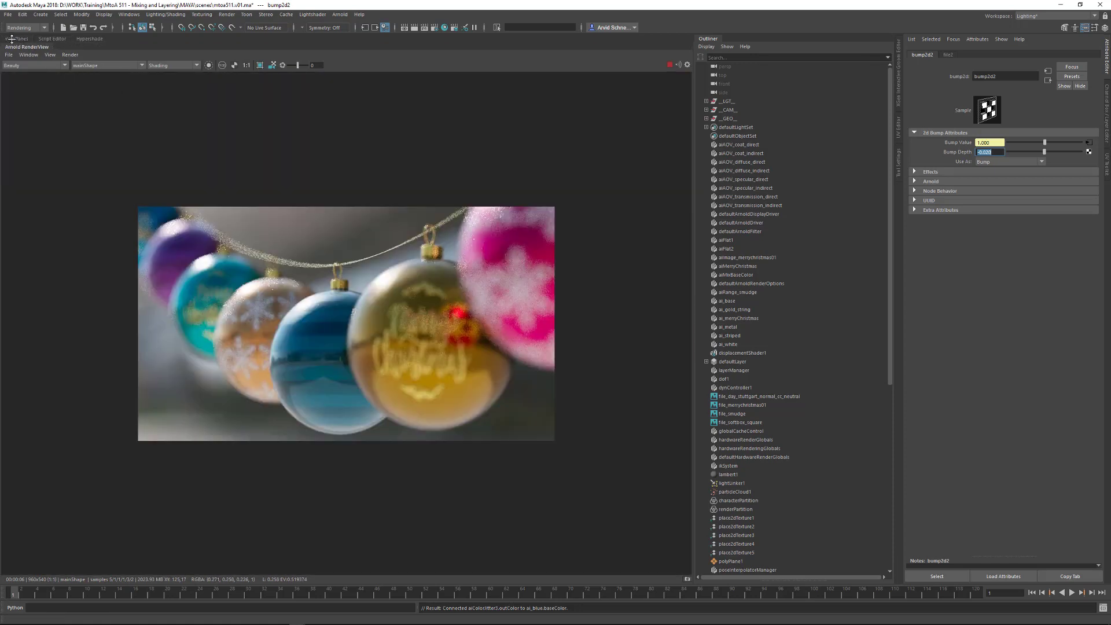
double_click(15, 39)
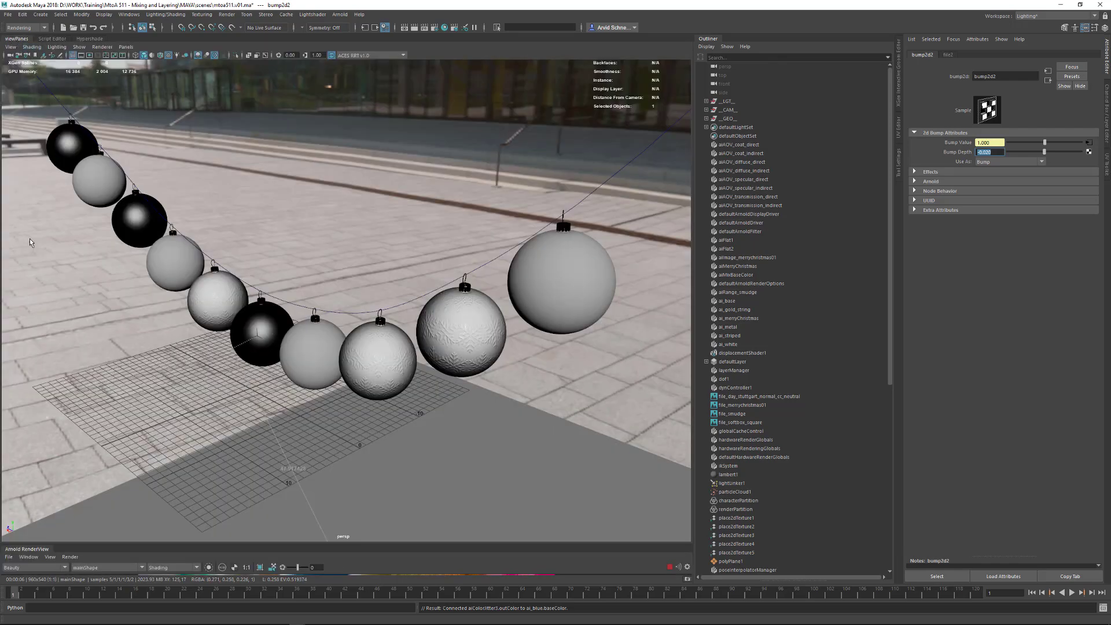
left_click_drag(138, 544, 137, 368)
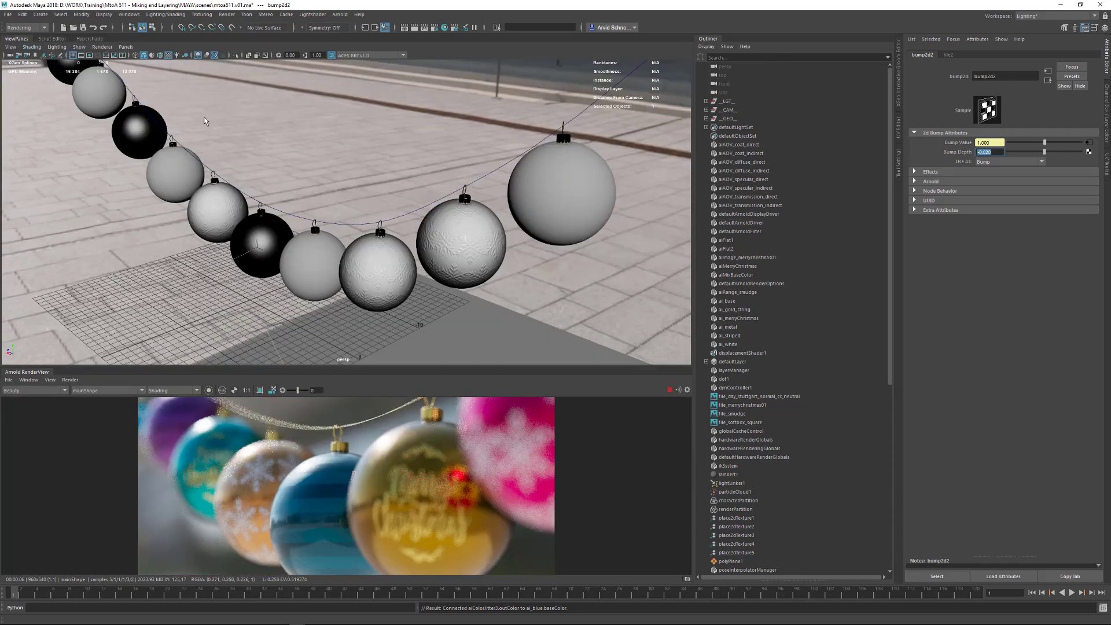
left_click(126, 47)
mouse_move(167, 58)
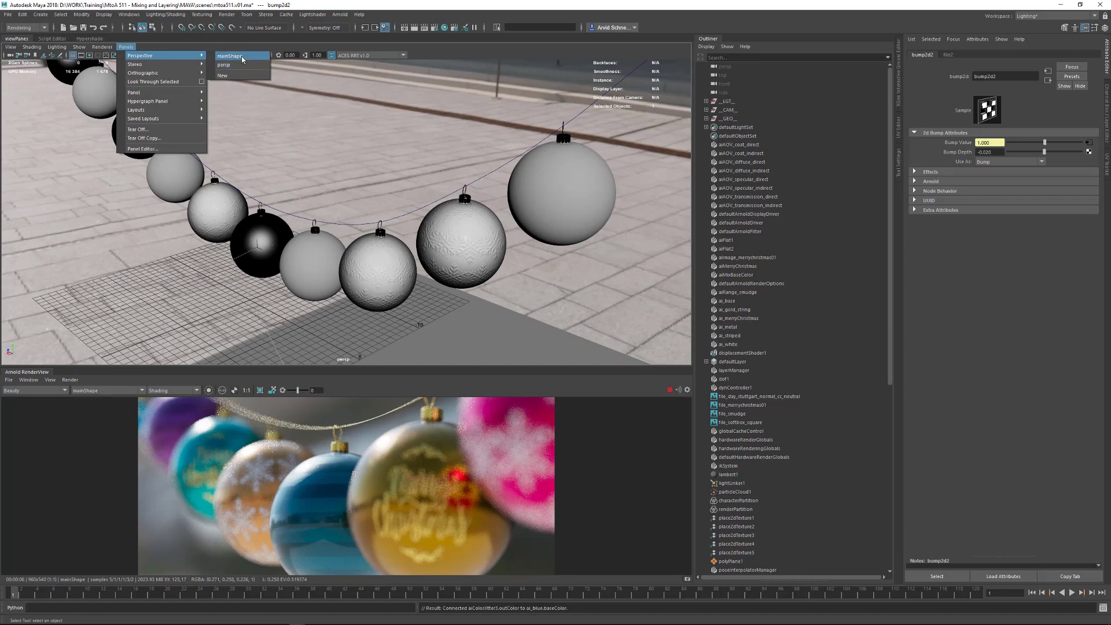
left_click(242, 58)
Move the focusPoint locator onto the Merry Christmas ornament and then over the large snowflake ornament to shift the camera's focus
left_click(294, 230)
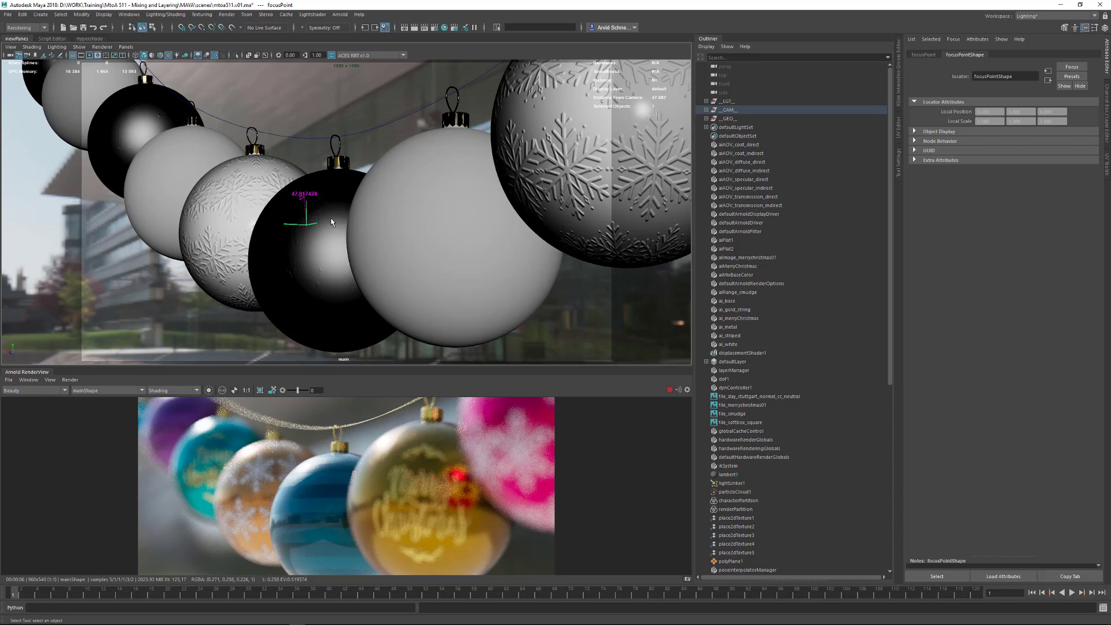
key("w")
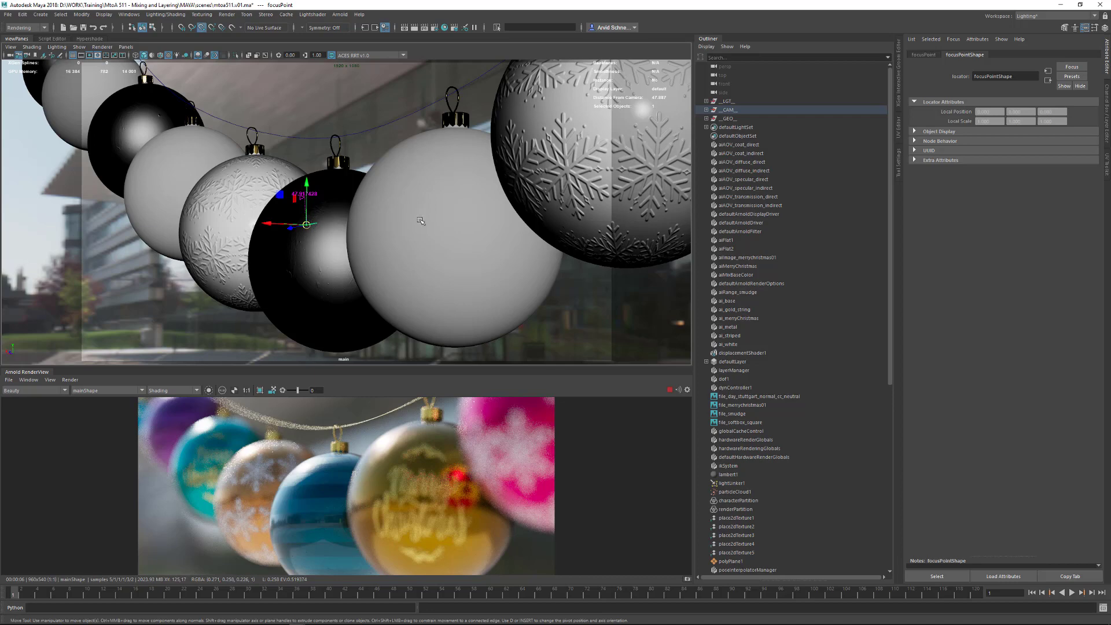
left_click_drag(306, 225, 432, 210)
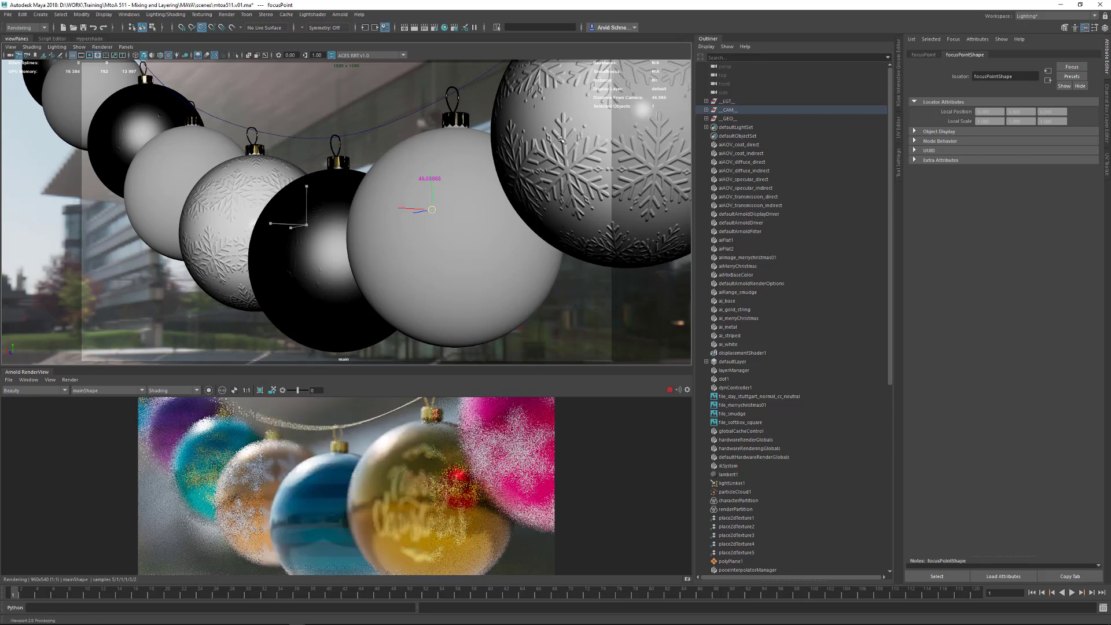
left_click_drag(553, 144, 556, 146)
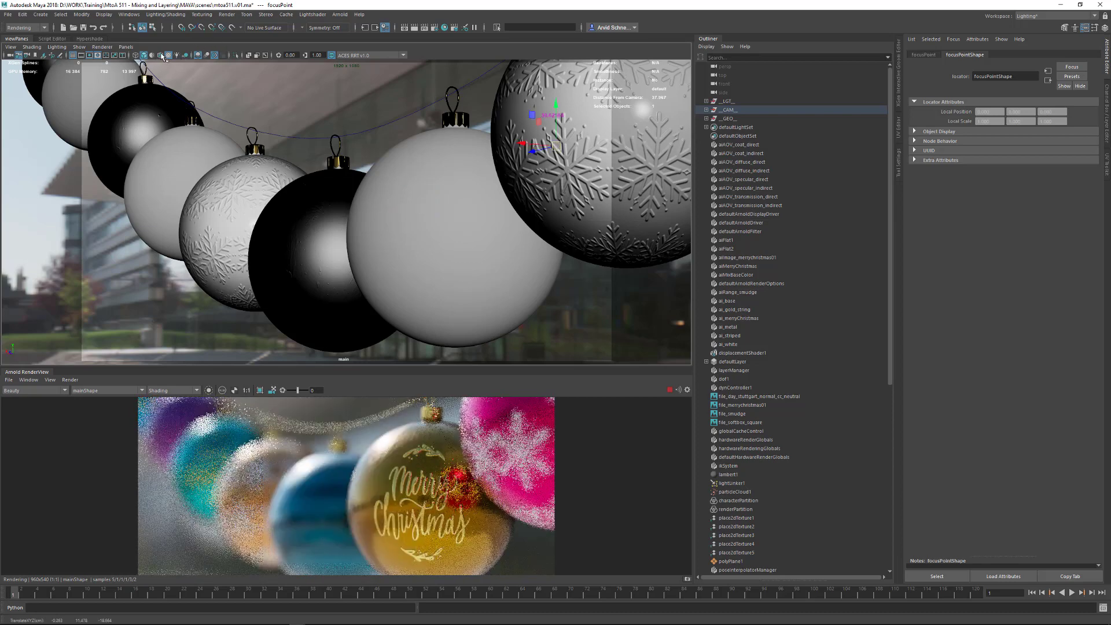
Show wireframe on the shaded ornaments and snap the focusPoint locator from the _CAM_ group to a vertex of the large snowflake ornament
left_click(165, 63)
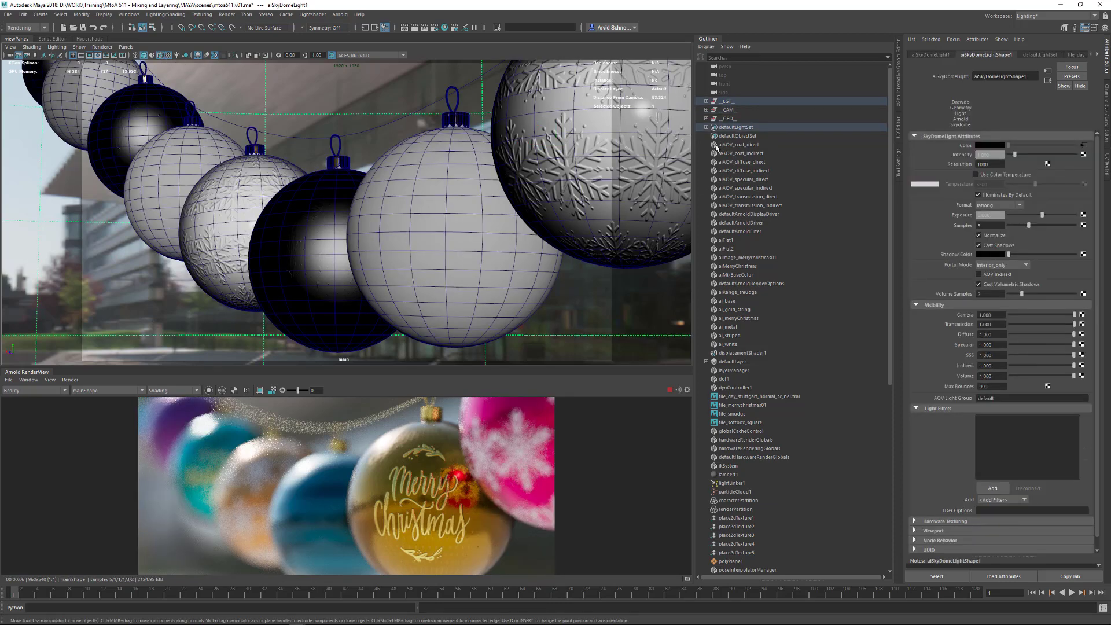
left_click(706, 110)
left_click(735, 136)
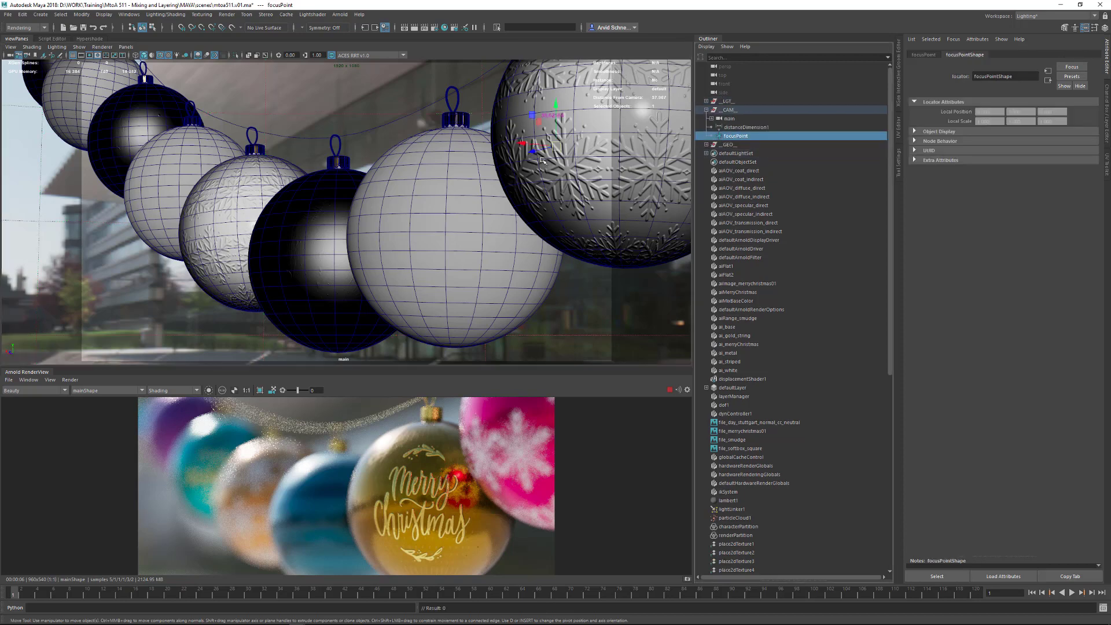
key("v")
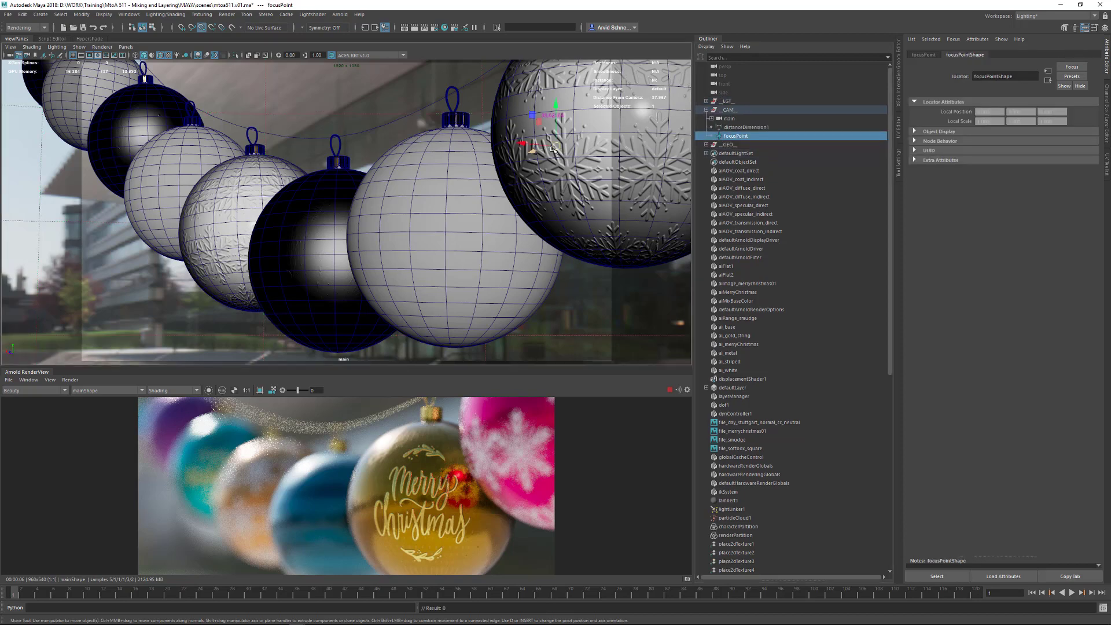
left_click_drag(556, 147, 573, 133)
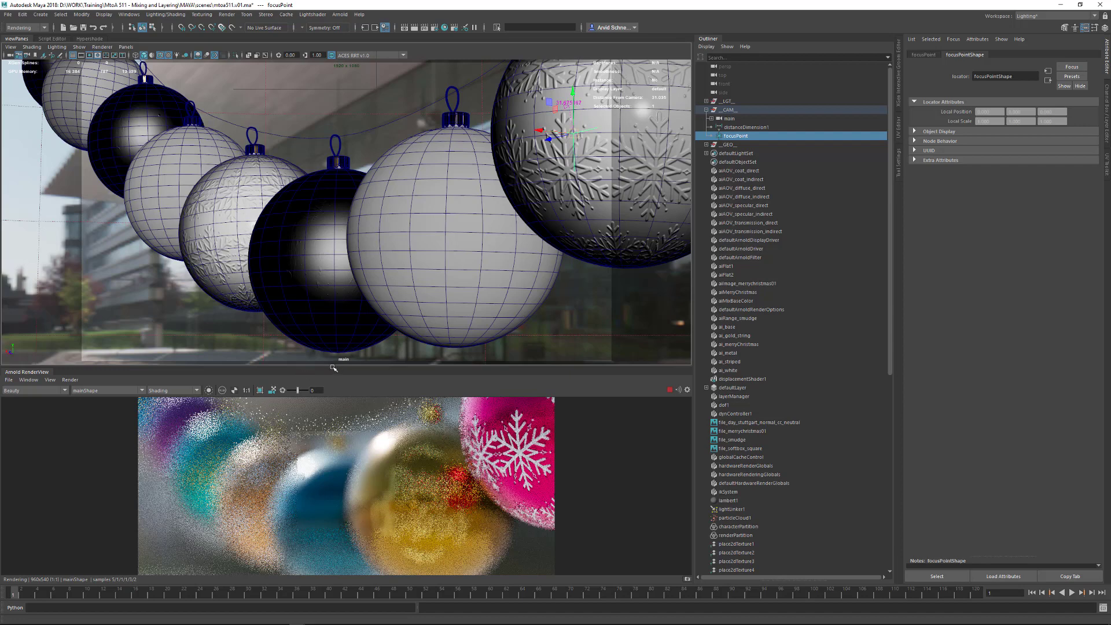
Enlarge the render view, draw a render region over the Merry Christmas lettering, and snap the focusPoint locator to a vertex on that ornament
left_click_drag(330, 367, 331, 311)
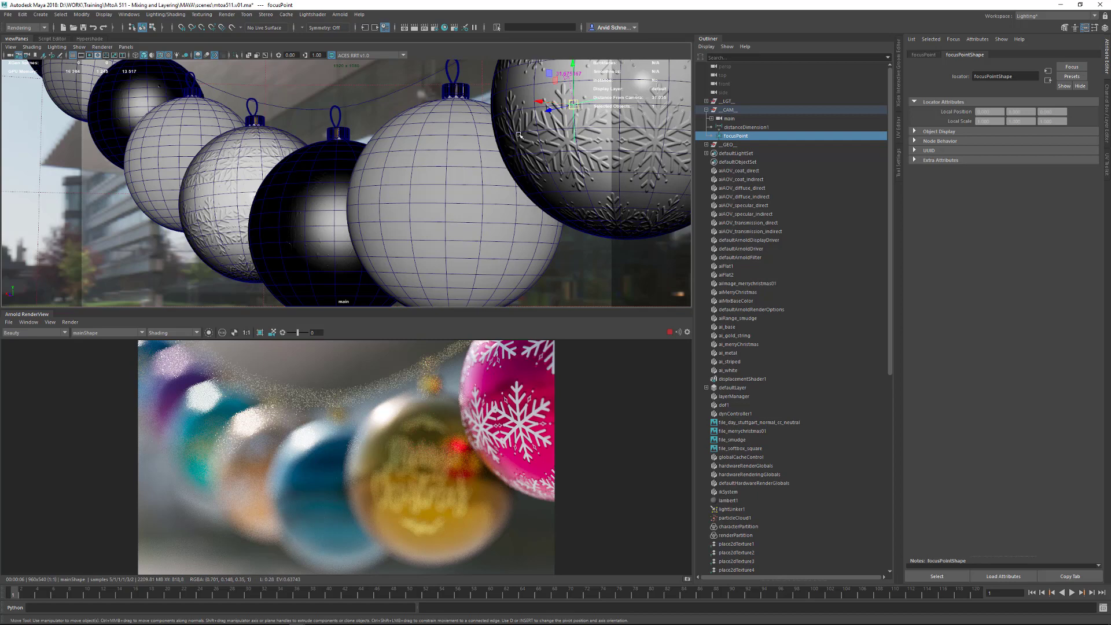
left_click_drag(379, 437, 444, 519)
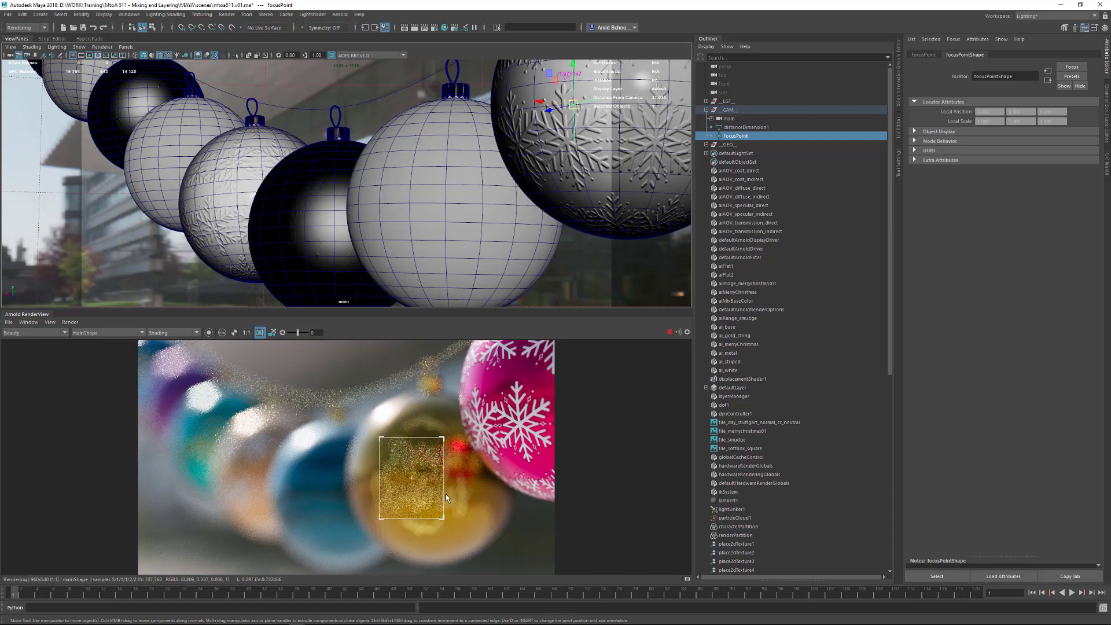
key("v")
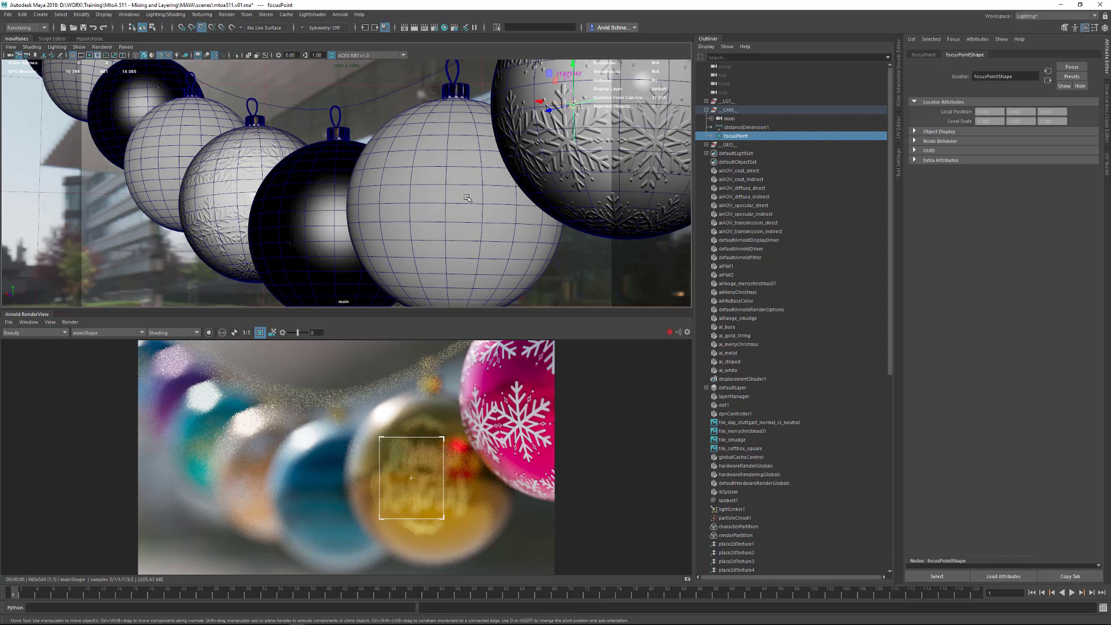
middle_click_drag(448, 182, 446, 185)
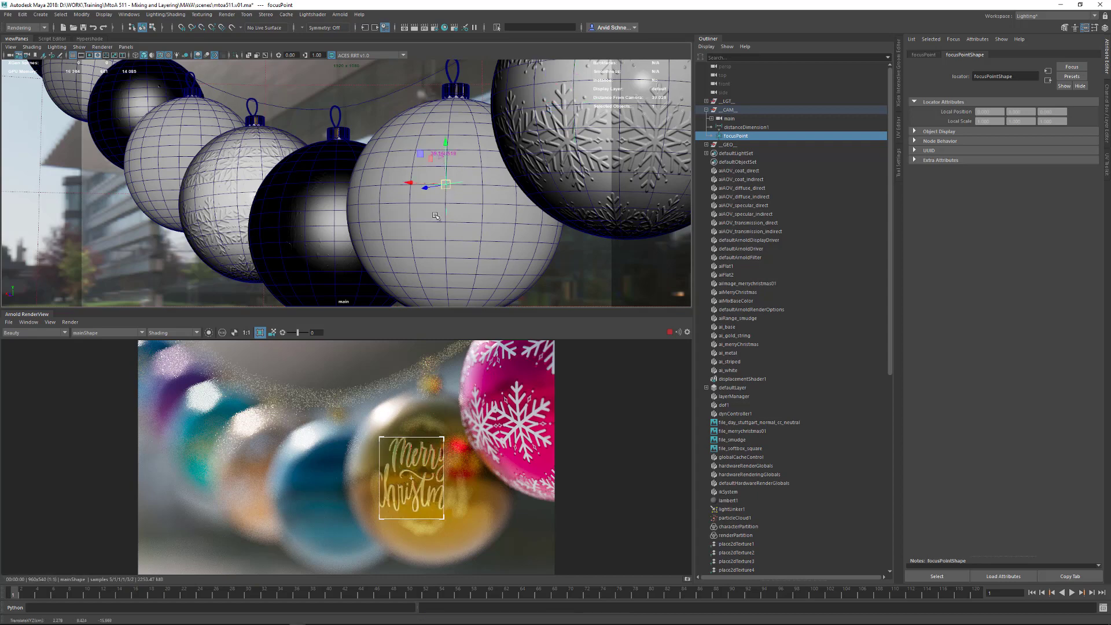
Check the Arnold subdivision settings of the Merry Christmas ornament's ball shape and turn off the render region
left_click(394, 465)
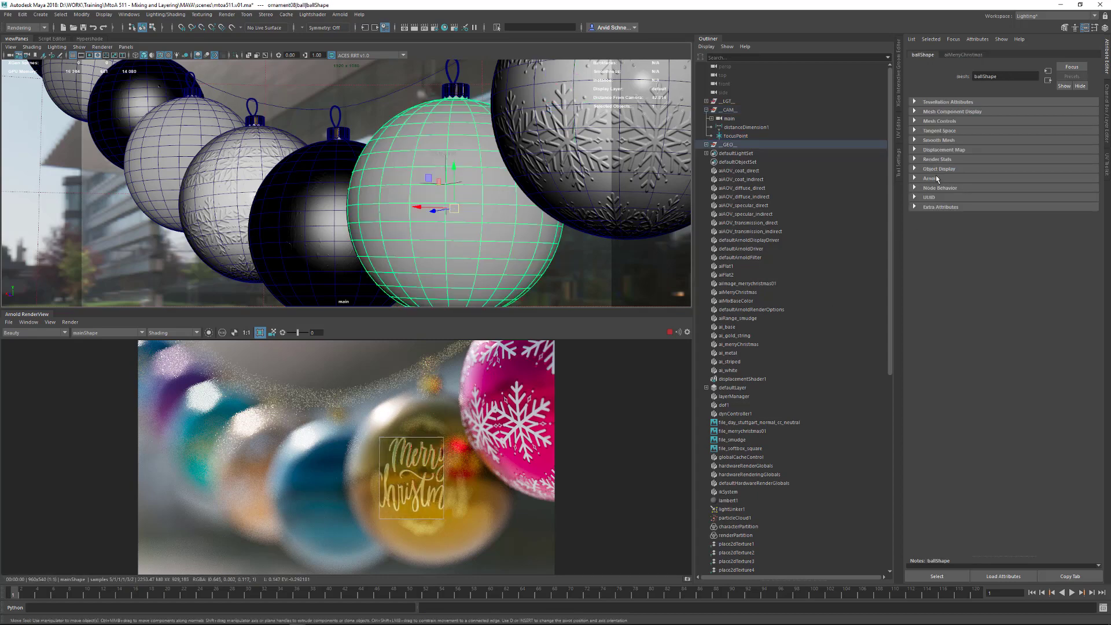
left_click(930, 179)
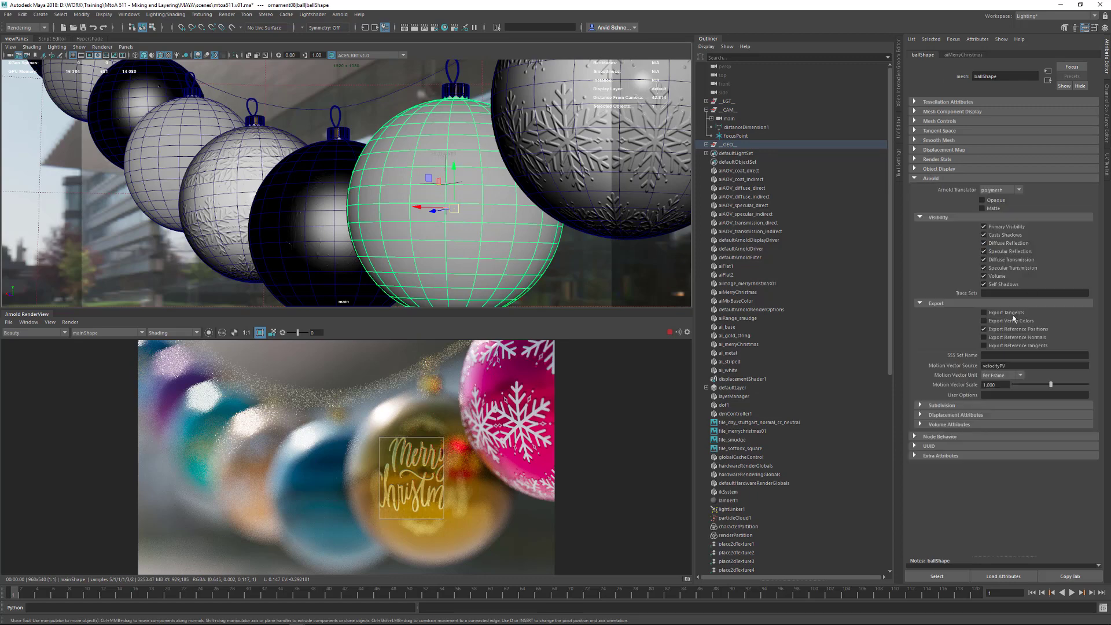
left_click(949, 407)
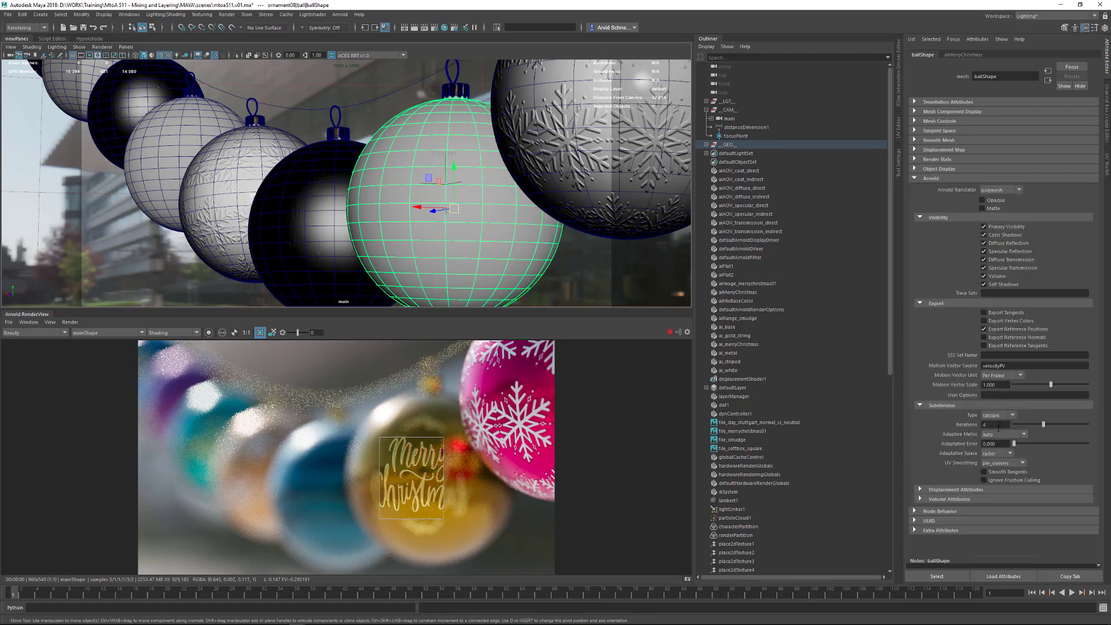
left_click(931, 179)
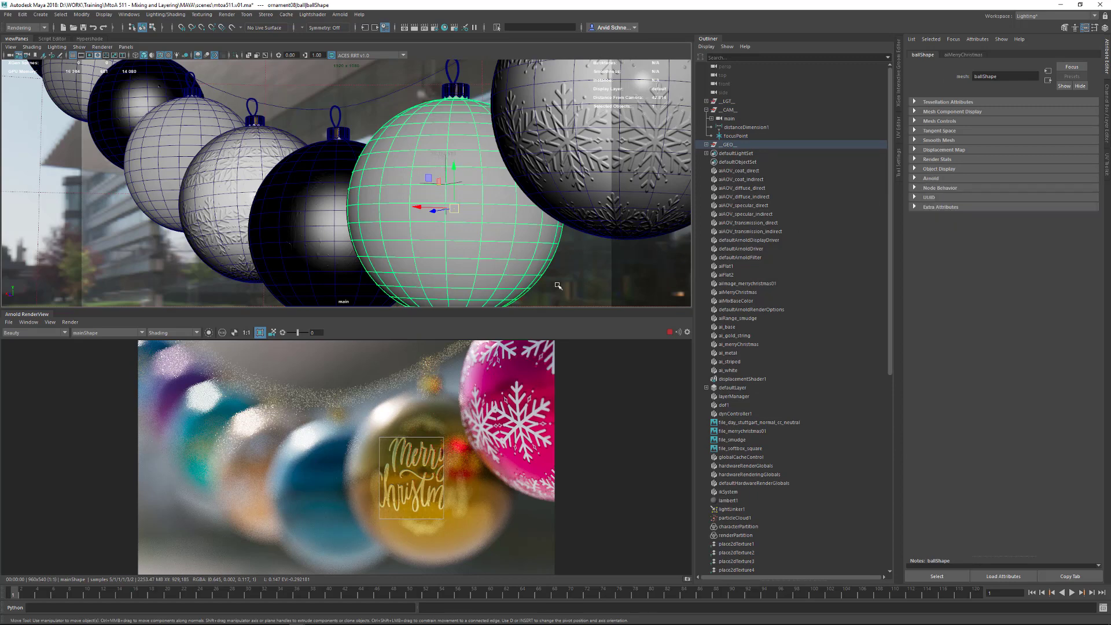
left_click(308, 431)
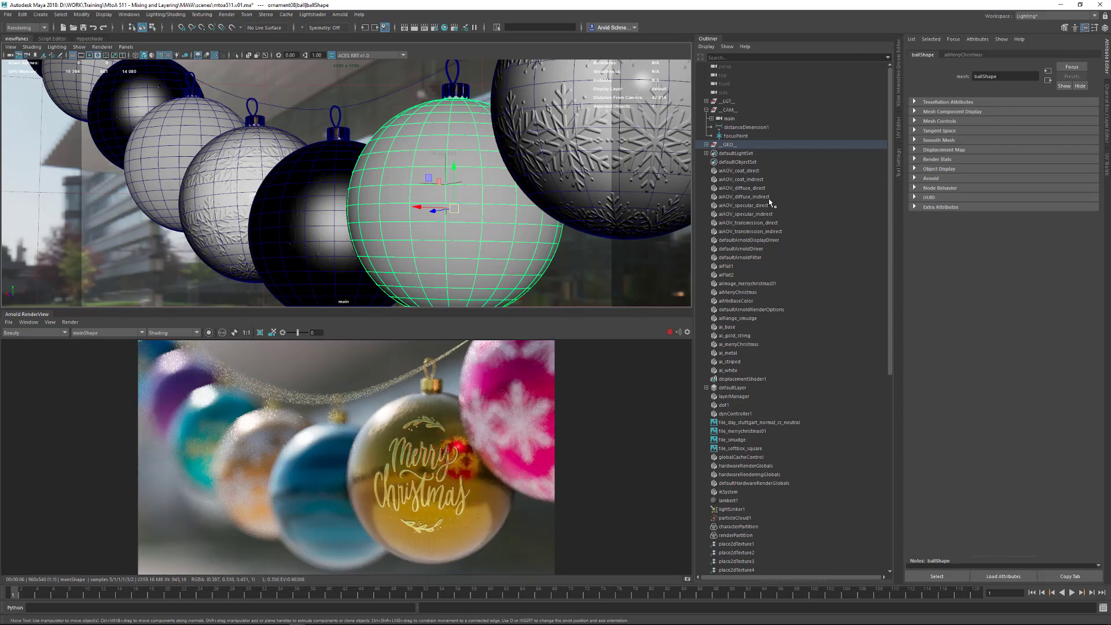
Trace the Mix Weight input of the ornament's aiMerryChristmas mix shader to the attributes of its Merry Christmas image node
left_click(948, 57)
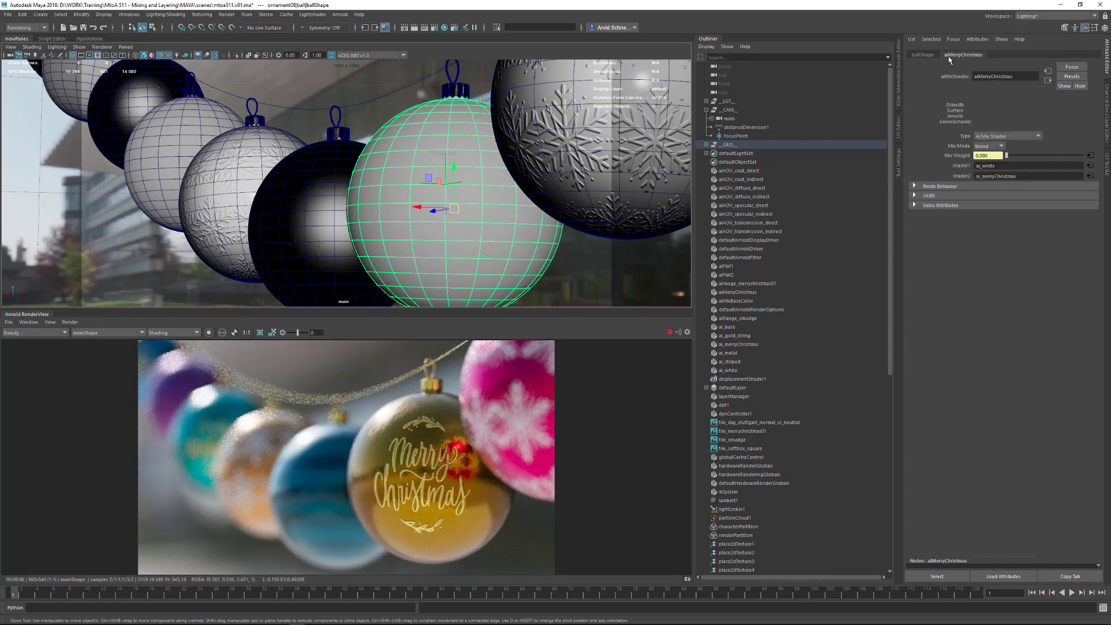
left_click(1089, 157)
left_click(1048, 78)
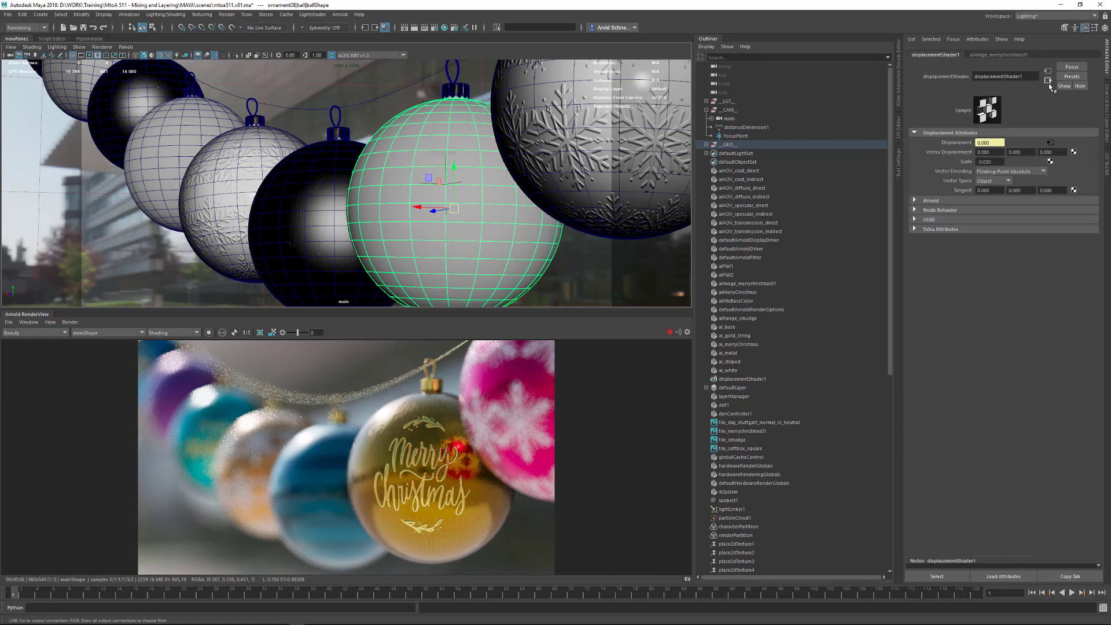
left_click(994, 54)
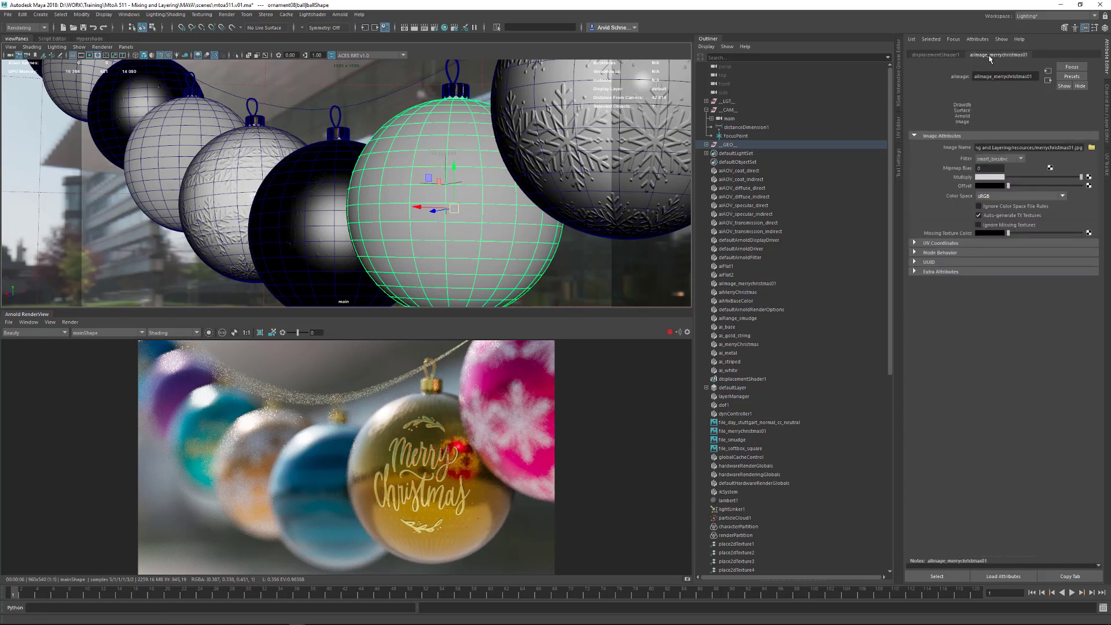
In the merry shader graph, try 3 as the Face Seed of aiColorJitter1 and set it to 1
left_click(84, 39)
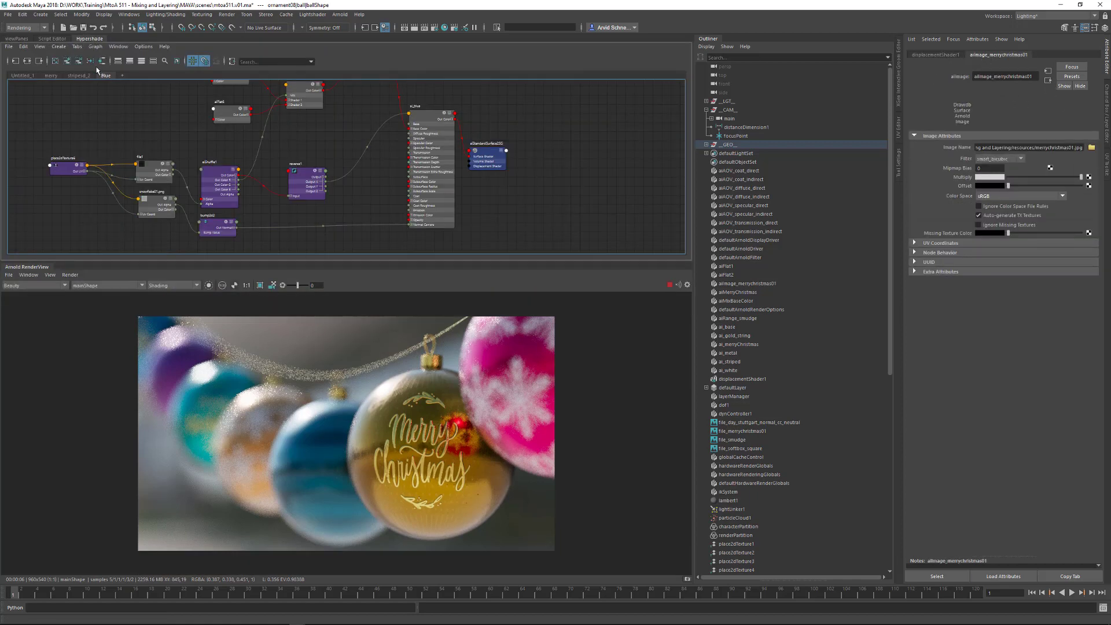
left_click(57, 78)
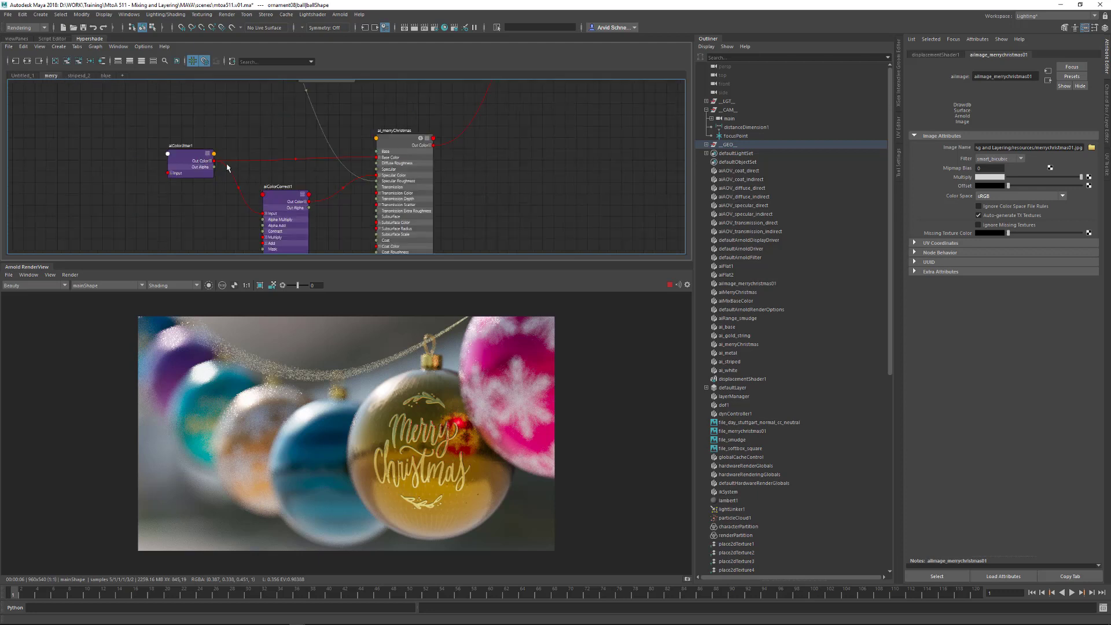
left_click(193, 164)
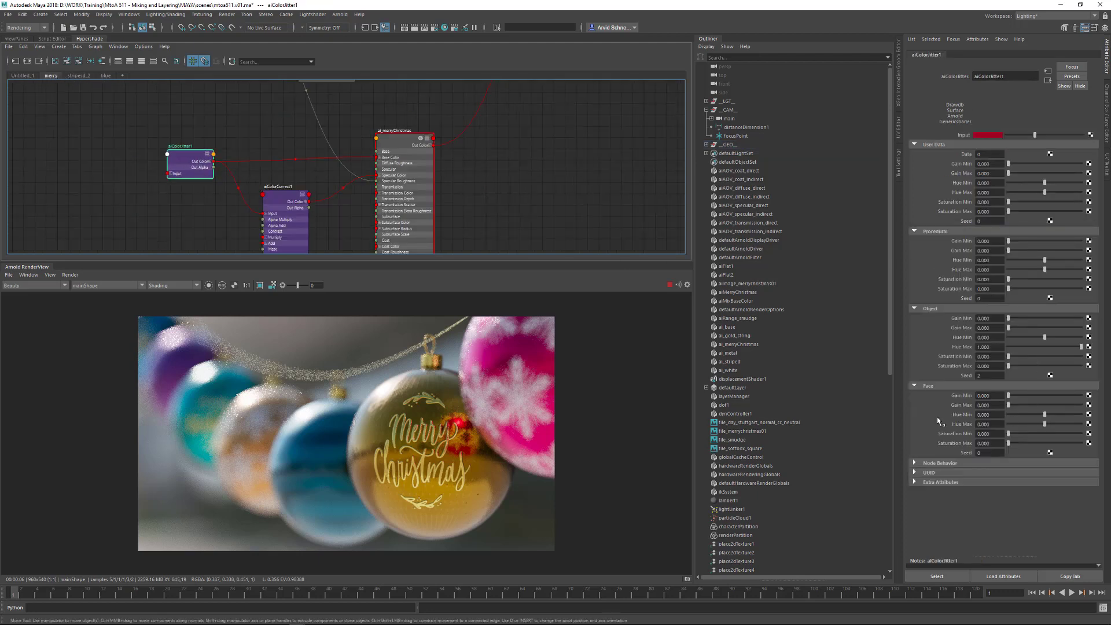
left_click(984, 453)
type("3")
key("Return")
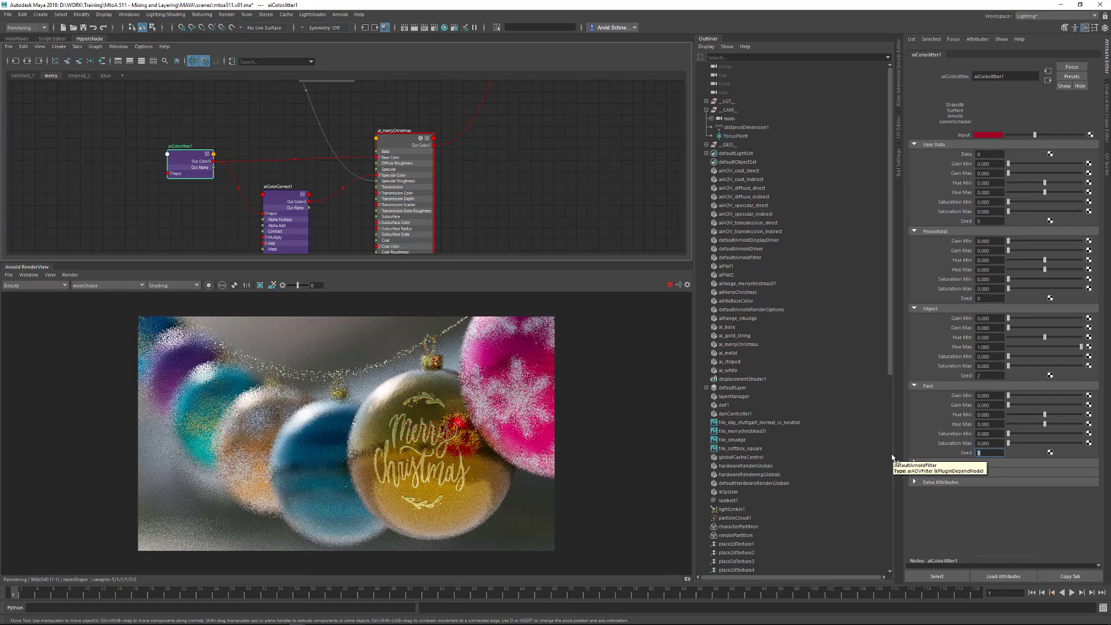
type("1")
key("Return")
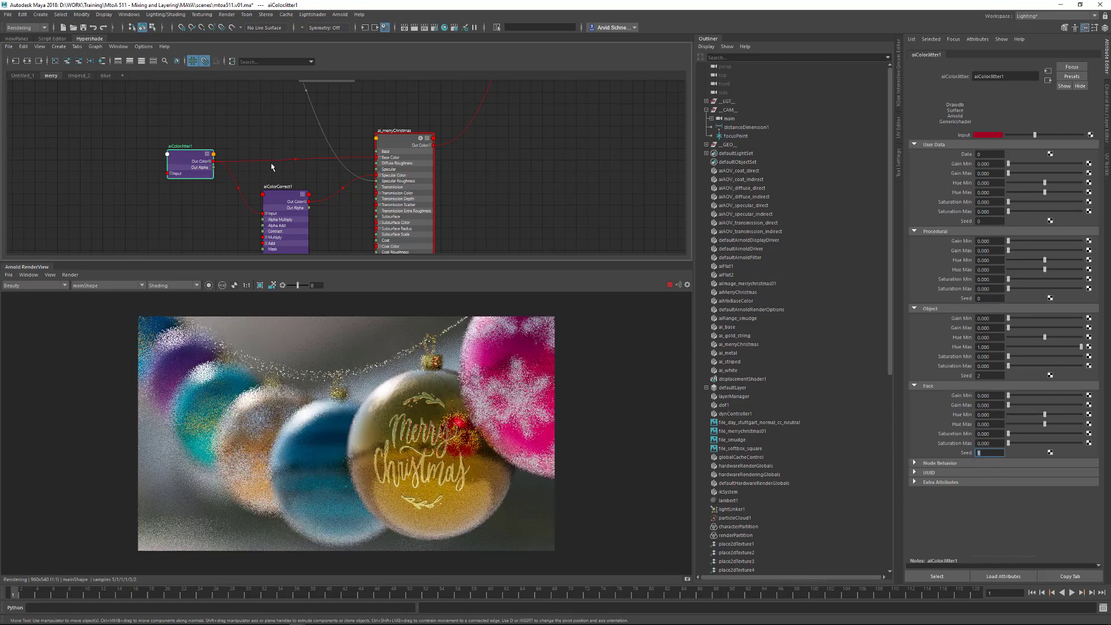
Try Object Seed values between 0 and 7 on aiColorJitter1, settle on 4 for a magenta Merry Christmas ornament, and clear the selection
left_click_drag(985, 377, 950, 378)
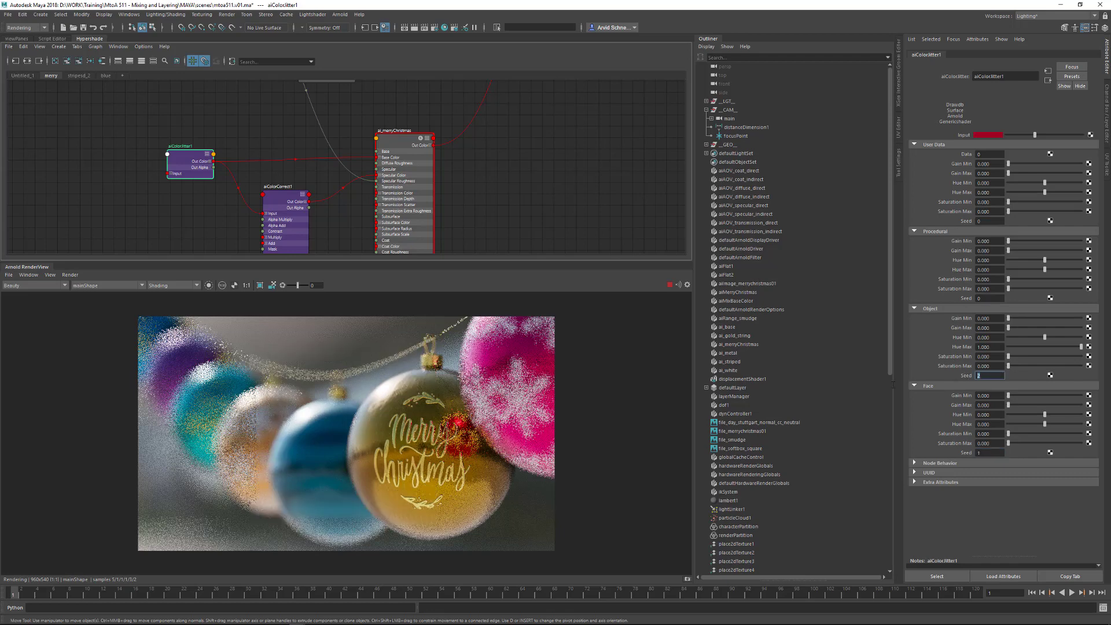
type("0")
key("Return")
type("1")
key("Return")
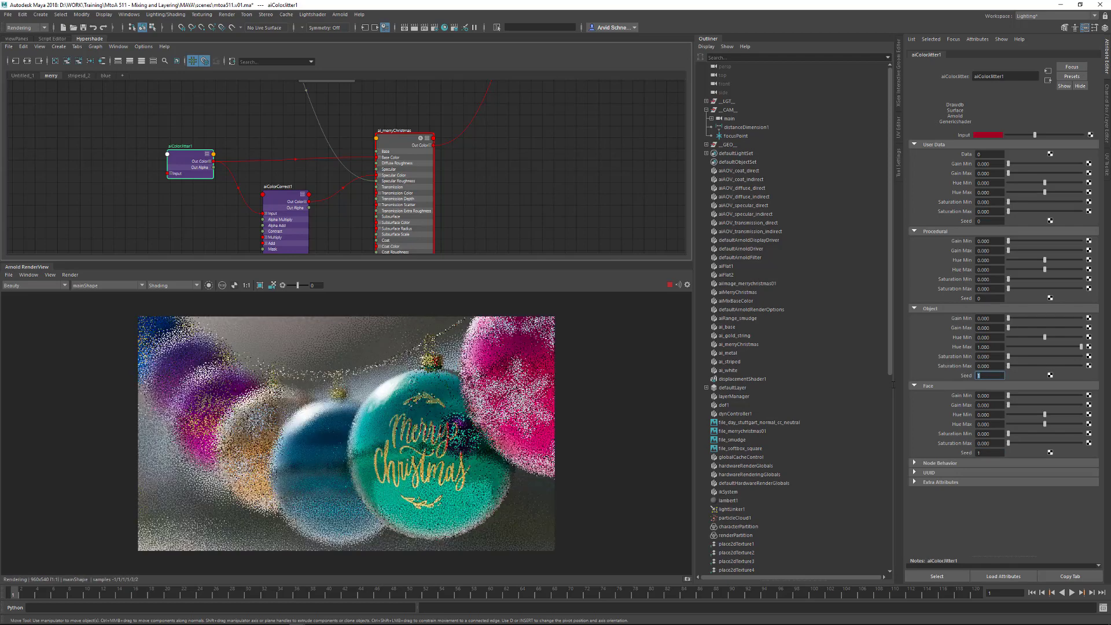
type("2")
key("Return")
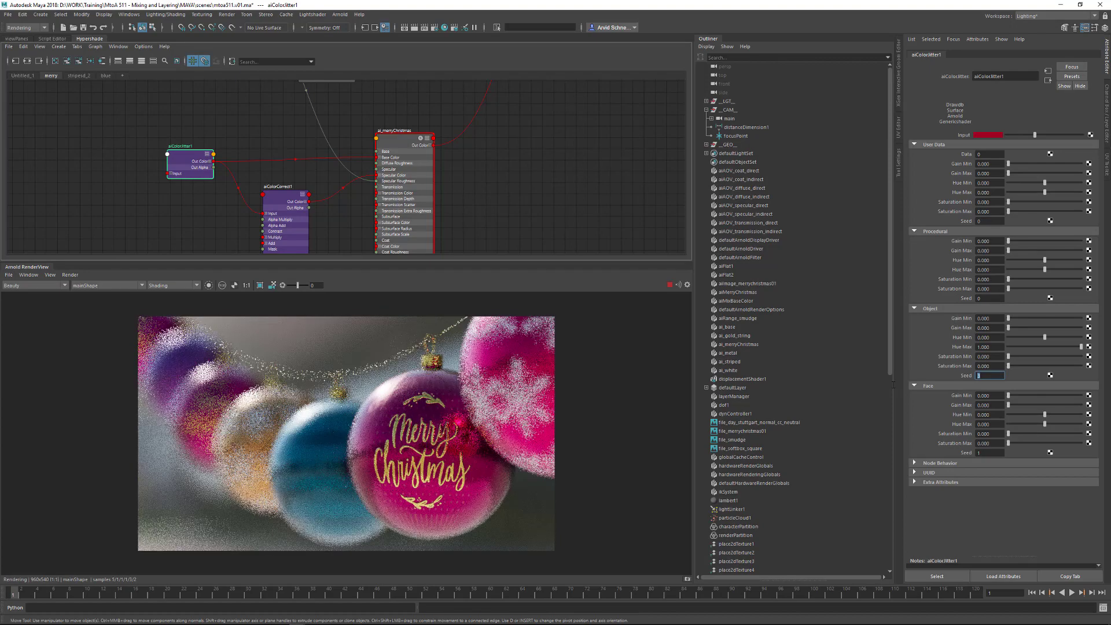
type("4")
key("Return")
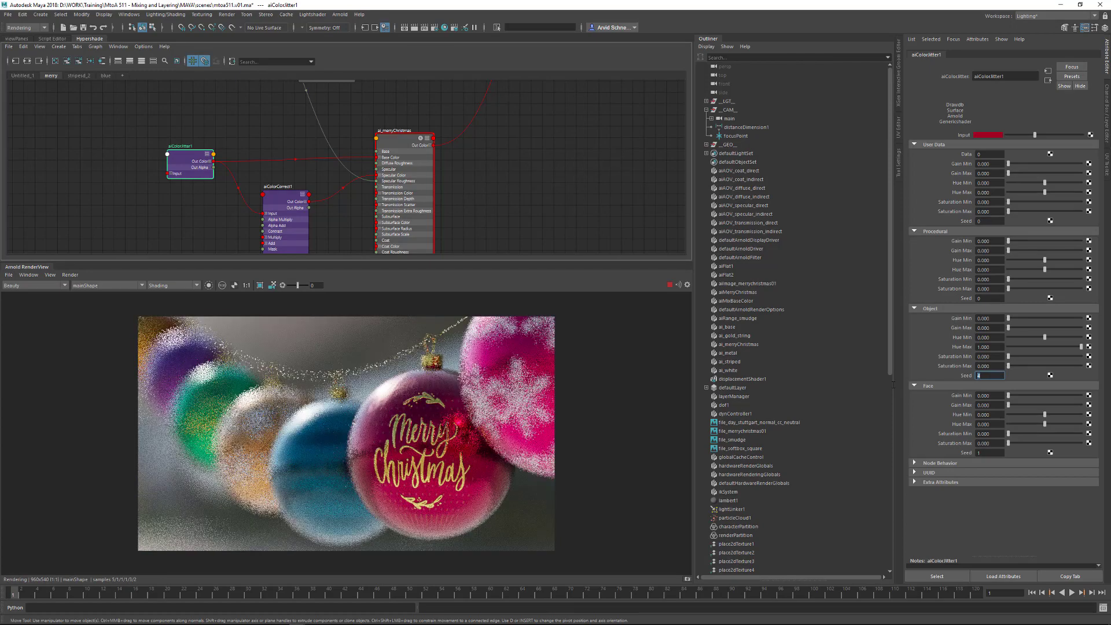
type("5")
key("Return")
type("6")
key("Return")
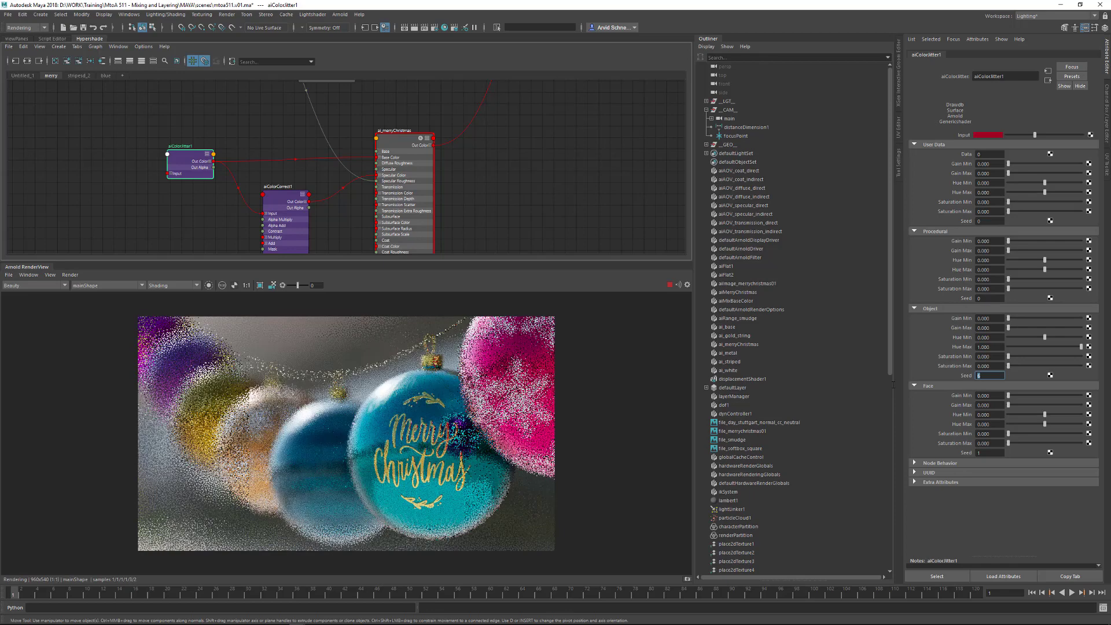
type("5")
key("Return")
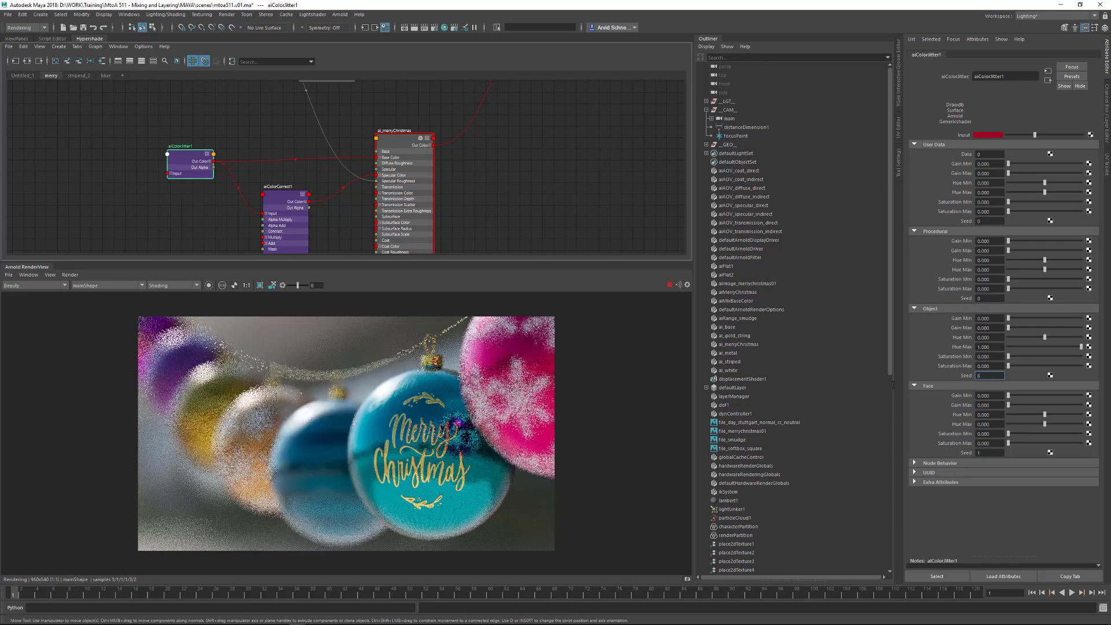
type("7")
key("Return")
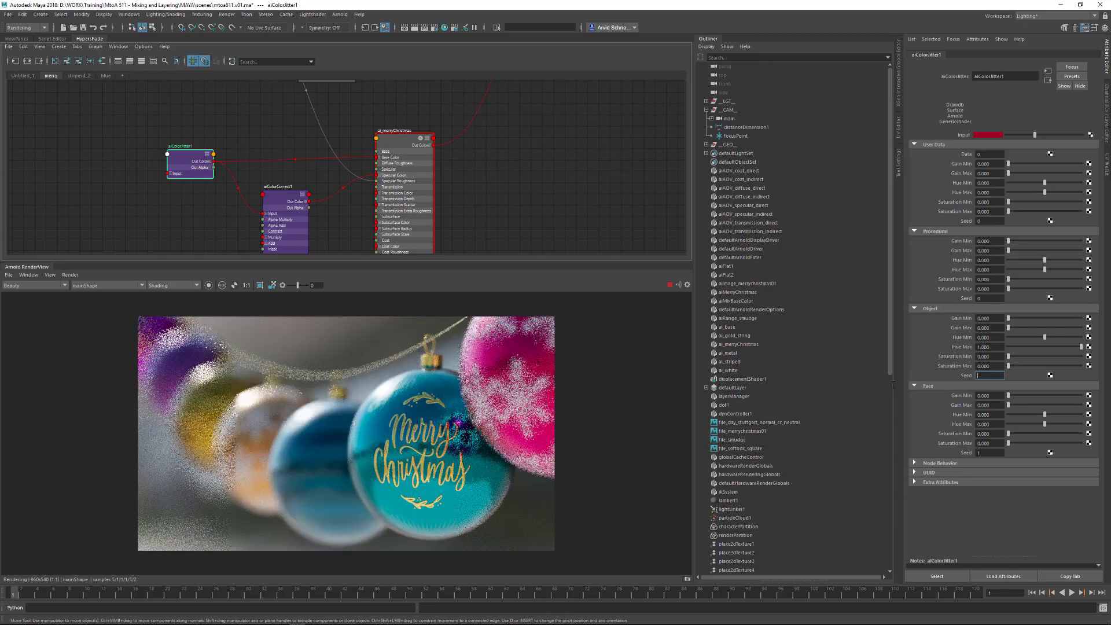
key("Return")
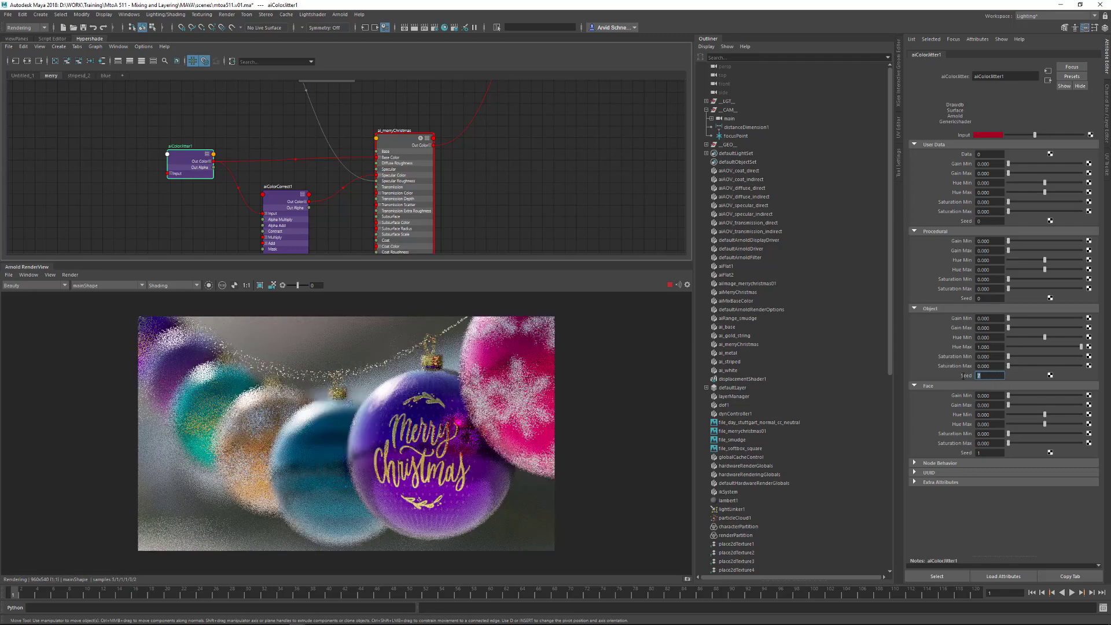
type("4")
key("Return")
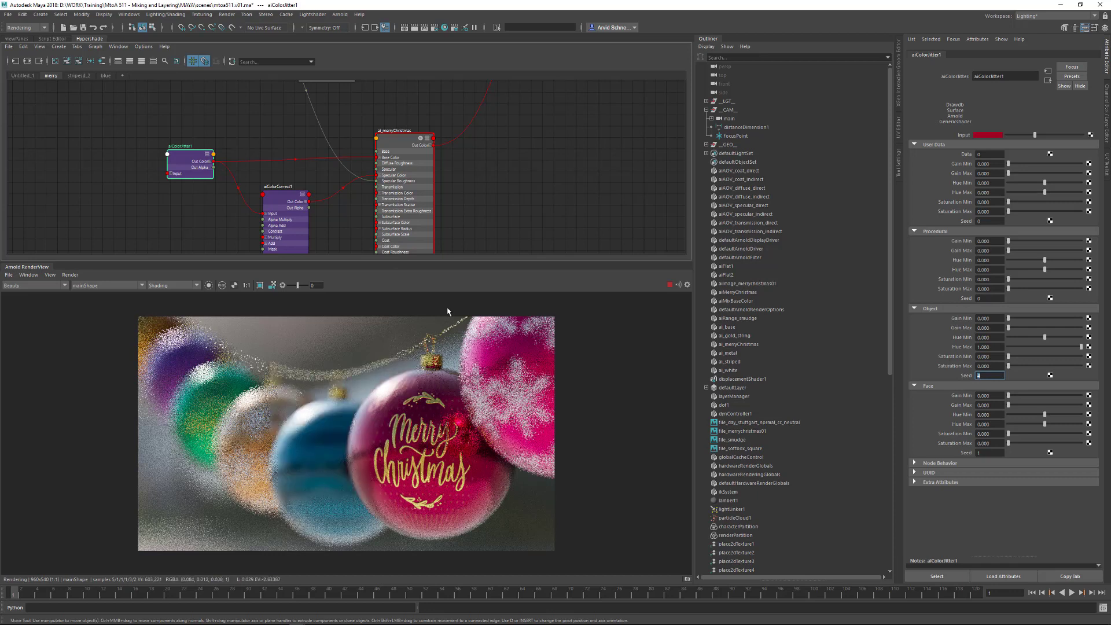
left_click(523, 174)
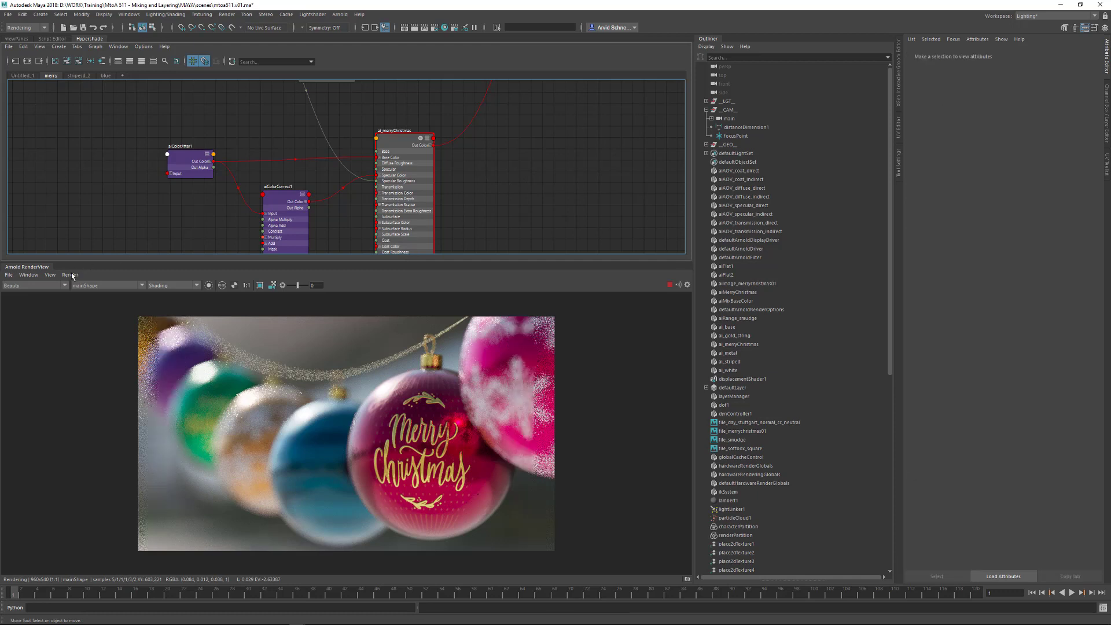
In the Arnold render settings, set the Specular samples to 2 and the Camera (AA) samples to 15
left_click(436, 28)
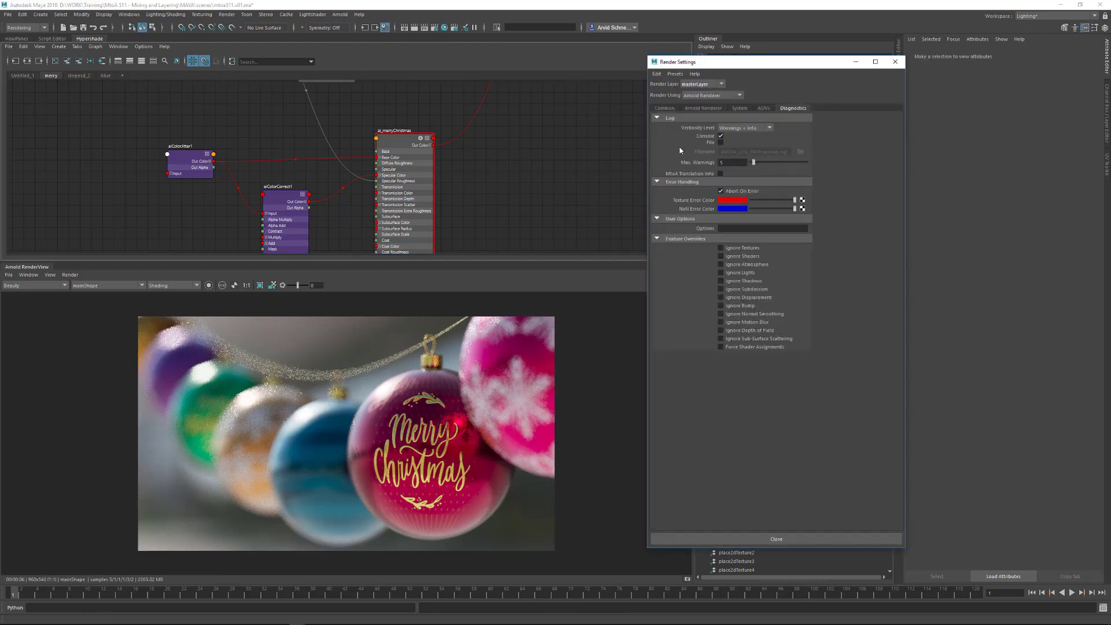
left_click(691, 109)
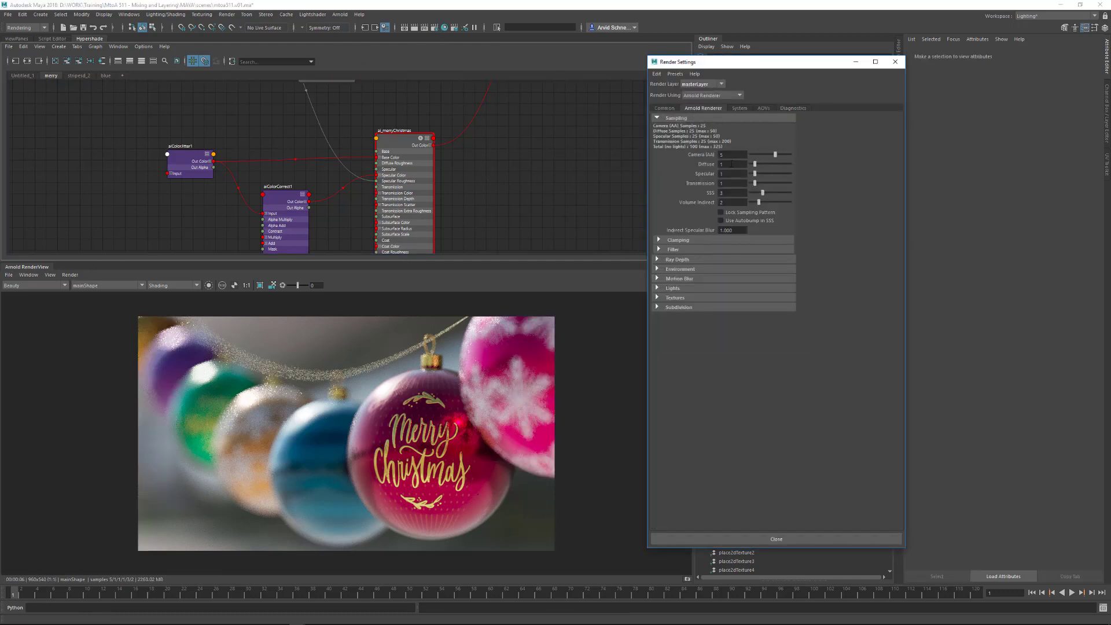
left_click(731, 173)
type("2")
left_click(734, 164)
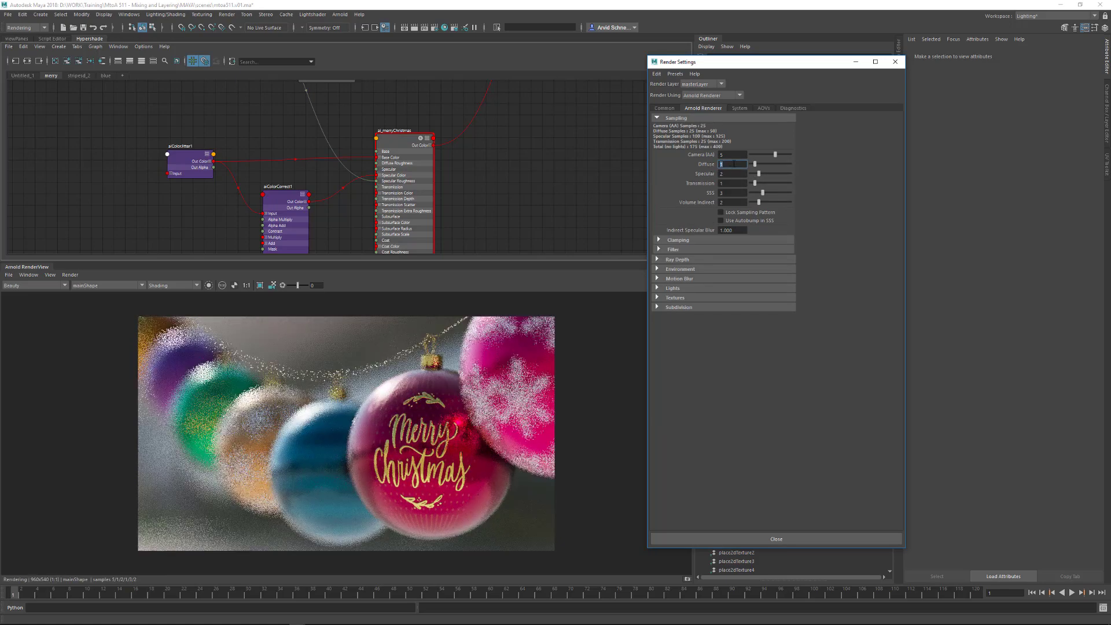
left_click(730, 155)
type("1")
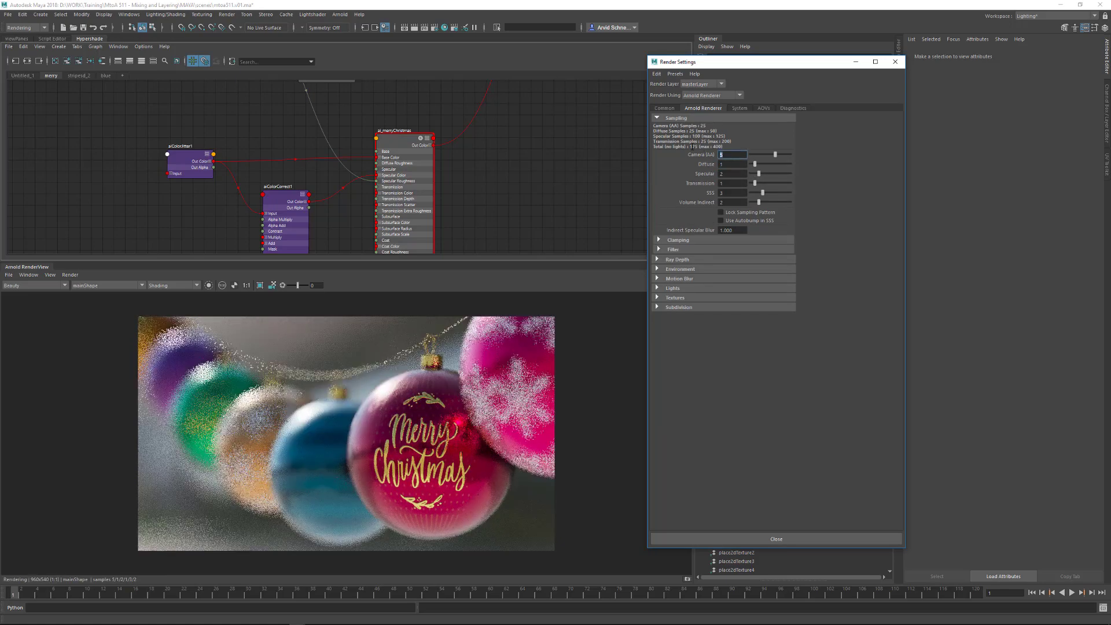
type("5")
key("Return")
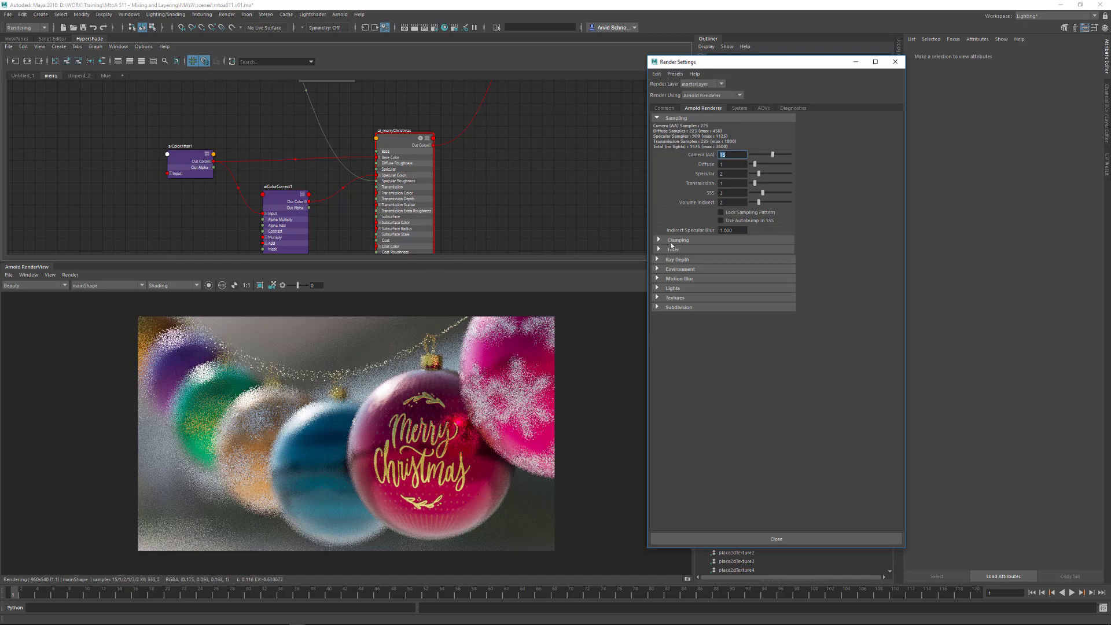
Check the Ray Depth values of the Arnold renderer and close the render settings
left_click(725, 165)
left_click(678, 261)
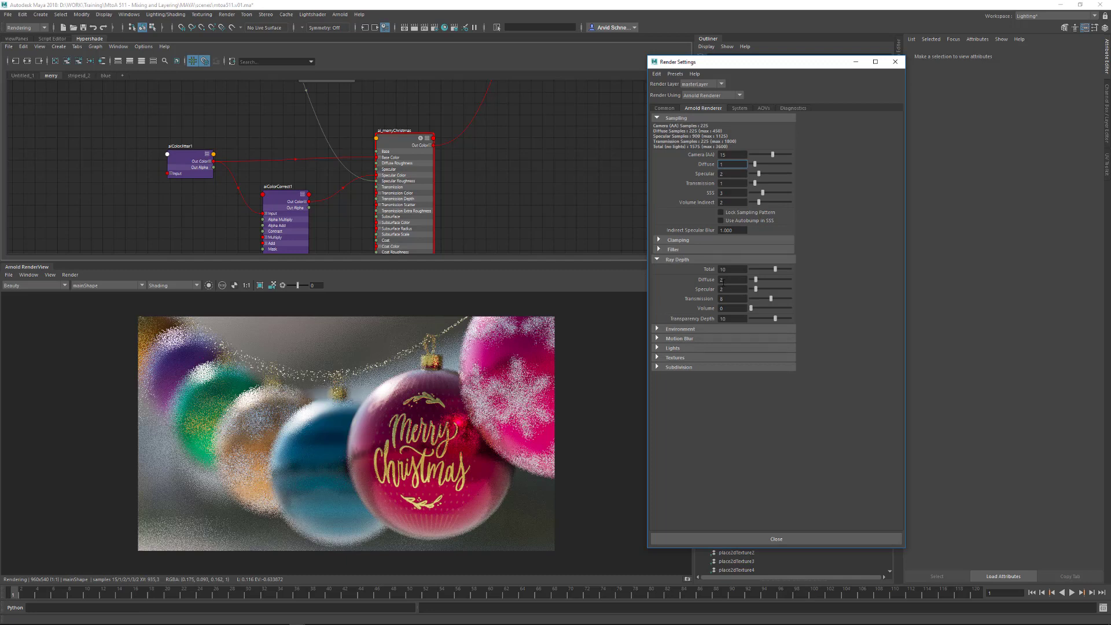
left_click(895, 62)
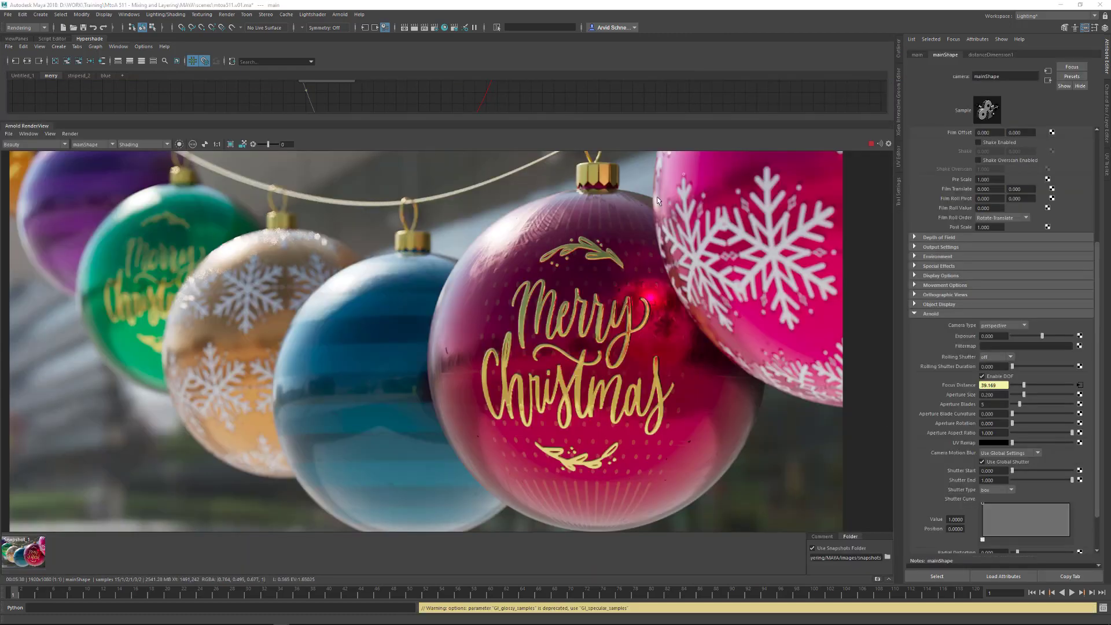
Look over the finished main camera render and hide the snapshot area of the Arnold RenderView
middle_click_drag(661, 239, 762, 280)
middle_click_drag(496, 311, 434, 300)
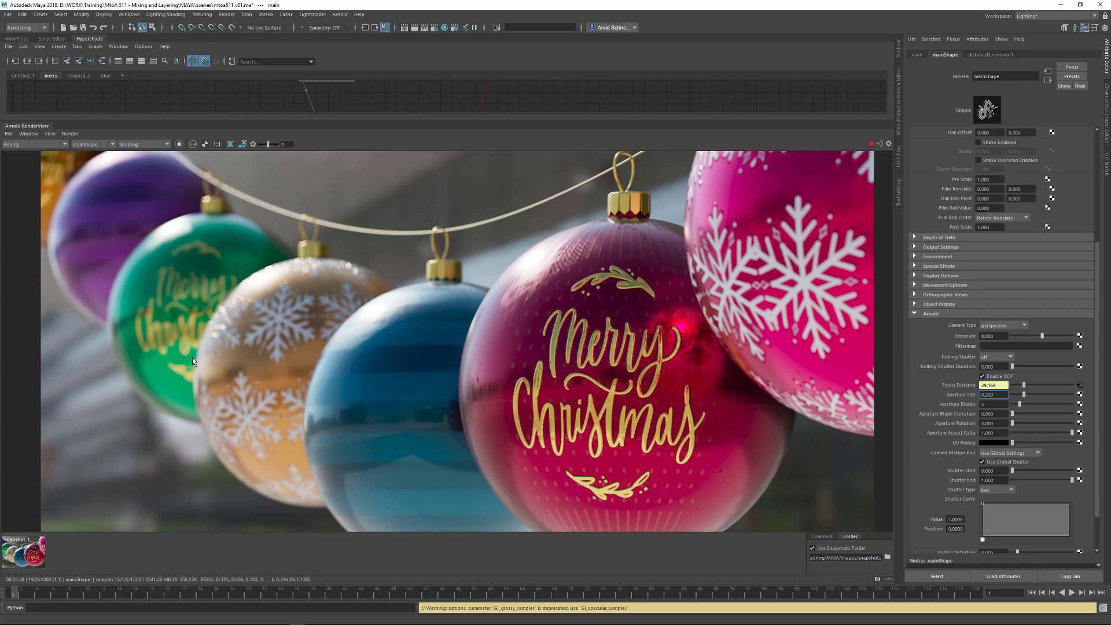
middle_click_drag(182, 257, 223, 315)
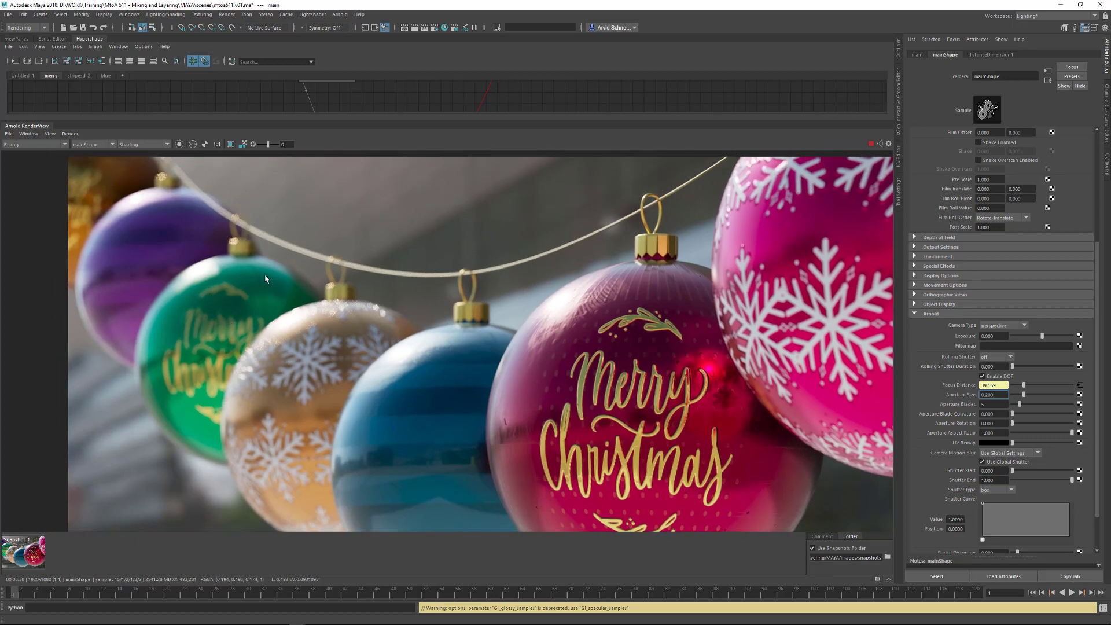
middle_click_drag(525, 322, 505, 211)
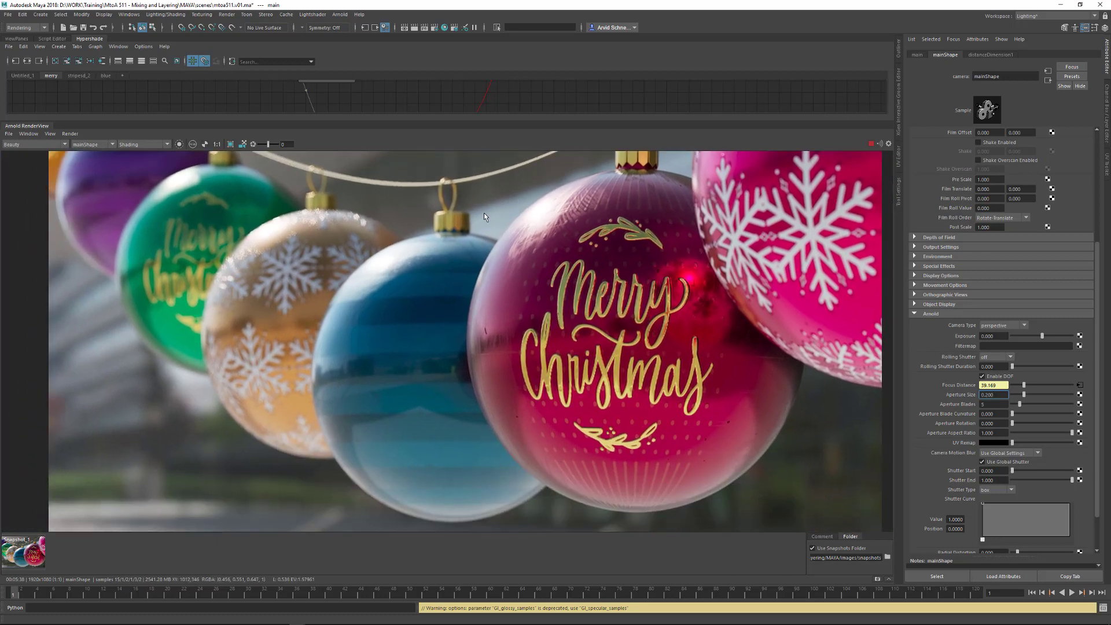
middle_click_drag(366, 209, 367, 279)
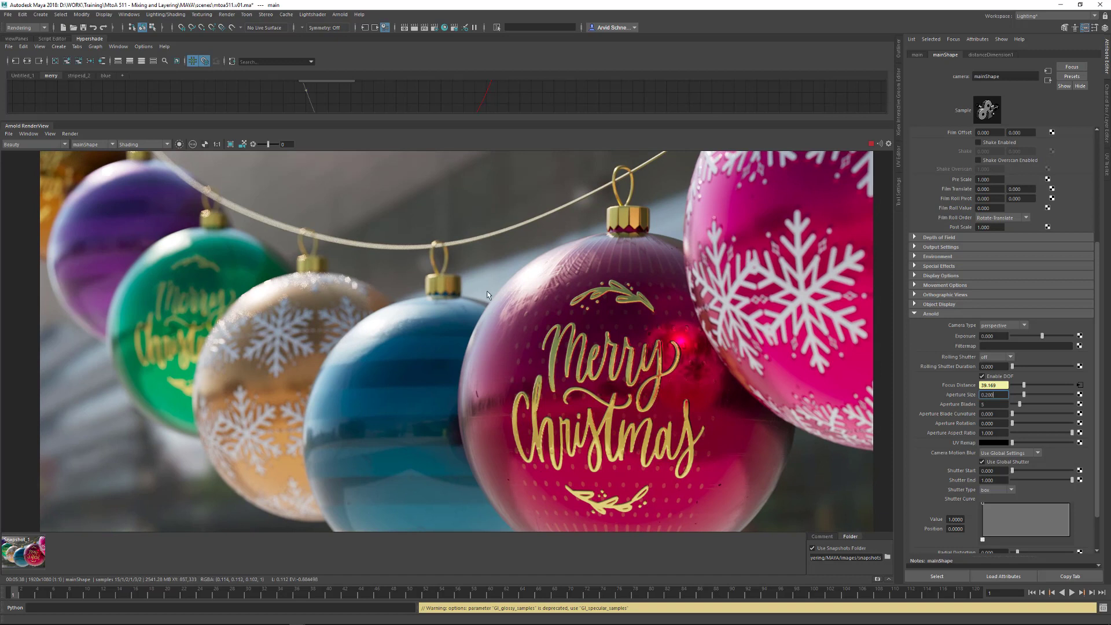
left_click(889, 579)
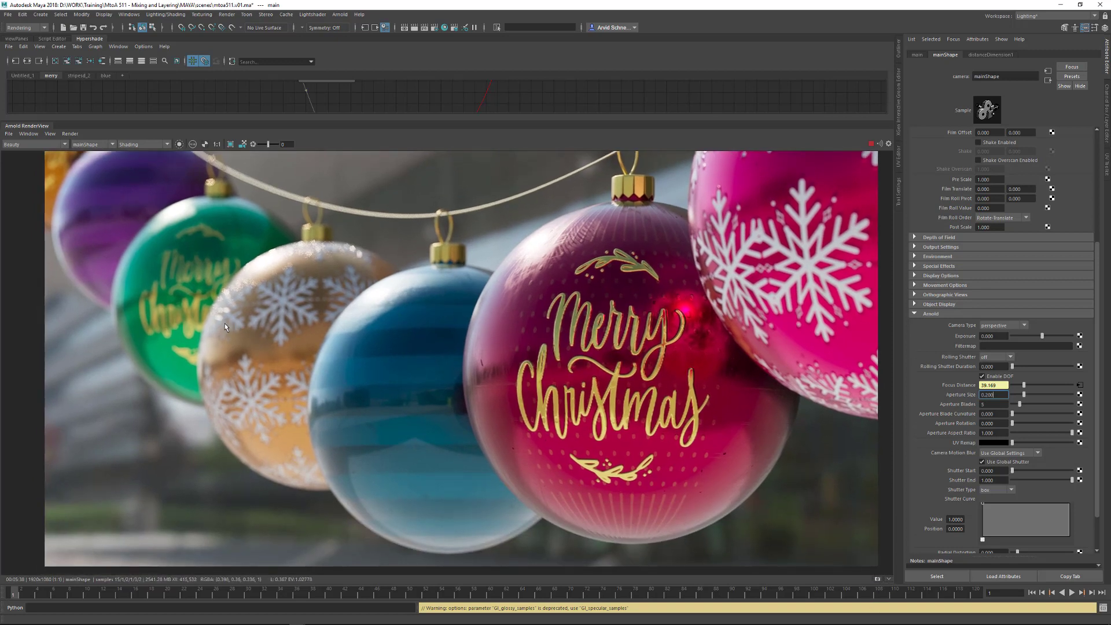
Examine the ornaments, string and background blur across the whole final render
middle_click_drag(346, 241, 467, 303)
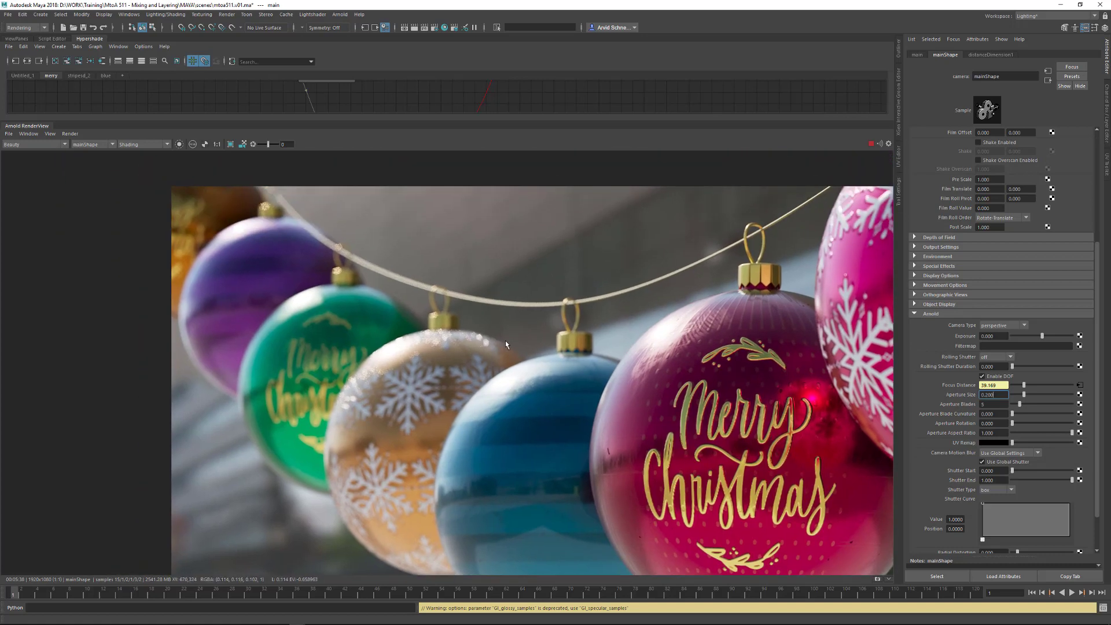
scroll(505, 344, "up", 2)
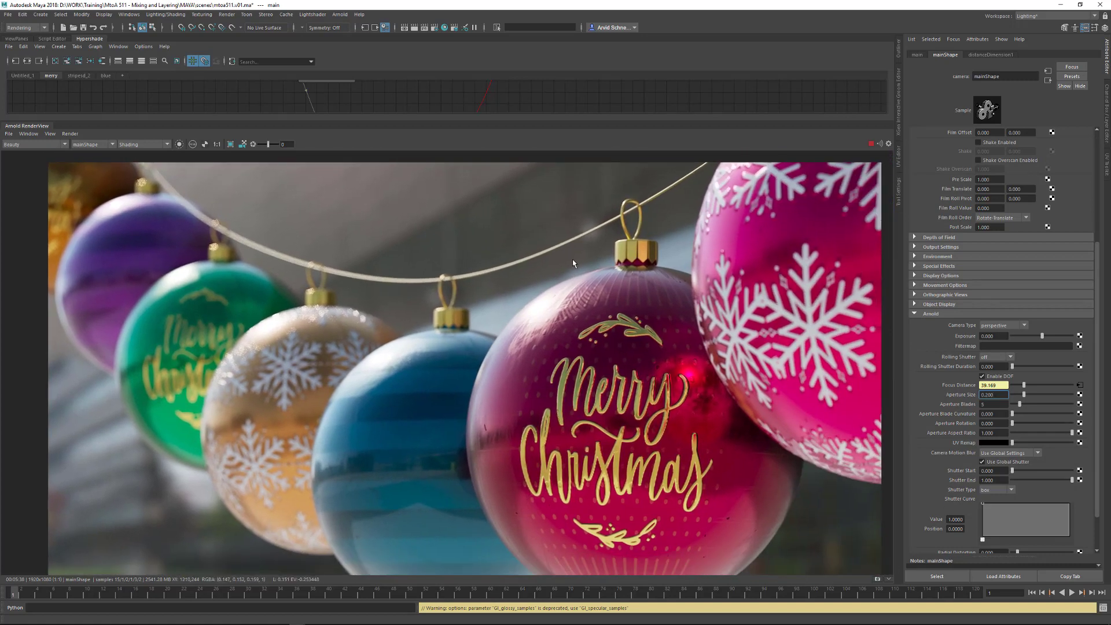
middle_click_drag(526, 285, 505, 250)
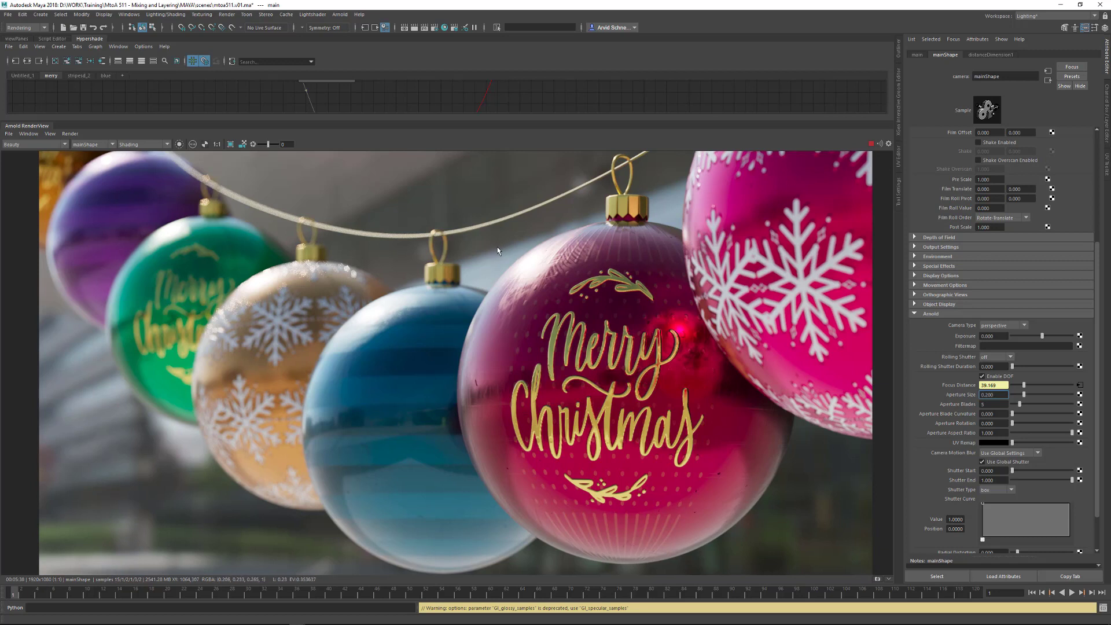
scroll(485, 261, "up", 2)
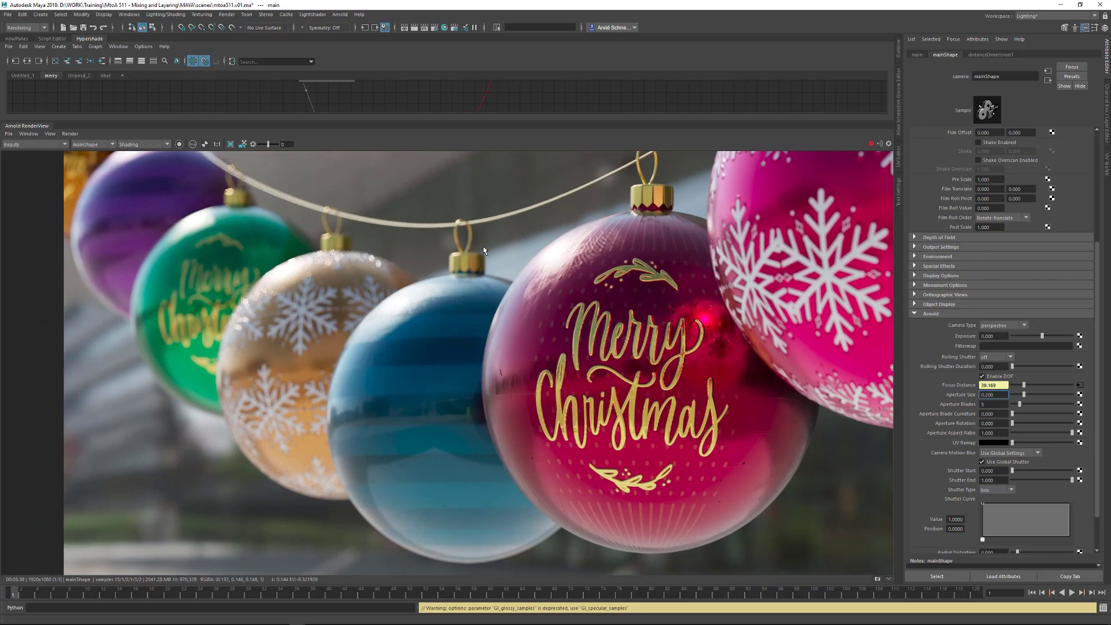
middle_click_drag(487, 249, 470, 270)
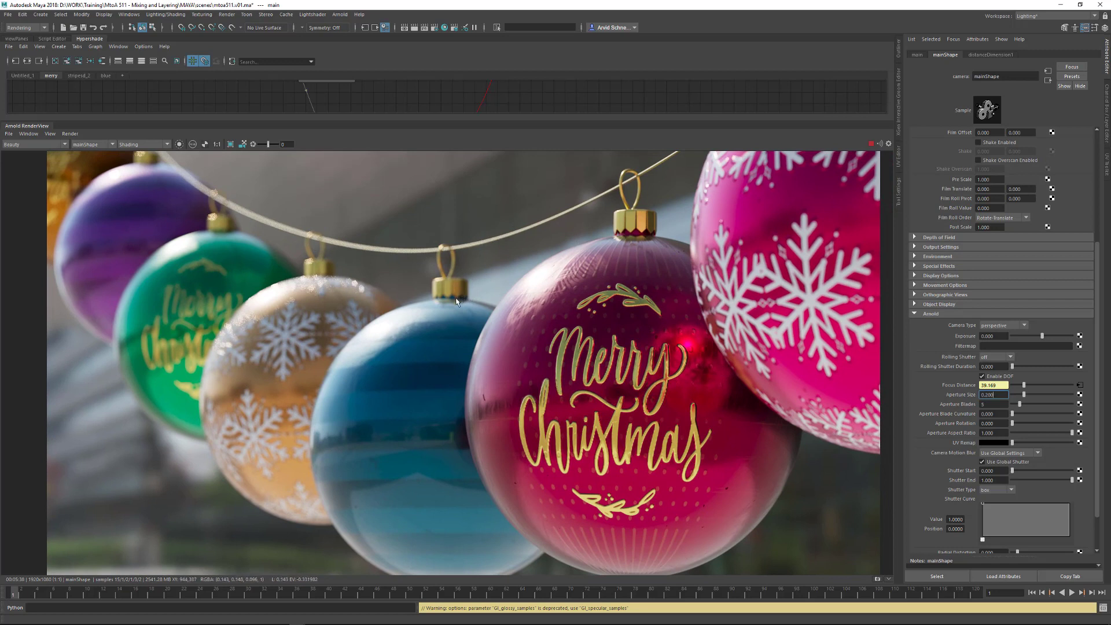
middle_click_drag(458, 300, 474, 280)
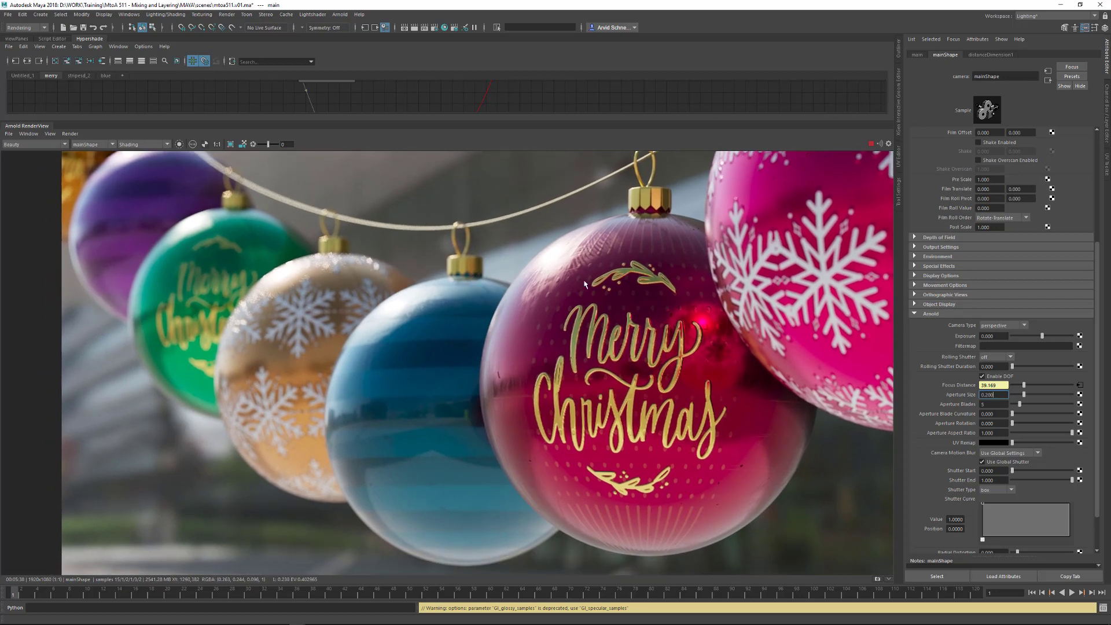
scroll(474, 276, "up", 2)
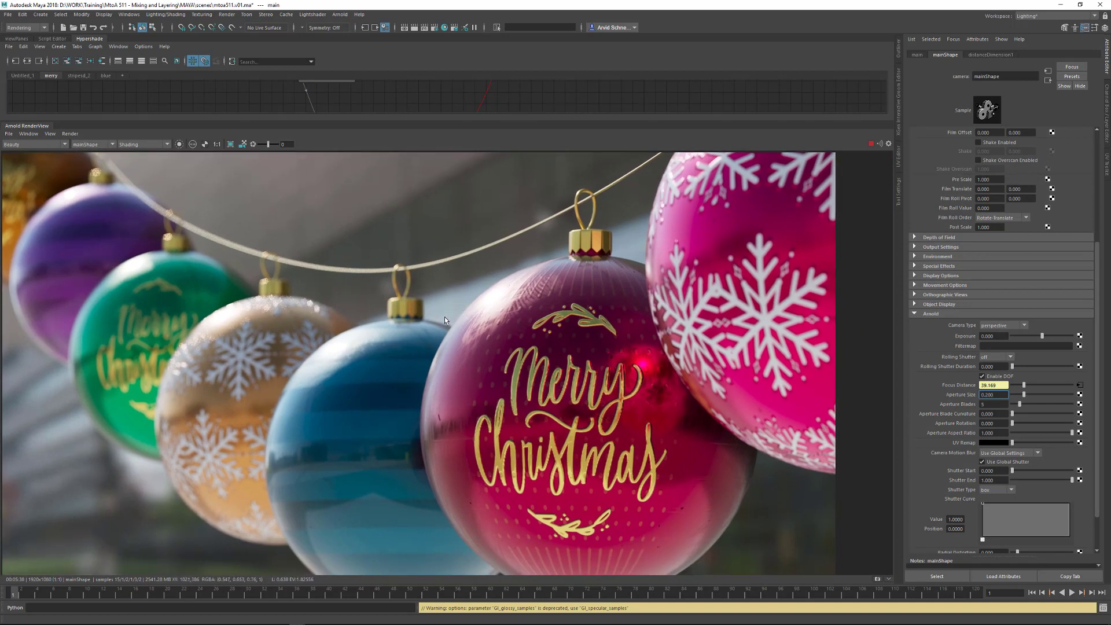
middle_click_drag(455, 317, 456, 294)
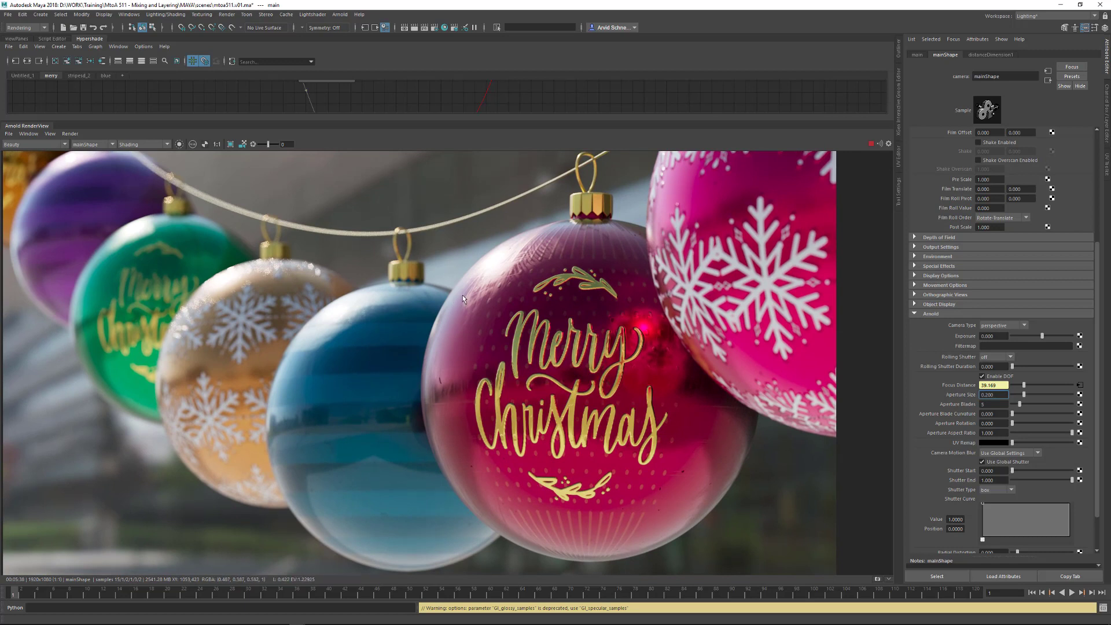
middle_click_drag(453, 289, 484, 267)
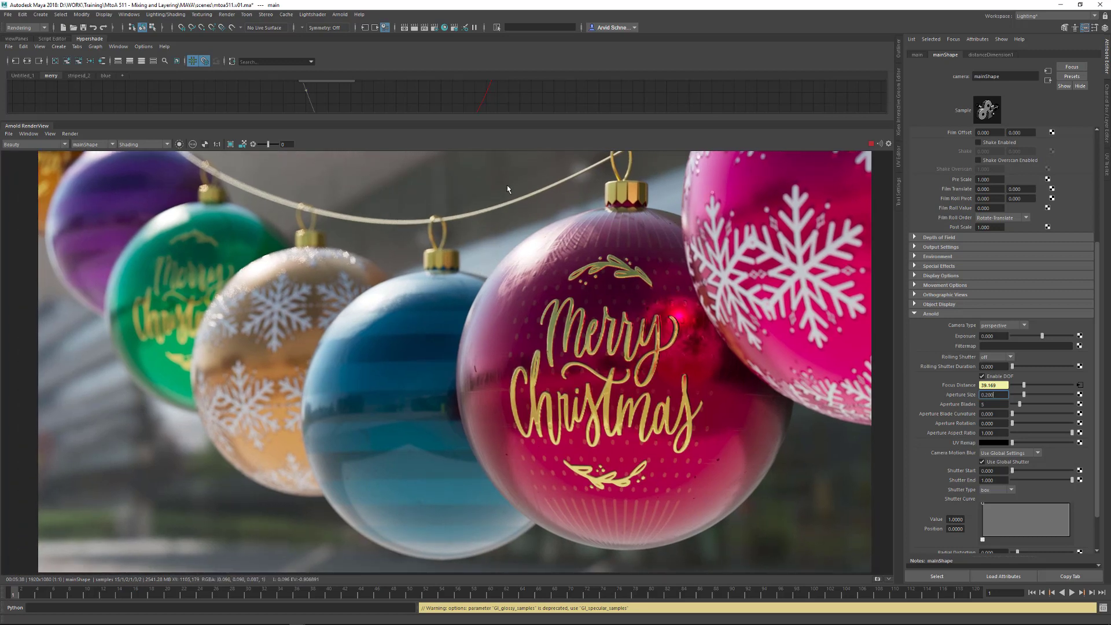
middle_click_drag(596, 198, 539, 228)
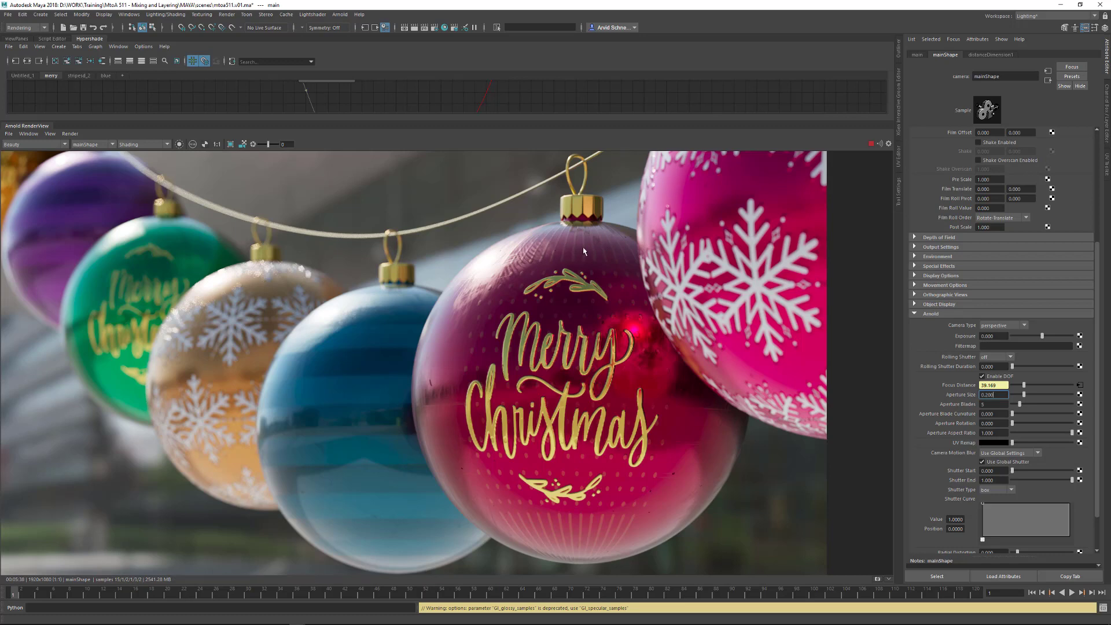
scroll(512, 256, "down", 2)
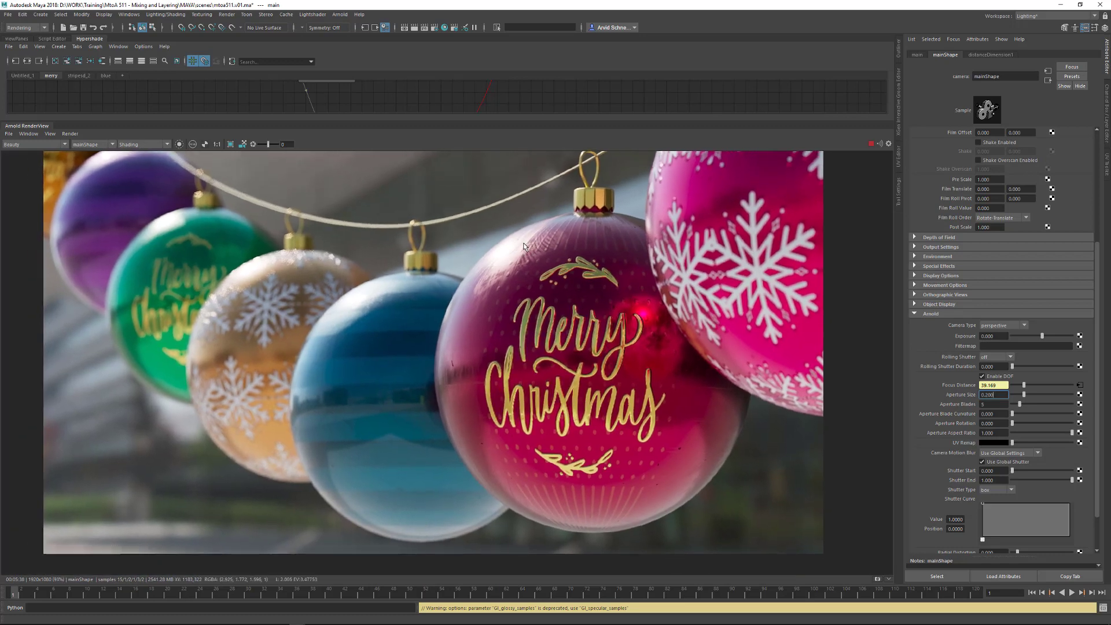